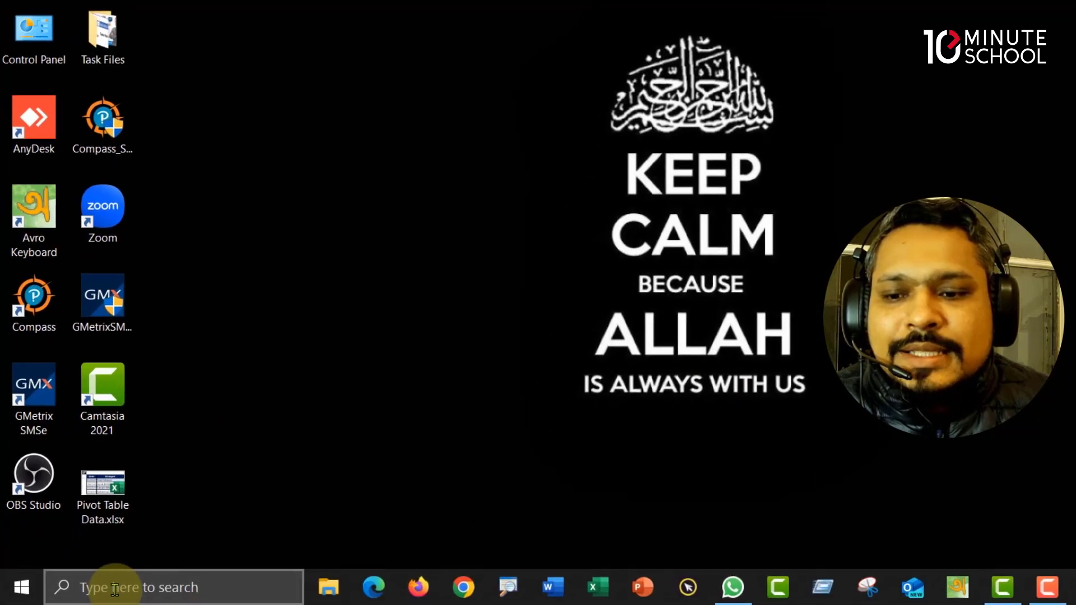
Step: Search Windows for Excel and open the Excel shortcut's file location
{"action": "left_click", "coordinate": [115, 588]}
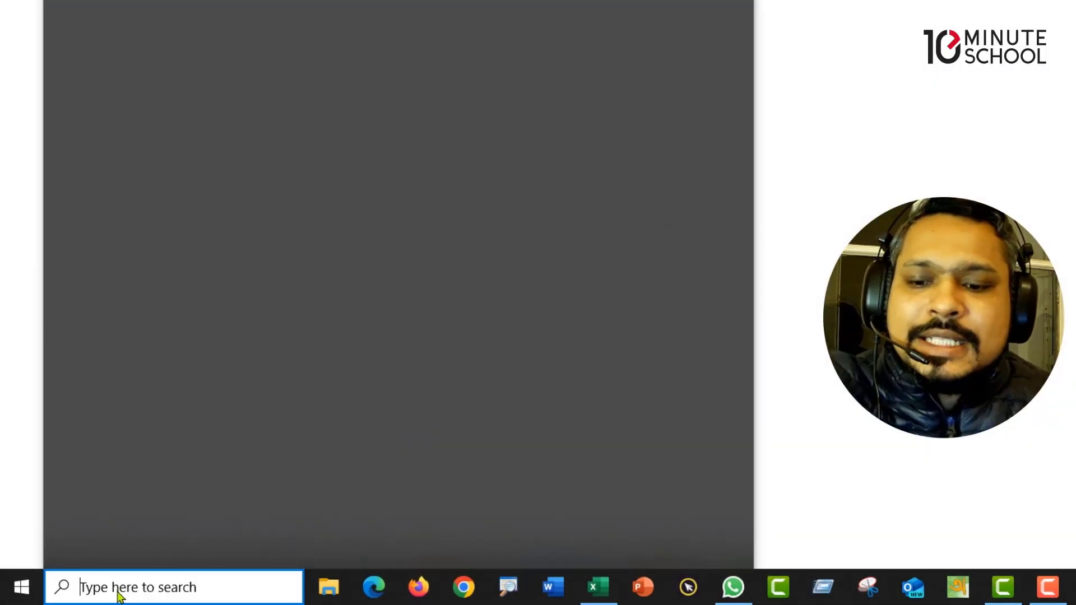
{"action": "type", "text": "excel"}
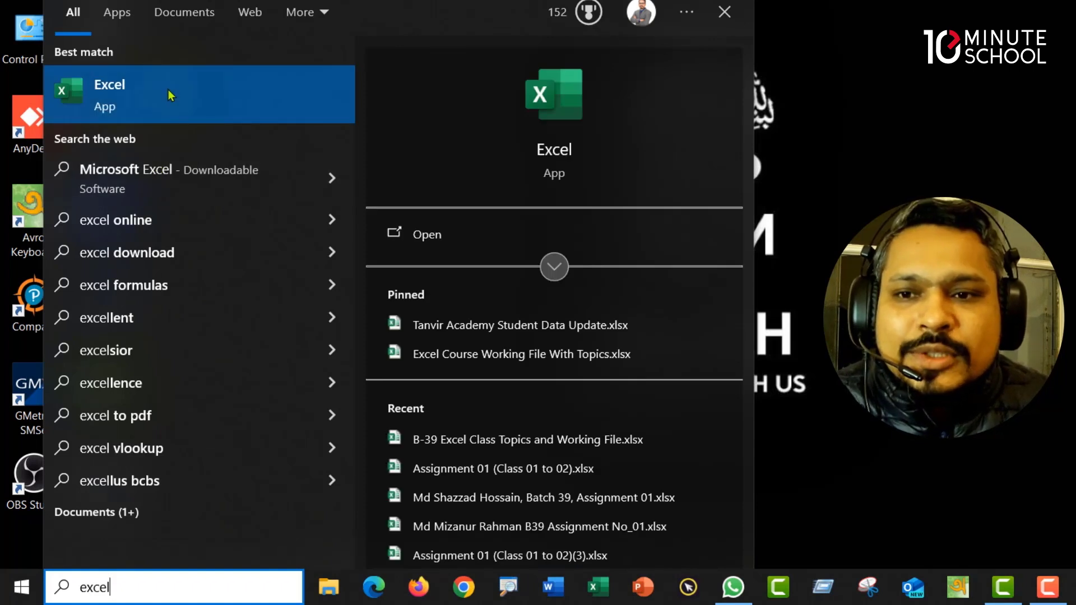
{"action": "right_click", "coordinate": [171, 95]}
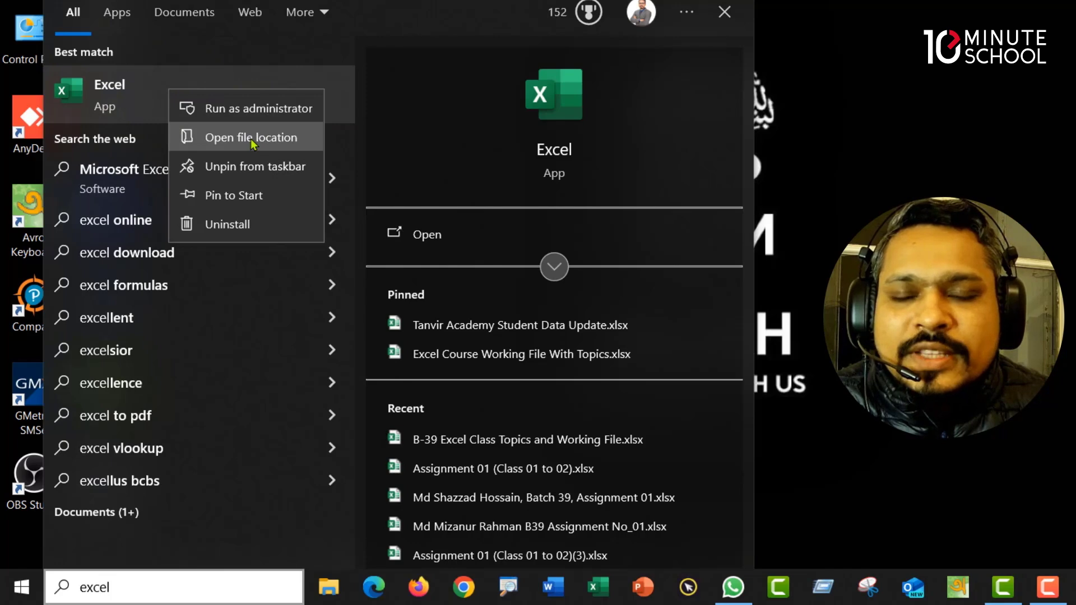
{"action": "left_click", "coordinate": [848, 153]}
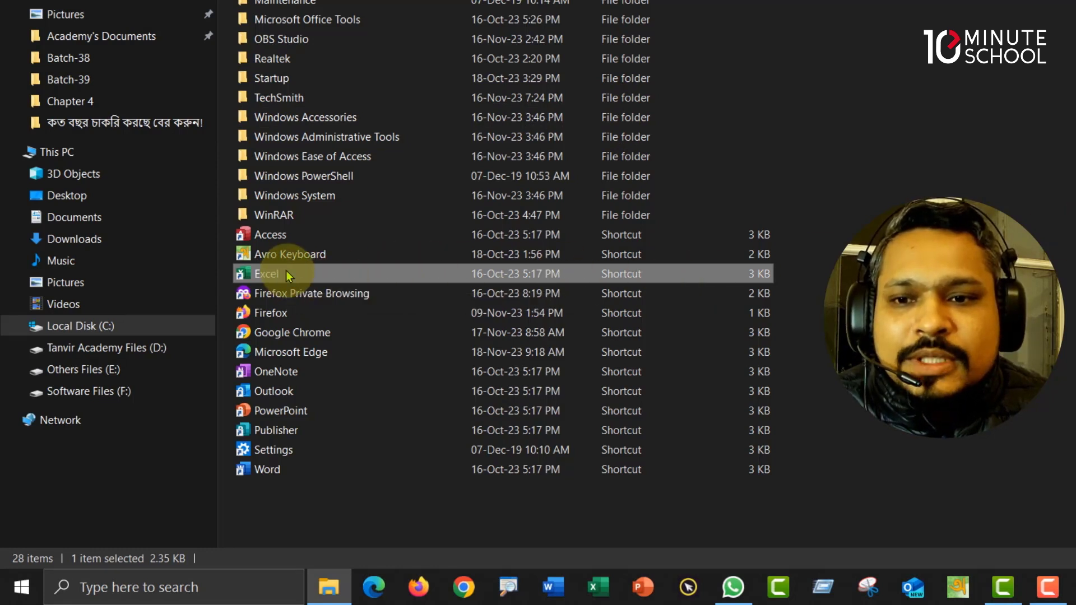
Step: Create a new Excel shortcut on the desktop and select it there
{"action": "right_click", "coordinate": [287, 275]}
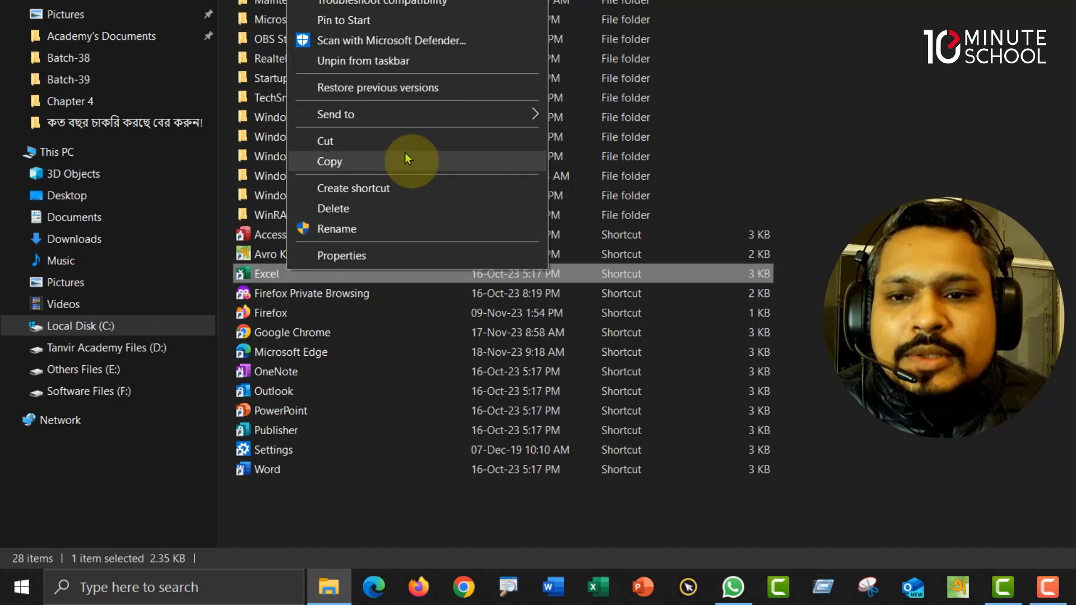
{"action": "left_click", "coordinate": [363, 192]}
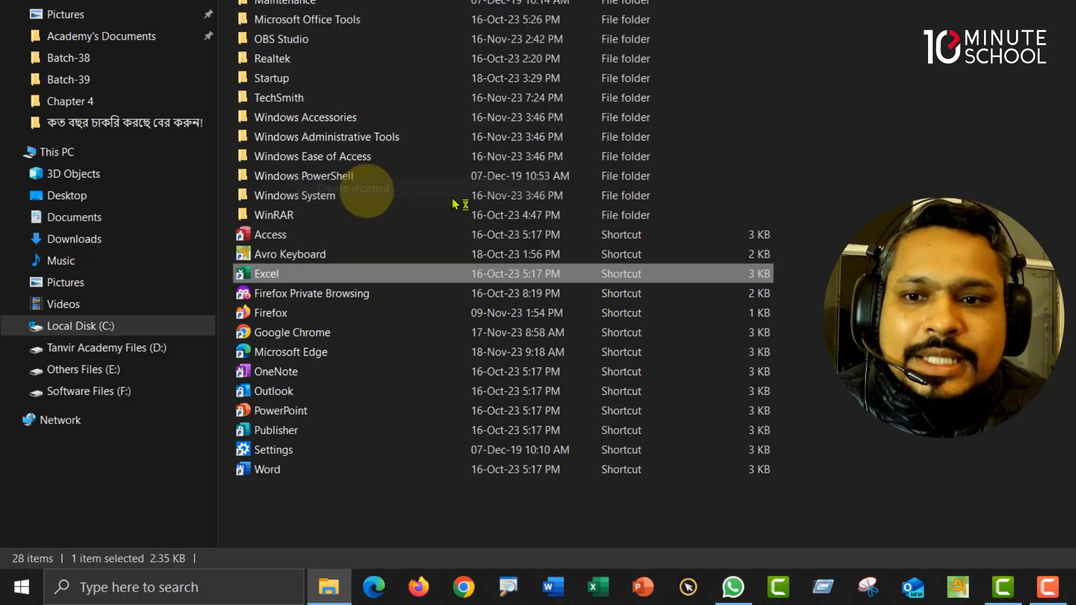
{"action": "left_click_drag", "start_coordinate": [729, 115], "coordinate": [641, 104]}
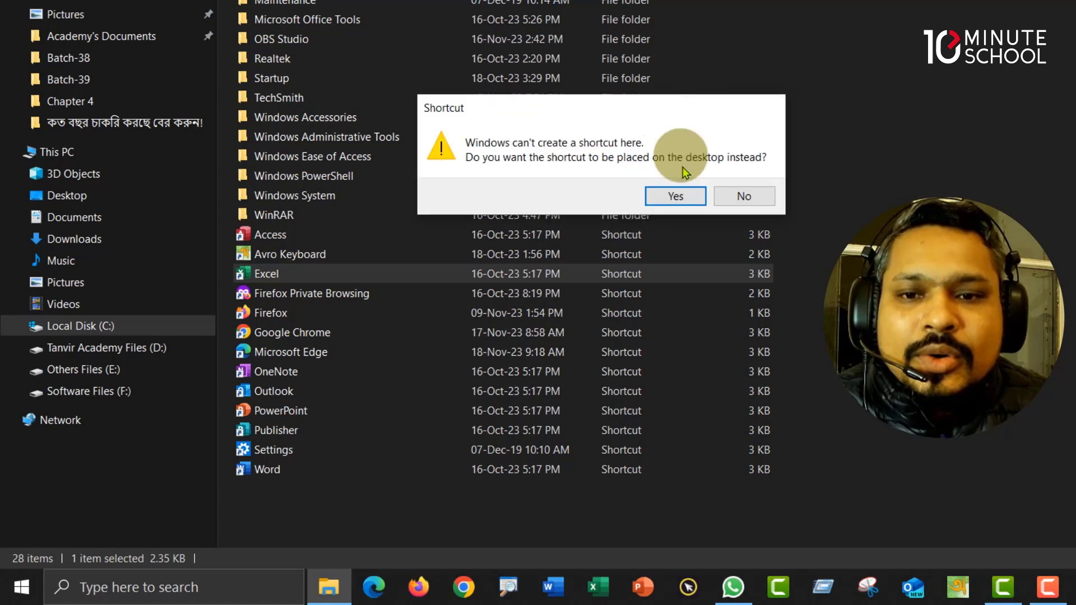
{"action": "left_click", "coordinate": [695, 200]}
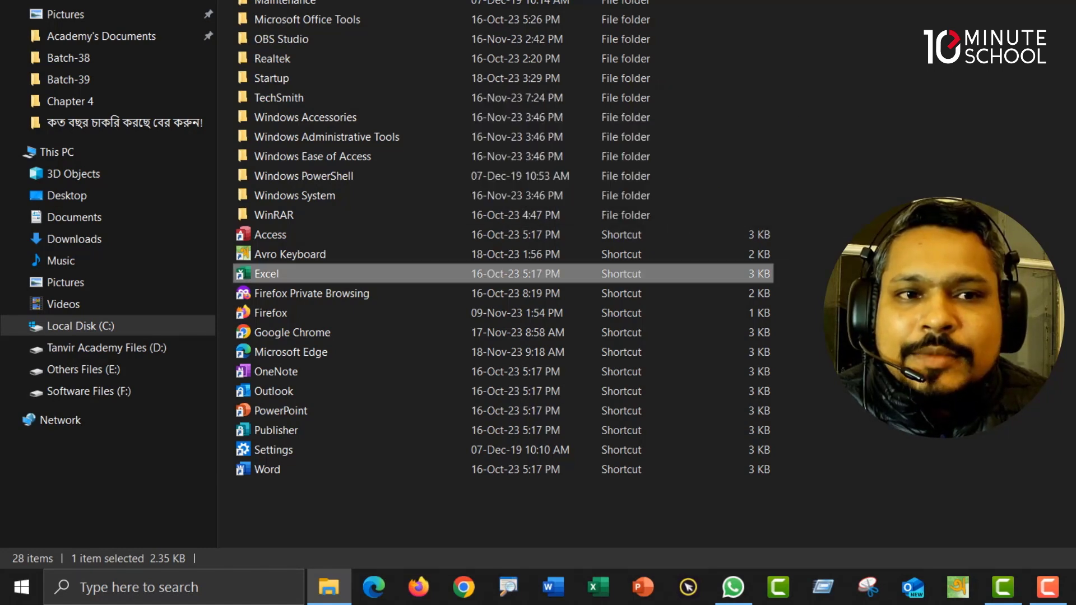
{"action": "key", "text": "super+d"}
{"action": "left_click", "coordinate": [192, 39]}
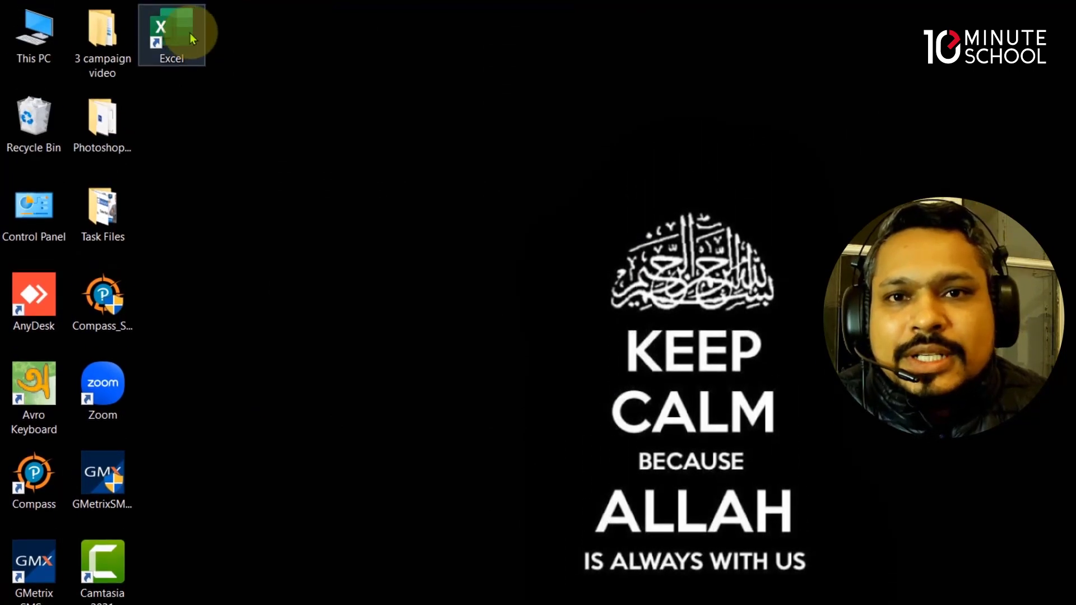
Step: Launch Excel from the desktop shortcut and start a blank workbook, Book1
{"action": "left_click", "coordinate": [198, 96]}
{"action": "double_click", "coordinate": [184, 37]}
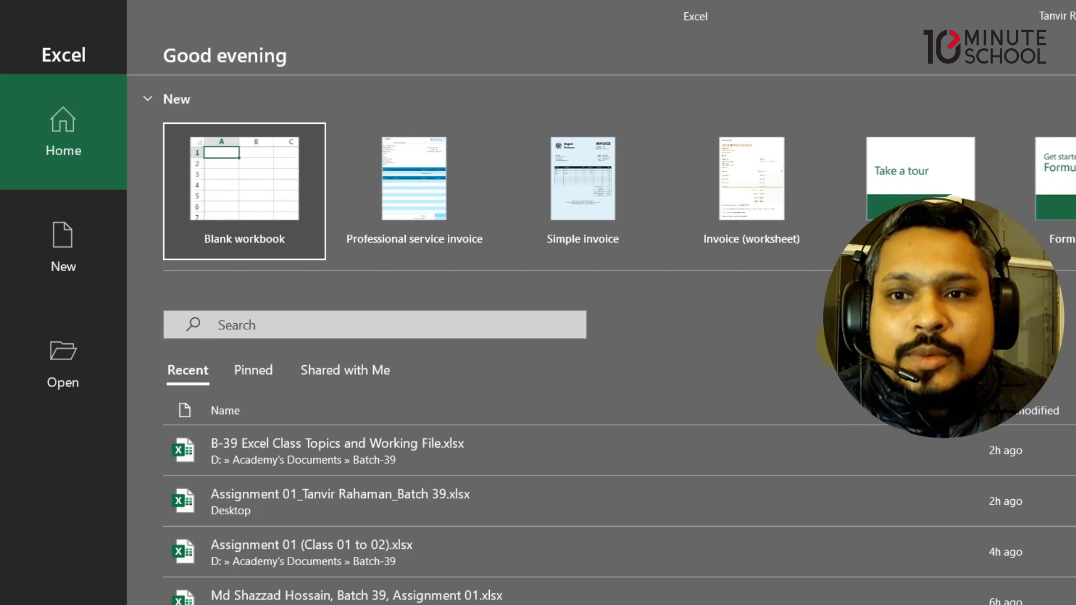
{"action": "left_click", "coordinate": [224, 203]}
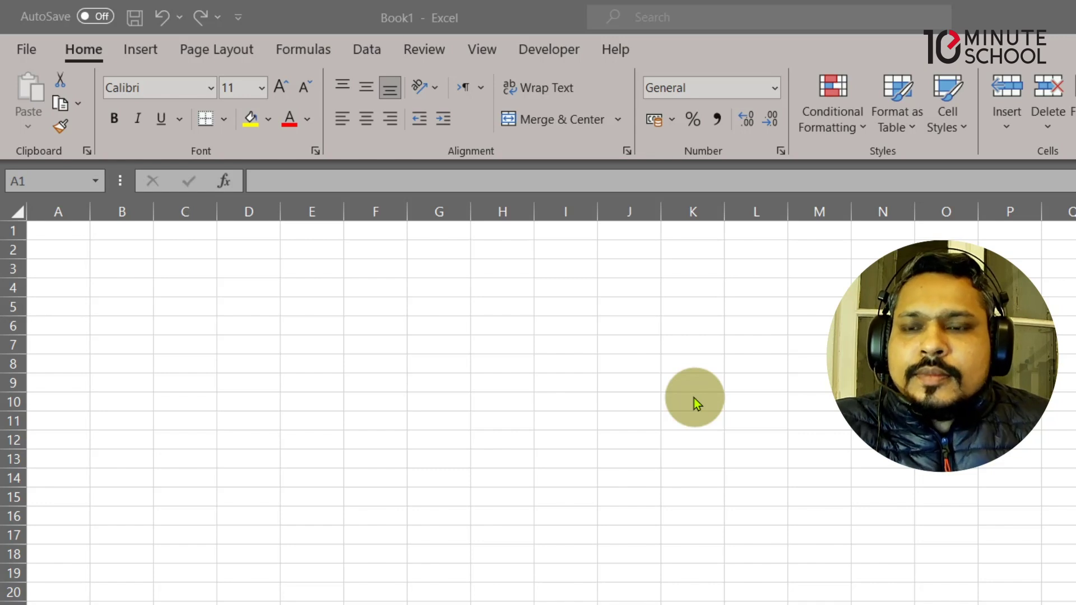
{"action": "left_click", "coordinate": [383, 322]}
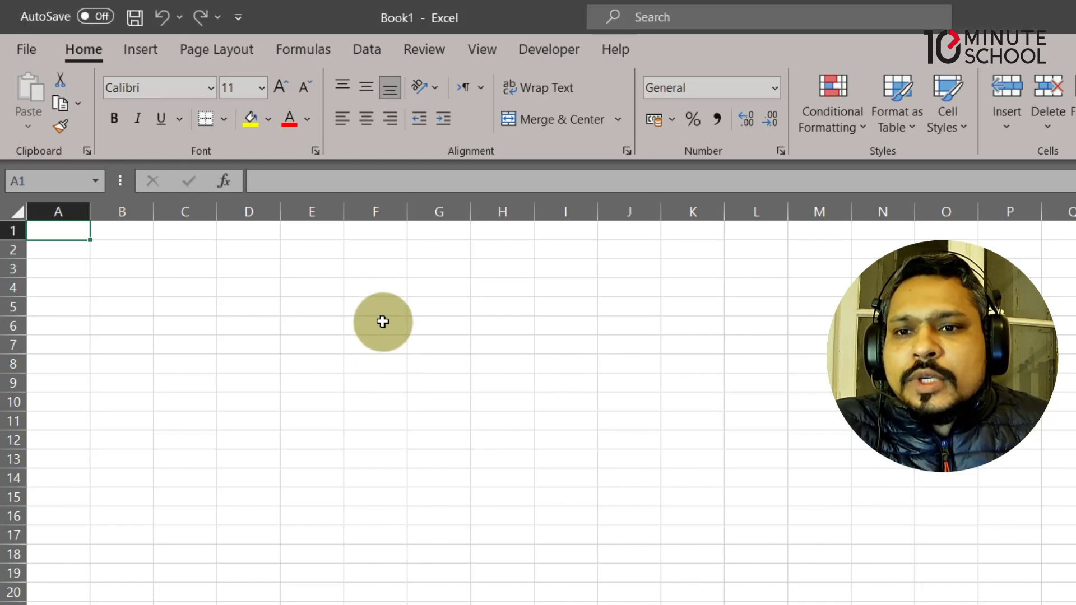
{"action": "left_click", "coordinate": [383, 322]}
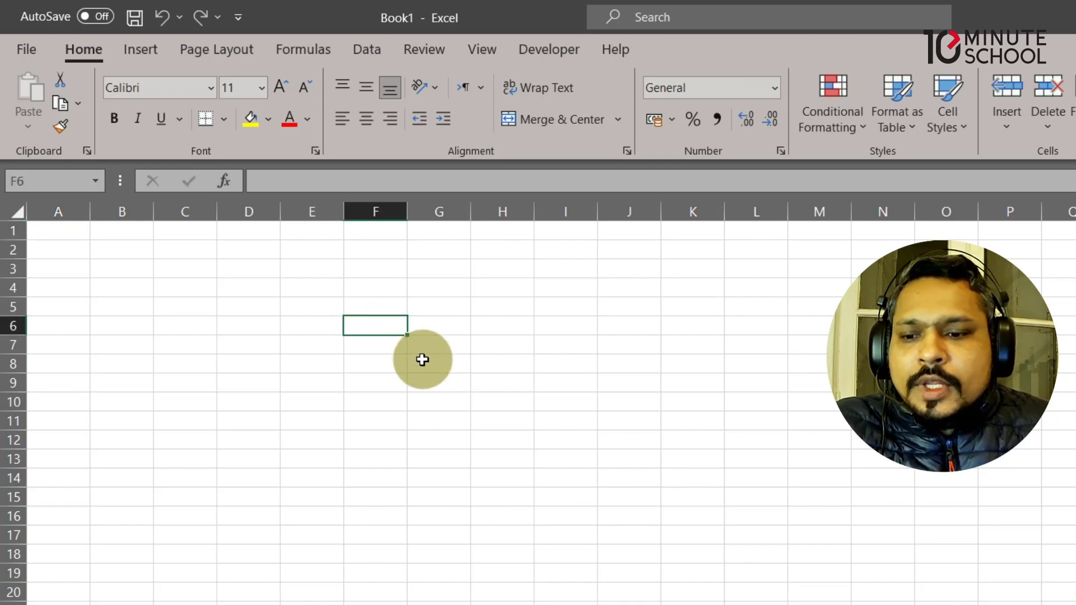
{"action": "left_click", "coordinate": [533, 543]}
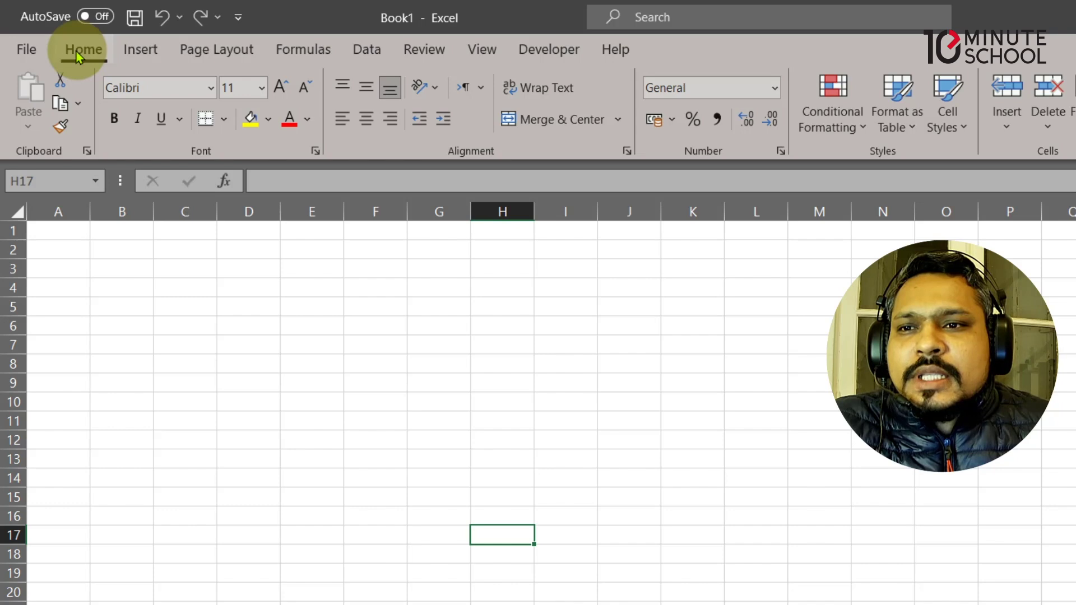
Step: Browse the Insert, Page Layout and Formulas ribbon tabs, ending back on Home
{"action": "left_click", "coordinate": [126, 50]}
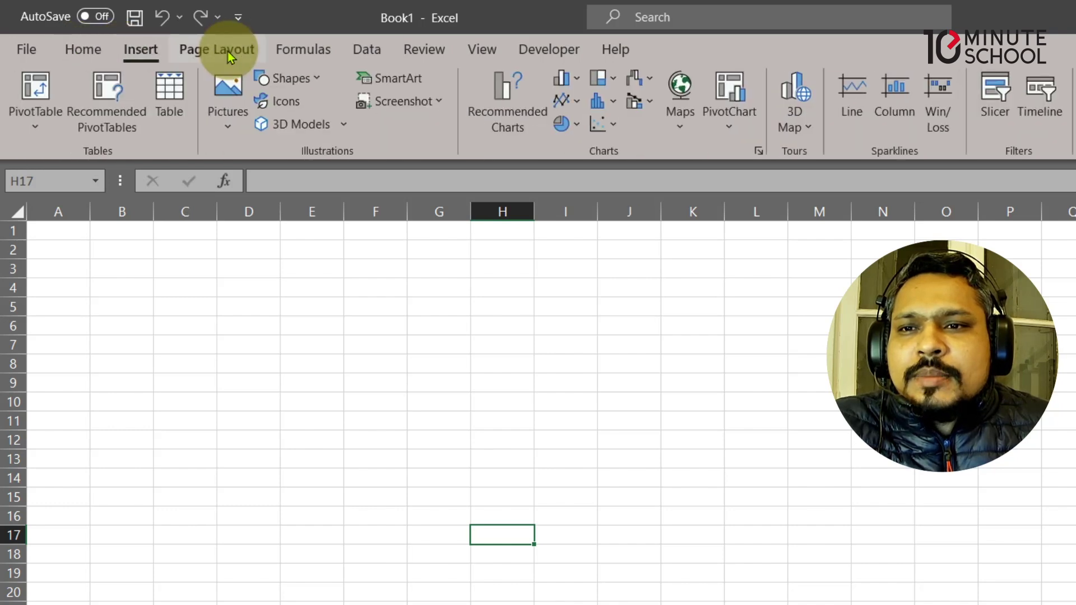
{"action": "left_click", "coordinate": [307, 51]}
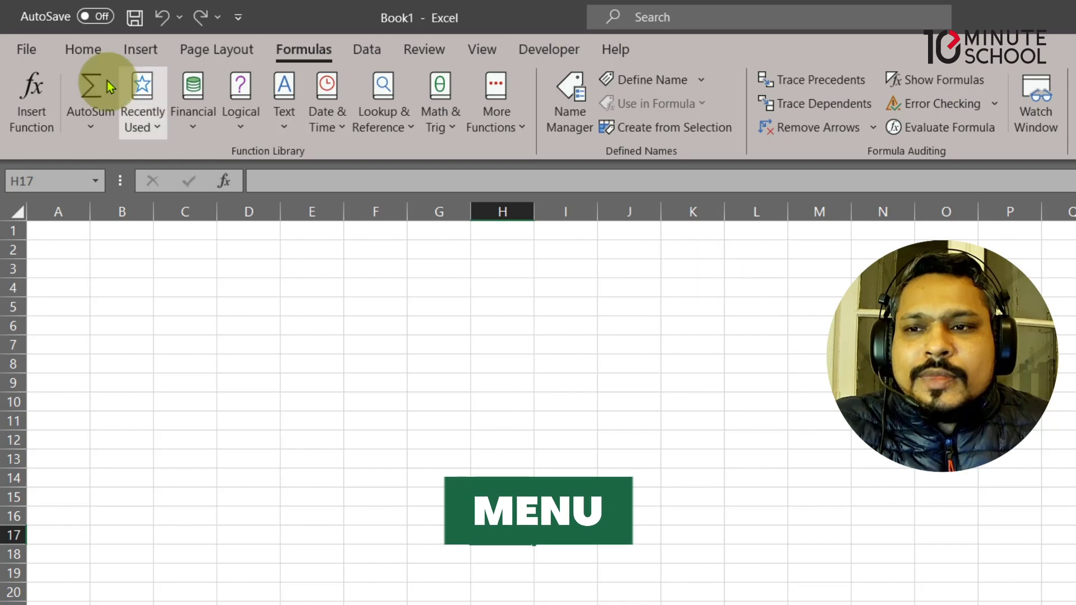
{"action": "left_click", "coordinate": [84, 50]}
{"action": "left_click", "coordinate": [139, 49]}
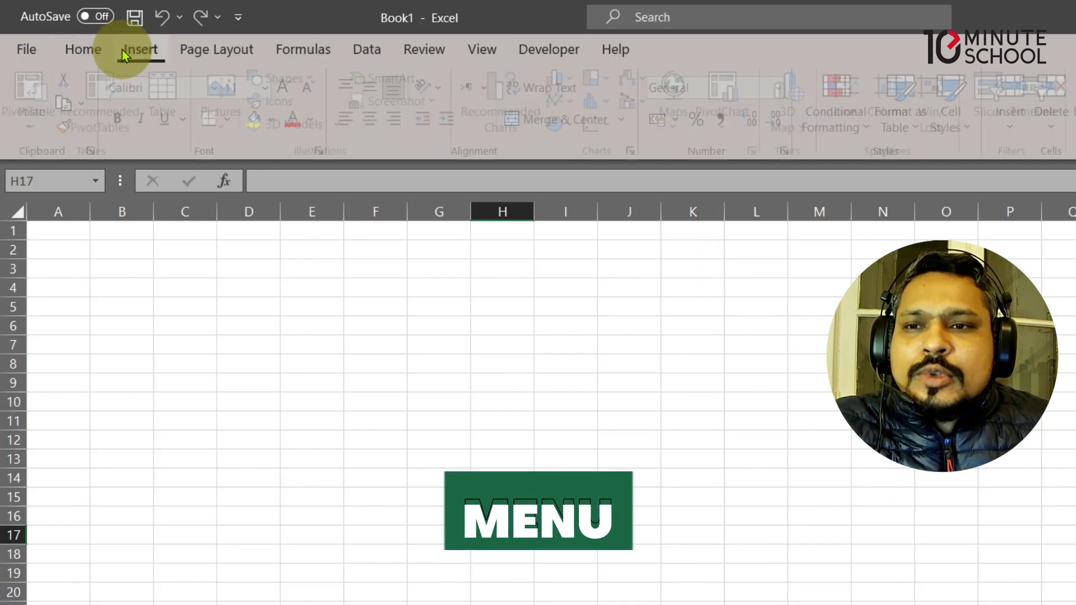
{"action": "left_click", "coordinate": [196, 50]}
{"action": "left_click", "coordinate": [84, 49]}
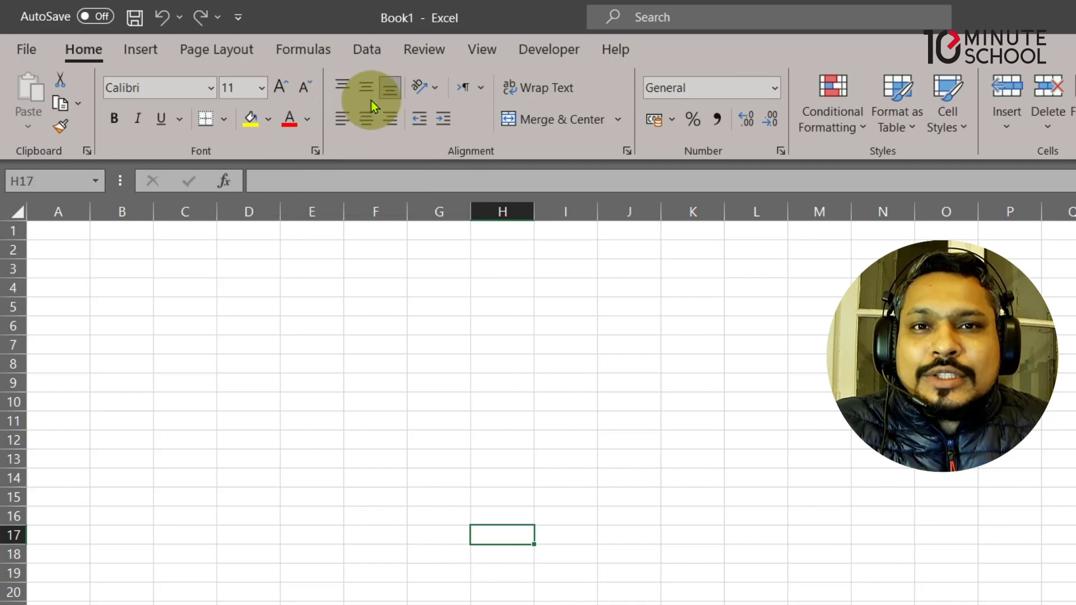
Step: Browse the Page Layout, Formulas, Data and Review tabs, finishing on the Insert tab
{"action": "left_click", "coordinate": [149, 56]}
{"action": "left_click", "coordinate": [194, 52]}
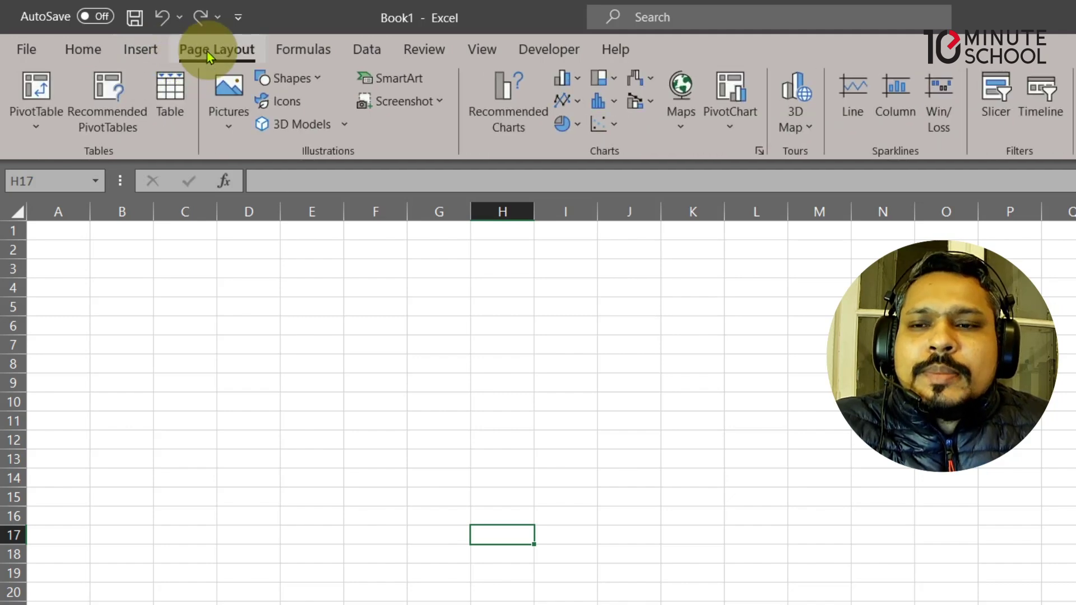
{"action": "left_click", "coordinate": [279, 51]}
{"action": "left_click", "coordinate": [355, 49]}
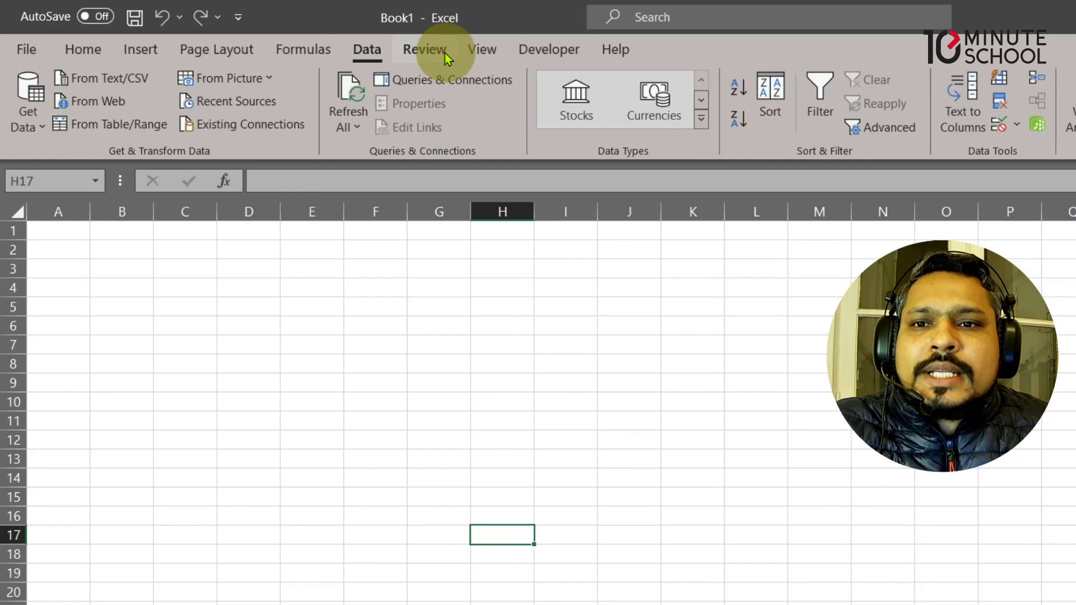
{"action": "left_click", "coordinate": [445, 53]}
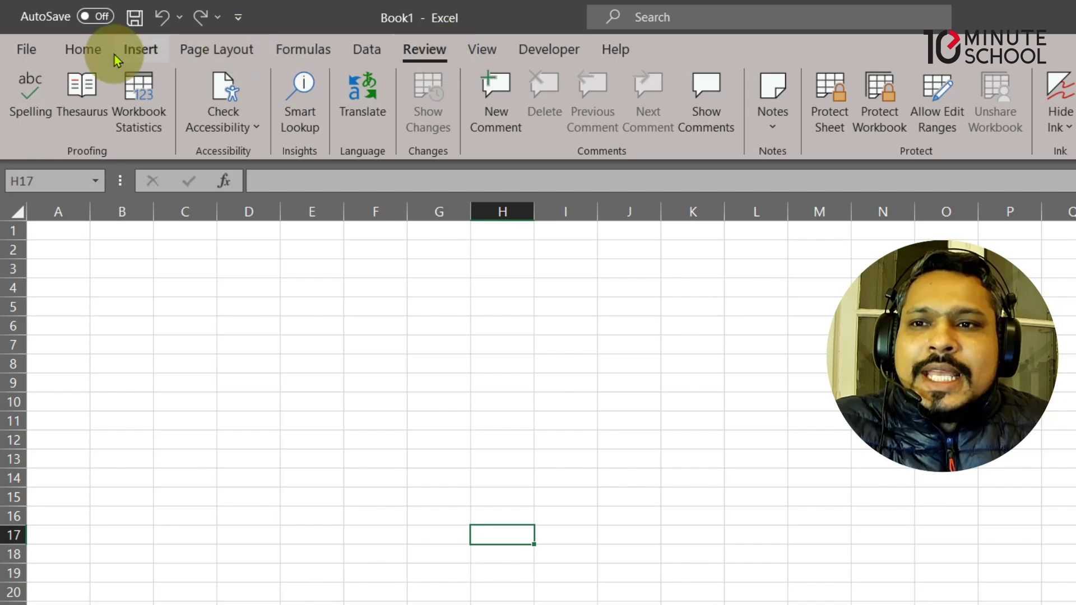
{"action": "left_click", "coordinate": [145, 53]}
{"action": "left_click", "coordinate": [186, 54]}
{"action": "left_click", "coordinate": [275, 49]}
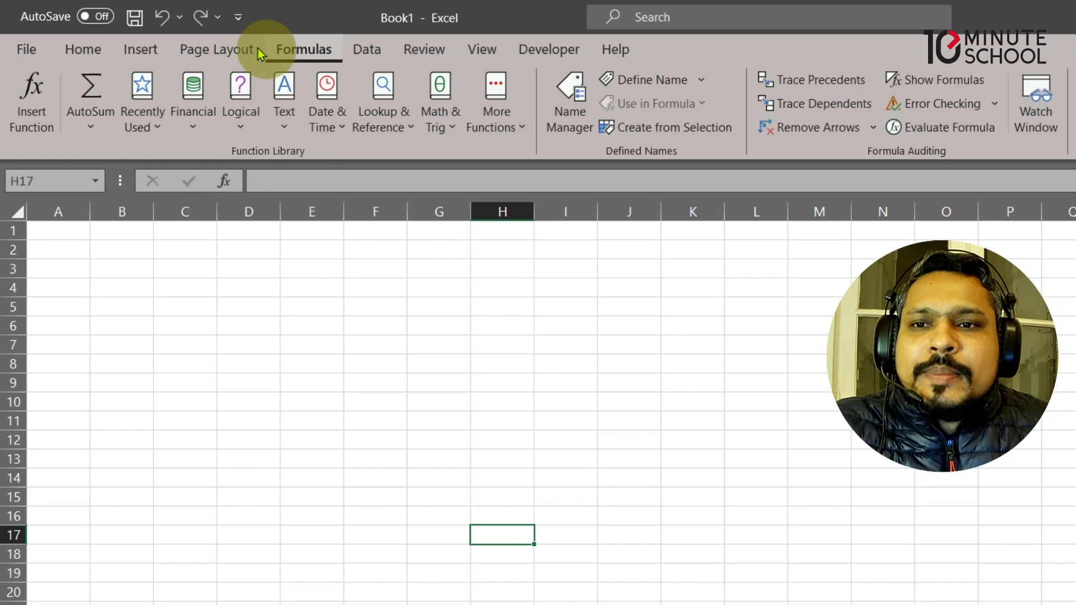
{"action": "left_click", "coordinate": [227, 52]}
{"action": "left_click", "coordinate": [153, 51]}
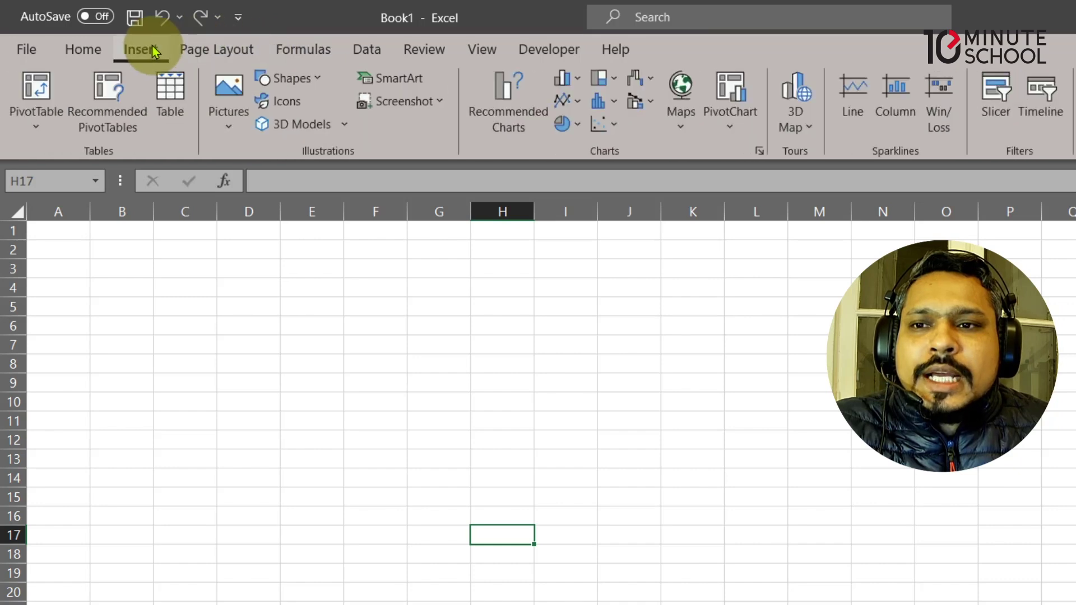
Step: In Excel Options' Customize the Ribbon, add a New Tab (Custom) with its New Group
{"action": "right_click", "coordinate": [154, 52]}
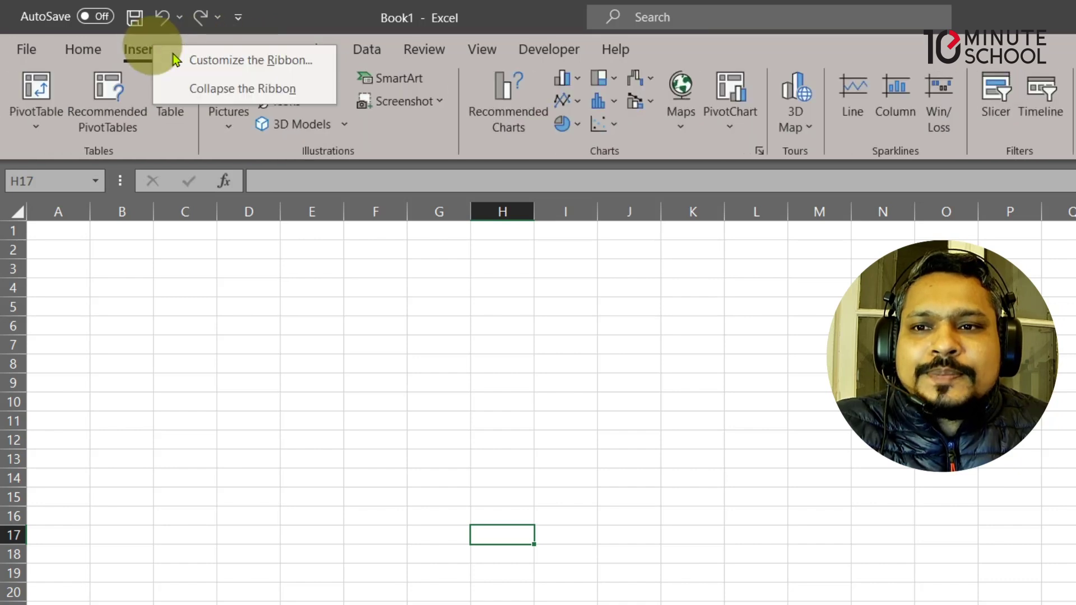
{"action": "left_click", "coordinate": [219, 63]}
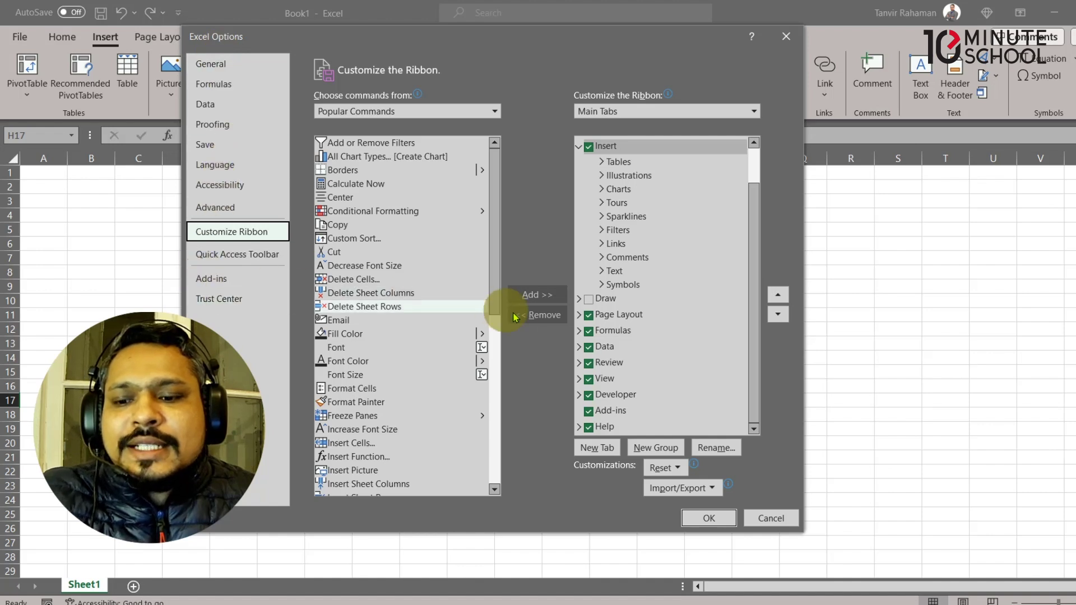
{"action": "mouse_move", "coordinate": [185, 56]}
{"action": "left_mouse_down"}
{"action": "mouse_move", "coordinate": [281, 320]}
{"action": "mouse_move", "coordinate": [351, 459]}
{"action": "left_mouse_up"}
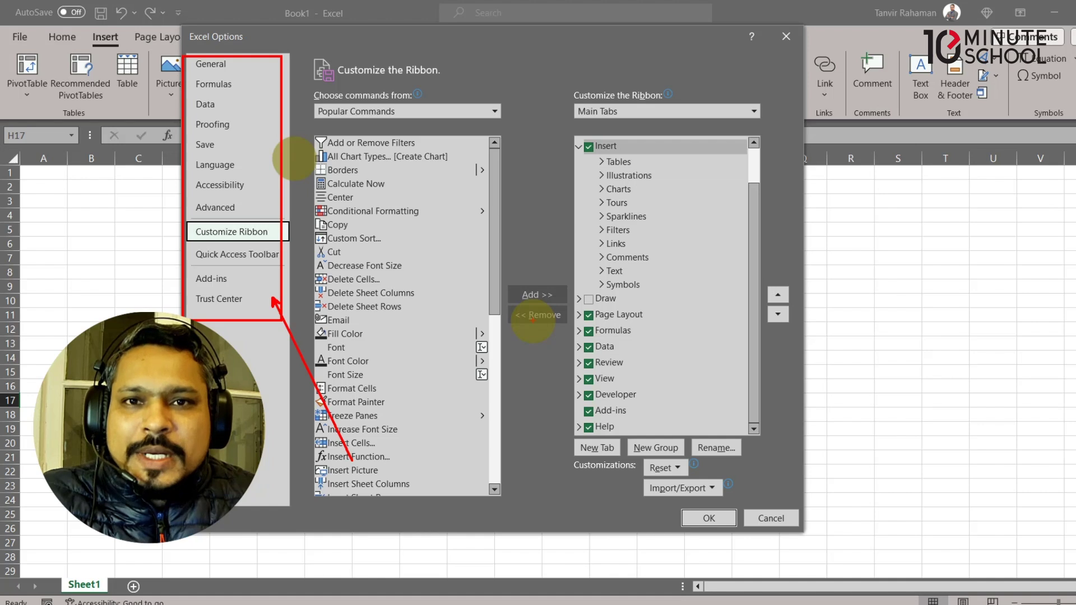
{"action": "key", "text": "Escape"}
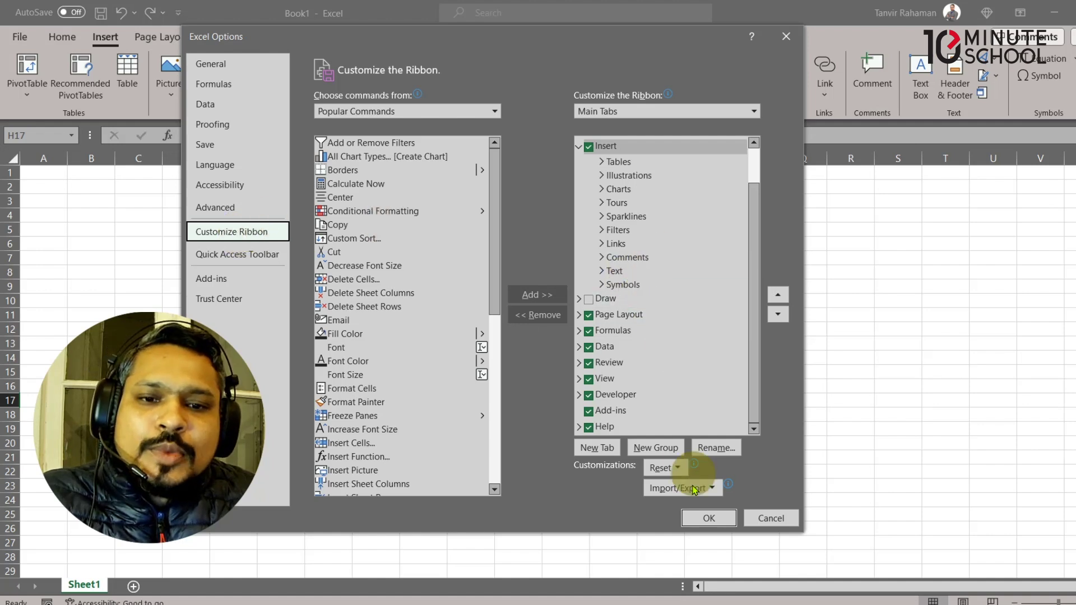
{"action": "left_click", "coordinate": [597, 448]}
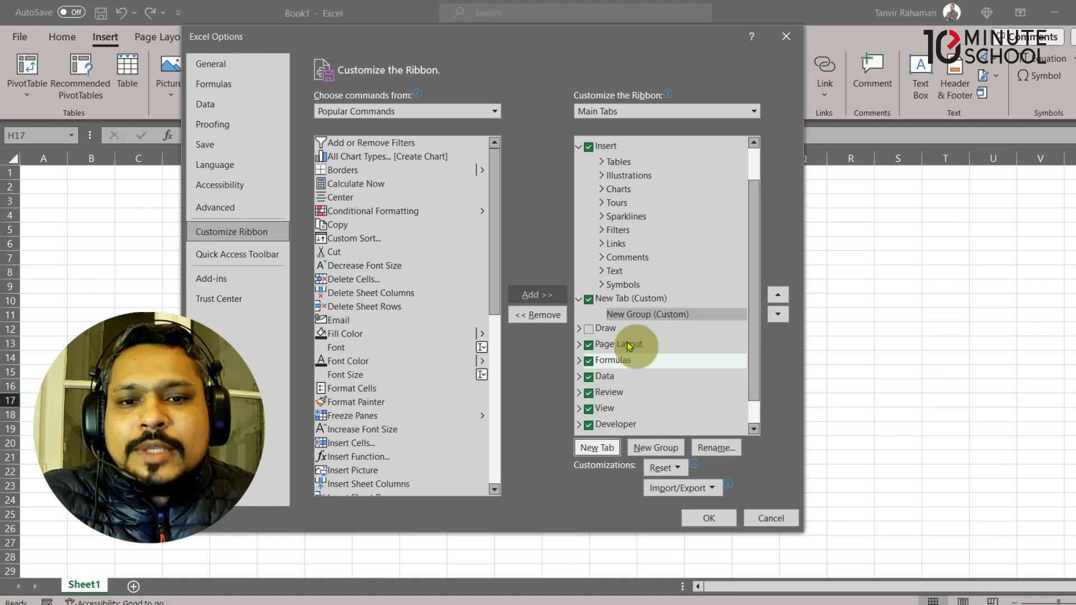
Step: Rename the new custom tab to 10 MS
{"action": "left_click", "coordinate": [627, 300]}
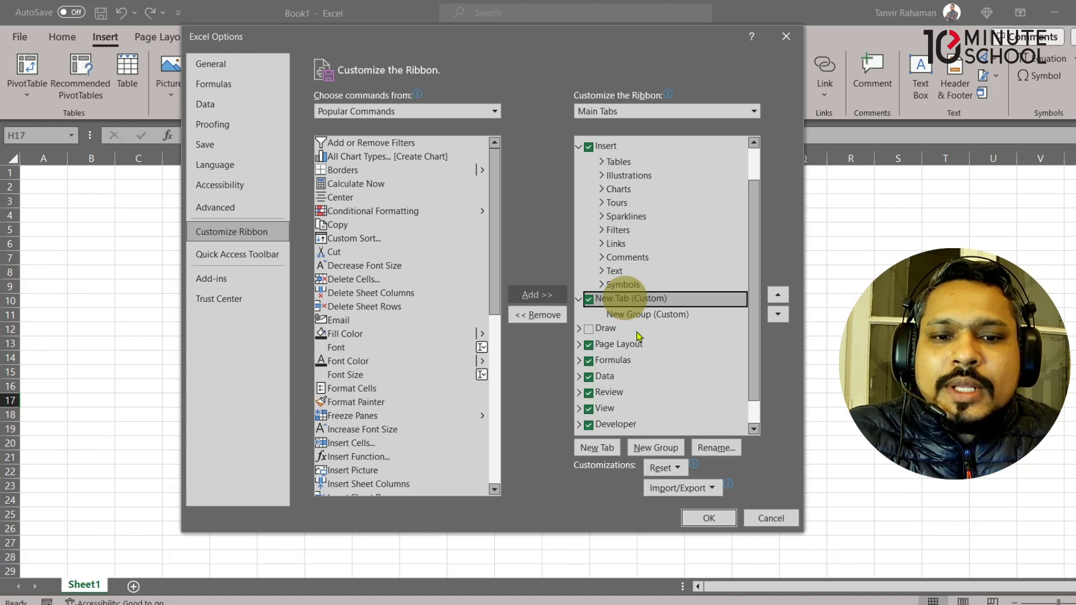
{"action": "left_click", "coordinate": [716, 447]}
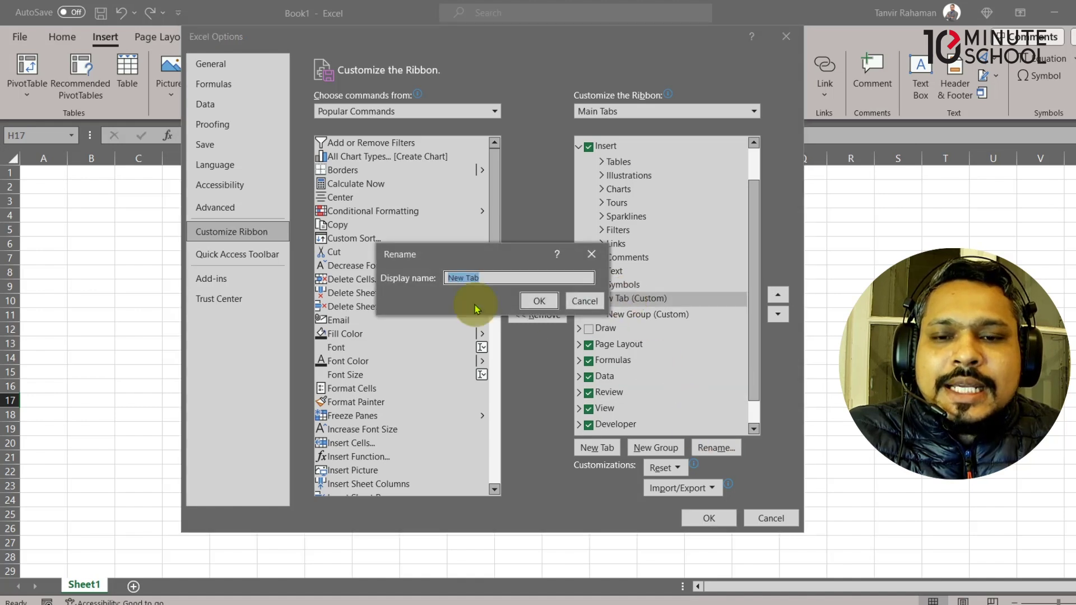
{"action": "type", "text": "10 MS"}
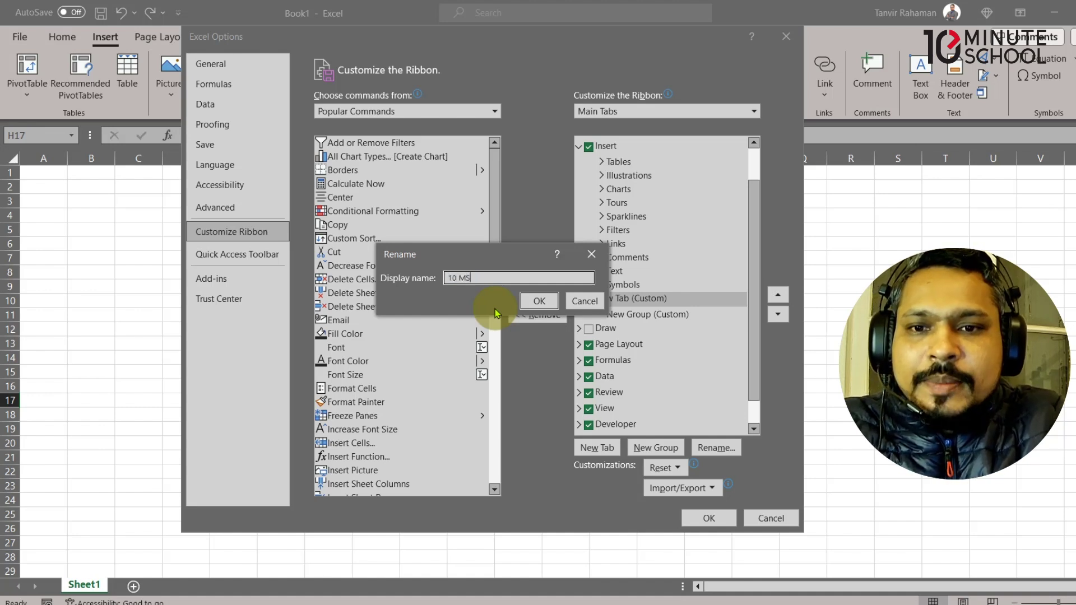
{"action": "left_click", "coordinate": [536, 302]}
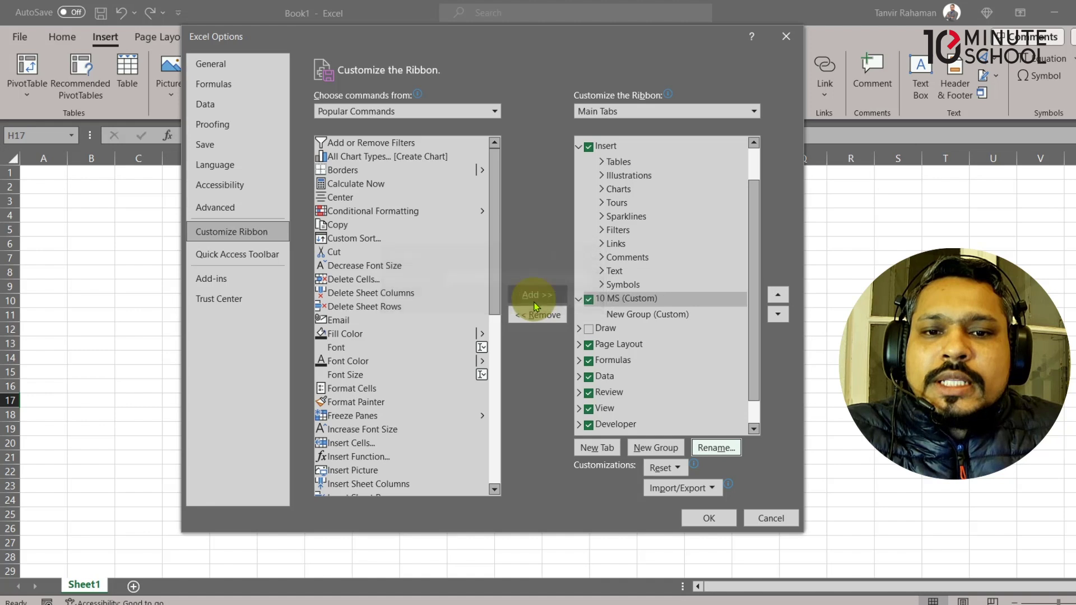
Step: Add a second New Group (Custom) to the 10 MS tab
{"action": "left_click", "coordinate": [628, 320]}
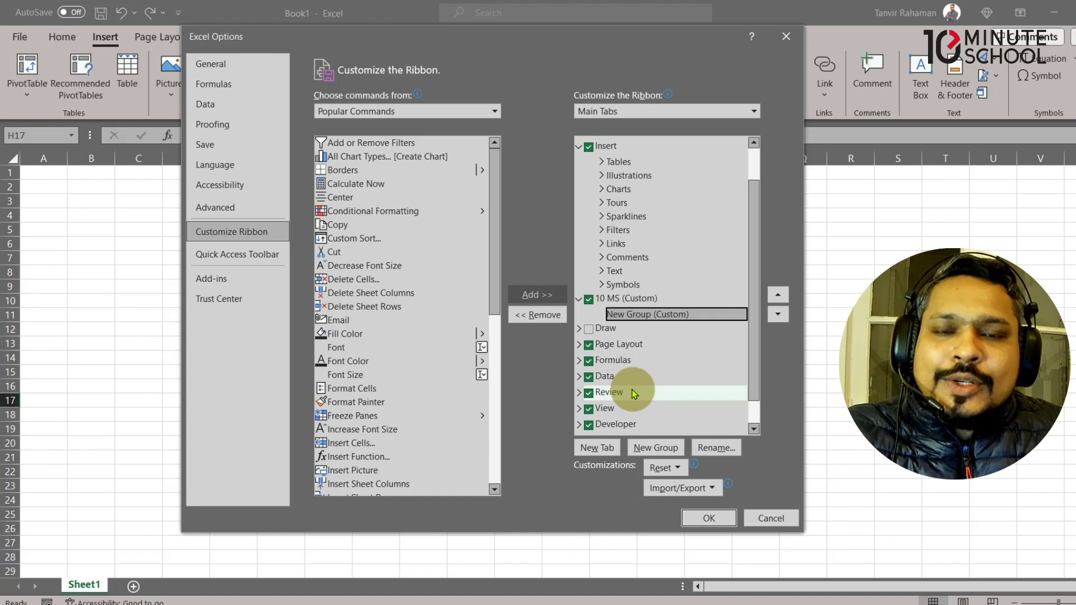
{"action": "left_click", "coordinate": [662, 448]}
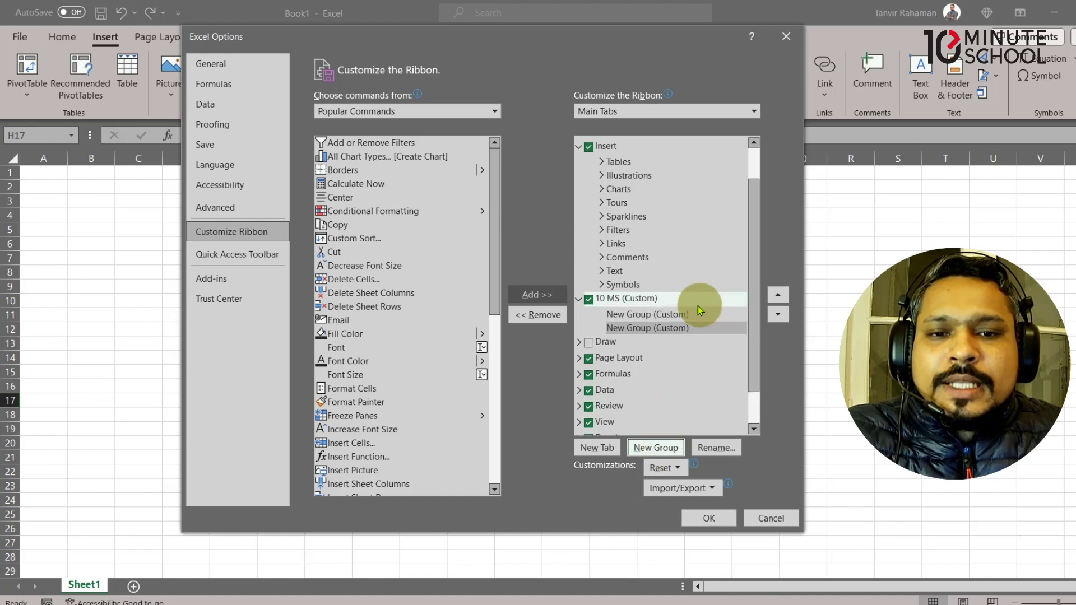
{"action": "left_click", "coordinate": [651, 318]}
{"action": "right_click", "coordinate": [652, 320]}
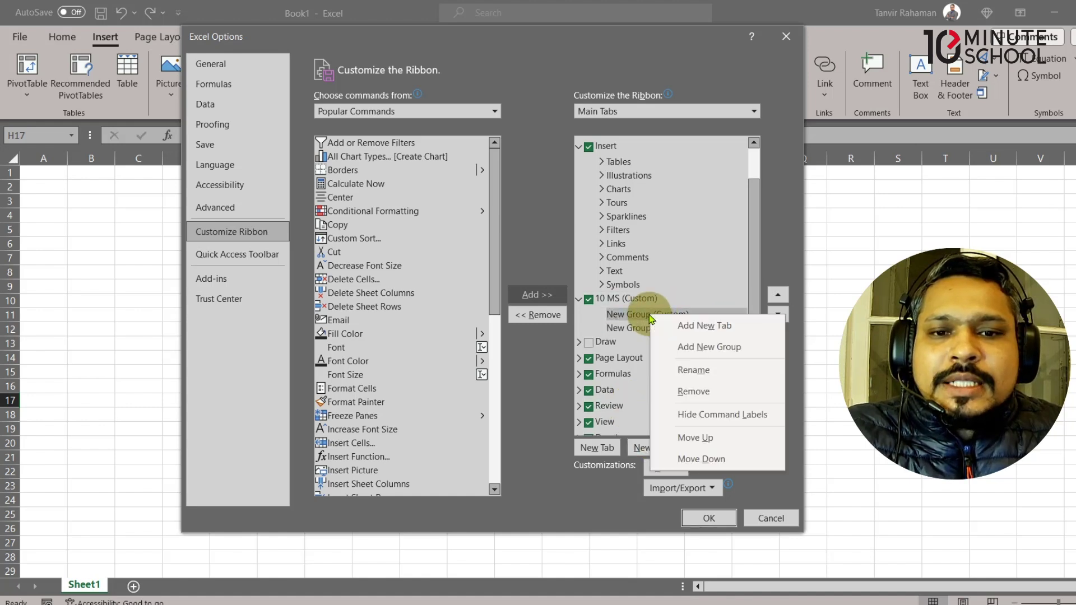
Step: Rename the first new group to Excel Course
{"action": "left_click", "coordinate": [684, 371]}
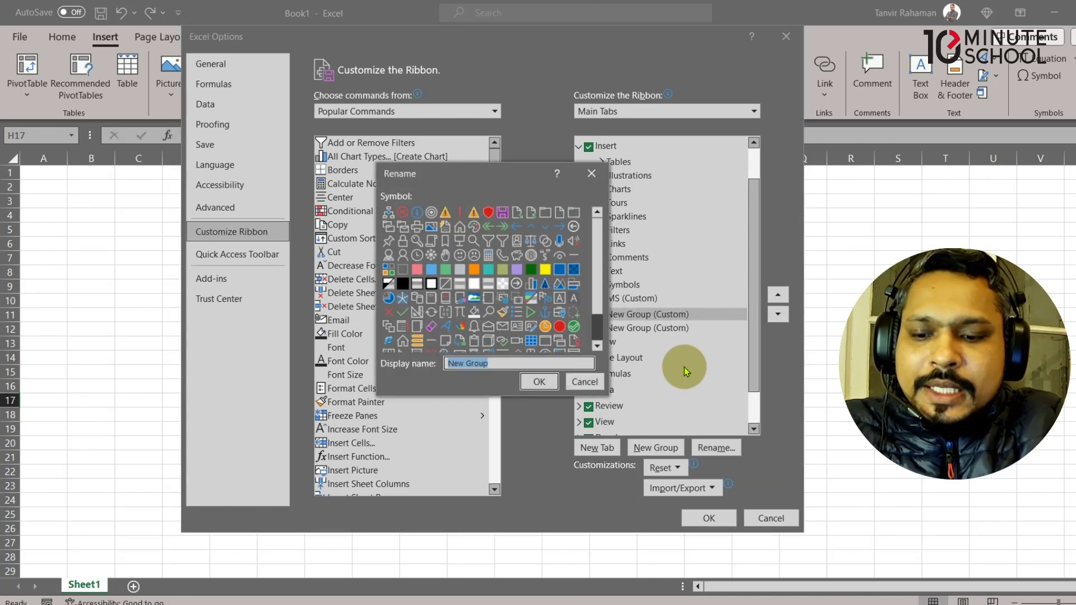
{"action": "type", "text": "Exce"}
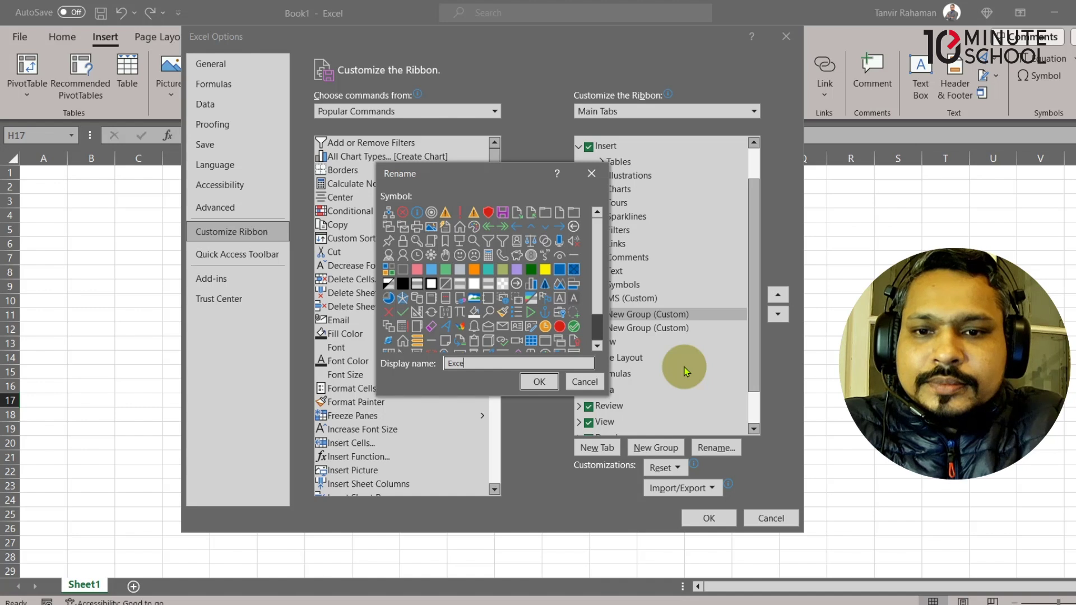
{"action": "type", "text": "l Course"}
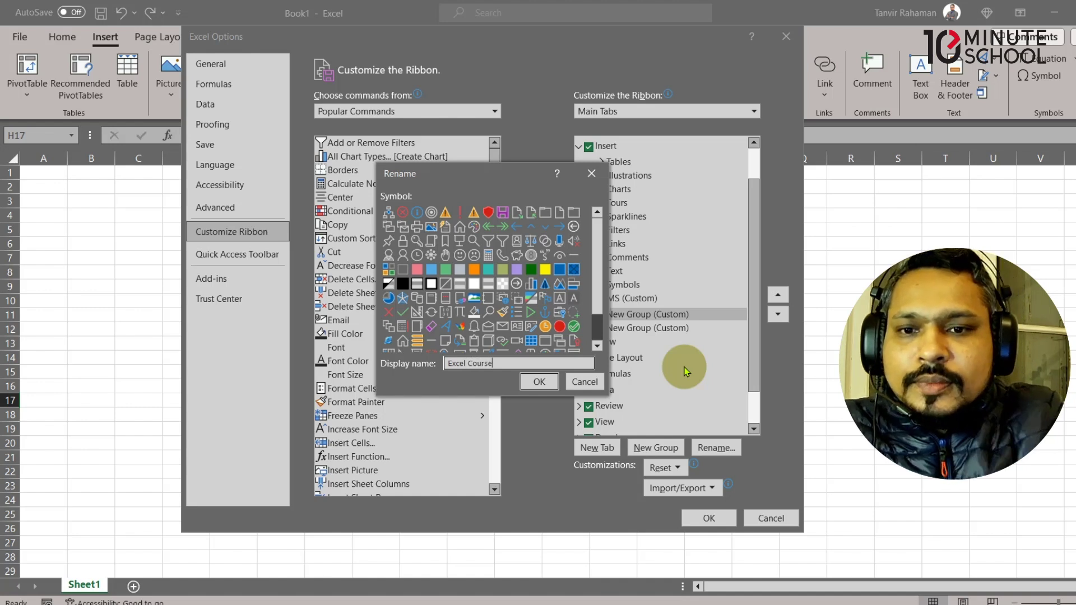
{"action": "left_click", "coordinate": [535, 382]}
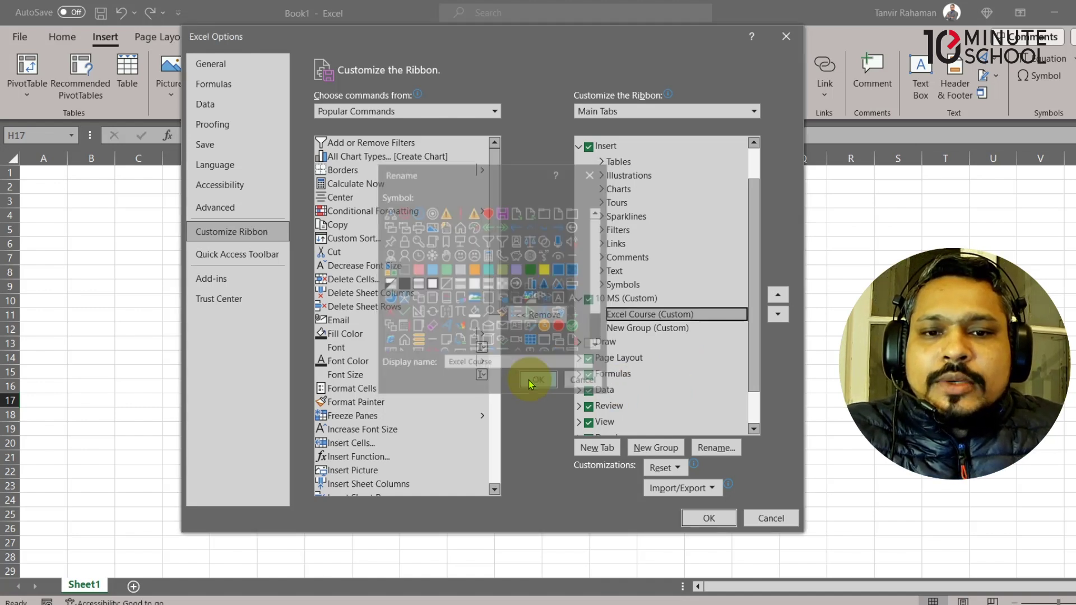
Step: Rename the second new group to Word Course
{"action": "left_click", "coordinate": [625, 328]}
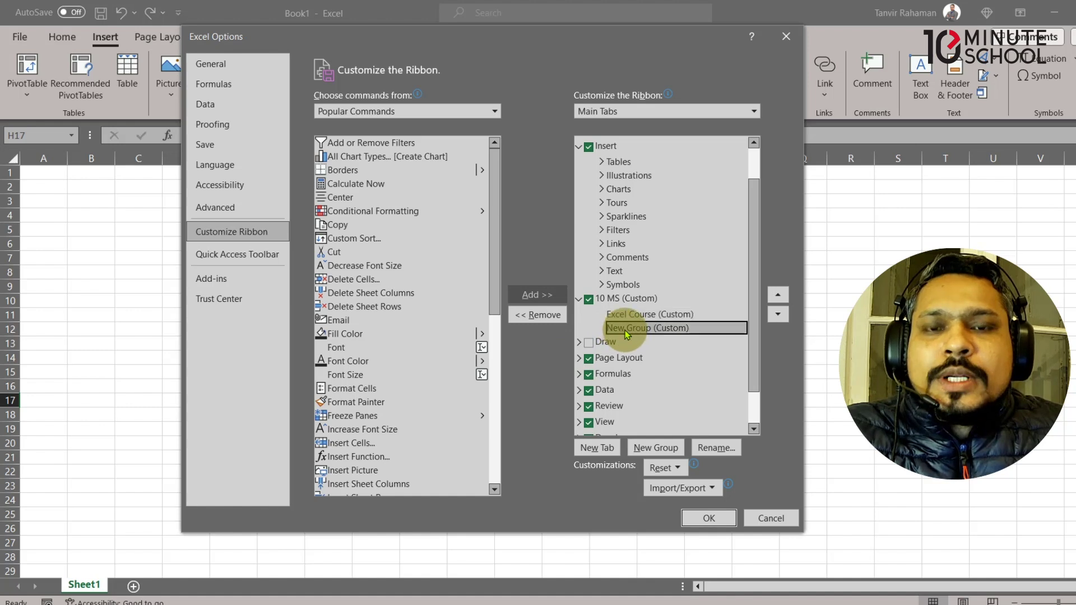
{"action": "right_click", "coordinate": [625, 328]}
{"action": "left_click", "coordinate": [661, 447]}
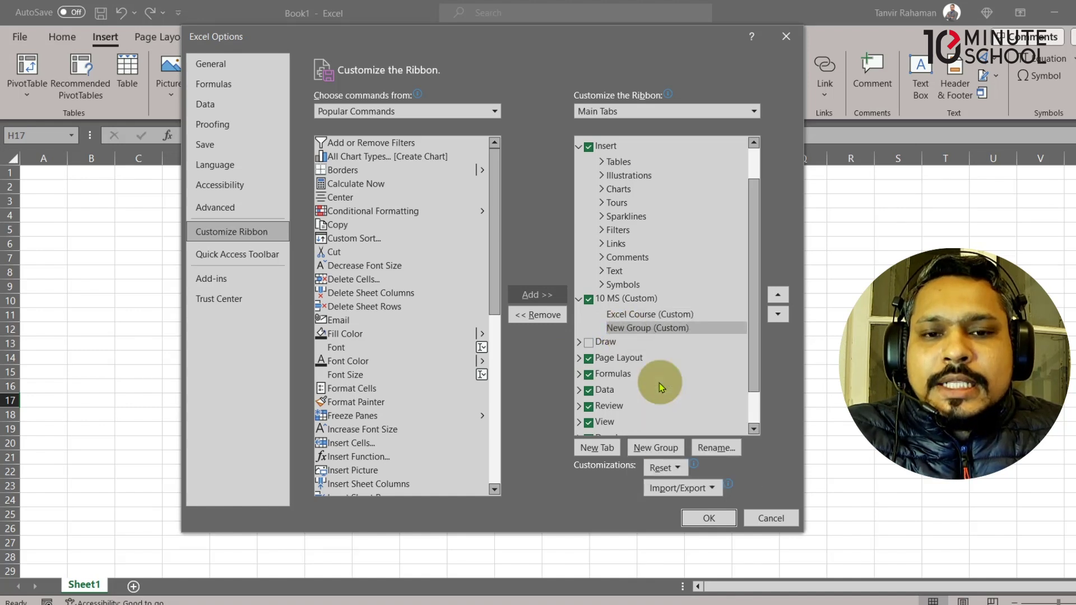
{"action": "key", "text": "BackSpace"}
{"action": "type", "text": "rd Course"}
{"action": "left_click", "coordinate": [539, 383]}
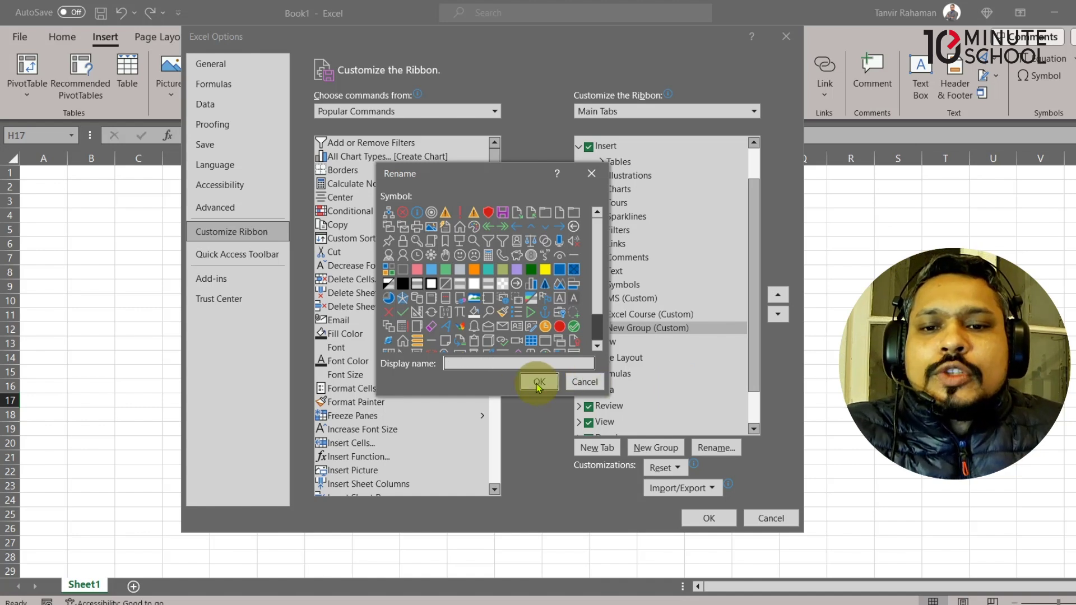
{"action": "left_click", "coordinate": [636, 314]}
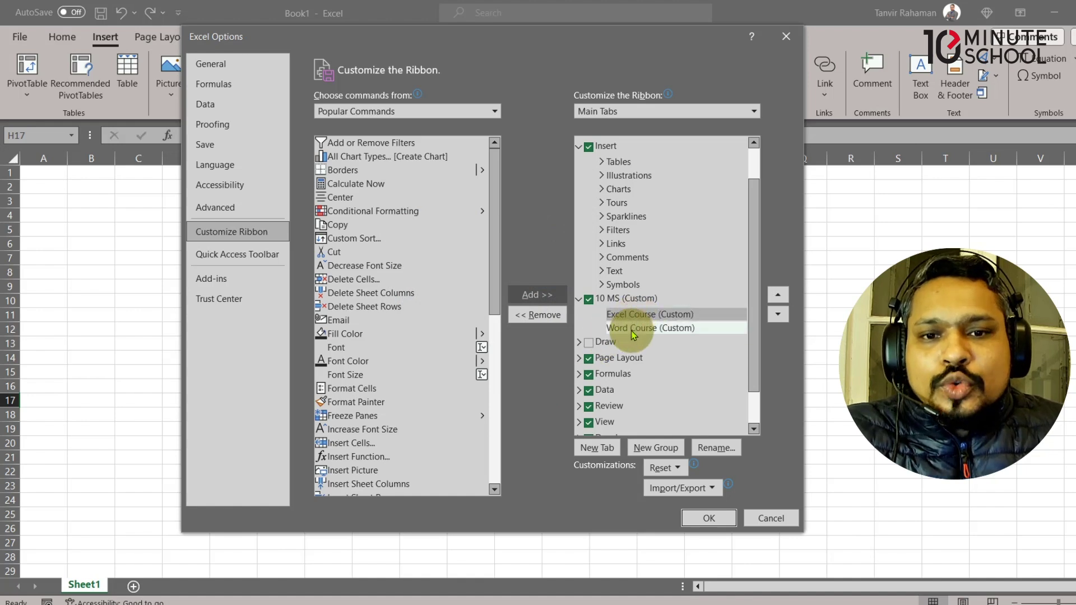
{"action": "left_click", "coordinate": [634, 317]}
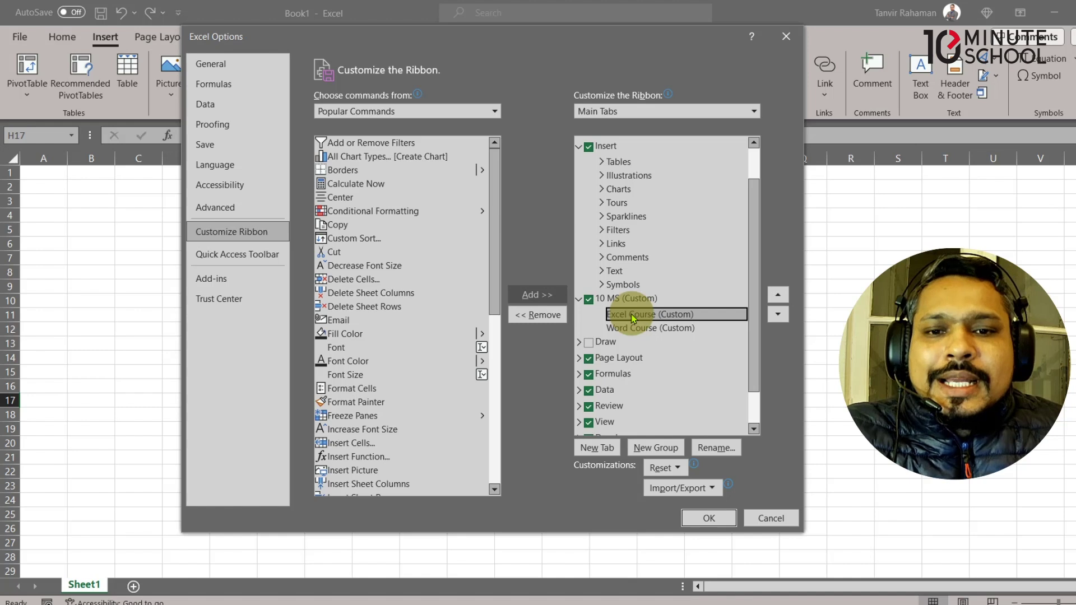
Step: Add Custom Sort and Delete Cells to the Excel Course group
{"action": "left_click", "coordinate": [367, 239]}
{"action": "left_click", "coordinate": [538, 297]}
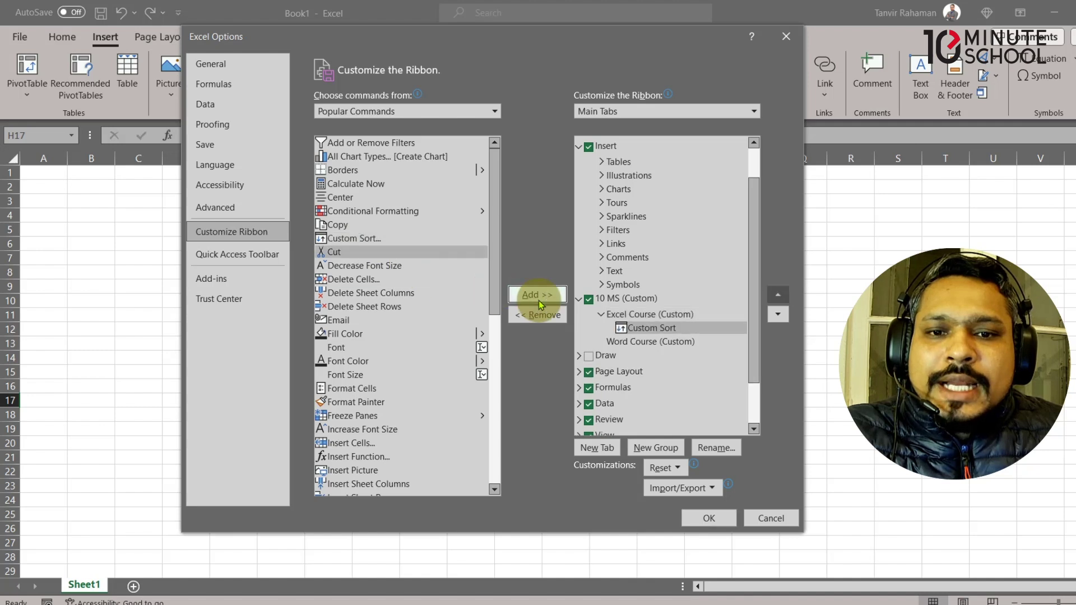
{"action": "left_click", "coordinate": [359, 279]}
{"action": "left_click", "coordinate": [530, 295]}
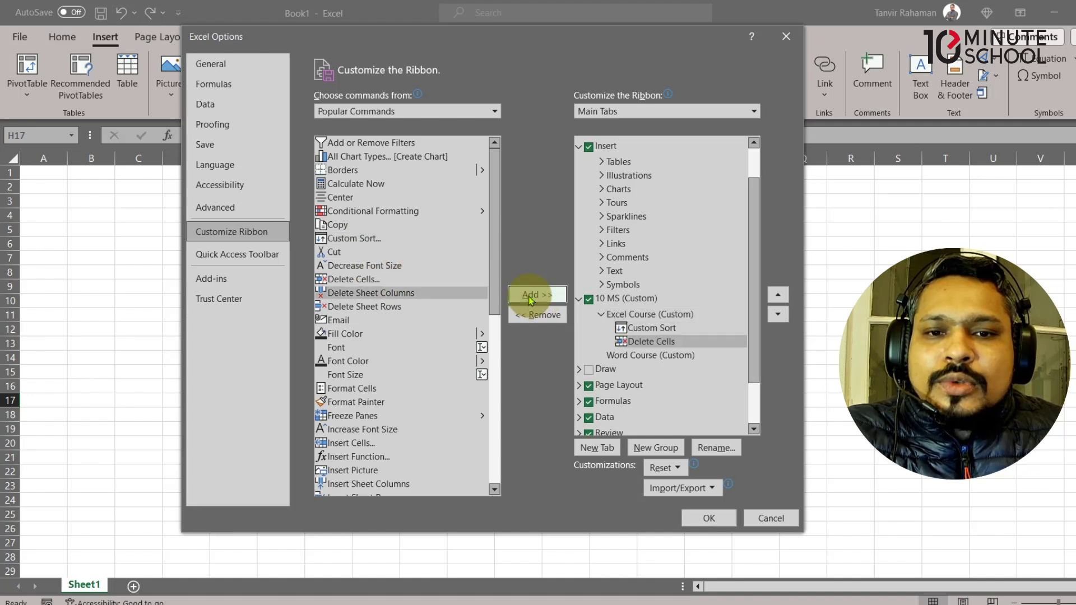
Step: Add Email and Font to the Word Course group and save the ribbon changes
{"action": "left_click", "coordinate": [642, 356]}
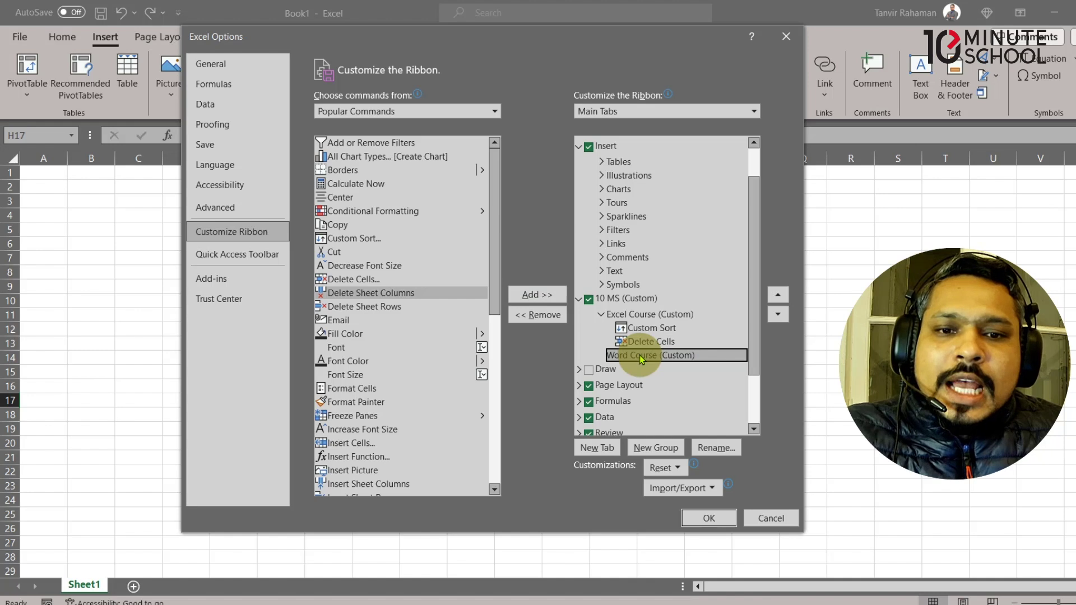
{"action": "left_click", "coordinate": [344, 320]}
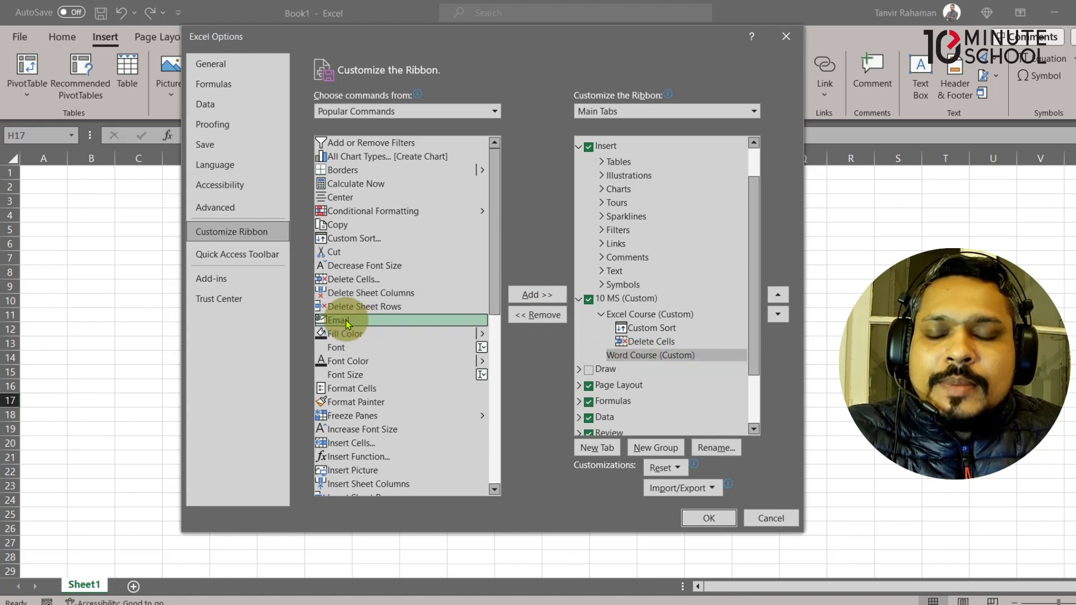
{"action": "left_click", "coordinate": [540, 297]}
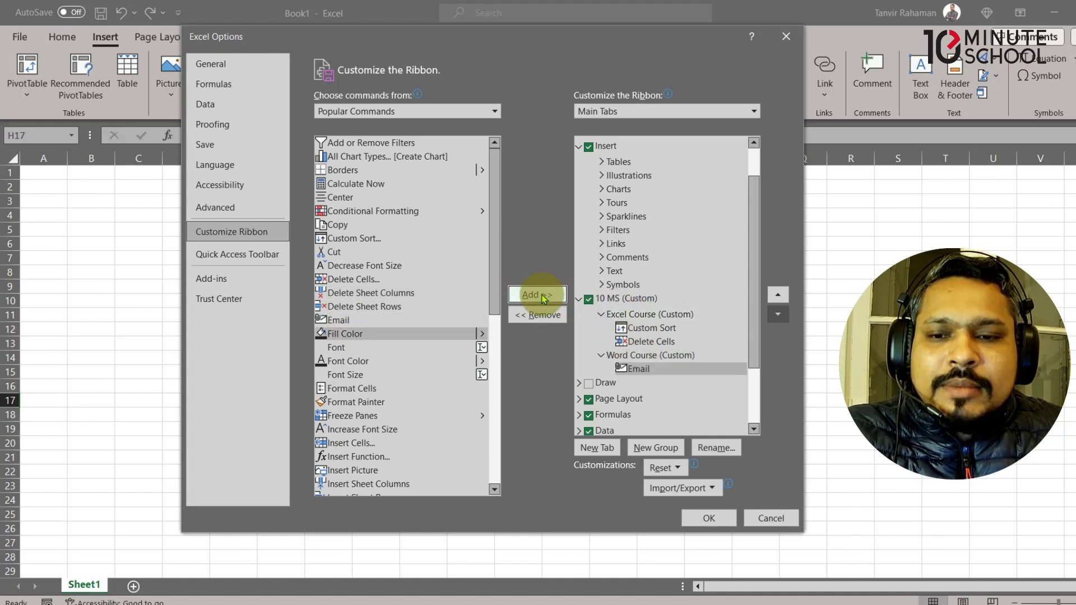
{"action": "left_click", "coordinate": [345, 347]}
{"action": "left_click", "coordinate": [520, 295]}
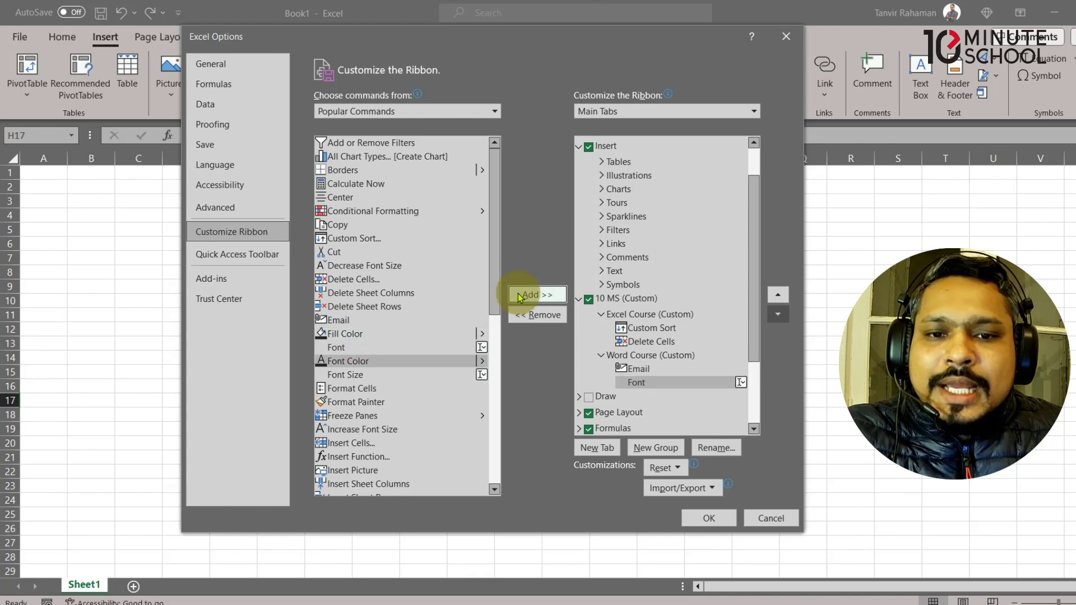
{"action": "left_click", "coordinate": [704, 520]}
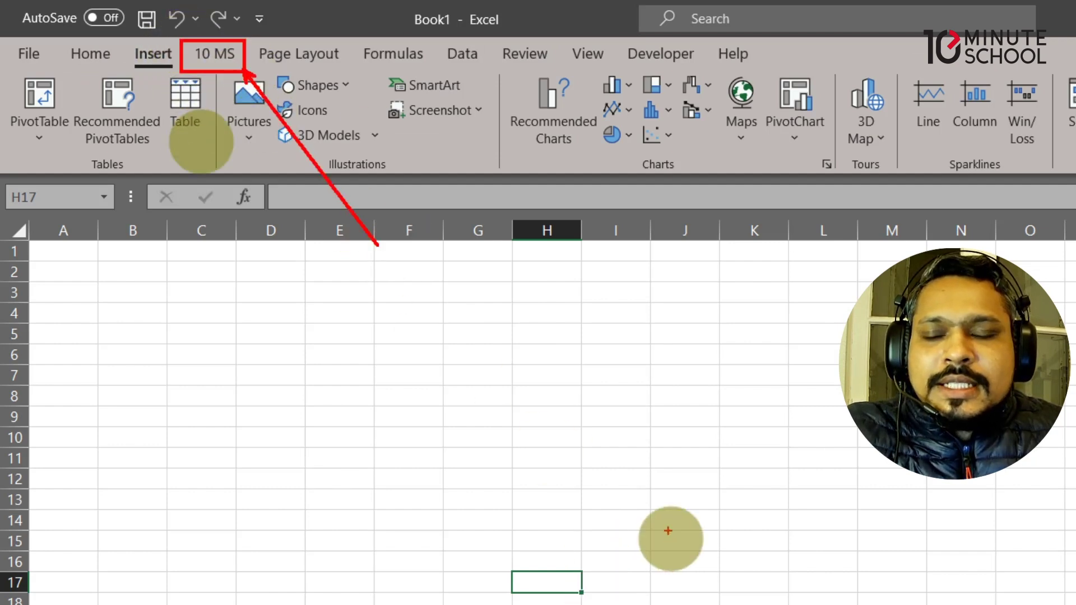
Step: Switch to the 10 MS tab to view its Excel Course and Word Course commands
{"action": "left_click", "coordinate": [216, 59]}
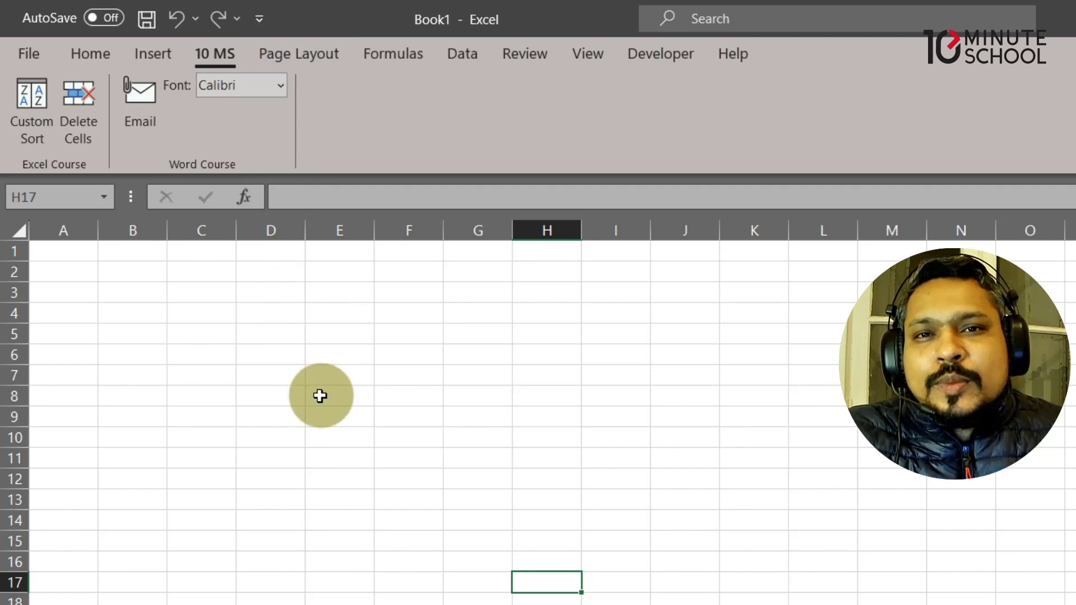
{"action": "right_click", "coordinate": [214, 59]}
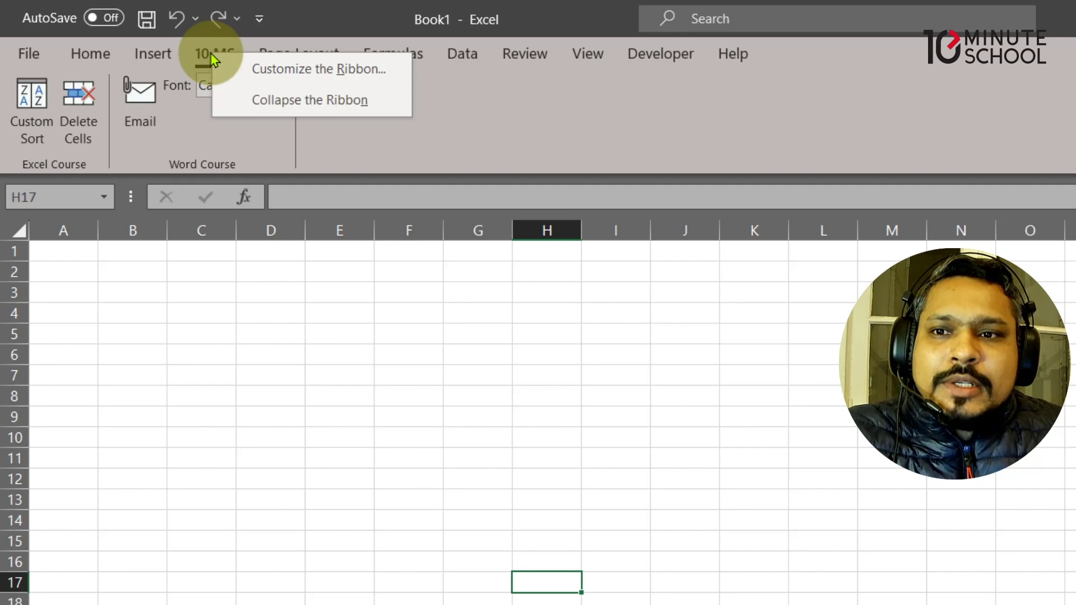
Step: Remove the 10 MS (Custom) tab in Customize the Ribbon and apply the change
{"action": "left_click", "coordinate": [327, 71]}
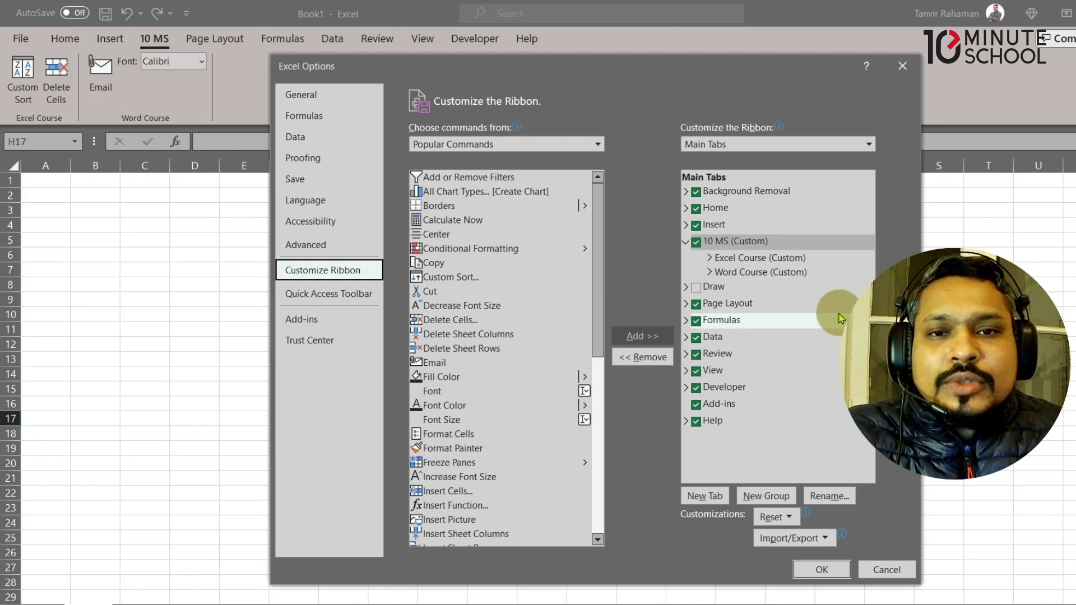
{"action": "left_click", "coordinate": [748, 243]}
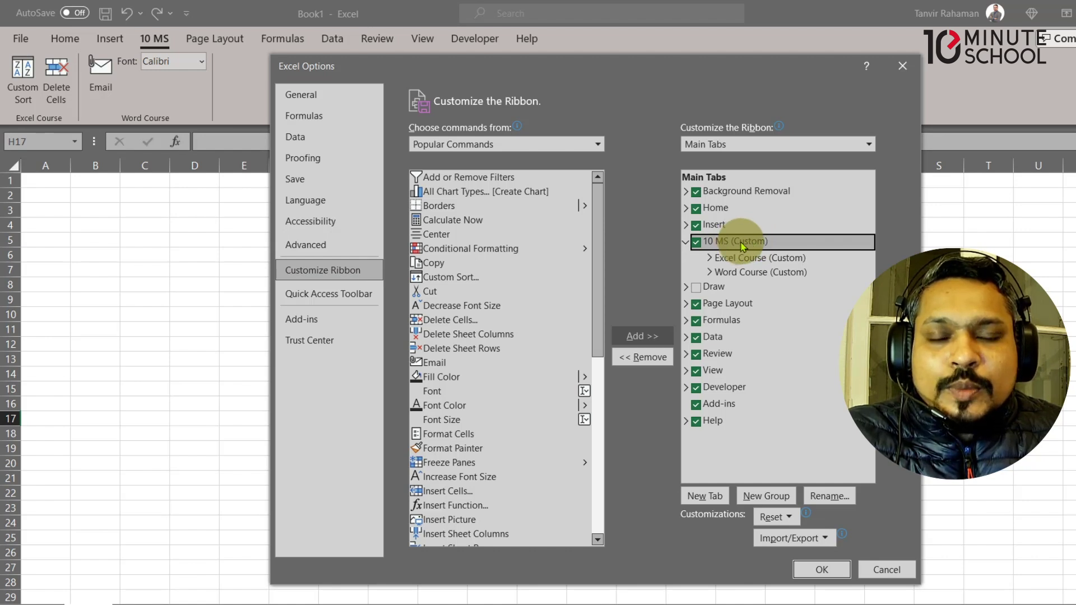
{"action": "left_click", "coordinate": [641, 360]}
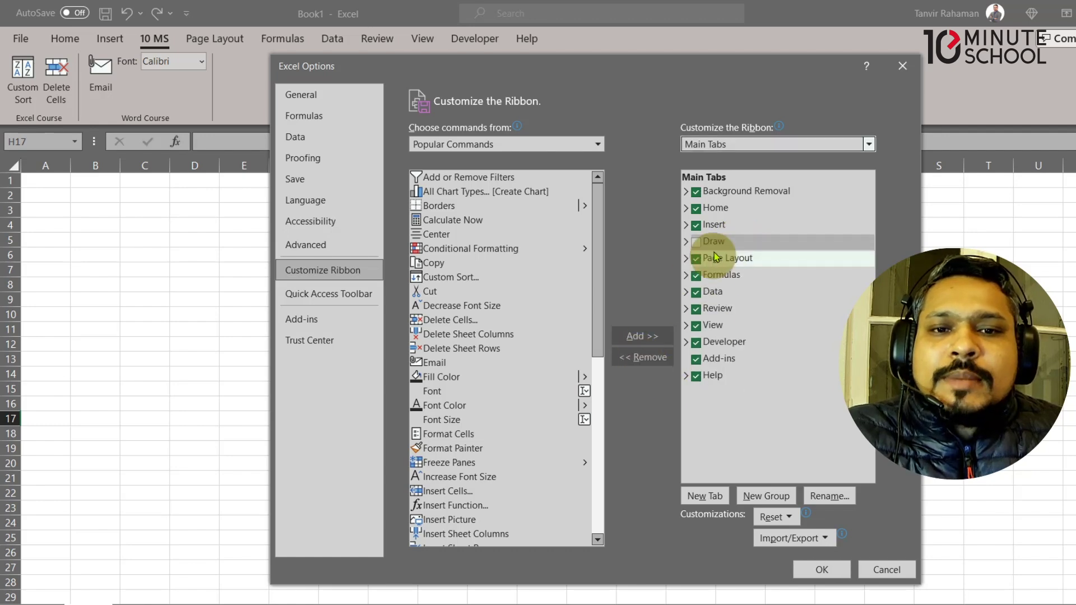
{"action": "left_click", "coordinate": [820, 570]}
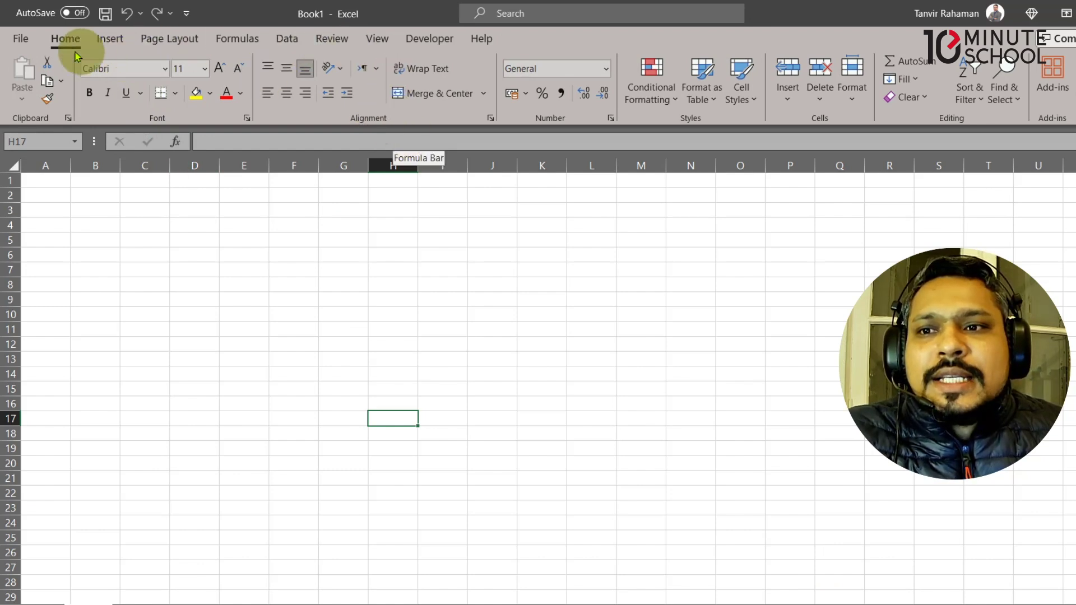
Step: Open Excel Options from the File view, then close it to return to the empty Sheet1
{"action": "left_click", "coordinate": [22, 39]}
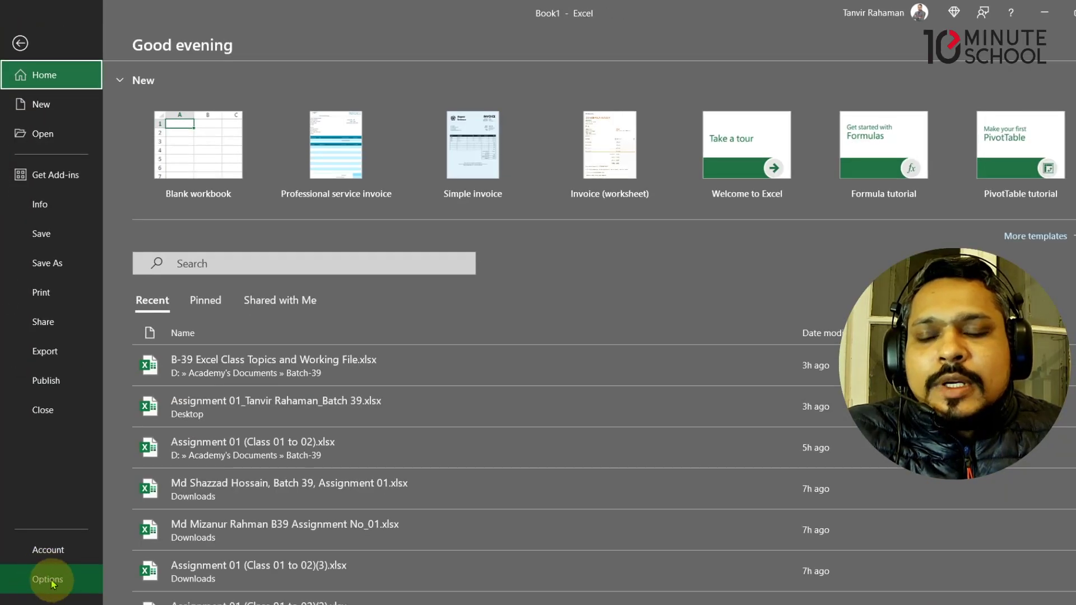
{"action": "left_click", "coordinate": [52, 585]}
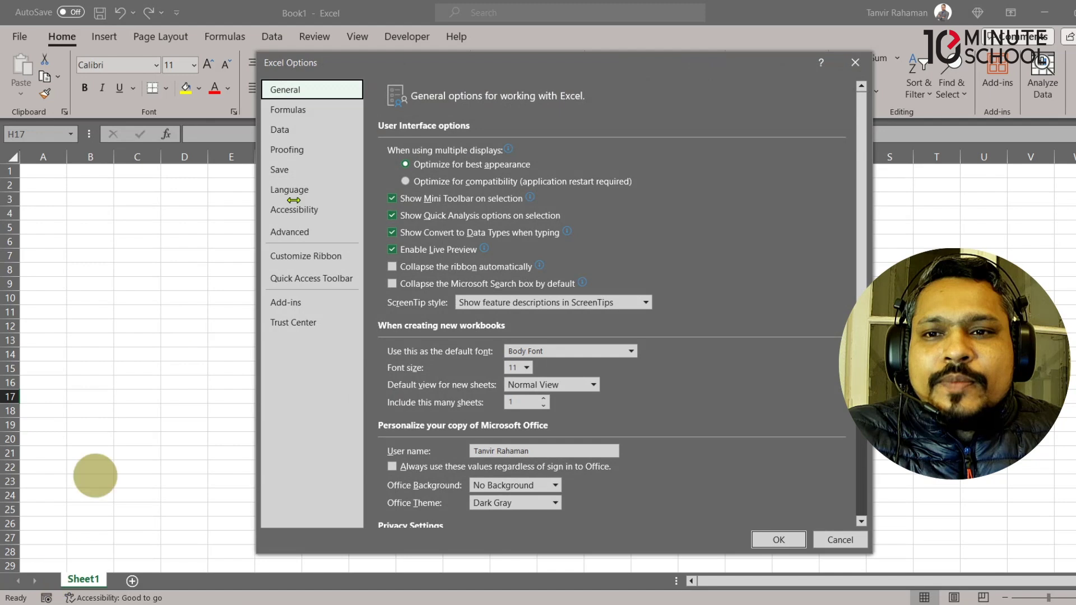
{"action": "left_click_drag", "start_coordinate": [476, 67], "coordinate": [480, 45]}
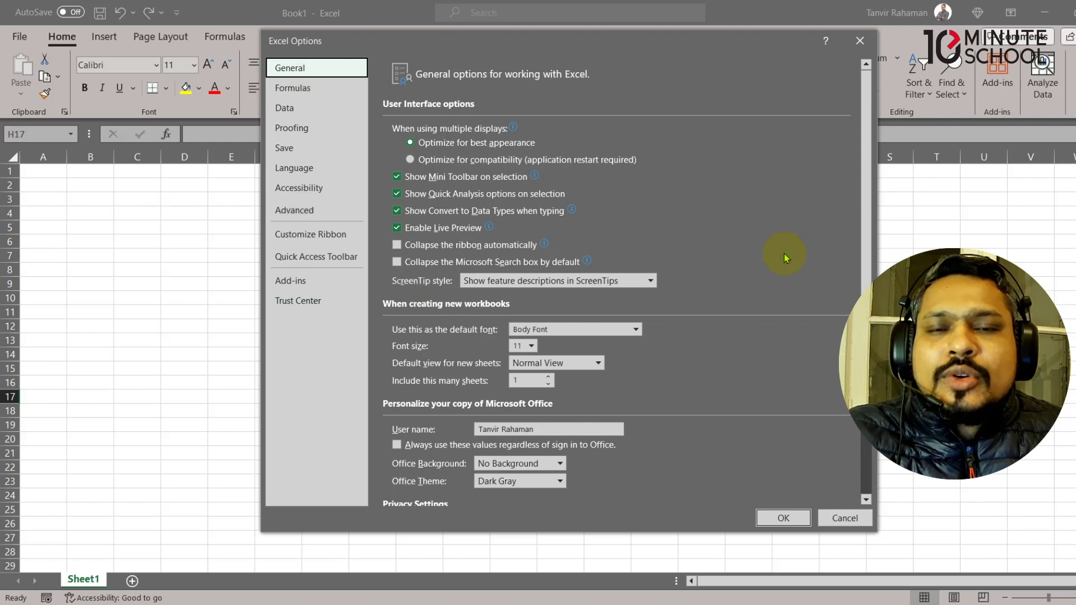
{"action": "left_click", "coordinate": [859, 47]}
{"action": "left_click", "coordinate": [325, 270]}
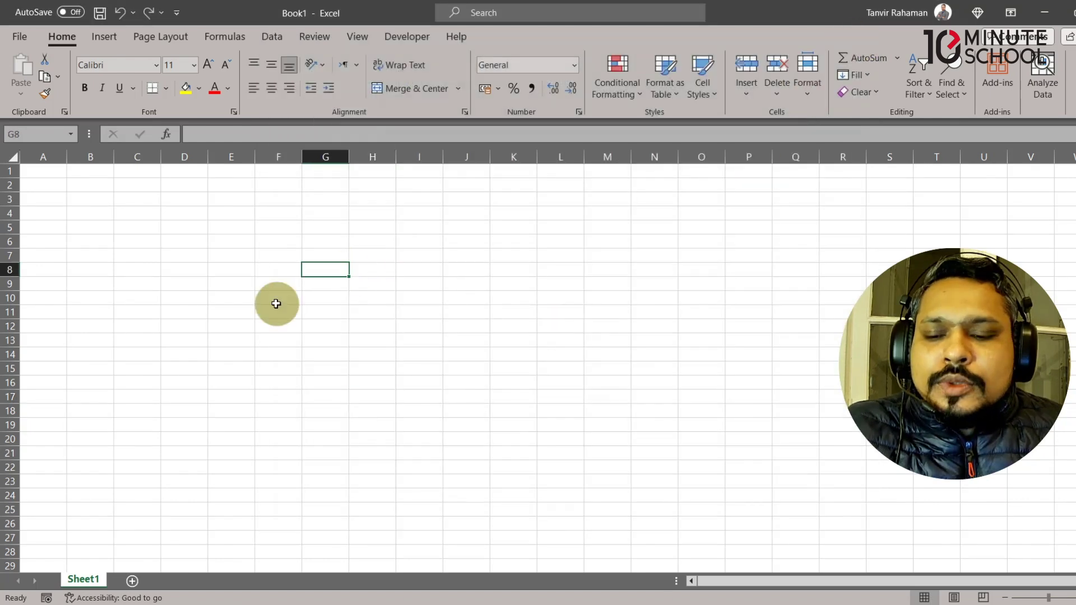
{"action": "left_click_drag", "start_coordinate": [7, 27], "coordinate": [413, 84]}
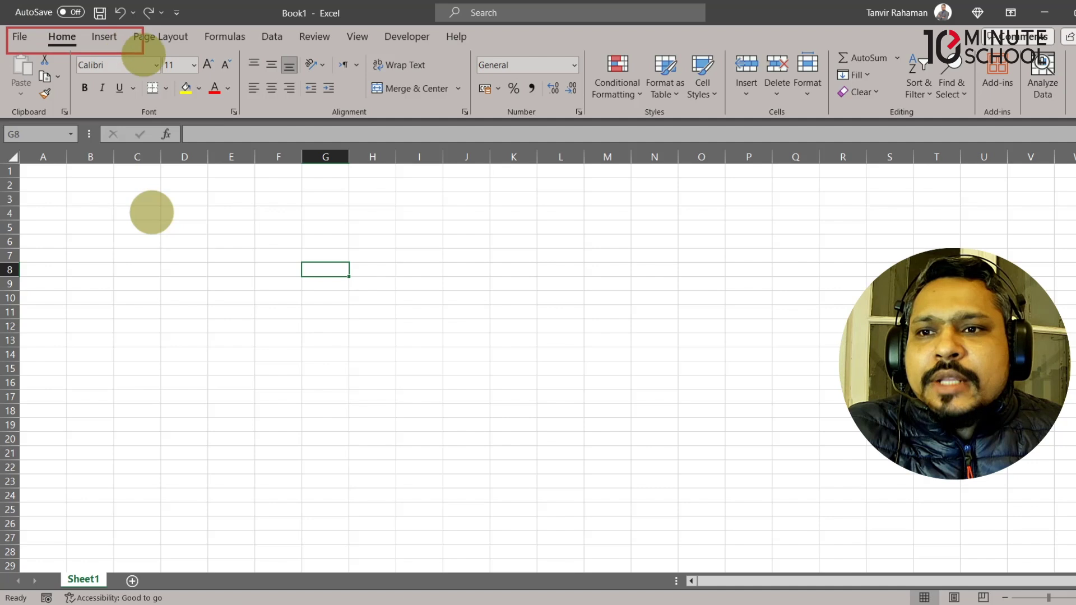
{"action": "left_click_drag", "start_coordinate": [413, 84], "coordinate": [1073, 122]}
{"action": "left_click_drag", "start_coordinate": [194, 96], "coordinate": [227, 132]}
{"action": "left_click_drag", "start_coordinate": [238, 83], "coordinate": [271, 118]}
{"action": "left_click_drag", "start_coordinate": [311, 65], "coordinate": [347, 105]}
{"action": "left_click_drag", "start_coordinate": [7, 2], "coordinate": [1010, 125]}
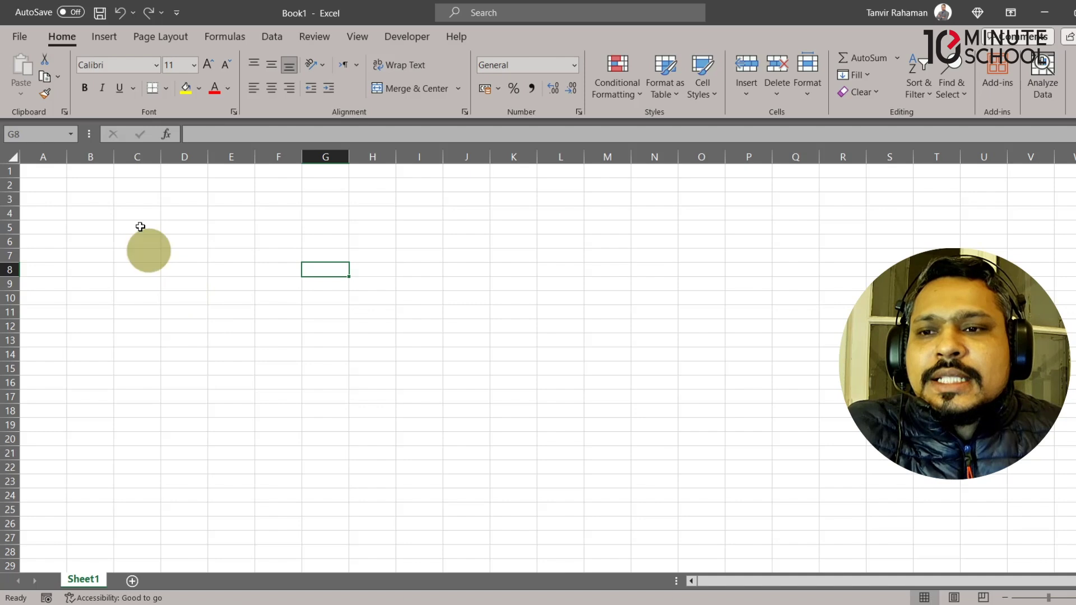
{"action": "left_click_drag", "start_coordinate": [2, 119], "coordinate": [79, 148]}
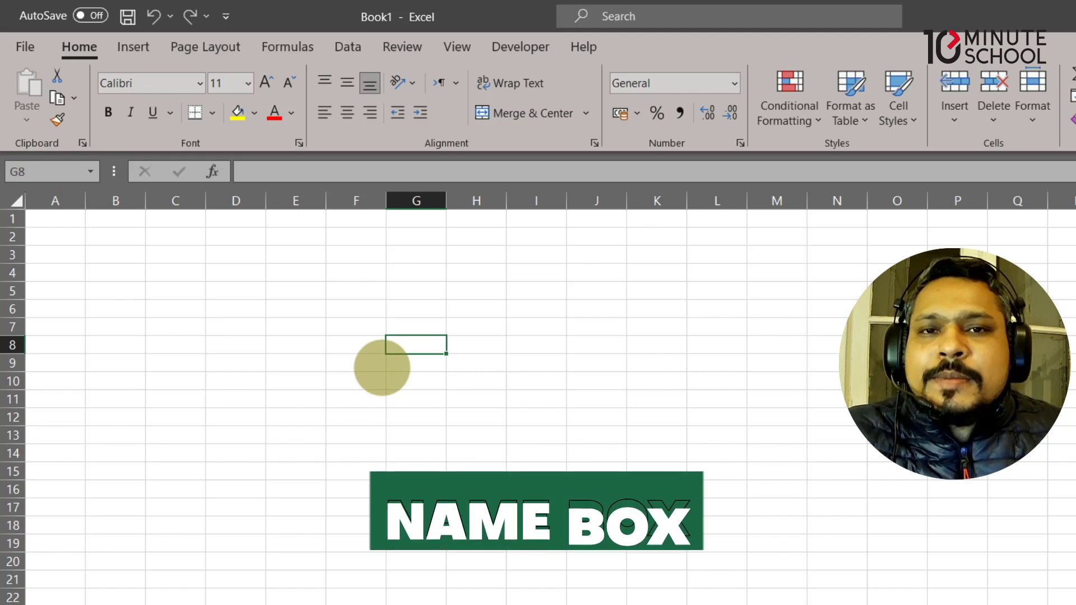
{"action": "left_click", "coordinate": [296, 325]}
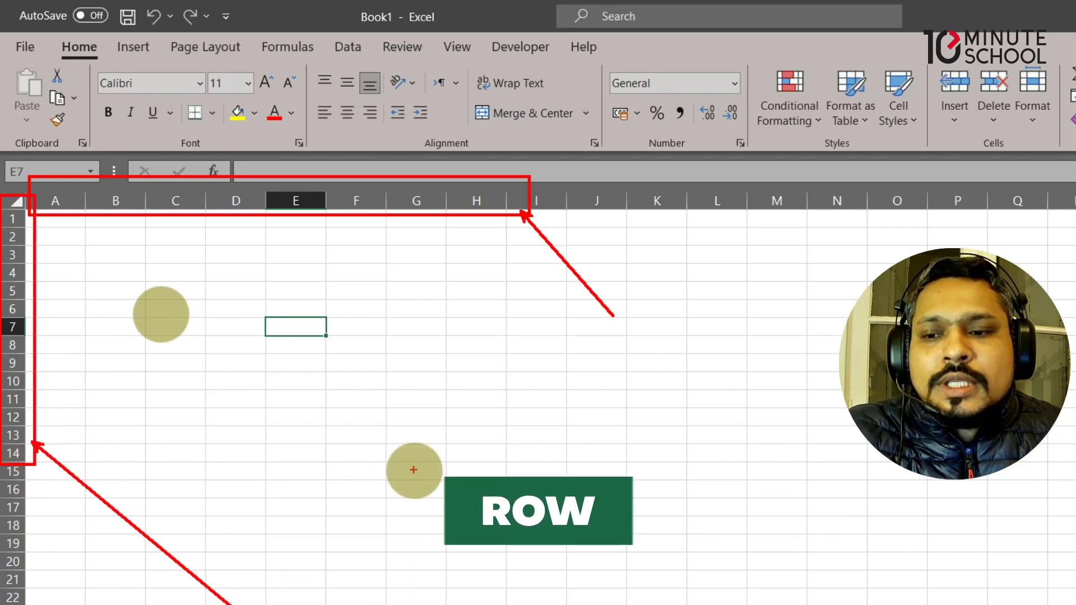
{"action": "left_click", "coordinate": [125, 235]}
{"action": "left_click", "coordinate": [124, 256]}
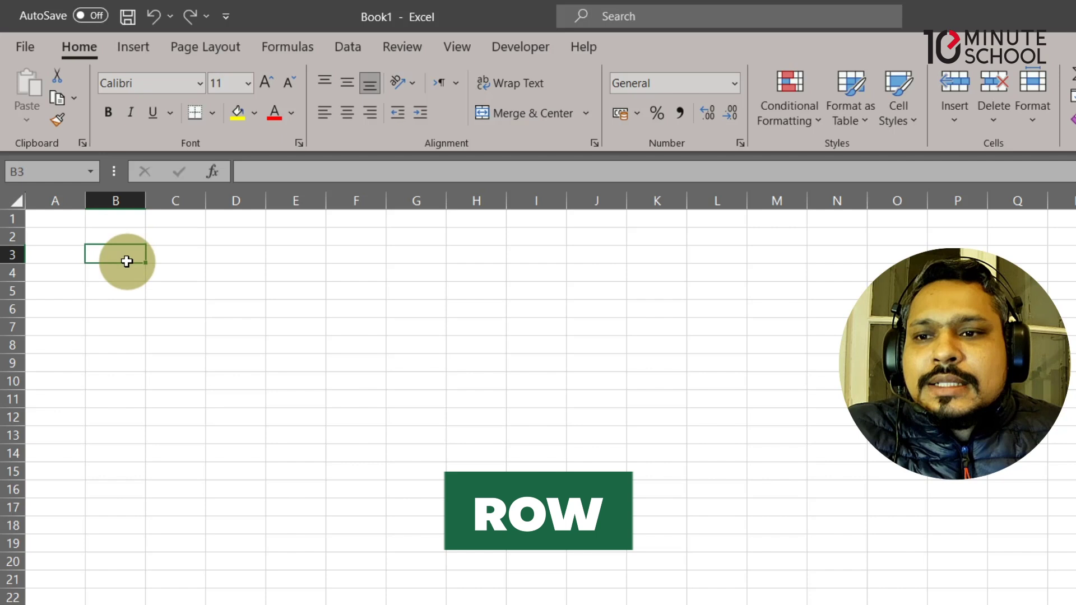
{"action": "left_click", "coordinate": [286, 259]}
{"action": "left_click", "coordinate": [276, 308]}
{"action": "left_click", "coordinate": [175, 291]}
{"action": "left_click", "coordinate": [123, 257]}
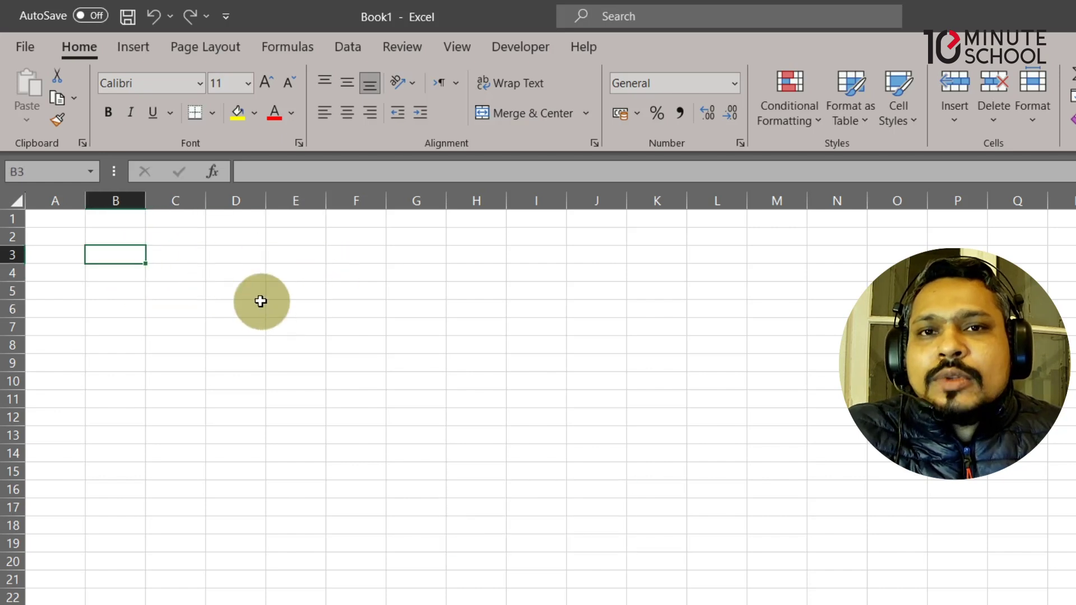
{"action": "left_click", "coordinate": [156, 249]}
{"action": "left_click", "coordinate": [100, 236]}
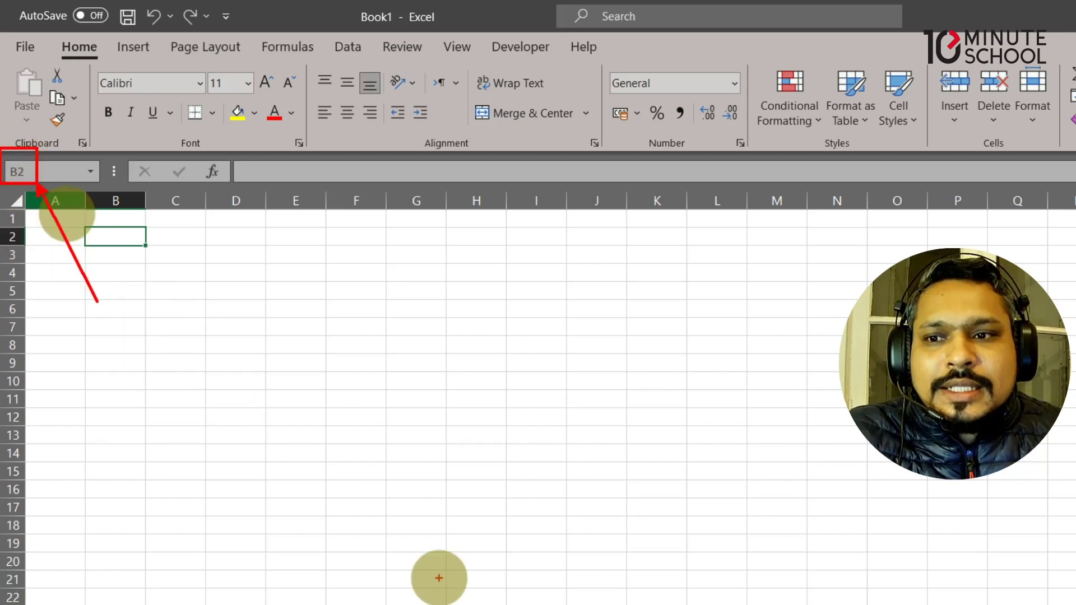
{"action": "left_click", "coordinate": [140, 272]}
{"action": "left_click", "coordinate": [180, 240]}
{"action": "left_click", "coordinate": [168, 272]}
{"action": "left_click", "coordinate": [133, 253]}
{"action": "left_click", "coordinate": [127, 235]}
{"action": "left_click", "coordinate": [162, 255]}
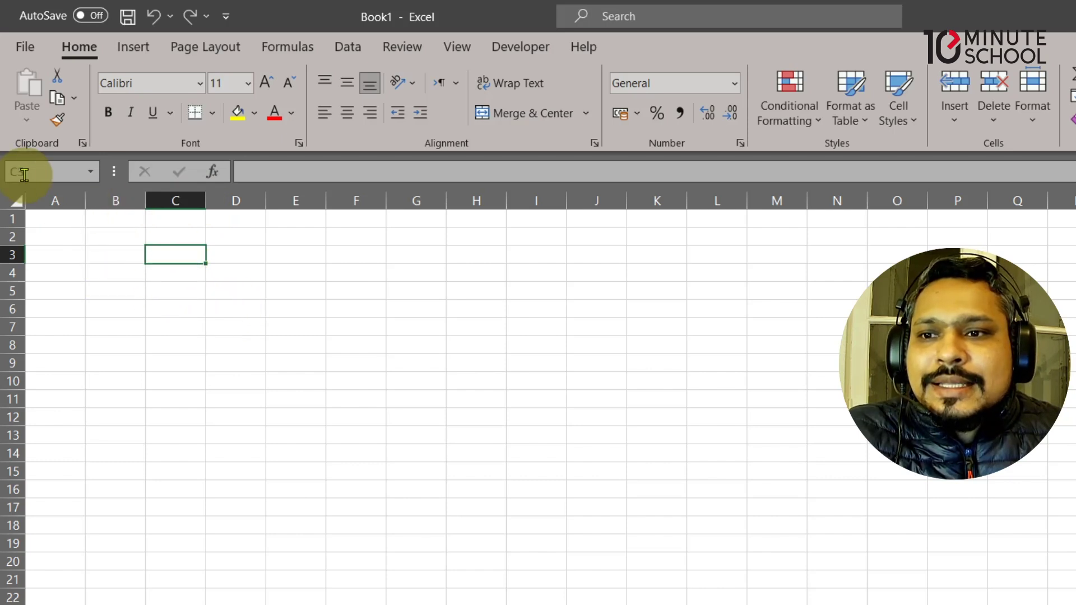
{"action": "left_click", "coordinate": [175, 310]}
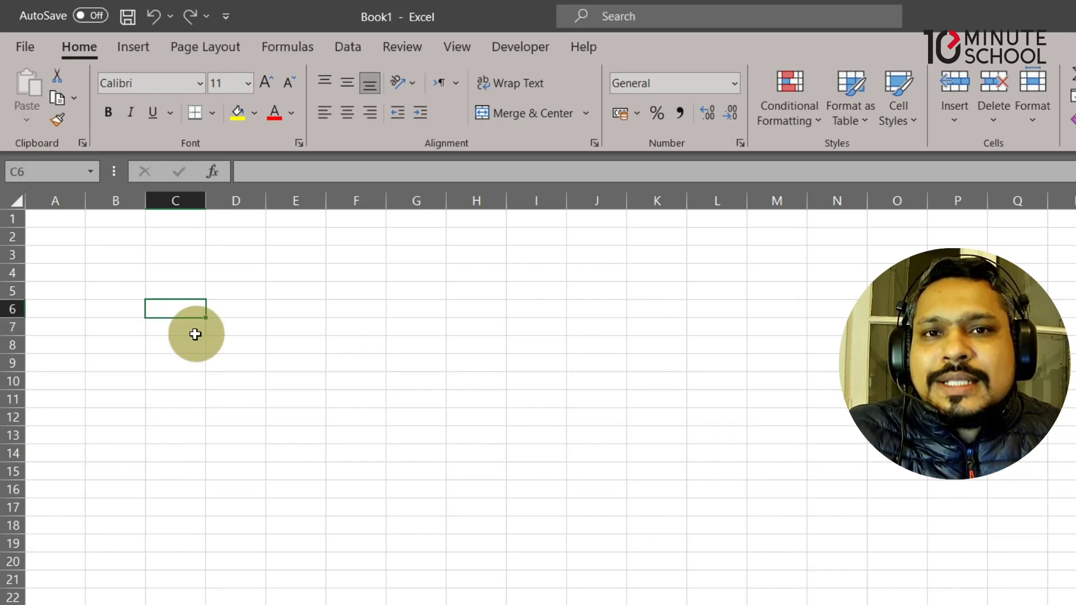
{"action": "left_click", "coordinate": [52, 171]}
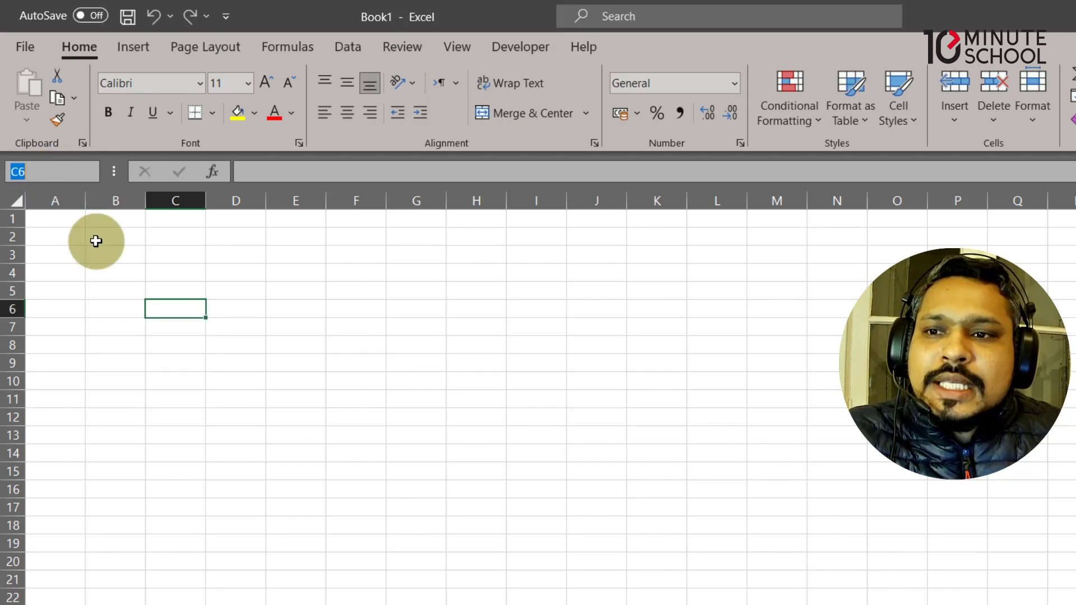
{"action": "type", "text": "d4"}
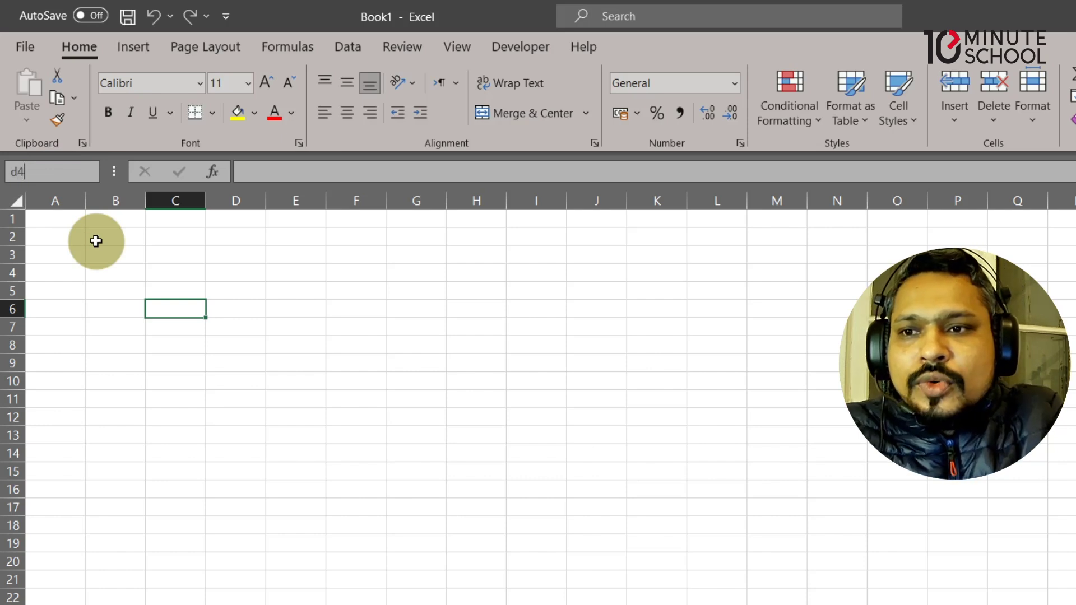
{"action": "key", "text": "Return"}
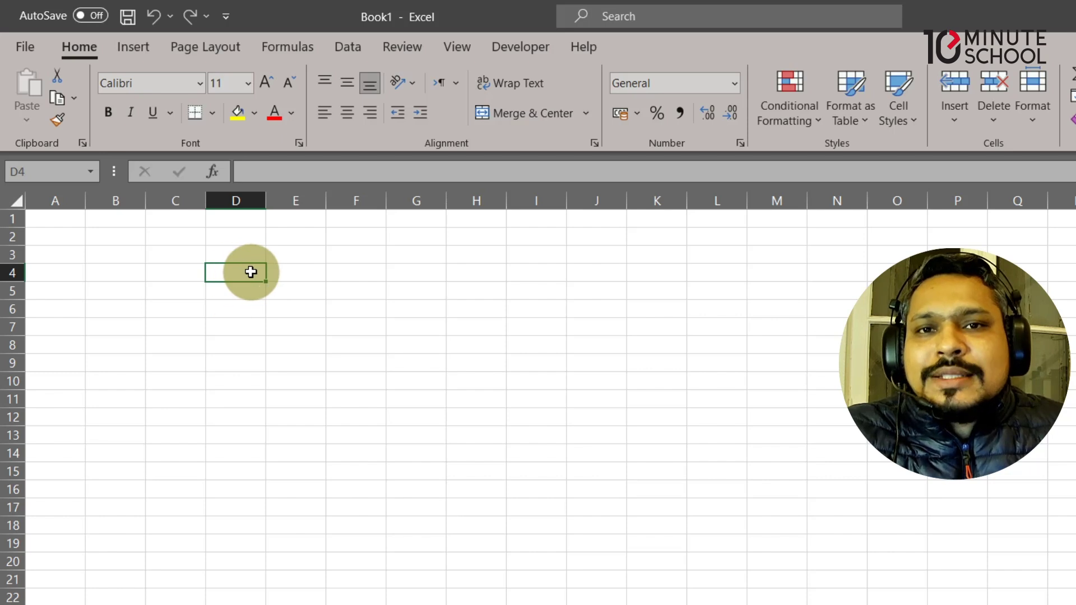
{"action": "left_click", "coordinate": [161, 252]}
{"action": "left_click", "coordinate": [168, 275]}
{"action": "left_click", "coordinate": [177, 254]}
{"action": "left_click", "coordinate": [137, 251]}
{"action": "left_click", "coordinate": [177, 255]}
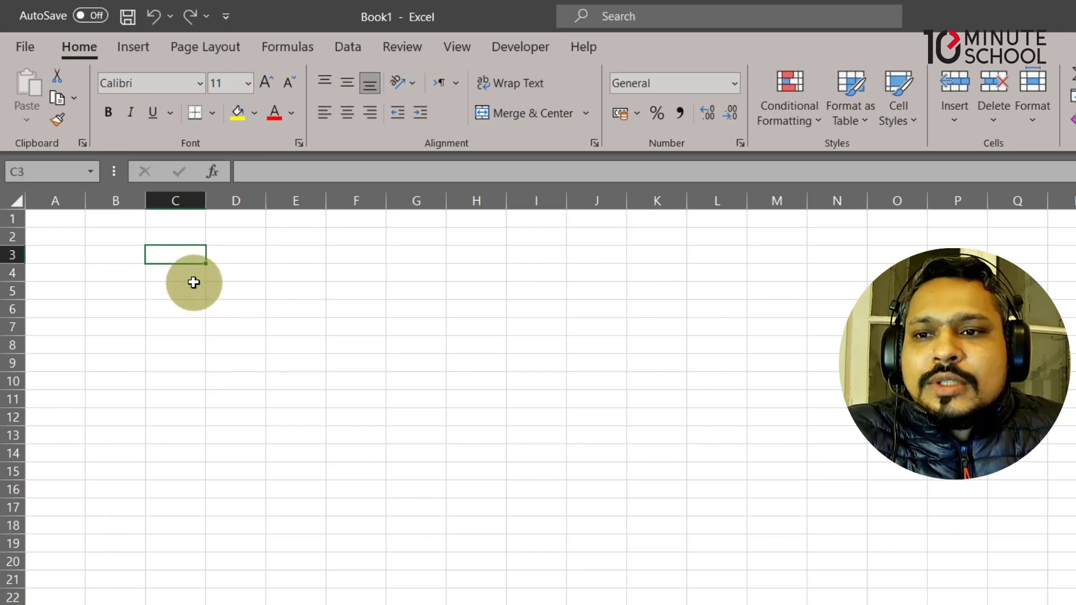
{"action": "left_click", "coordinate": [193, 282]}
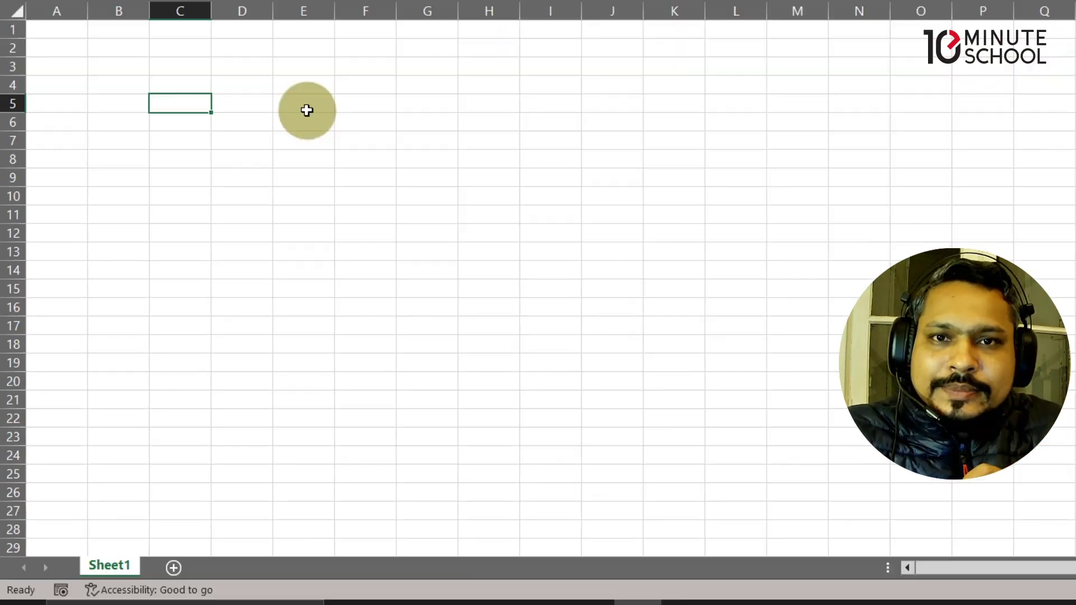
{"action": "left_click", "coordinate": [241, 159]}
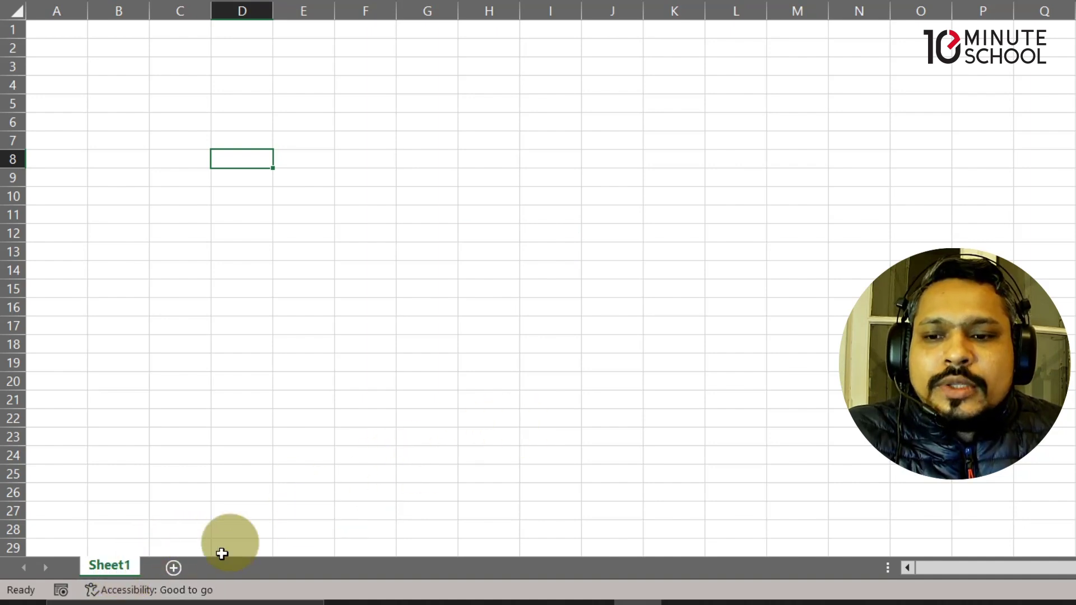
Step: Add new blank worksheets to the workbook, ending on Sheet6
{"action": "left_click", "coordinate": [174, 569]}
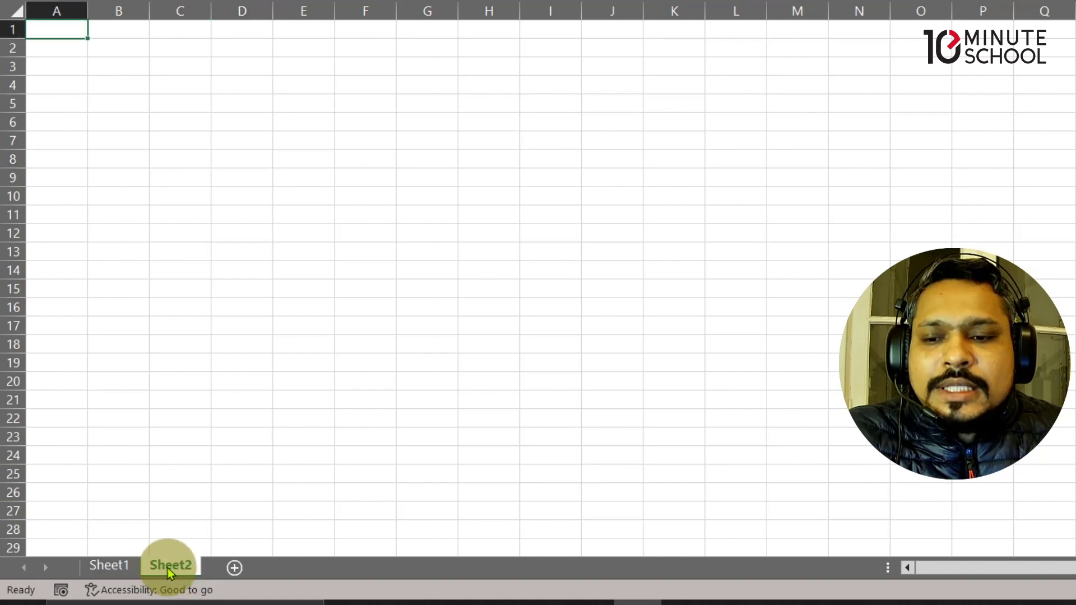
{"action": "left_click", "coordinate": [238, 567]}
{"action": "left_click", "coordinate": [296, 568]}
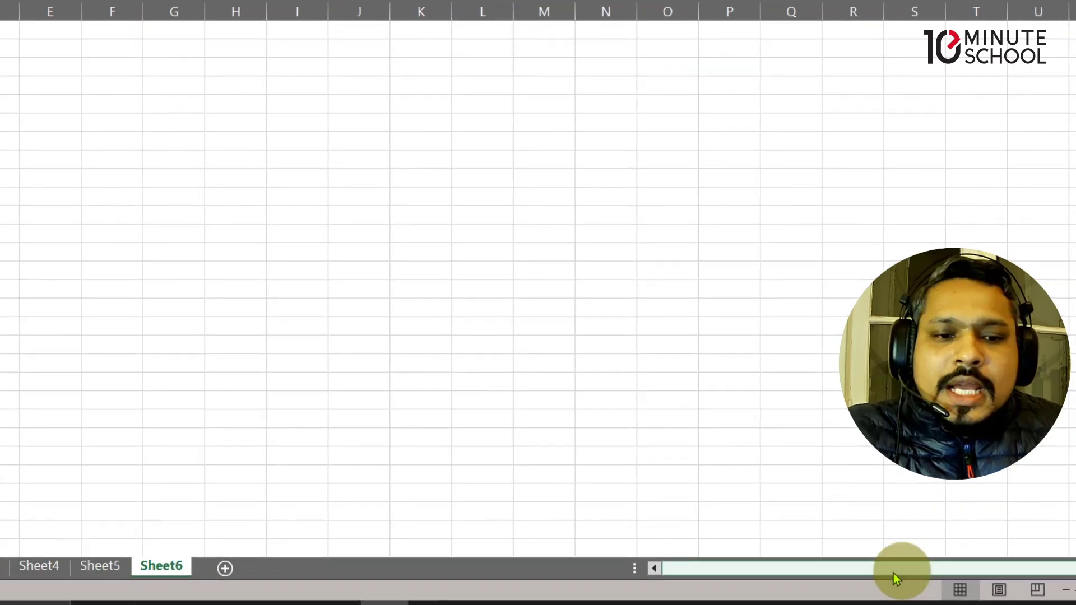
{"action": "mouse_move", "coordinate": [738, 573]}
{"action": "left_mouse_down"}
{"action": "mouse_move", "coordinate": [796, 577]}
{"action": "mouse_move", "coordinate": [624, 583]}
{"action": "left_mouse_up"}
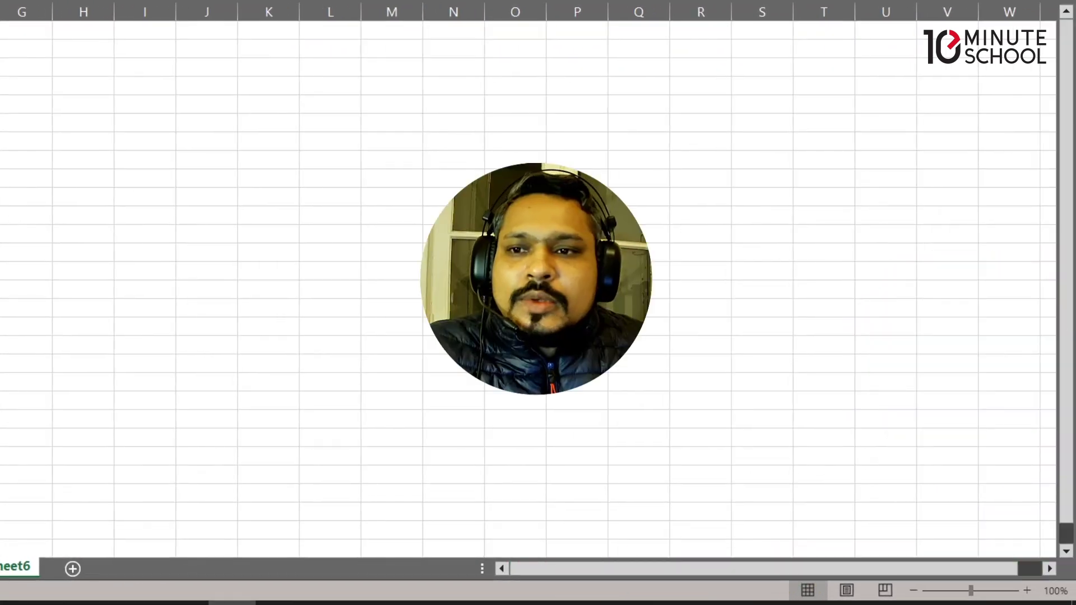
{"action": "mouse_move", "coordinate": [667, 388]}
{"action": "left_mouse_down"}
{"action": "mouse_move", "coordinate": [713, 420]}
{"action": "mouse_move", "coordinate": [588, 387]}
{"action": "left_mouse_up"}
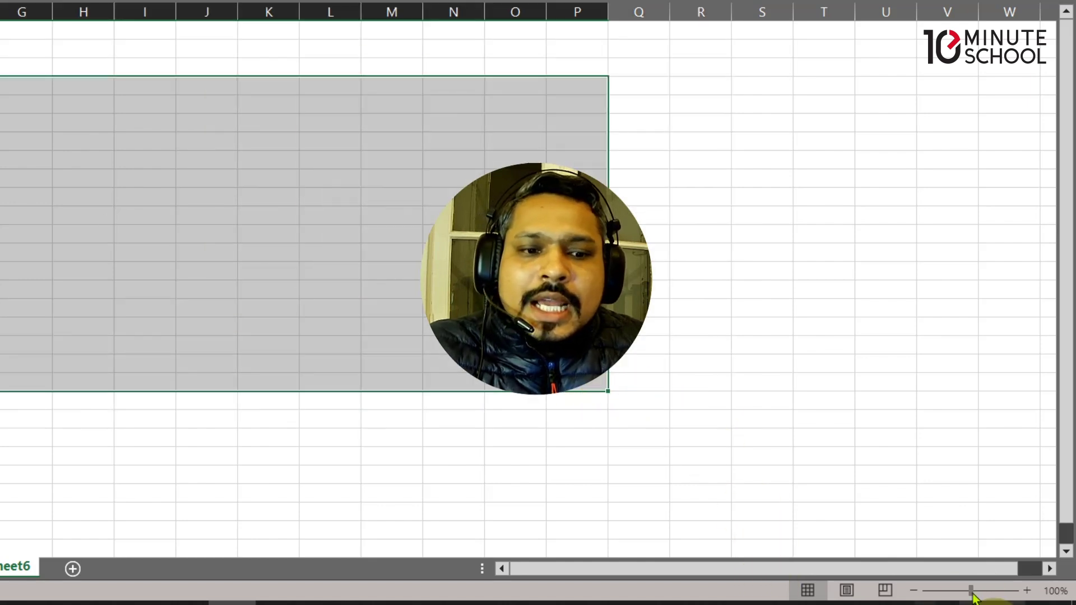
{"action": "left_click", "coordinate": [967, 567]}
{"action": "left_click", "coordinate": [1033, 562]}
{"action": "left_click", "coordinate": [1049, 568]}
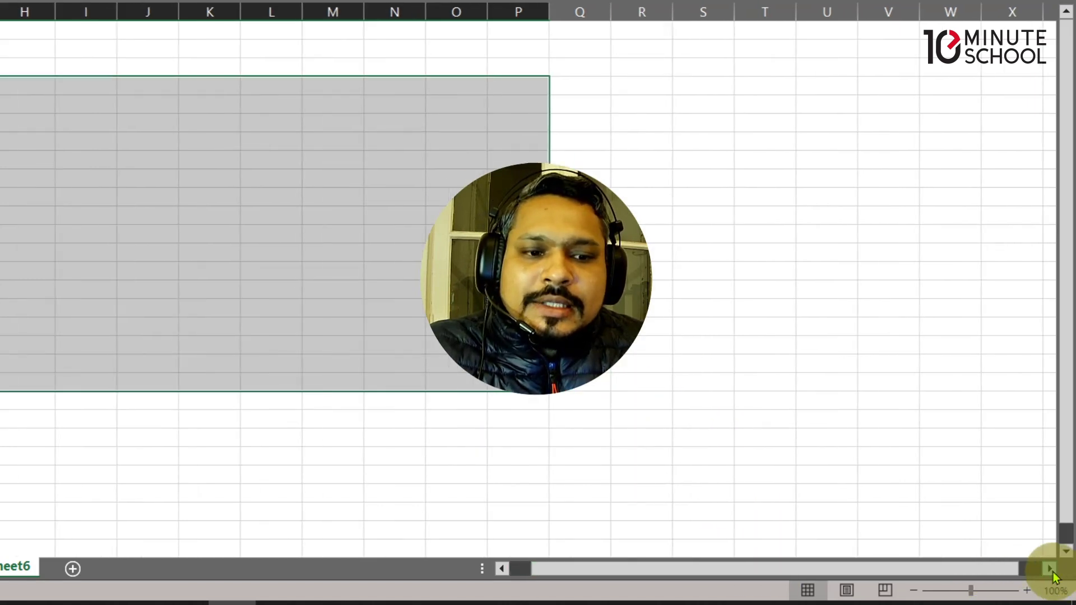
{"action": "left_click", "coordinate": [885, 289]}
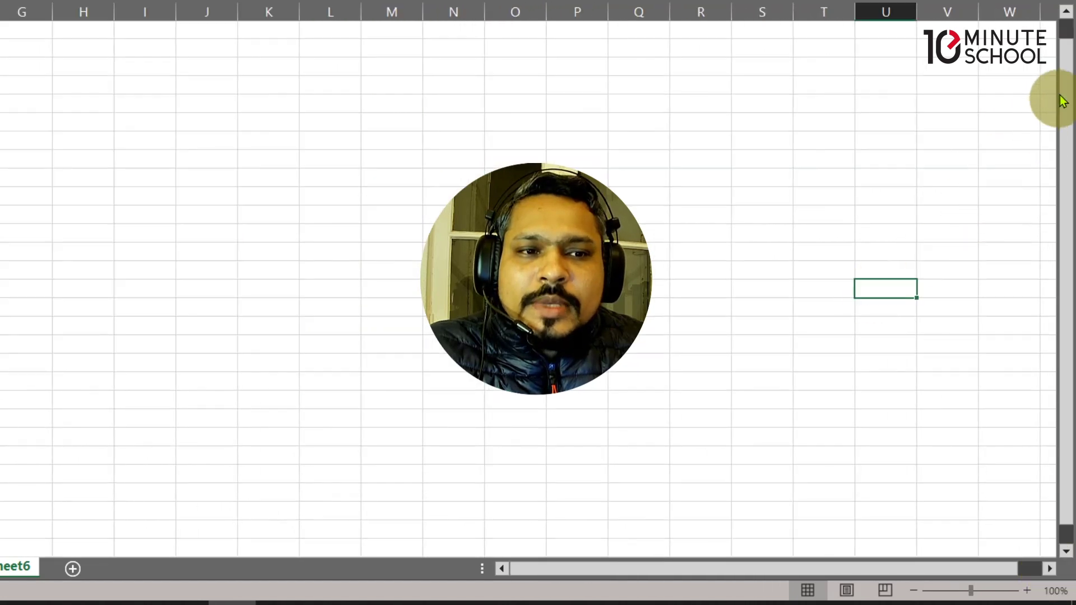
{"action": "left_click_drag", "start_coordinate": [1064, 61], "coordinate": [1065, 48]}
{"action": "left_click", "coordinate": [1067, 552]}
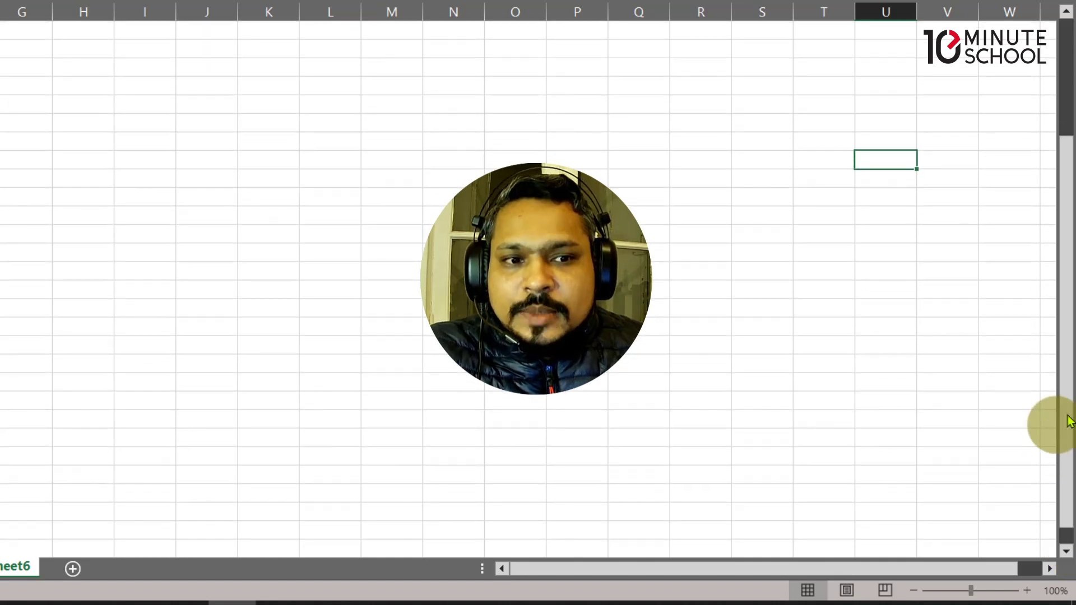
{"action": "left_click_drag", "start_coordinate": [888, 569], "coordinate": [910, 575]}
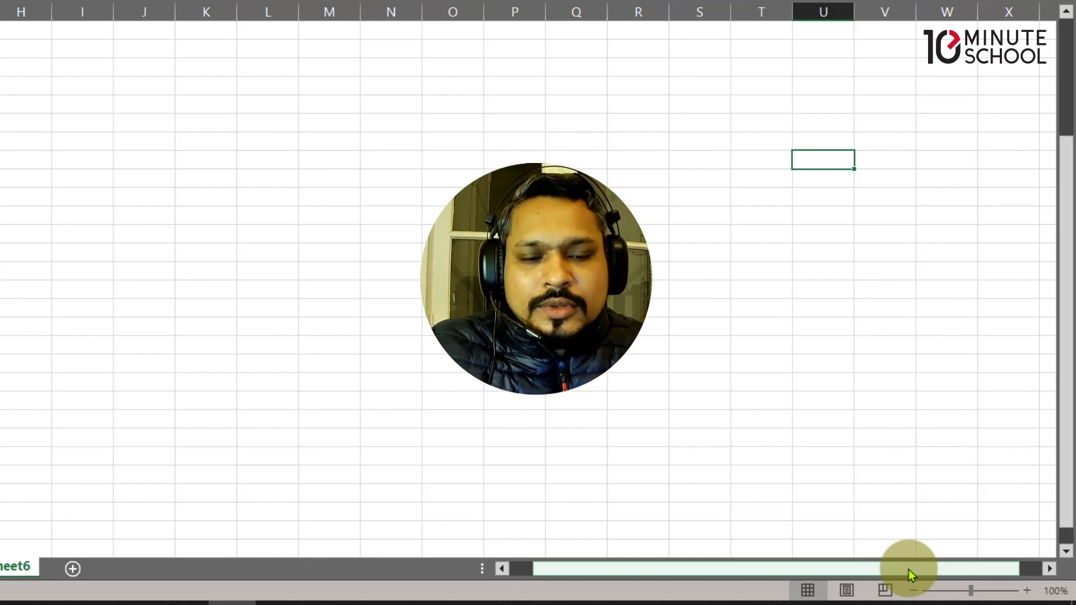
Step: Cycle Sheet6 through Page Layout, Page Break Preview and back to Normal view, twice
{"action": "left_click_drag", "start_coordinate": [766, 572], "coordinate": [903, 604]}
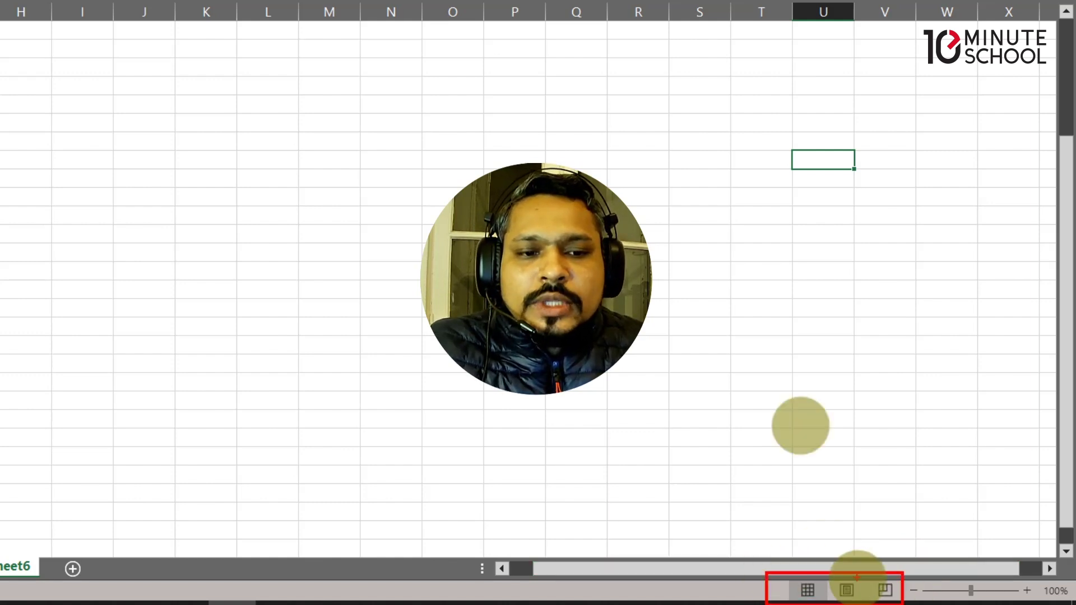
{"action": "left_click_drag", "start_coordinate": [803, 506], "coordinate": [803, 572]}
{"action": "mouse_move", "coordinate": [853, 485]}
{"action": "left_mouse_down"}
{"action": "mouse_move", "coordinate": [853, 572]}
{"action": "mouse_move", "coordinate": [880, 560]}
{"action": "left_mouse_up"}
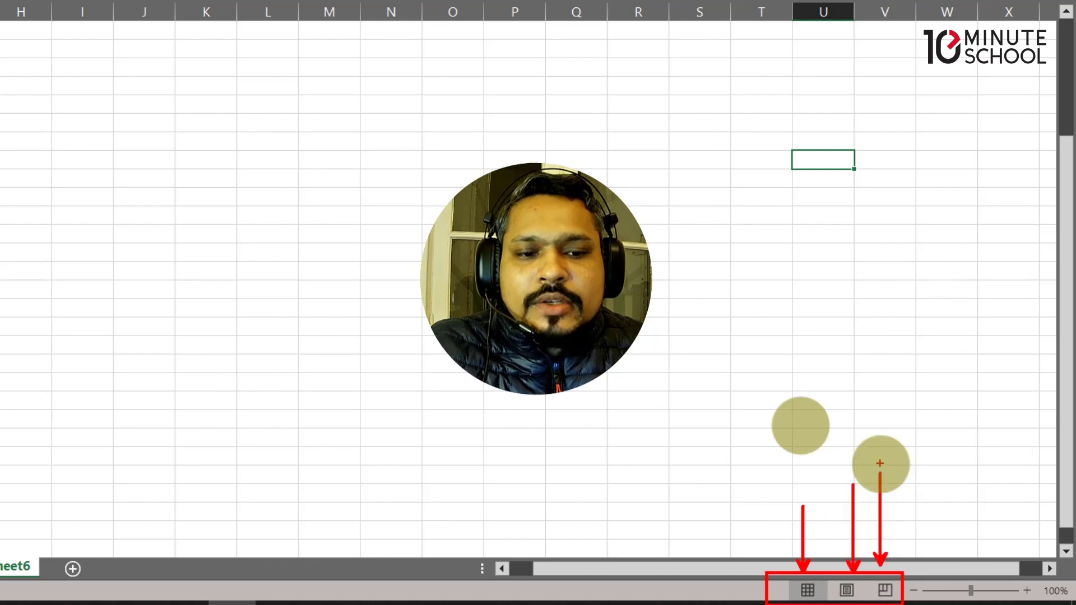
{"action": "key", "text": "Escape"}
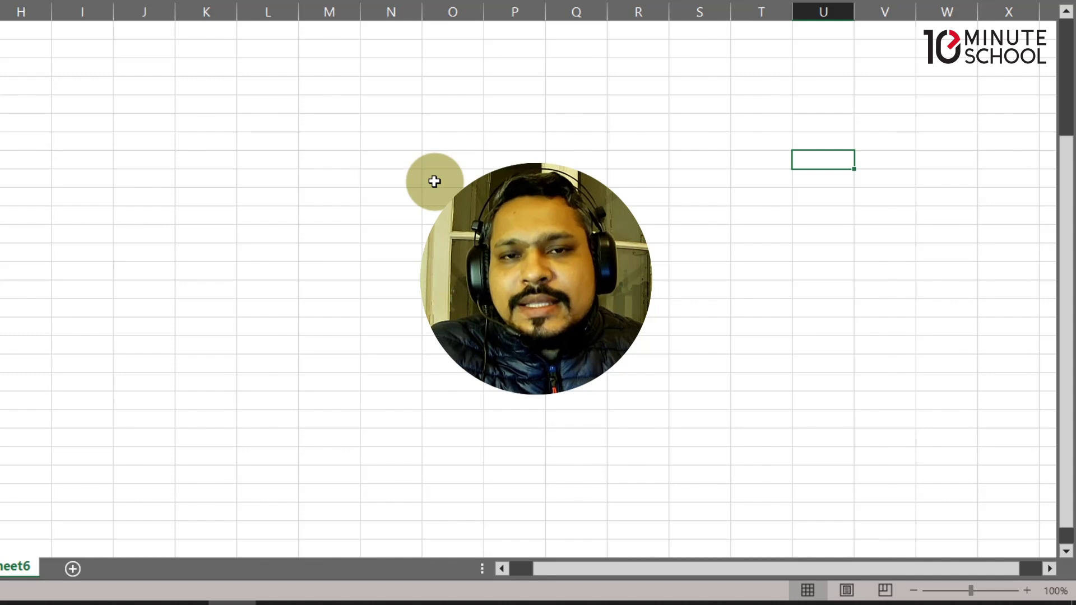
{"action": "left_click", "coordinate": [847, 591]}
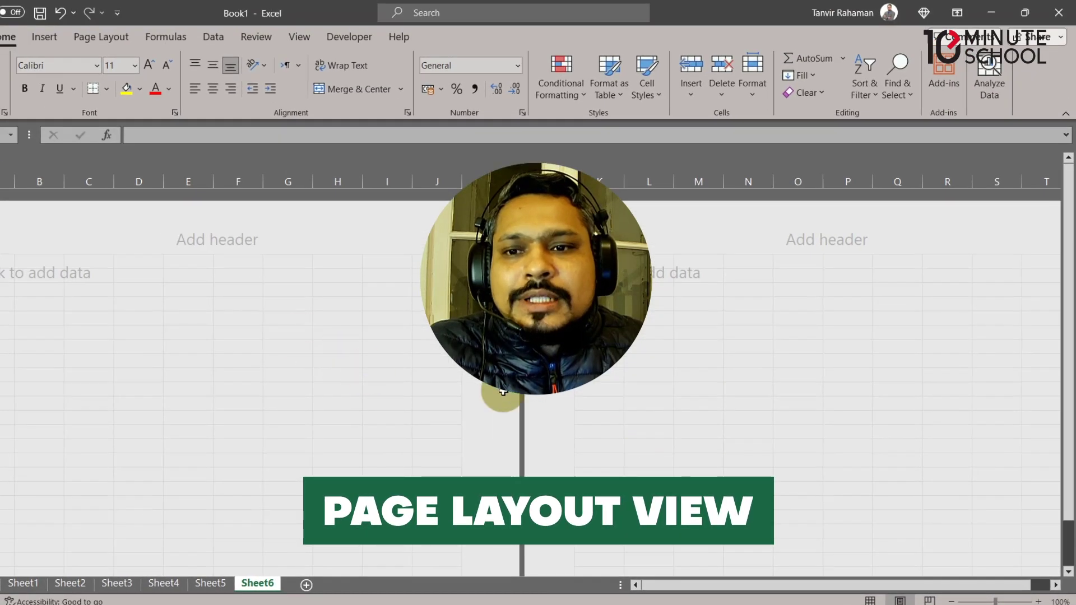
{"action": "left_click", "coordinate": [929, 600]}
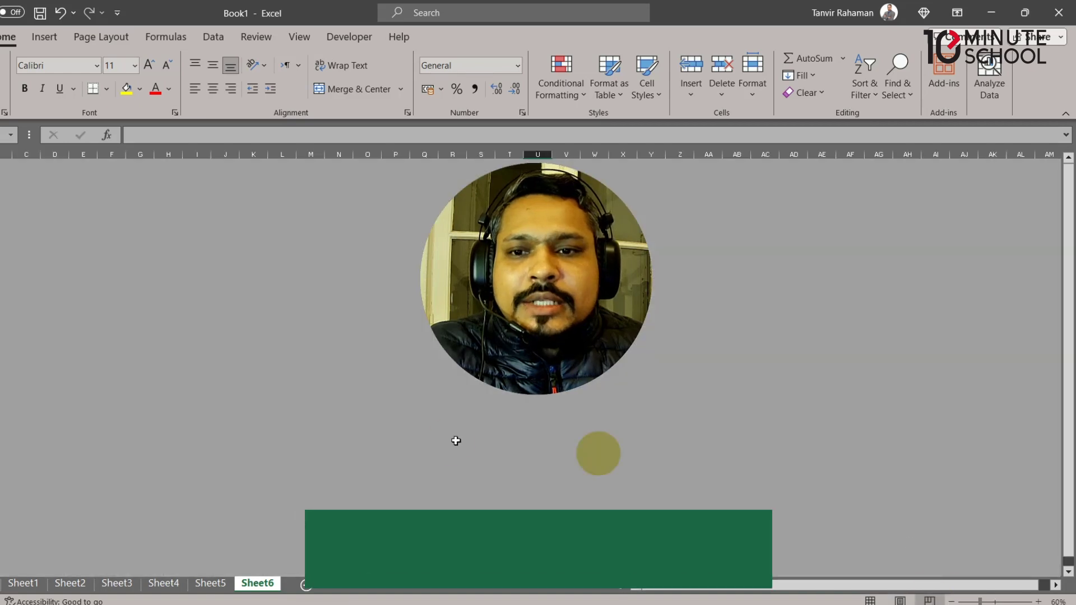
{"action": "left_click", "coordinate": [870, 600]}
{"action": "left_click", "coordinate": [901, 600]}
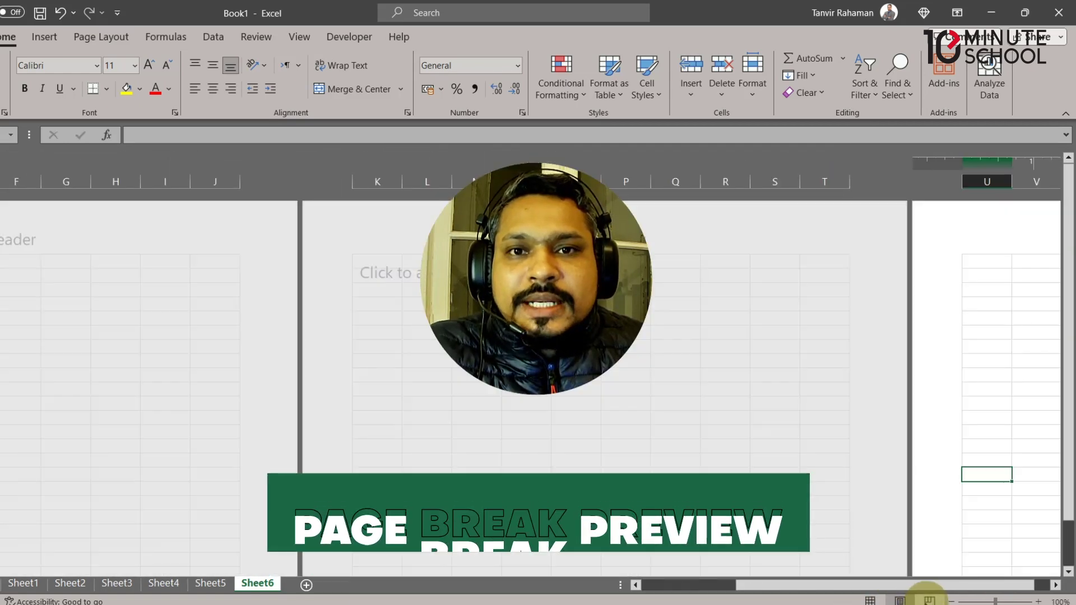
{"action": "left_click", "coordinate": [930, 601]}
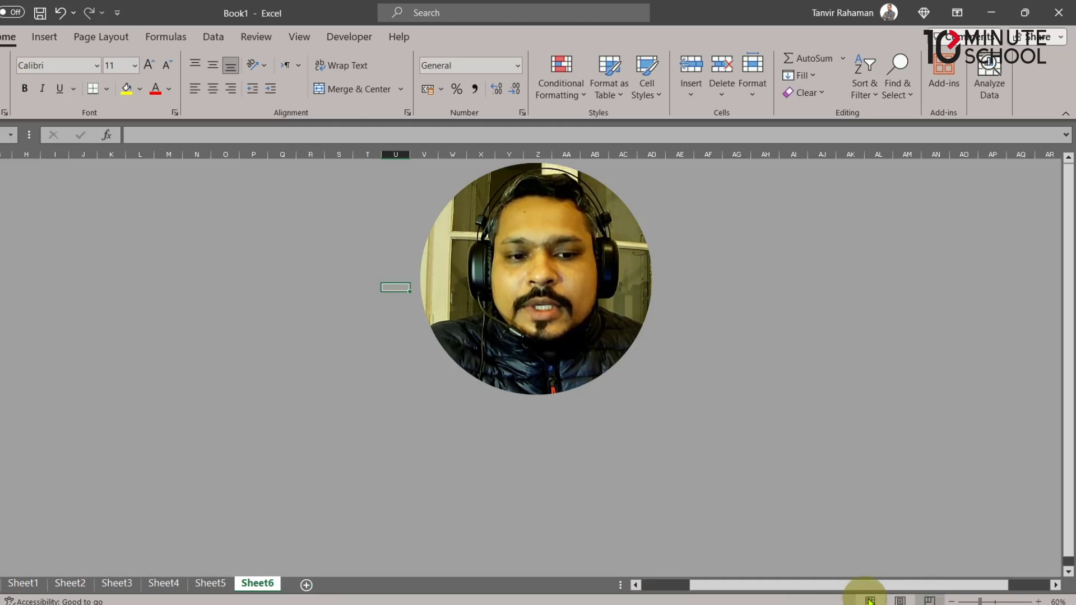
{"action": "left_click", "coordinate": [869, 600]}
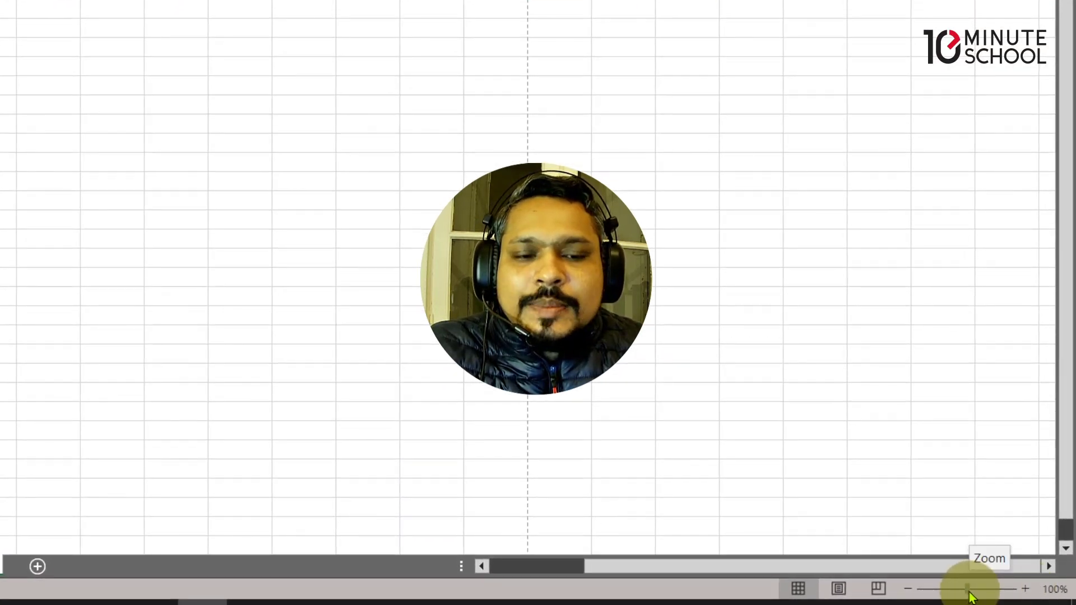
Step: Select a block across columns B to M, zoom to 130%, then back out to 90%
{"action": "left_click_drag", "start_coordinate": [778, 569], "coordinate": [483, 572]}
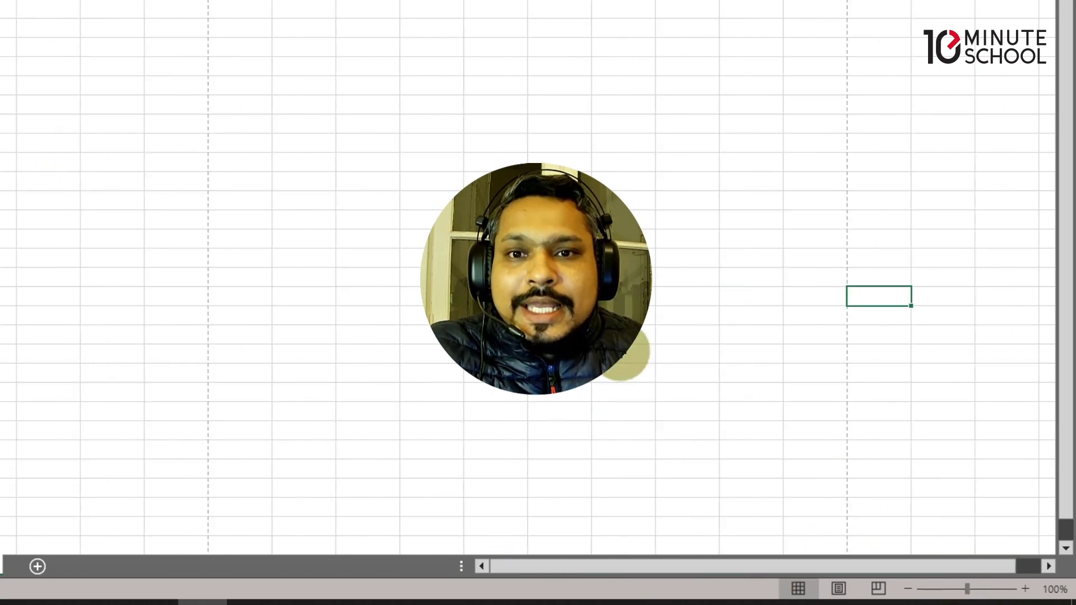
{"action": "left_click_drag", "start_coordinate": [52, 249], "coordinate": [707, 419]}
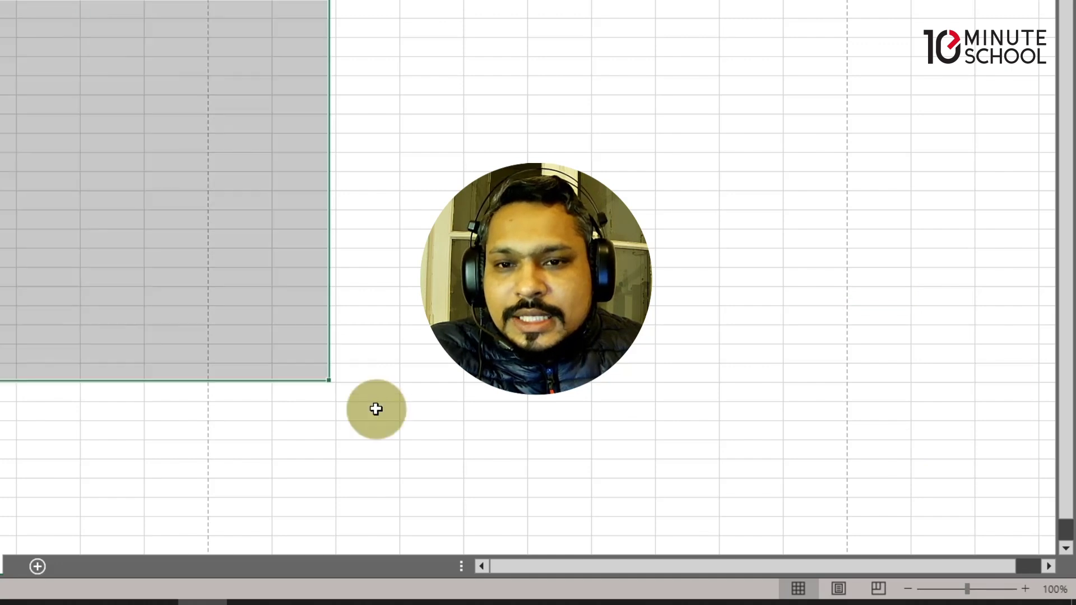
{"action": "left_click", "coordinate": [1025, 589]}
{"action": "left_click", "coordinate": [1026, 589]}
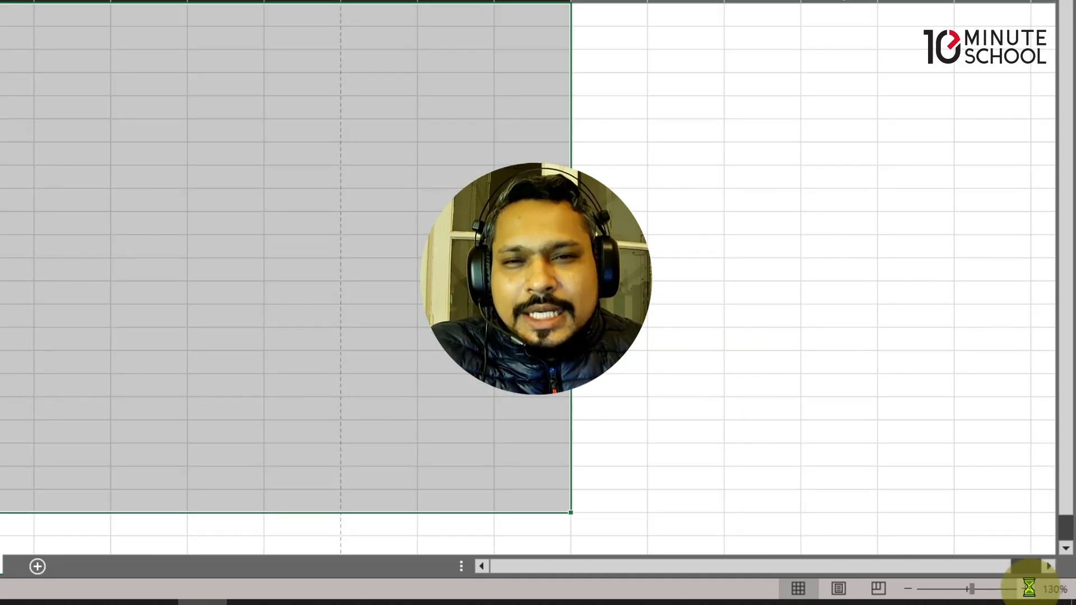
{"action": "left_click", "coordinate": [908, 589]}
{"action": "left_click", "coordinate": [907, 589]}
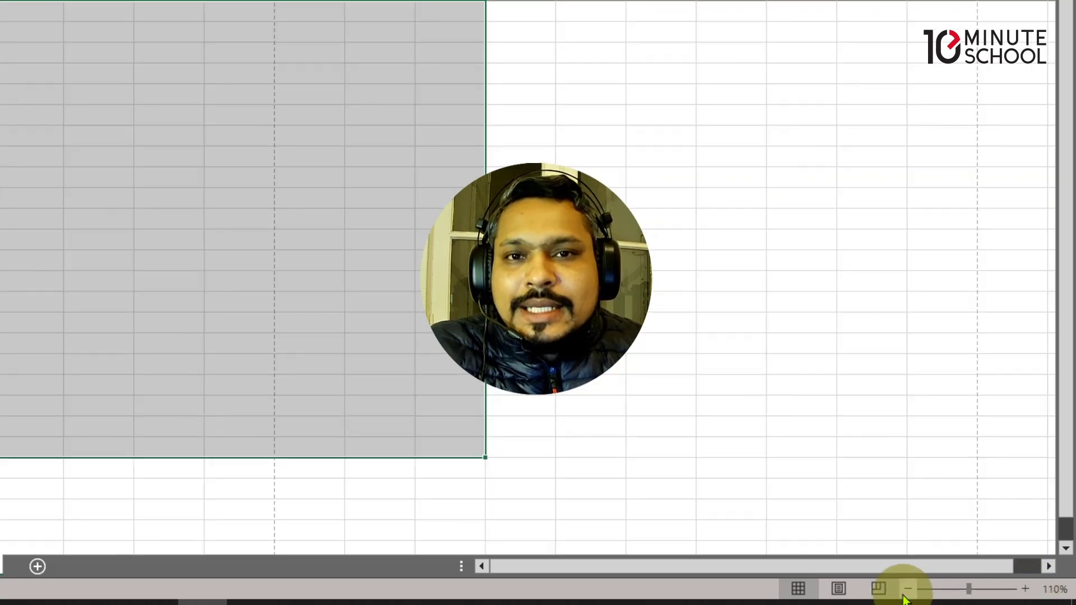
{"action": "left_click", "coordinate": [904, 592]}
{"action": "left_click", "coordinate": [904, 593]}
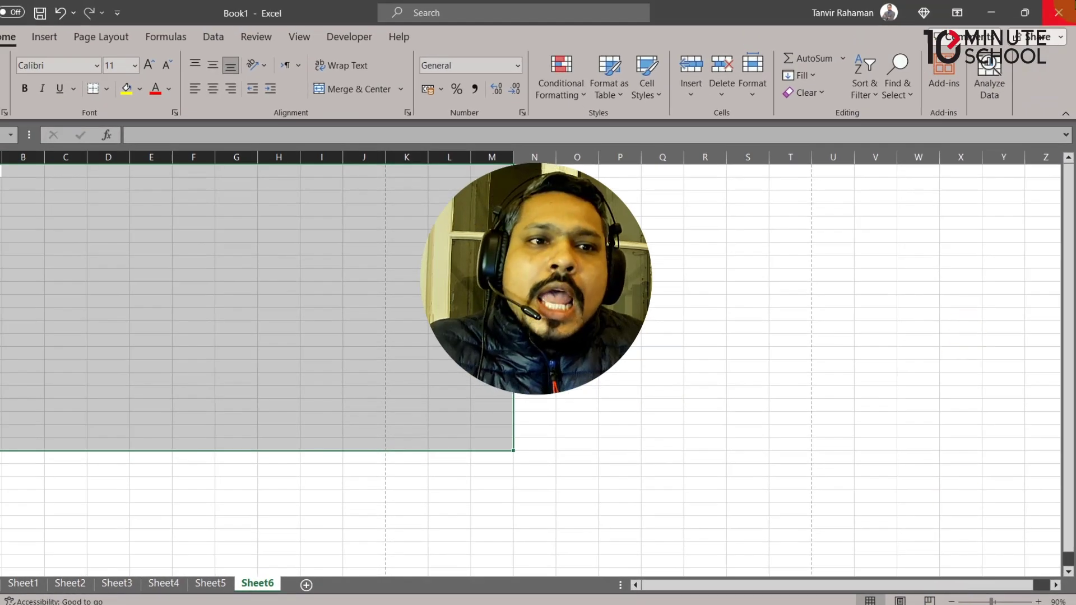
{"action": "left_click", "coordinate": [823, 261]}
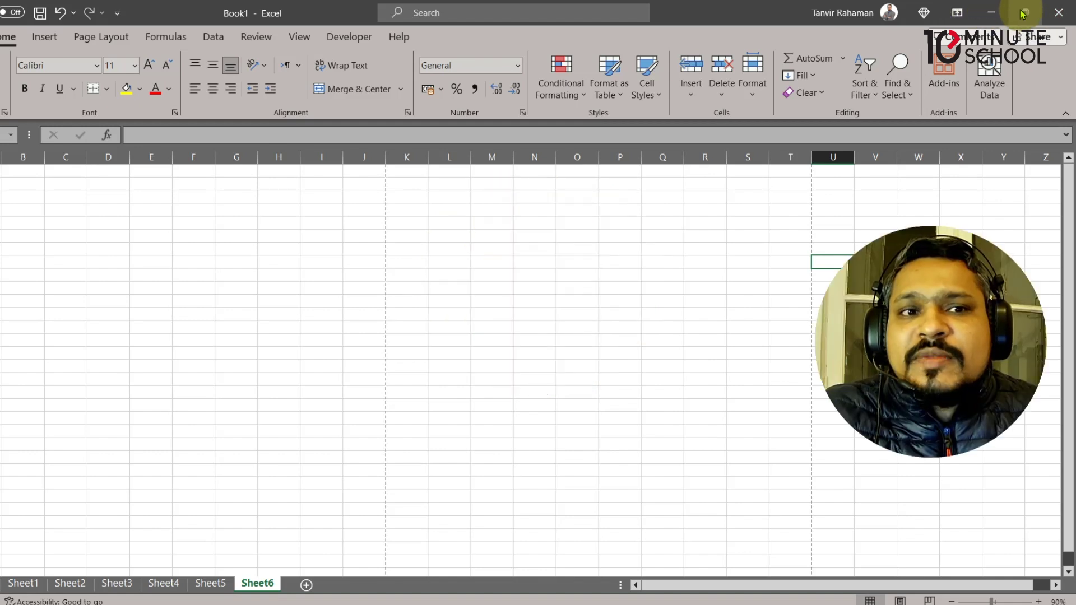
Step: Switch the ribbon to Auto-hide so the sheet fills the screen
{"action": "left_click", "coordinate": [957, 14]}
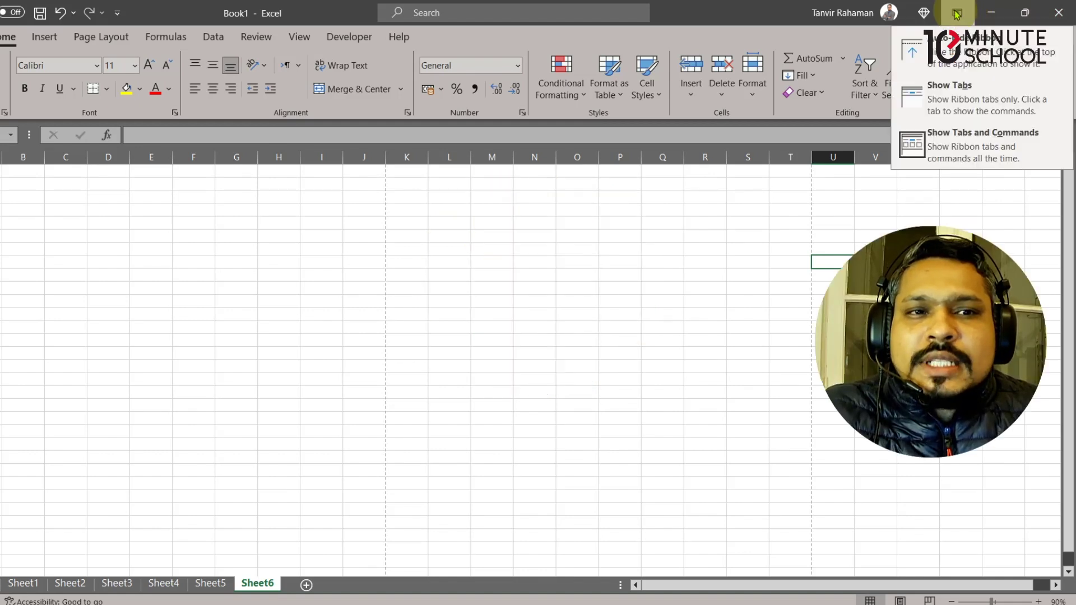
{"action": "left_click", "coordinate": [962, 42]}
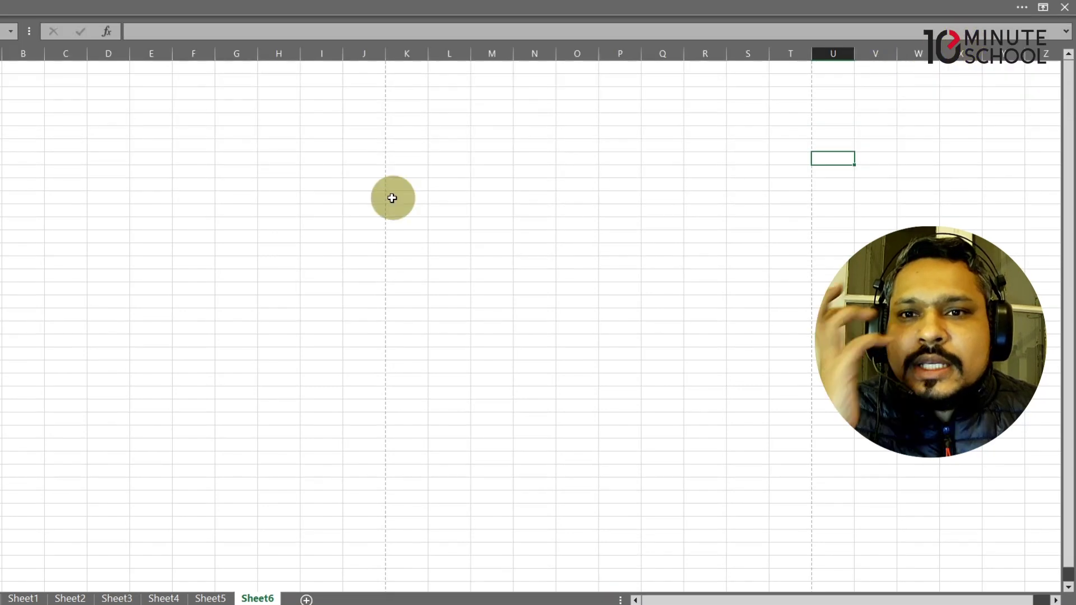
{"action": "left_click", "coordinate": [361, 187]}
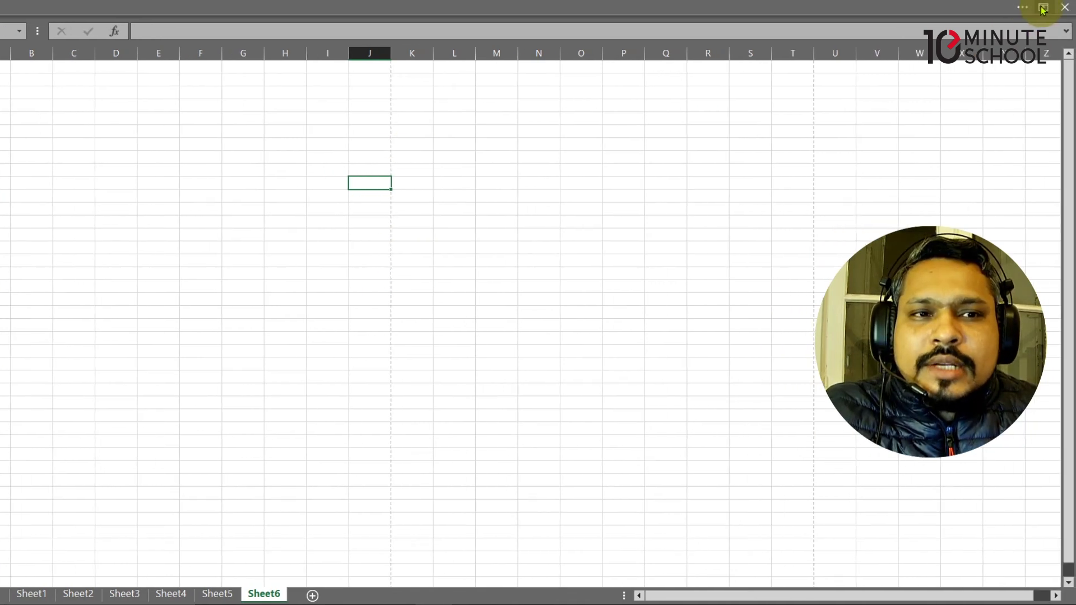
Step: Try Show Tabs with Insert, Page Layout and Formulas, then restore Show Tabs and Commands
{"action": "left_click", "coordinate": [1043, 8]}
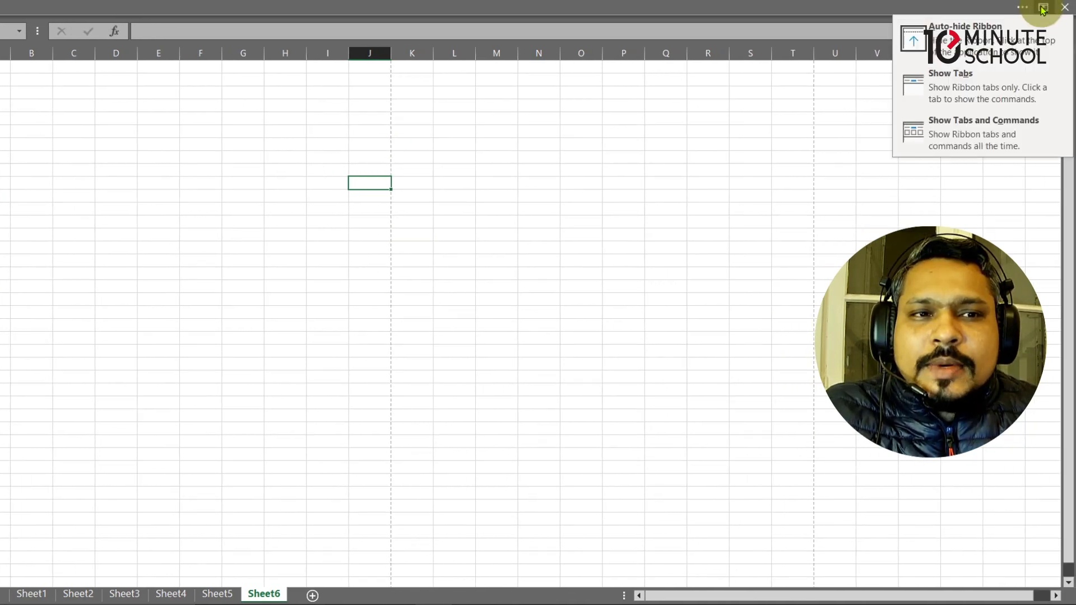
{"action": "left_click", "coordinate": [966, 92]}
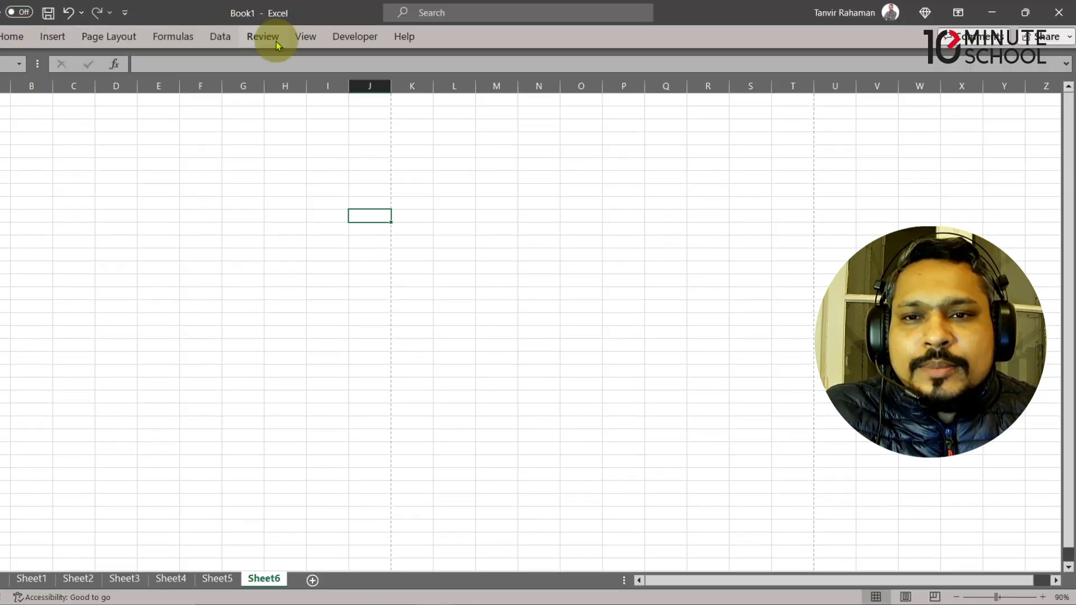
{"action": "left_click", "coordinate": [34, 40]}
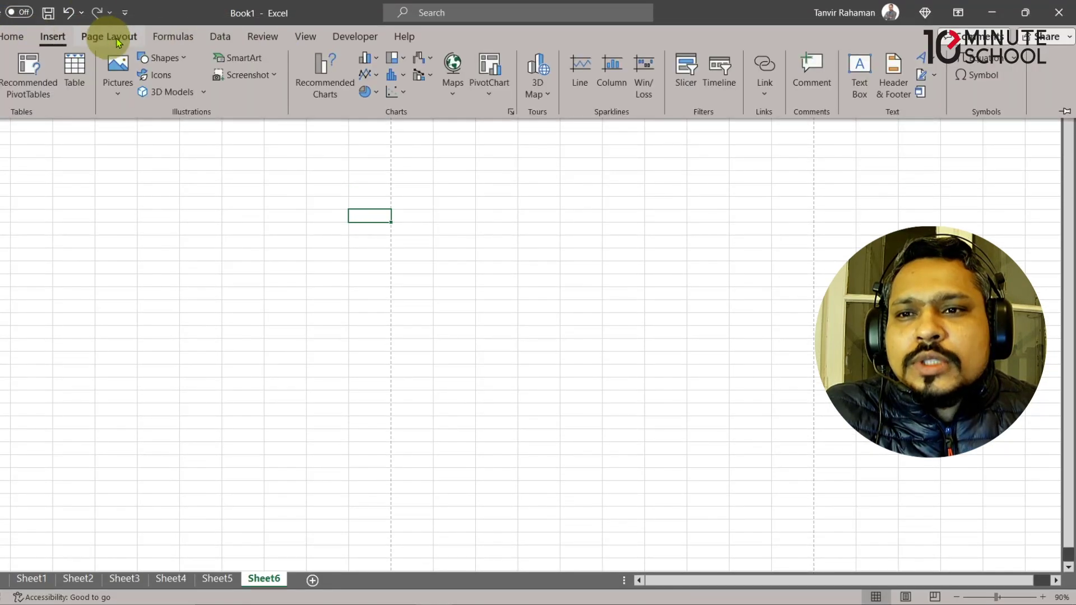
{"action": "left_click", "coordinate": [115, 37]}
{"action": "left_click", "coordinate": [171, 38]}
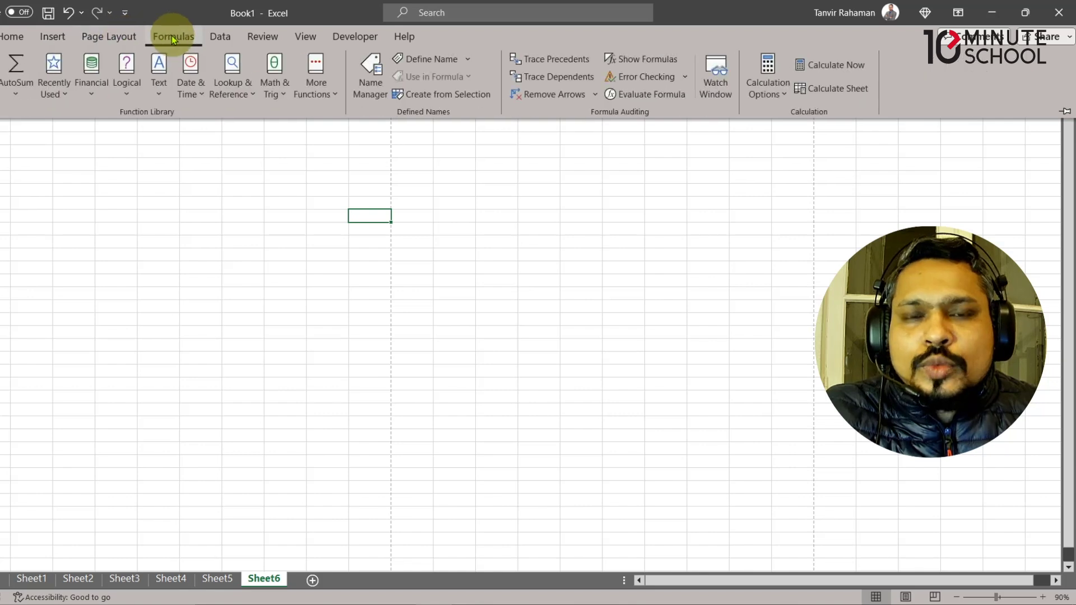
{"action": "left_click", "coordinate": [714, 258]}
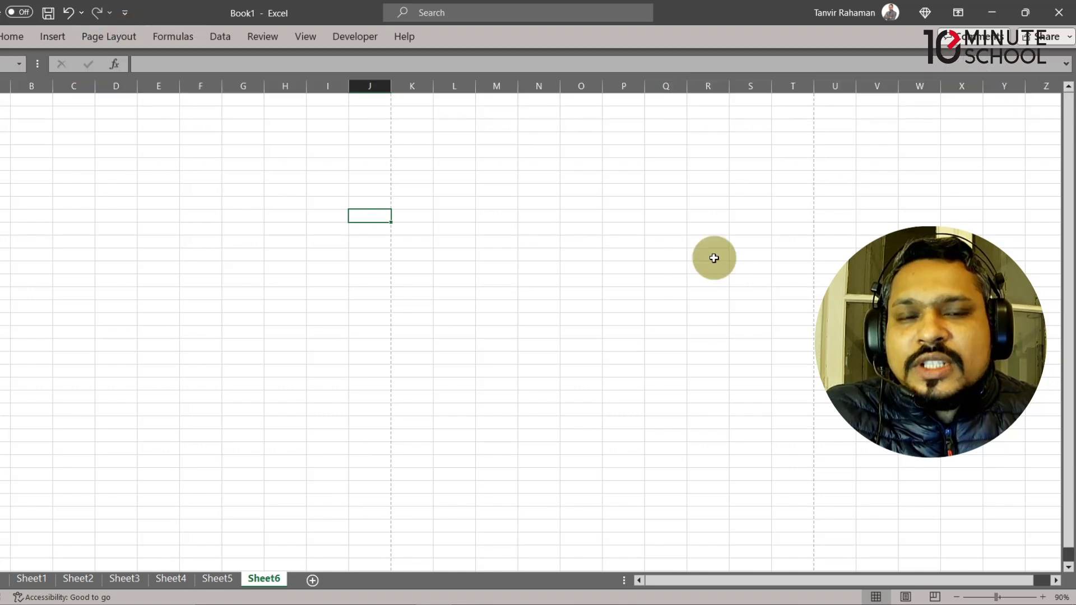
{"action": "left_click", "coordinate": [959, 12]}
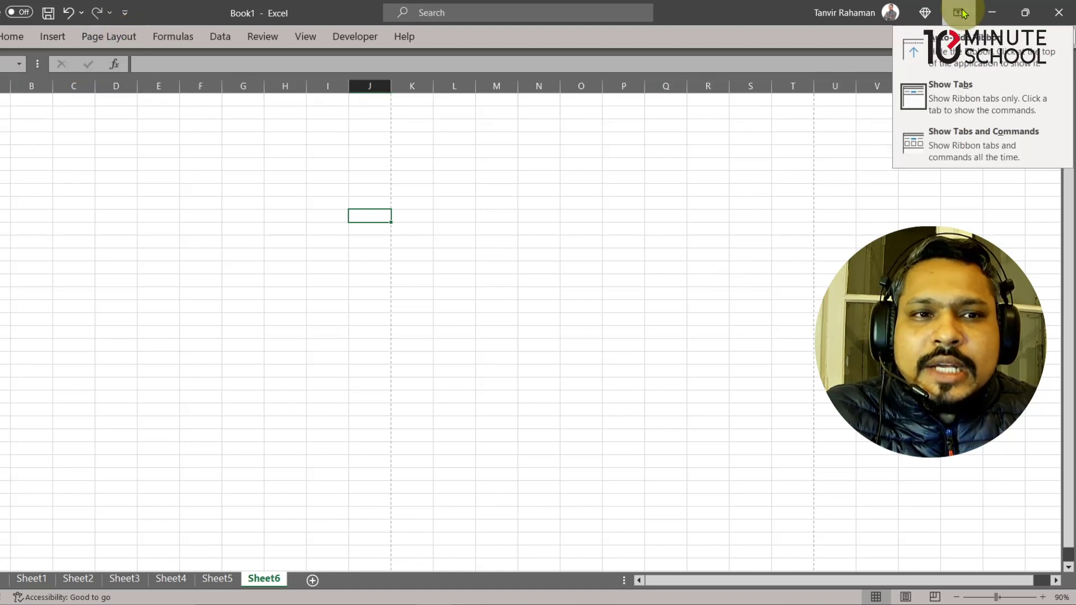
{"action": "left_click", "coordinate": [976, 141]}
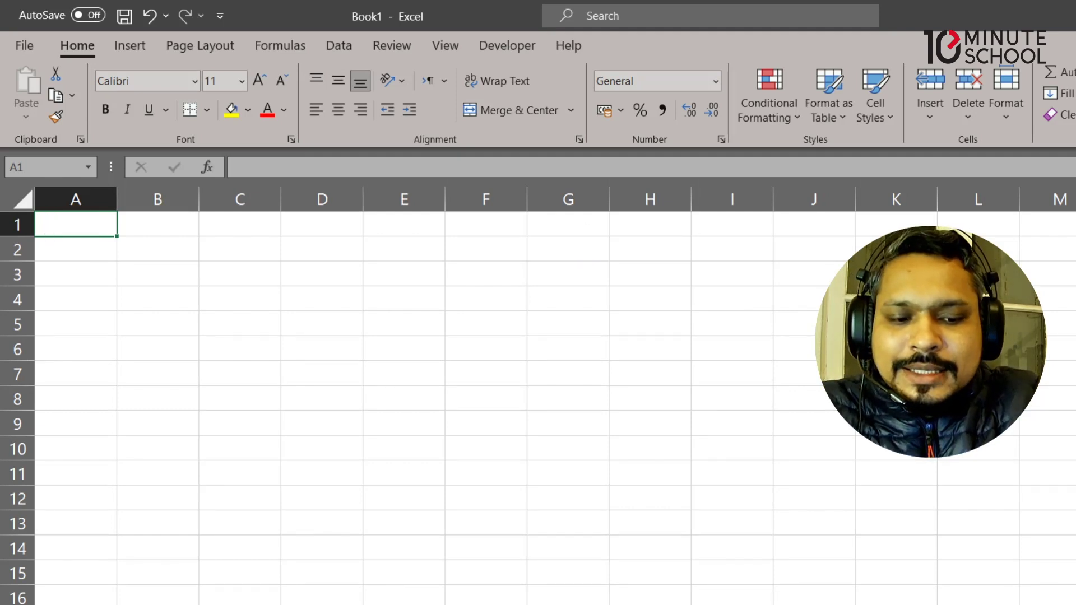
Step: Enter the title '10 Minute Schools' in cell A1
{"action": "type", "text": "10"}
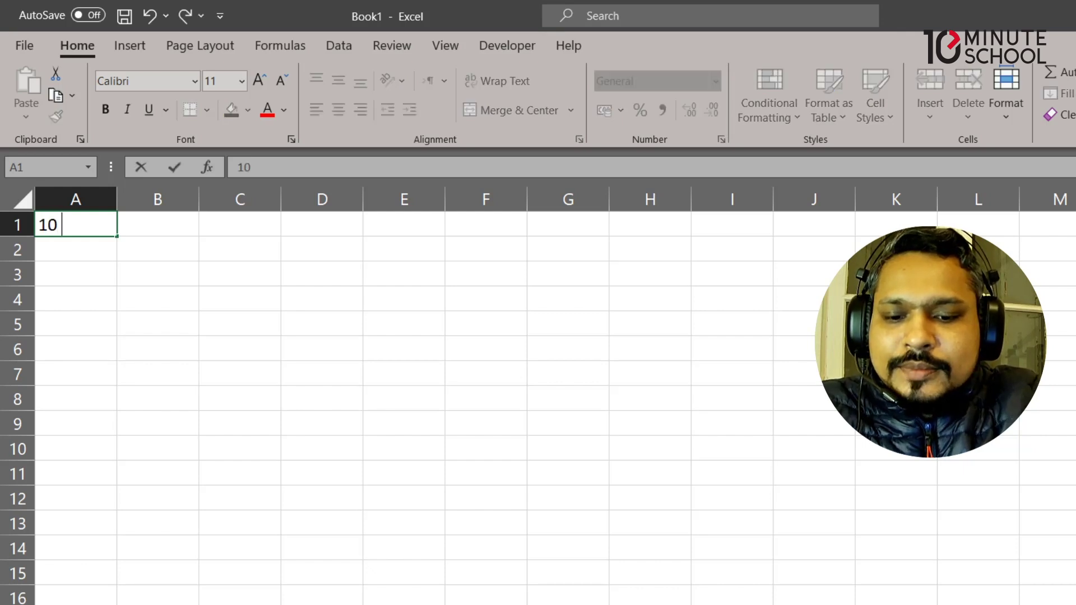
{"action": "type", "text": " Minute Schoo;s"}
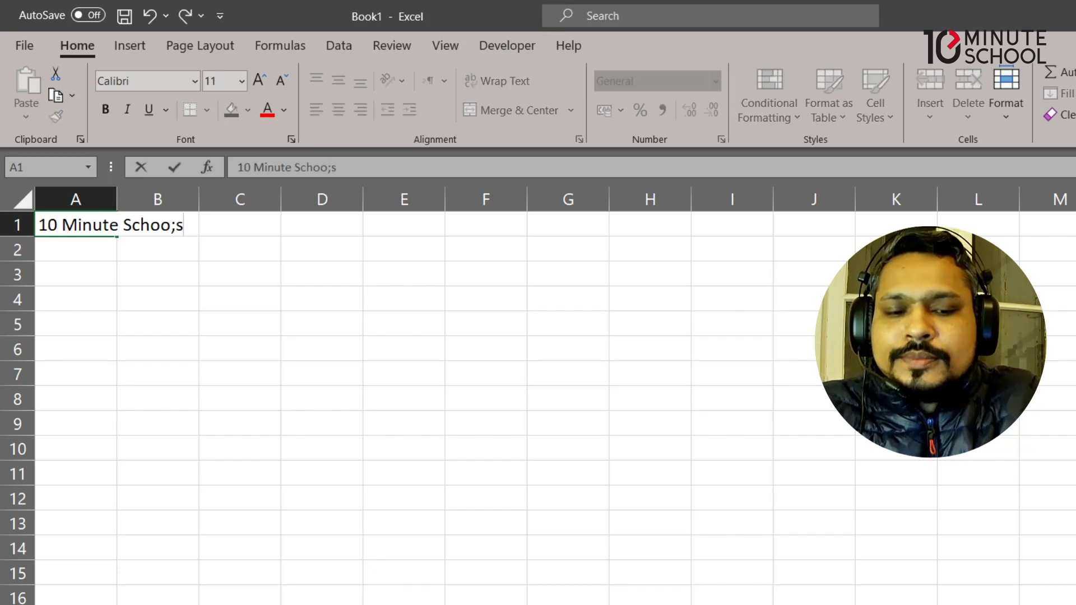
{"action": "left_click", "coordinate": [77, 279]}
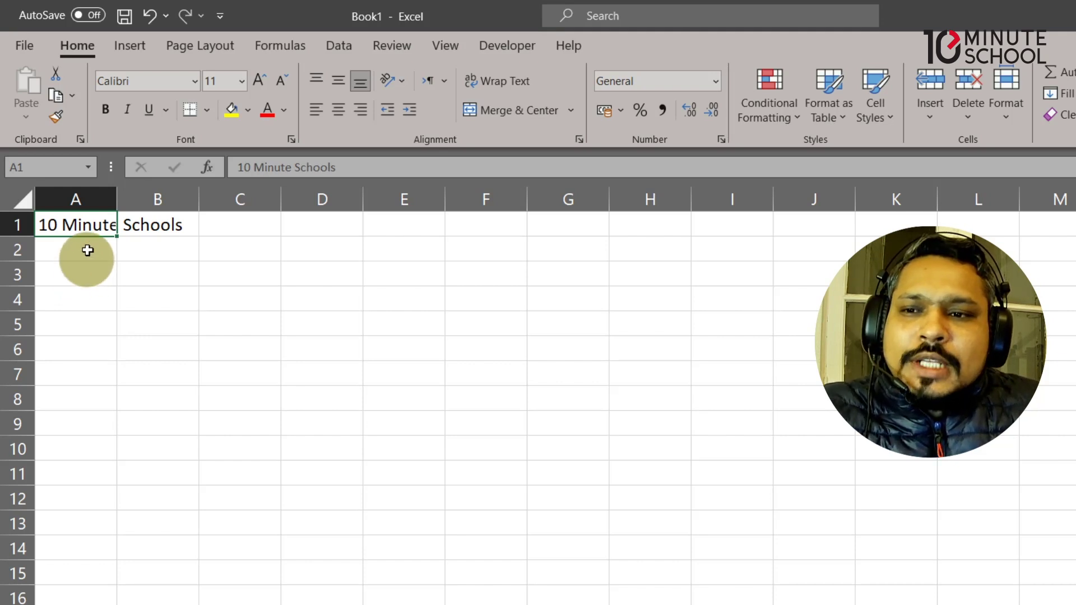
{"action": "left_click", "coordinate": [72, 273]}
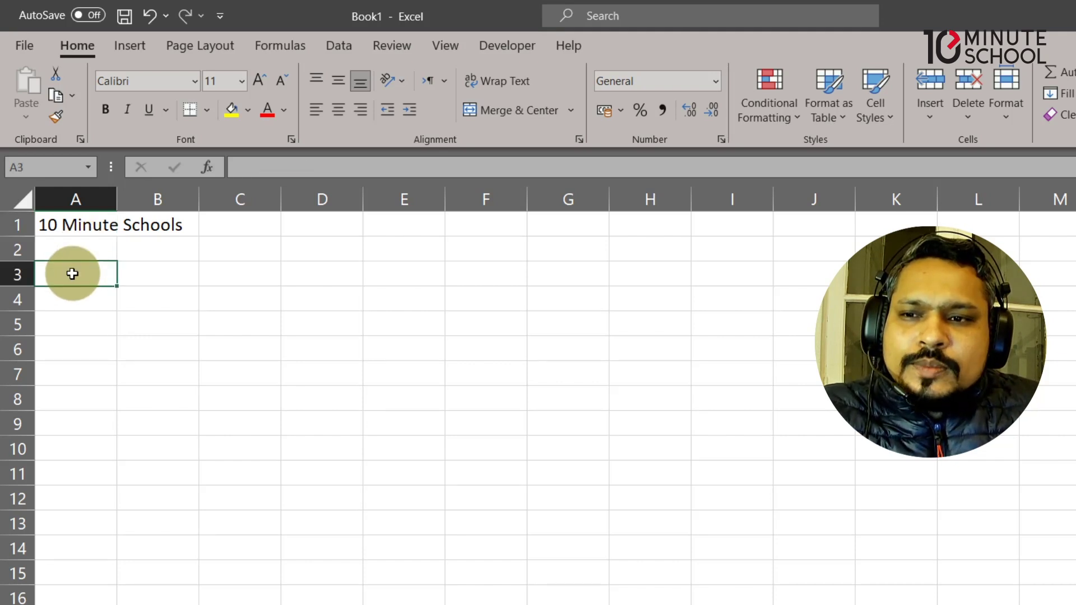
Step: Type headers Si, St Name, Area and Sub-1 in row 3, then fill across to Sub-5
{"action": "type", "text": "Si"}
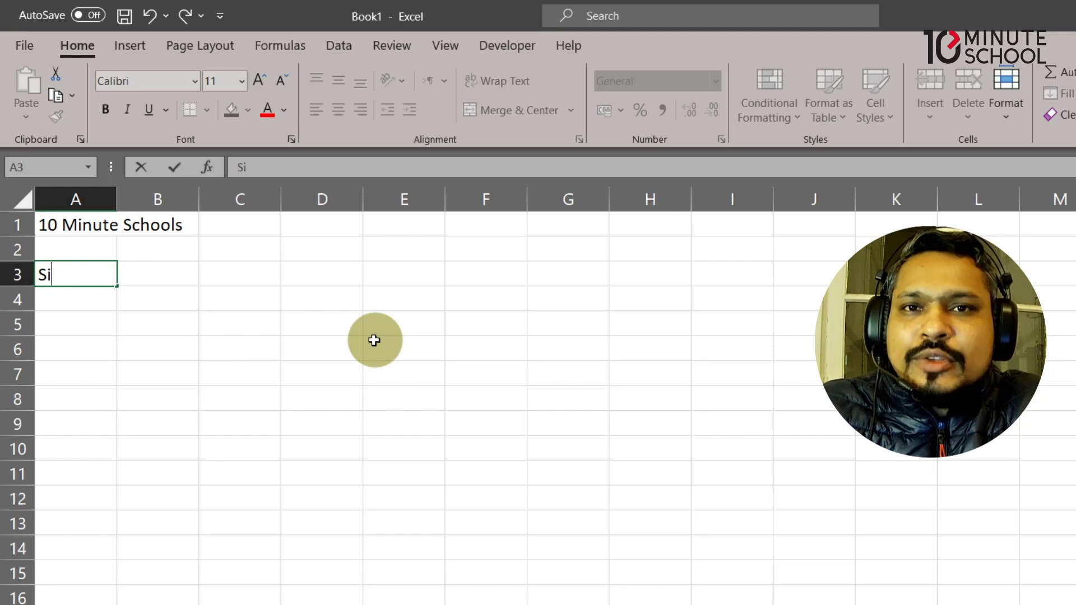
{"action": "key", "text": "Tab"}
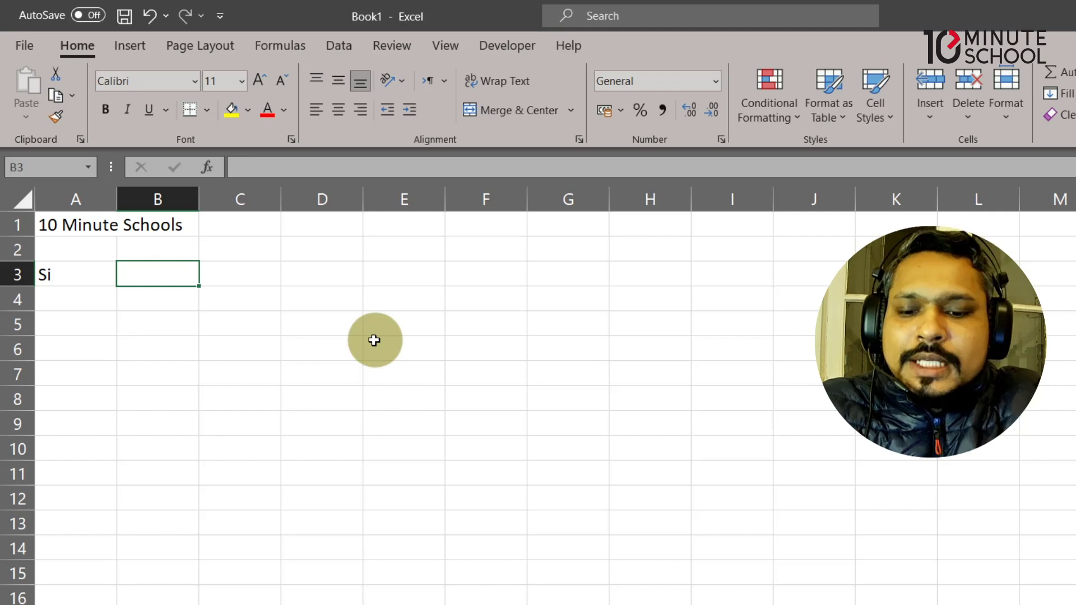
{"action": "type", "text": "St Name"}
{"action": "key", "text": "Tab"}
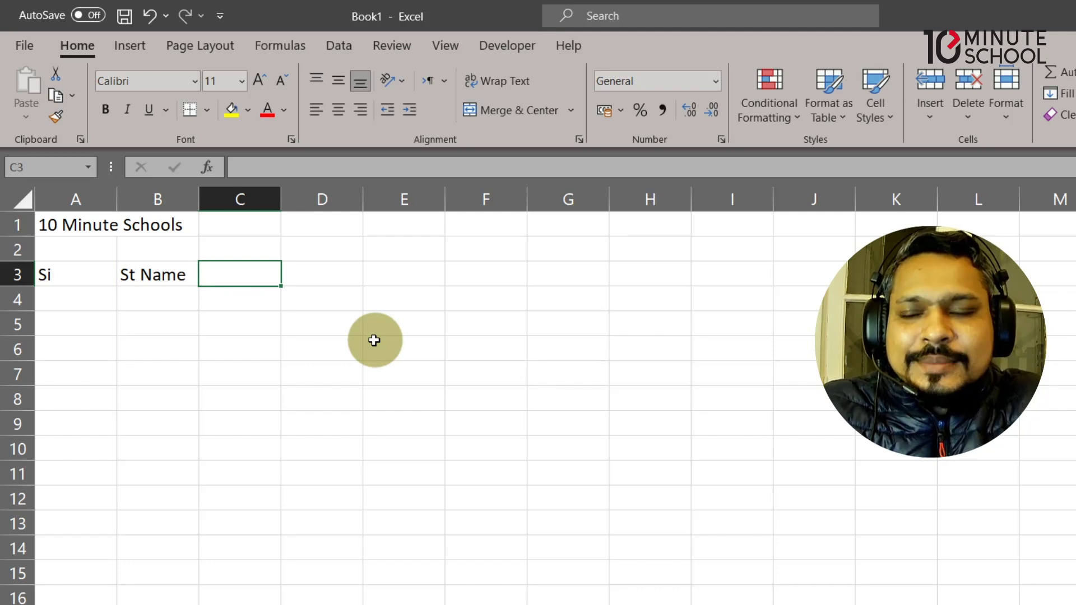
{"action": "type", "text": "Area"}
{"action": "key", "text": "Tab"}
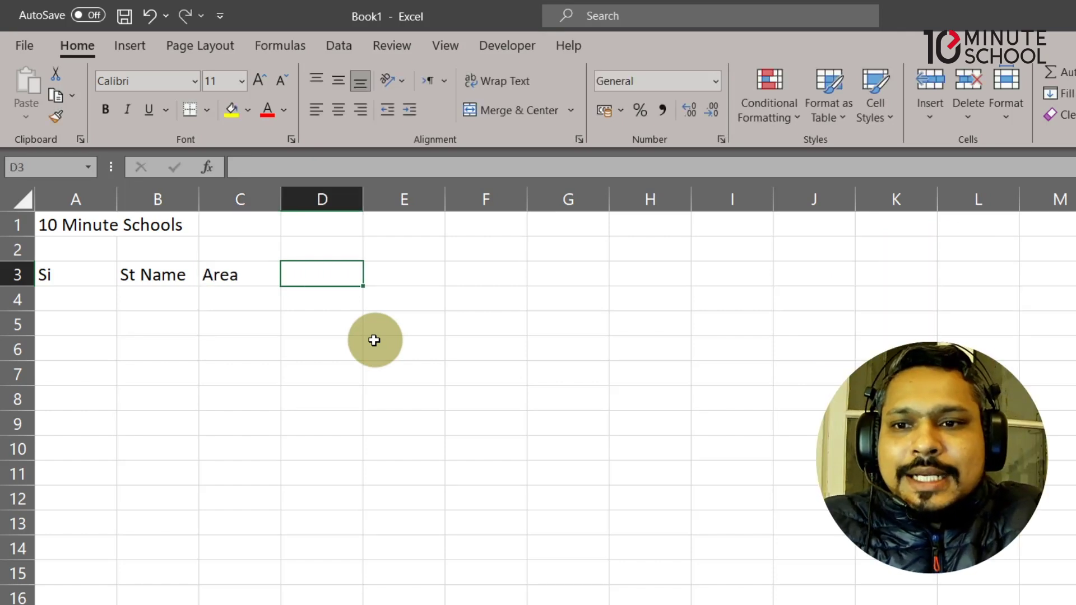
{"action": "type", "text": "Sub"}
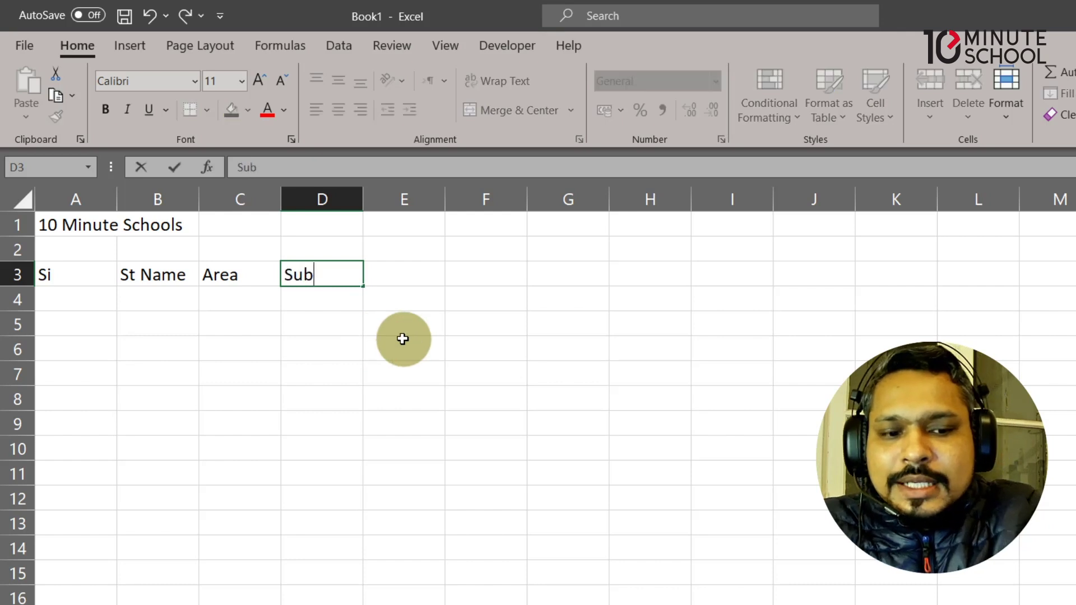
{"action": "type", "text": "-1"}
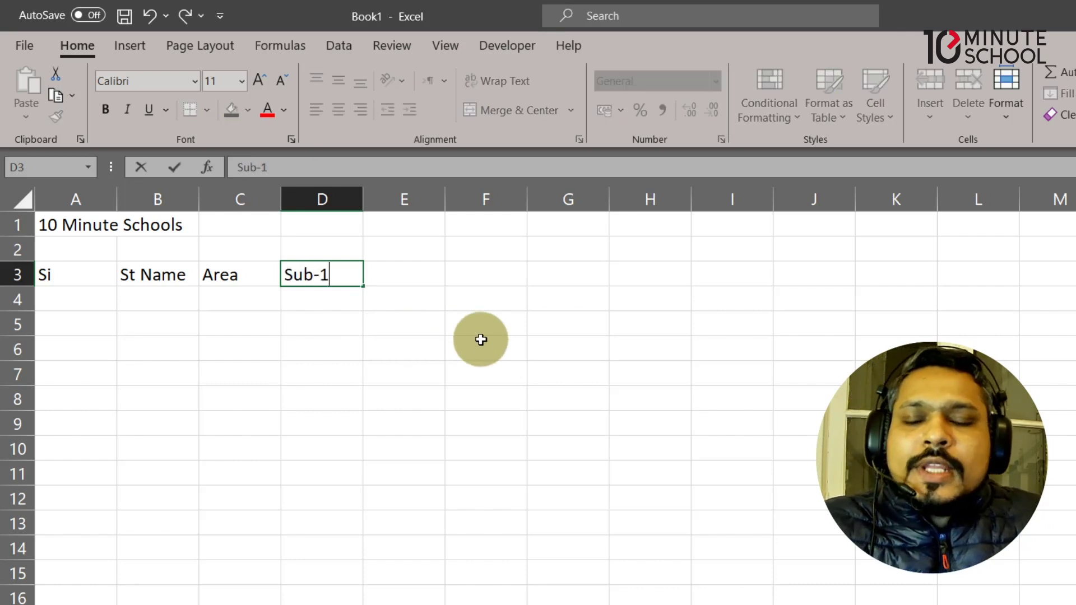
{"action": "left_click", "coordinate": [398, 277]}
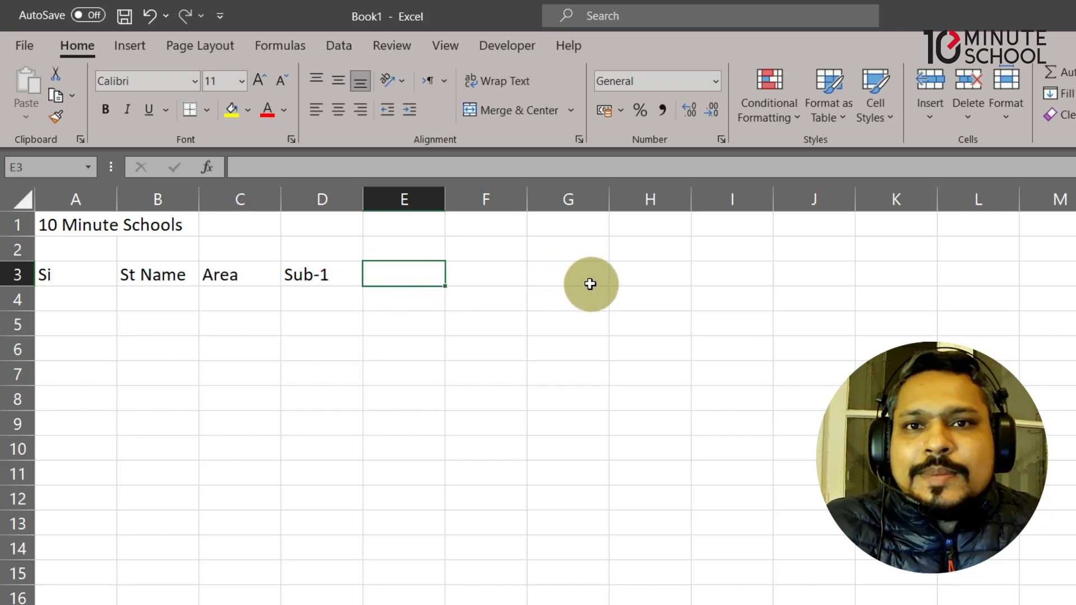
{"action": "left_click", "coordinate": [330, 274]}
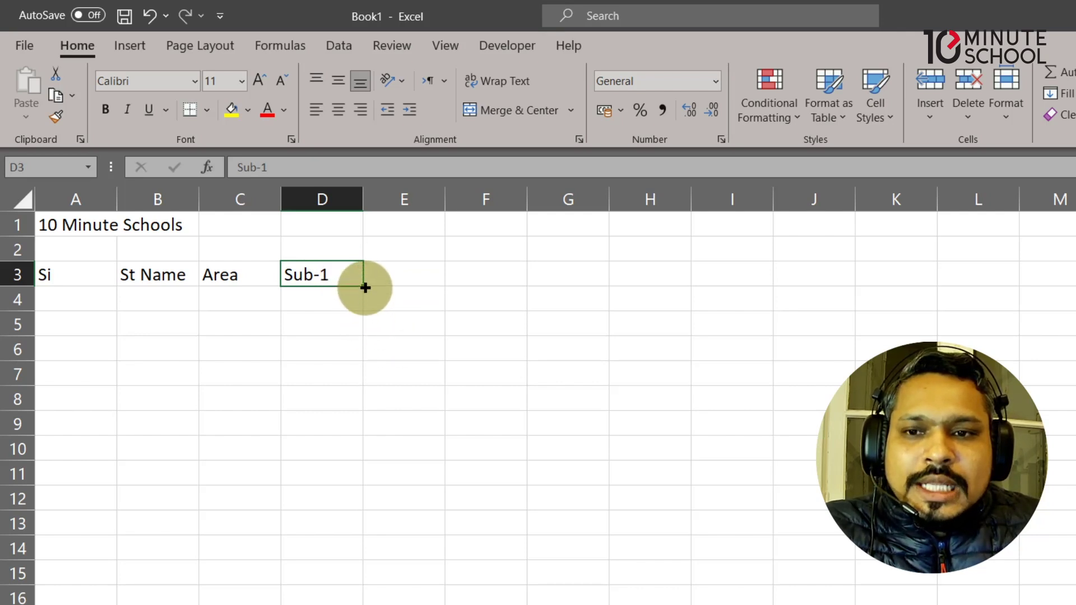
{"action": "left_click_drag", "start_coordinate": [365, 288], "coordinate": [650, 287]}
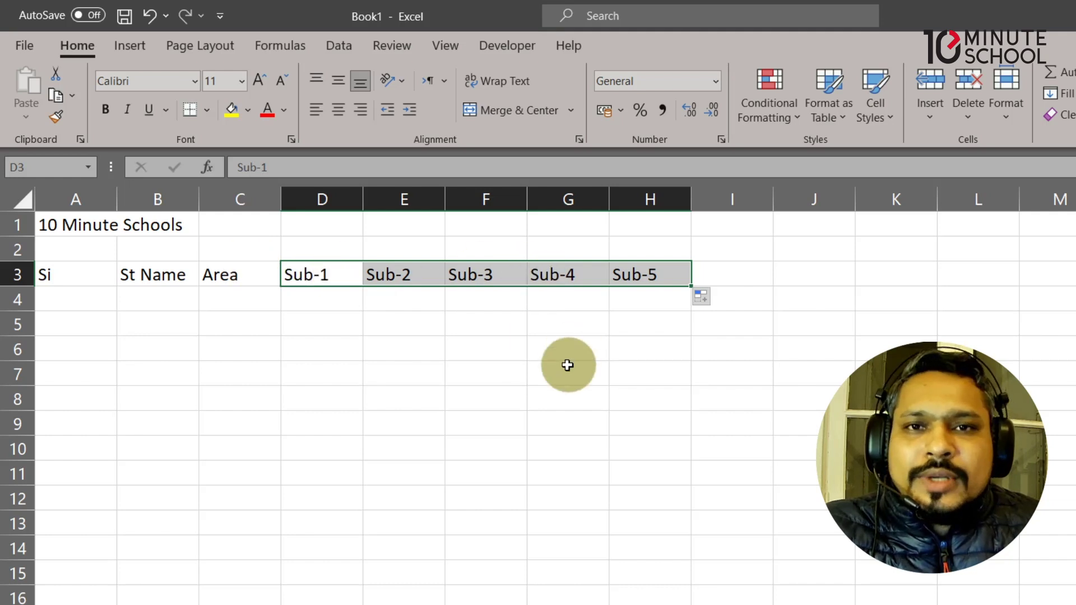
{"action": "left_click", "coordinate": [89, 302]}
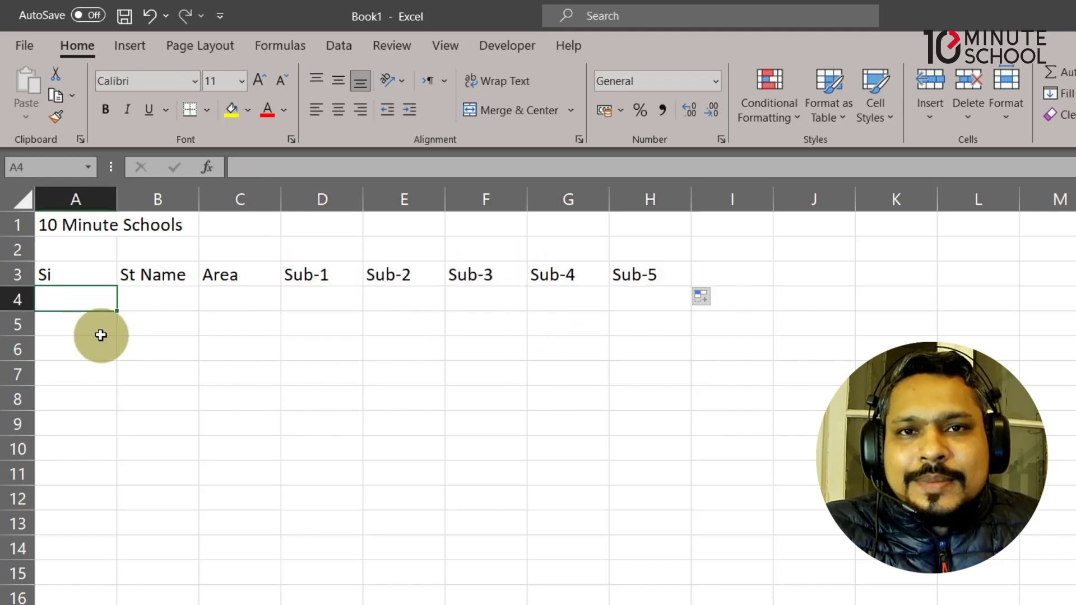
Step: Enter 1 in A4 and fill down to A11 as a 1–8 series
{"action": "type", "text": "1"}
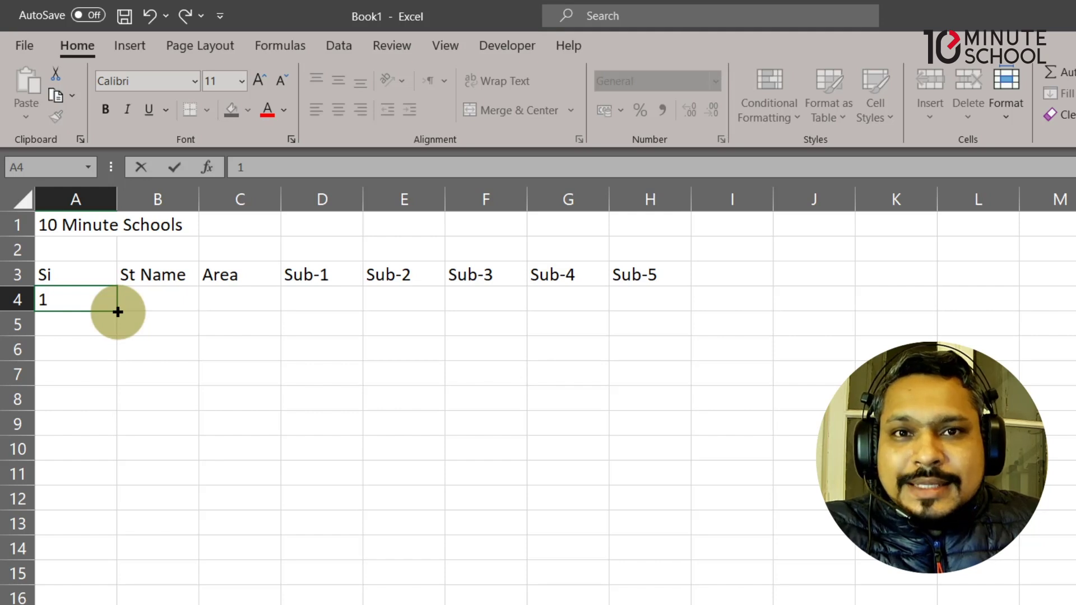
{"action": "left_click_drag", "start_coordinate": [118, 311], "coordinate": [94, 486]}
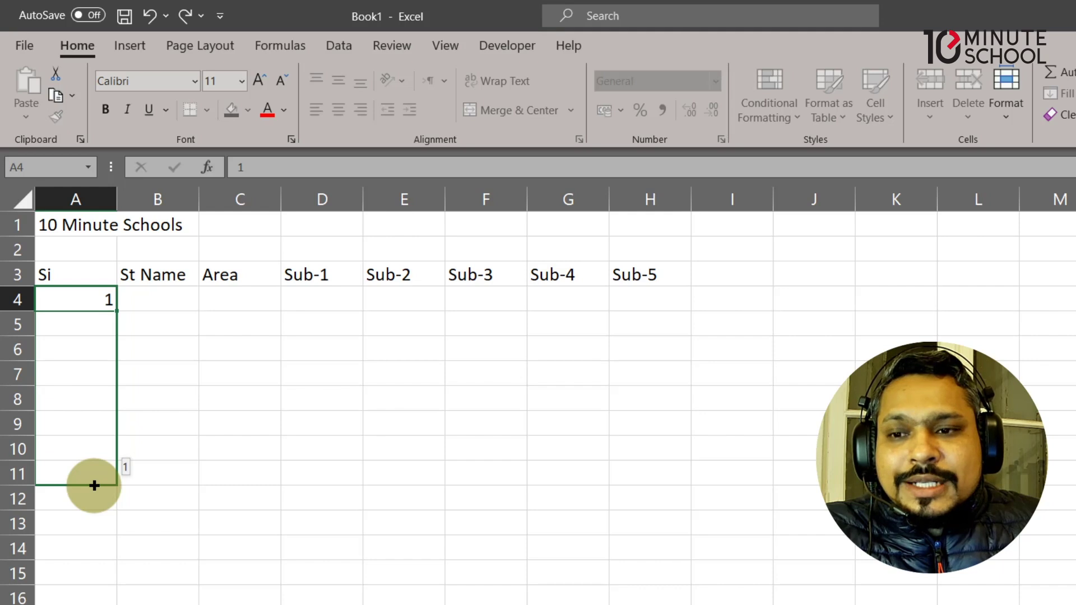
{"action": "left_click_drag", "start_coordinate": [94, 485], "coordinate": [92, 489]}
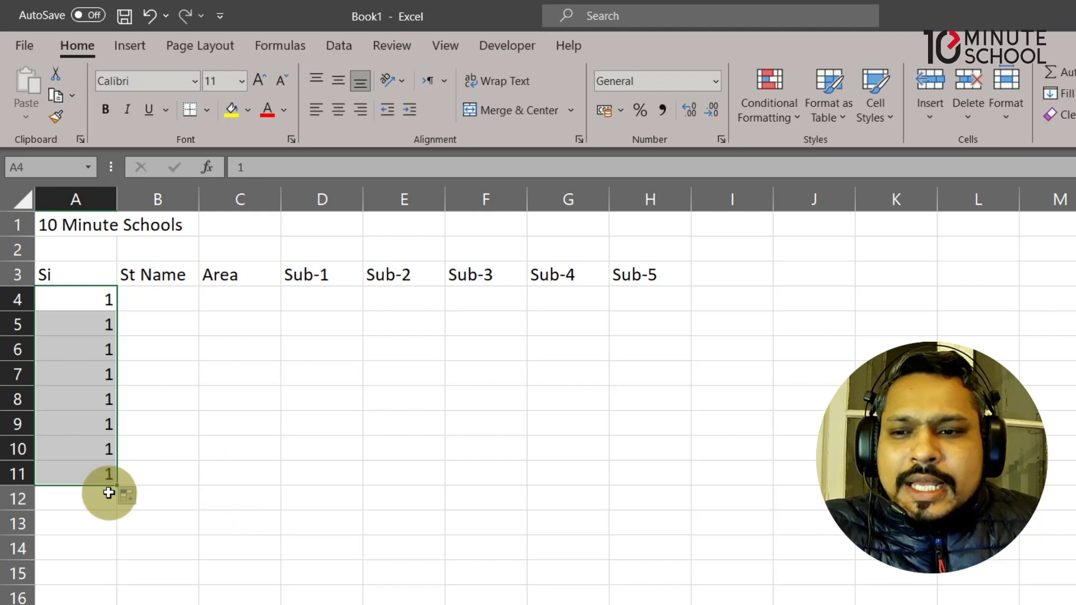
{"action": "left_click", "coordinate": [144, 499]}
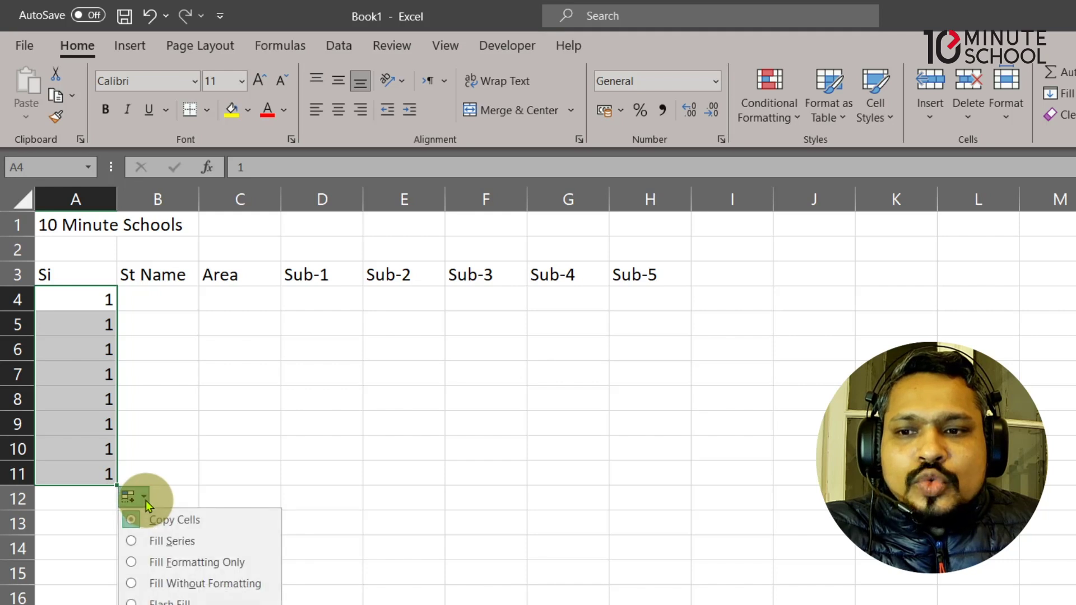
{"action": "left_click", "coordinate": [183, 542]}
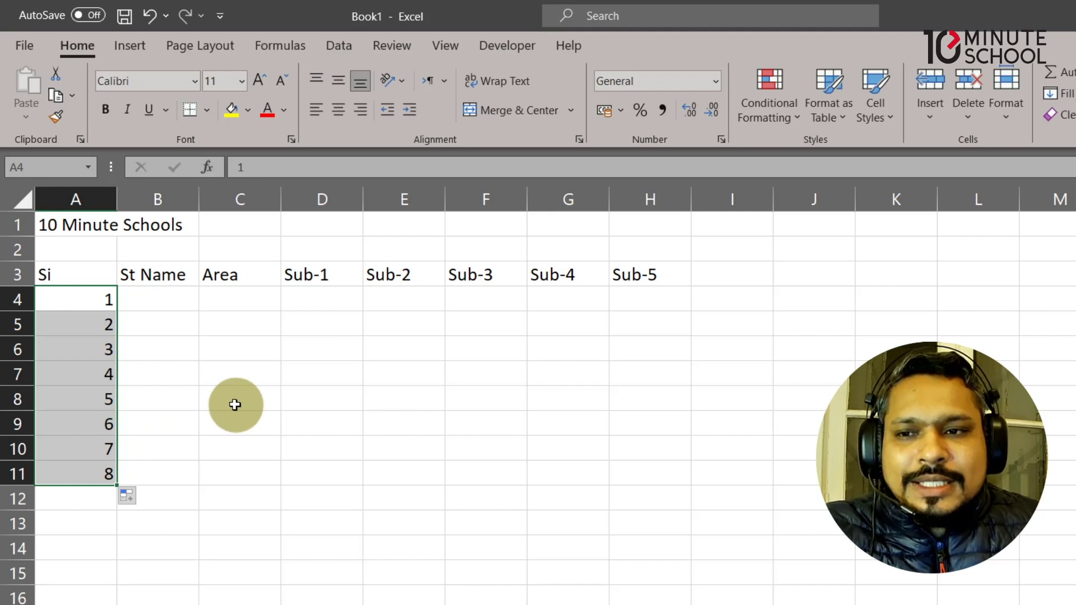
Step: Enter the first student's name in B4 and Dhaka as the area
{"action": "left_click", "coordinate": [187, 296]}
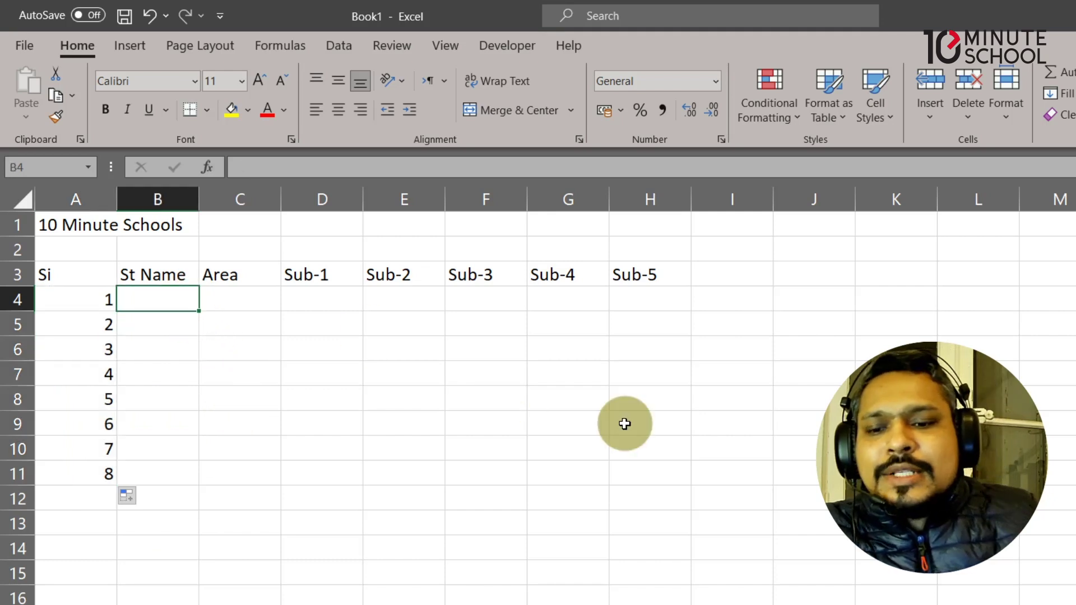
{"action": "type", "text": "Tanvir"}
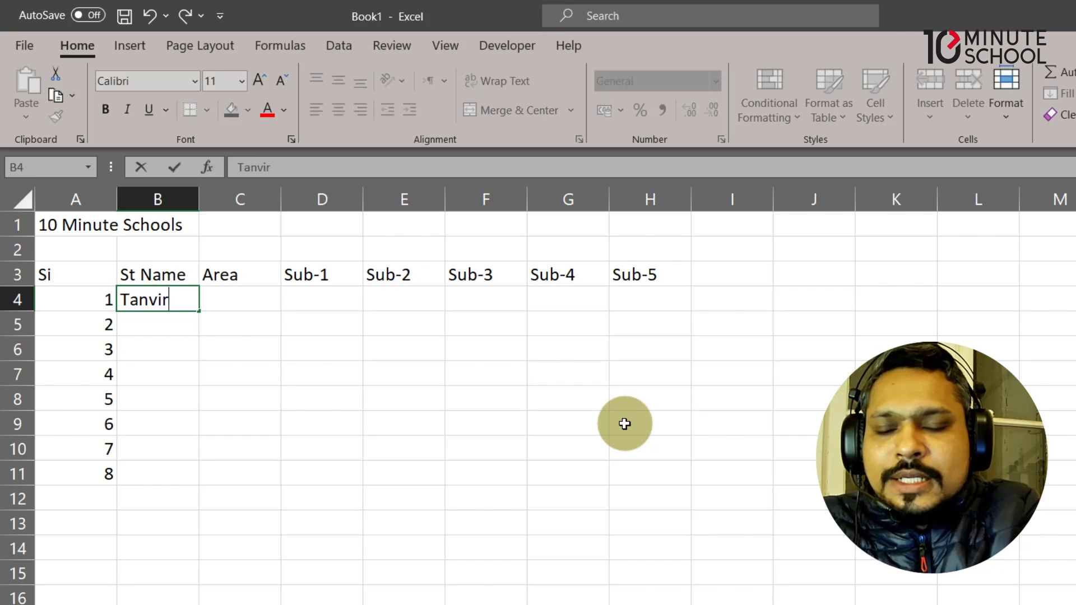
{"action": "type", "text": " Rahaman"}
{"action": "key", "text": "Tab"}
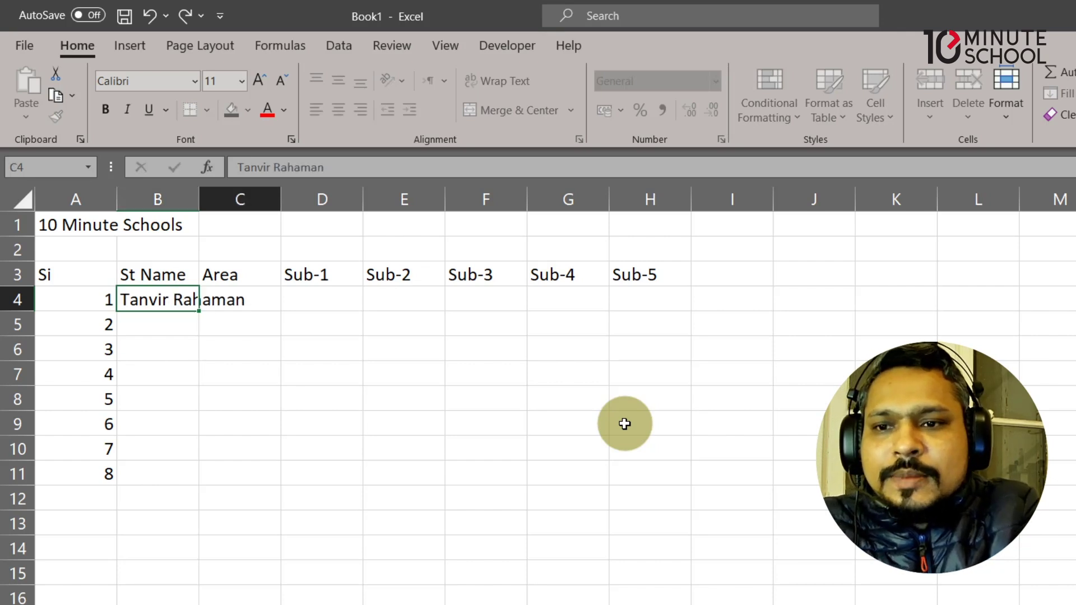
{"action": "type", "text": "Dhaka"}
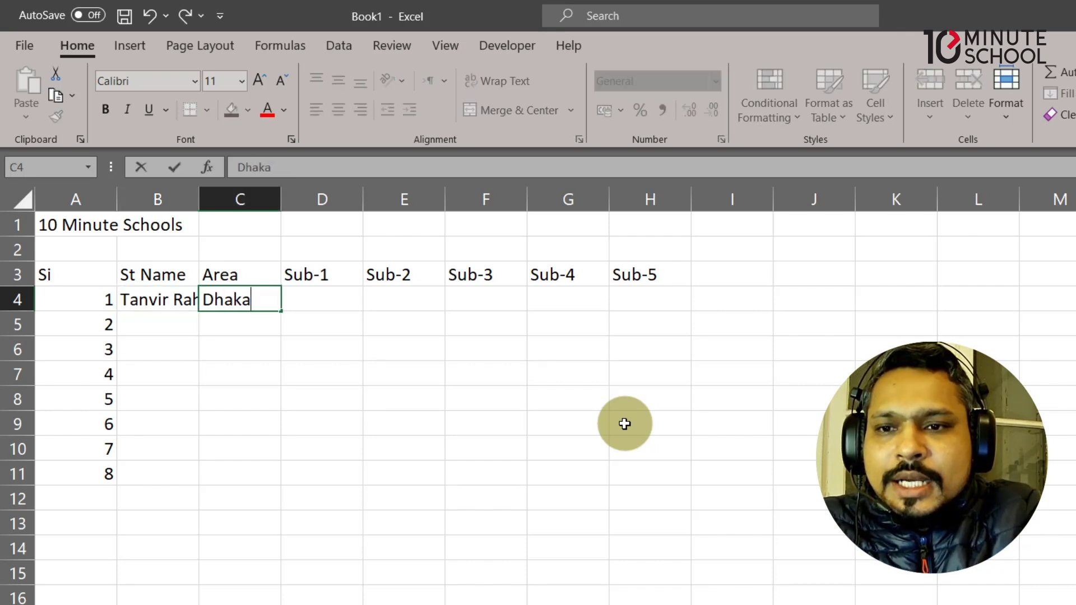
{"action": "key", "text": "Tab"}
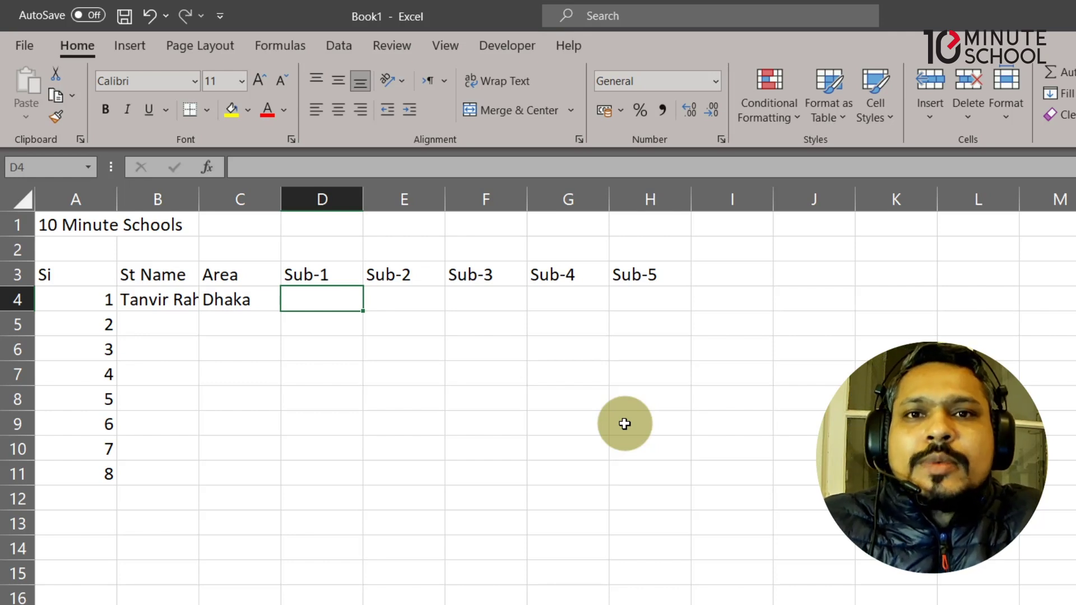
Step: Enter the first student's marks 5, 60, 85, 95 and 54 for Sub-1 to Sub-5
{"action": "type", "text": "50"}
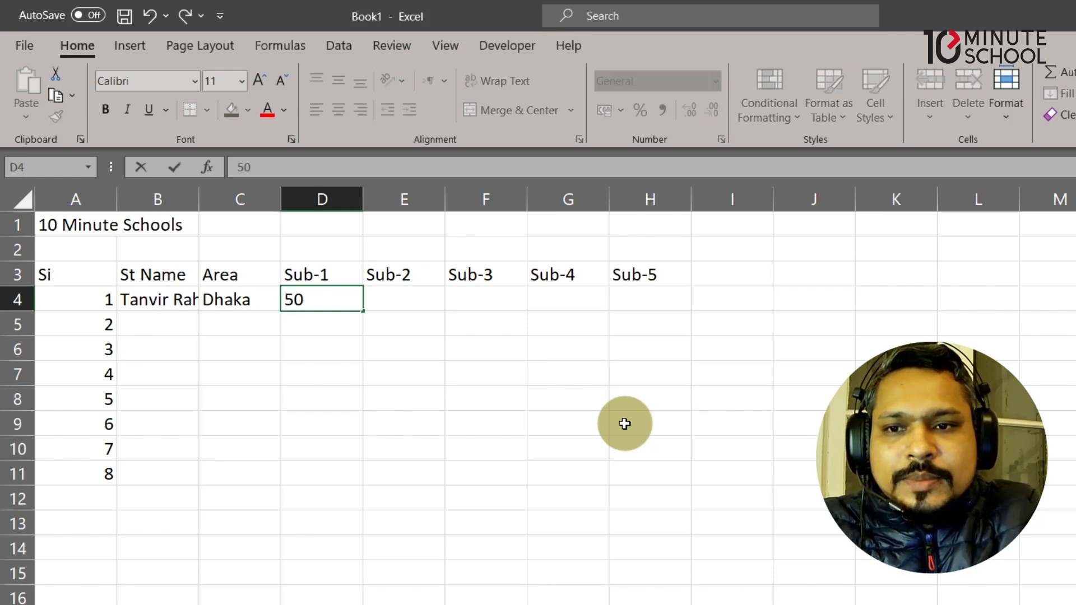
{"action": "key", "text": "Tab"}
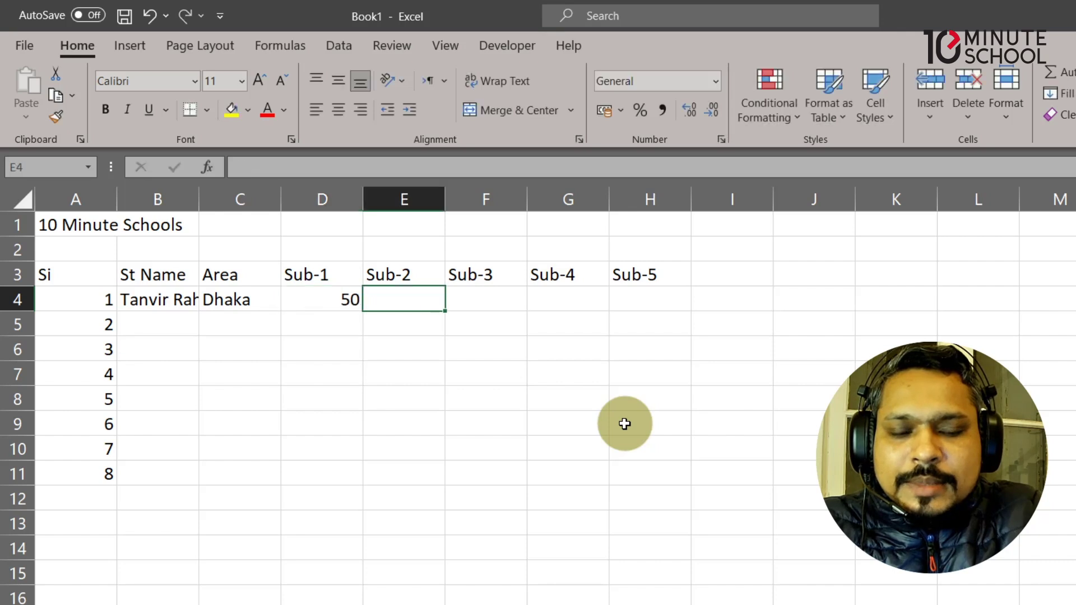
{"action": "type", "text": "60"}
{"action": "key", "text": "Tab"}
{"action": "type", "text": "85"}
{"action": "key", "text": "Tab"}
{"action": "type", "text": "95"}
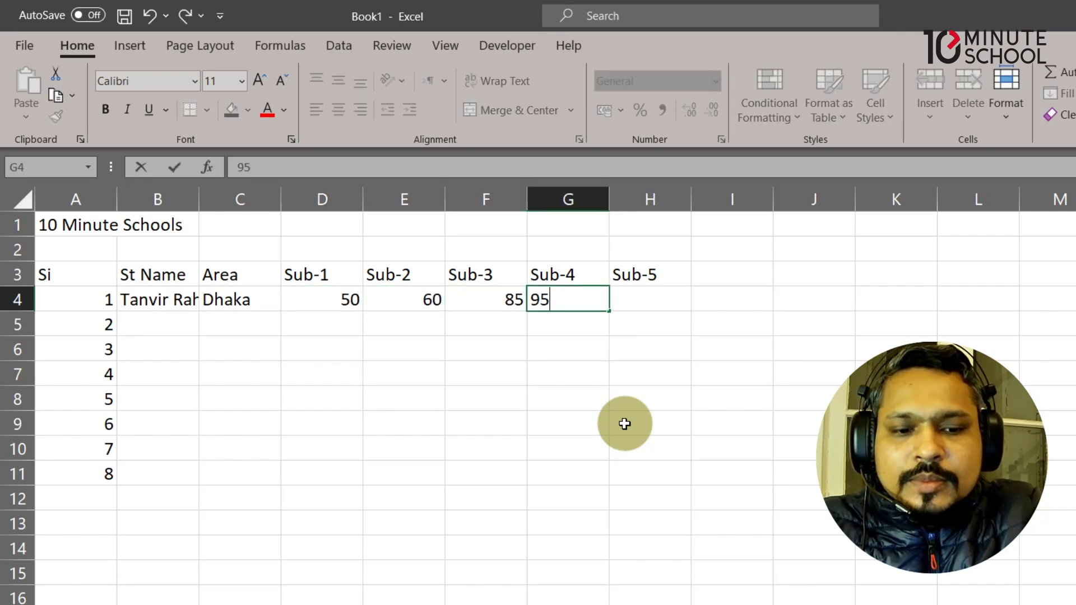
{"action": "key", "text": "Tab"}
{"action": "type", "text": "54"}
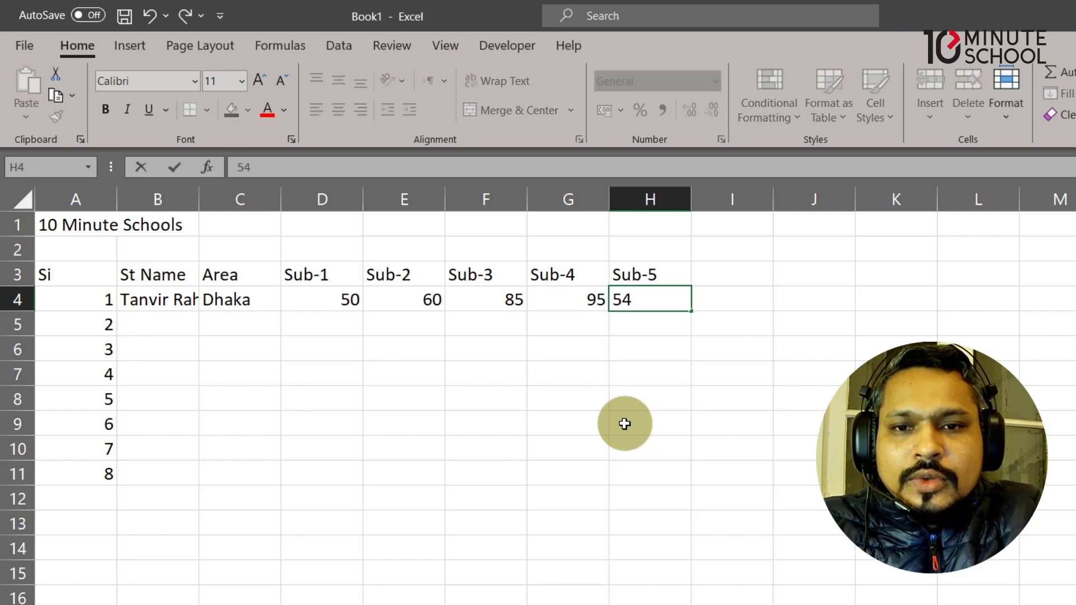
{"action": "left_click", "coordinate": [187, 331]}
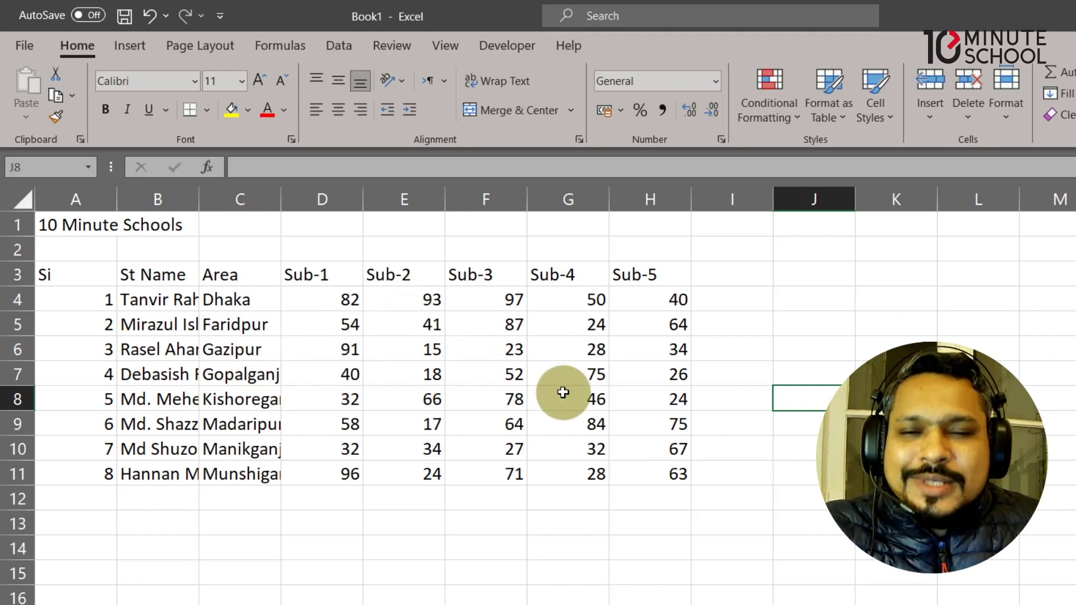
Step: Set the A1 title to Amasis MT Pro Black at size 16
{"action": "left_click", "coordinate": [78, 323]}
{"action": "left_click", "coordinate": [78, 226]}
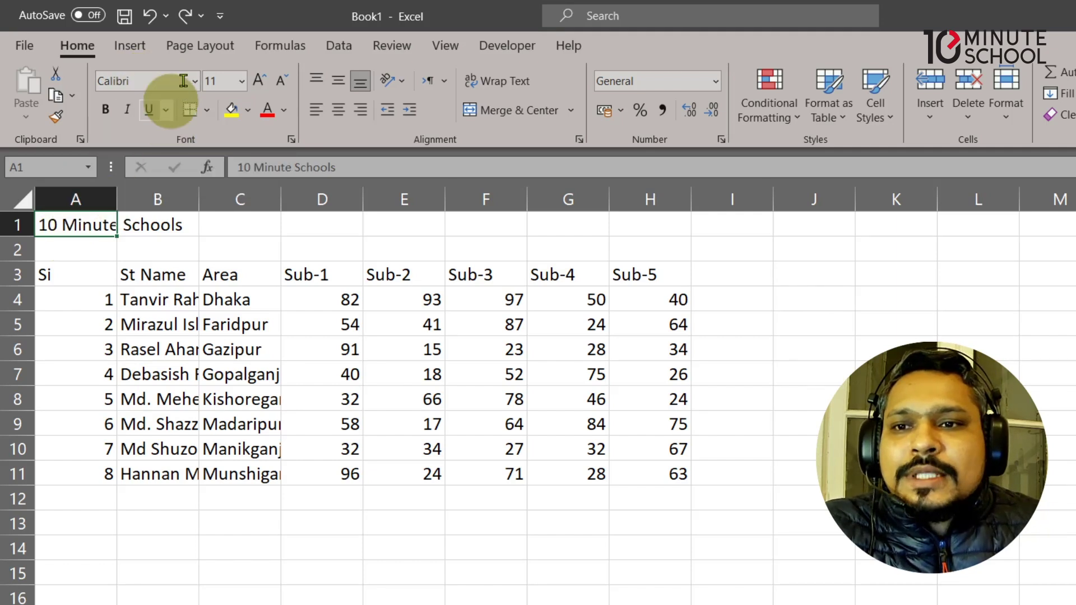
{"action": "left_click", "coordinate": [193, 84]}
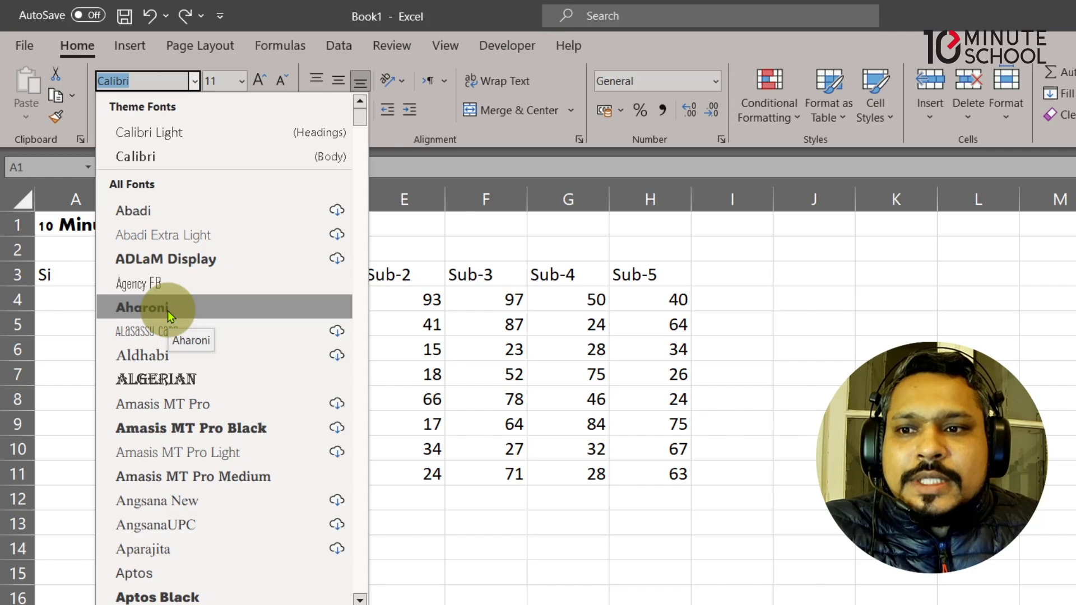
{"action": "left_click", "coordinate": [188, 429]}
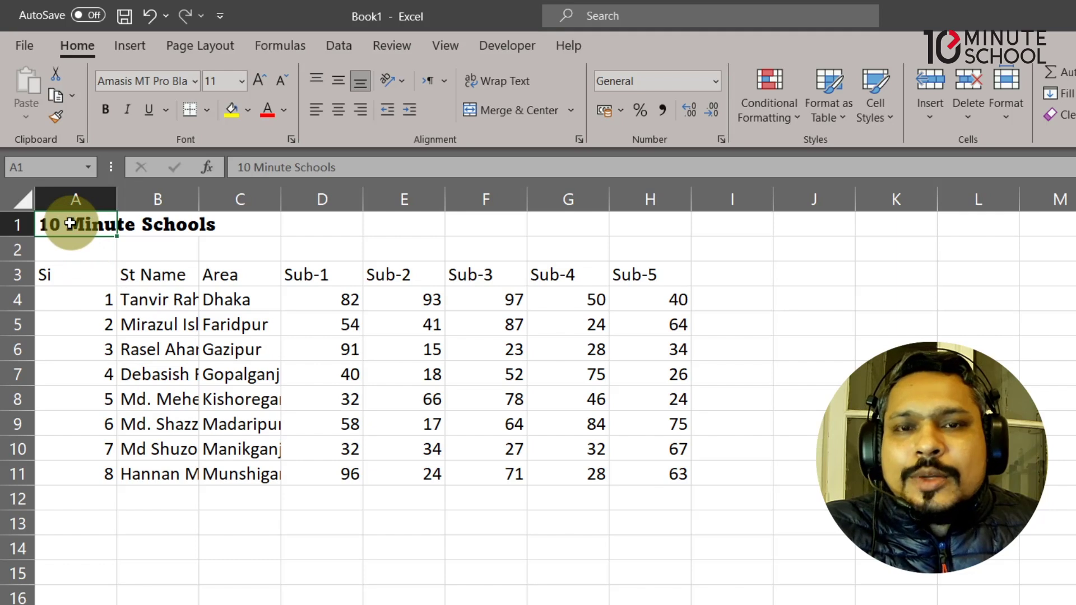
{"action": "left_click", "coordinate": [241, 82]}
{"action": "left_click", "coordinate": [218, 237]}
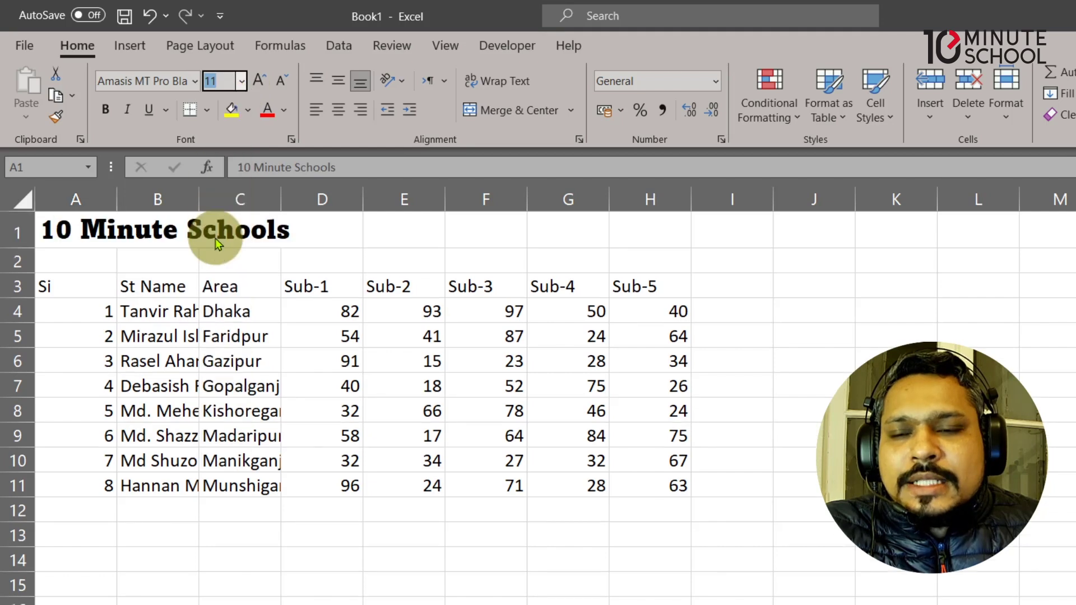
Step: Try growing the title to size 20, then shrink it back to 16
{"action": "left_click", "coordinate": [263, 81]}
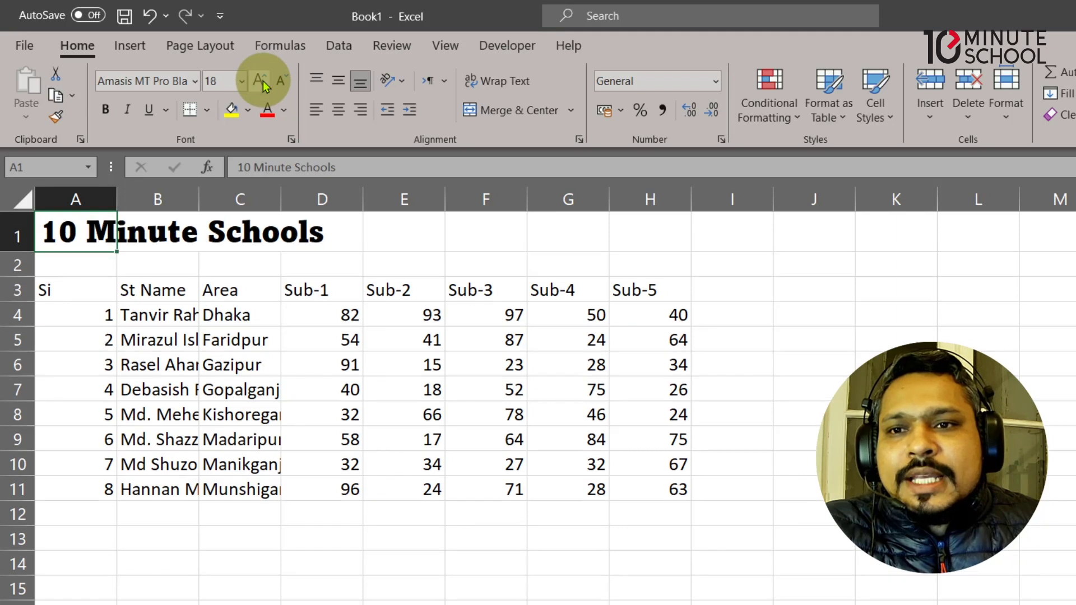
{"action": "left_click", "coordinate": [263, 81]}
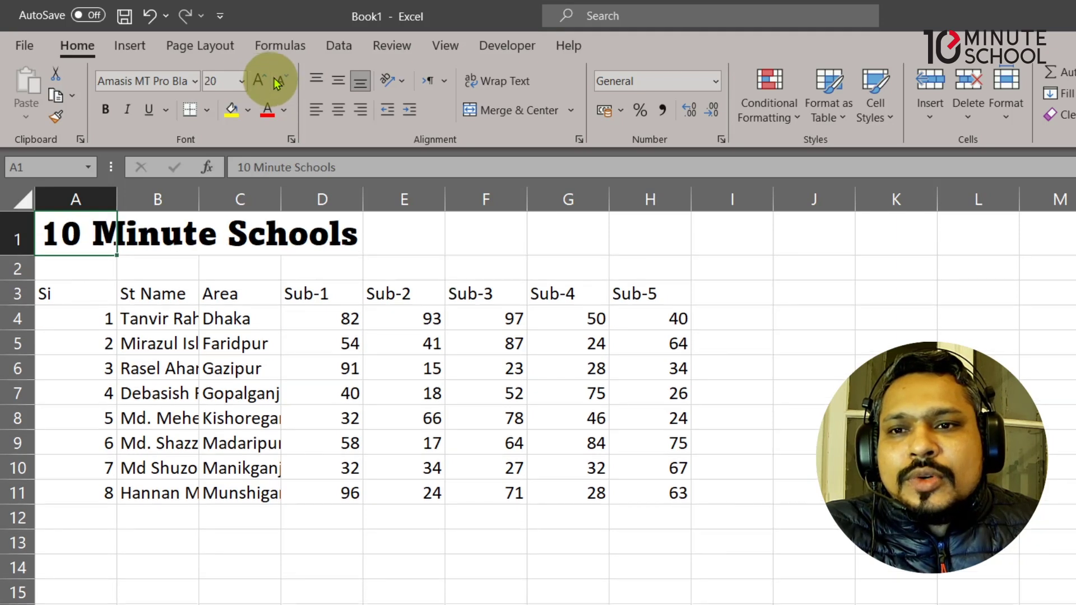
{"action": "left_click", "coordinate": [279, 82]}
{"action": "left_click", "coordinate": [279, 81]}
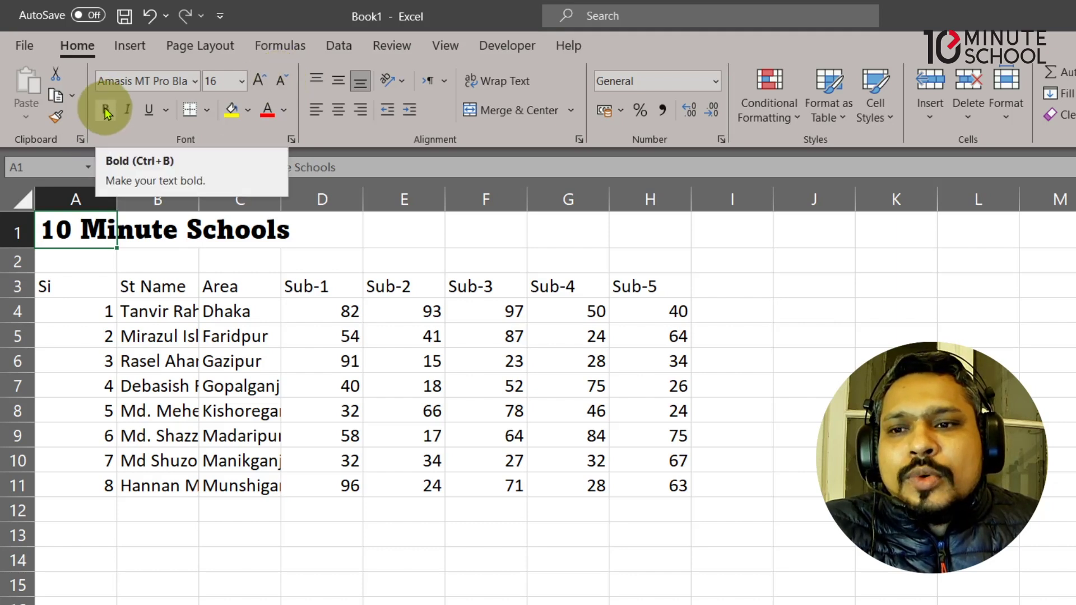
{"action": "left_click_drag", "start_coordinate": [71, 284], "coordinate": [642, 283]}
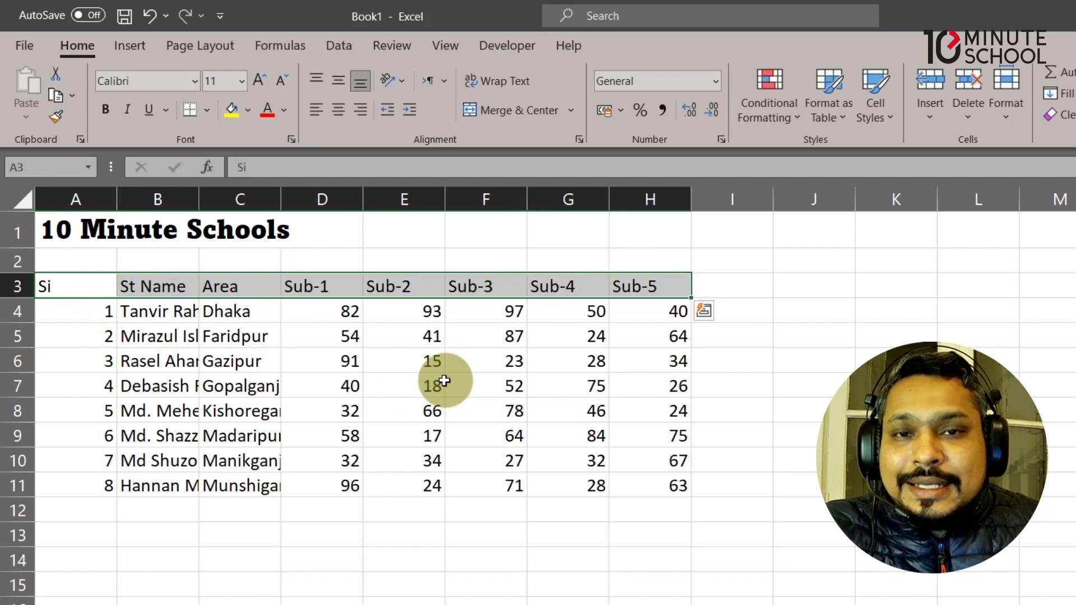
{"action": "left_click_drag", "start_coordinate": [72, 286], "coordinate": [645, 293]}
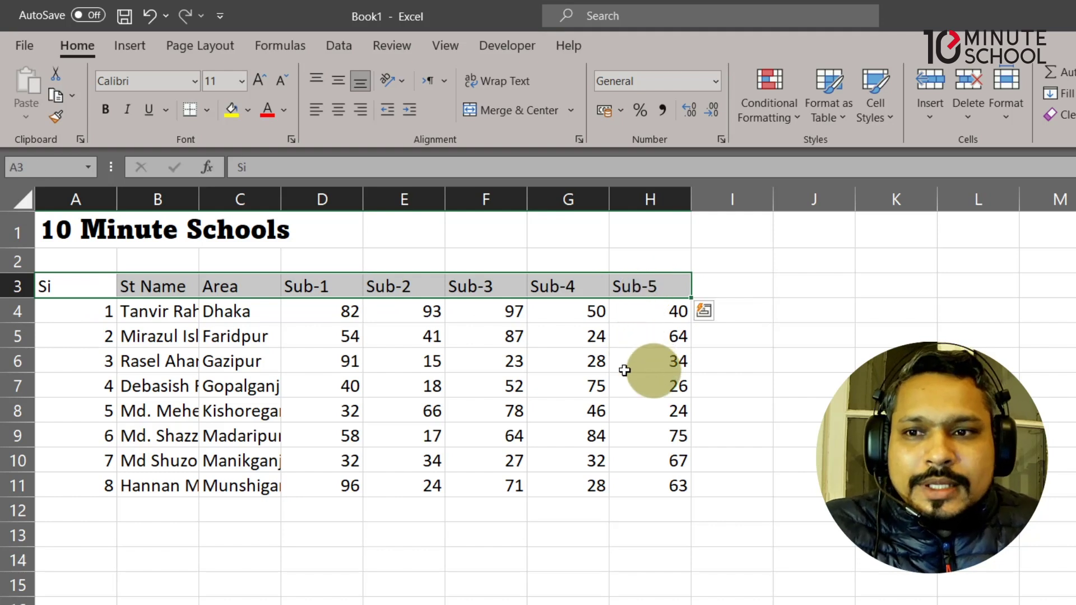
{"action": "left_click_drag", "start_coordinate": [87, 292], "coordinate": [646, 291]}
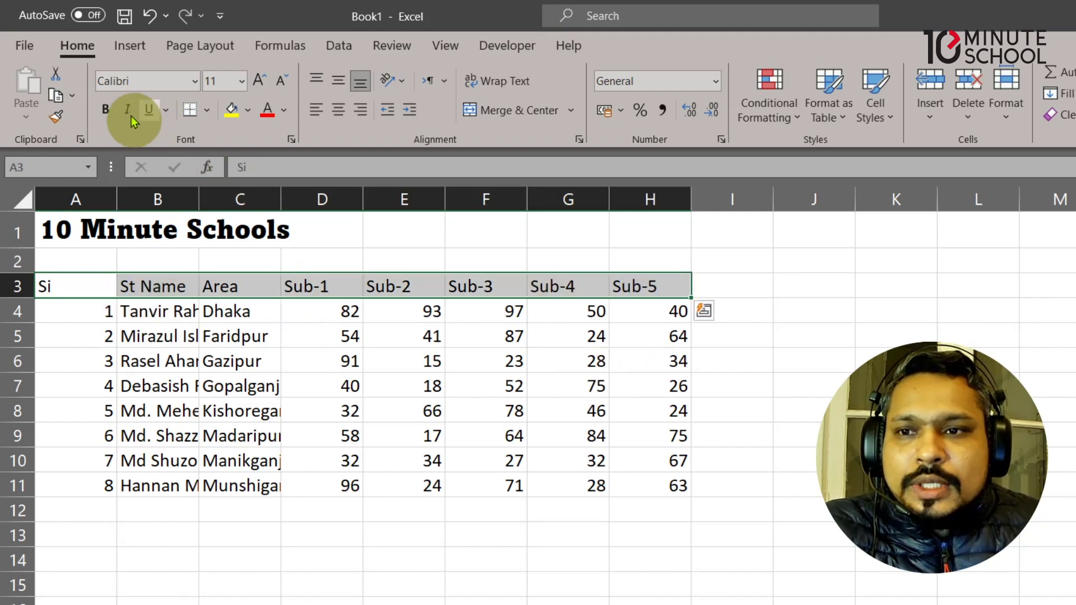
{"action": "left_click", "coordinate": [108, 111]}
{"action": "left_click", "coordinate": [127, 111]}
{"action": "left_click", "coordinate": [148, 110]}
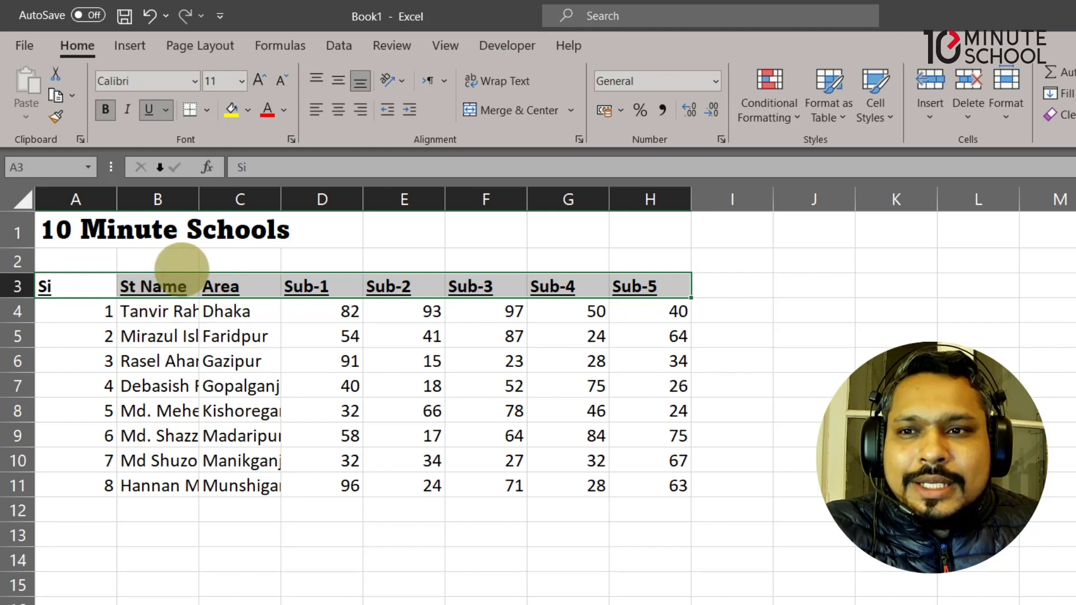
{"action": "left_click", "coordinate": [149, 111]}
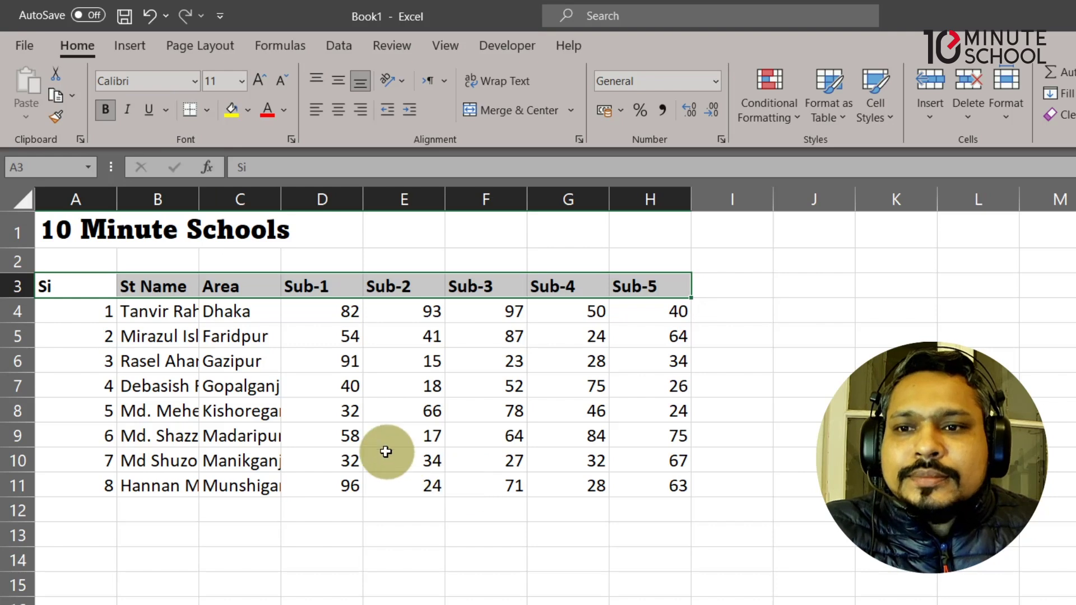
{"action": "left_click_drag", "start_coordinate": [84, 288], "coordinate": [629, 483]}
{"action": "left_click", "coordinate": [448, 432]}
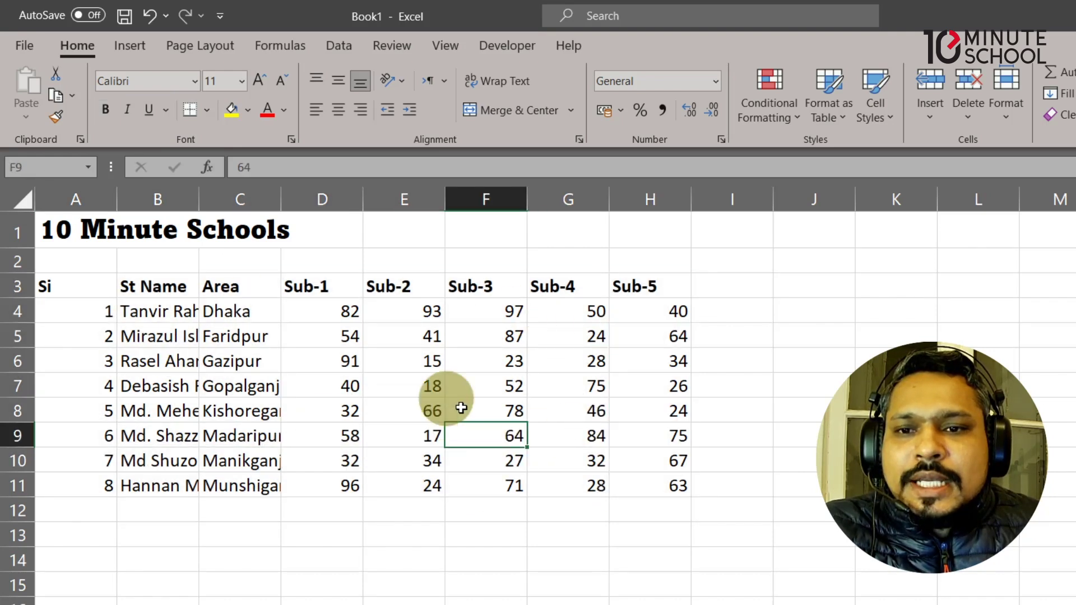
{"action": "left_click", "coordinate": [453, 442]}
{"action": "left_click_drag", "start_coordinate": [84, 289], "coordinate": [647, 480]}
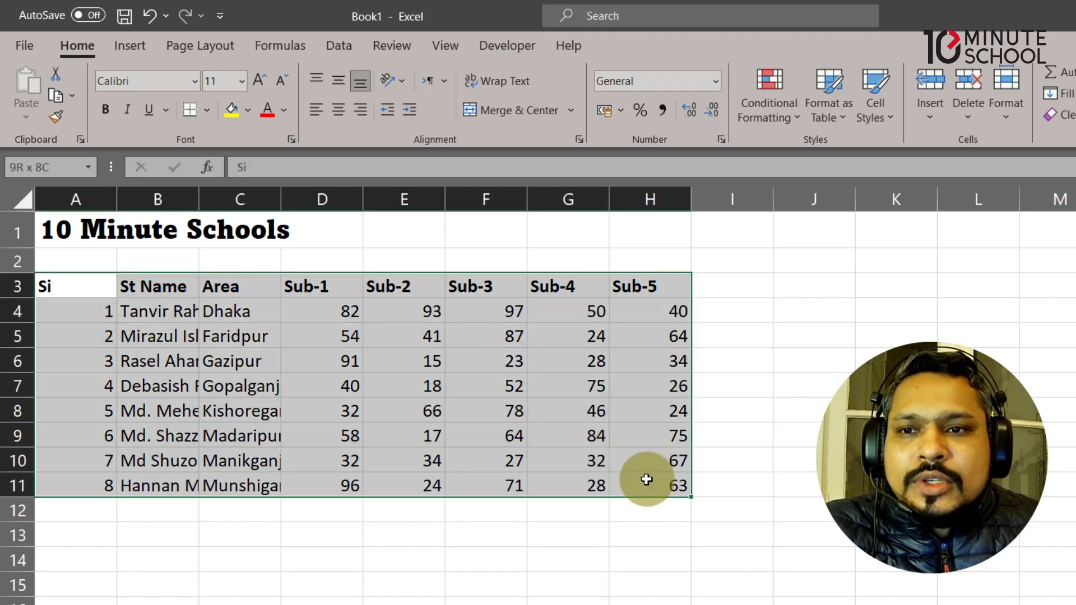
Step: Apply All Borders to every cell of the A3:H11 student table
{"action": "left_click", "coordinate": [207, 110]}
{"action": "left_click", "coordinate": [245, 301]}
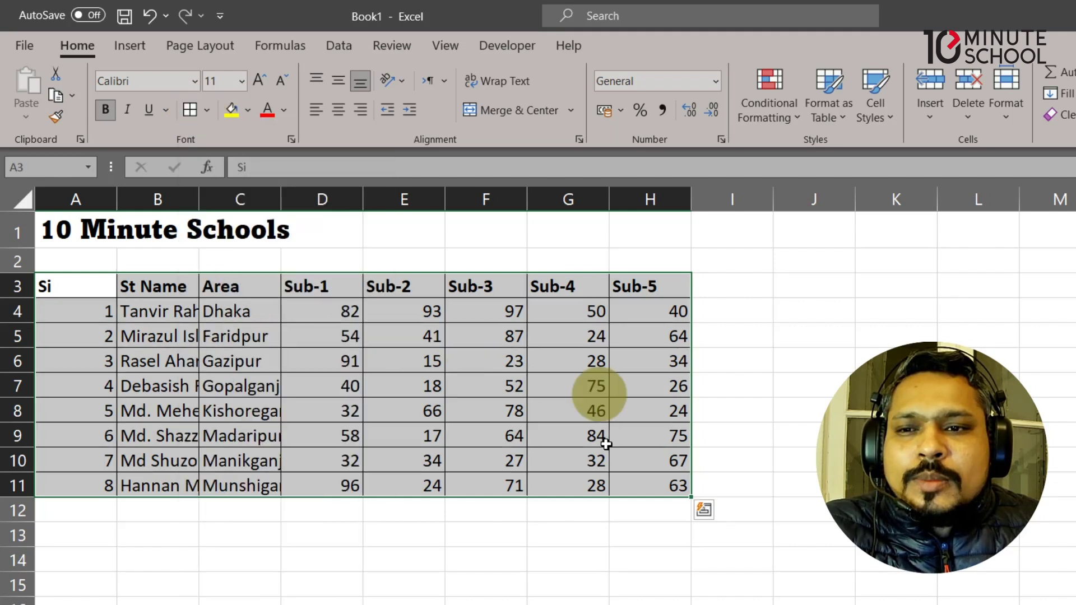
{"action": "left_click", "coordinate": [606, 458]}
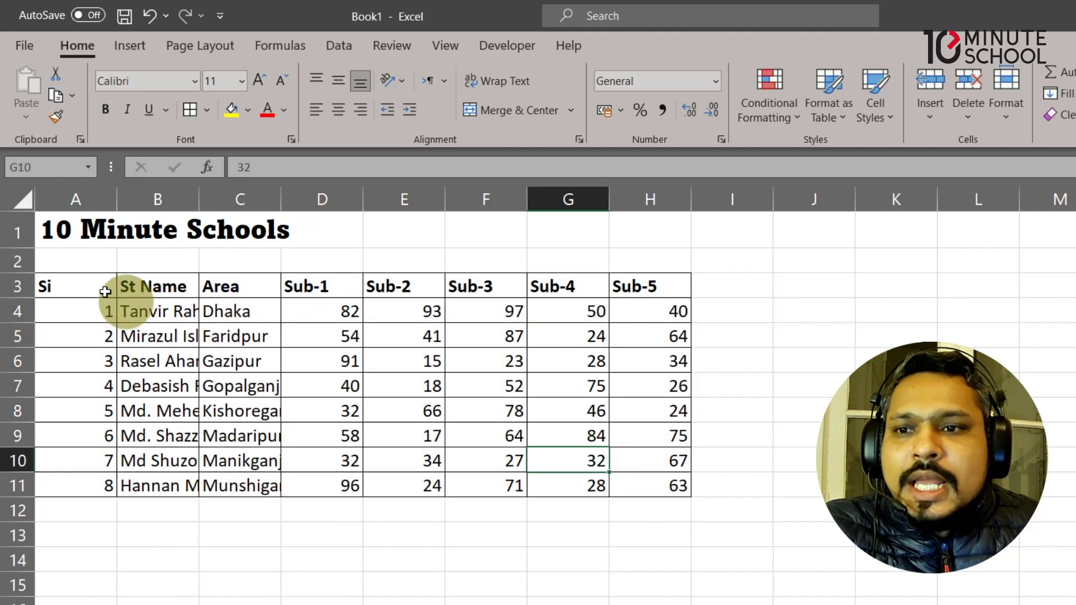
{"action": "left_click_drag", "start_coordinate": [68, 283], "coordinate": [641, 286]}
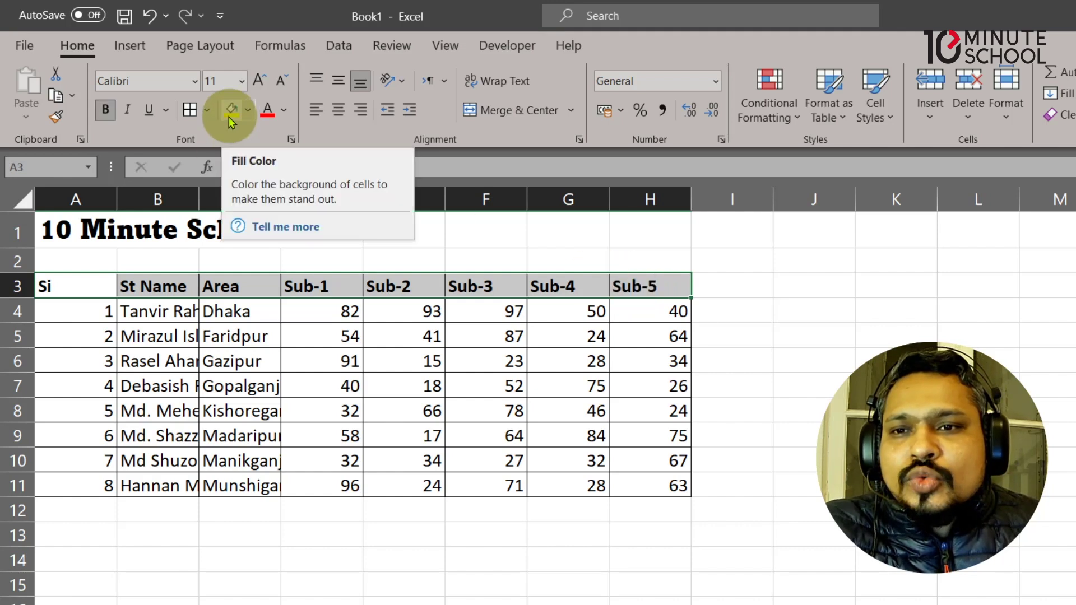
Step: Give header row A3:H3 a dark blue fill and white font, replacing a trial gold fill
{"action": "left_click", "coordinate": [248, 115]}
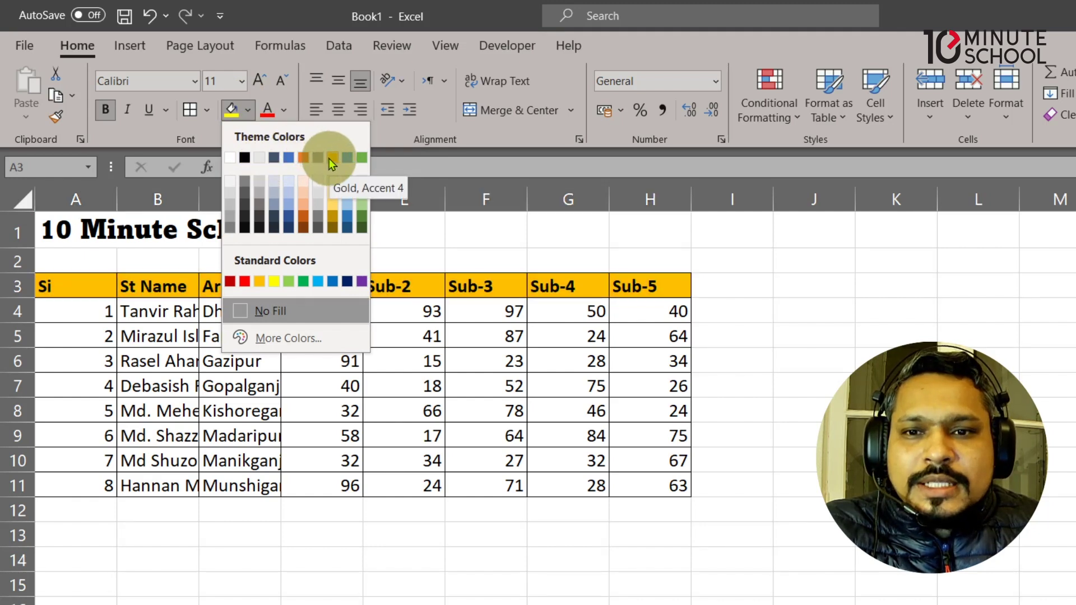
{"action": "left_click", "coordinate": [334, 159]}
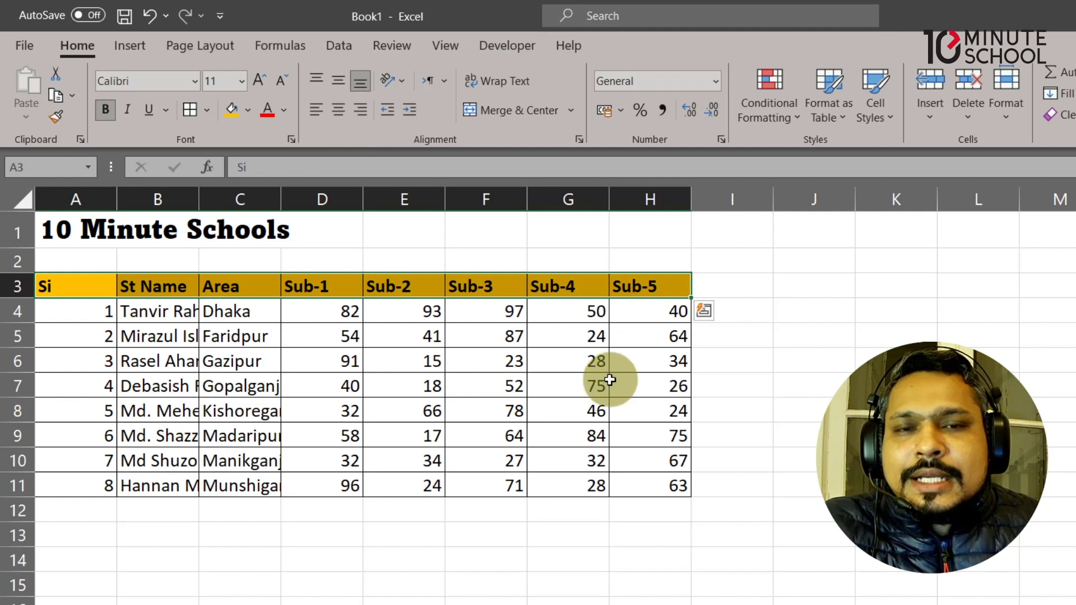
{"action": "left_click_drag", "start_coordinate": [73, 284], "coordinate": [690, 280]}
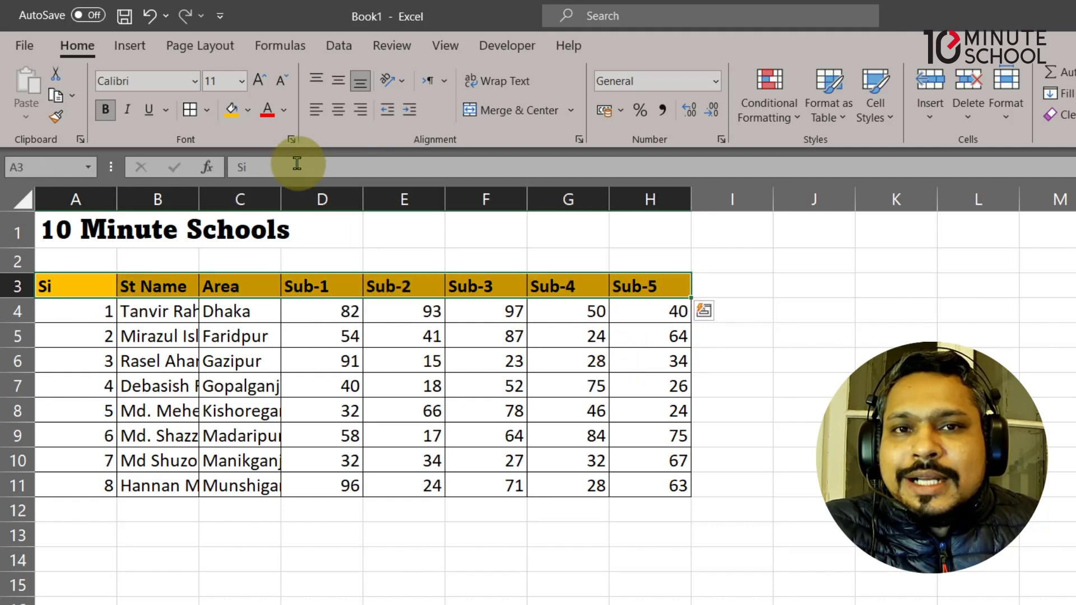
{"action": "left_click", "coordinate": [248, 110]}
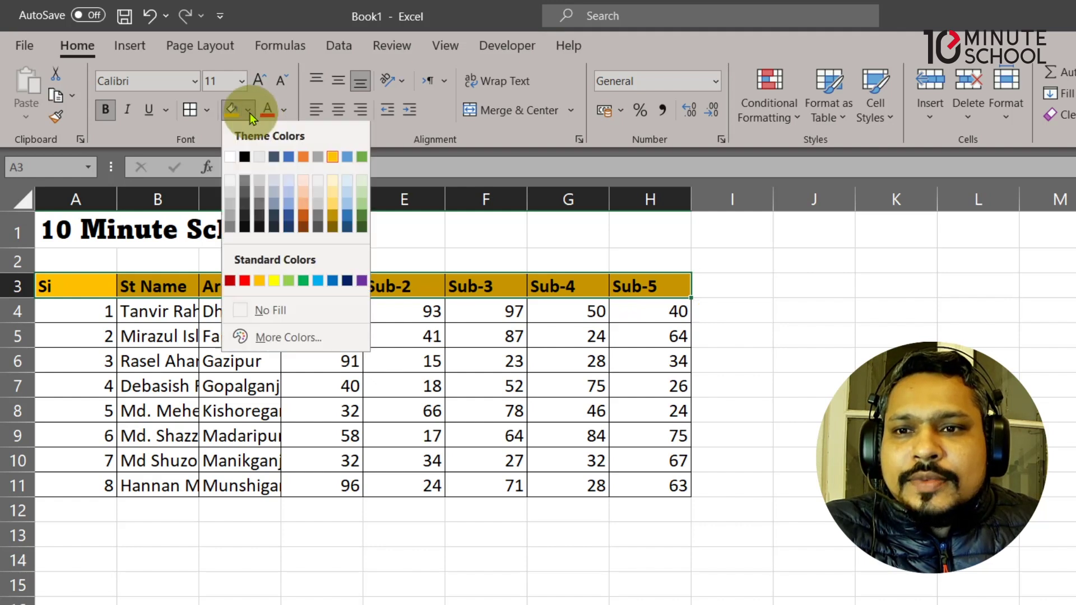
{"action": "left_click", "coordinate": [348, 281]}
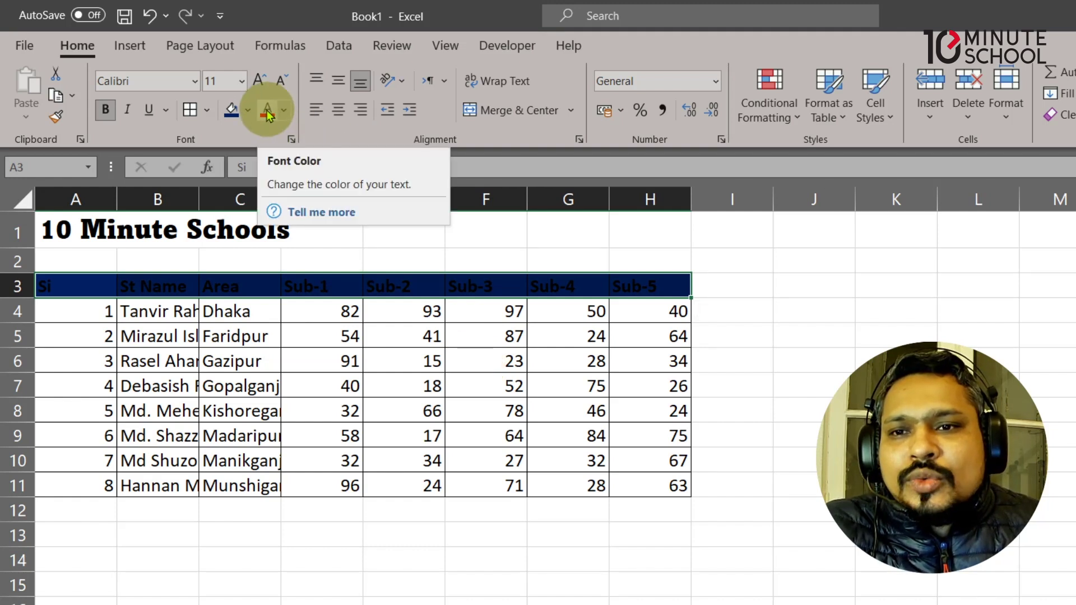
{"action": "left_click", "coordinate": [284, 110]}
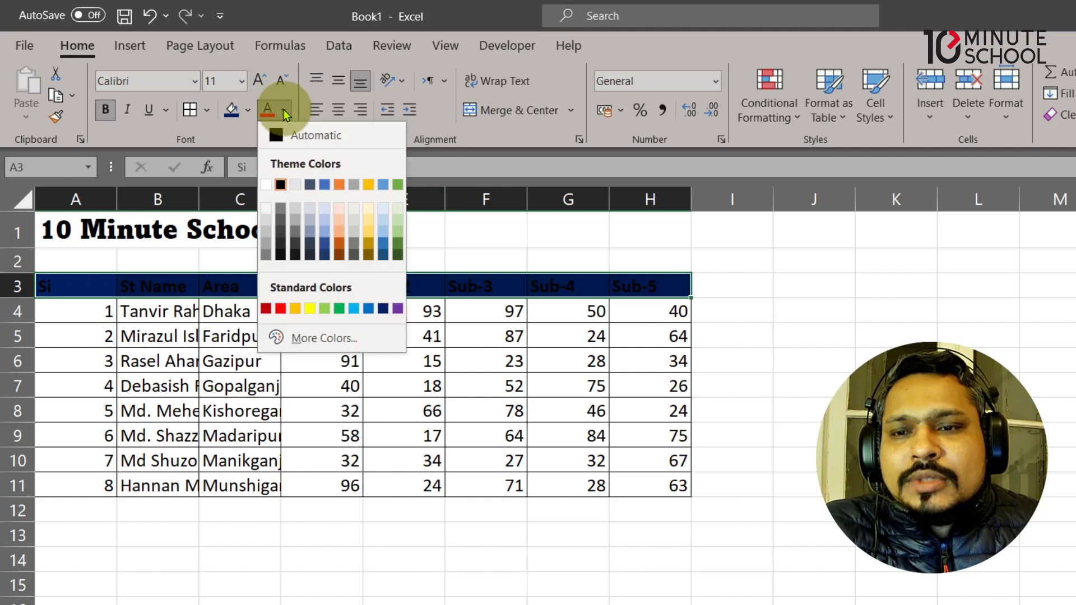
{"action": "left_click", "coordinate": [265, 185]}
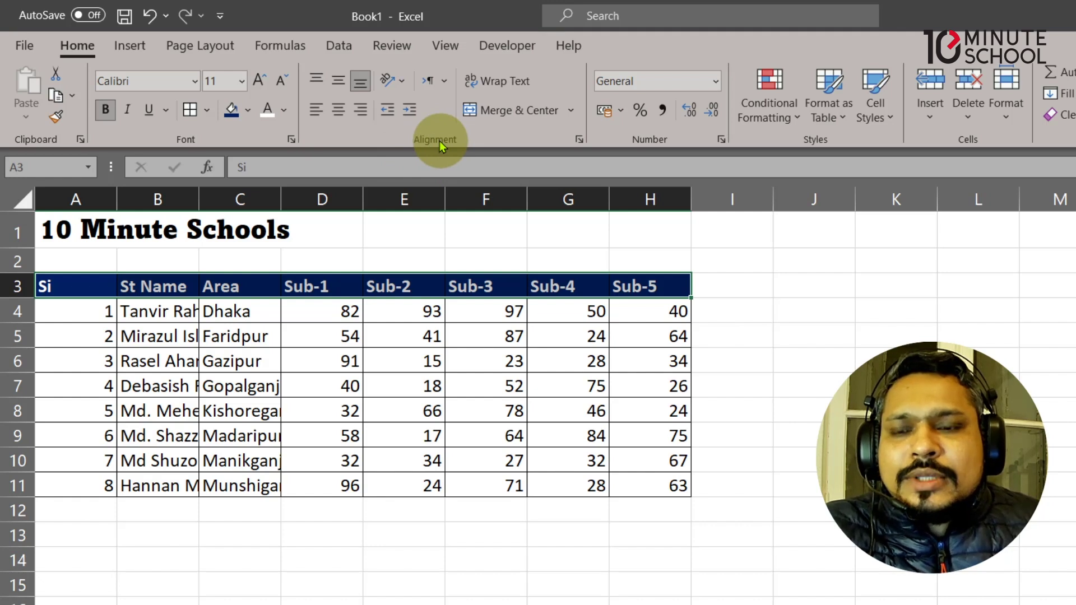
{"action": "key", "text": "ctrl+Home"}
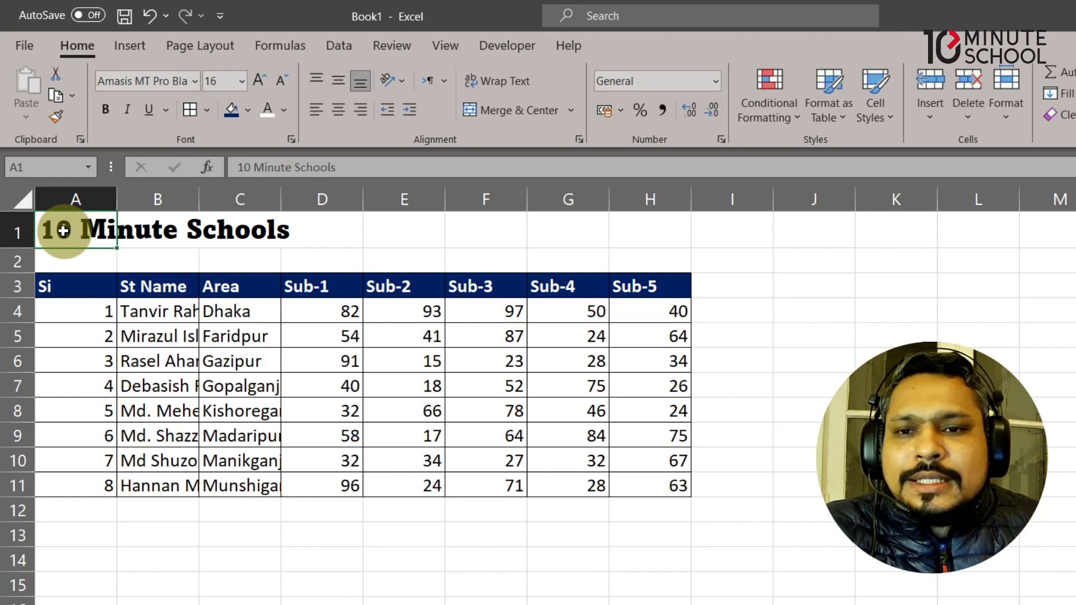
Step: Merge and centre the 10 Minute Schools title across A1:H1
{"action": "left_click_drag", "start_coordinate": [64, 231], "coordinate": [620, 233]}
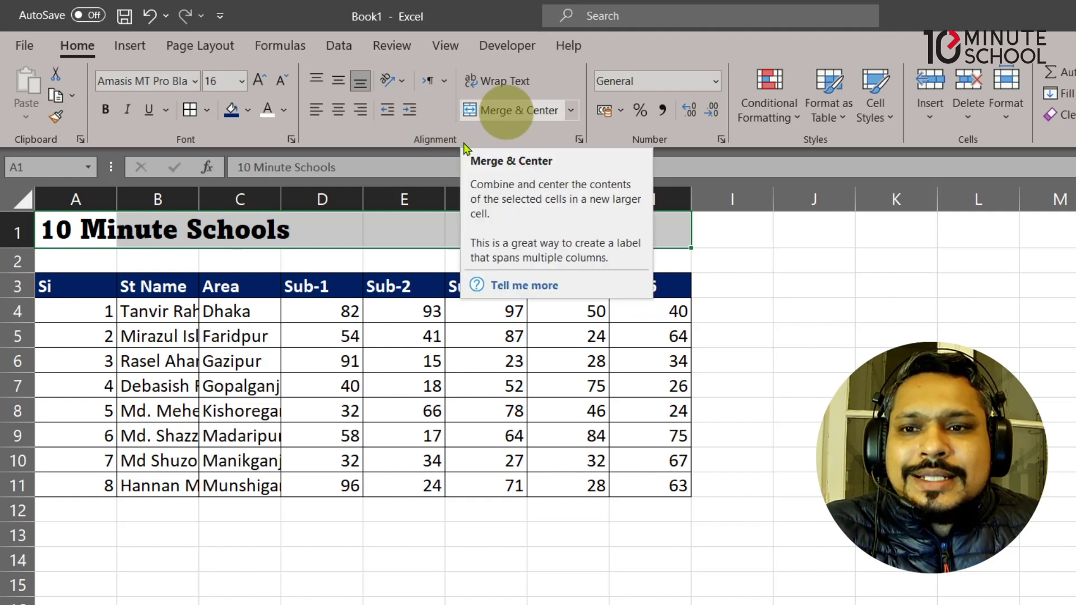
{"action": "left_click", "coordinate": [158, 231]}
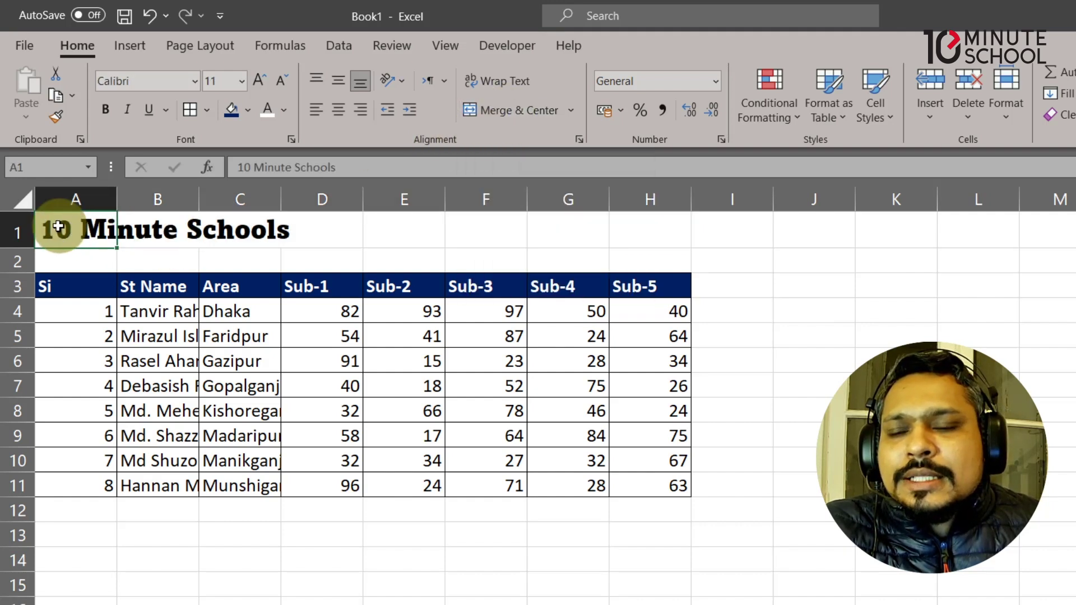
{"action": "left_click_drag", "start_coordinate": [58, 226], "coordinate": [655, 226]}
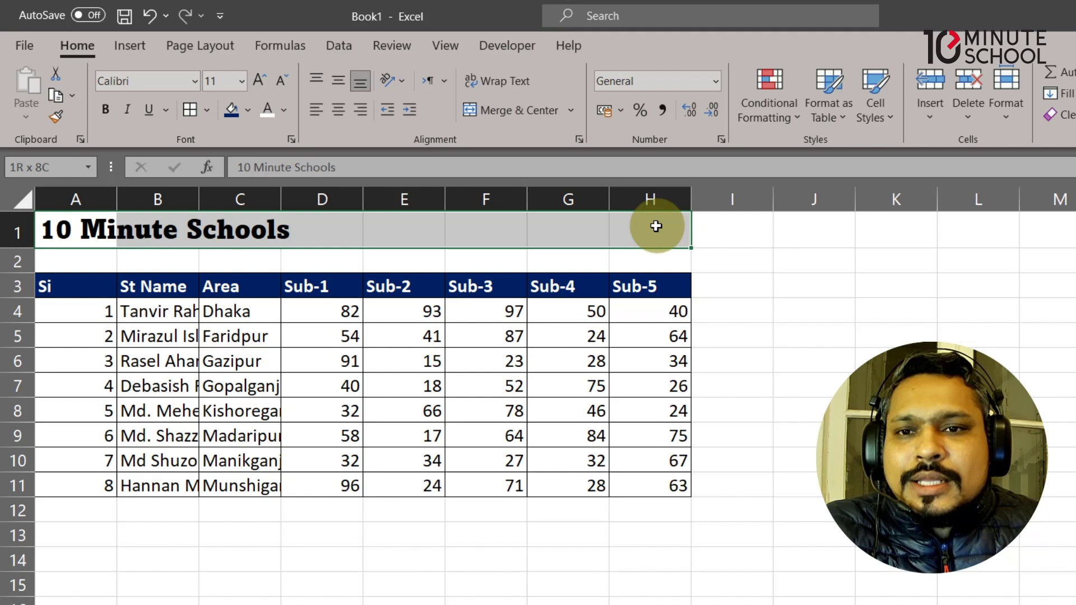
{"action": "left_click", "coordinate": [520, 110]}
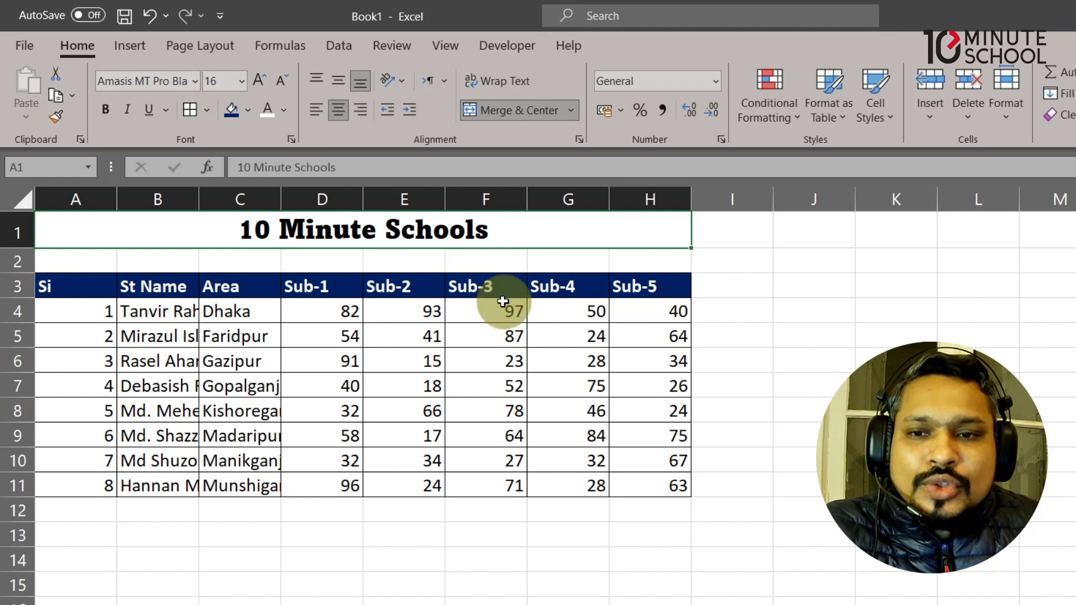
{"action": "left_click", "coordinate": [461, 336]}
{"action": "left_click_drag", "start_coordinate": [89, 259], "coordinate": [639, 267]}
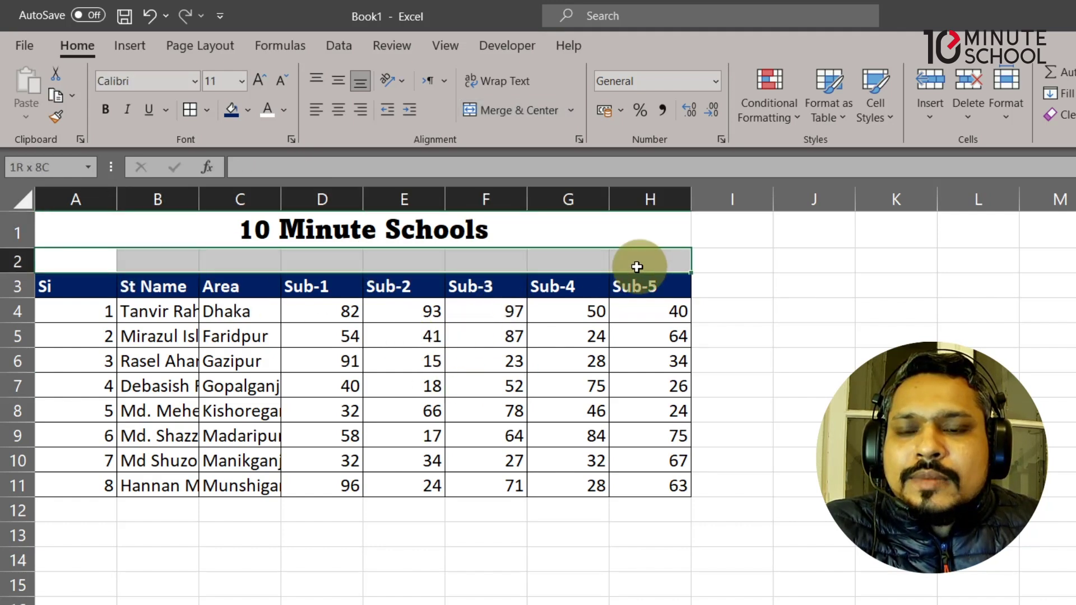
{"action": "left_click_drag", "start_coordinate": [126, 230], "coordinate": [182, 252]}
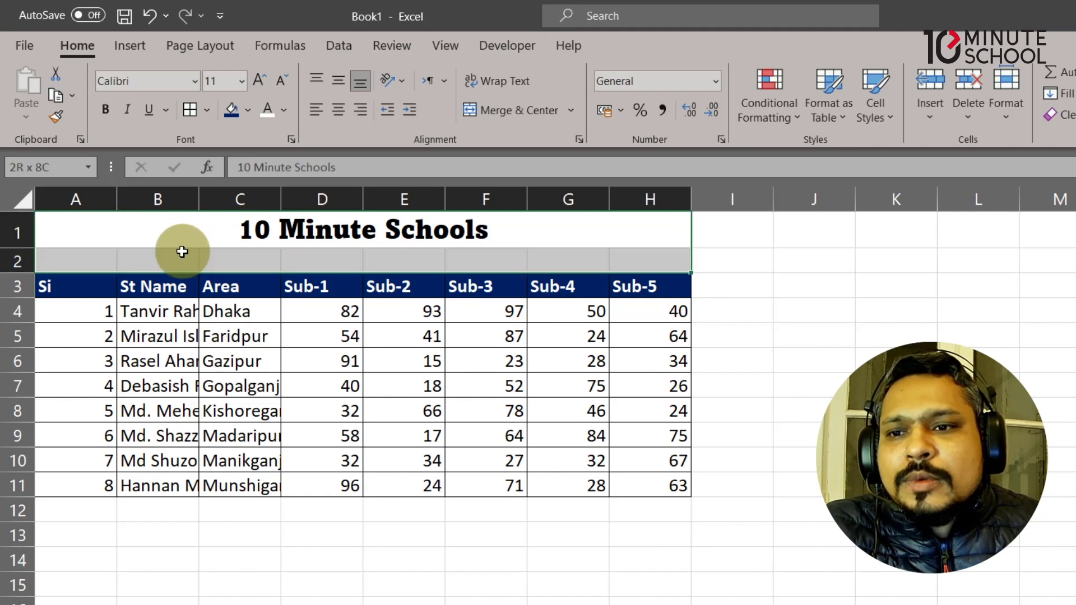
Step: Merge the title and the blank row below into a single A1:H2 cell
{"action": "key", "text": "alt+h"}
{"action": "key", "text": "m"}
{"action": "key", "text": "c"}
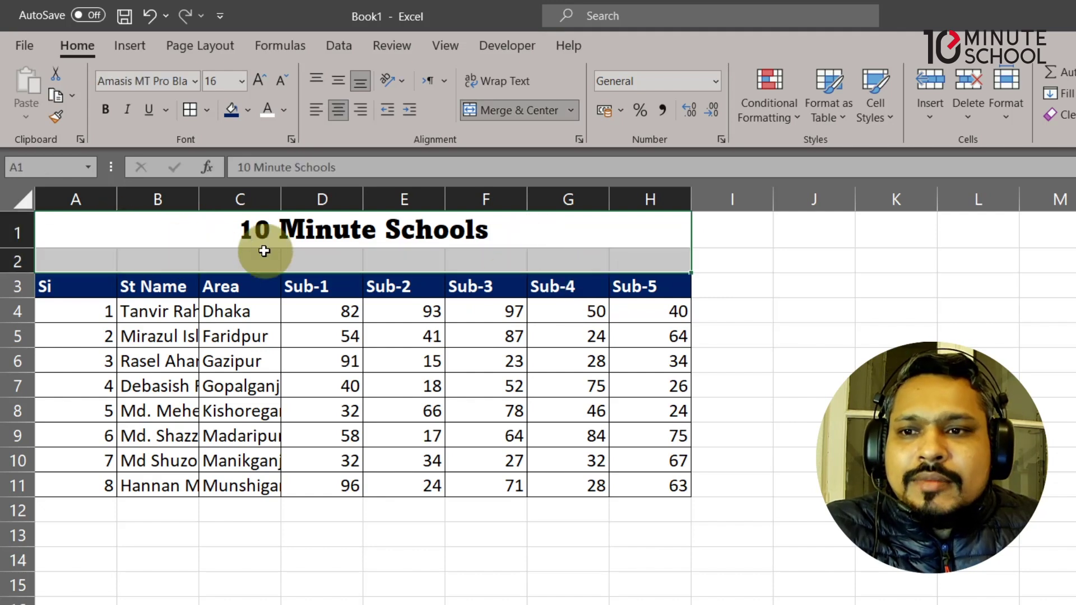
{"action": "left_click_drag", "start_coordinate": [264, 251], "coordinate": [283, 258]}
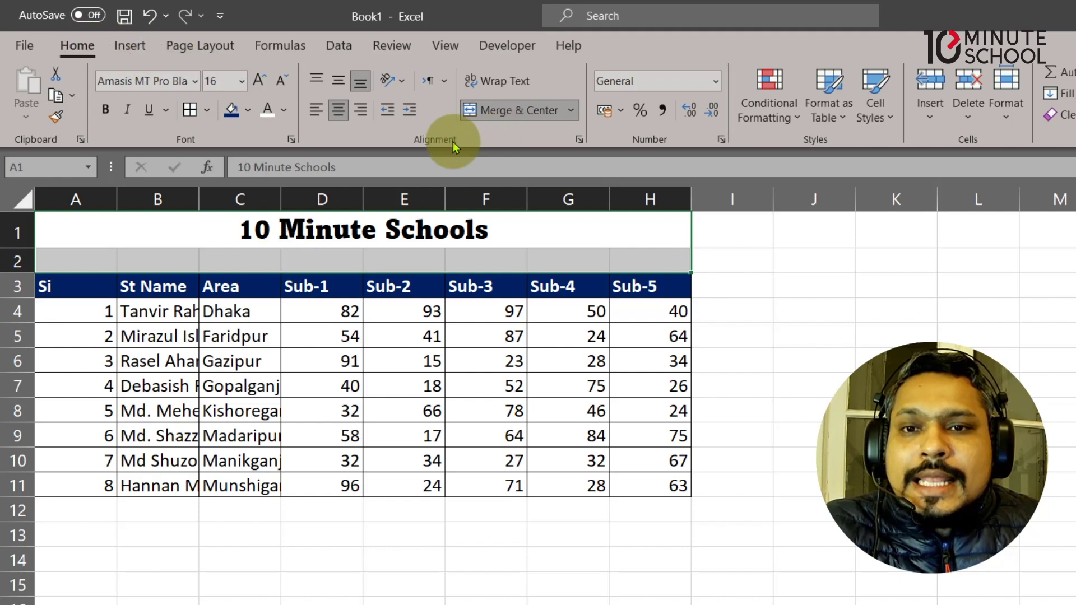
{"action": "left_click", "coordinate": [499, 113]}
{"action": "left_click", "coordinate": [499, 113]}
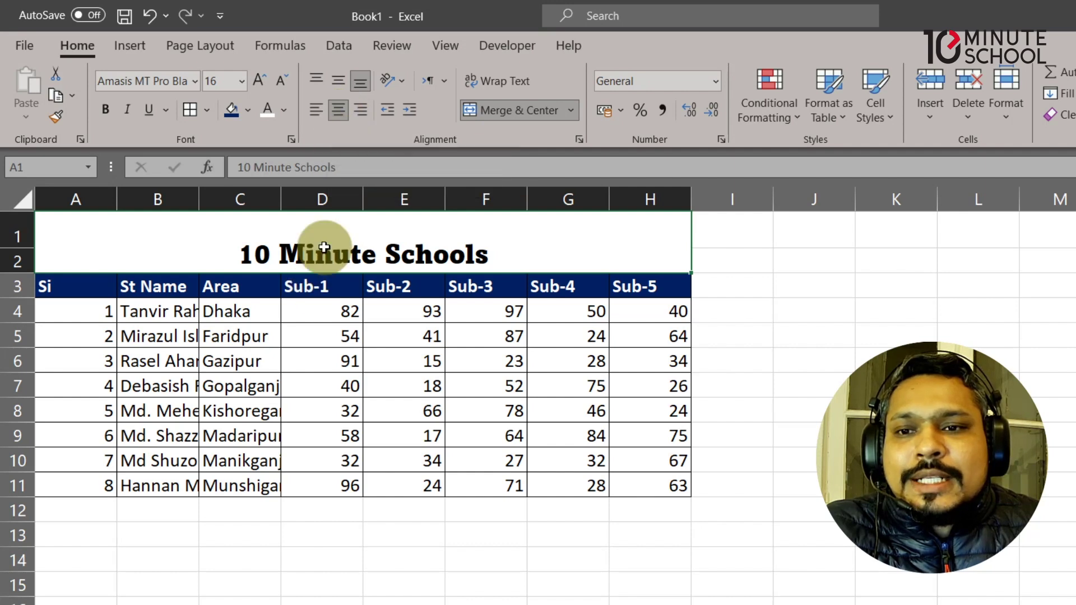
Step: Centre the title horizontally and vertically after trying left, right, top and bottom alignment
{"action": "left_click", "coordinate": [318, 113]}
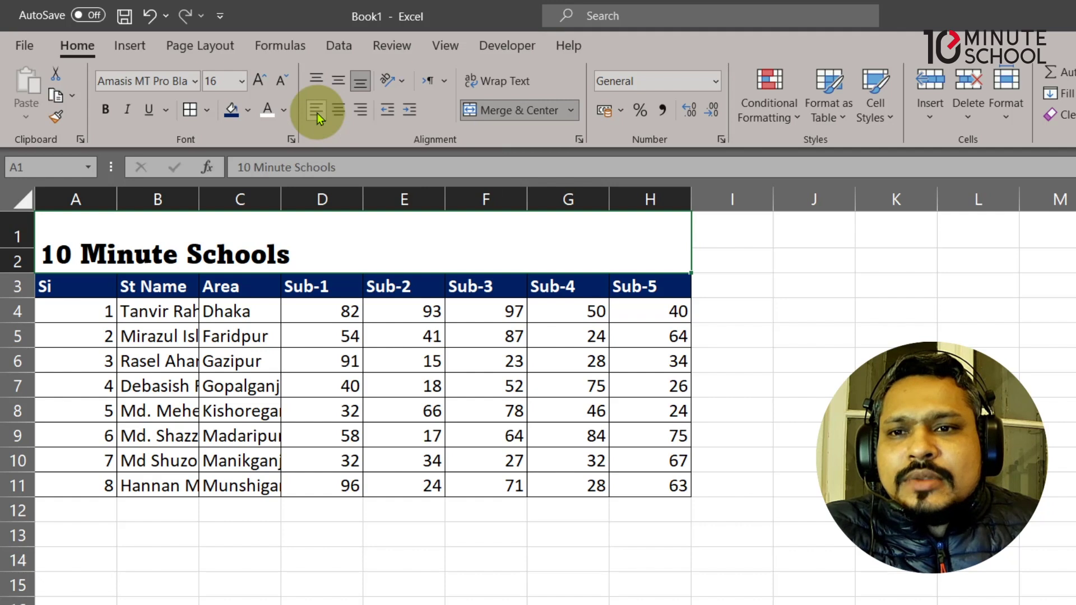
{"action": "left_click", "coordinate": [361, 111]}
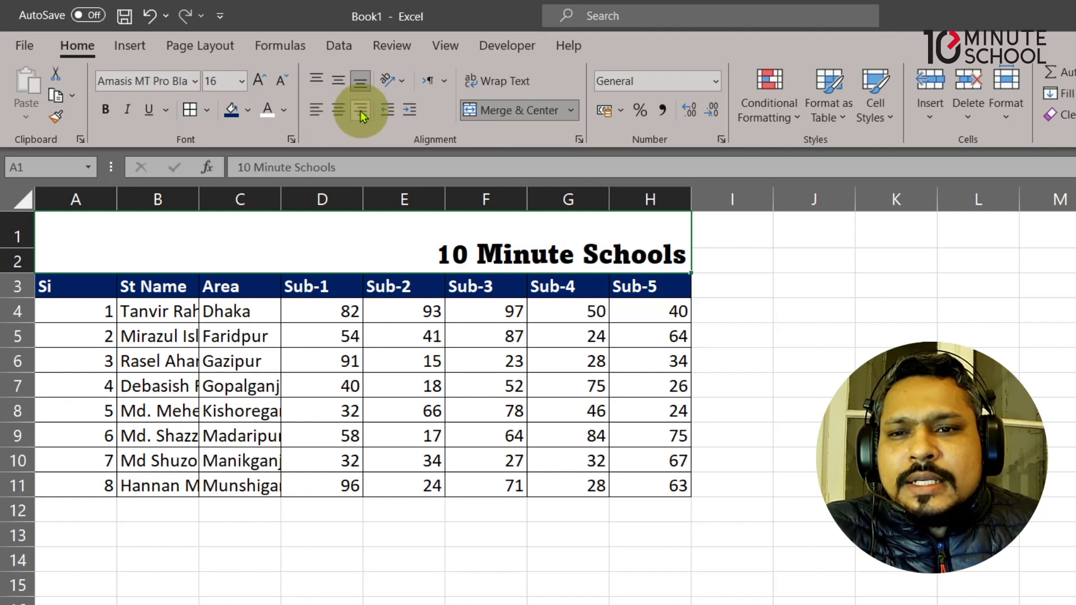
{"action": "left_click", "coordinate": [341, 108]}
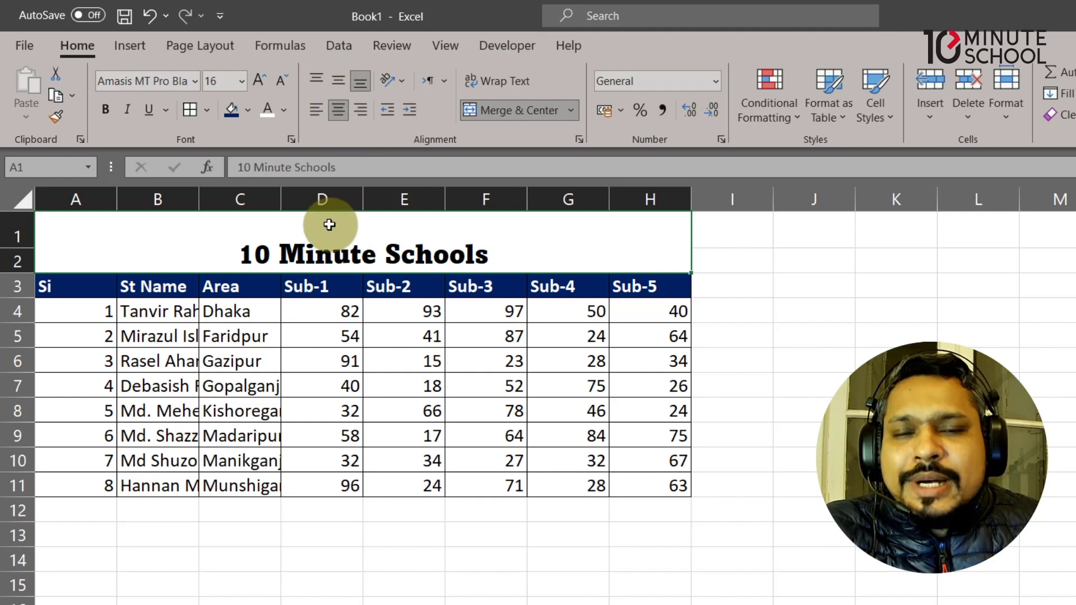
{"action": "left_click", "coordinate": [337, 82]}
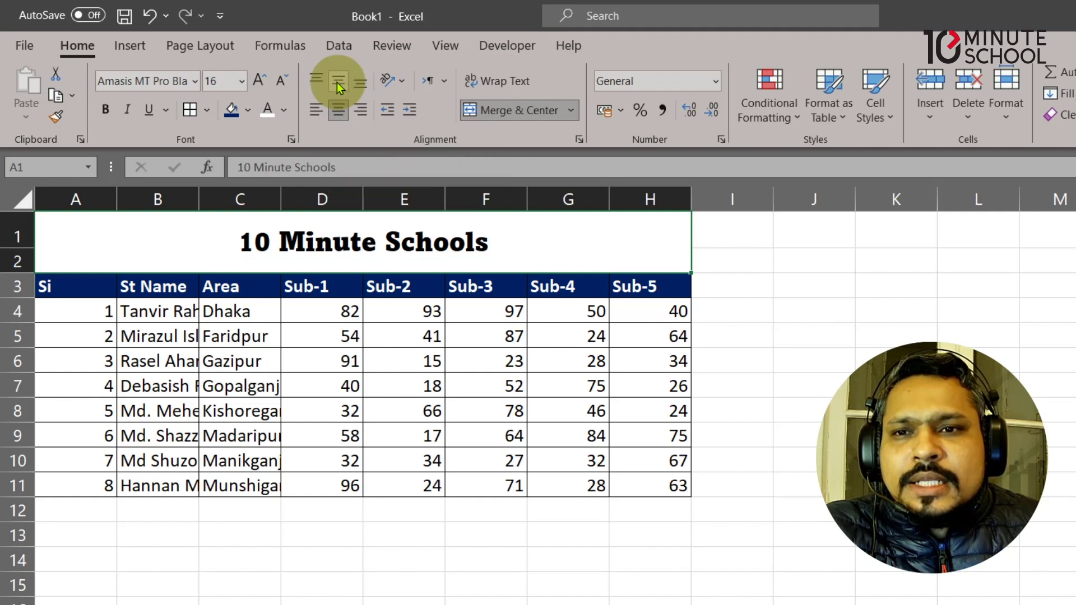
{"action": "left_click", "coordinate": [316, 80]}
{"action": "left_click", "coordinate": [359, 84]}
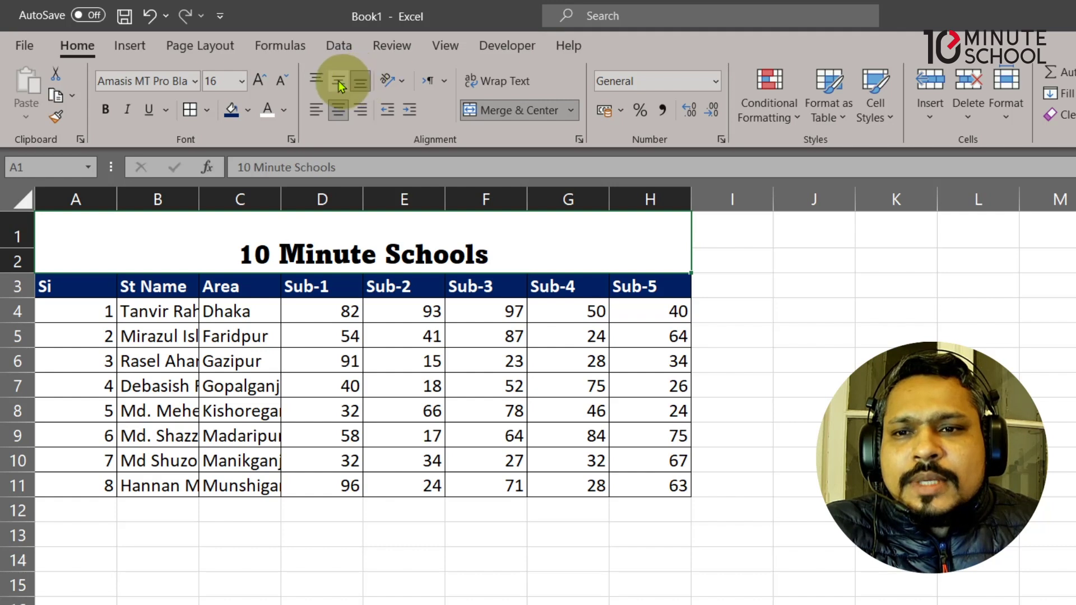
{"action": "left_click", "coordinate": [338, 81]}
{"action": "left_click", "coordinate": [403, 386]}
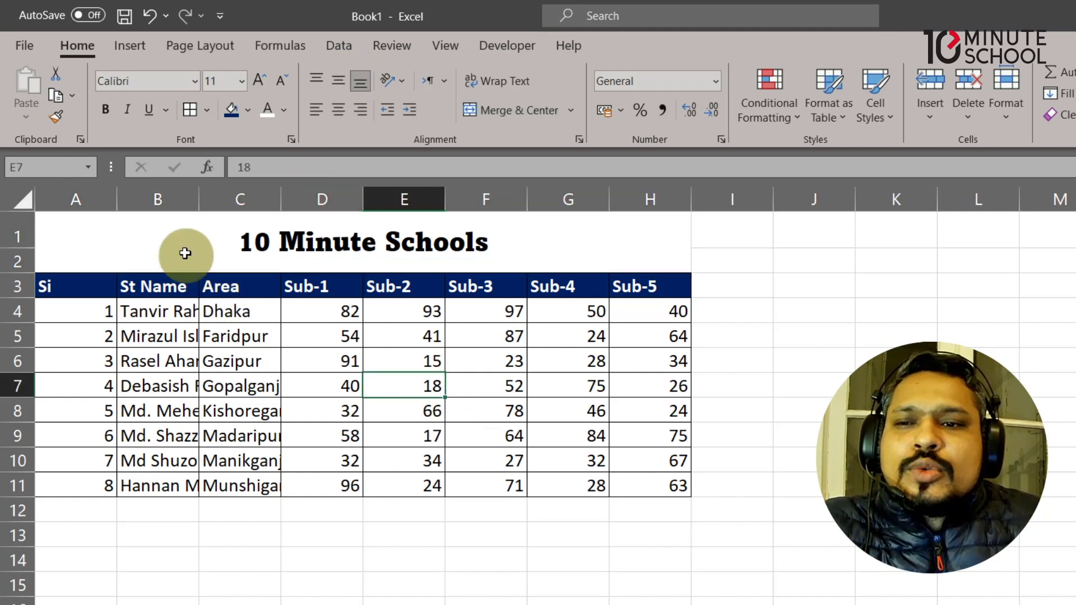
Step: Widen the St Name column B so full student names show
{"action": "left_click", "coordinate": [157, 200]}
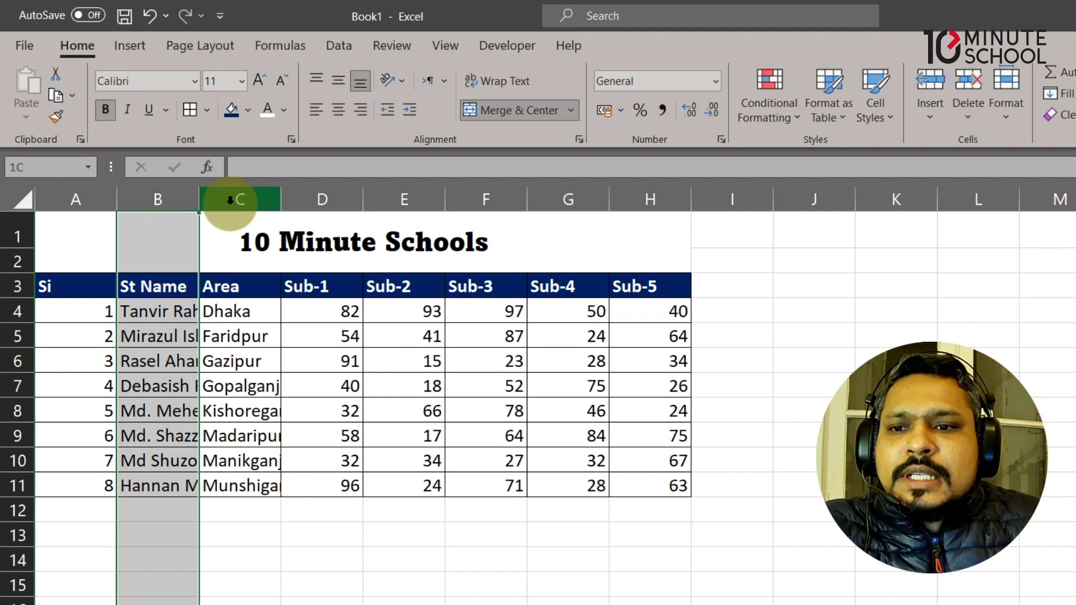
{"action": "left_click", "coordinate": [230, 200]}
{"action": "left_click", "coordinate": [406, 583]}
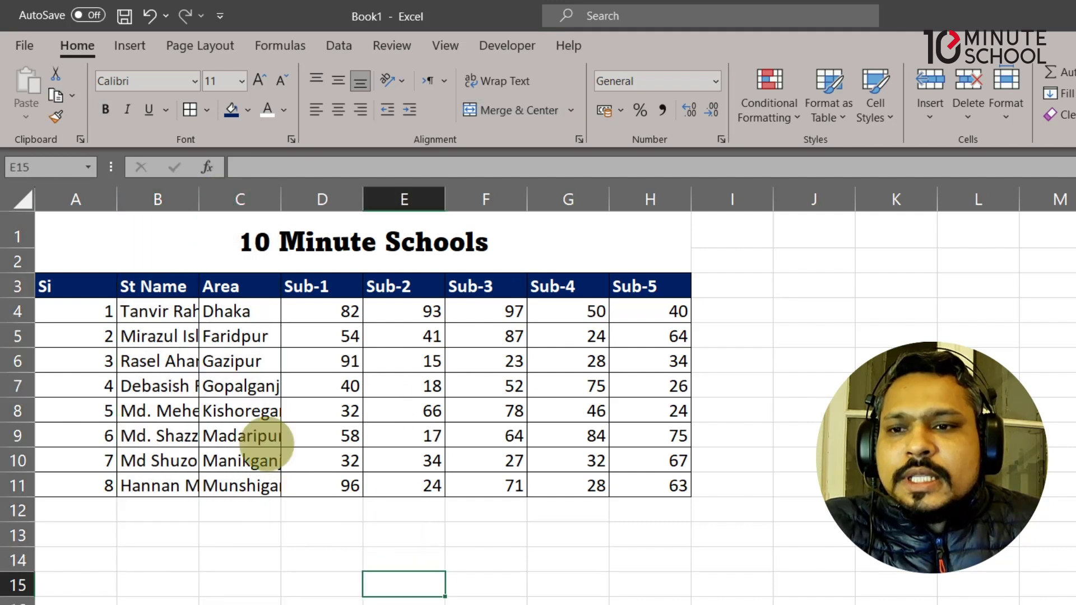
{"action": "left_click_drag", "start_coordinate": [187, 291], "coordinate": [212, 486]}
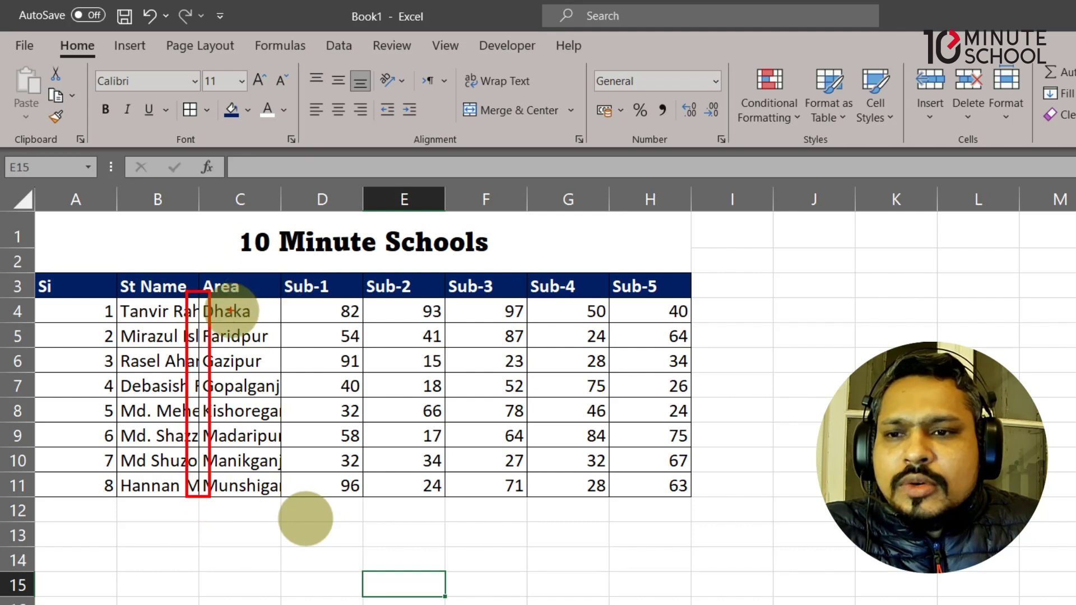
{"action": "left_click_drag", "start_coordinate": [210, 320], "coordinate": [311, 334]}
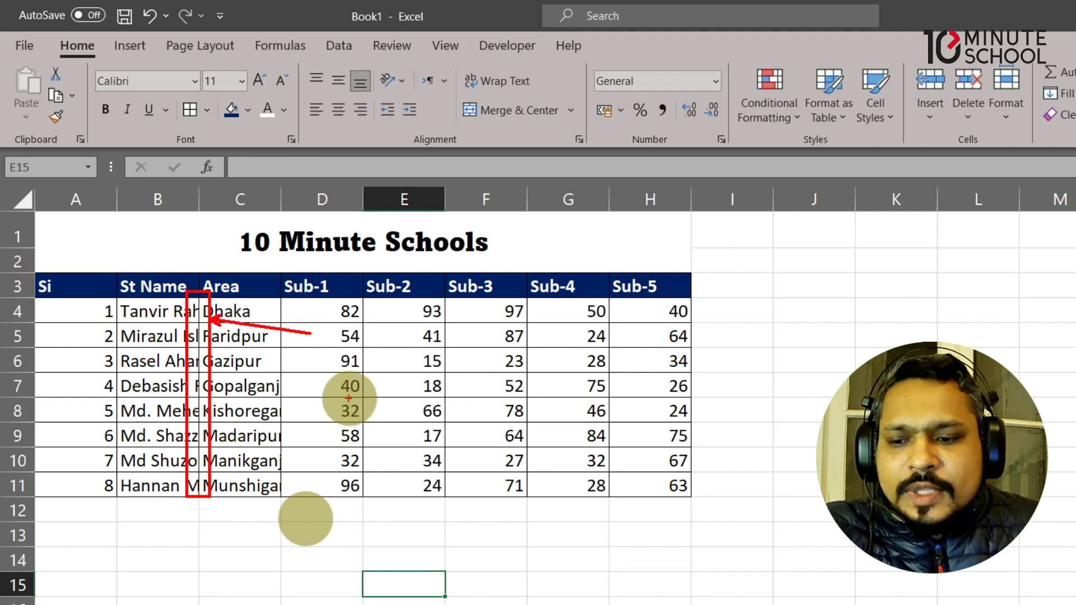
{"action": "key", "text": "Escape"}
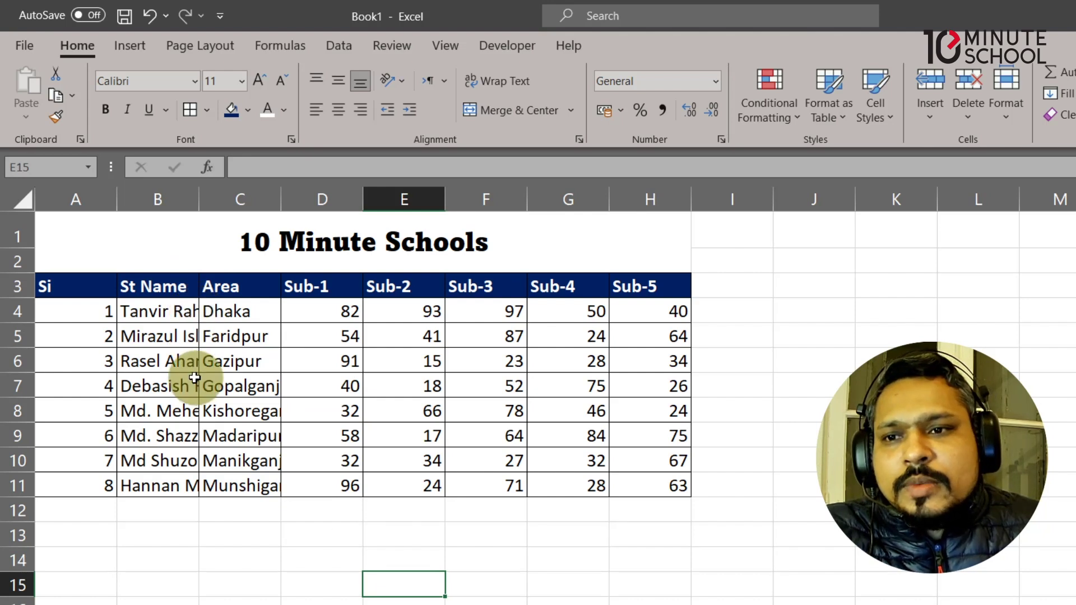
{"action": "left_click", "coordinate": [174, 190]}
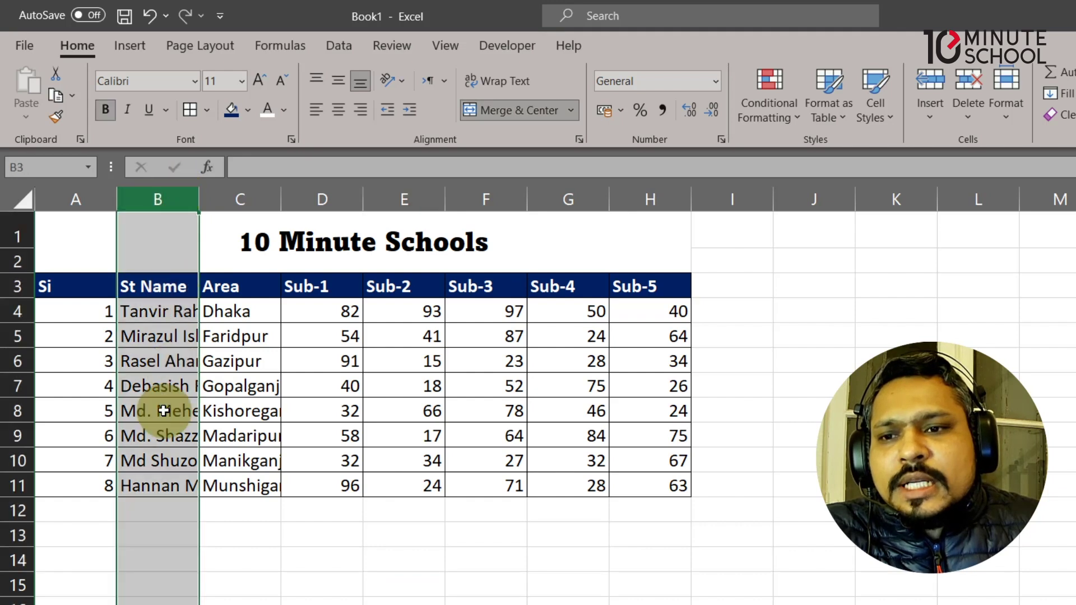
{"action": "left_click_drag", "start_coordinate": [200, 197], "coordinate": [264, 198]}
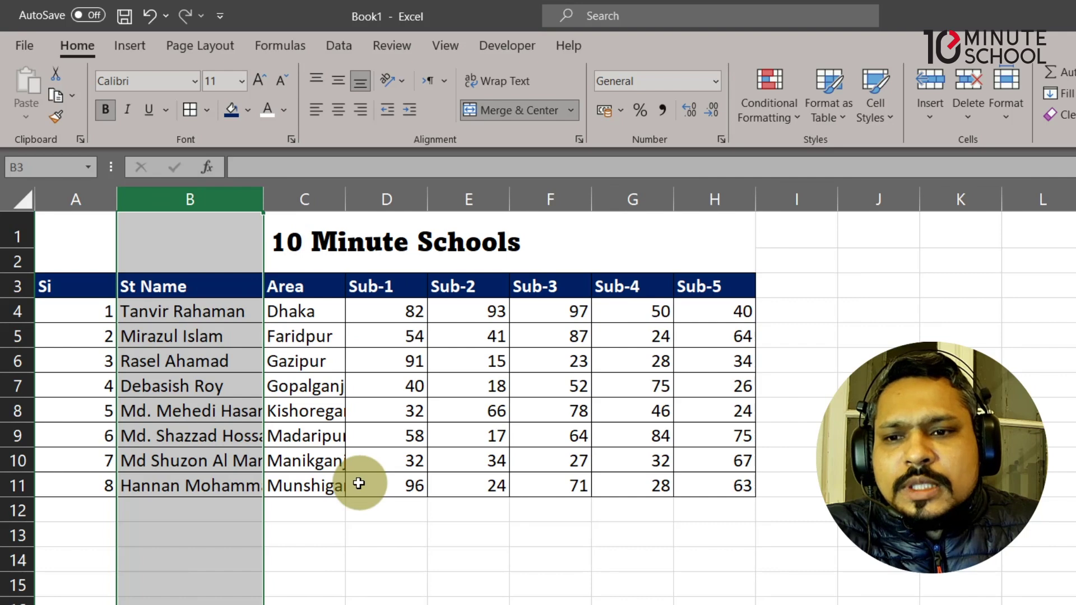
{"action": "left_click", "coordinate": [295, 485]}
{"action": "left_click", "coordinate": [252, 197]}
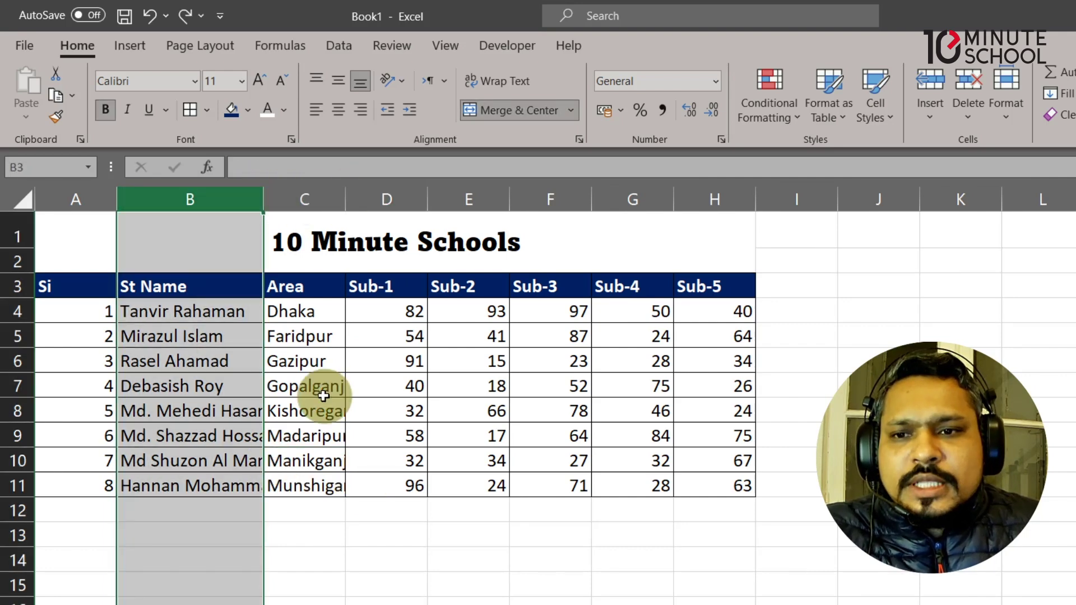
Step: AutoFit the widths of columns A through H to their contents
{"action": "left_click_drag", "start_coordinate": [89, 199], "coordinate": [696, 217]}
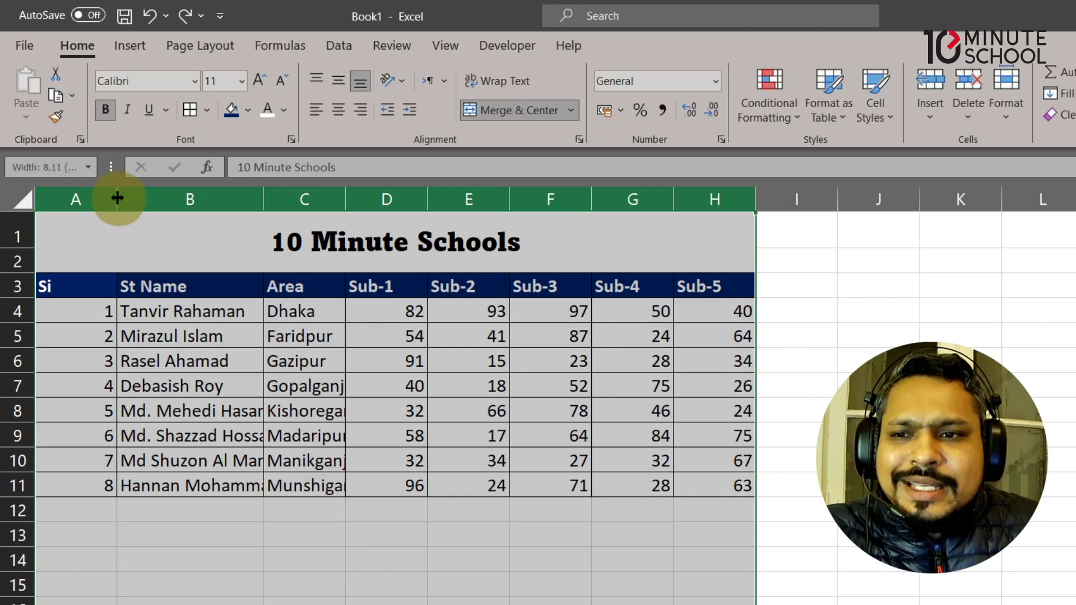
{"action": "double_click", "coordinate": [117, 198]}
{"action": "left_click", "coordinate": [241, 387]}
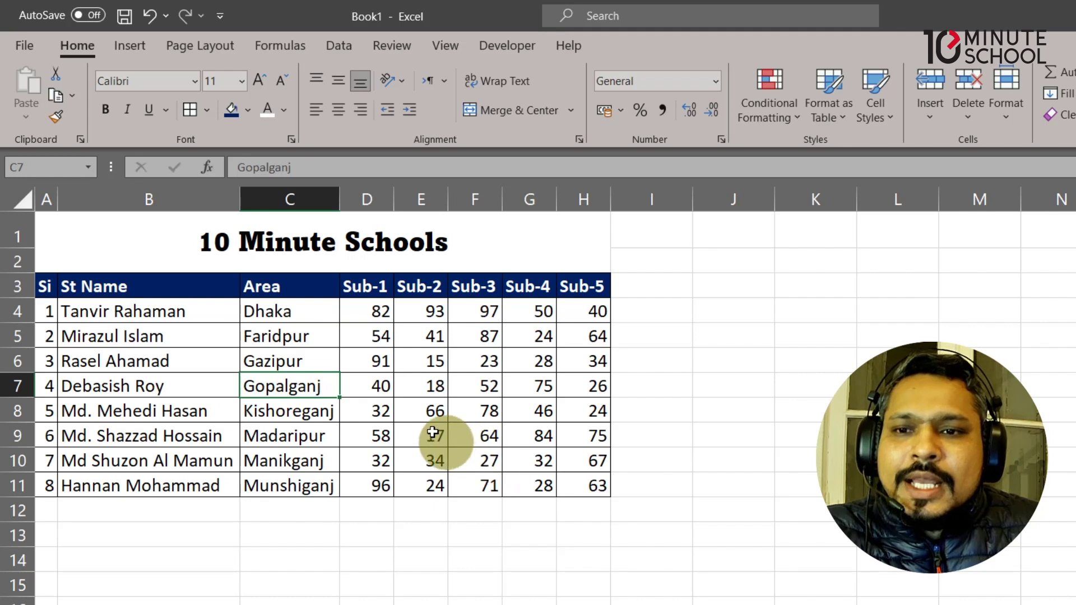
{"action": "left_click_drag", "start_coordinate": [365, 289], "coordinate": [574, 289]}
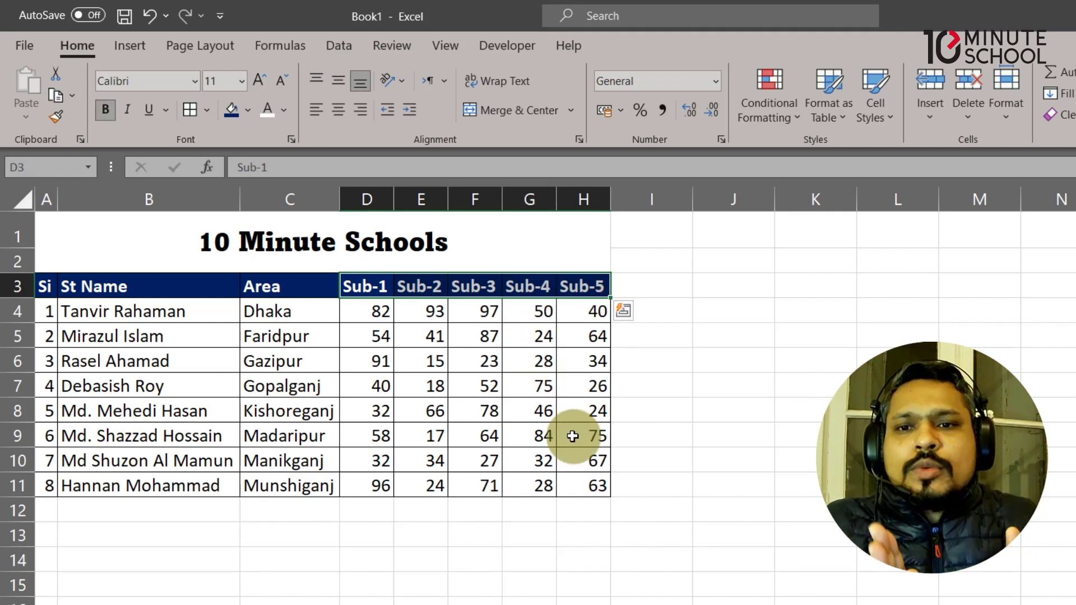
Step: Rotate the Sub-1 to Sub-5 headers to read upward, then try angling them counterclockwise
{"action": "left_click_drag", "start_coordinate": [370, 287], "coordinate": [566, 287]}
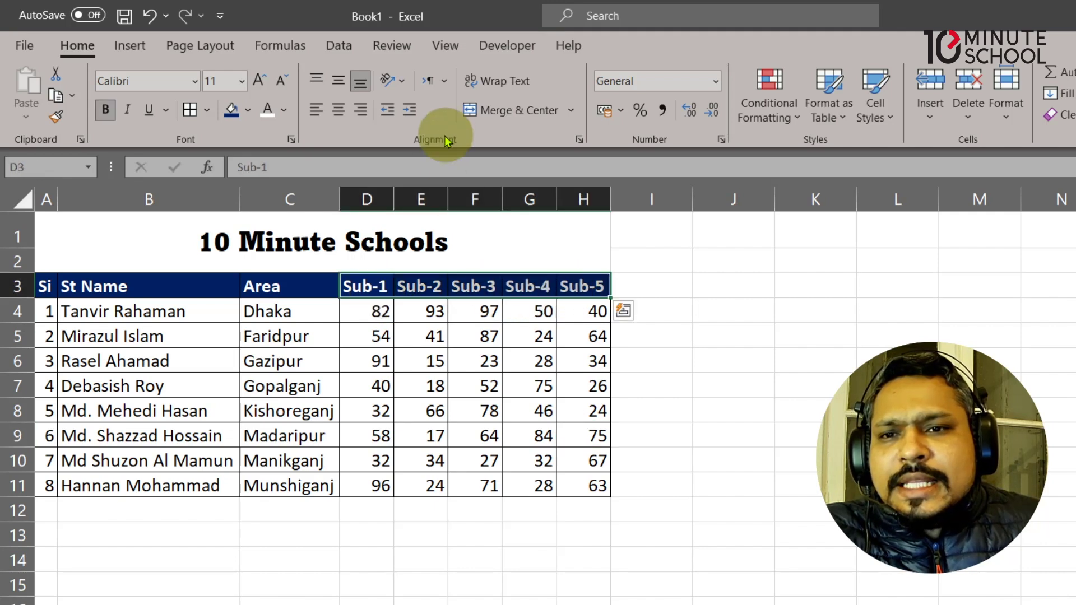
{"action": "left_click", "coordinate": [399, 83]}
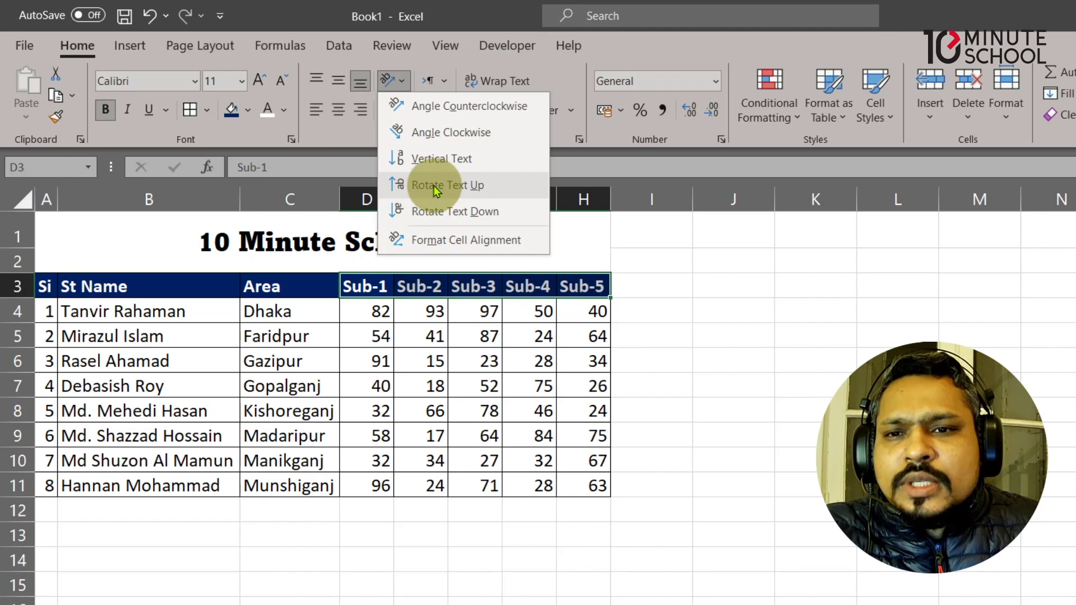
{"action": "left_click", "coordinate": [434, 186]}
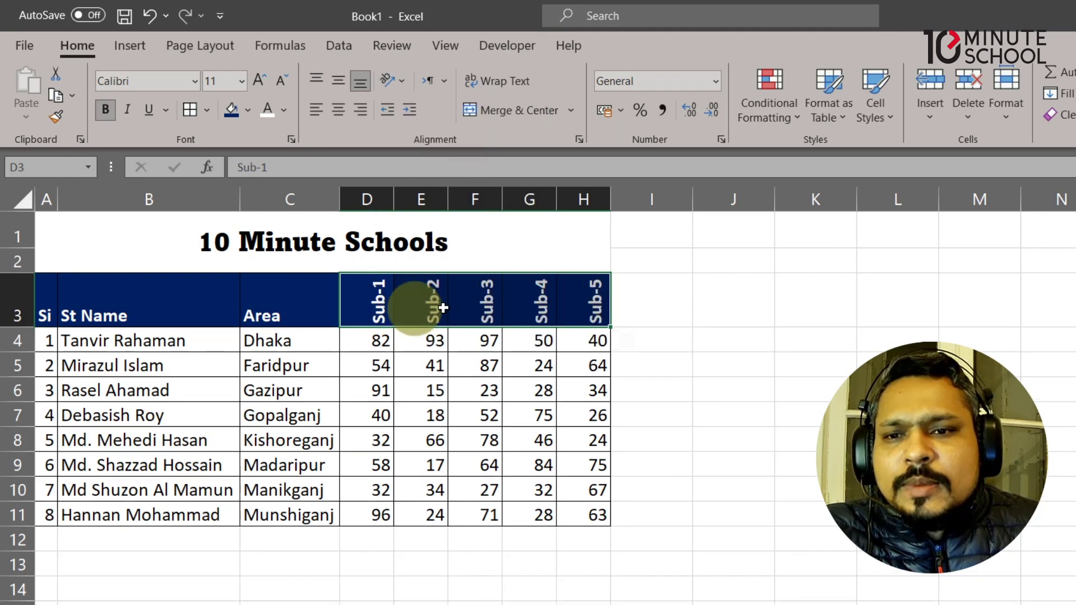
{"action": "left_click", "coordinate": [406, 82]}
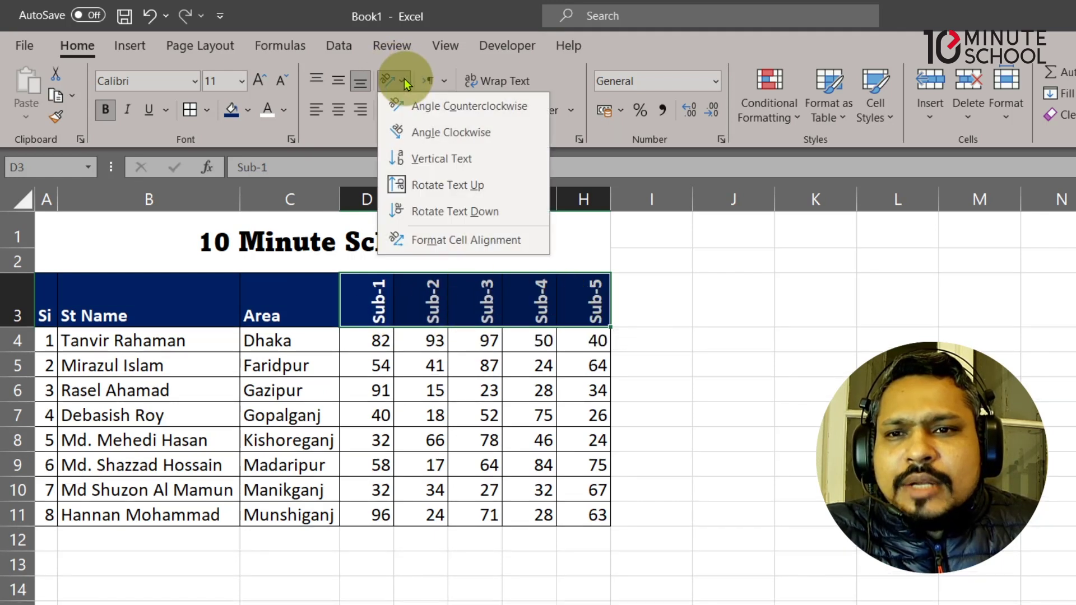
{"action": "left_click", "coordinate": [429, 107]}
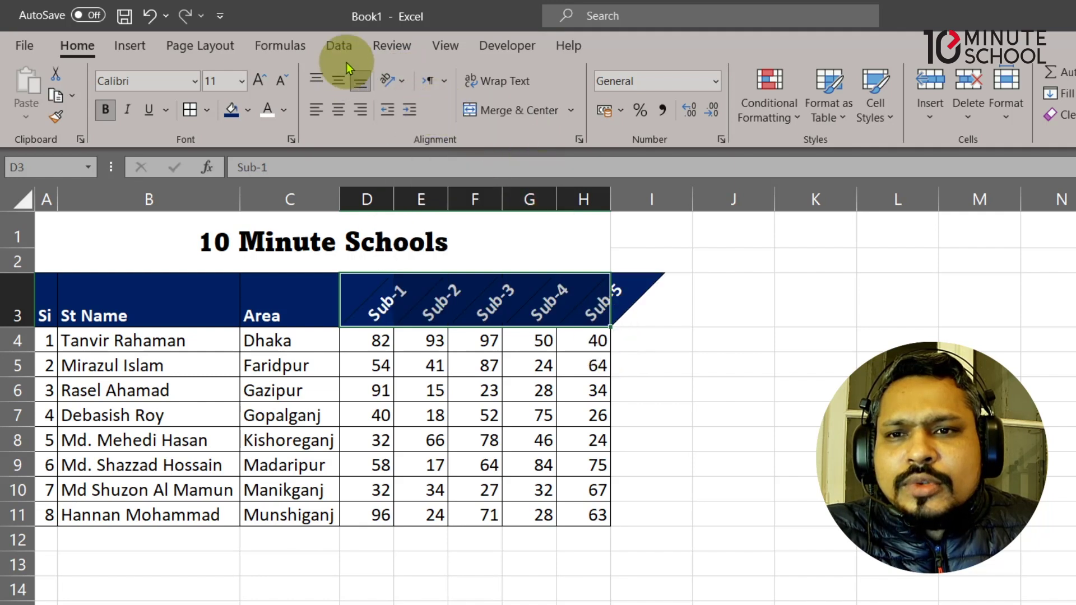
{"action": "left_click", "coordinate": [387, 80]}
{"action": "left_click", "coordinate": [437, 171]}
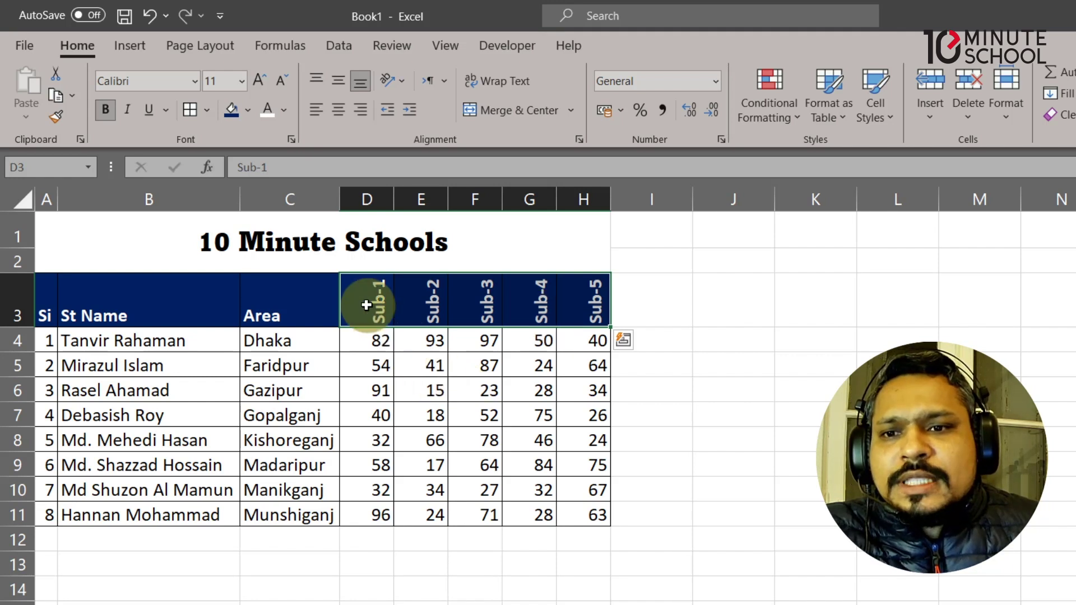
Step: Stack the Sub-1 to Sub-5 headers as vertical text, then rotate them to read downward
{"action": "left_click_drag", "start_coordinate": [365, 300], "coordinate": [582, 317]}
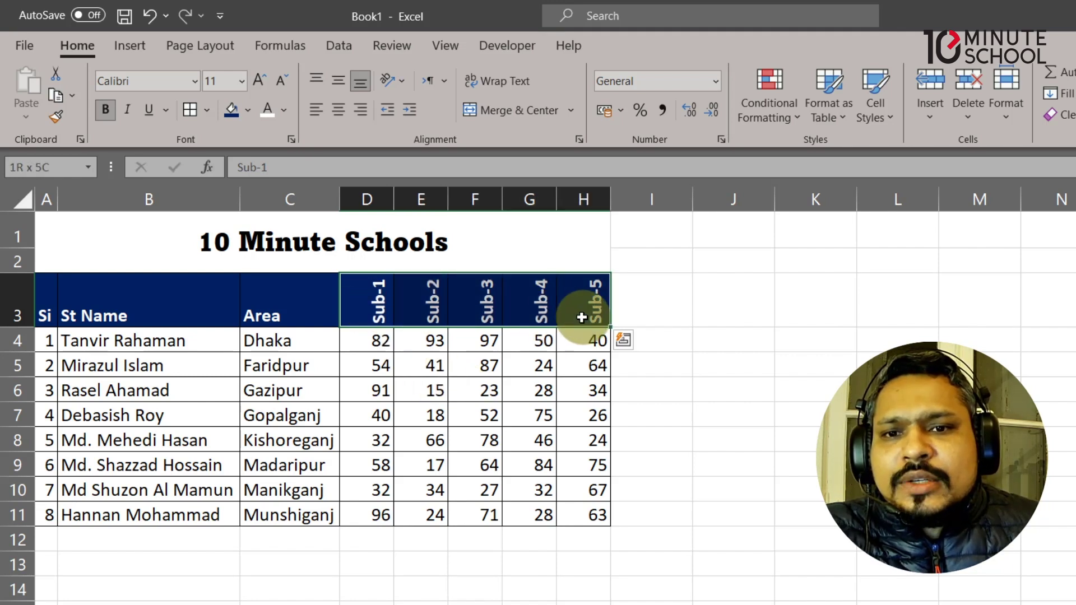
{"action": "left_click", "coordinate": [402, 83]}
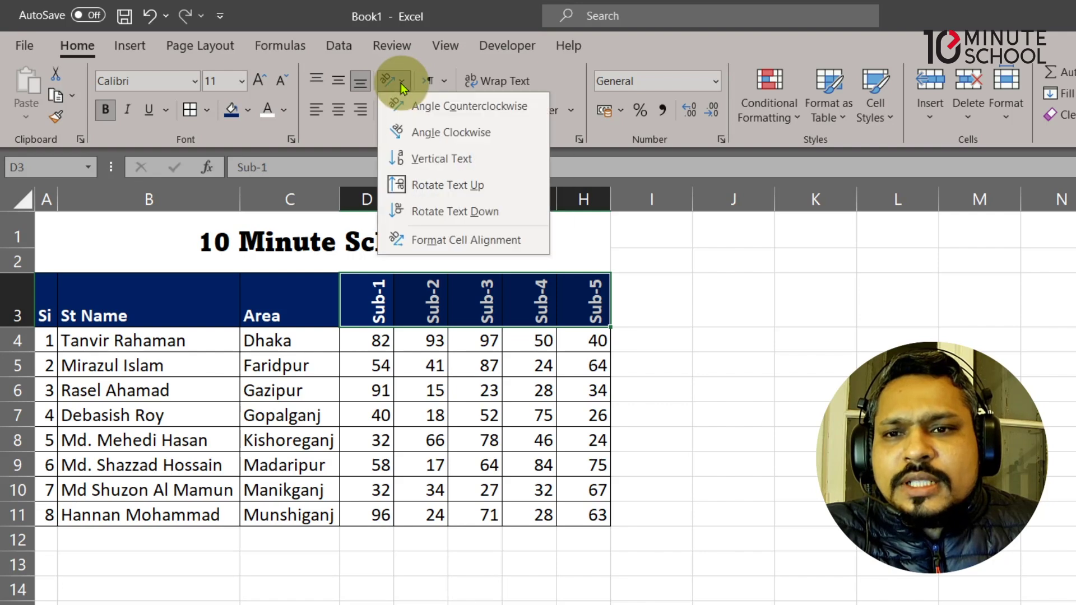
{"action": "left_click", "coordinate": [416, 160]}
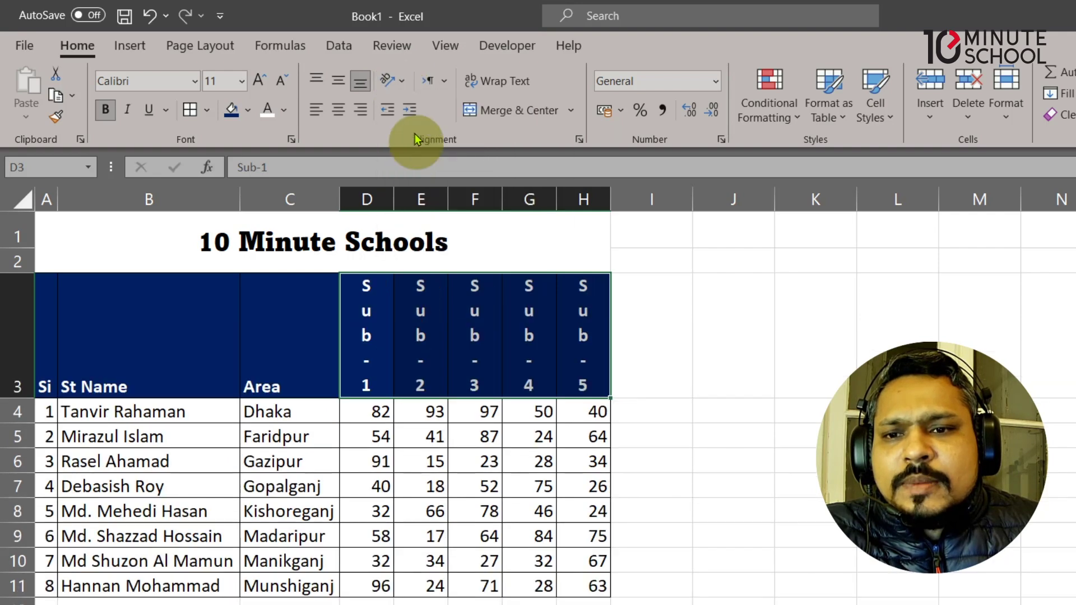
{"action": "left_click", "coordinate": [402, 83]}
{"action": "left_click", "coordinate": [448, 215]}
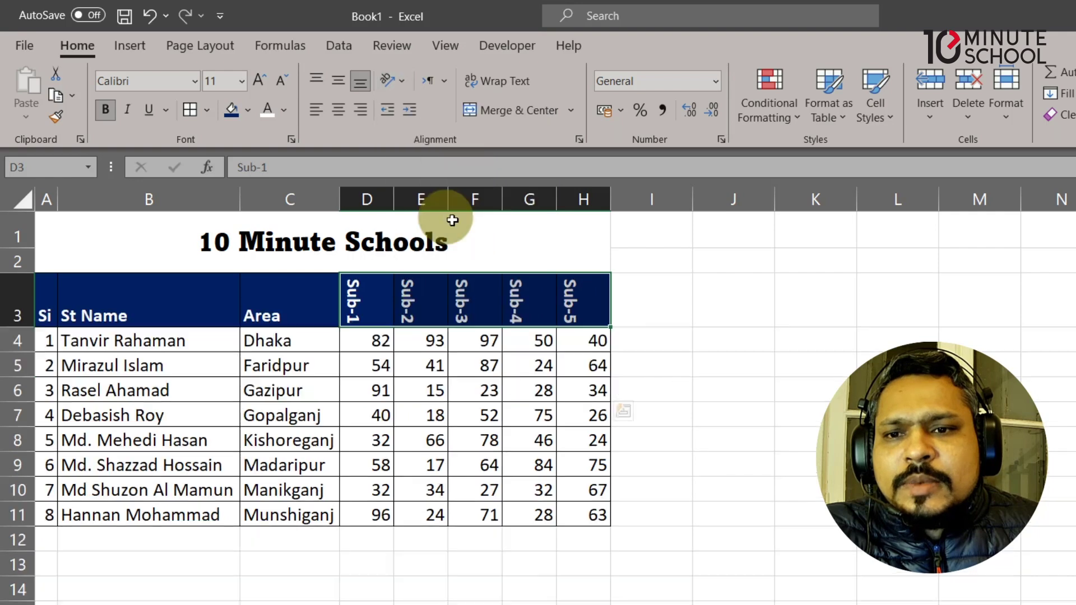
{"action": "left_click", "coordinate": [473, 415]}
{"action": "left_click_drag", "start_coordinate": [389, 297], "coordinate": [588, 295]}
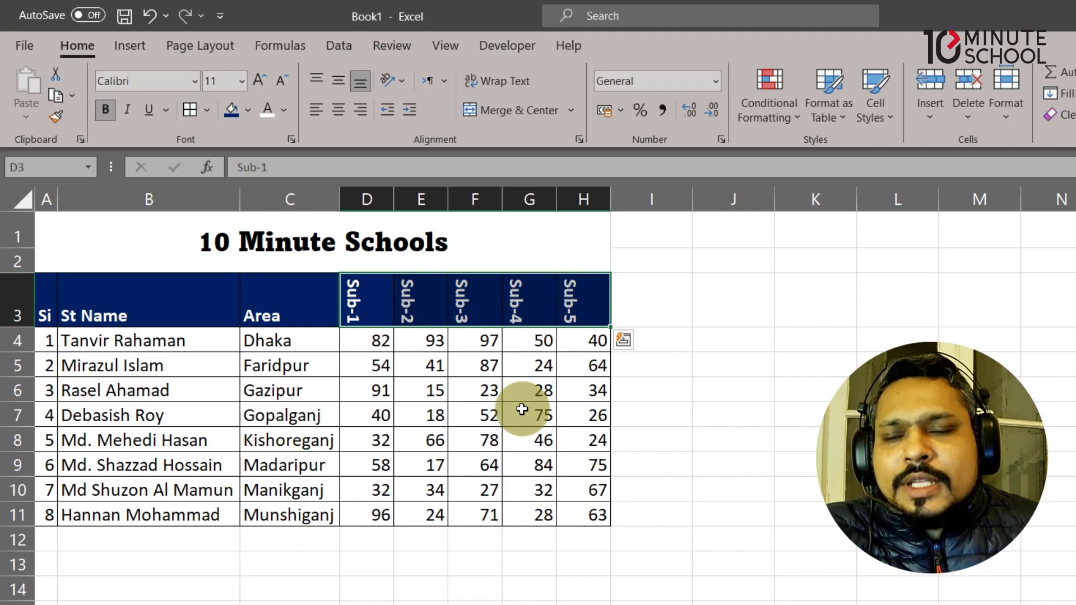
{"action": "left_click", "coordinate": [401, 84]}
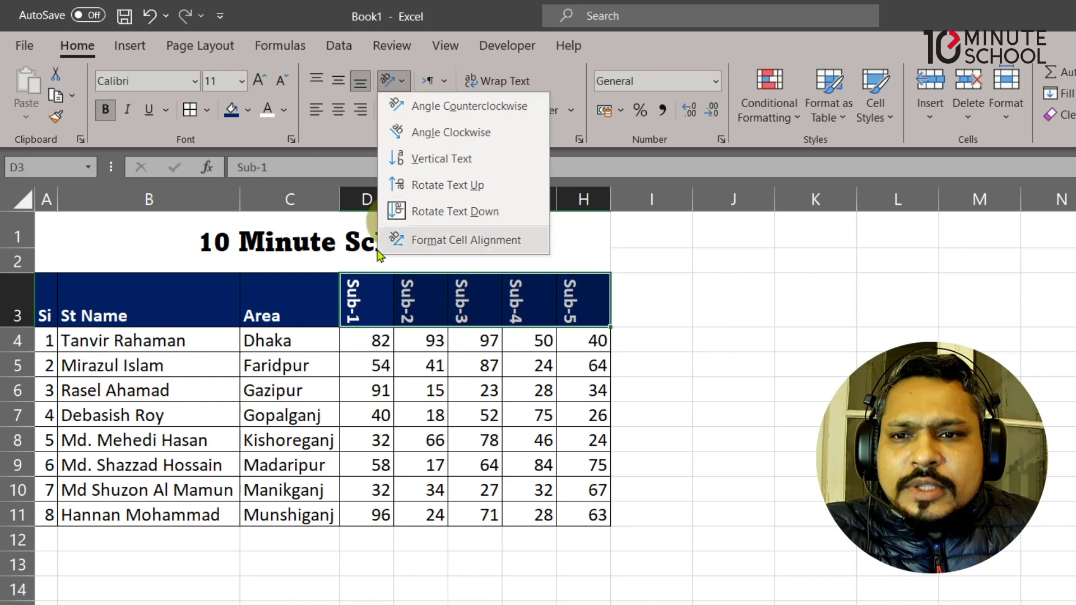
Step: Set the Sub-1 to Sub-5 header orientation to 0 degrees in Format Cells
{"action": "left_click", "coordinate": [443, 242]}
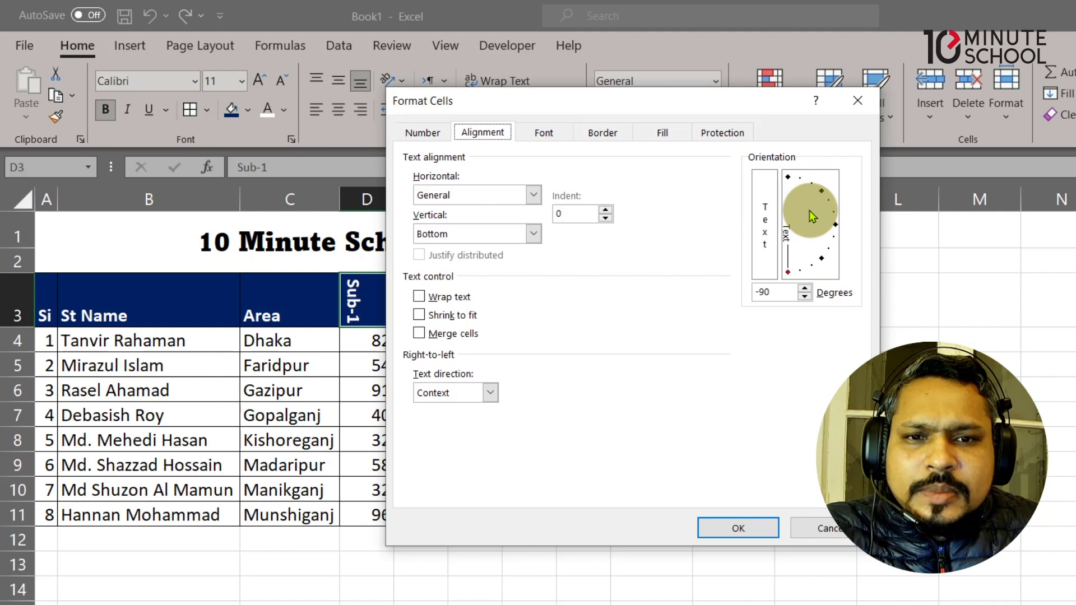
{"action": "left_click", "coordinate": [835, 227]}
{"action": "left_click", "coordinate": [781, 293]}
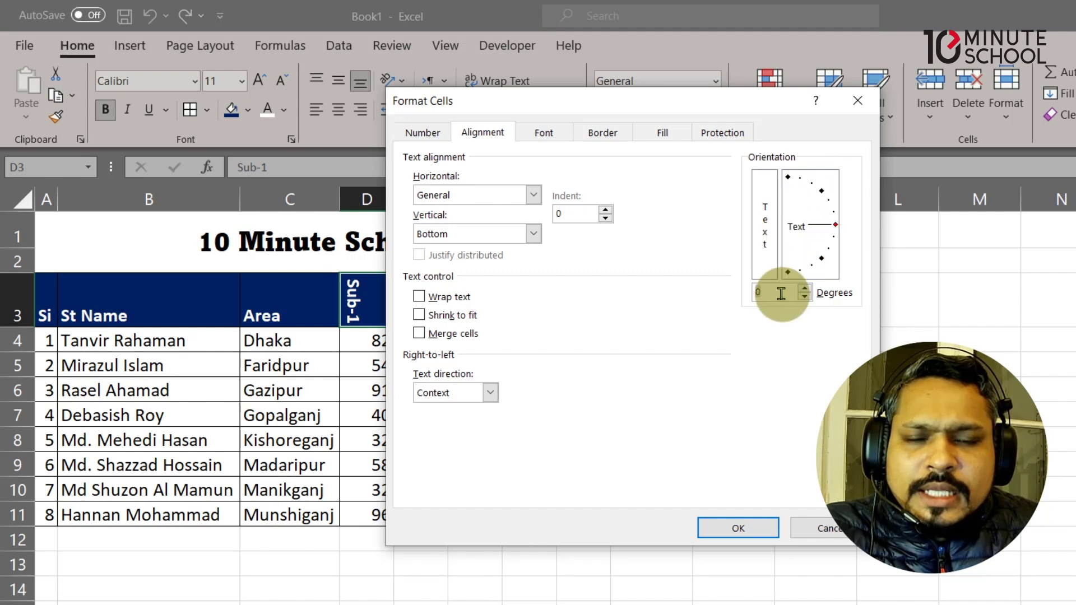
{"action": "left_click", "coordinate": [731, 528]}
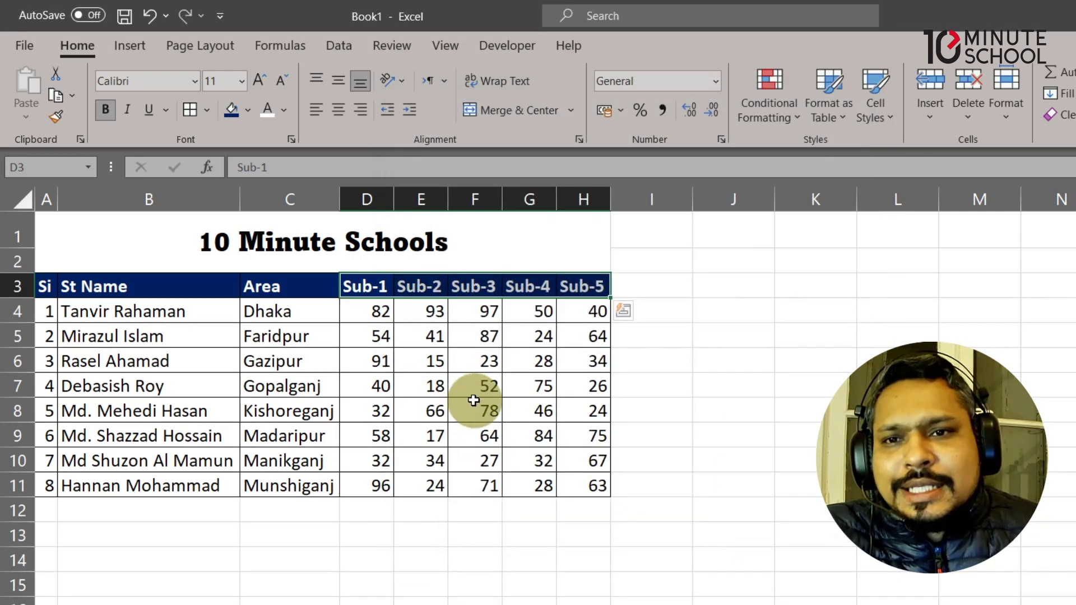
{"action": "left_click", "coordinate": [475, 412]}
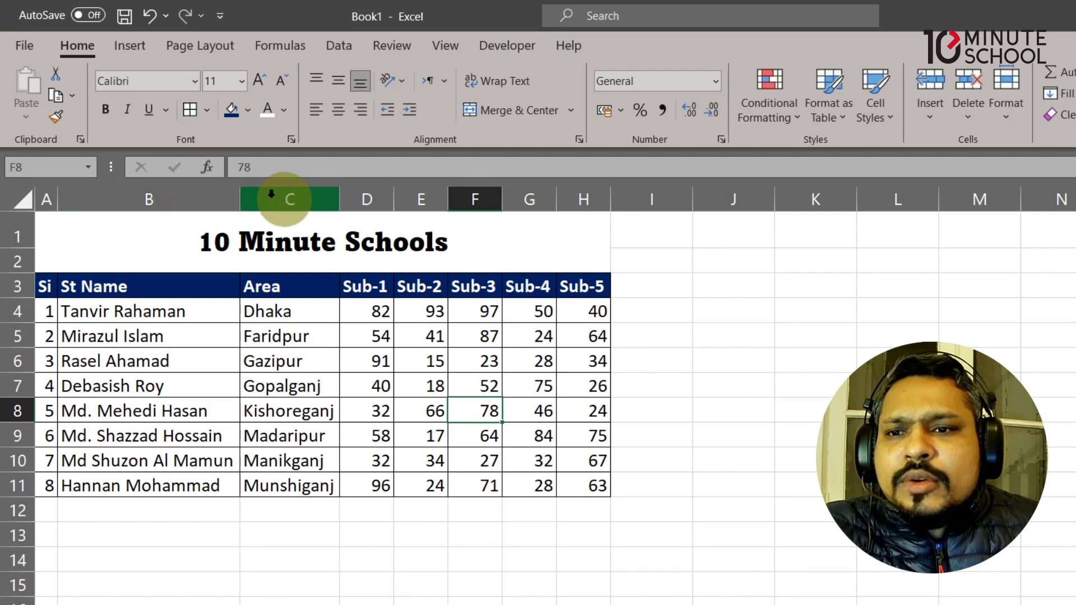
Step: Widen the St Name column and centre the row 3 headers and the student names
{"action": "left_click_drag", "start_coordinate": [240, 199], "coordinate": [306, 203]}
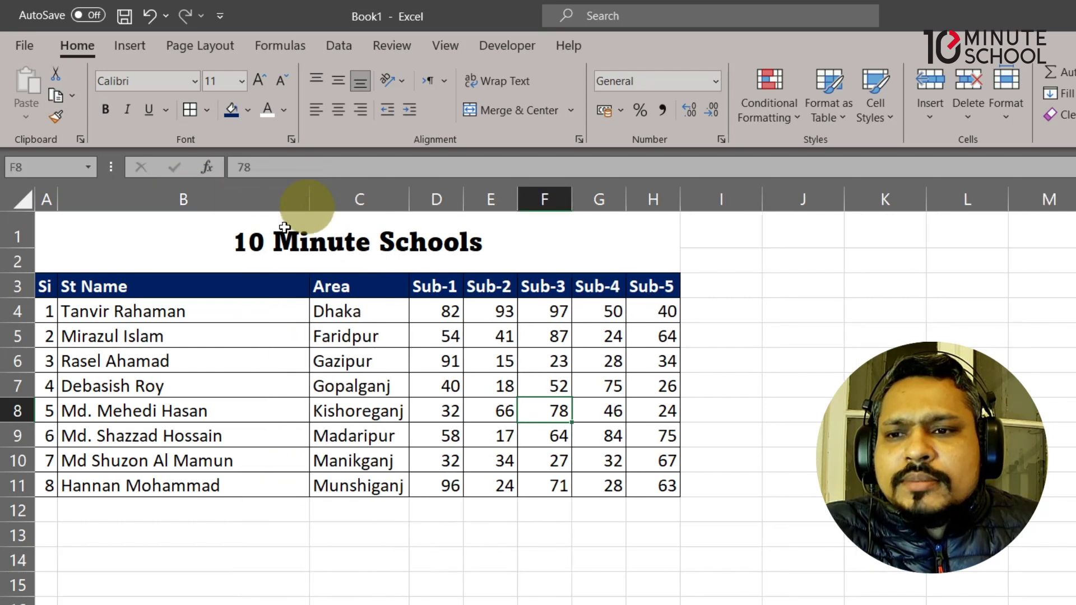
{"action": "left_click_drag", "start_coordinate": [46, 286], "coordinate": [653, 286]}
{"action": "left_click", "coordinate": [338, 110]}
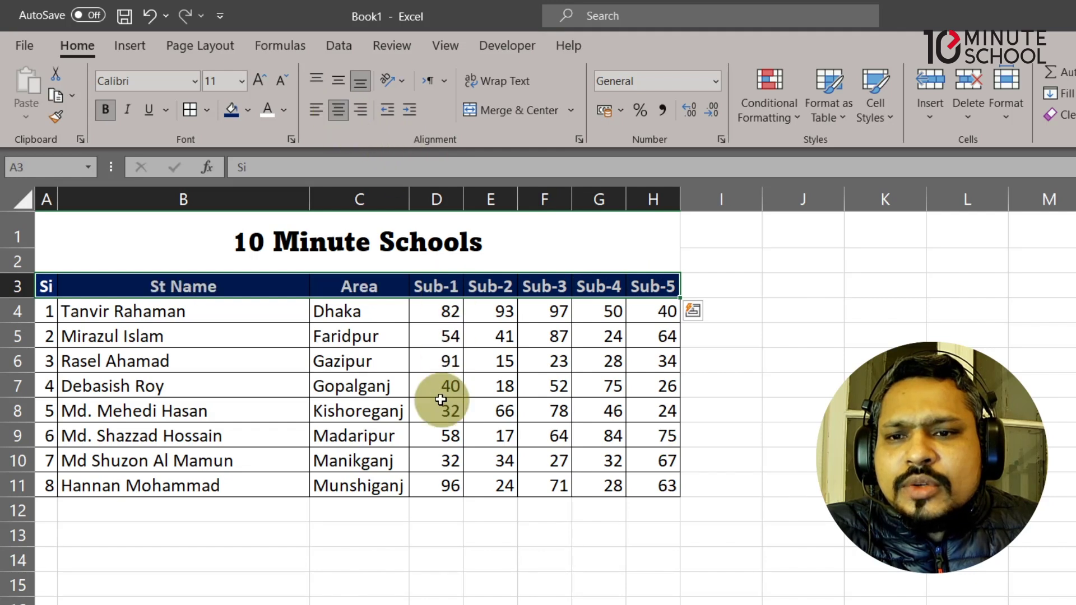
{"action": "left_click", "coordinate": [227, 409]}
{"action": "left_click_drag", "start_coordinate": [224, 312], "coordinate": [250, 475]}
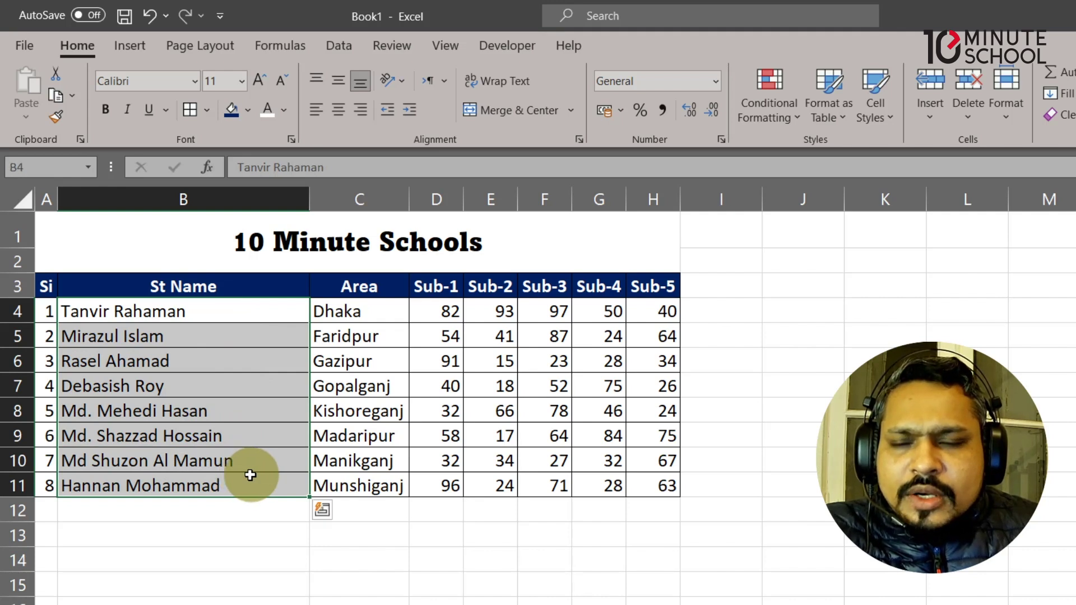
{"action": "left_click_drag", "start_coordinate": [187, 314], "coordinate": [211, 483]}
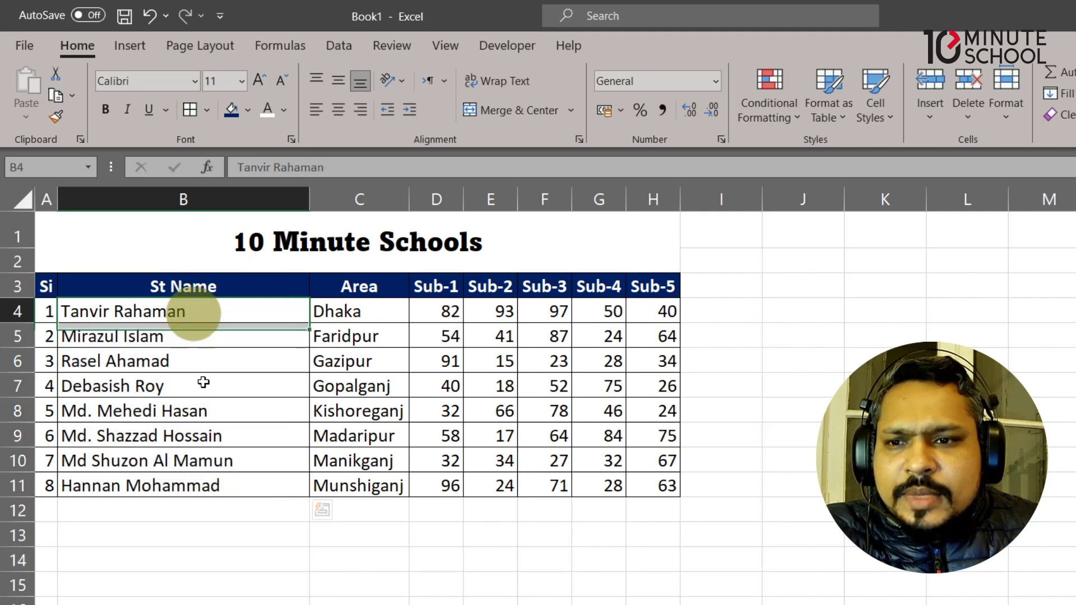
{"action": "left_click", "coordinate": [339, 110]}
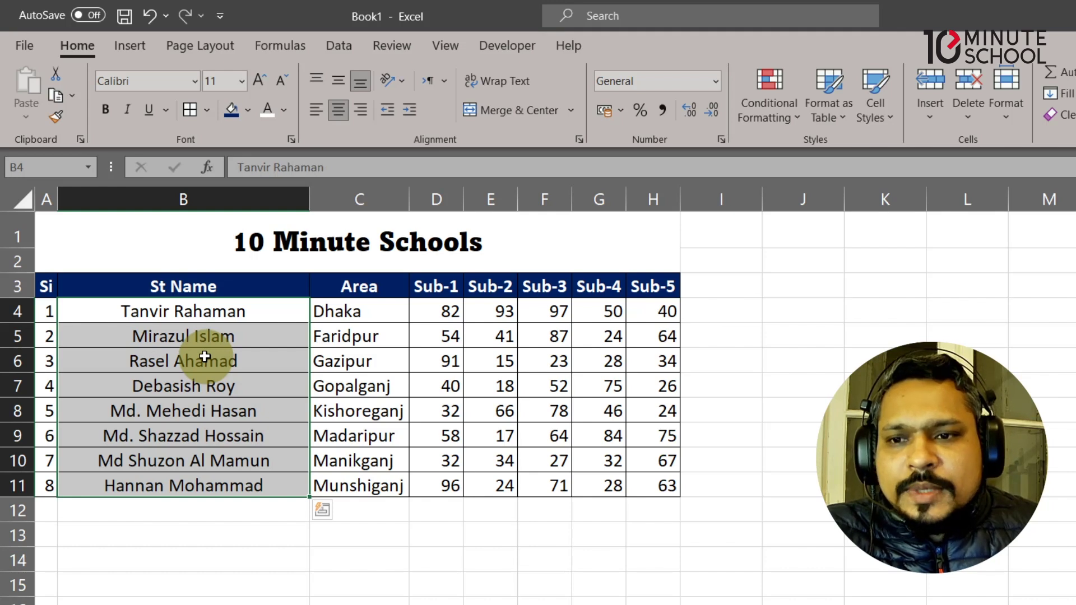
Step: Left-align the student names in B4:B11 and increase their indent five times
{"action": "mouse_move", "coordinate": [224, 317]}
{"action": "left_mouse_down"}
{"action": "mouse_move", "coordinate": [240, 444]}
{"action": "mouse_move", "coordinate": [224, 486]}
{"action": "left_mouse_up"}
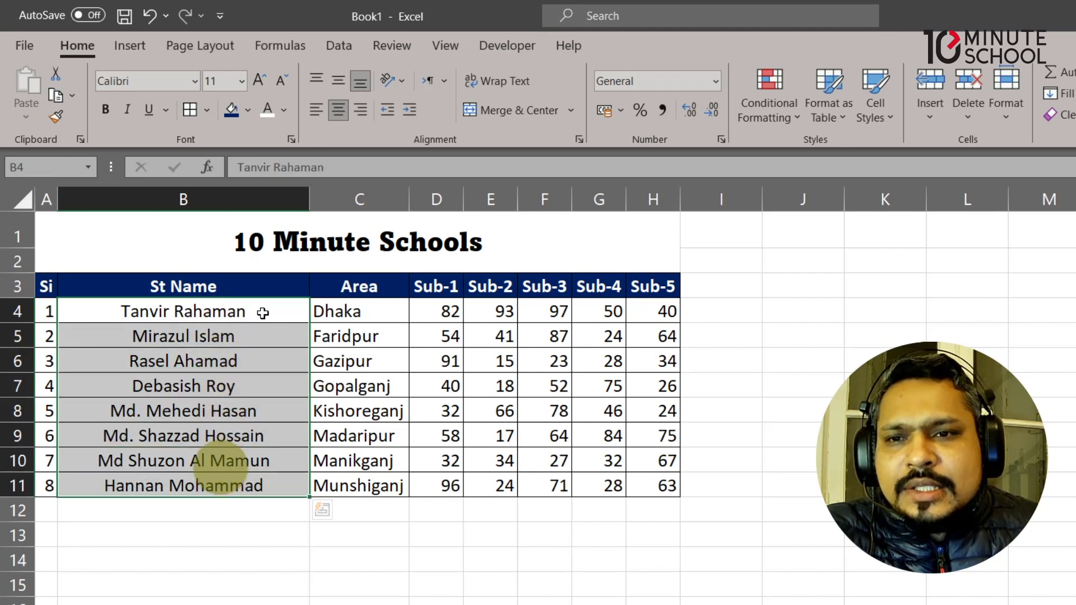
{"action": "left_click", "coordinate": [316, 110]}
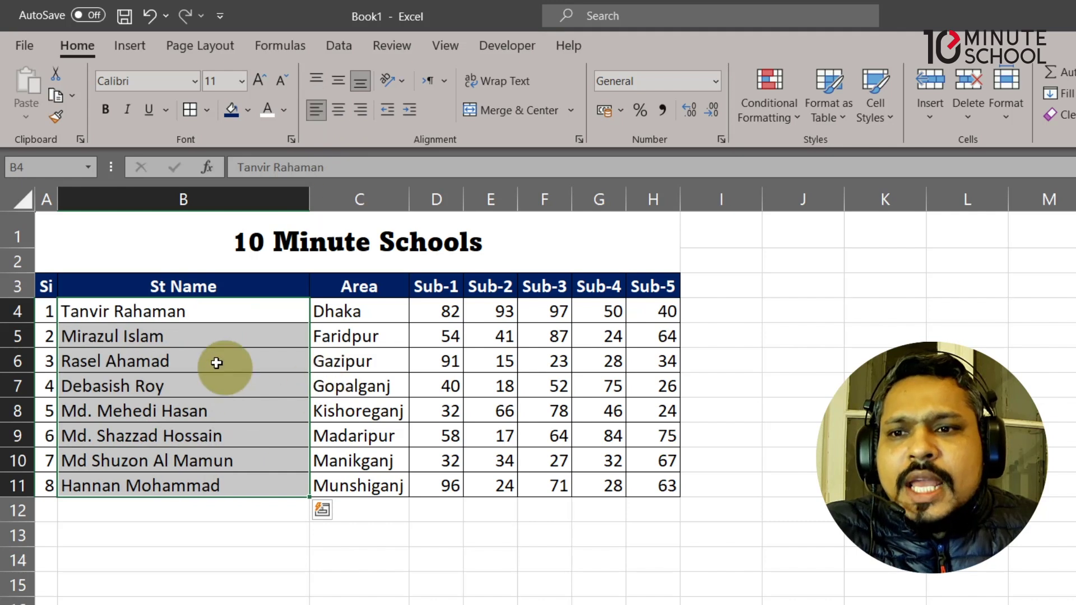
{"action": "left_click_drag", "start_coordinate": [204, 312], "coordinate": [185, 483]}
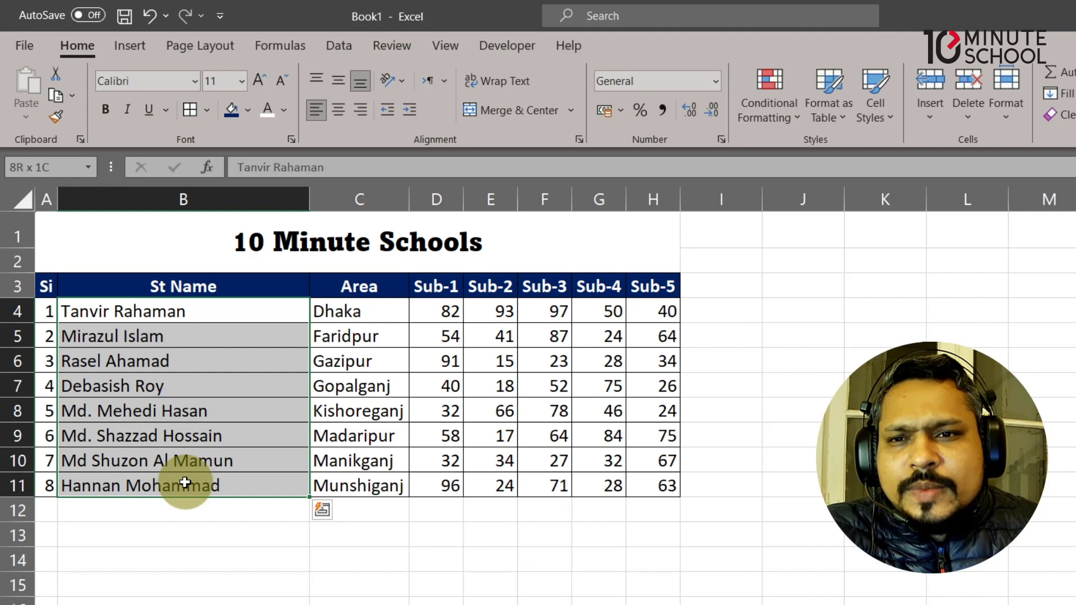
{"action": "left_click", "coordinate": [406, 113]}
{"action": "left_click", "coordinate": [405, 113]}
{"action": "left_click", "coordinate": [406, 113]}
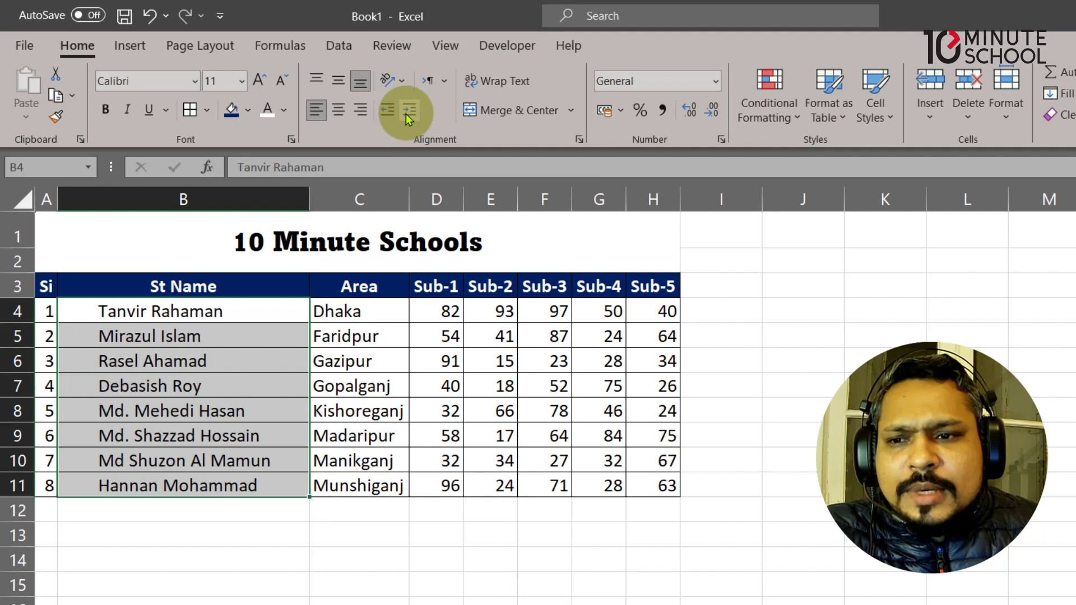
{"action": "left_click", "coordinate": [405, 113]}
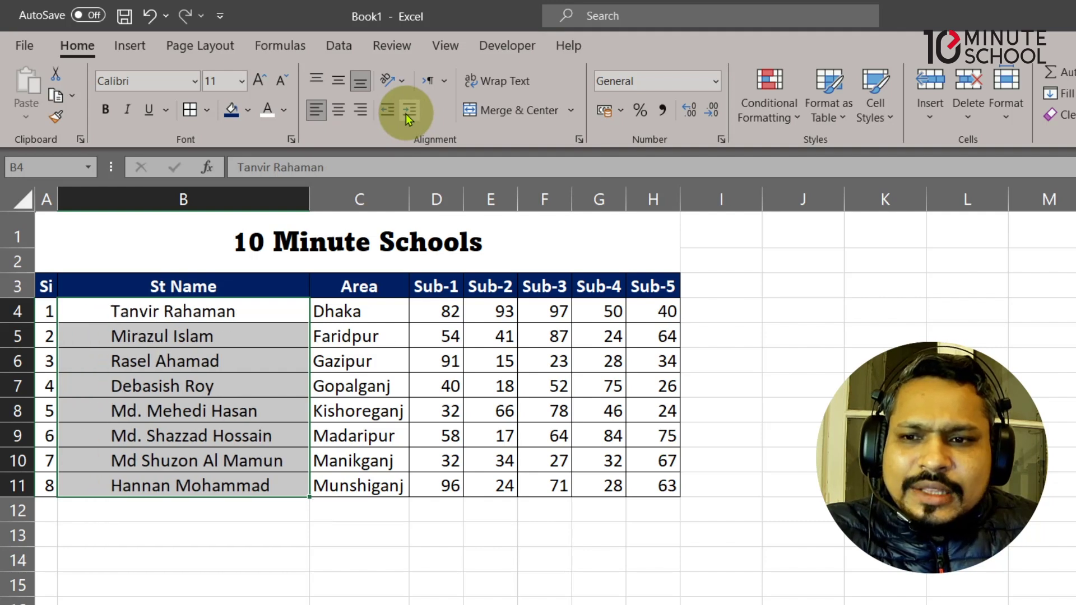
{"action": "left_click", "coordinate": [406, 113]}
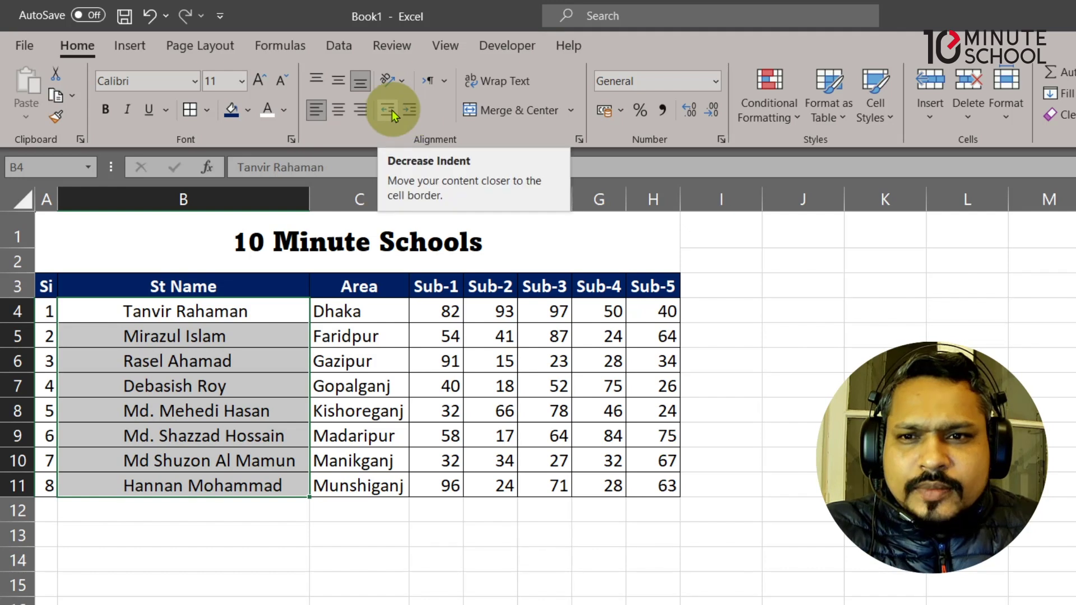
Step: Decrease the names' indent five times until they sit flush with the cell edge
{"action": "left_click", "coordinate": [389, 109]}
{"action": "left_click", "coordinate": [389, 109]}
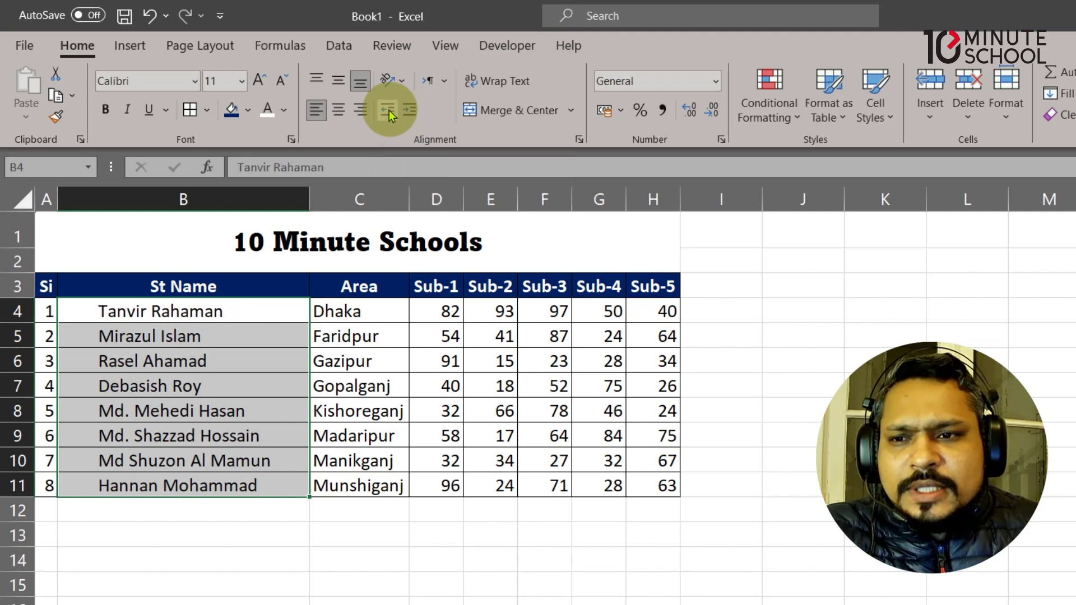
{"action": "left_click", "coordinate": [389, 110]}
{"action": "left_click", "coordinate": [389, 110]}
{"action": "left_click", "coordinate": [389, 110]}
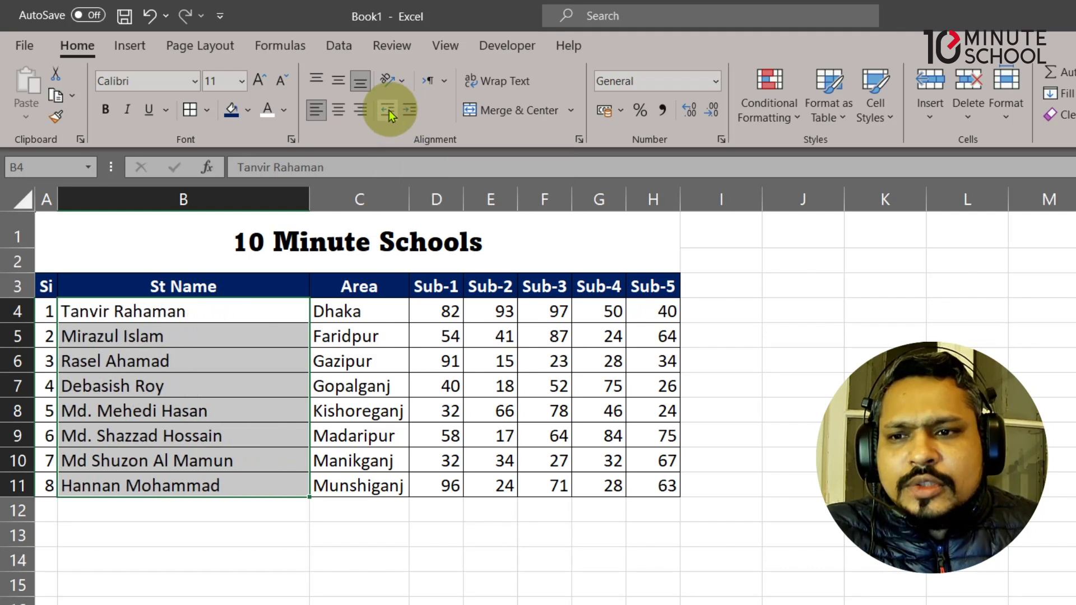
{"action": "left_click_drag", "start_coordinate": [47, 286], "coordinate": [639, 283]}
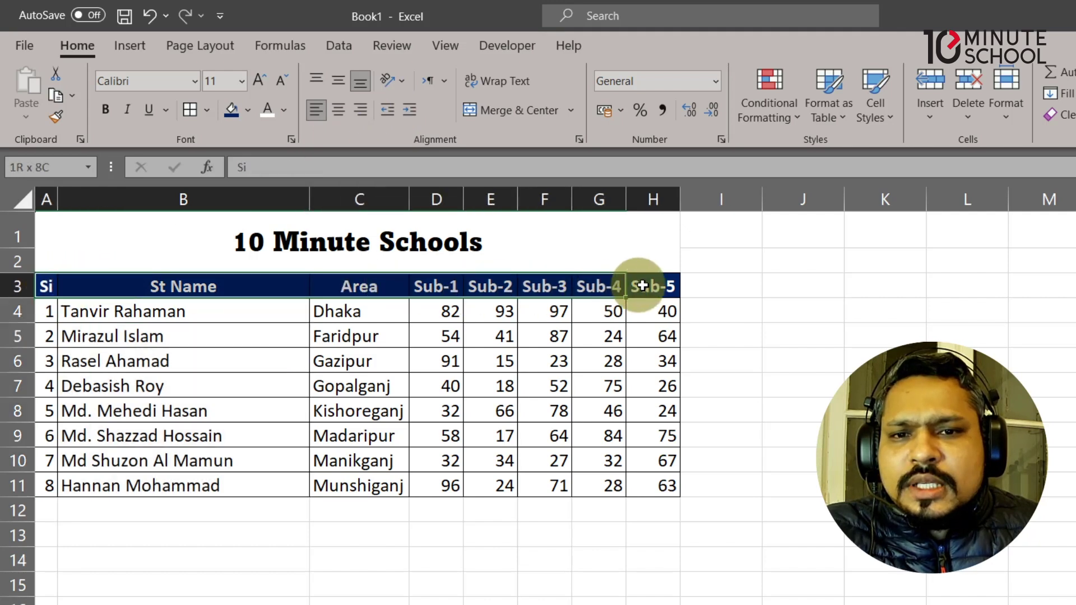
Step: Left-align the header row labels and narrow column B so the names get cut off
{"action": "left_click", "coordinate": [317, 110]}
{"action": "left_click_drag", "start_coordinate": [233, 312], "coordinate": [217, 477]}
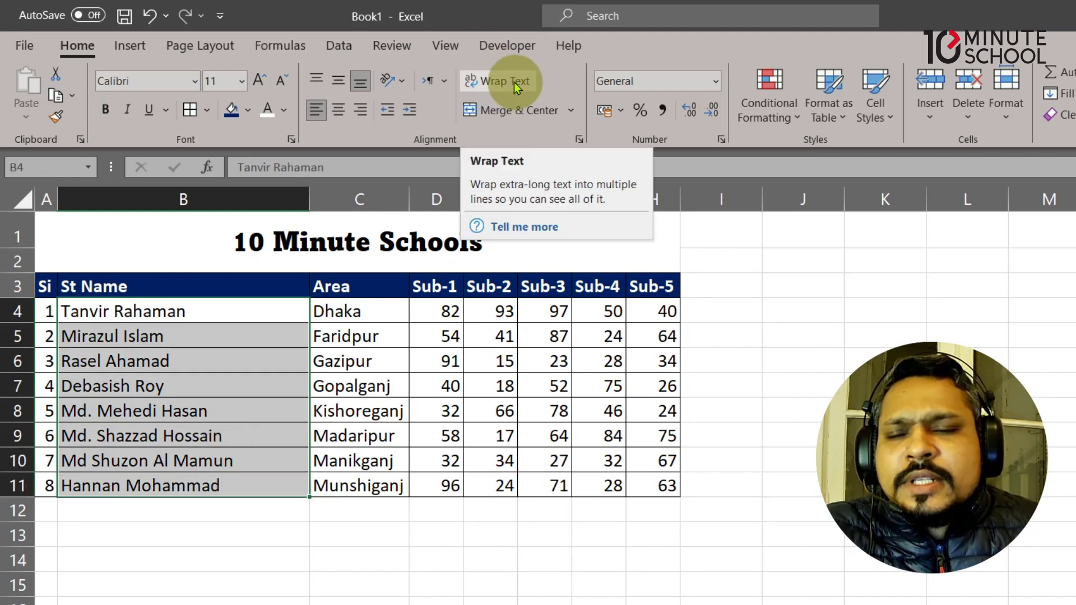
{"action": "left_click", "coordinate": [233, 412]}
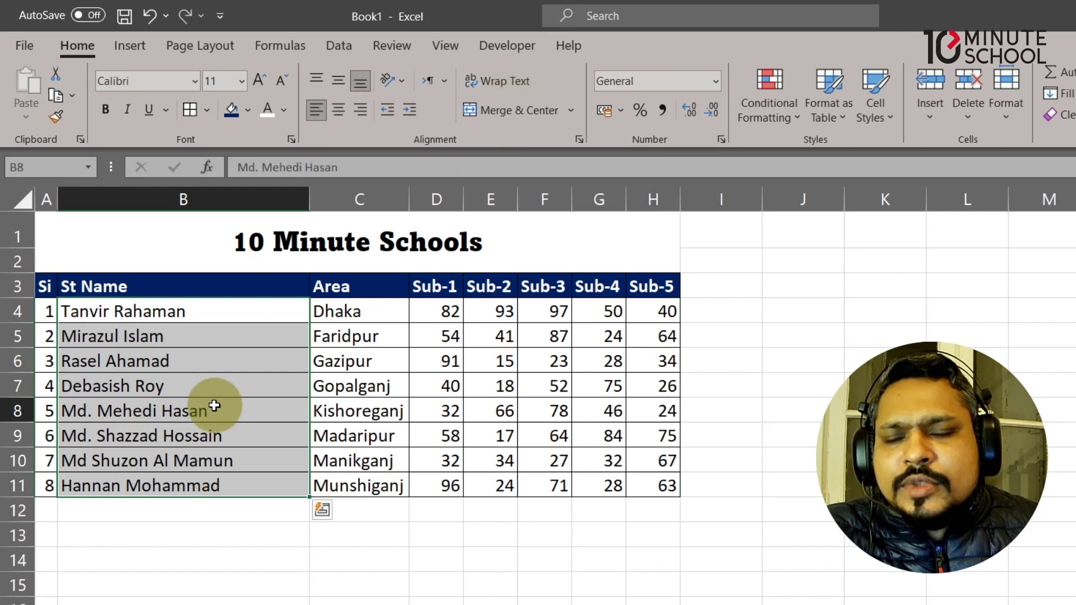
{"action": "left_click_drag", "start_coordinate": [309, 200], "coordinate": [162, 215]}
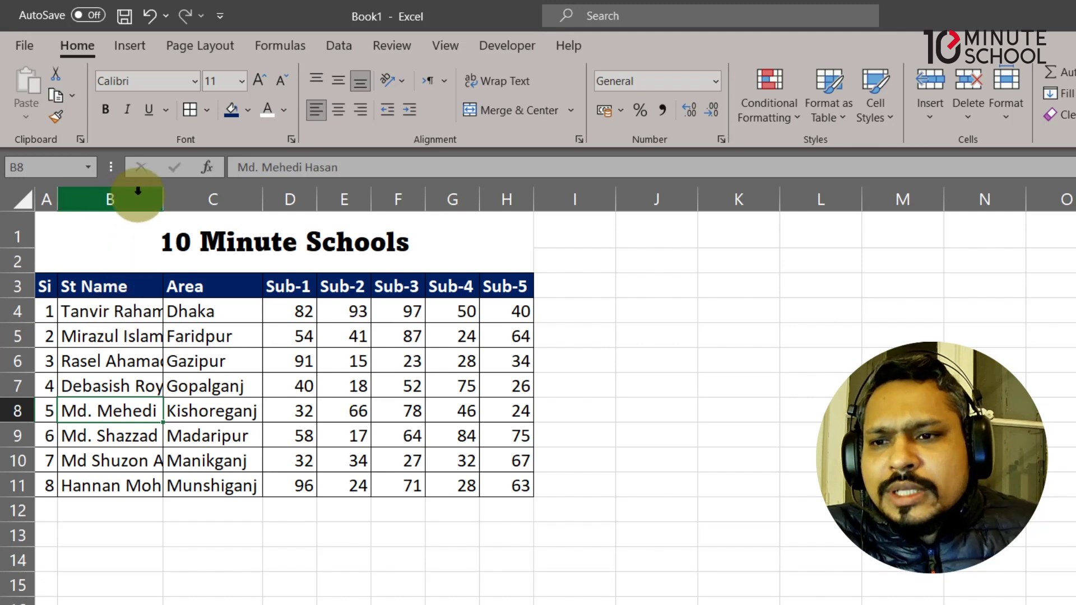
Step: Wrap the names in B4:B11, then unwrap them and widen column B
{"action": "left_click_drag", "start_coordinate": [129, 311], "coordinate": [113, 479]}
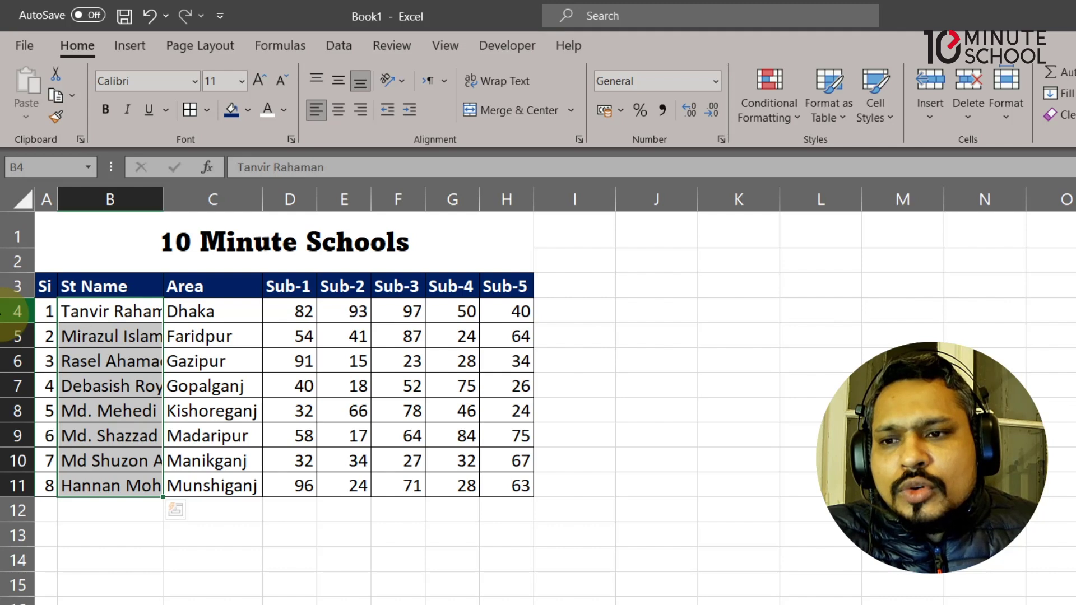
{"action": "left_click_drag", "start_coordinate": [123, 310], "coordinate": [116, 483]}
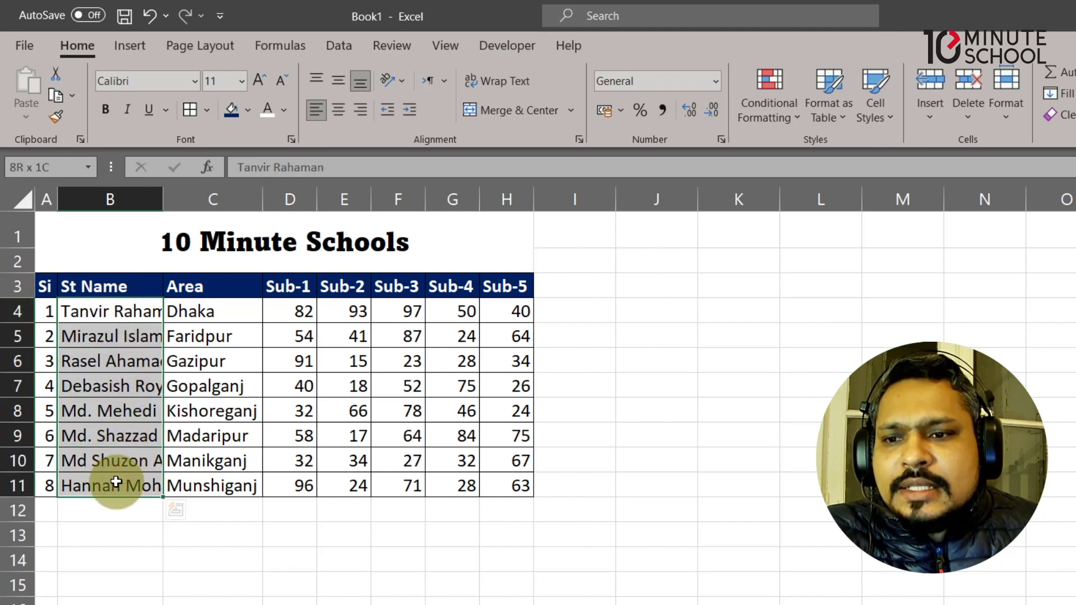
{"action": "left_click", "coordinate": [472, 79]}
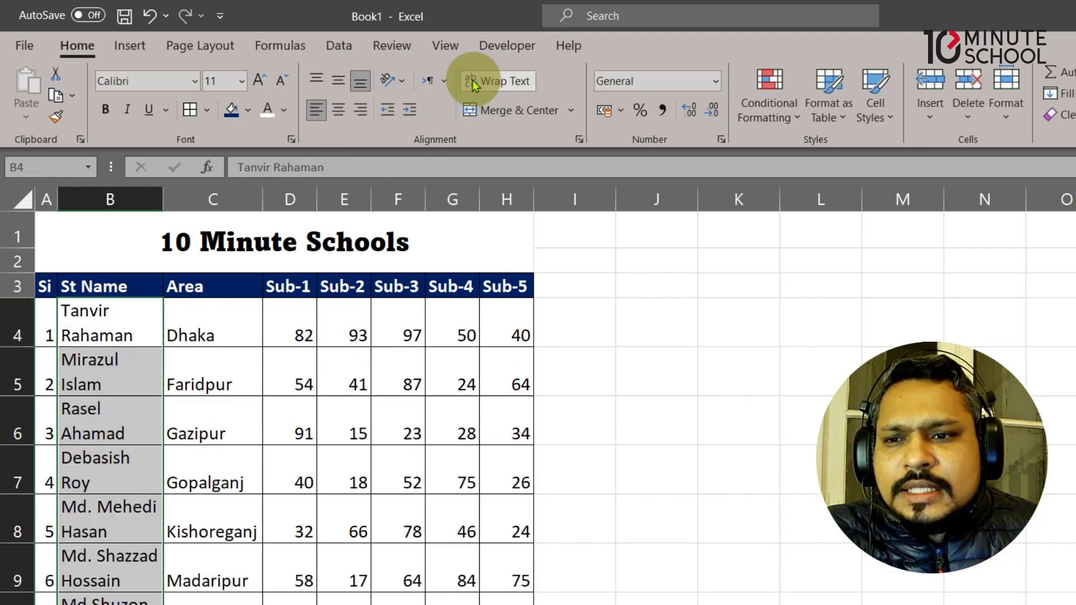
{"action": "left_click", "coordinate": [133, 362]}
{"action": "left_click", "coordinate": [137, 325]}
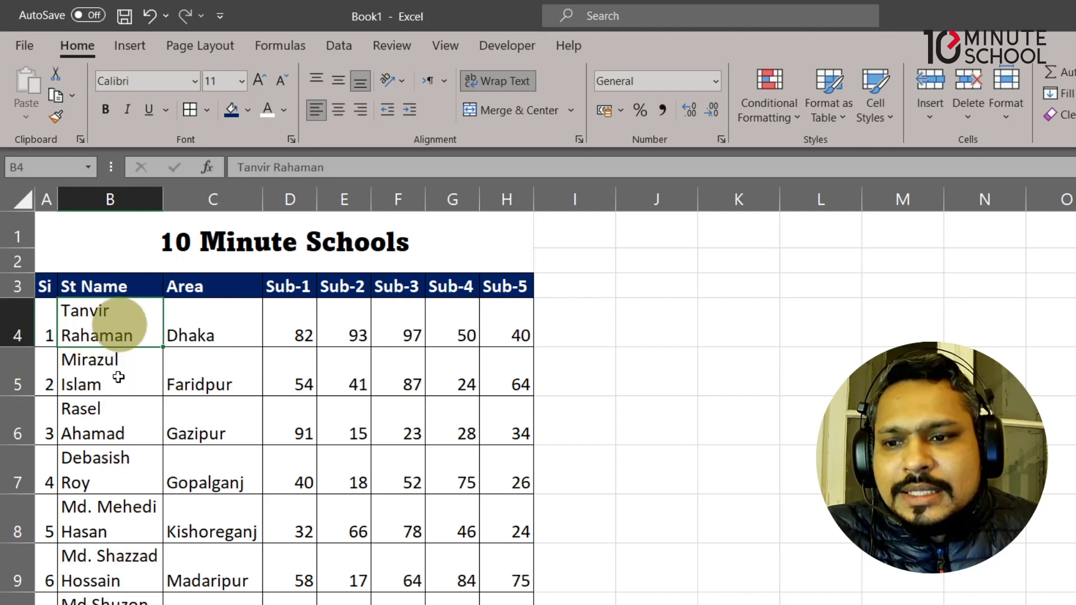
{"action": "left_click_drag", "start_coordinate": [120, 319], "coordinate": [112, 604]}
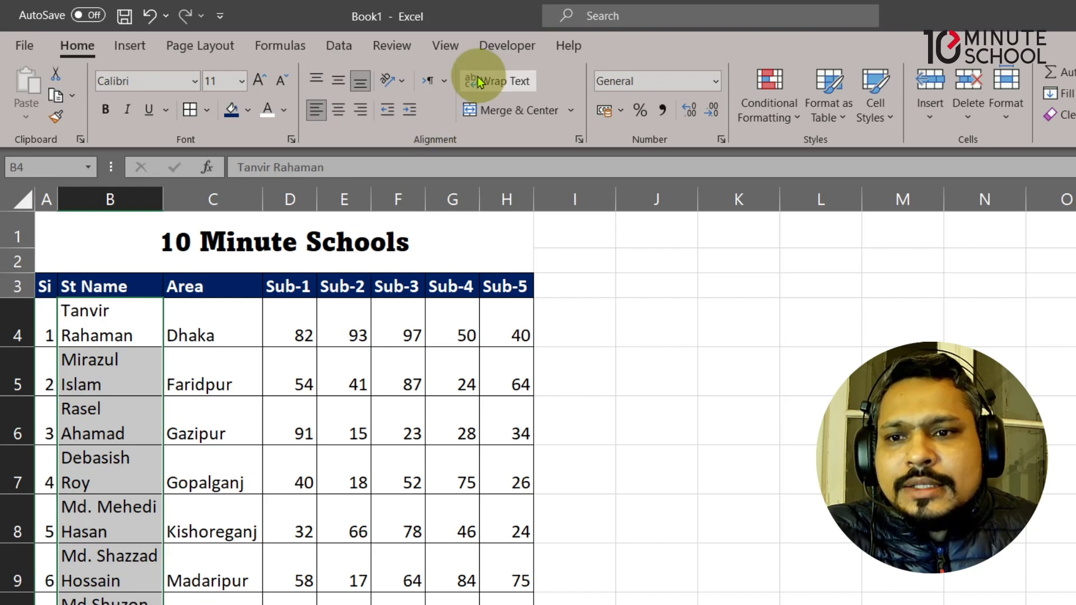
{"action": "left_click", "coordinate": [480, 82]}
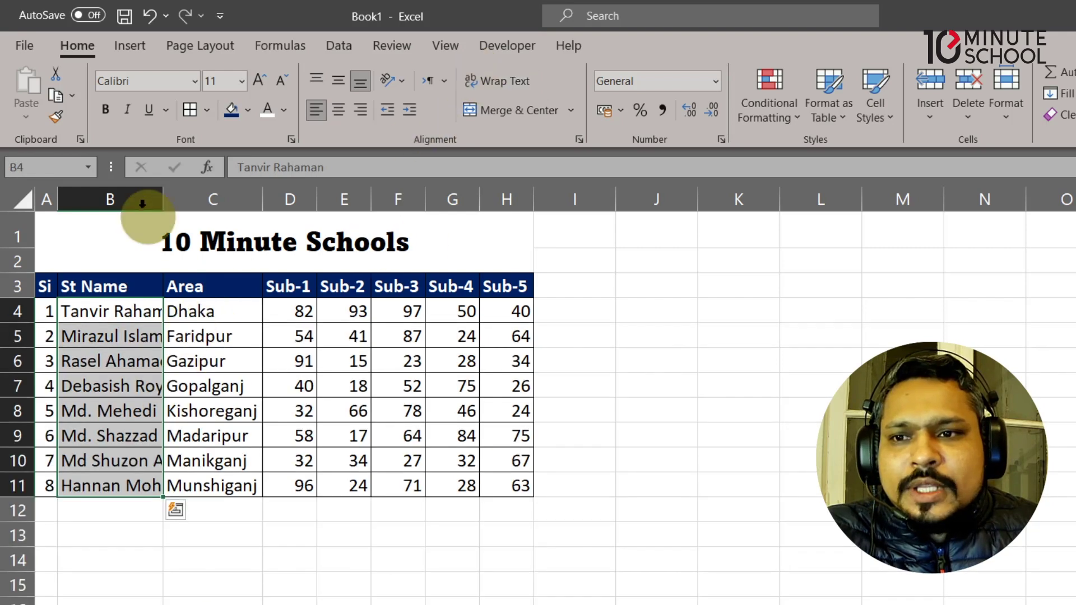
{"action": "left_click_drag", "start_coordinate": [163, 199], "coordinate": [290, 199]}
Step: Unmerge the A1:H2 title and enter the subtitle 'Dhaka, Bangladesh' in A2
{"action": "left_click", "coordinate": [340, 385]}
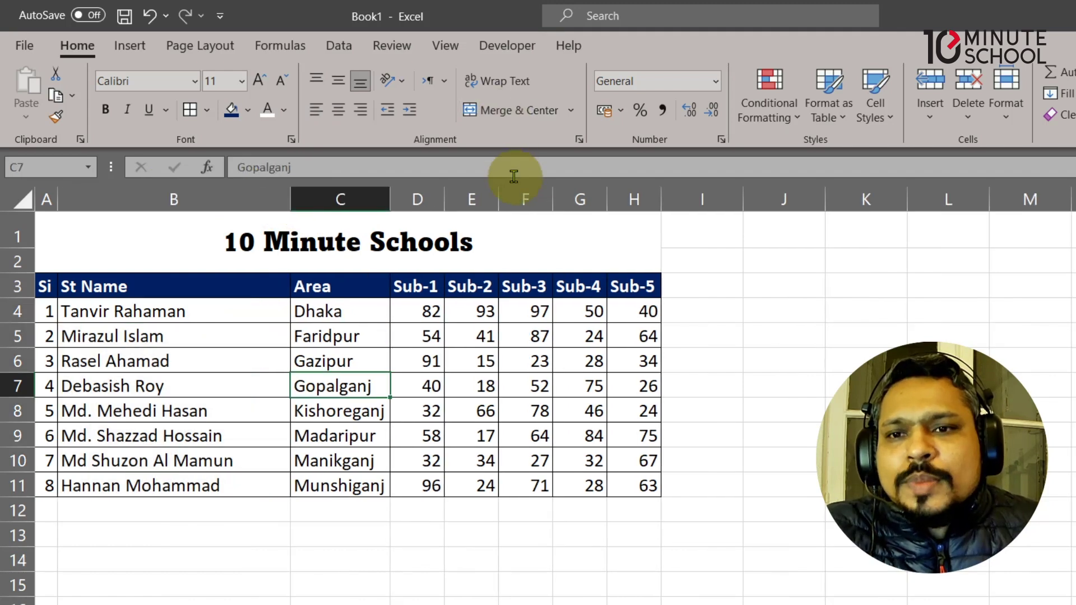
{"action": "left_click", "coordinate": [280, 238]}
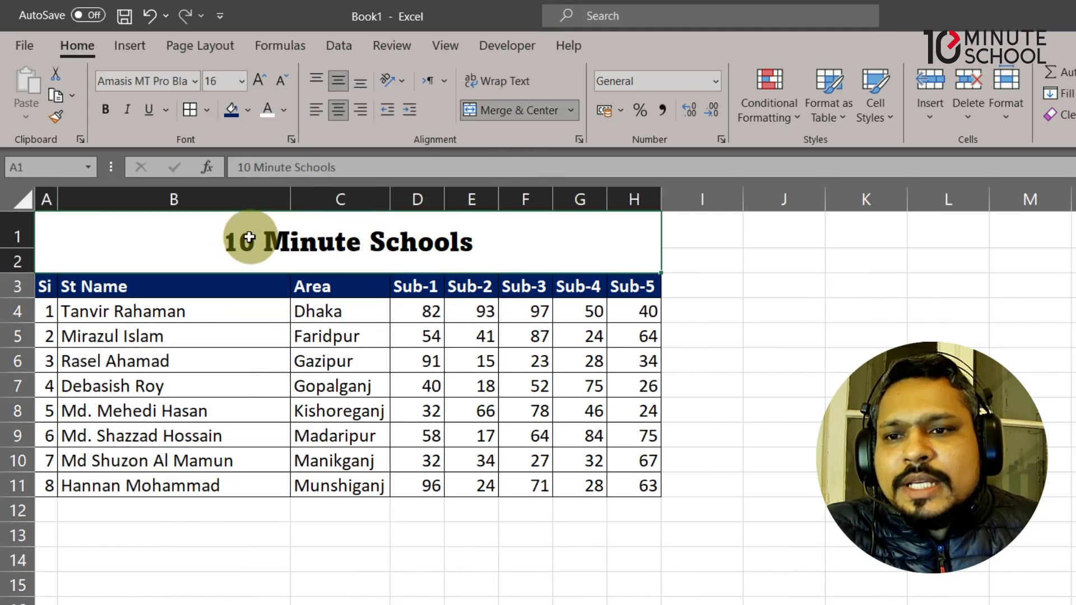
{"action": "left_click", "coordinate": [520, 125]}
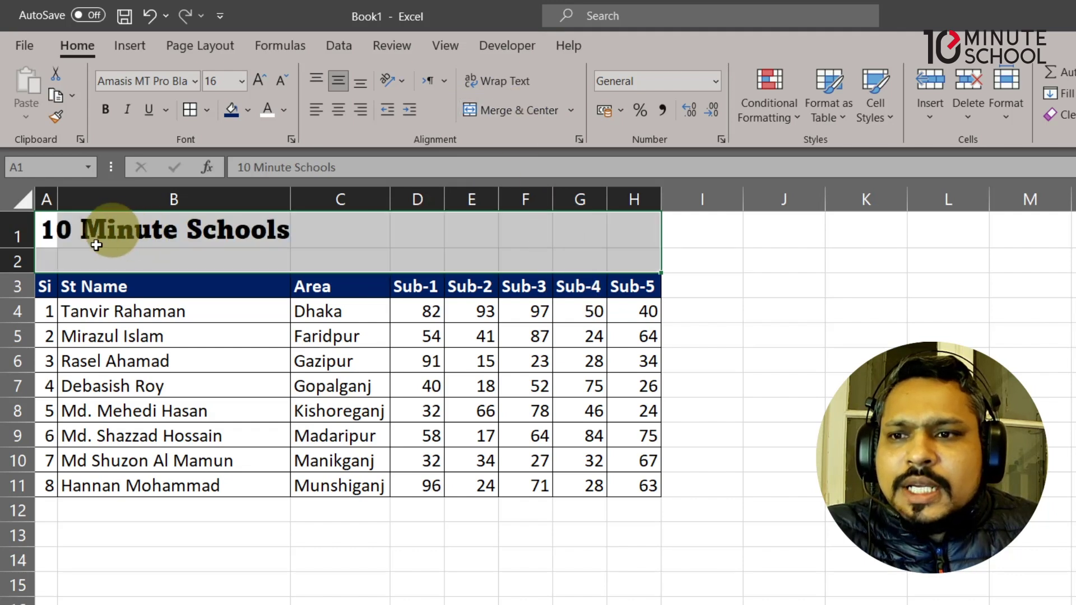
{"action": "left_click", "coordinate": [48, 259]}
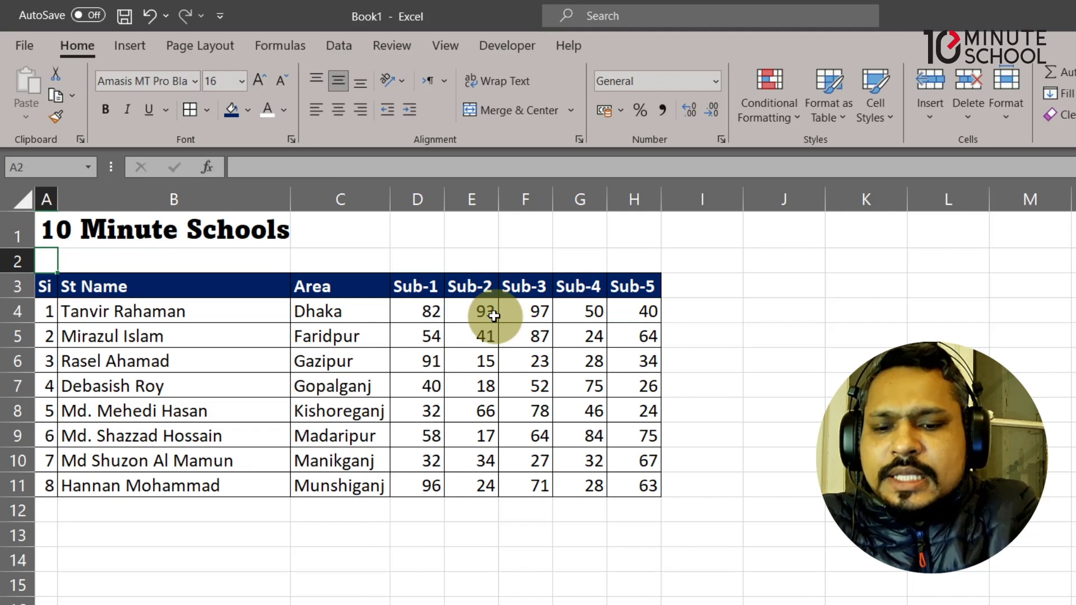
{"action": "type", "text": "Dhaka"}
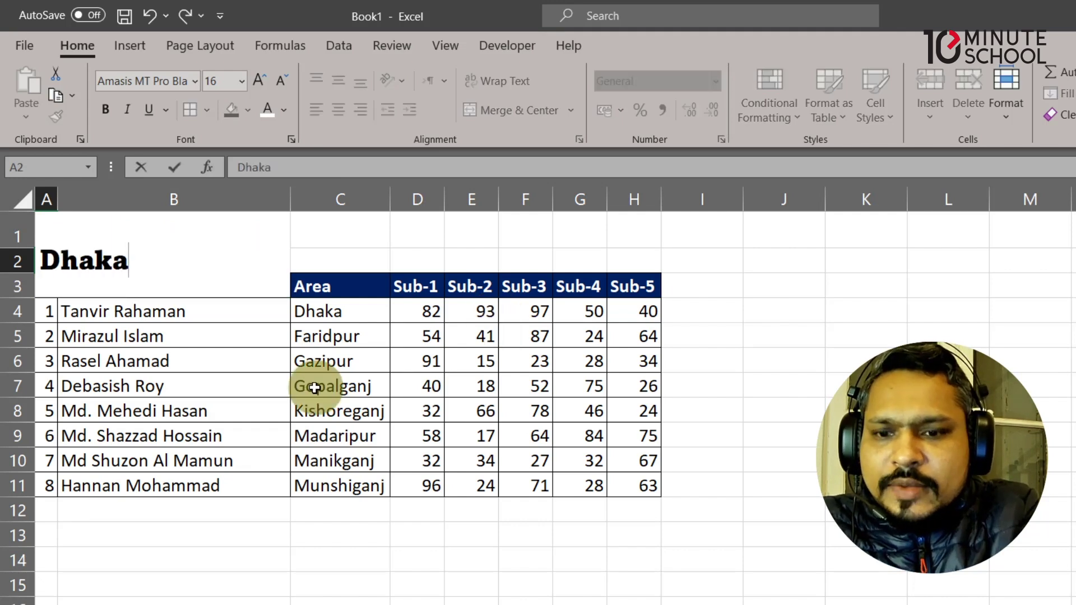
{"action": "type", "text": ", Banglad"}
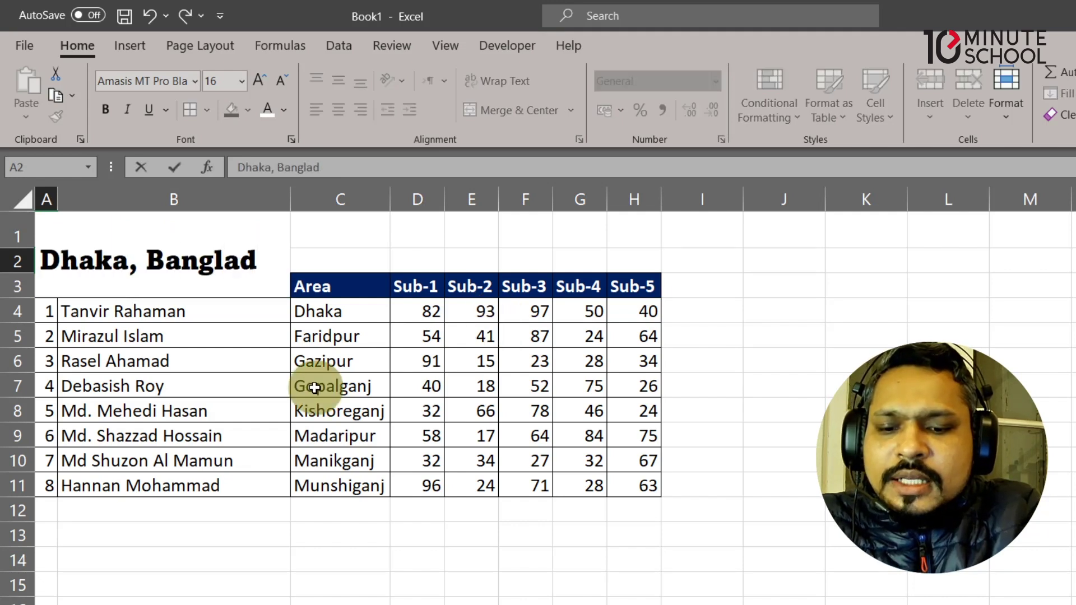
{"action": "type", "text": "esh"}
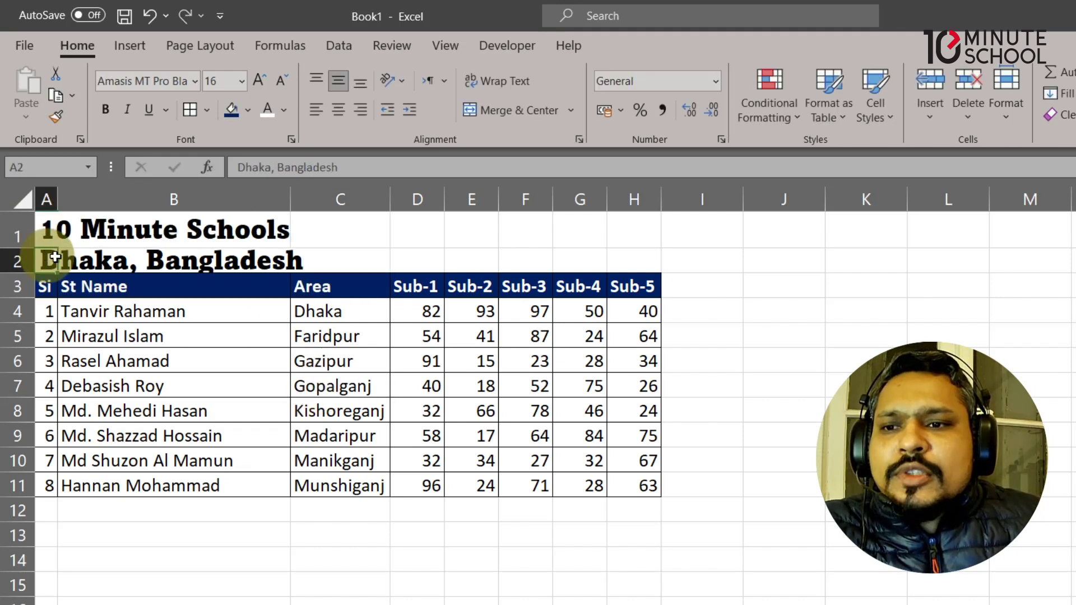
{"action": "left_click_drag", "start_coordinate": [45, 257], "coordinate": [265, 262]}
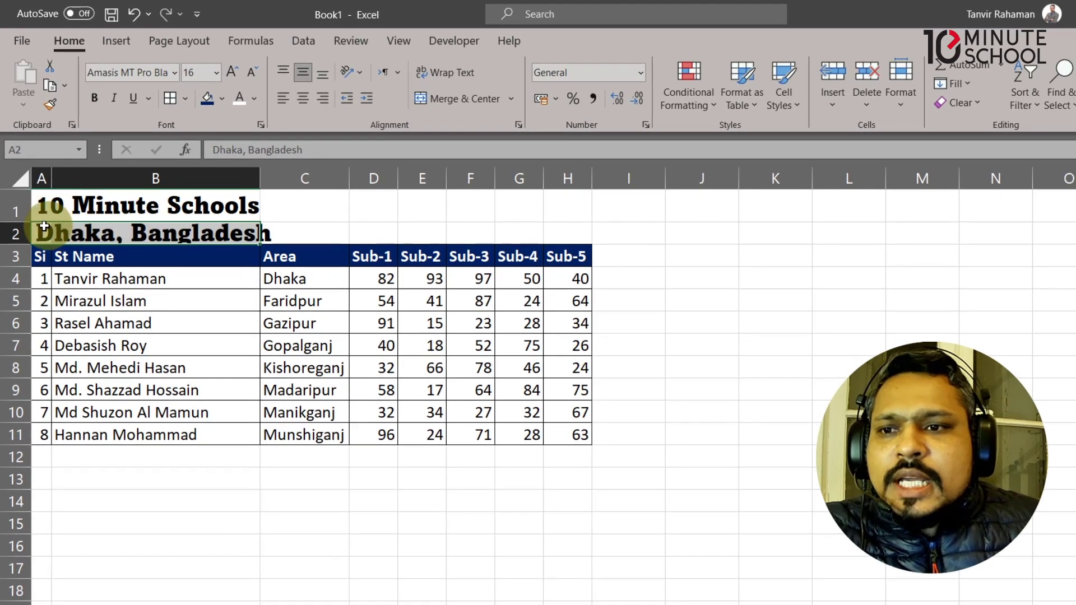
Step: Clear the formatting from subtitle cell A2, then select A1:H2
{"action": "left_click", "coordinate": [44, 227]}
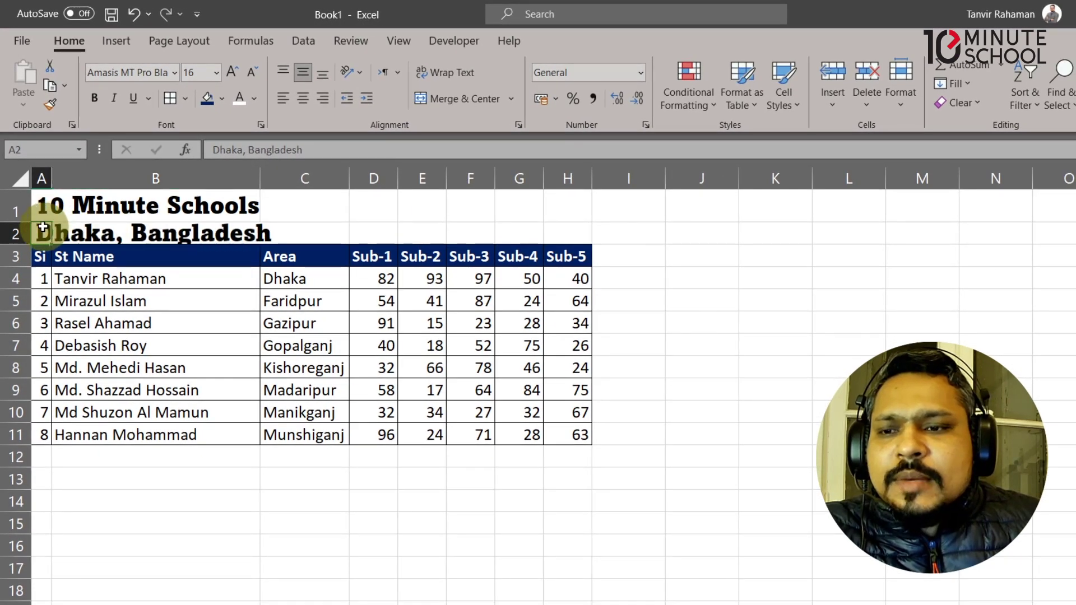
{"action": "left_click_drag", "start_coordinate": [42, 227], "coordinate": [47, 230]}
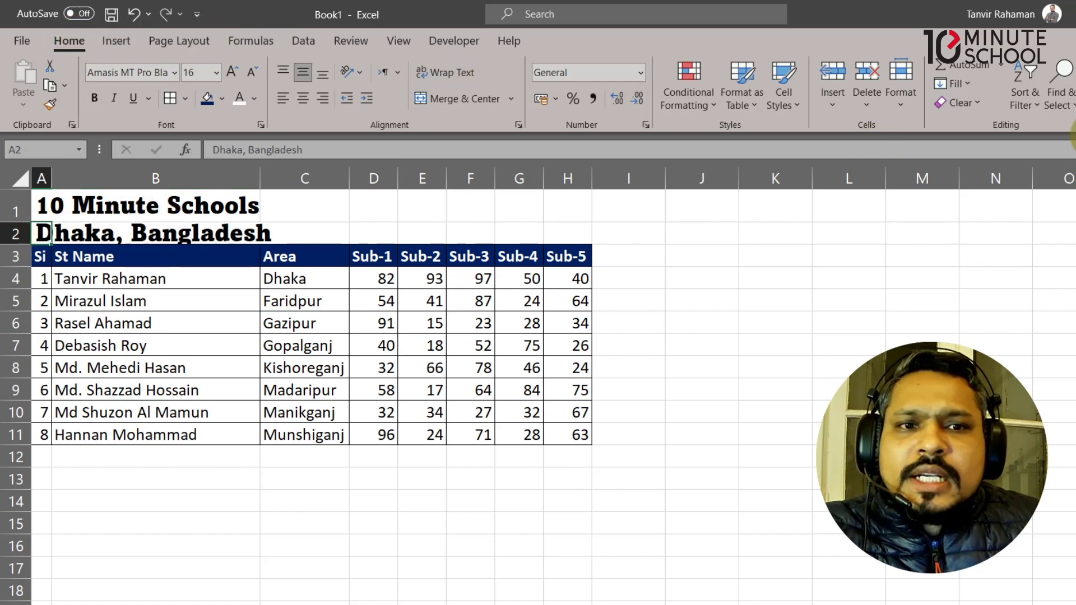
{"action": "left_click", "coordinate": [970, 104]}
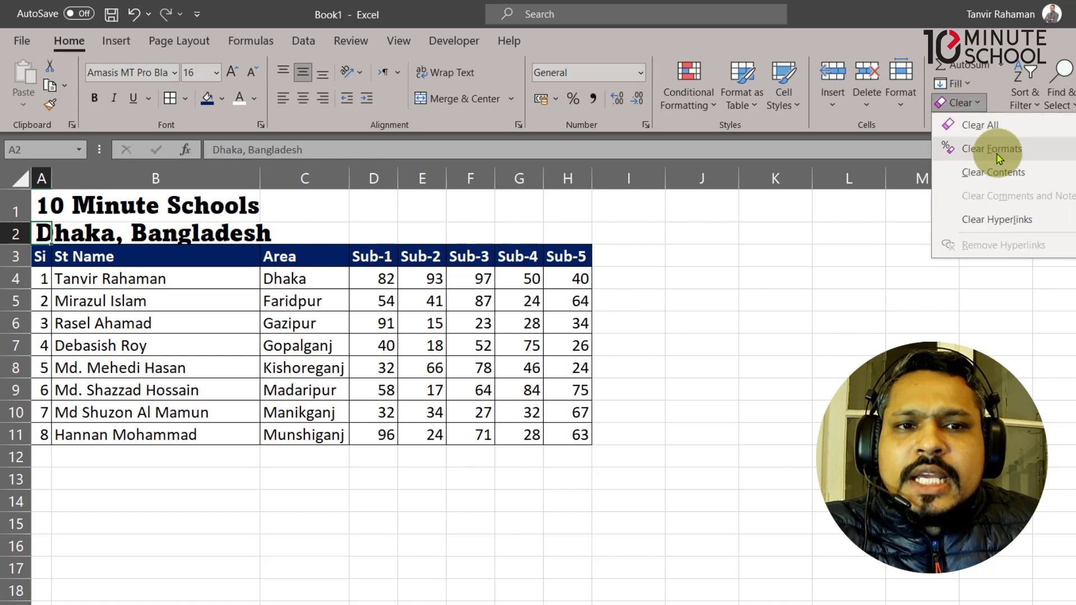
{"action": "left_click", "coordinate": [998, 159]}
{"action": "left_click", "coordinate": [477, 324]}
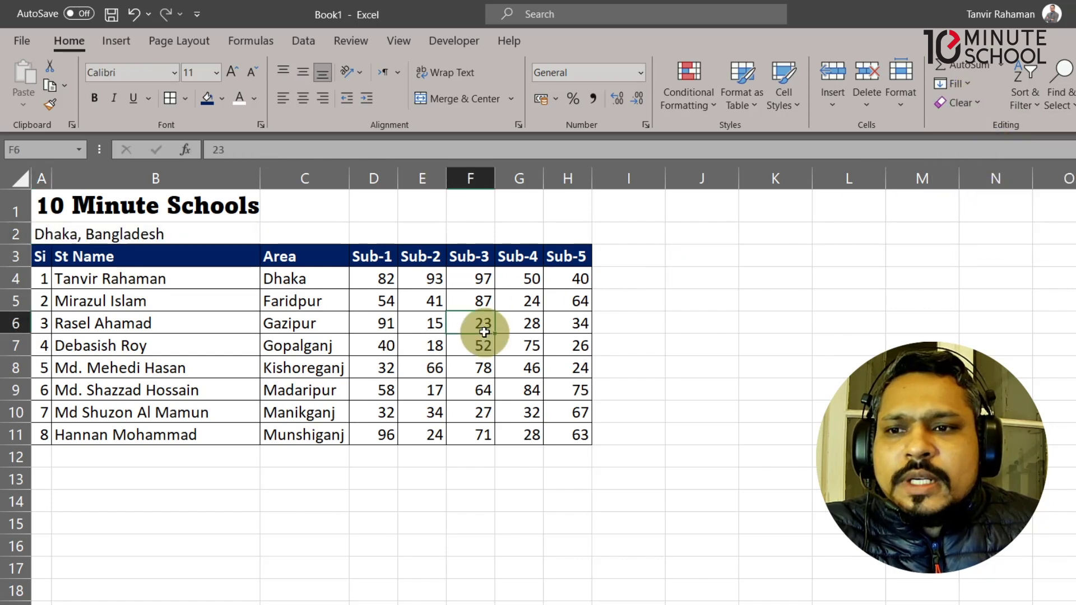
{"action": "left_click_drag", "start_coordinate": [45, 207], "coordinate": [564, 231]}
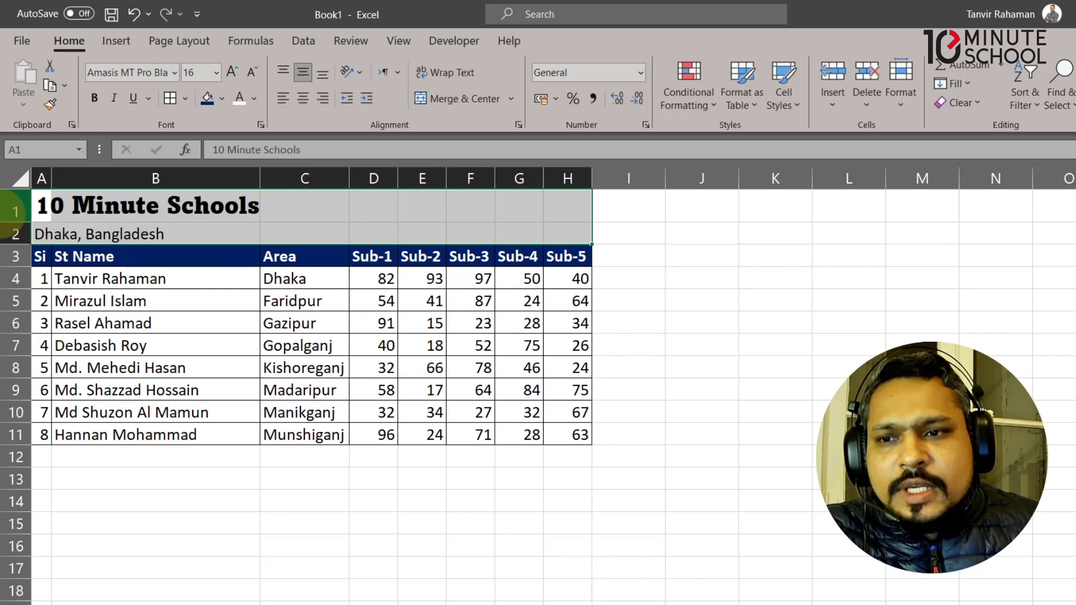
Step: Merge the title and subtitle rows across A to H with Merge Across, and centre them
{"action": "left_click_drag", "start_coordinate": [38, 205], "coordinate": [559, 231]}
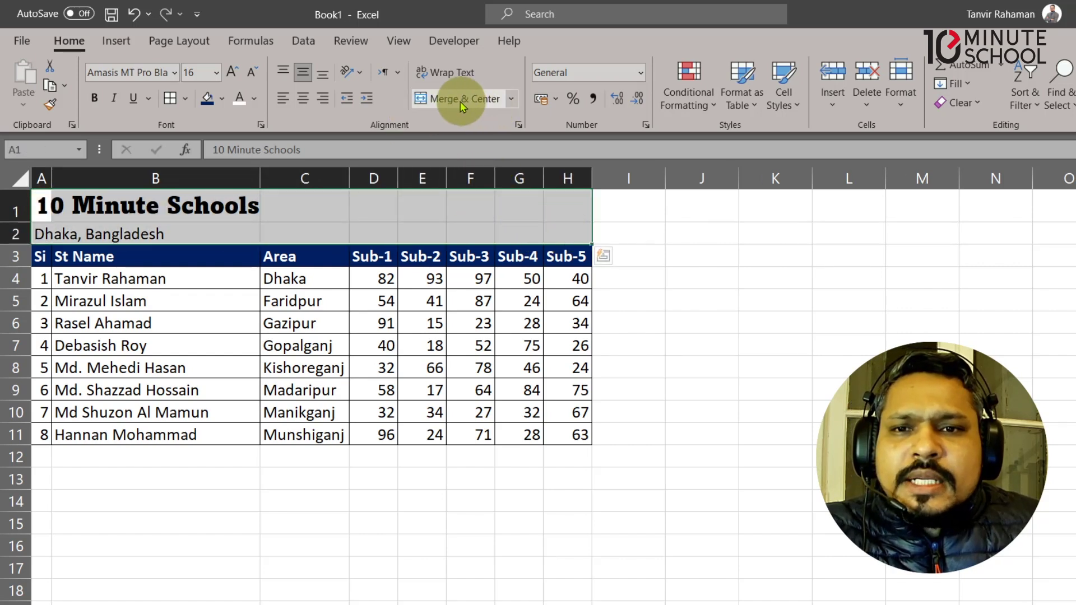
{"action": "left_click", "coordinate": [513, 105]}
{"action": "left_click", "coordinate": [498, 147]}
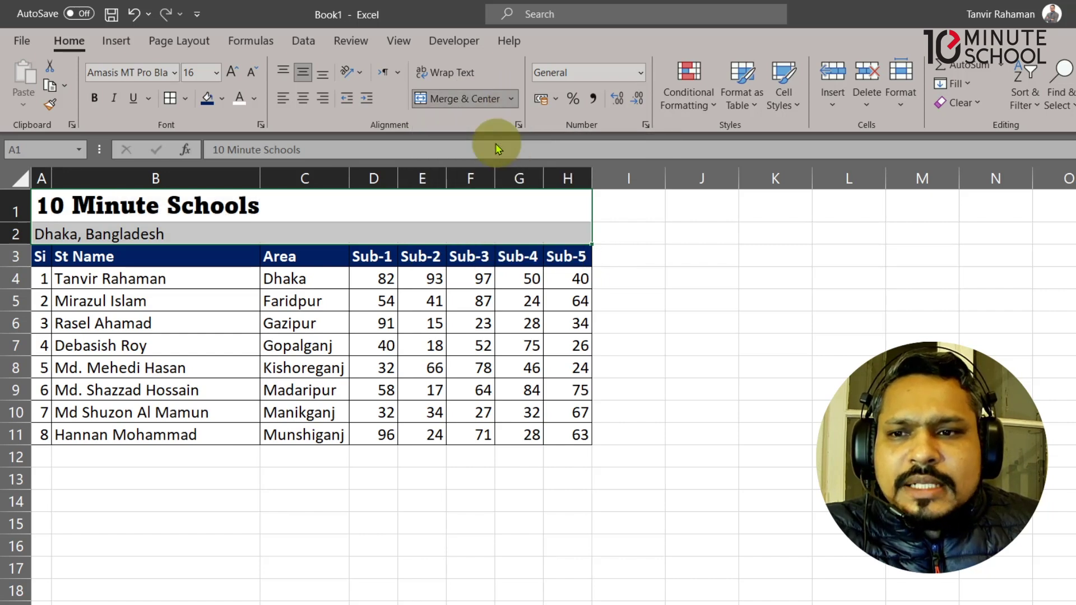
{"action": "left_click", "coordinate": [303, 98]}
Step: Check the merged title and subtitle cells, then reselect the title rows
{"action": "left_click", "coordinate": [607, 324]}
{"action": "left_click", "coordinate": [360, 211]}
{"action": "left_click", "coordinate": [373, 238]}
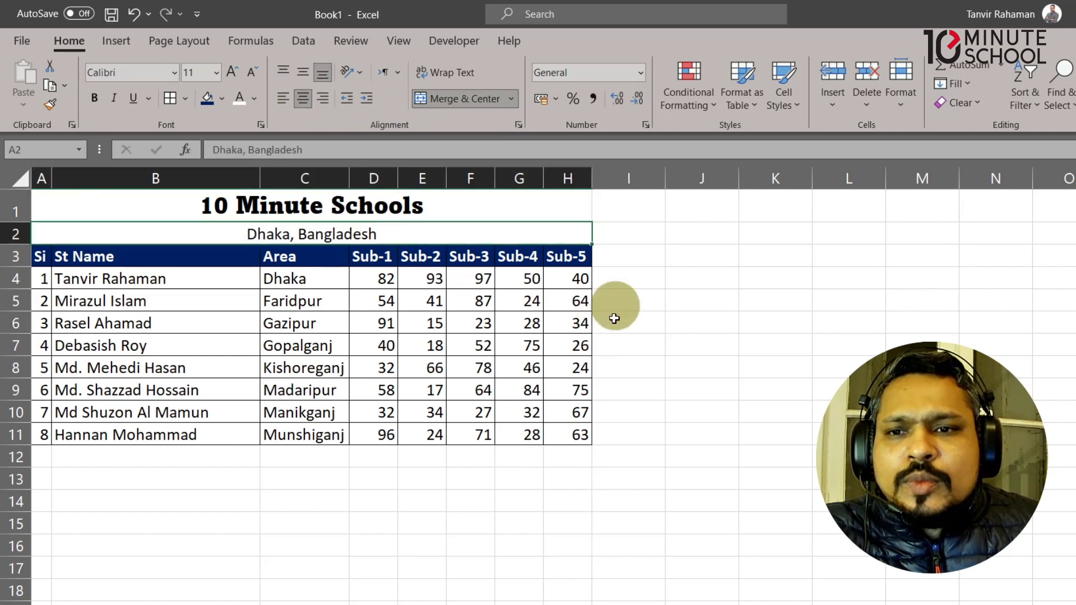
{"action": "left_click", "coordinate": [690, 365]}
{"action": "left_click", "coordinate": [426, 347]}
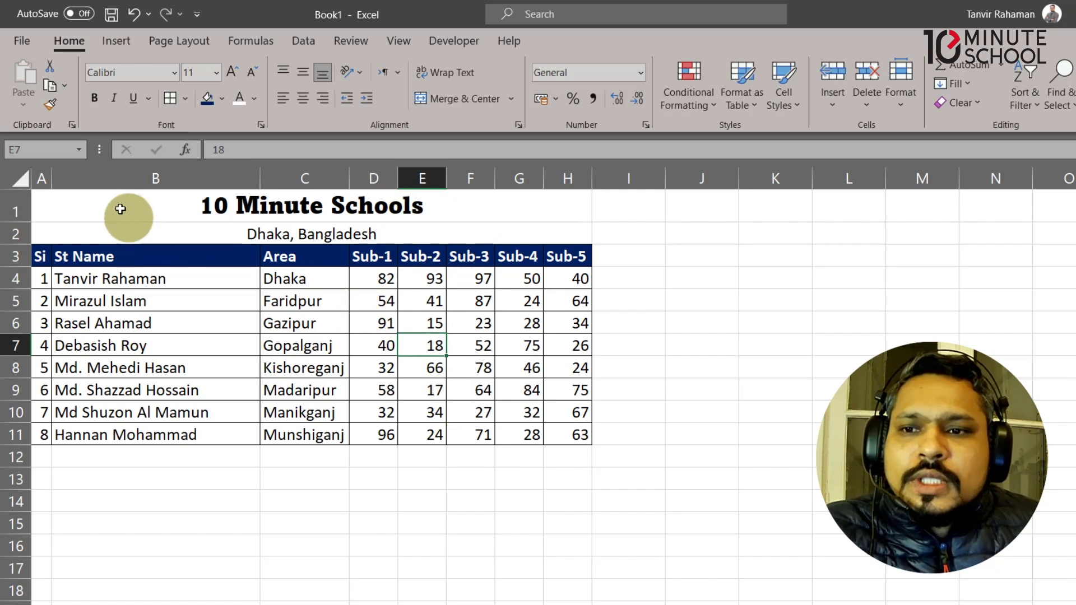
{"action": "left_click_drag", "start_coordinate": [120, 208], "coordinate": [258, 231]}
{"action": "left_click", "coordinate": [262, 211]}
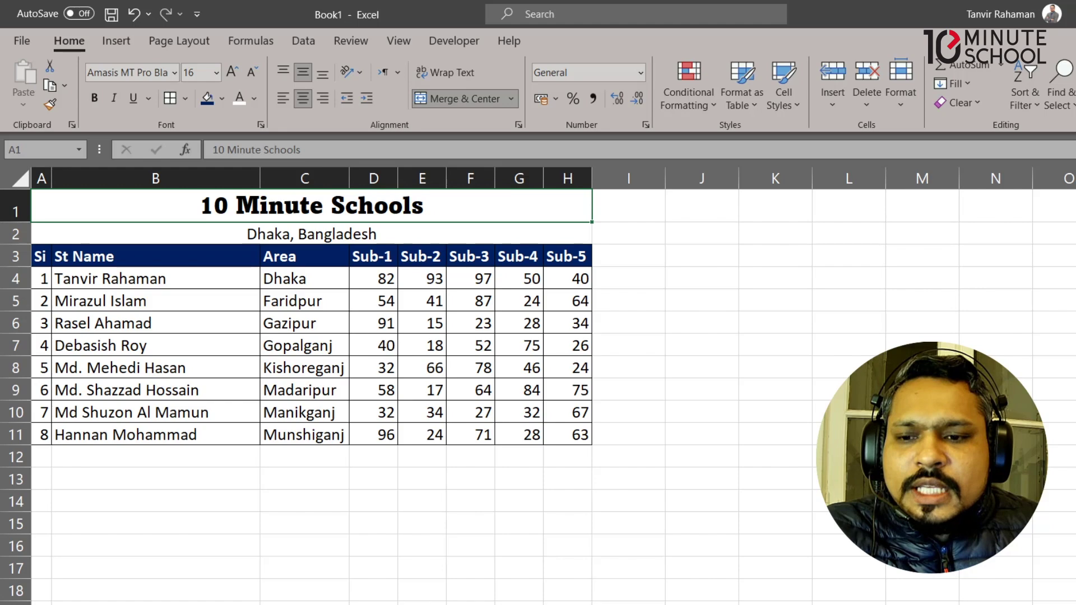
{"action": "scroll", "coordinate": [538, 386], "scroll_direction": "up", "scroll_amount": 3, "text": "ctrl"}
Step: Select the whole marks table A1:H11 and pick up its formatting with Format Painter
{"action": "scroll", "coordinate": [538, 386], "scroll_direction": "up", "scroll_amount": 2, "text": "ctrl"}
{"action": "scroll", "coordinate": [538, 386], "scroll_direction": "up", "scroll_amount": 1, "text": "ctrl"}
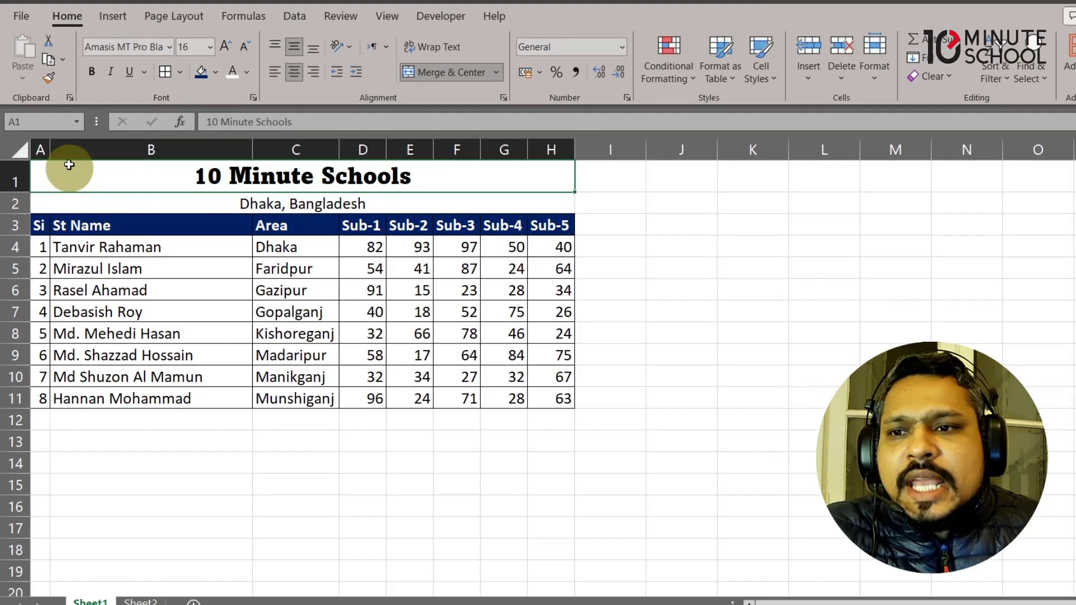
{"action": "left_click", "coordinate": [43, 162]}
{"action": "left_click_drag", "start_coordinate": [43, 162], "coordinate": [441, 392]}
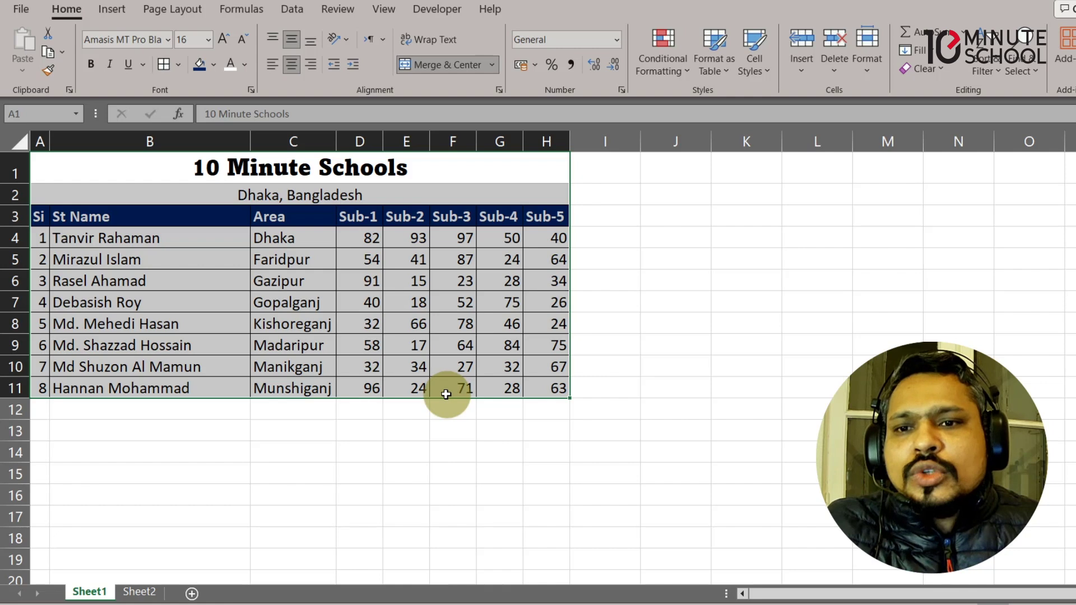
{"action": "left_click", "coordinate": [204, 271]}
{"action": "left_click_drag", "start_coordinate": [101, 166], "coordinate": [404, 397]}
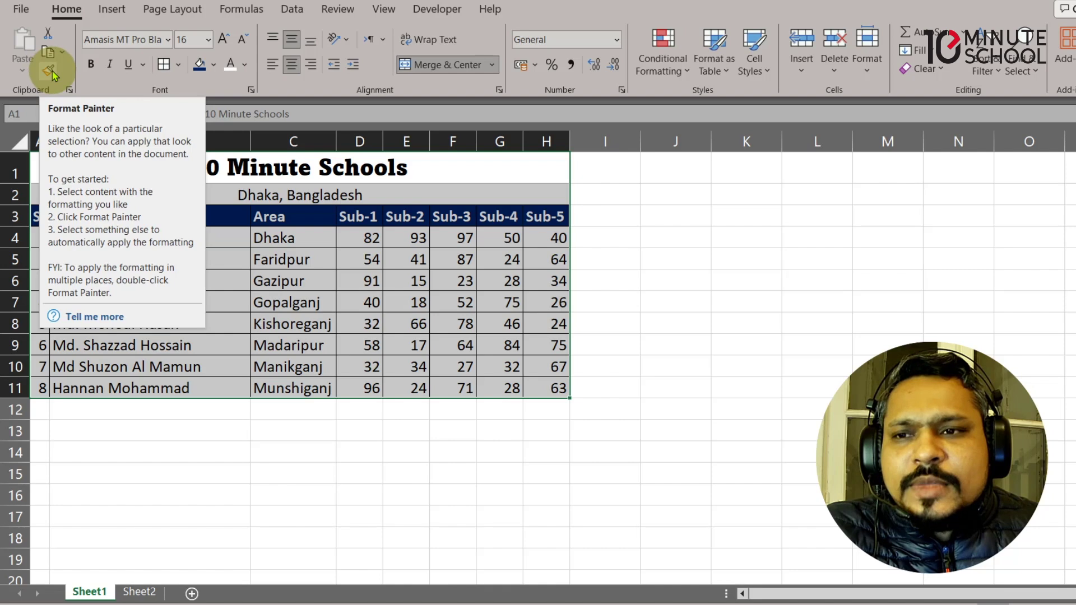
{"action": "left_click", "coordinate": [49, 71]}
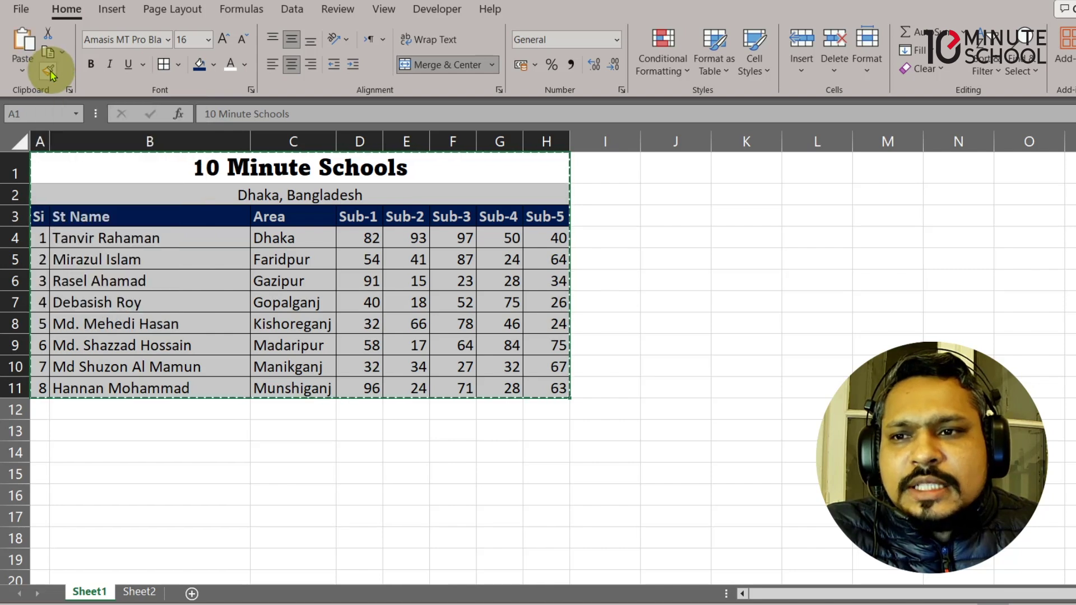
Step: Paint the copied table formatting onto Sheet2 starting at cell A1
{"action": "left_click", "coordinate": [141, 593]}
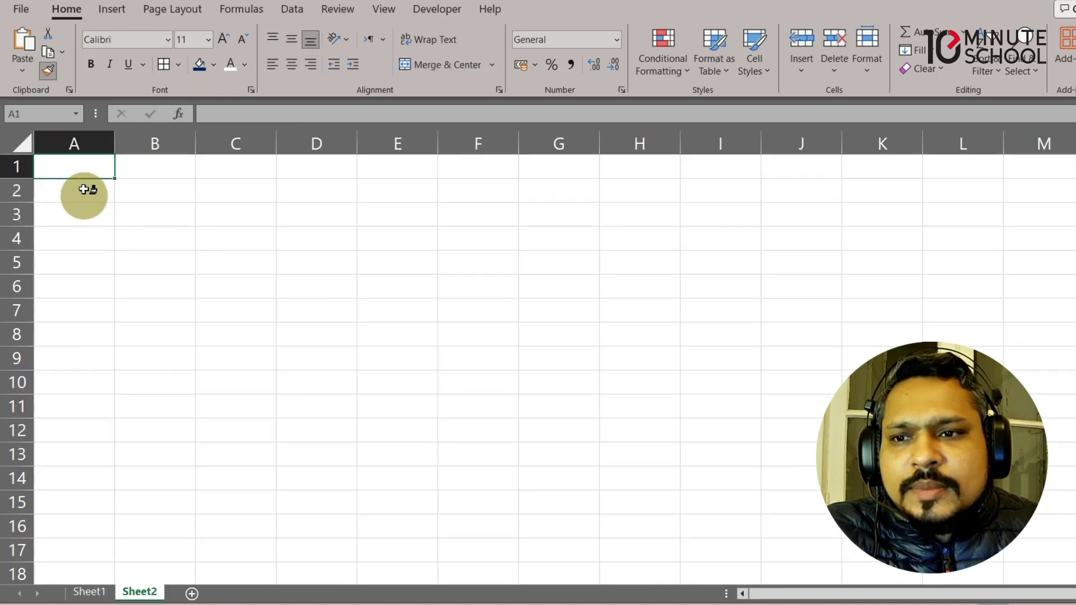
{"action": "left_click", "coordinate": [84, 168]}
{"action": "left_click", "coordinate": [295, 347]}
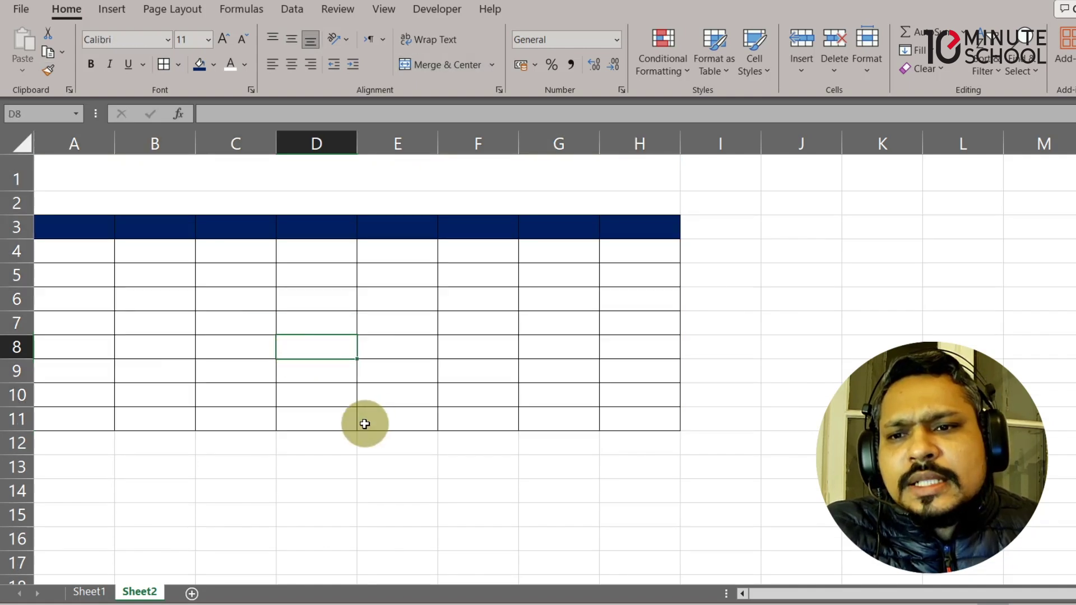
Step: On Sheet2, enter the title 'Ayman Academy' in A1 and 'Dhaka, Bangladesh' in A2
{"action": "left_click", "coordinate": [185, 170]}
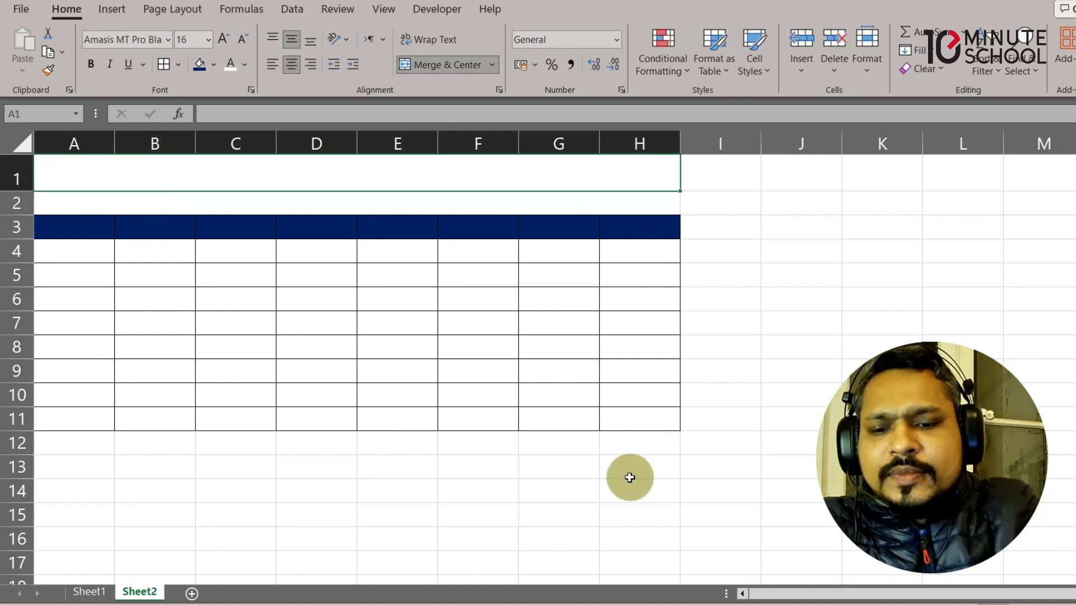
{"action": "type", "text": "Ayman Academy"}
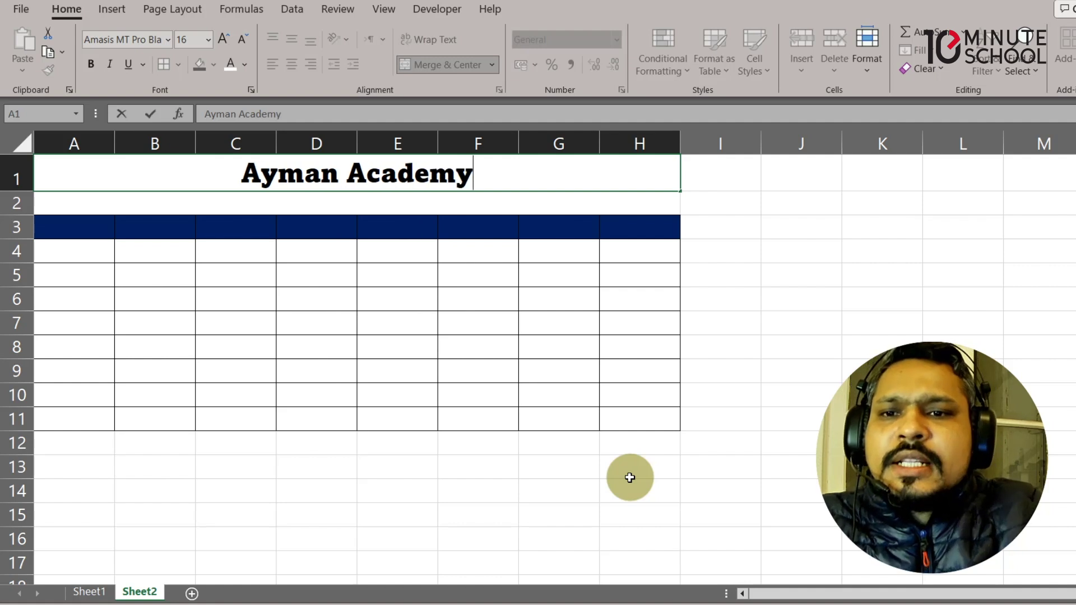
{"action": "left_click", "coordinate": [192, 205]}
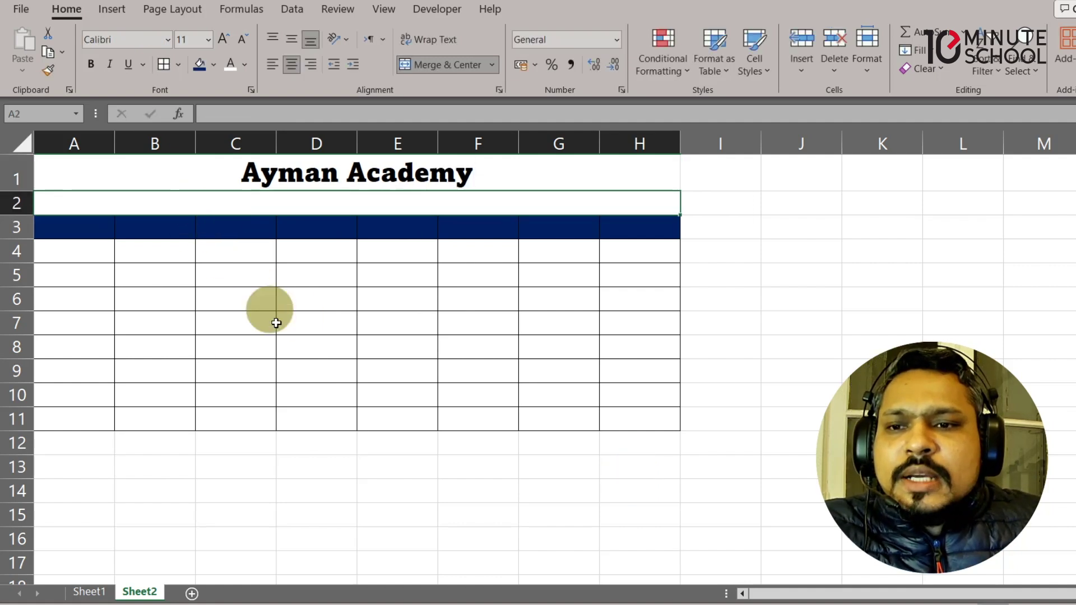
{"action": "type", "text": "Dh"}
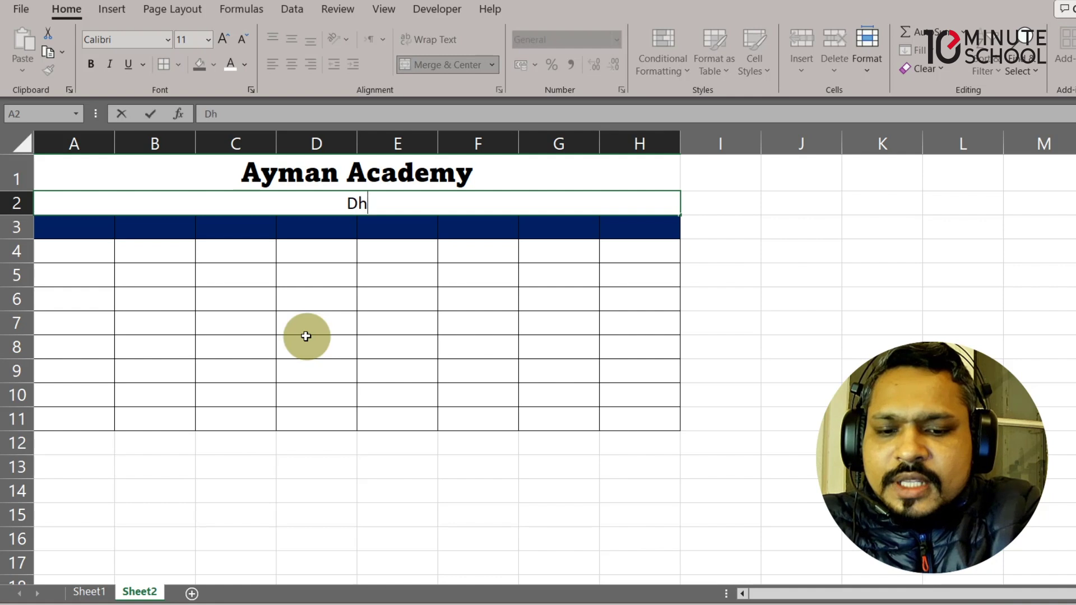
{"action": "type", "text": "aka, BAn"}
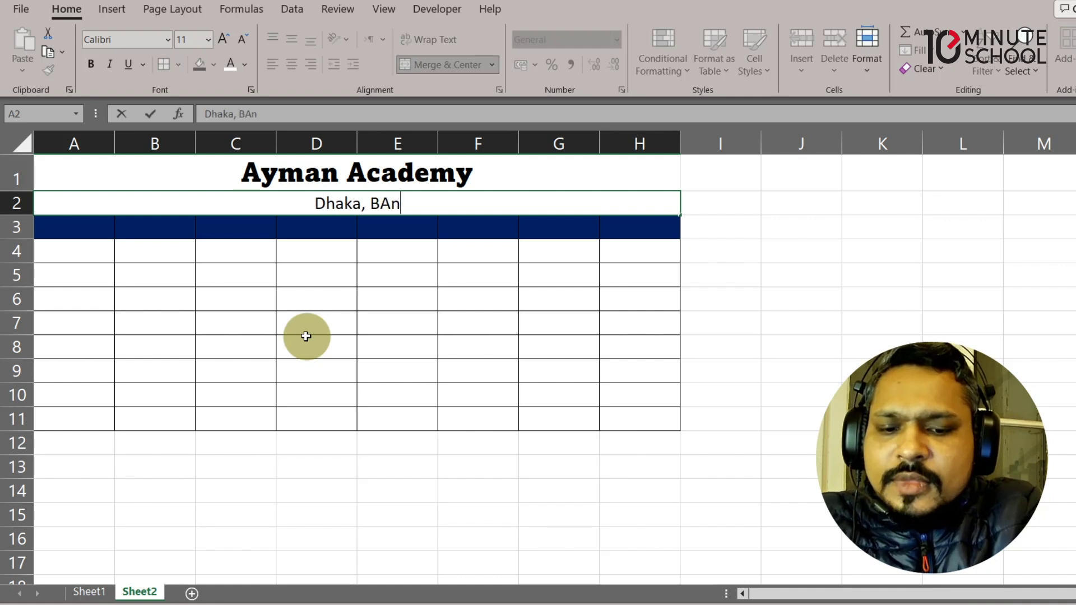
{"action": "type", "text": "gladesh"}
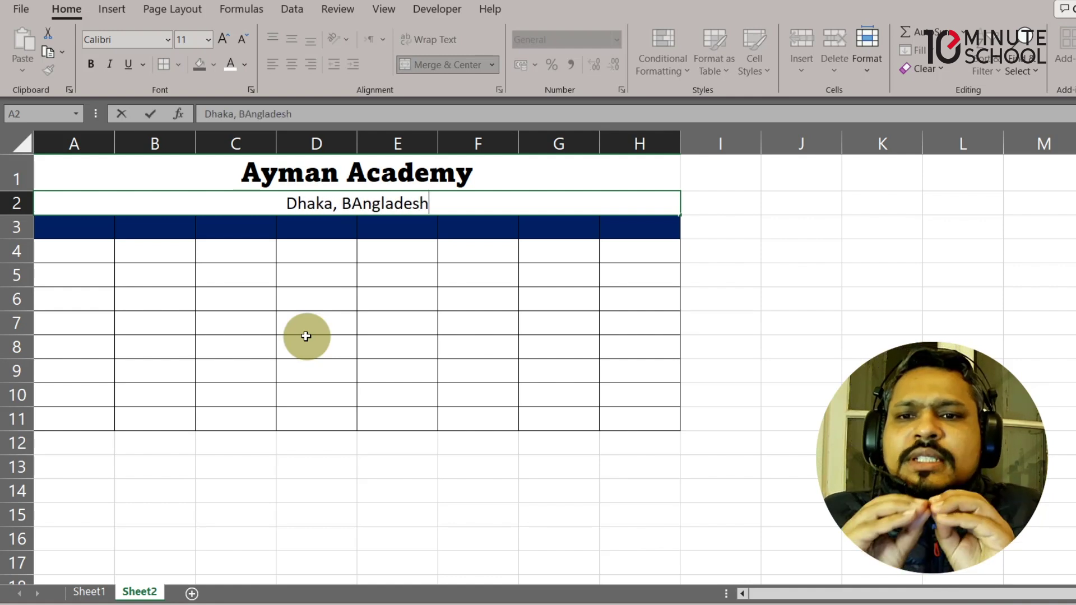
{"action": "left_click", "coordinate": [305, 336]}
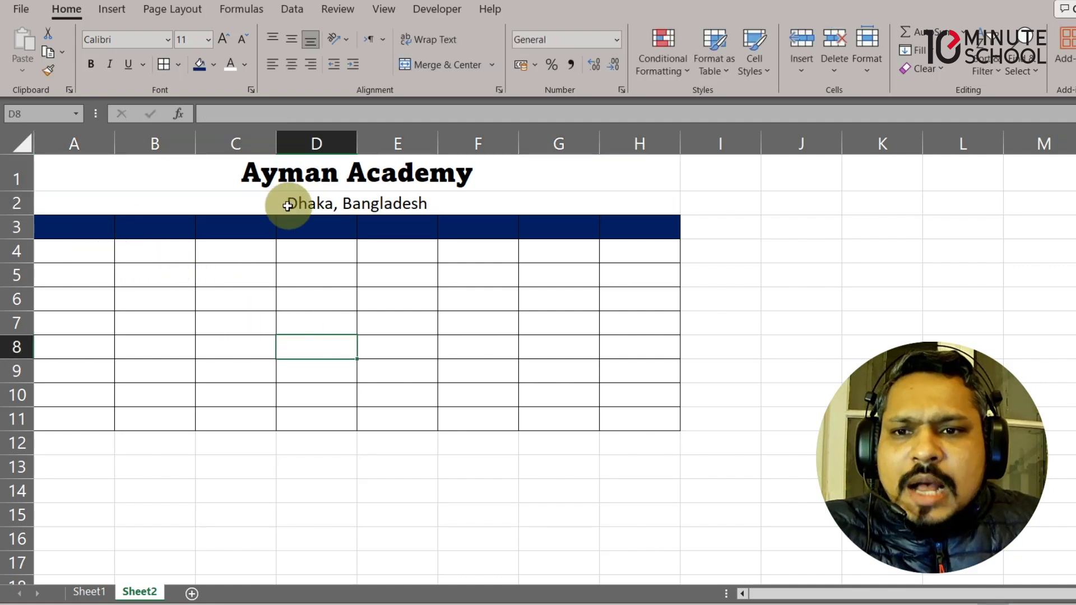
{"action": "left_click", "coordinate": [297, 183]}
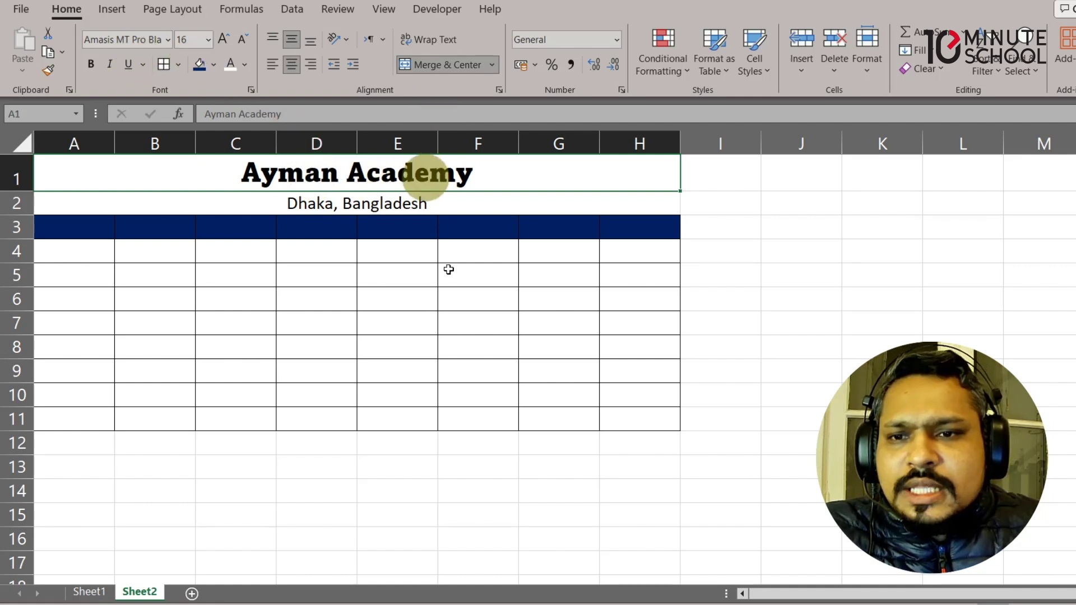
Step: Compare Sheet1 with the formatted Sheet2 by switching between the two sheets
{"action": "left_click", "coordinate": [449, 299]}
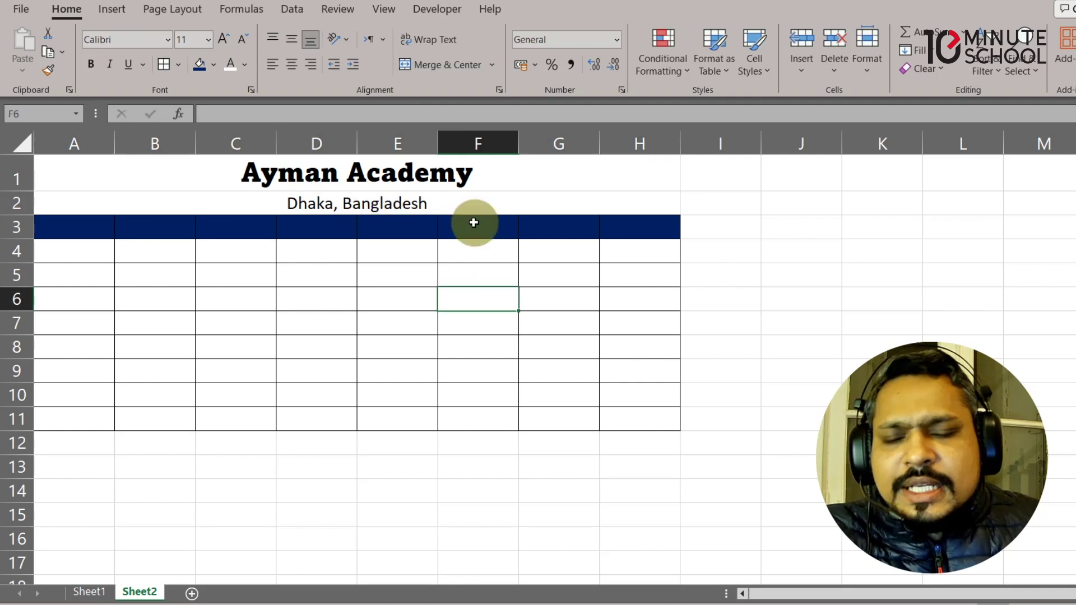
{"action": "left_click", "coordinate": [89, 591]}
{"action": "left_click", "coordinate": [48, 70]}
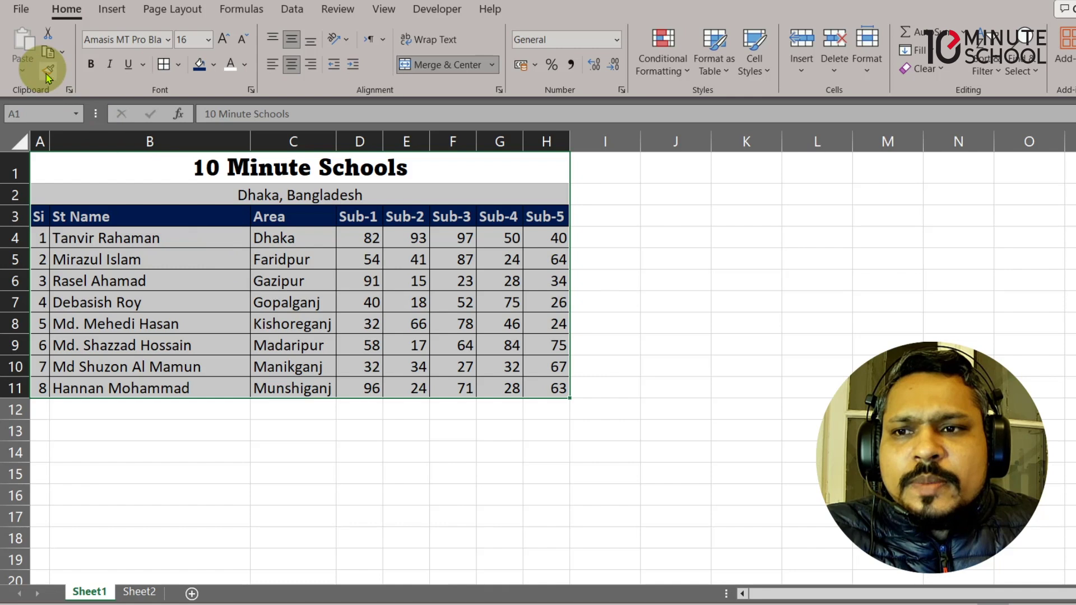
{"action": "left_click", "coordinate": [139, 592]}
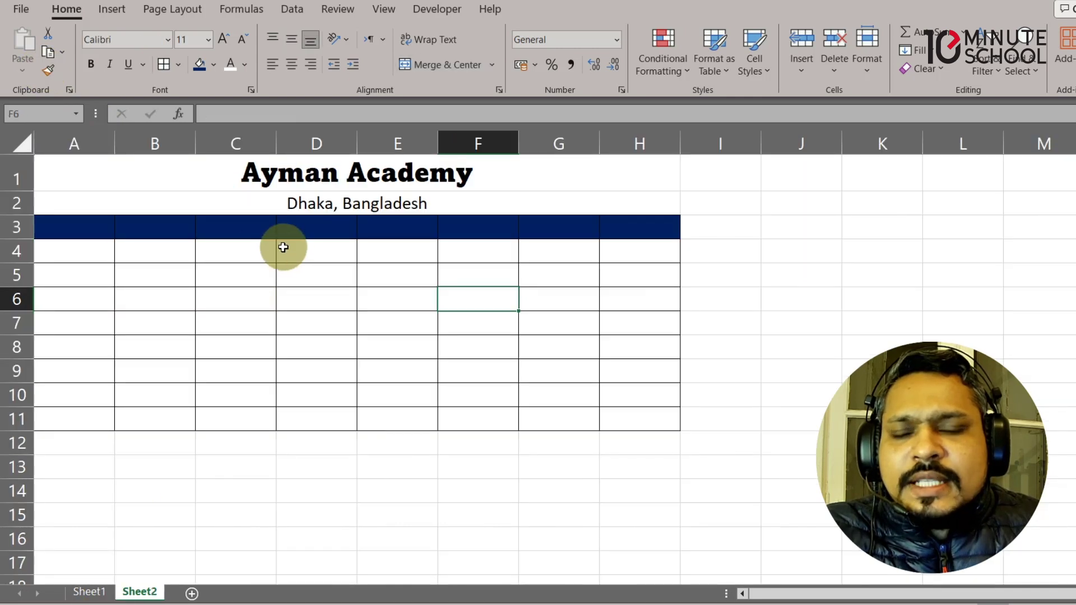
Step: Return to Sheet1 and select the whole marks table A1:H11
{"action": "left_click", "coordinate": [88, 592]}
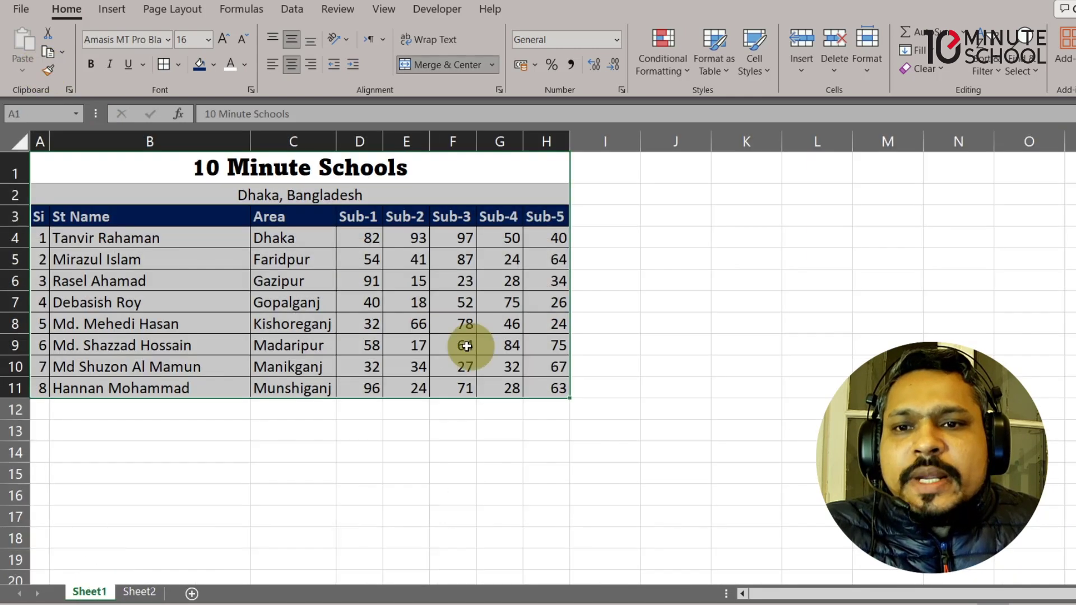
{"action": "left_click", "coordinate": [356, 216]}
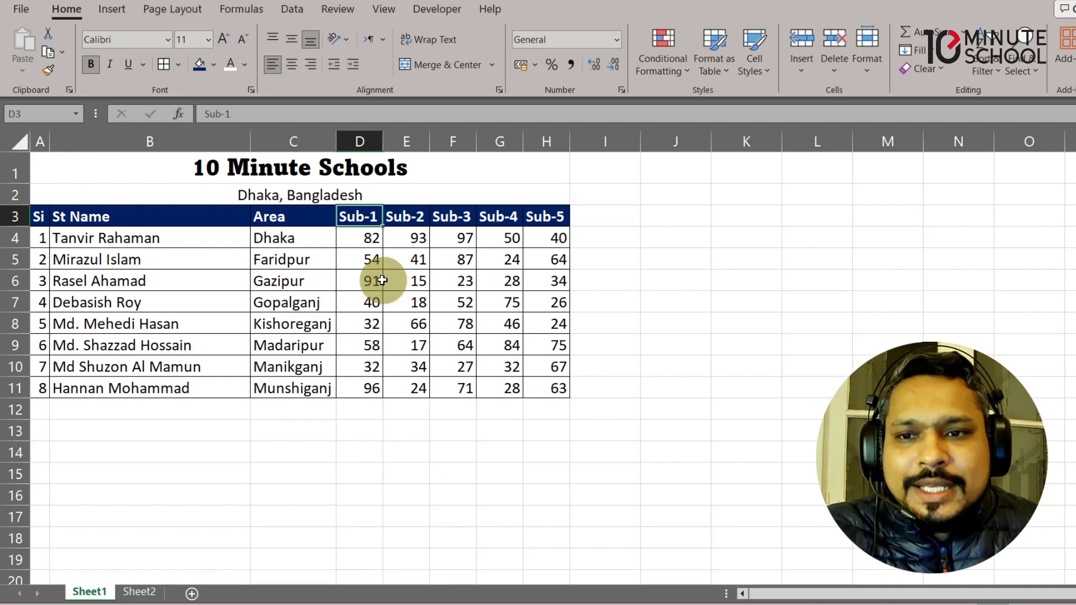
{"action": "left_click_drag", "start_coordinate": [112, 168], "coordinate": [547, 387]}
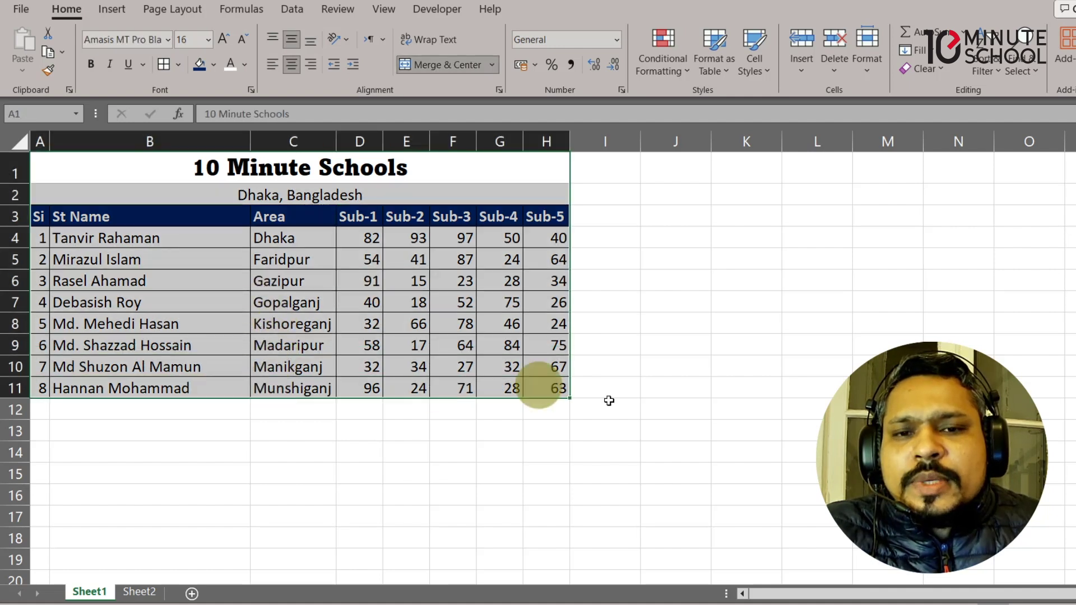
{"action": "left_click", "coordinate": [696, 273]}
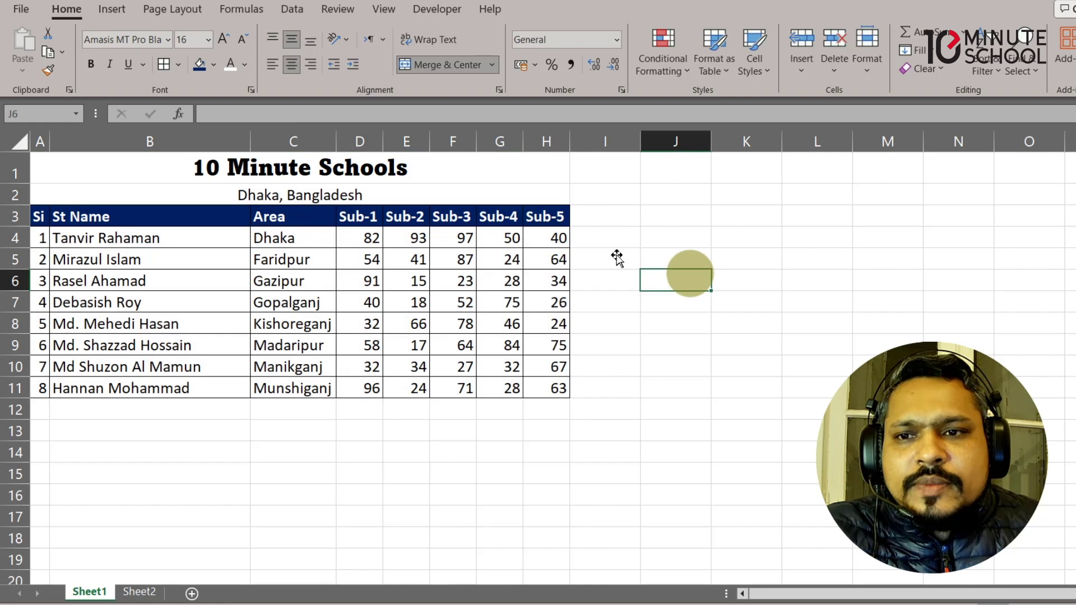
{"action": "mouse_move", "coordinate": [158, 172]}
{"action": "left_mouse_down"}
{"action": "mouse_move", "coordinate": [240, 361]}
{"action": "mouse_move", "coordinate": [242, 391]}
{"action": "left_mouse_up"}
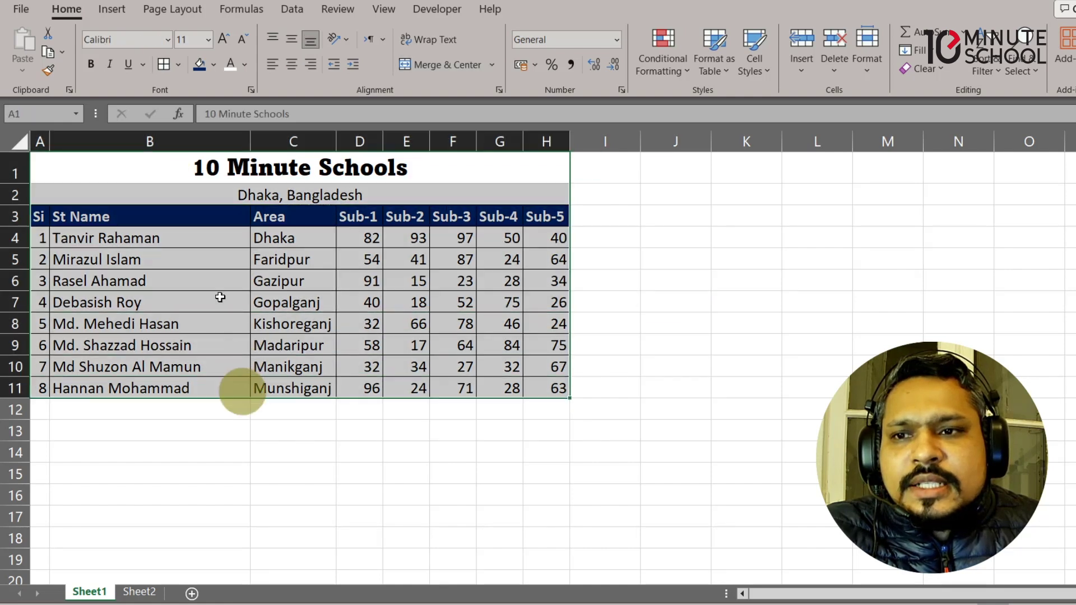
Step: Copy the marks table, paste it at K1, then undo that paste
{"action": "left_click", "coordinate": [49, 56]}
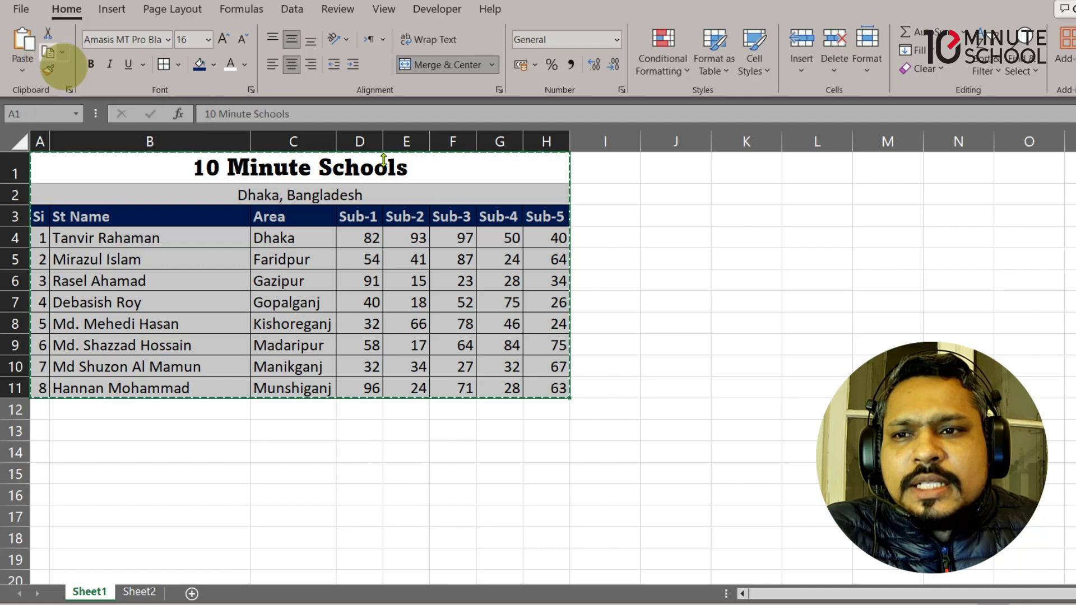
{"action": "left_click", "coordinate": [746, 162]}
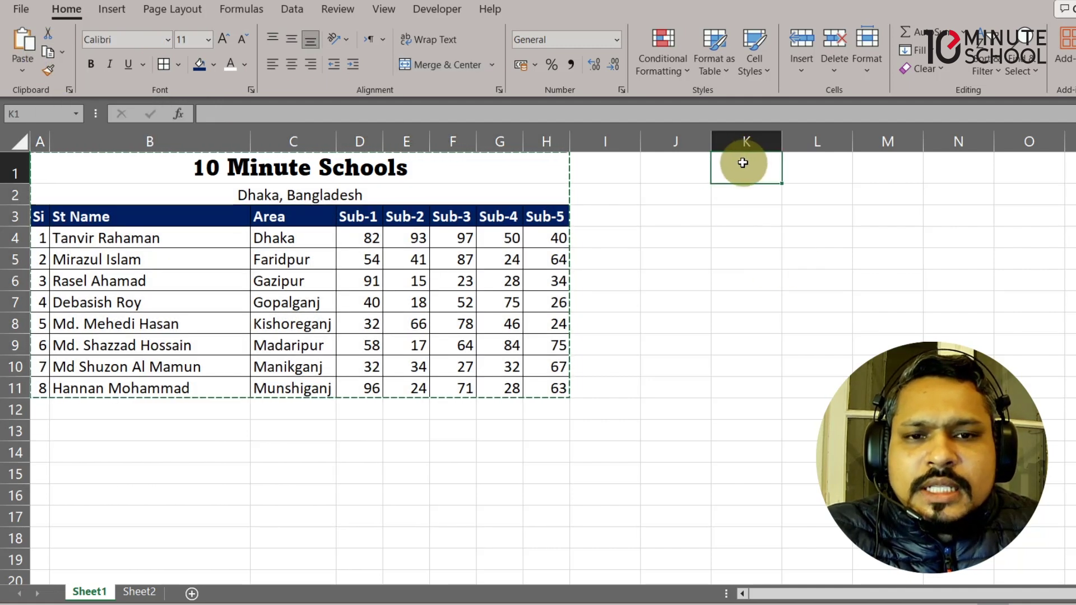
{"action": "left_click", "coordinate": [23, 45]}
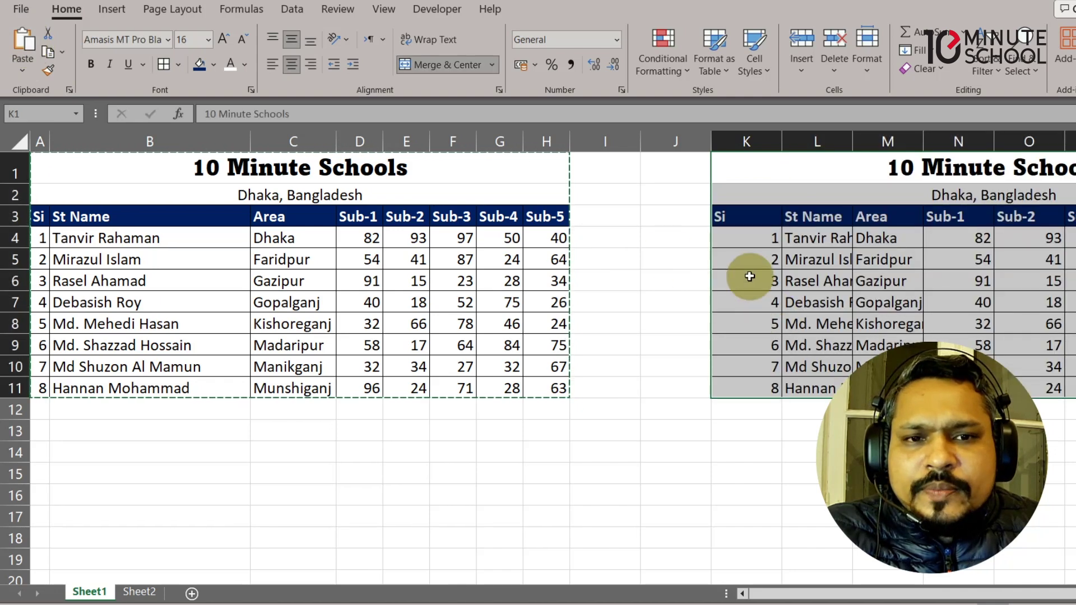
{"action": "key", "text": "ctrl+z"}
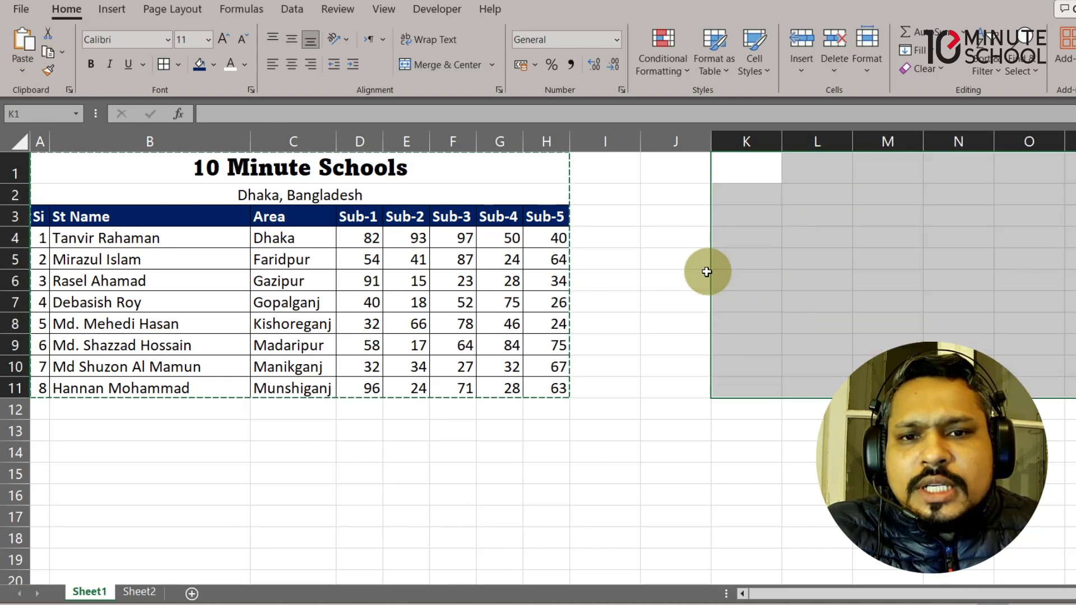
{"action": "left_click", "coordinate": [698, 283]}
Step: Paste the table at J1 with Ctrl+V, undo it, and show the Clipboard pane
{"action": "left_click_drag", "start_coordinate": [145, 180], "coordinate": [359, 389]}
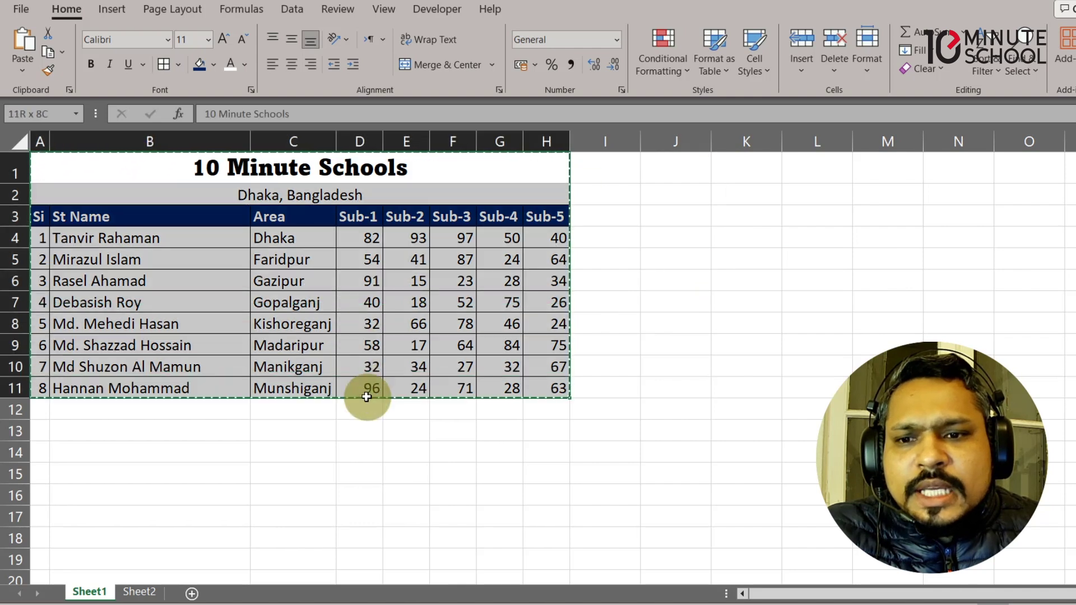
{"action": "left_click_drag", "start_coordinate": [359, 389], "coordinate": [362, 389]}
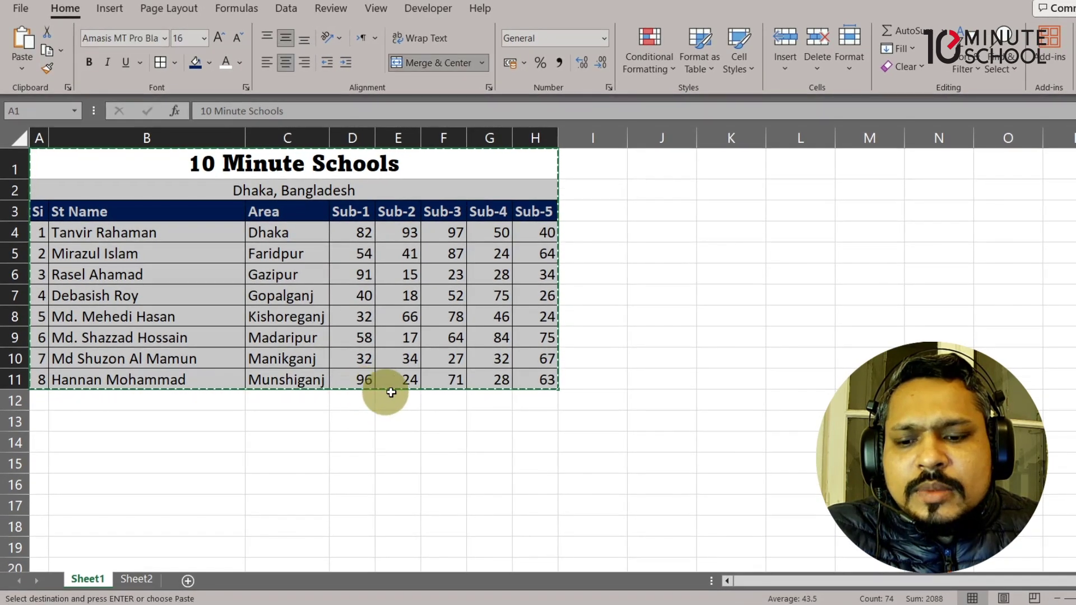
{"action": "left_click", "coordinate": [653, 162]}
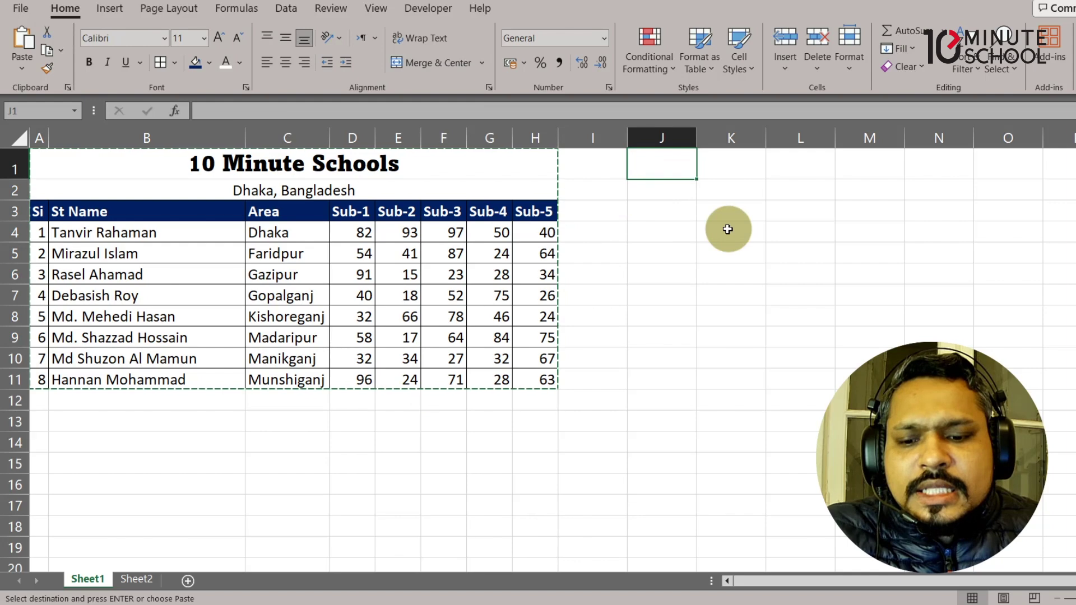
{"action": "key", "text": "ctrl+v"}
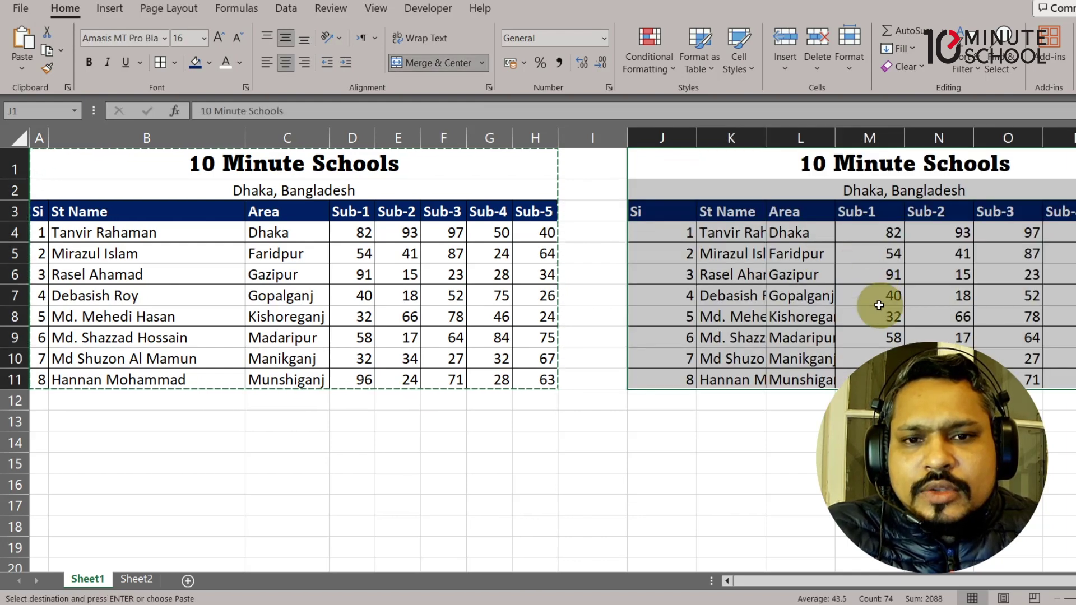
{"action": "key", "text": "ctrl+z"}
{"action": "left_click", "coordinate": [281, 276]}
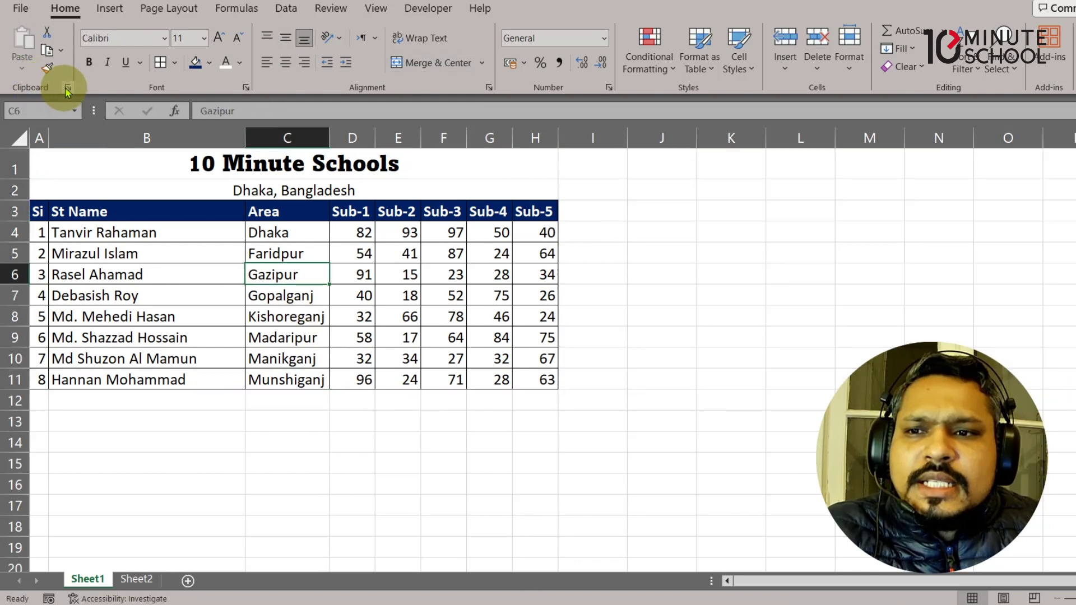
{"action": "left_click", "coordinate": [69, 89]}
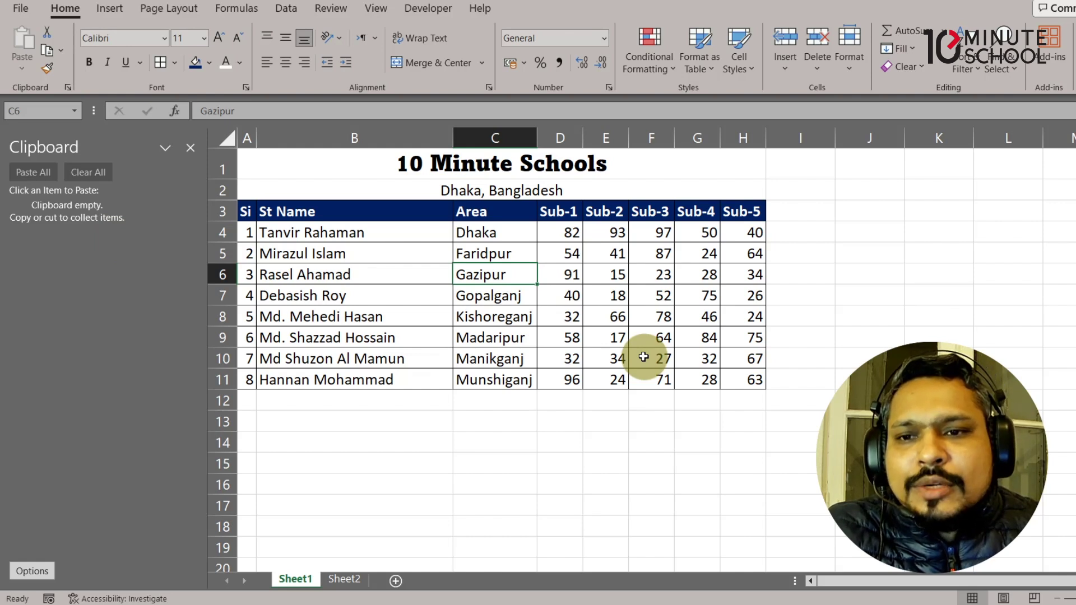
Step: Copy the student names in B4, B7 and B11 to the clipboard
{"action": "left_click", "coordinate": [354, 442]}
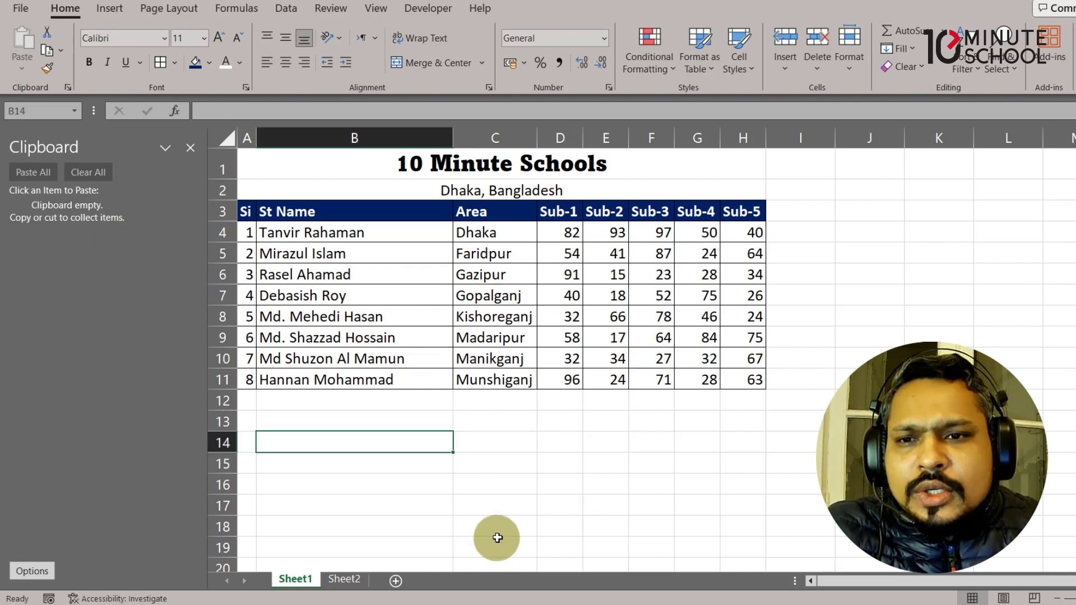
{"action": "left_click", "coordinate": [355, 235]}
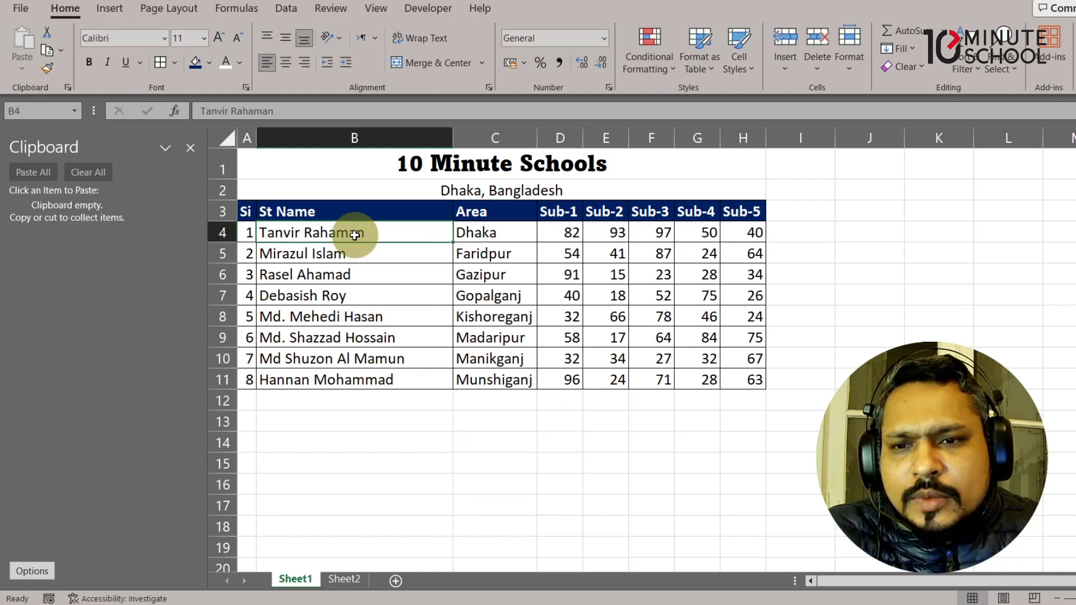
{"action": "key", "text": "ctrl+c"}
{"action": "left_click", "coordinate": [358, 292]}
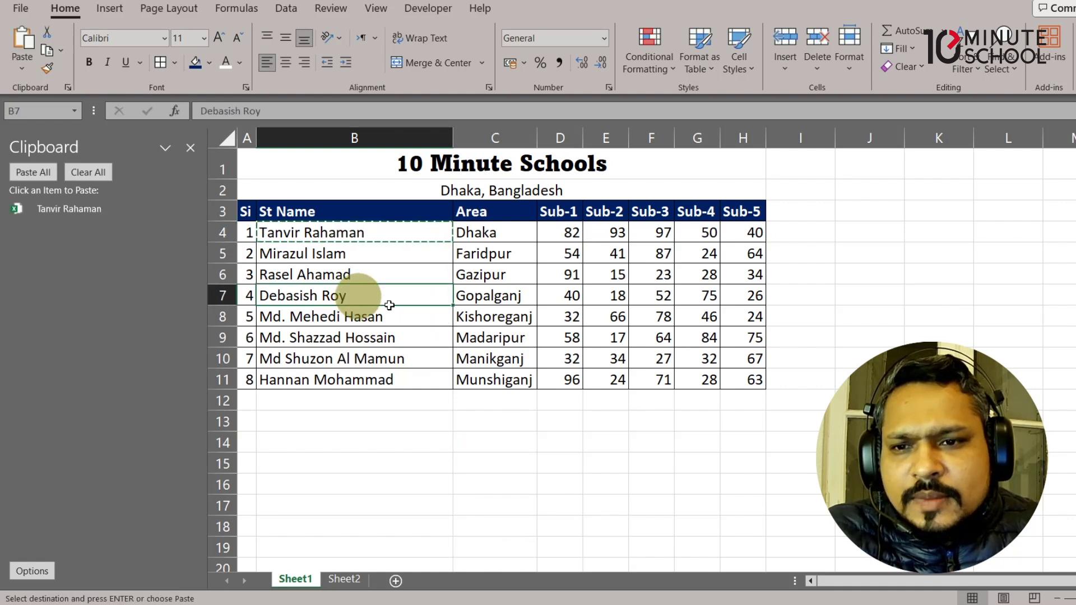
{"action": "key", "text": "ctrl+c"}
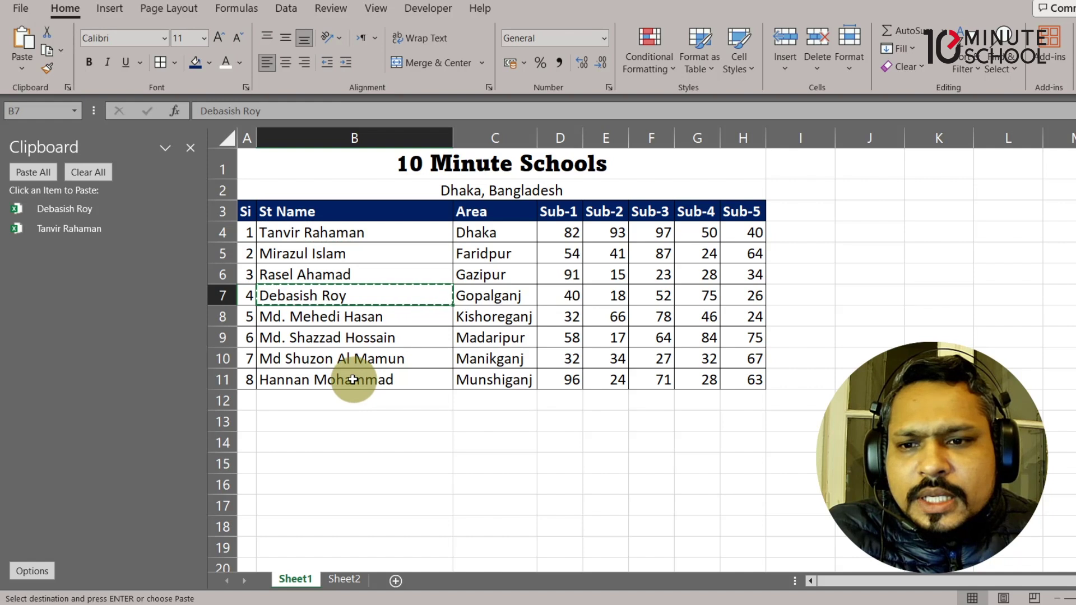
{"action": "left_click", "coordinate": [354, 379]}
{"action": "key", "text": "ctrl+c"}
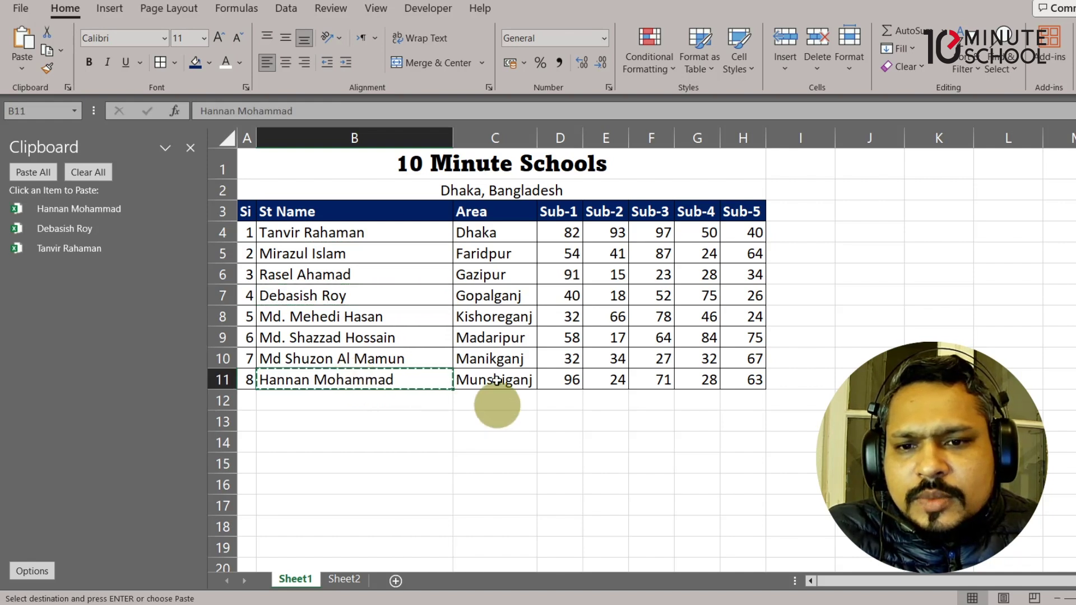
Step: Copy Dhaka, Gopalganj and Manikganj from C4, C7 and C10, then add Sheet3
{"action": "left_click", "coordinate": [509, 237]}
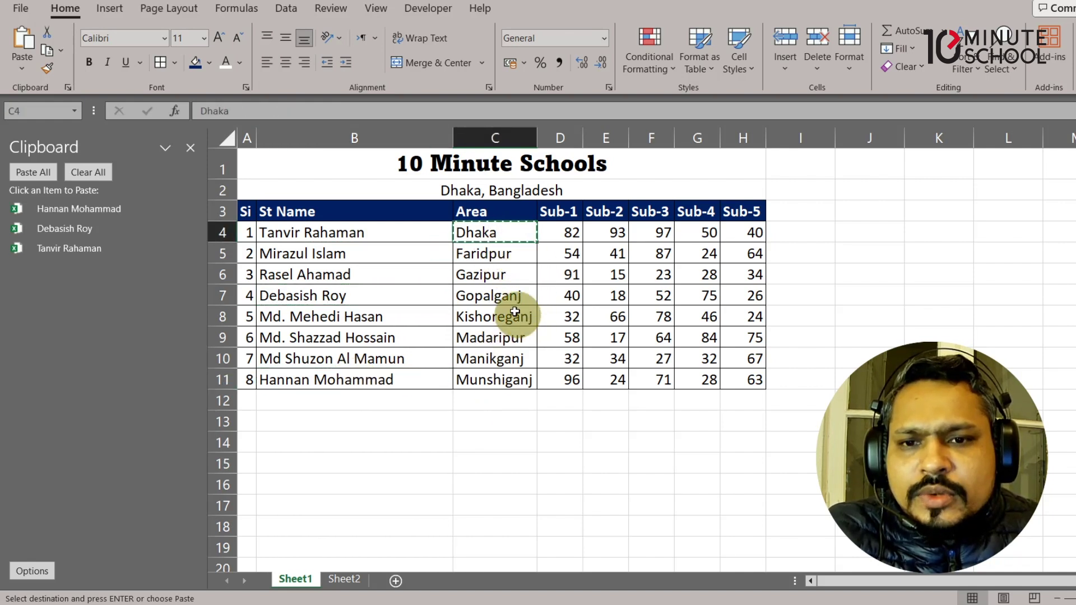
{"action": "key", "text": "ctrl+c"}
{"action": "left_click", "coordinate": [514, 297]}
{"action": "key", "text": "ctrl+c"}
{"action": "left_click", "coordinate": [527, 362]}
{"action": "key", "text": "ctrl+c"}
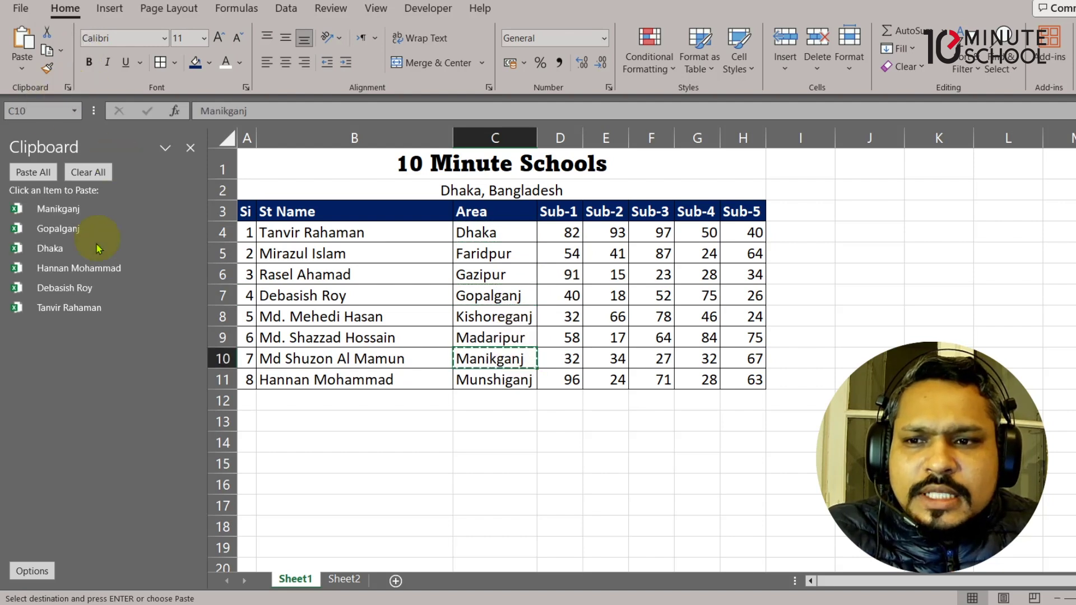
{"action": "mouse_move", "coordinate": [101, 247]}
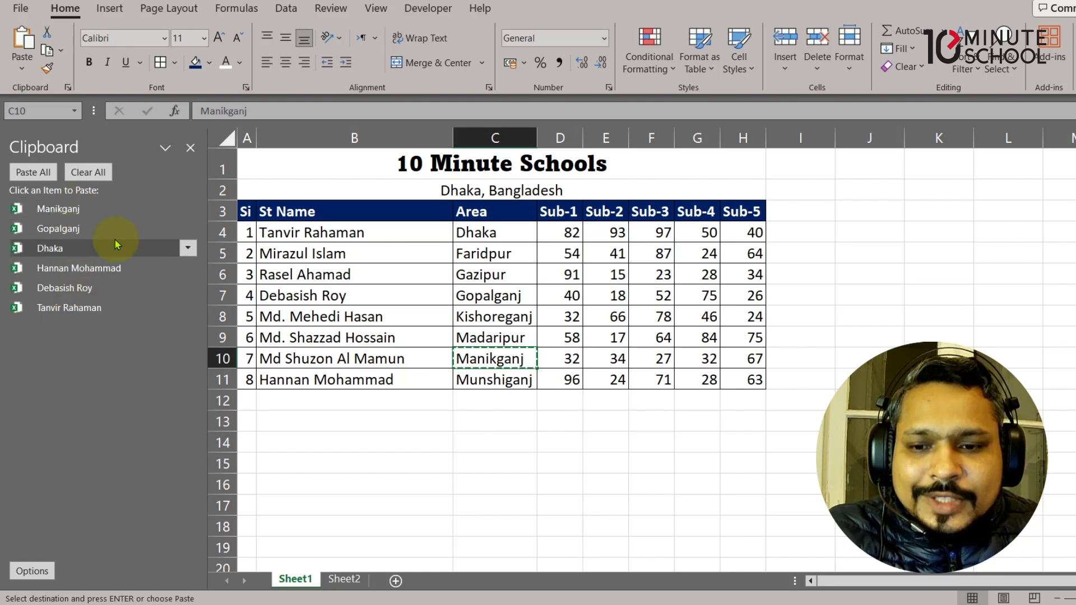
{"action": "left_click", "coordinate": [397, 582]}
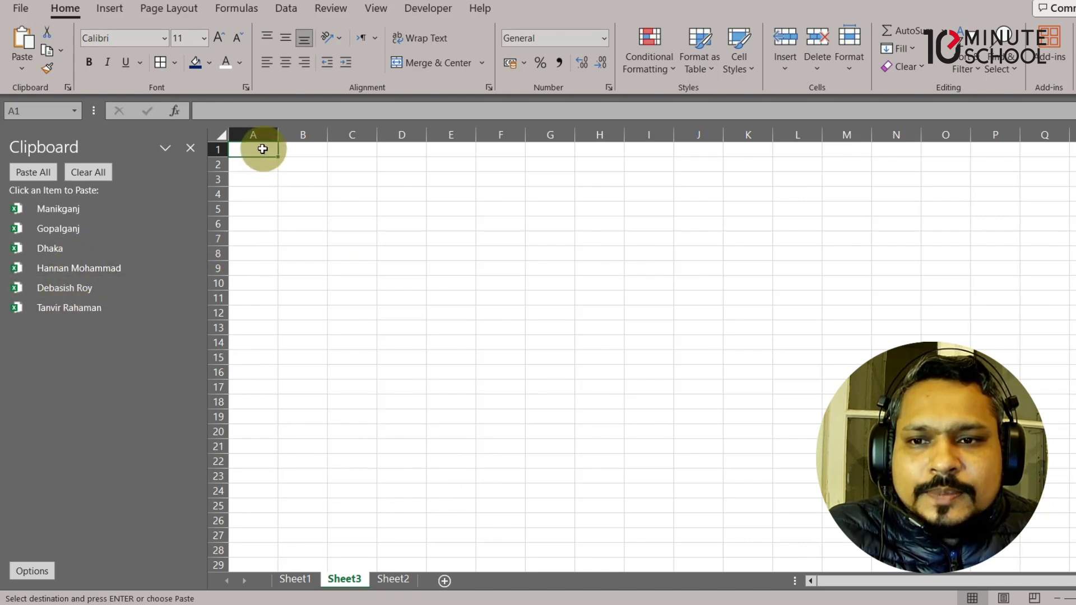
Step: Paste clipboard items on Sheet3: student name in A1 and D5, Gopalganj C9, Manikganj B5, Dhaka E8
{"action": "left_click", "coordinate": [81, 308]}
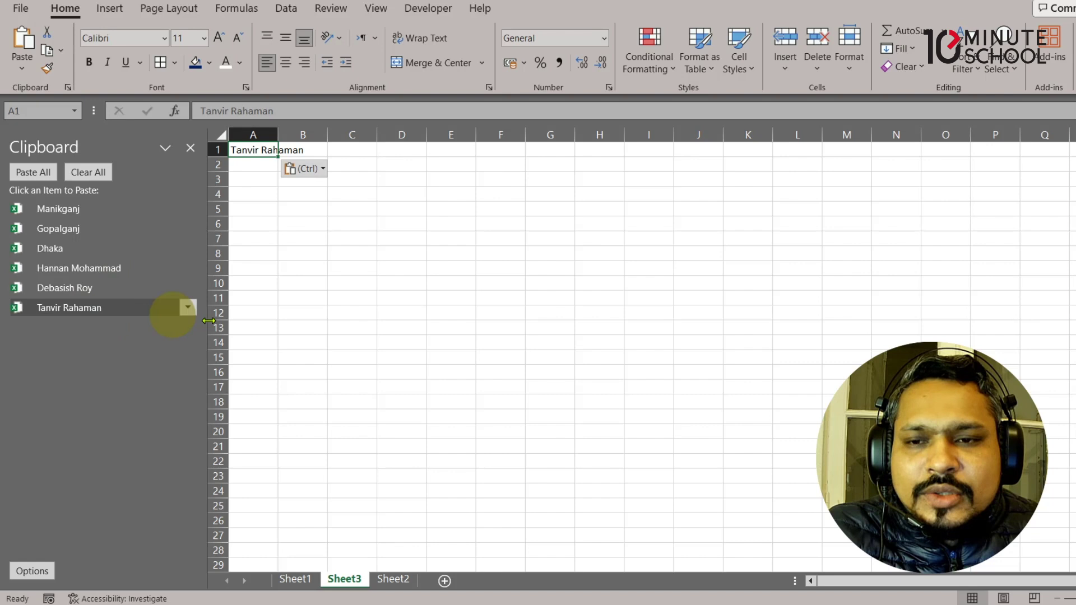
{"action": "left_click", "coordinate": [386, 207]}
{"action": "left_click", "coordinate": [40, 308]}
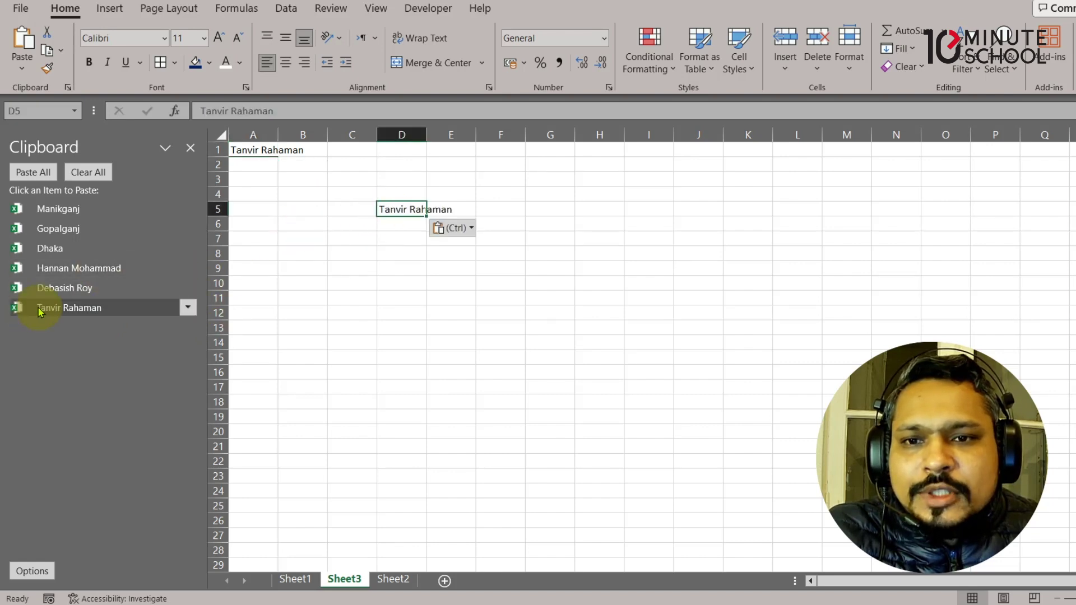
{"action": "left_click", "coordinate": [335, 268]}
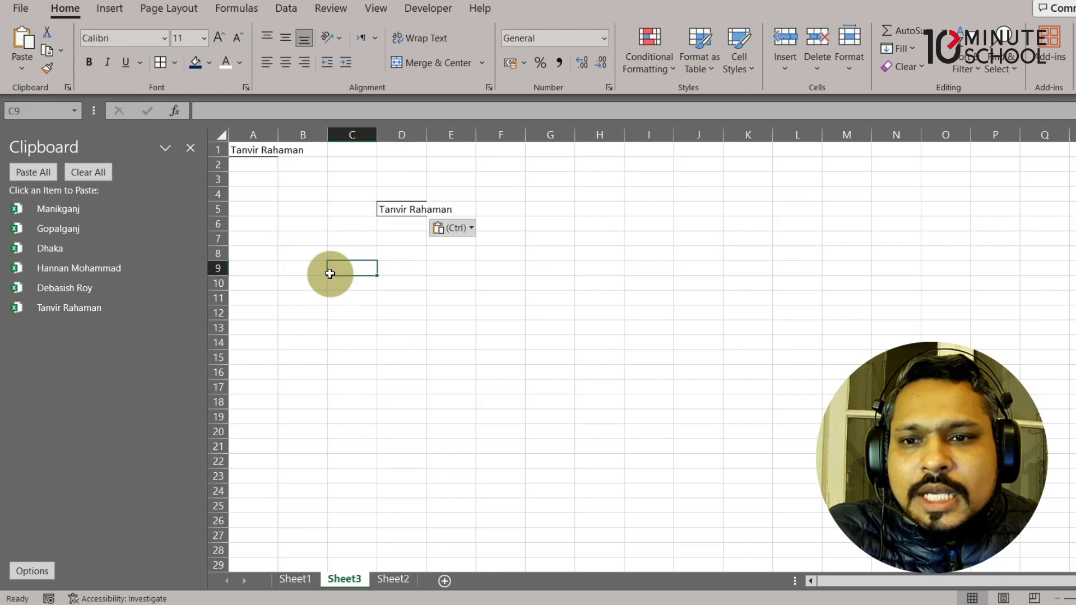
{"action": "left_click", "coordinate": [58, 228]}
{"action": "left_click", "coordinate": [283, 209]}
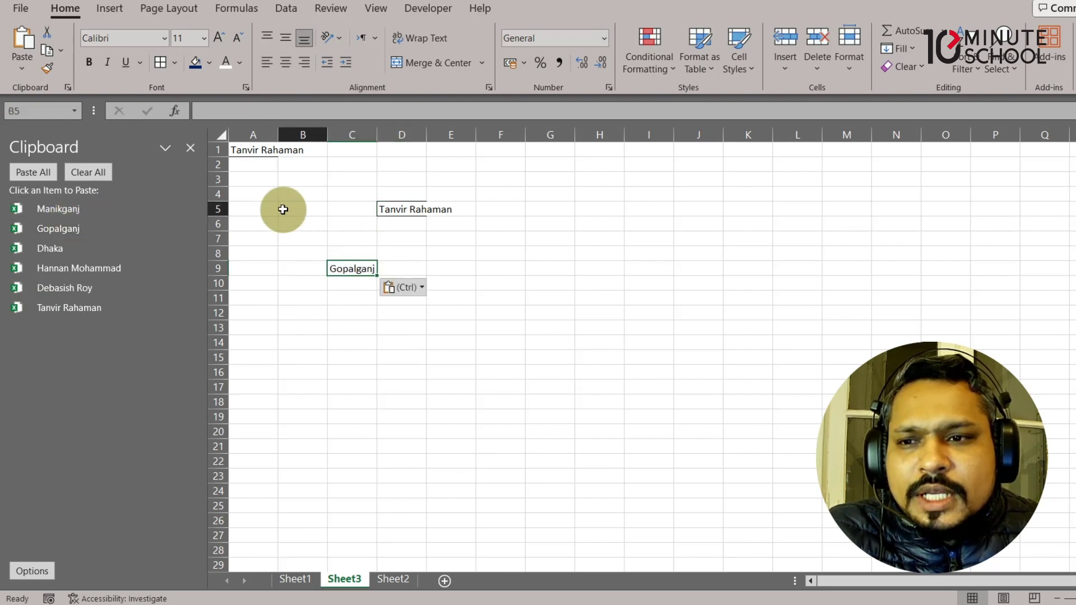
{"action": "left_click", "coordinate": [78, 209]}
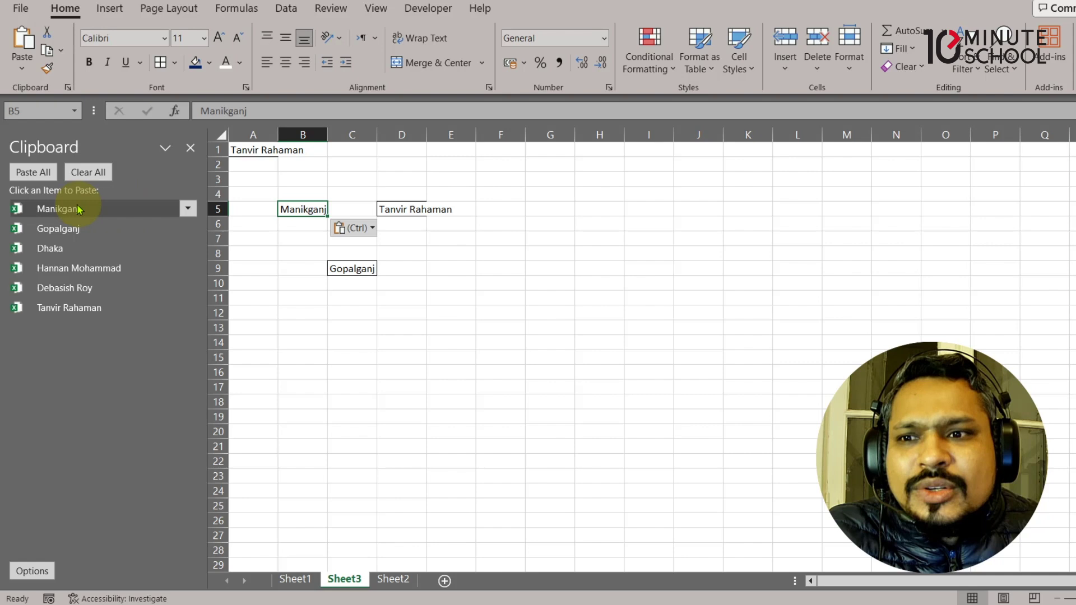
{"action": "left_click", "coordinate": [440, 253]}
{"action": "left_click", "coordinate": [56, 248]}
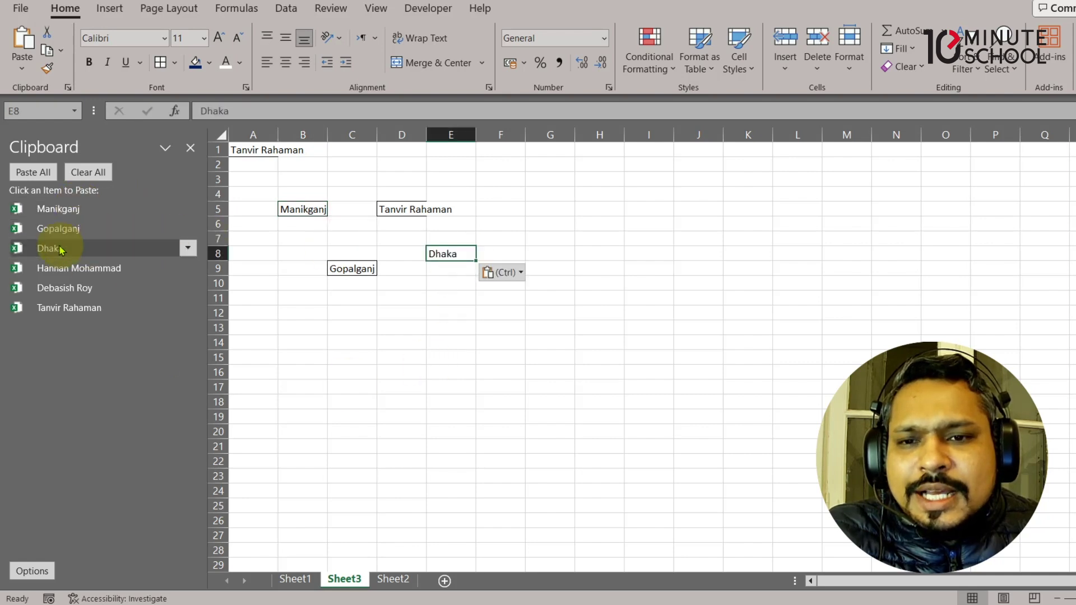
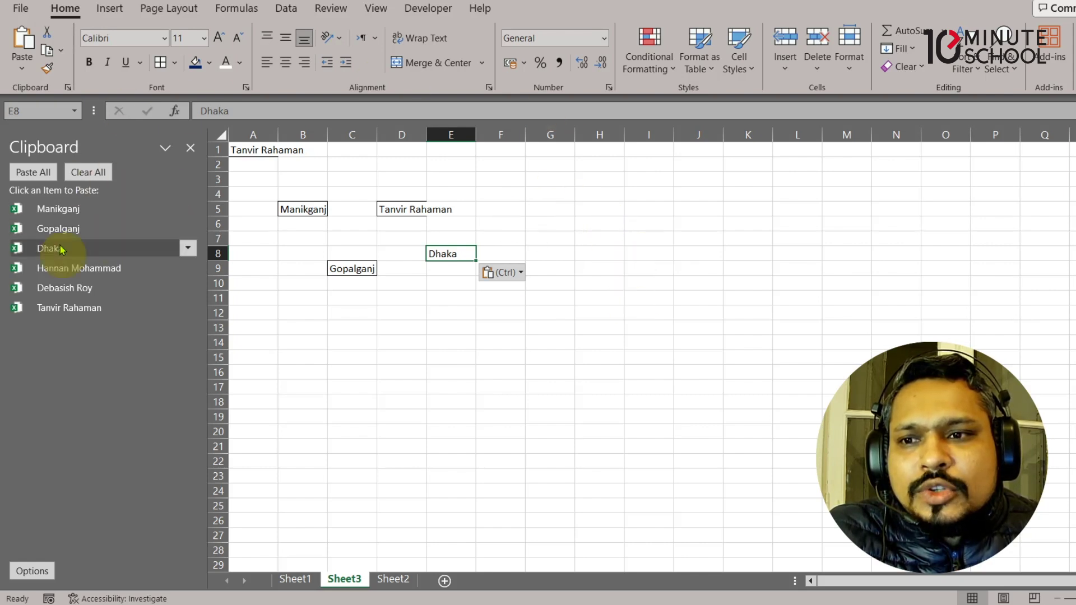
Step: Empty and close the clipboard pane, then return to Sheet1's student marks table
{"action": "left_click", "coordinate": [88, 173]}
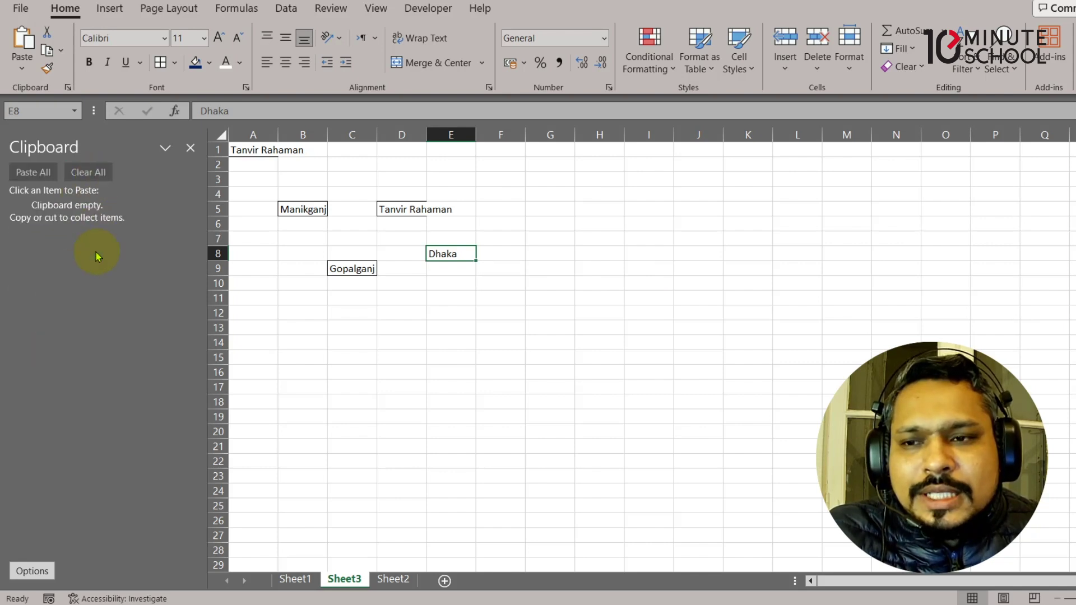
{"action": "left_click", "coordinate": [190, 149]}
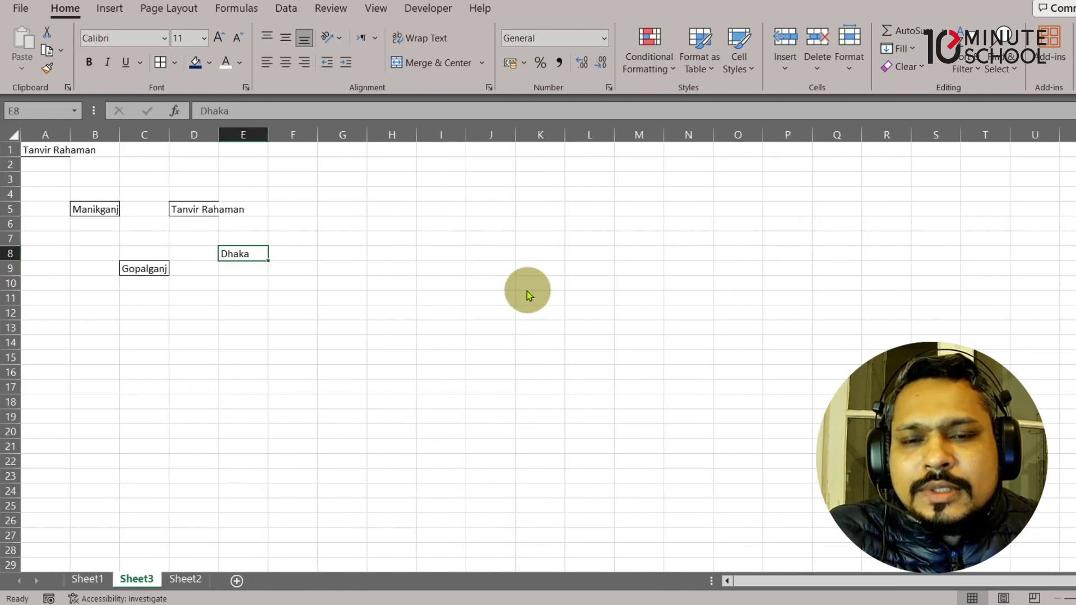
{"action": "key", "text": "ctrl+Page_Up"}
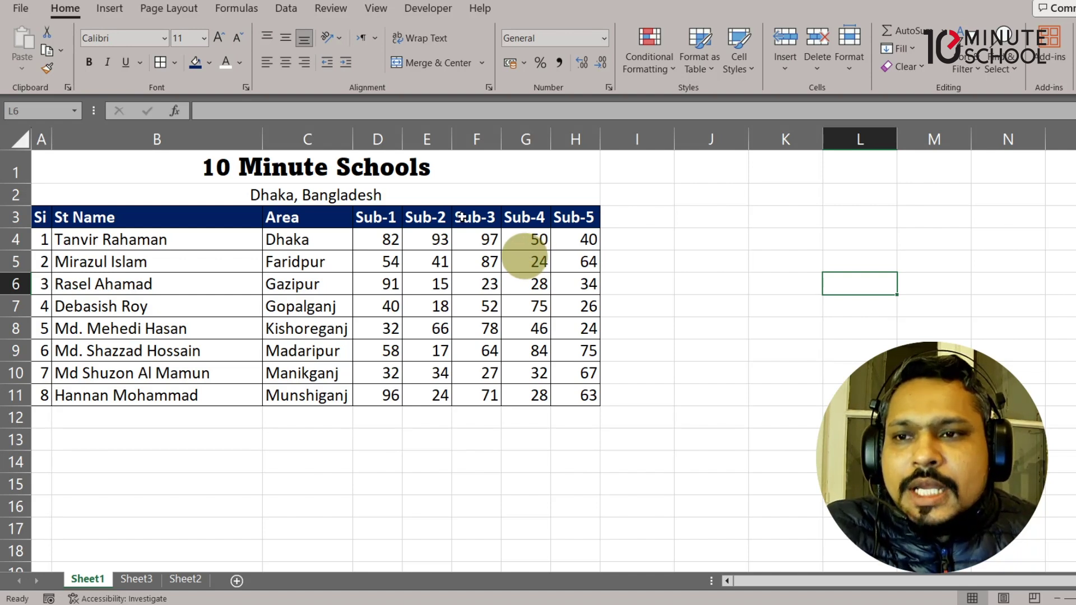
{"action": "left_click", "coordinate": [20, 7]}
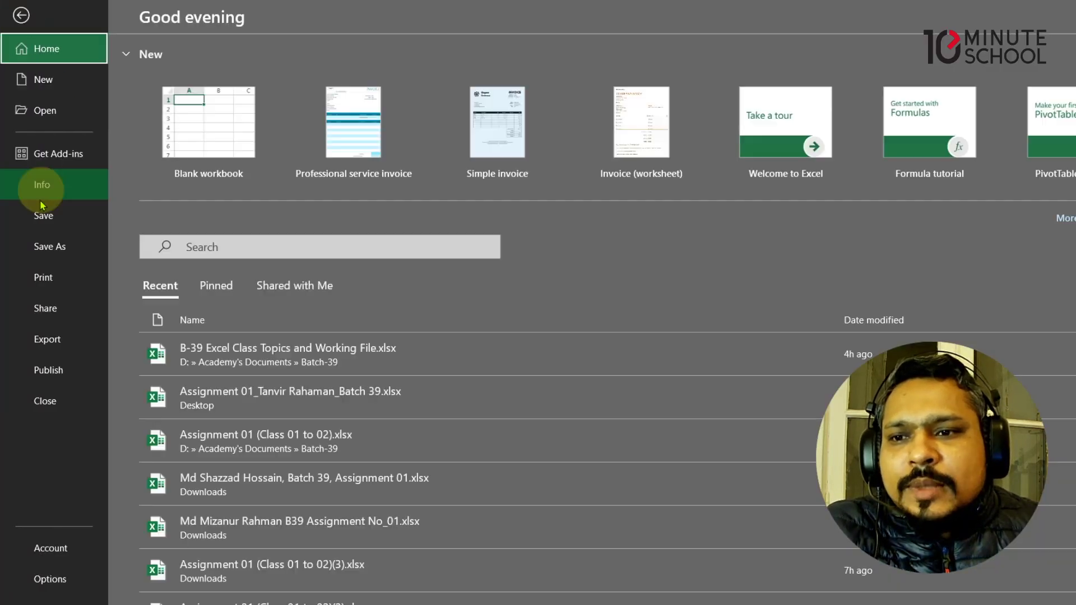
{"action": "left_click", "coordinate": [49, 281]}
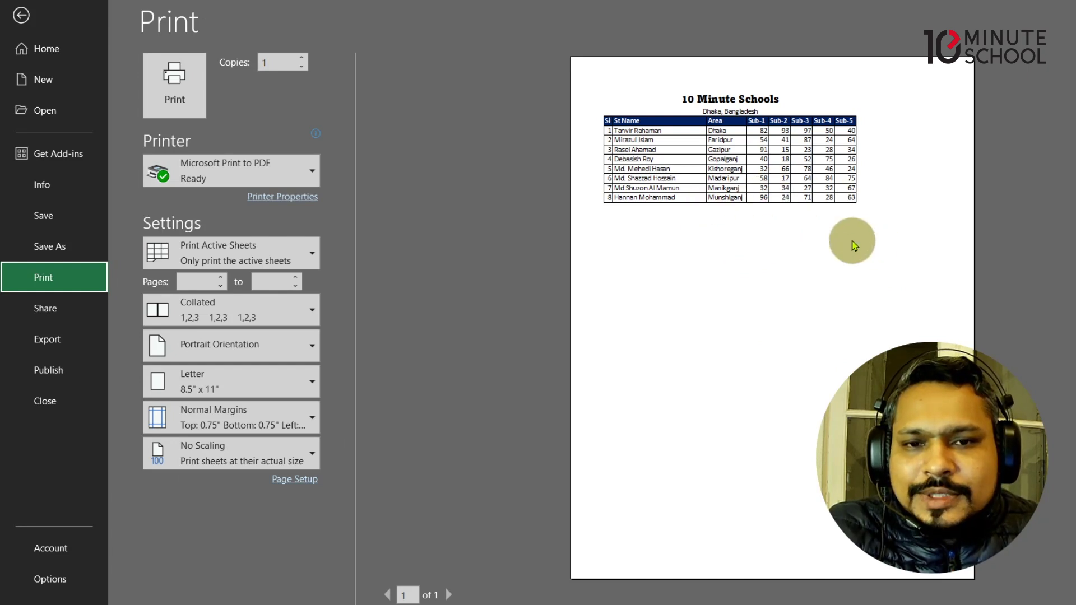
{"action": "left_click", "coordinate": [21, 15]}
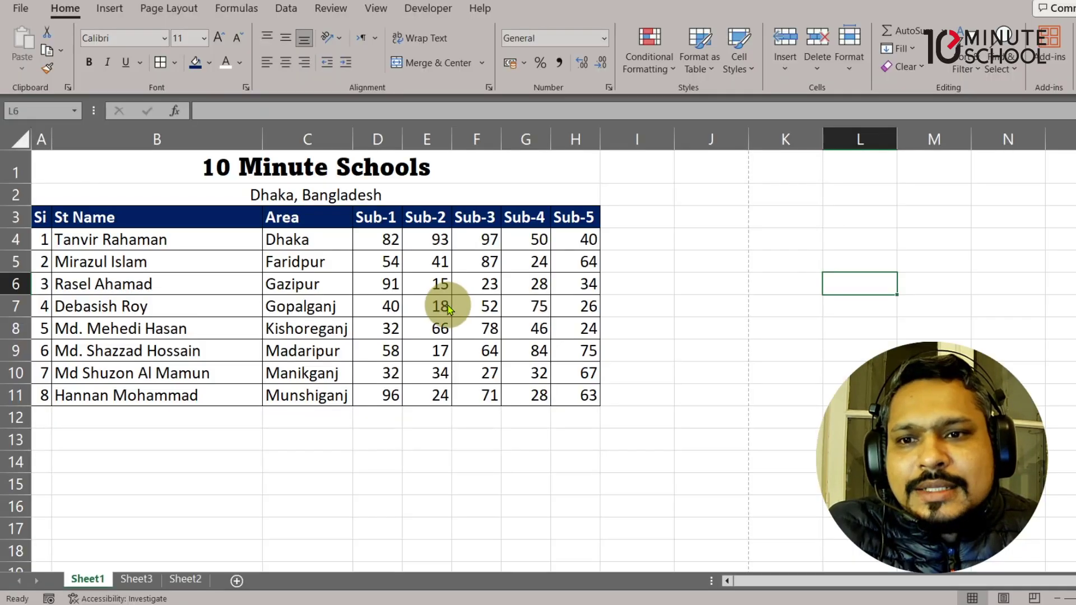
Step: Widen the St Name column B and the Area column C
{"action": "left_click", "coordinate": [240, 259]}
{"action": "left_click_drag", "start_coordinate": [262, 139], "coordinate": [302, 149]}
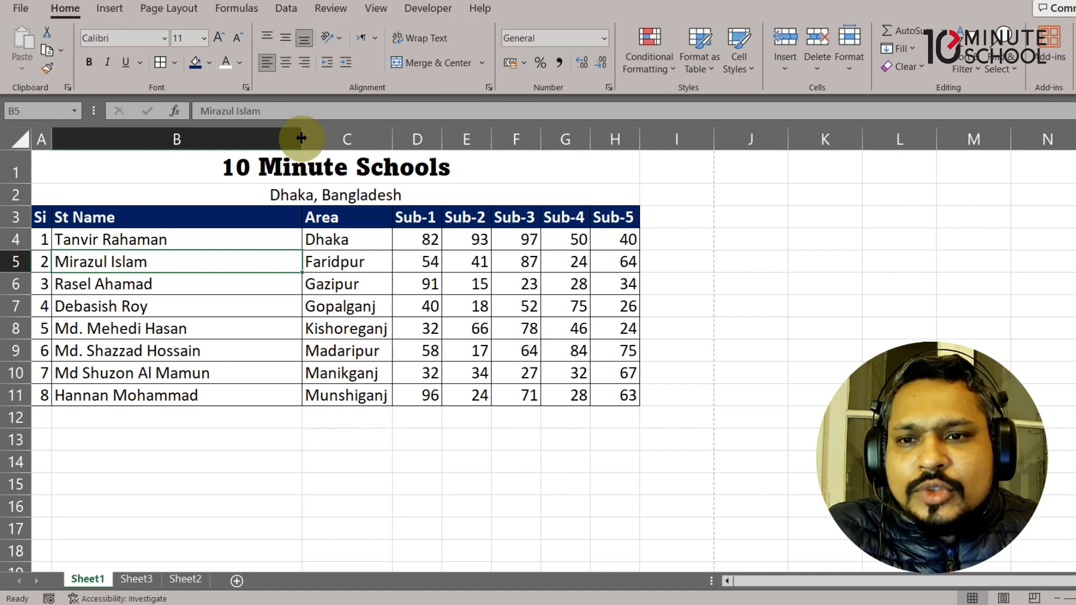
{"action": "left_click_drag", "start_coordinate": [302, 137], "coordinate": [311, 138]}
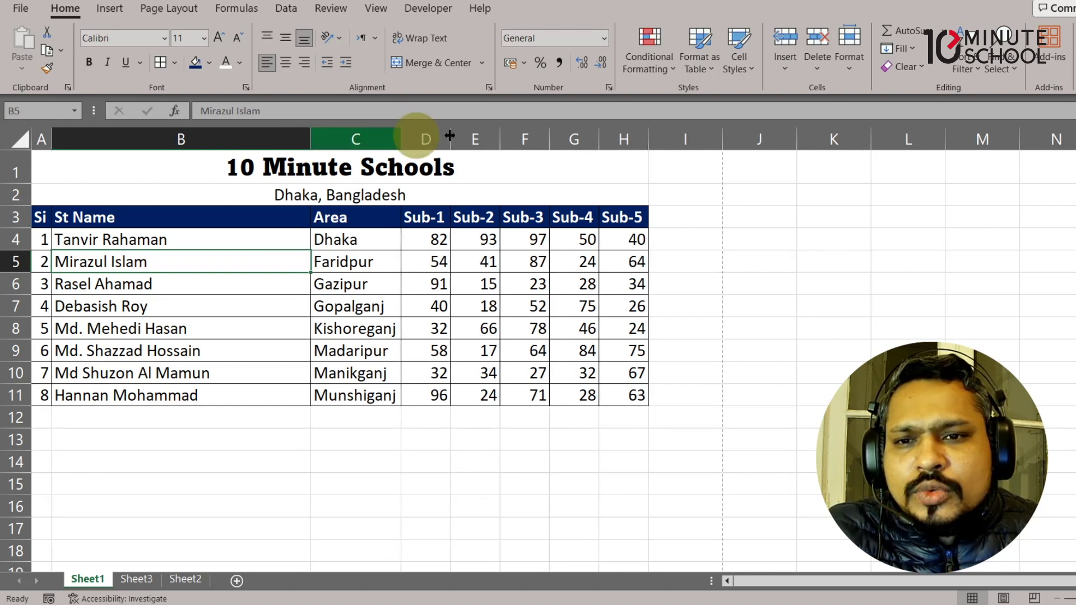
{"action": "left_click_drag", "start_coordinate": [405, 134], "coordinate": [433, 139]}
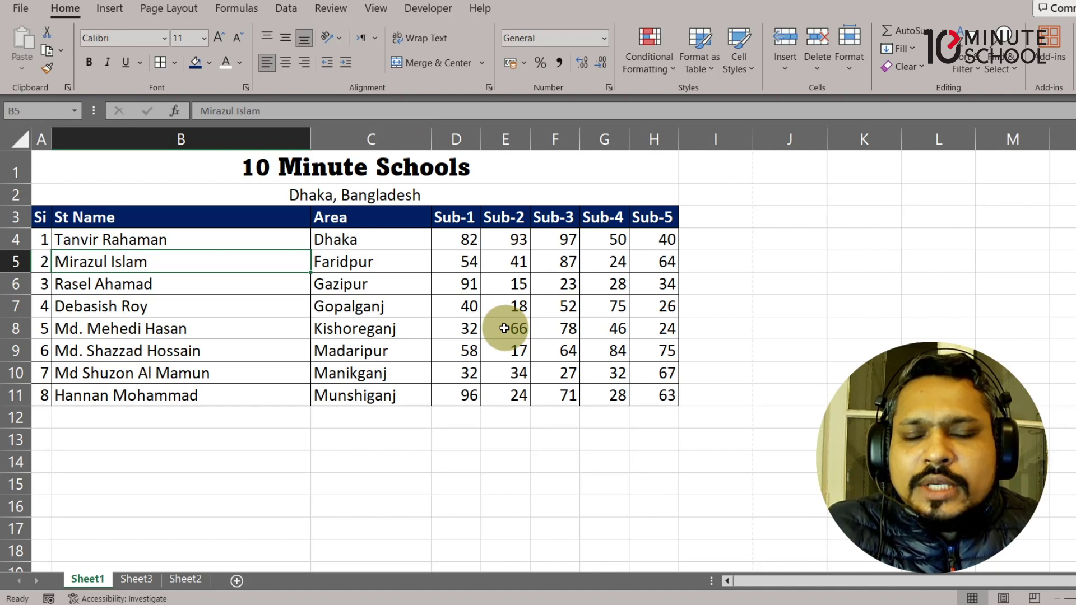
Step: Give the Sub-1 to Sub-5 columns D:H one shared, wider width
{"action": "left_click_drag", "start_coordinate": [455, 139], "coordinate": [653, 155]}
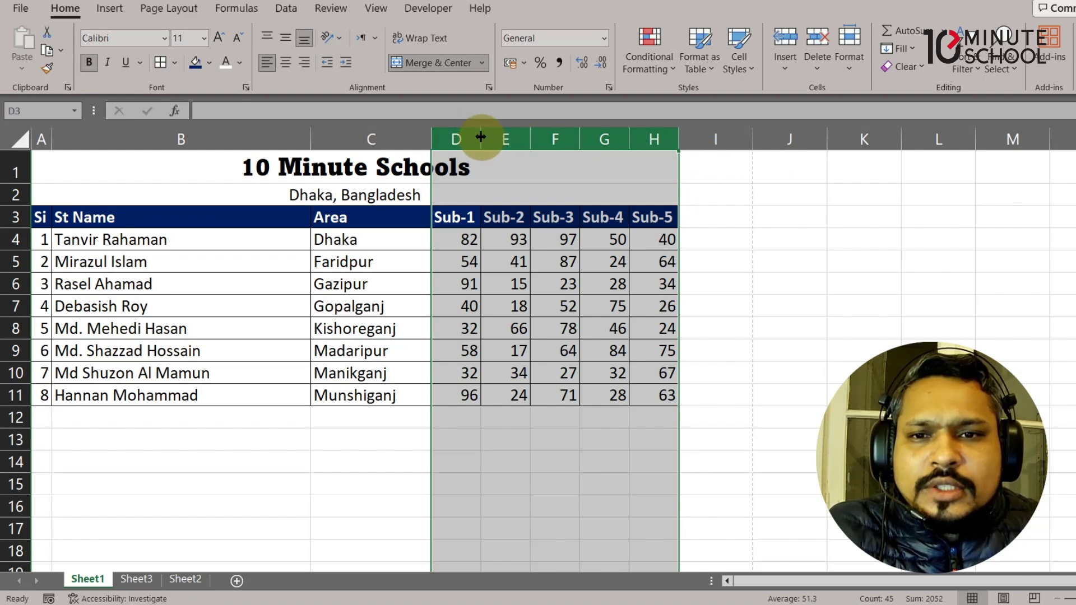
{"action": "left_click_drag", "start_coordinate": [480, 138], "coordinate": [493, 138]}
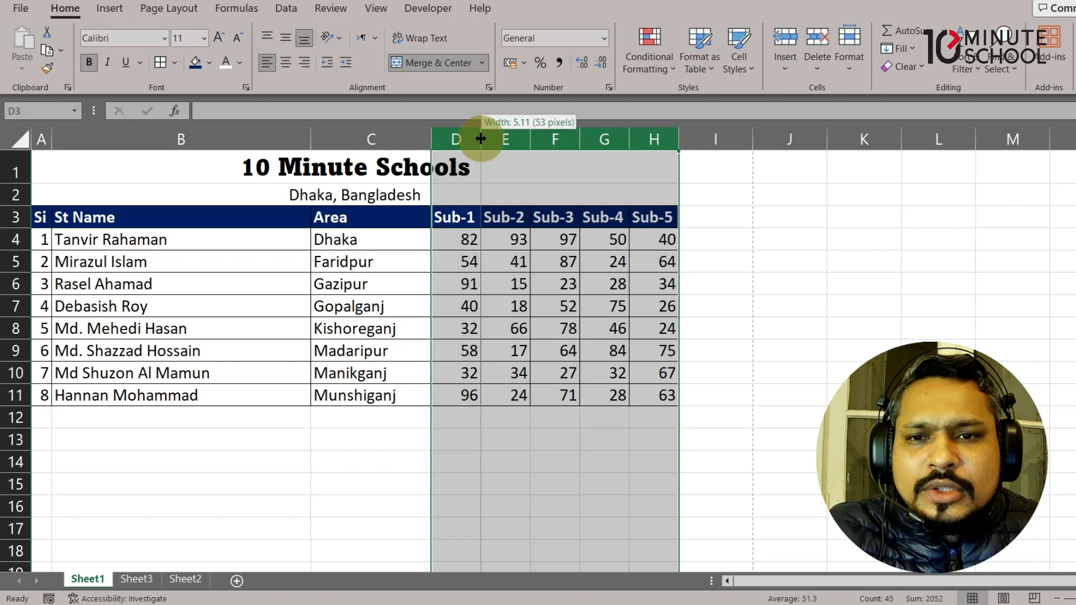
{"action": "left_click", "coordinate": [630, 284]}
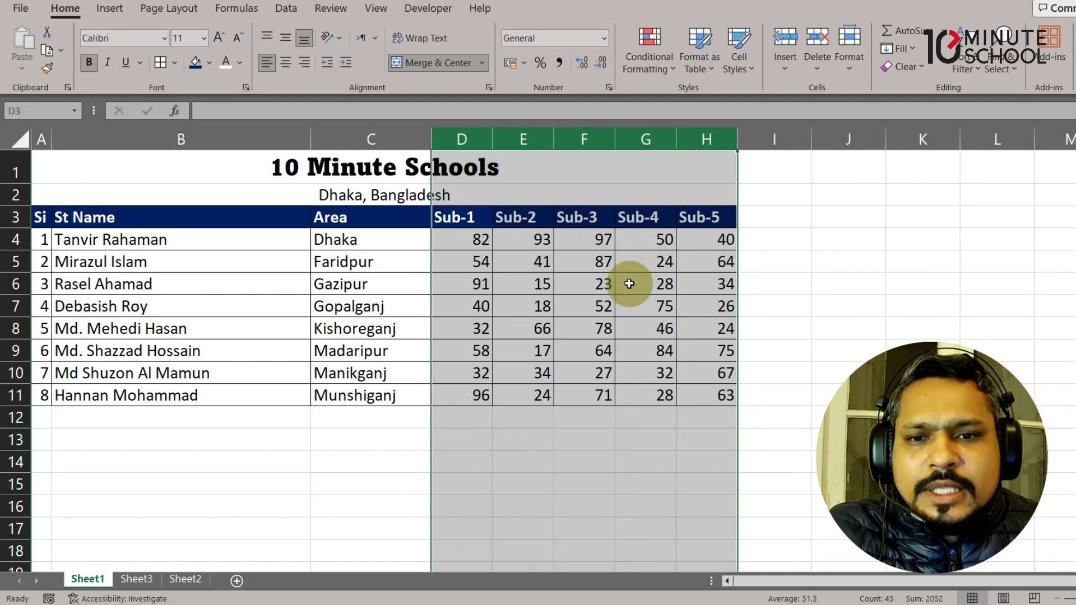
{"action": "left_click", "coordinate": [629, 283]}
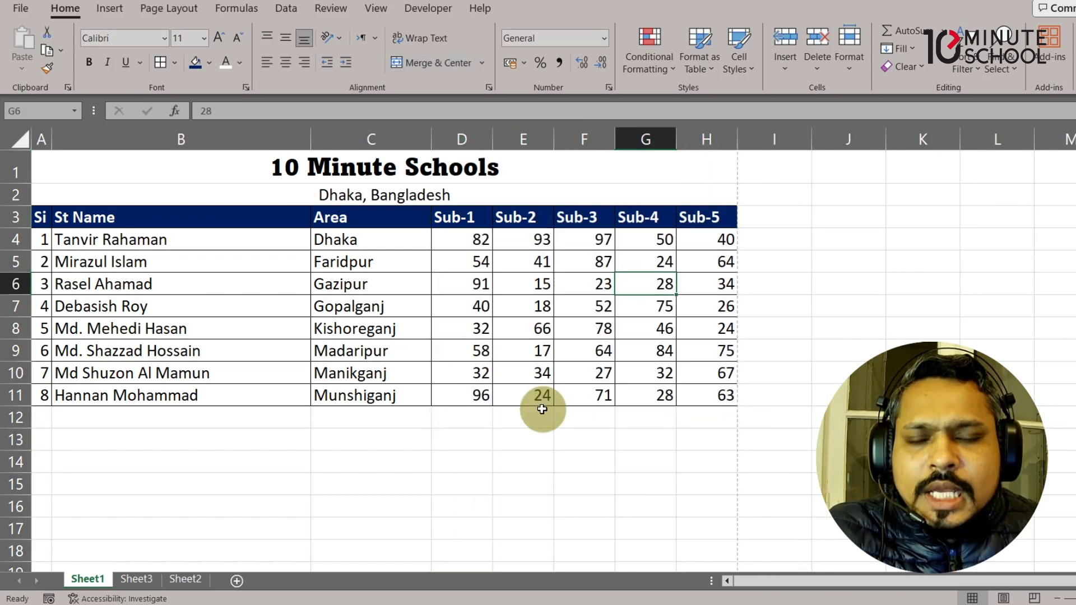
{"action": "left_click", "coordinate": [20, 8]}
{"action": "left_click", "coordinate": [50, 280]}
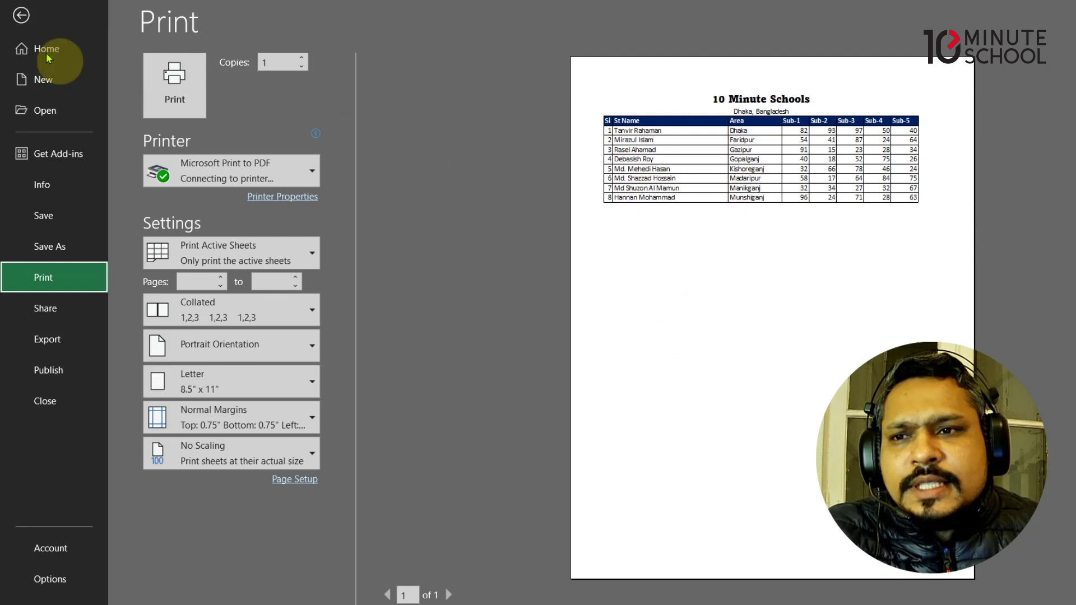
{"action": "left_click", "coordinate": [20, 15]}
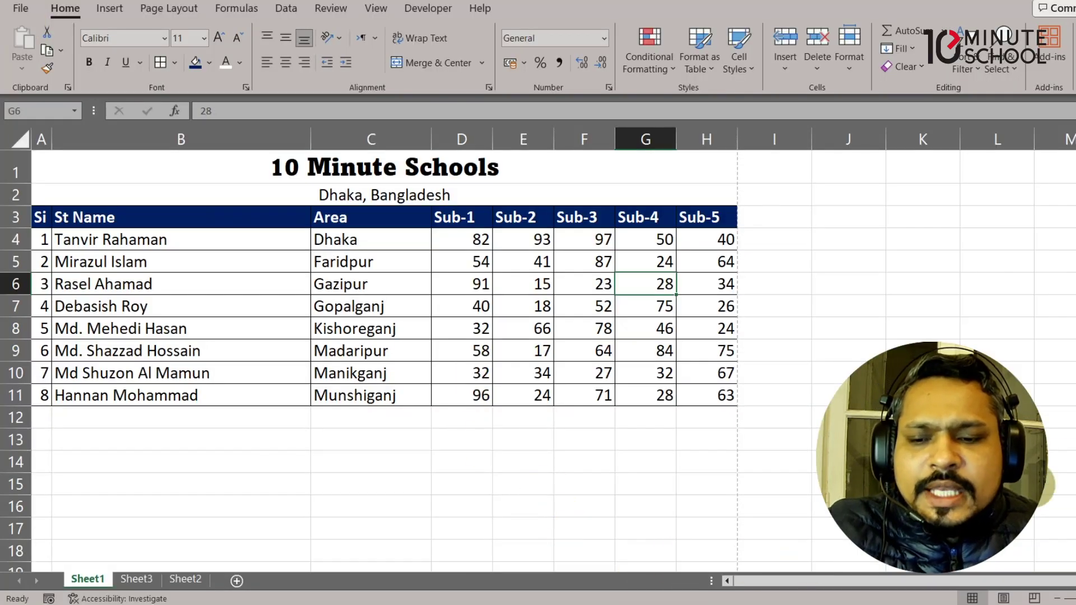
{"action": "left_click_drag", "start_coordinate": [723, 162], "coordinate": [745, 187]}
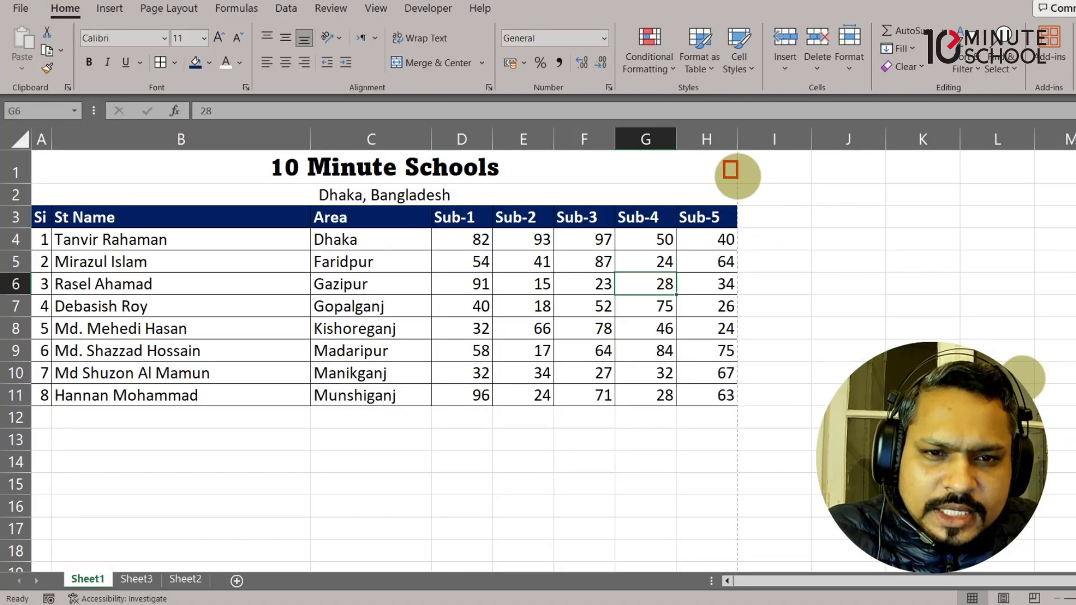
{"action": "left_click_drag", "start_coordinate": [719, 424], "coordinate": [748, 463]}
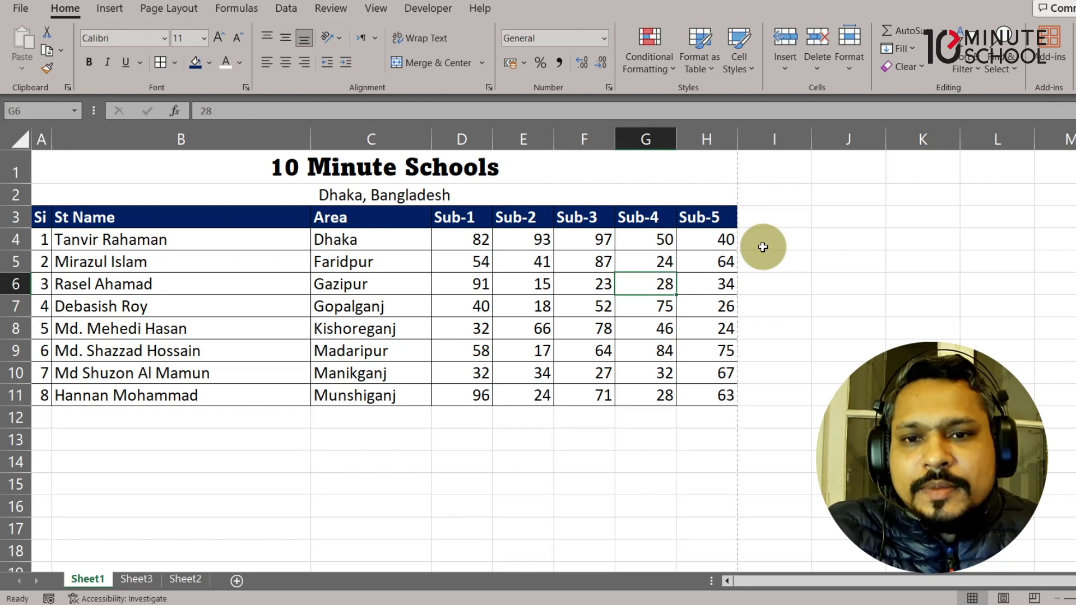
{"action": "left_click", "coordinate": [20, 8]}
{"action": "left_click", "coordinate": [72, 280]}
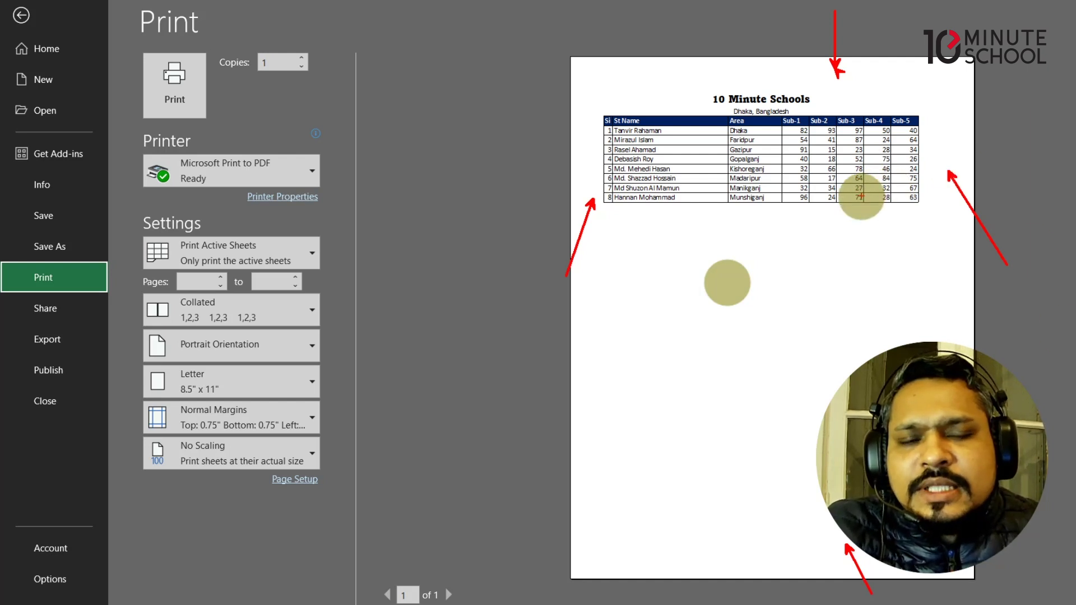
{"action": "left_click", "coordinate": [21, 15]}
{"action": "left_click", "coordinate": [332, 231]}
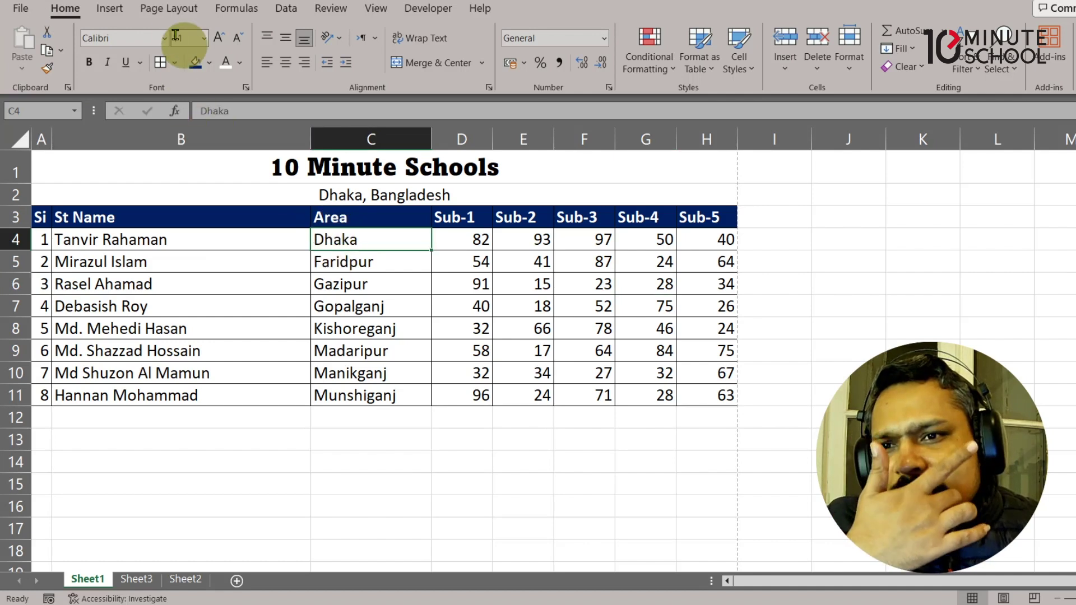
Step: View Page Layout's Custom Margins, cancel Page Setup unchanged, and reopen the print preview
{"action": "left_click", "coordinate": [175, 15]}
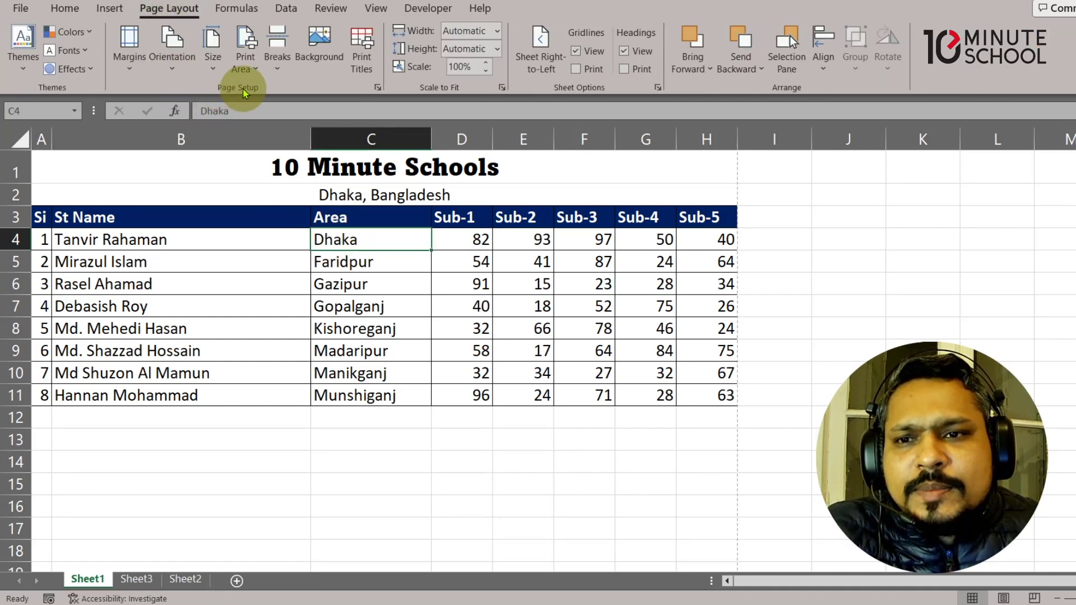
{"action": "left_click", "coordinate": [130, 62]}
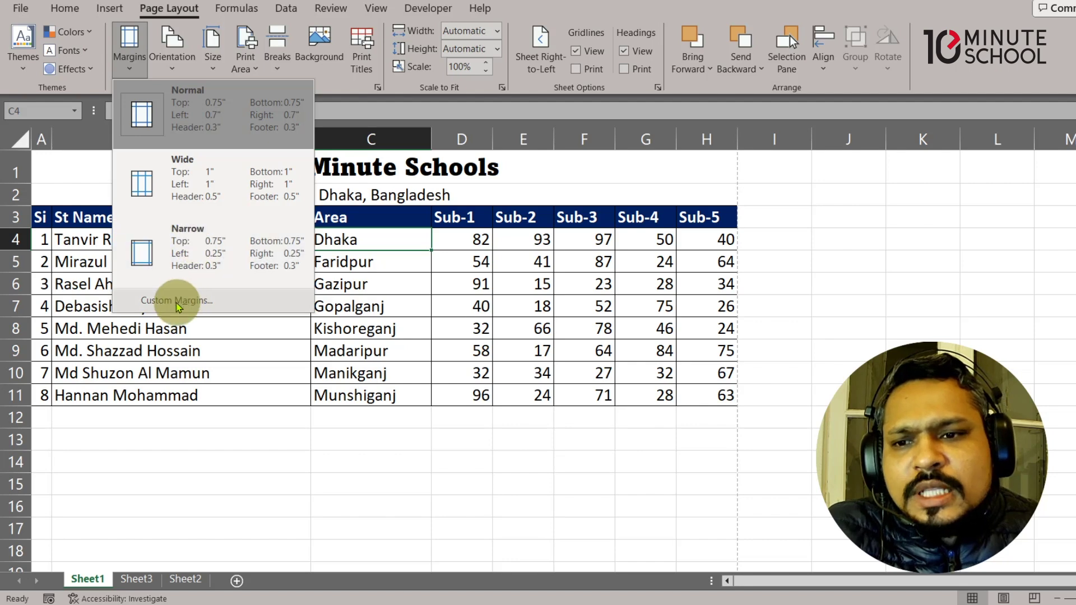
{"action": "left_click", "coordinate": [176, 300]}
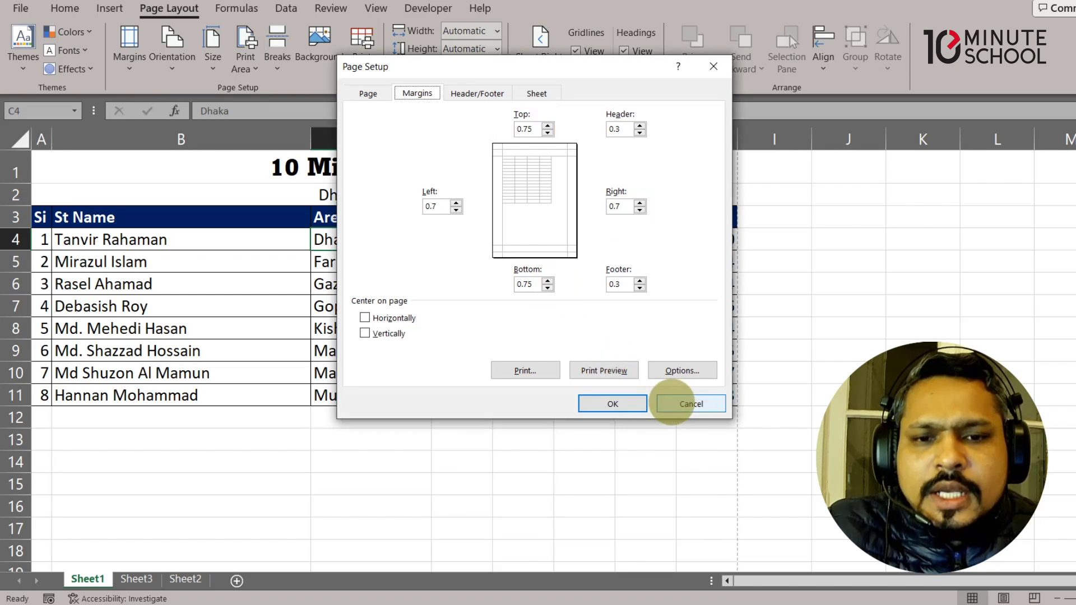
{"action": "left_click", "coordinate": [688, 404]}
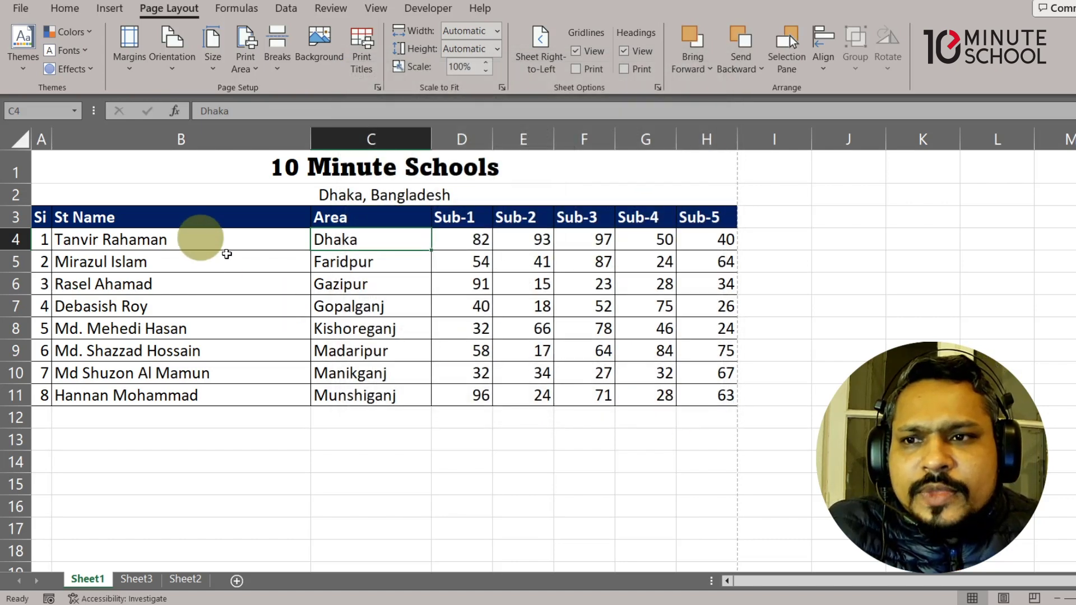
{"action": "key", "text": "ctrl+p"}
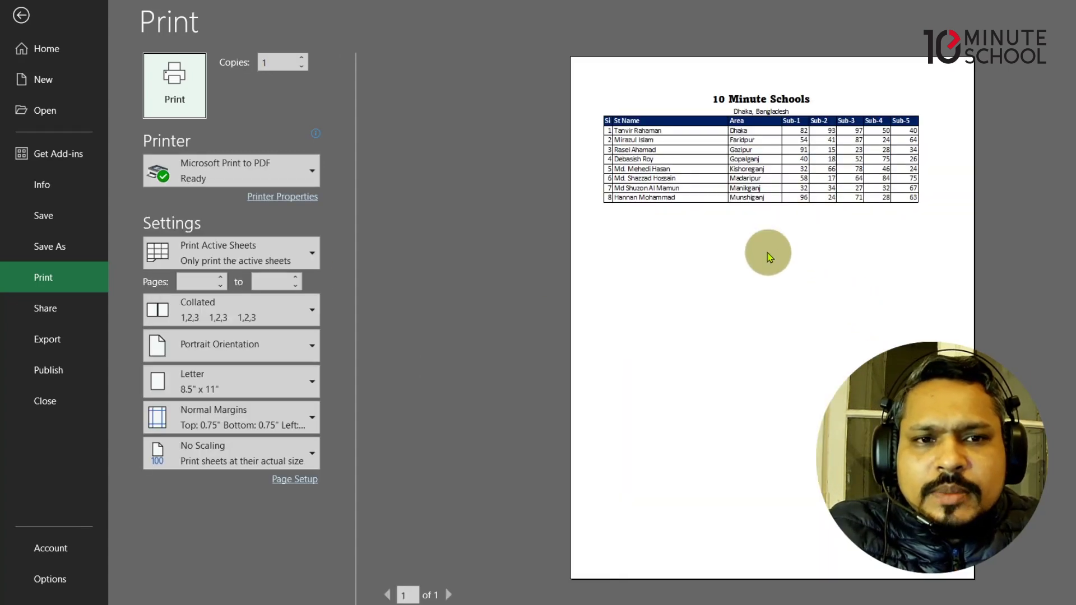
Step: Center the marks table horizontally on the page via Page Setup margins, then leave print preview
{"action": "mouse_move", "coordinate": [619, 79]}
{"action": "left_mouse_down"}
{"action": "mouse_move", "coordinate": [890, 226]}
{"action": "mouse_move", "coordinate": [869, 316]}
{"action": "left_mouse_up"}
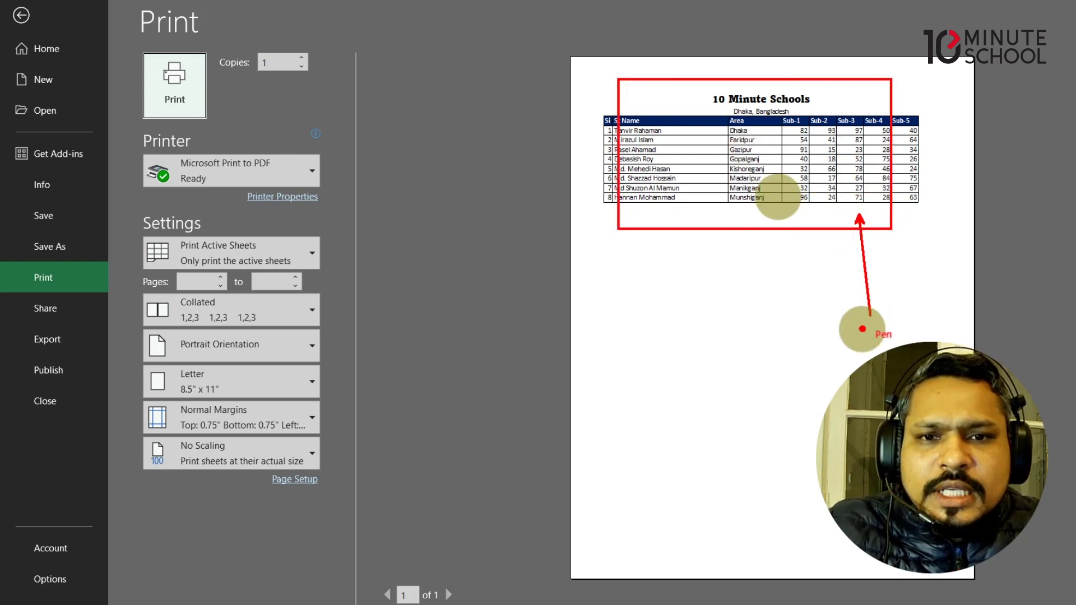
{"action": "key", "text": "Escape"}
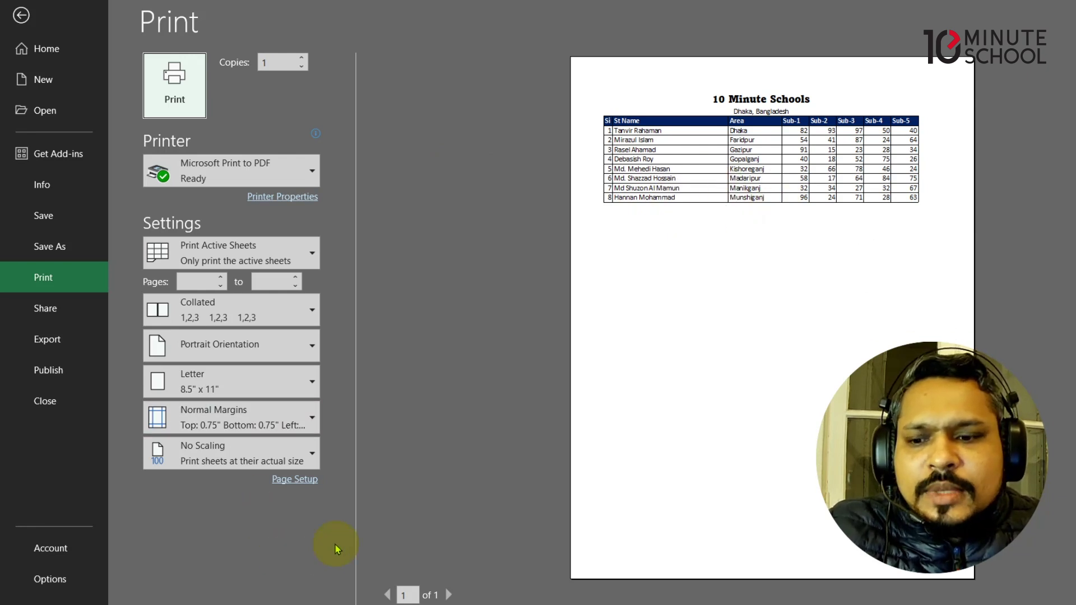
{"action": "mouse_move", "coordinate": [263, 465]}
{"action": "left_mouse_down"}
{"action": "mouse_move", "coordinate": [326, 496]}
{"action": "mouse_move", "coordinate": [352, 537]}
{"action": "left_mouse_up"}
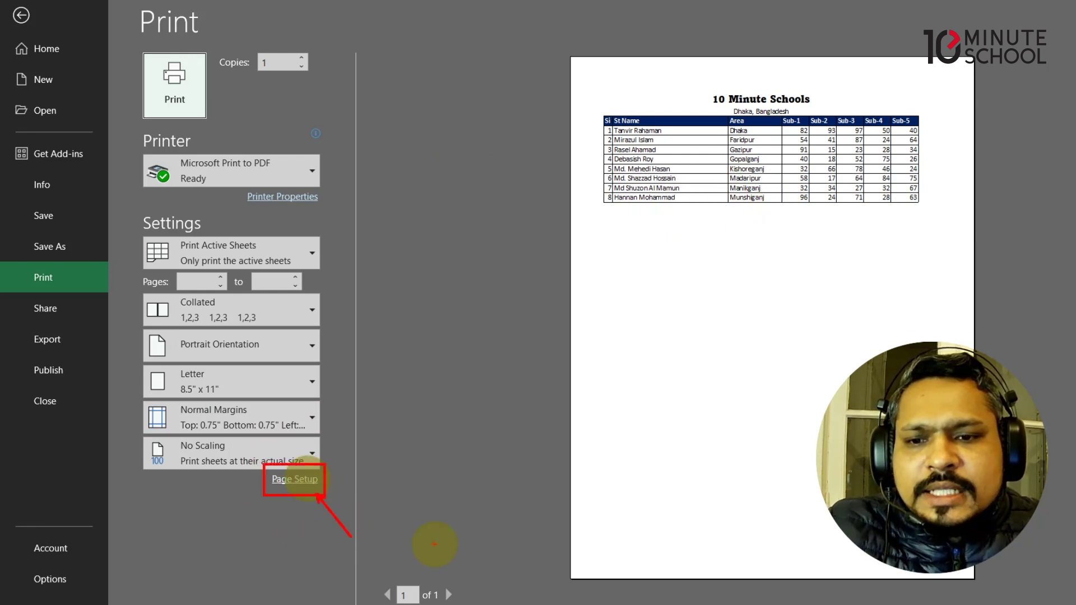
{"action": "key", "text": "Escape"}
{"action": "left_click", "coordinate": [296, 480]}
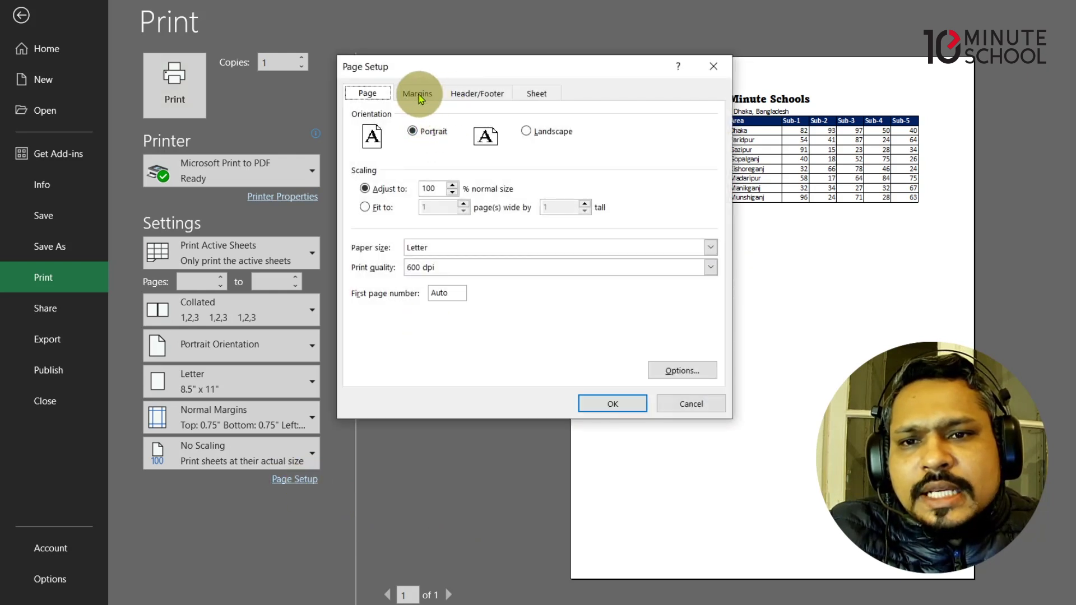
{"action": "left_click", "coordinate": [419, 95]}
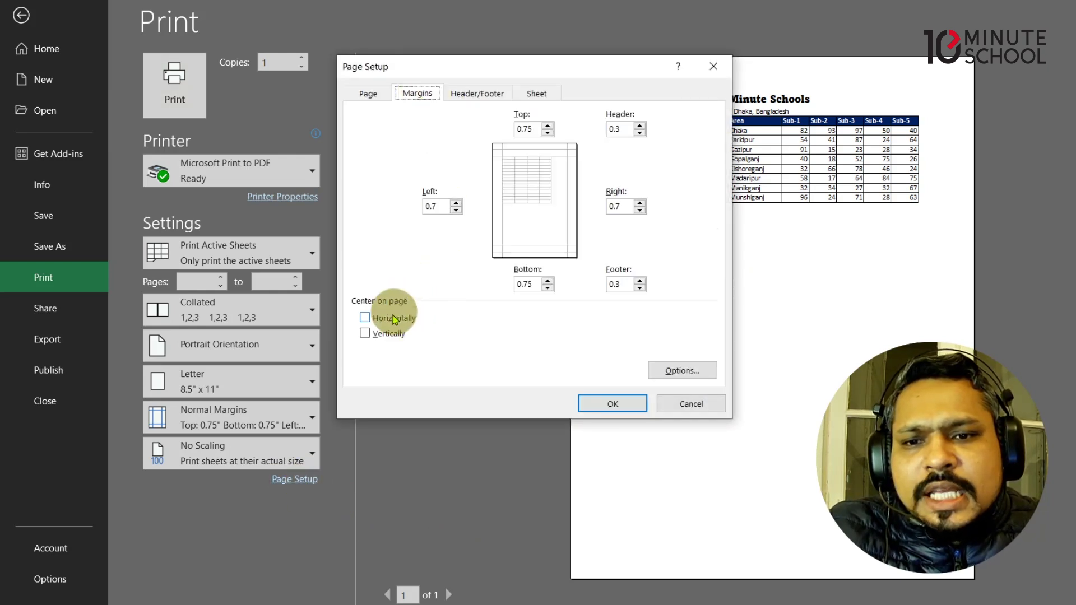
{"action": "left_click", "coordinate": [365, 318]}
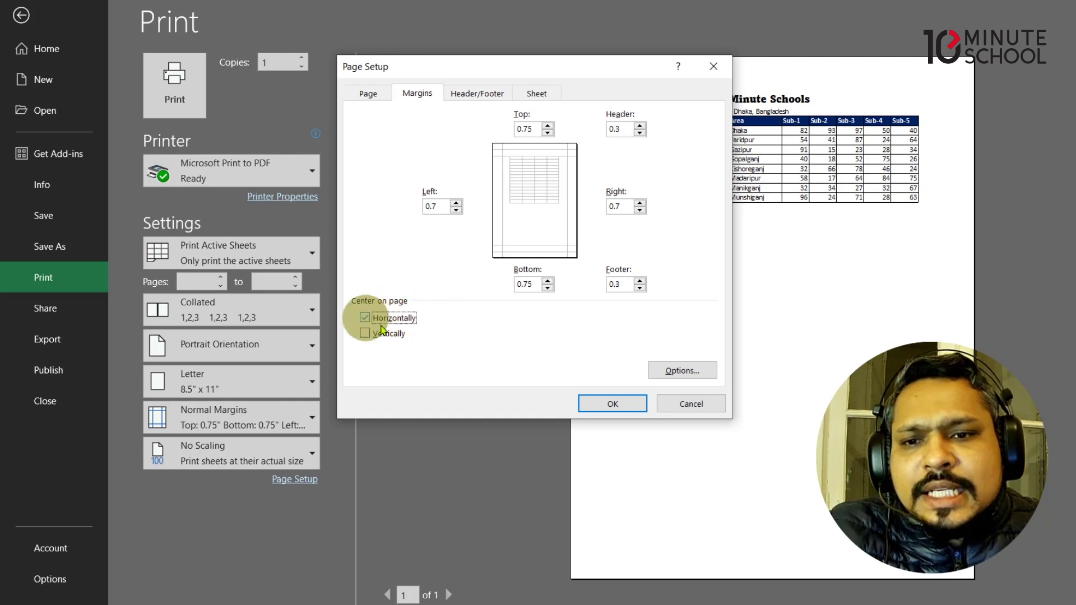
{"action": "left_click", "coordinate": [598, 405]}
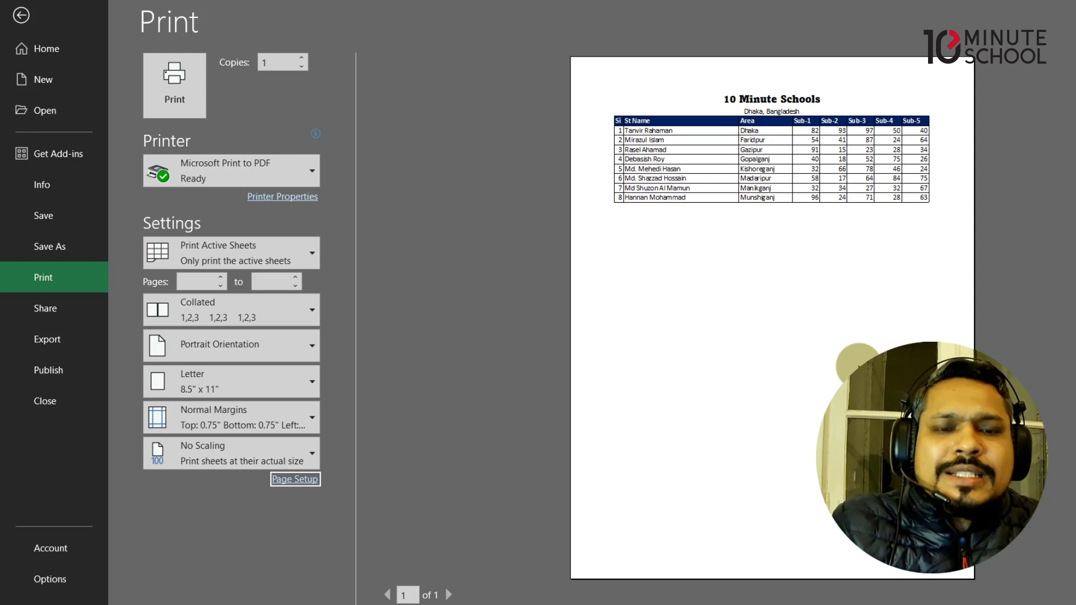
{"action": "left_click", "coordinate": [21, 15]}
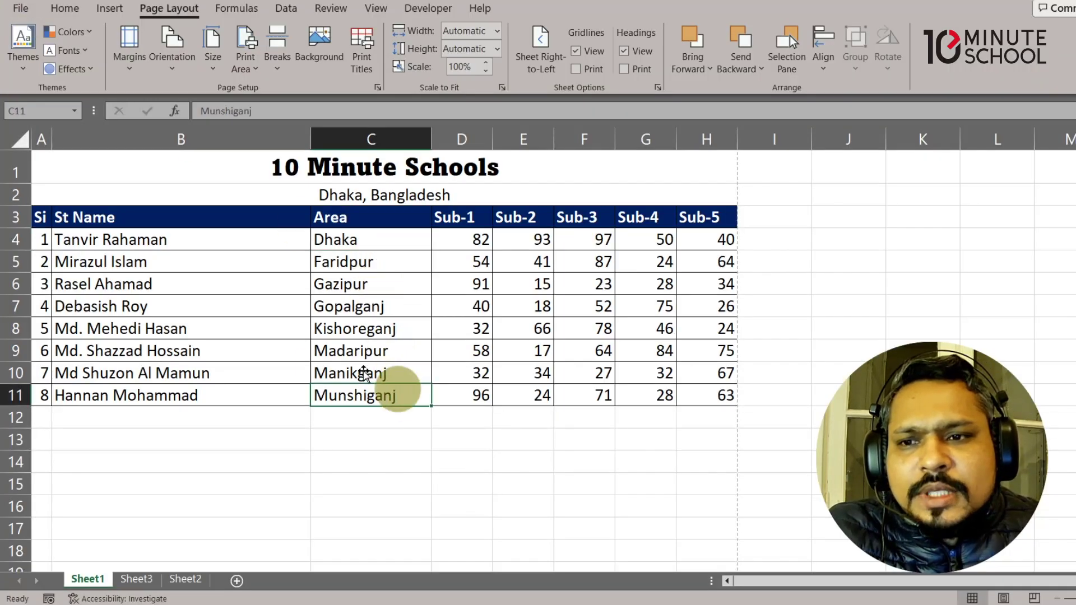
Step: Insert a blank row 3 above the table header and check the print preview
{"action": "left_click", "coordinate": [15, 195]}
{"action": "left_click", "coordinate": [11, 217]}
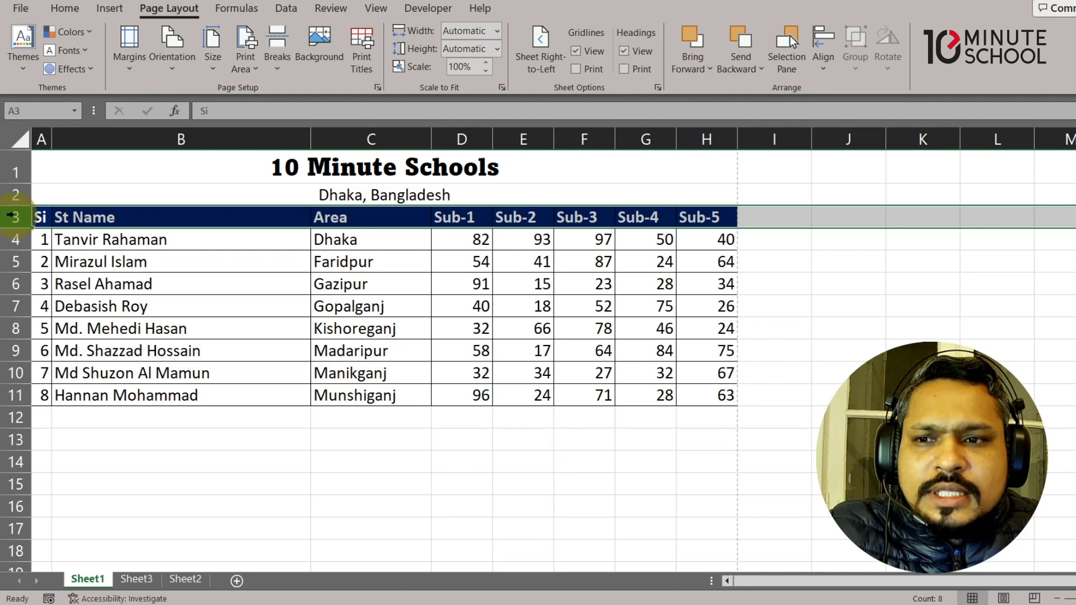
{"action": "right_click", "coordinate": [15, 217]}
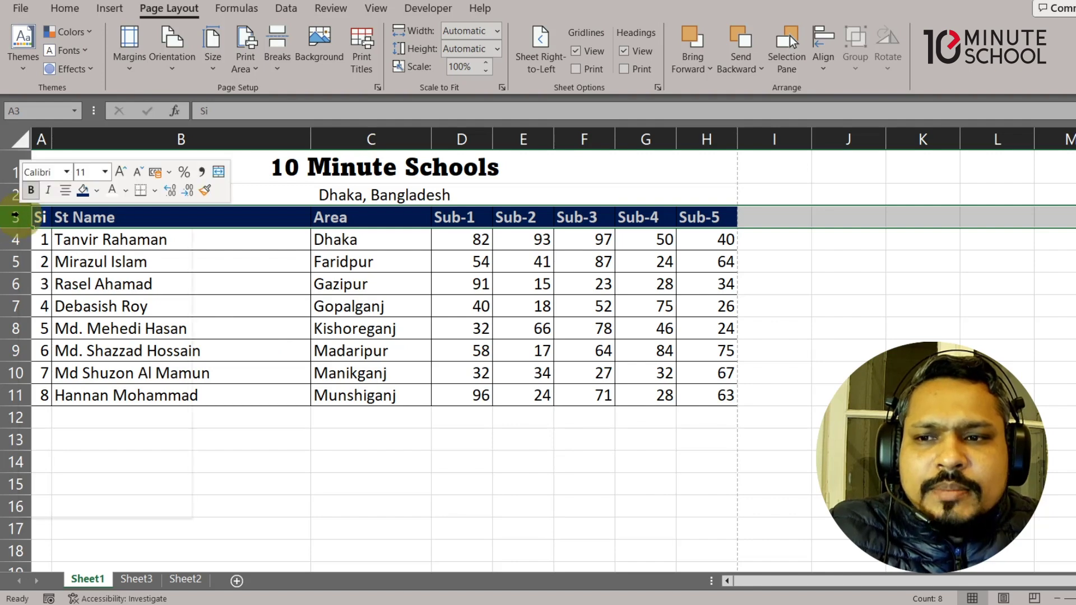
{"action": "key", "text": "Escape"}
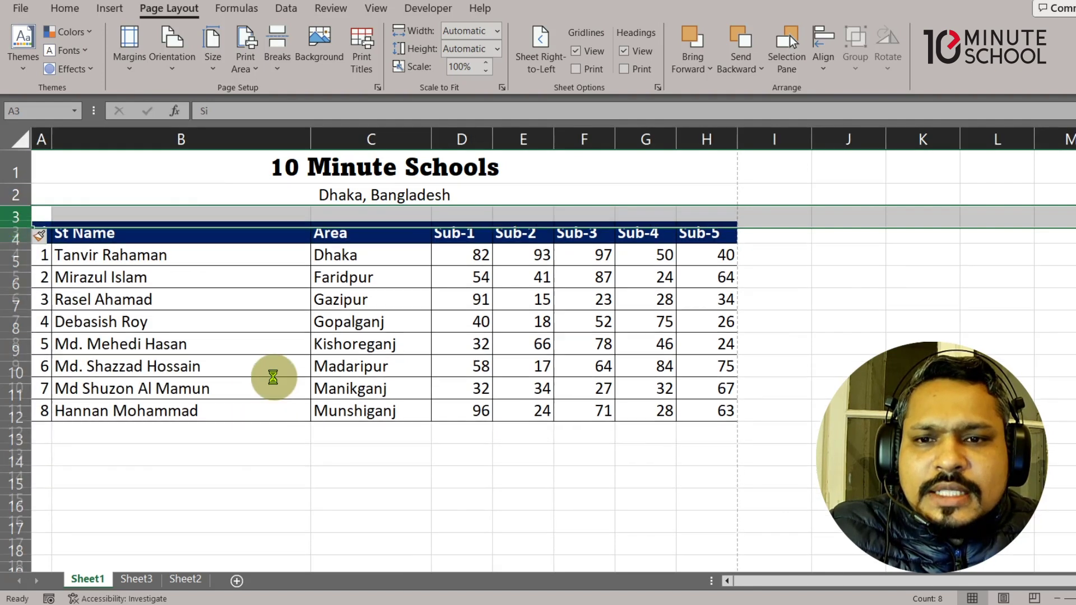
{"action": "left_click", "coordinate": [280, 376]}
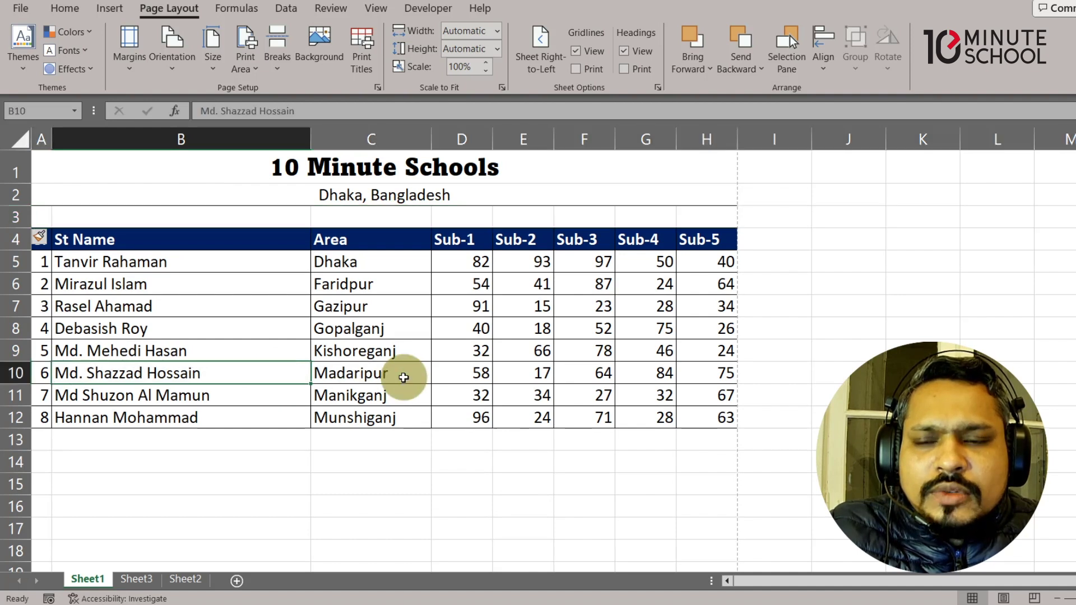
{"action": "left_click_drag", "start_coordinate": [42, 217], "coordinate": [721, 220]}
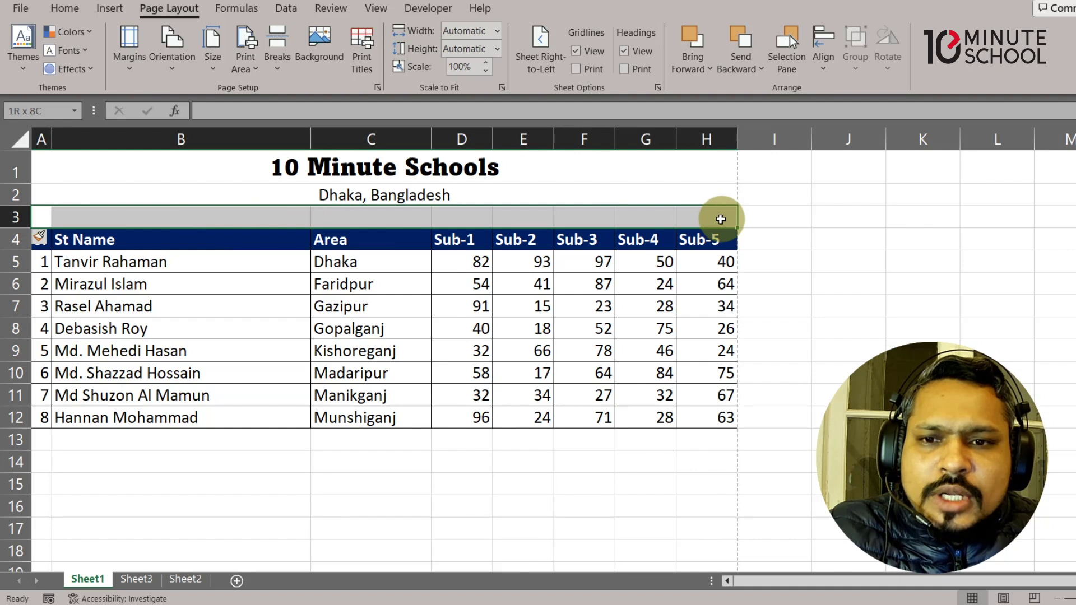
{"action": "key", "text": "ctrl+p"}
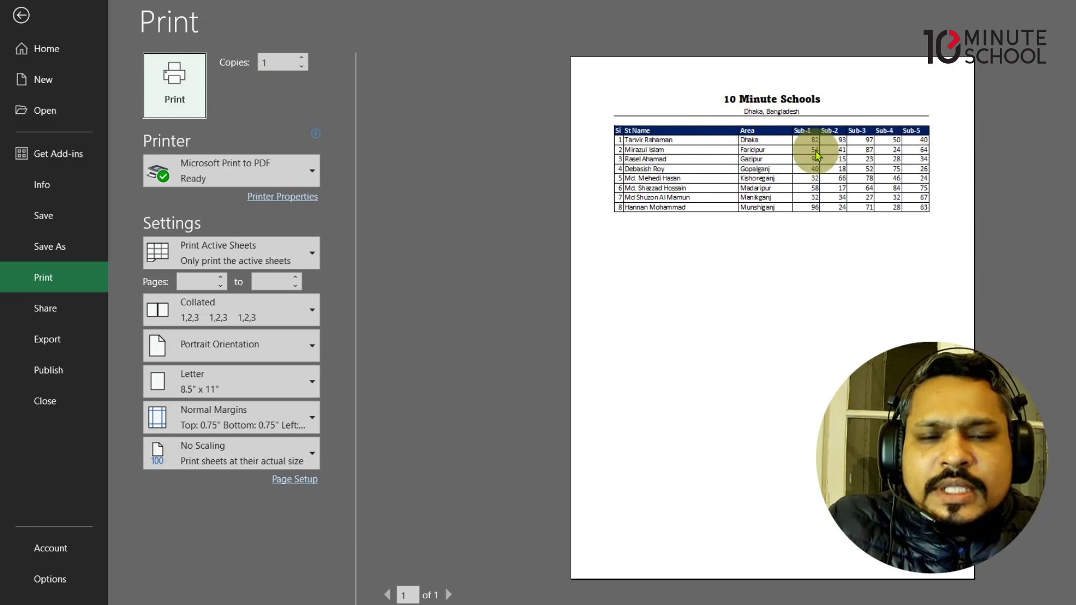
{"action": "key", "text": "Escape"}
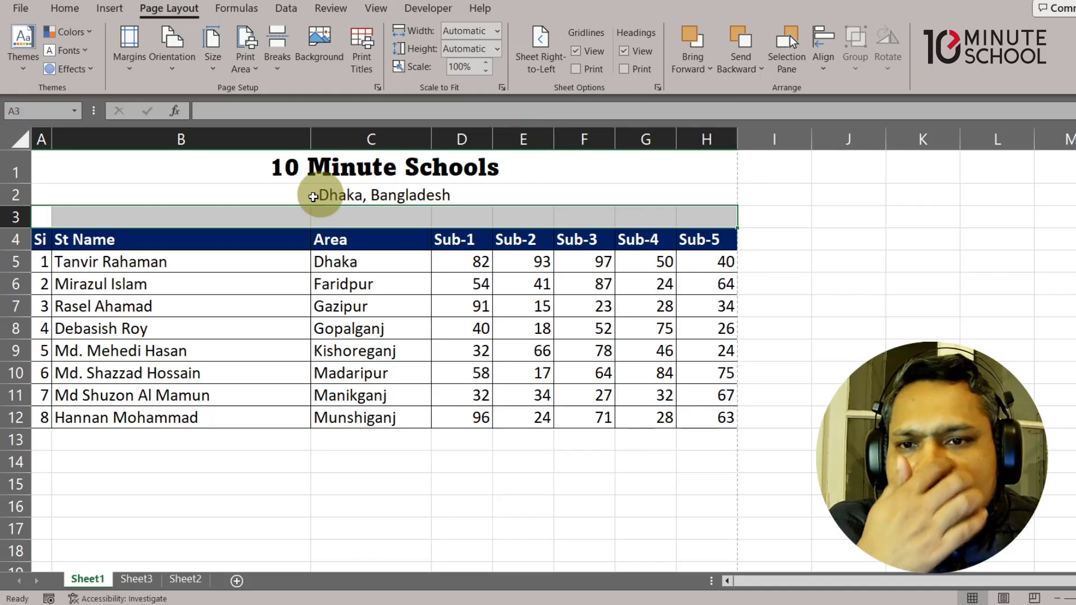
Step: Change the border on the Dhaka, Bangladesh subtitle cell
{"action": "left_click", "coordinate": [289, 204]}
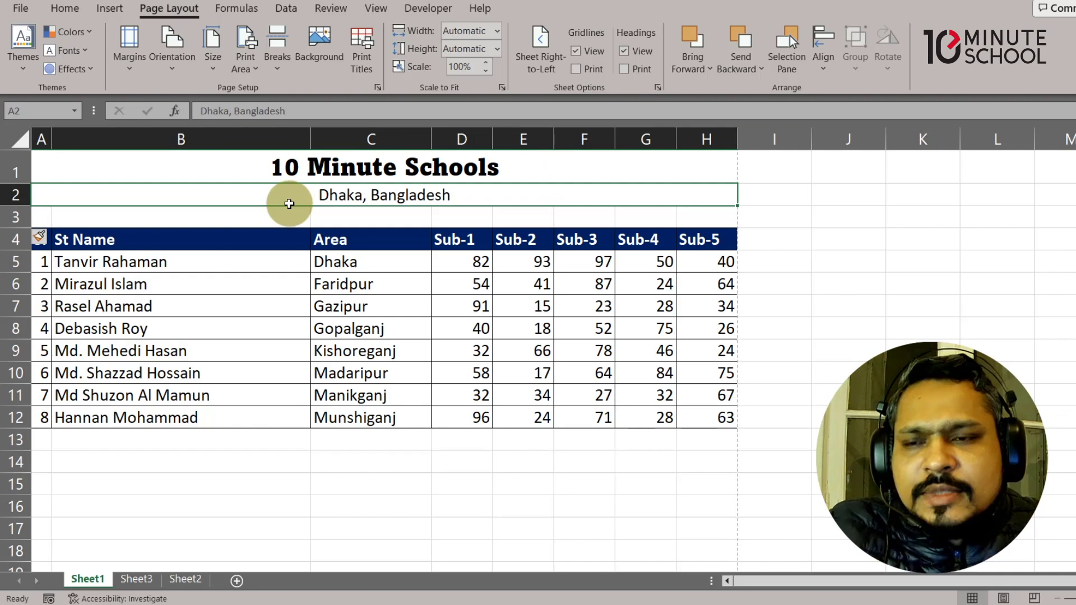
{"action": "left_click", "coordinate": [65, 7]}
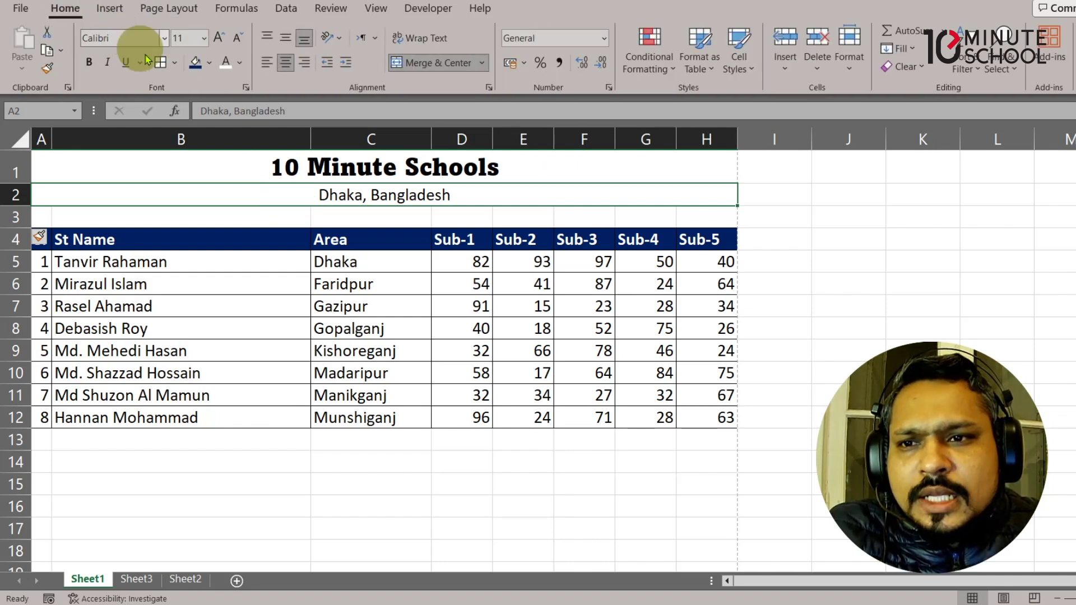
{"action": "left_click", "coordinate": [175, 63]}
{"action": "left_click", "coordinate": [240, 200]}
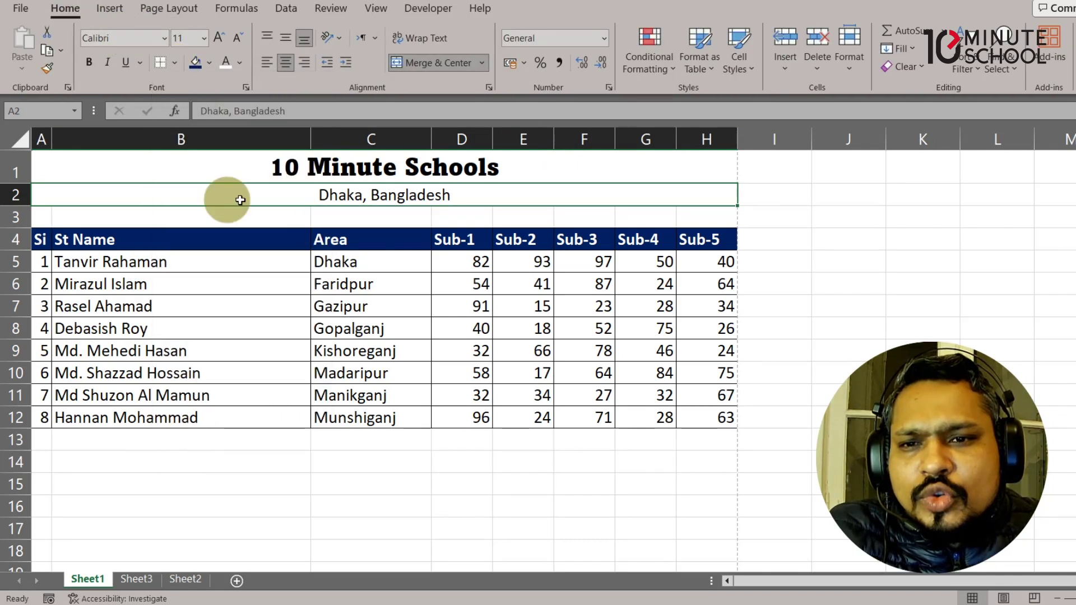
{"action": "left_click", "coordinate": [394, 305]}
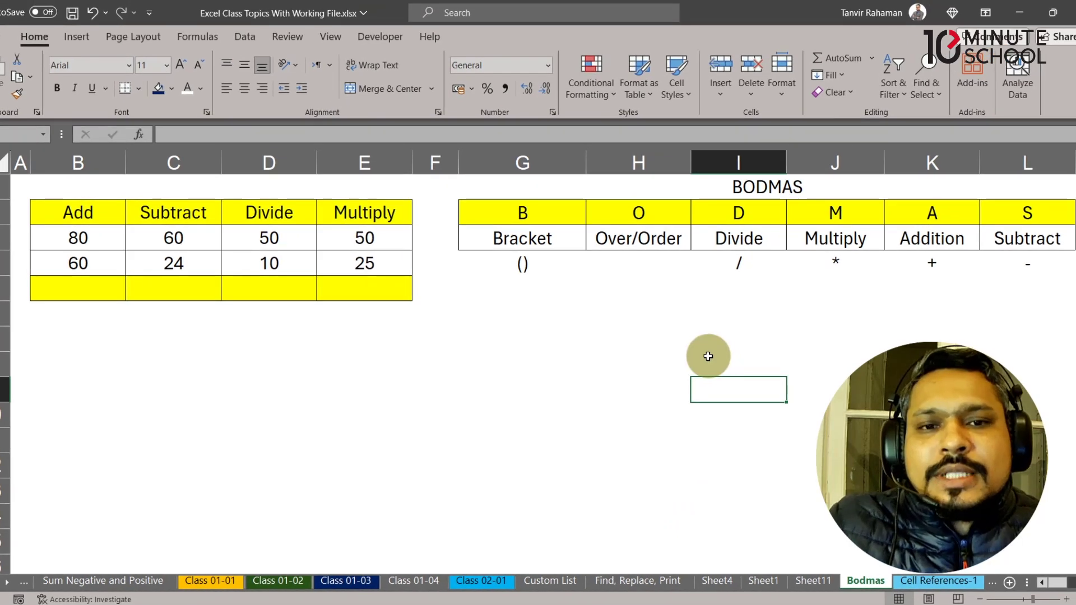
Step: Go through the BODMAS key: Bracket, Order, Divide, Multiply, Addition, Subtract
{"action": "left_click", "coordinate": [774, 190]}
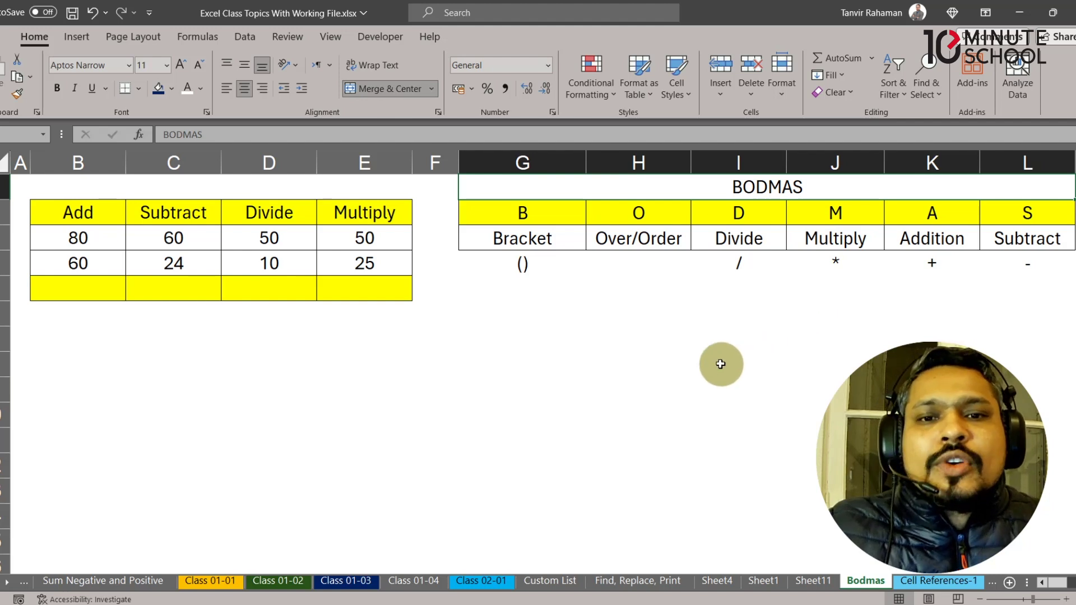
{"action": "left_click", "coordinate": [553, 247]}
{"action": "left_click", "coordinate": [650, 251]}
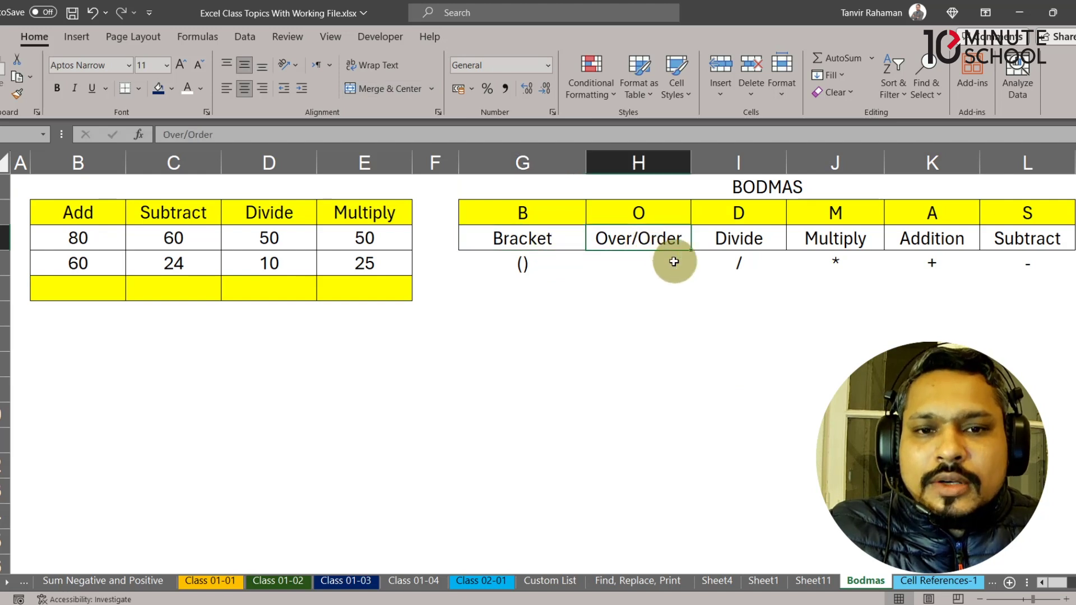
{"action": "left_click", "coordinate": [738, 250]}
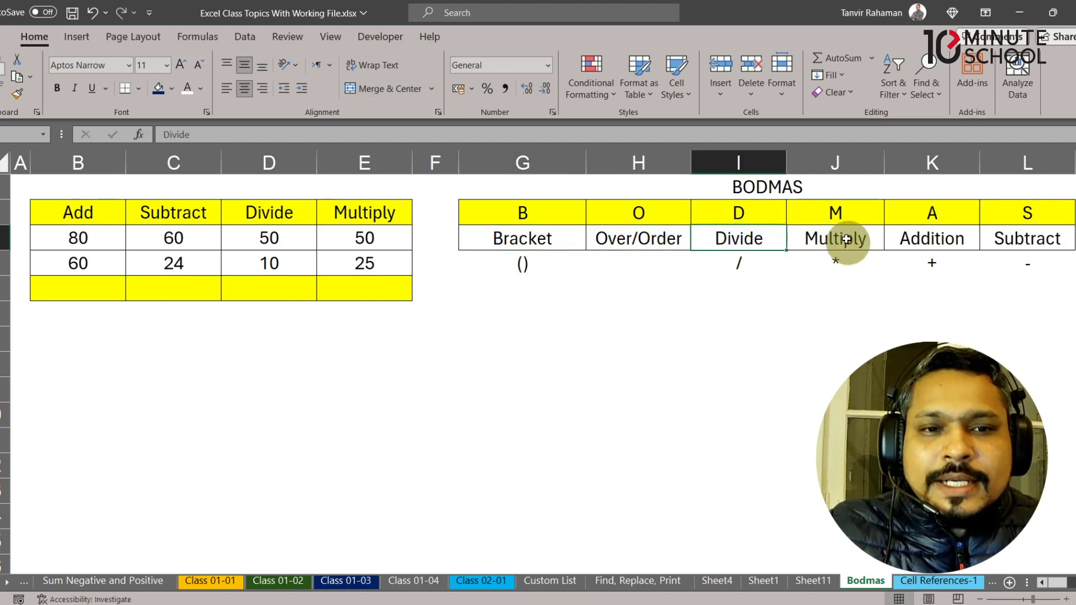
{"action": "left_click", "coordinate": [841, 249]}
{"action": "left_click", "coordinate": [905, 243]}
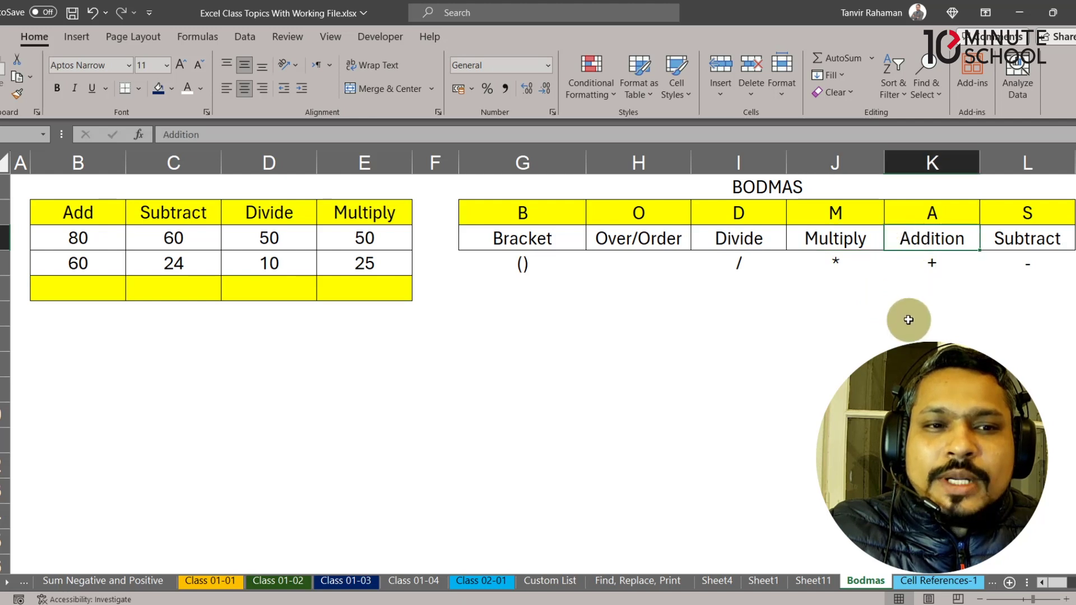
{"action": "left_click", "coordinate": [1017, 243]}
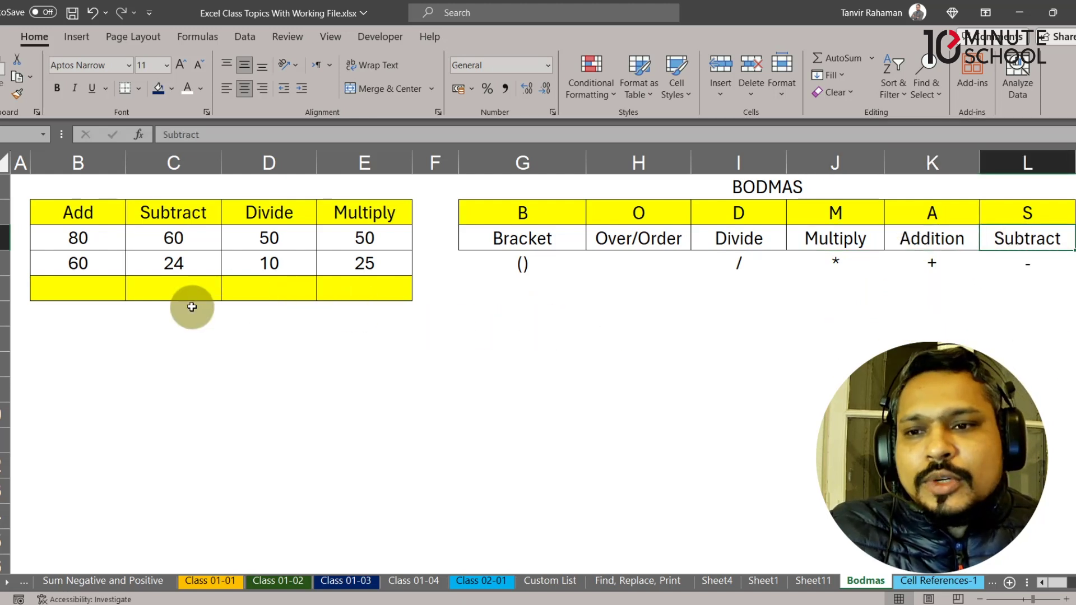
Step: Check the values 80 and 60 in B3 and B4, then begin a formula in B5
{"action": "left_click", "coordinate": [81, 235]}
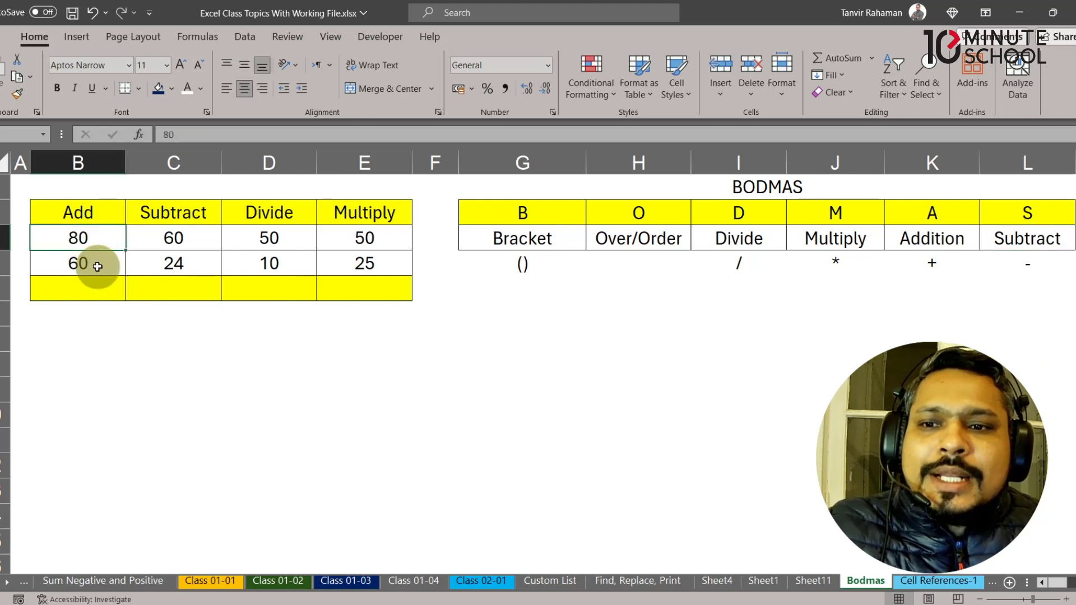
{"action": "left_click", "coordinate": [98, 266]}
{"action": "left_click", "coordinate": [89, 292]}
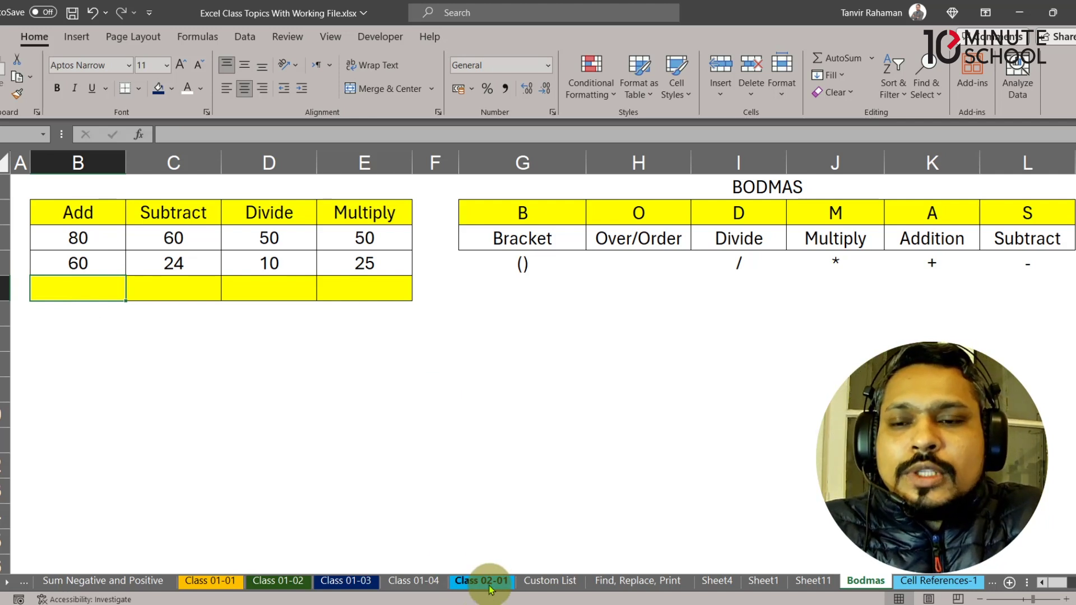
{"action": "type", "text": "="}
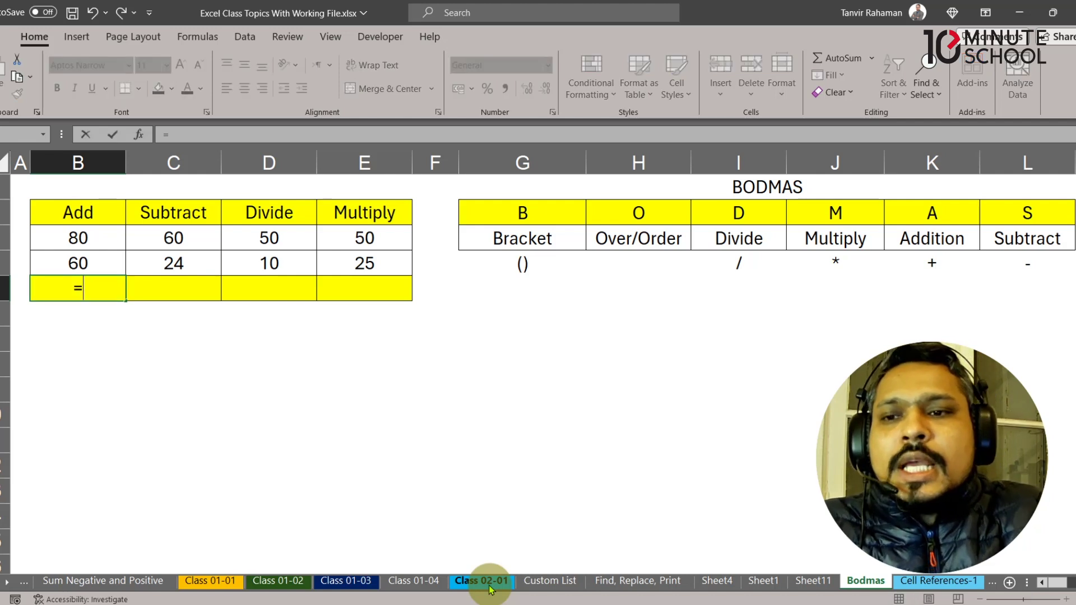
Step: Enter =B3+B4 in B5 and change B3 to 100, giving 160
{"action": "left_click", "coordinate": [110, 232]}
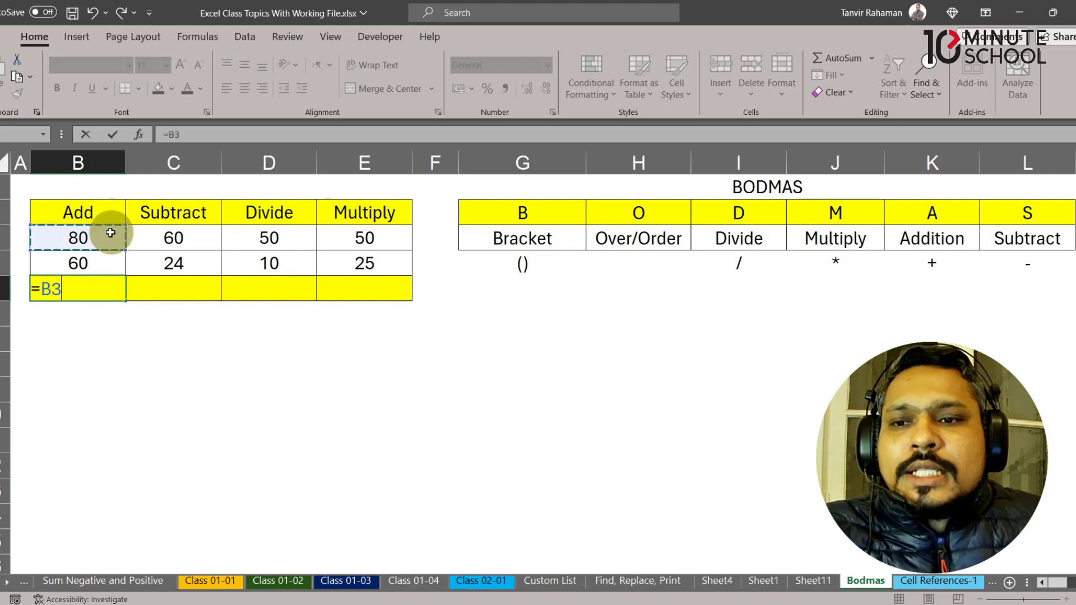
{"action": "type", "text": "+"}
{"action": "left_click", "coordinate": [110, 262]}
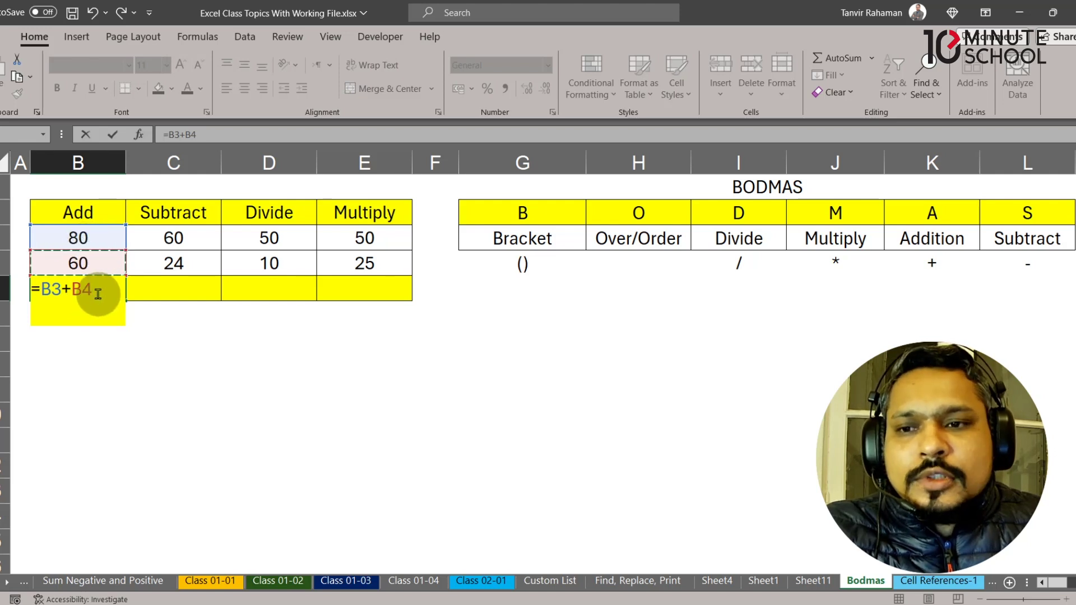
{"action": "key", "text": "Return"}
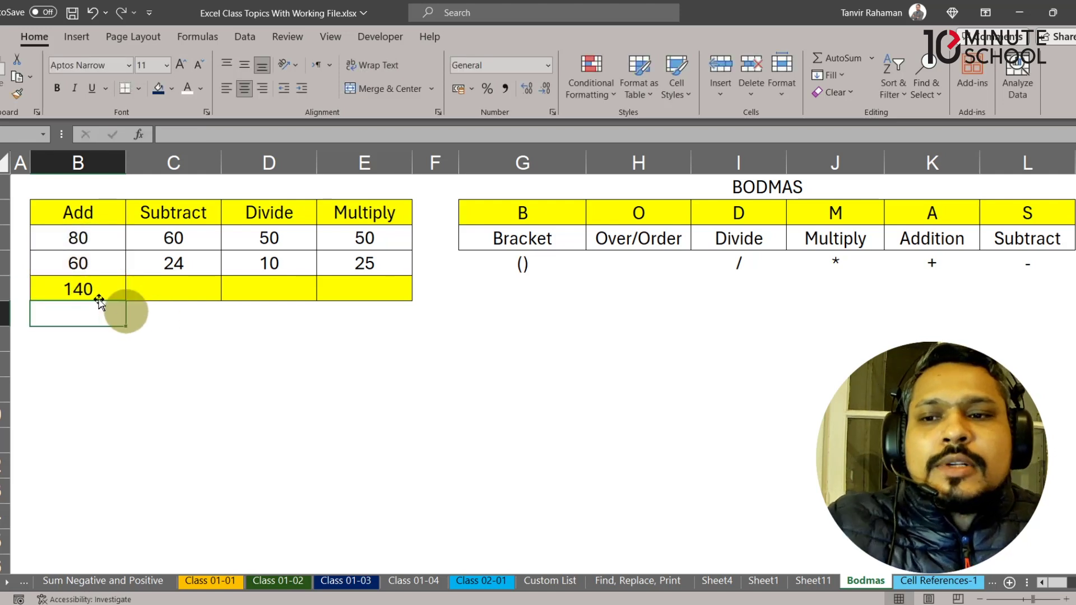
{"action": "left_click", "coordinate": [110, 289]}
{"action": "left_click", "coordinate": [106, 238]}
{"action": "type", "text": "10"}
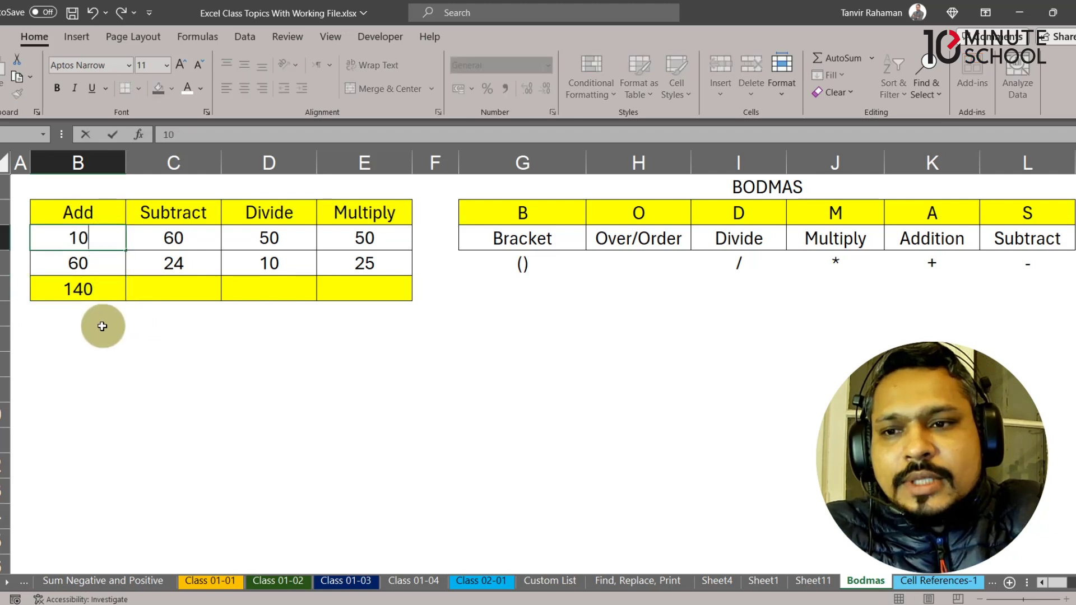
{"action": "key", "text": "Return"}
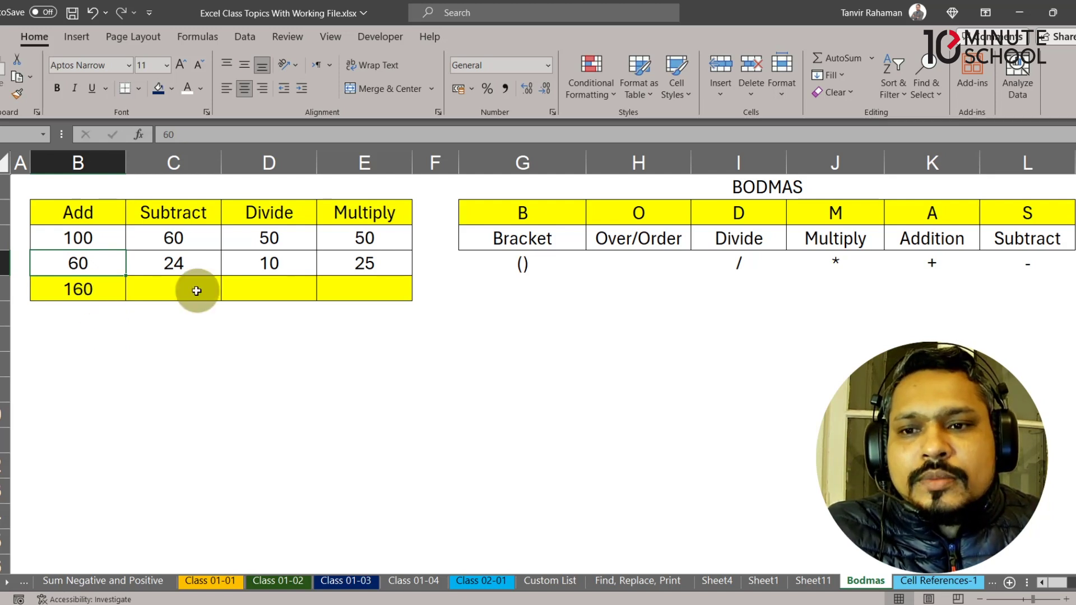
Step: Enter =C3-C4 in C5 so the Subtract result shows 36
{"action": "left_click", "coordinate": [196, 290]}
{"action": "type", "text": "="}
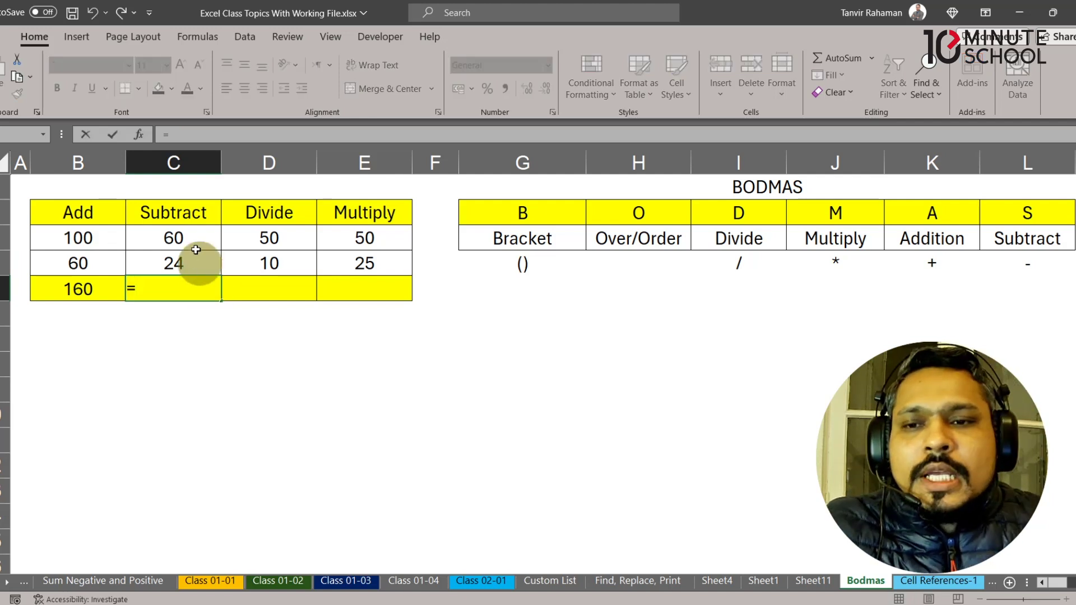
{"action": "left_click", "coordinate": [187, 235]}
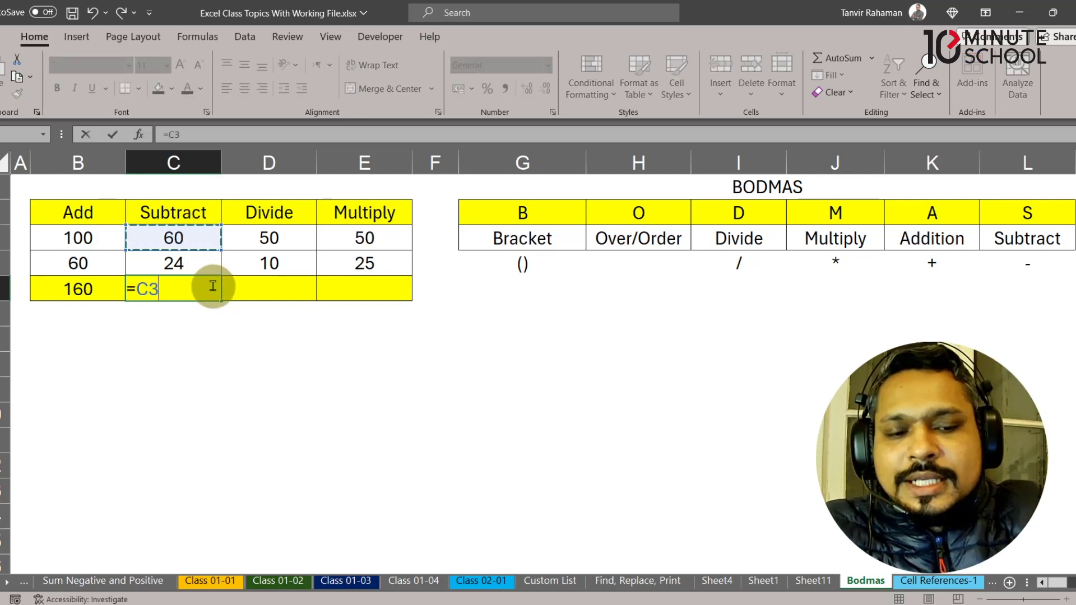
{"action": "type", "text": "-"}
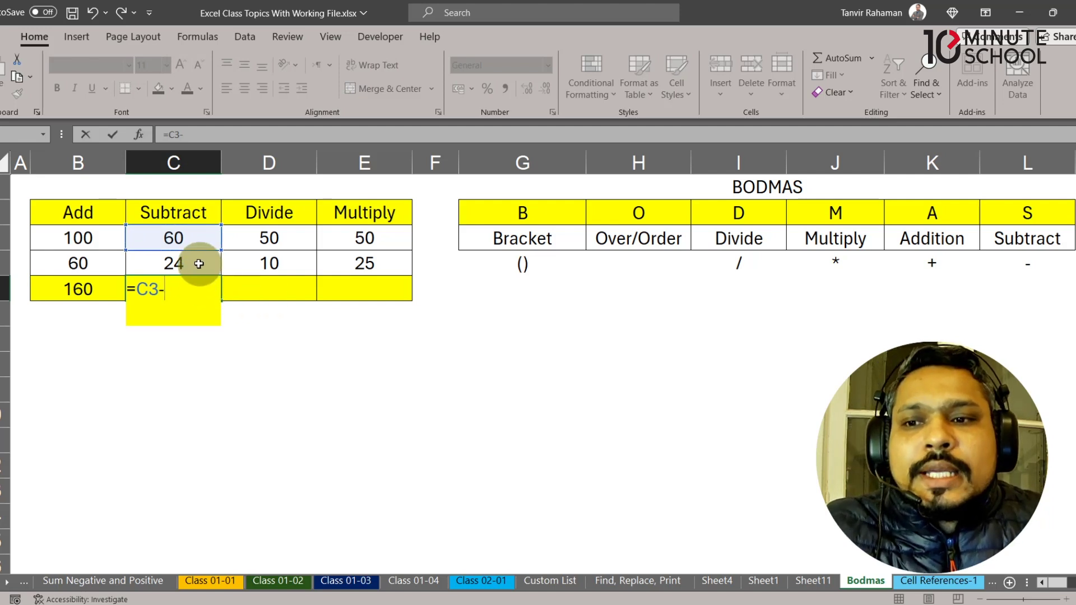
{"action": "left_click", "coordinate": [198, 263]}
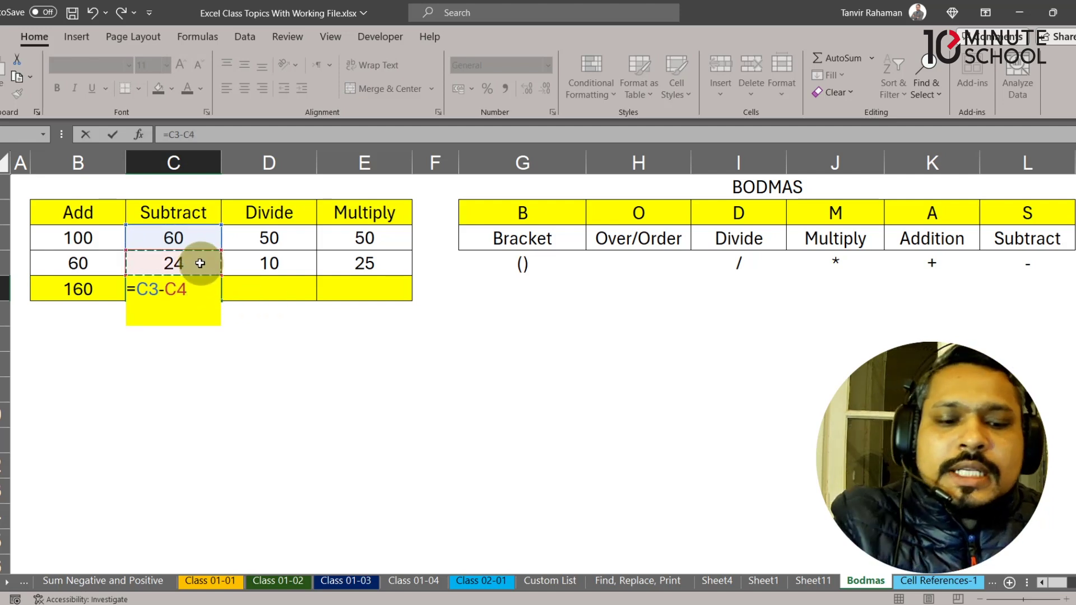
{"action": "key", "text": "Return"}
{"action": "left_click", "coordinate": [203, 288]}
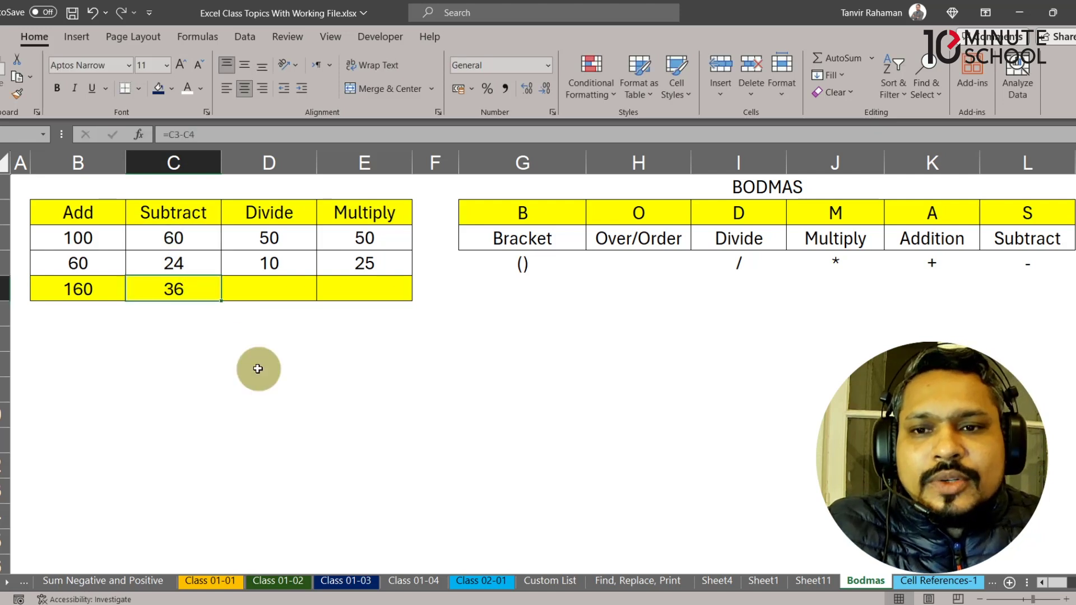
{"action": "left_click", "coordinate": [280, 244]}
{"action": "left_click", "coordinate": [277, 264]}
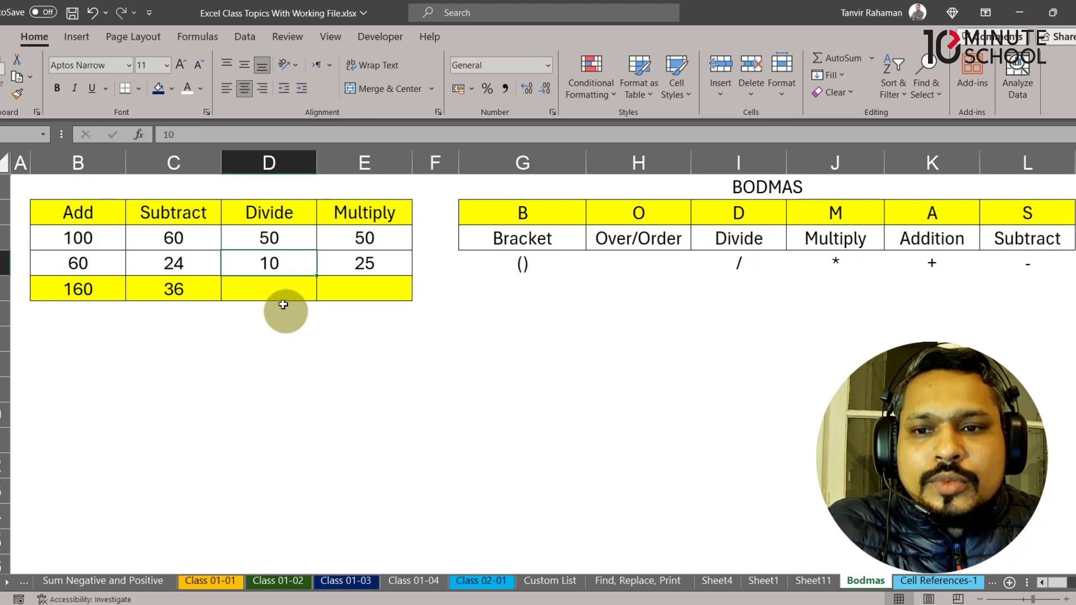
Step: Enter =D3/D4 in D5 so the Divide result shows 5
{"action": "left_click", "coordinate": [283, 305]}
{"action": "type", "text": "="}
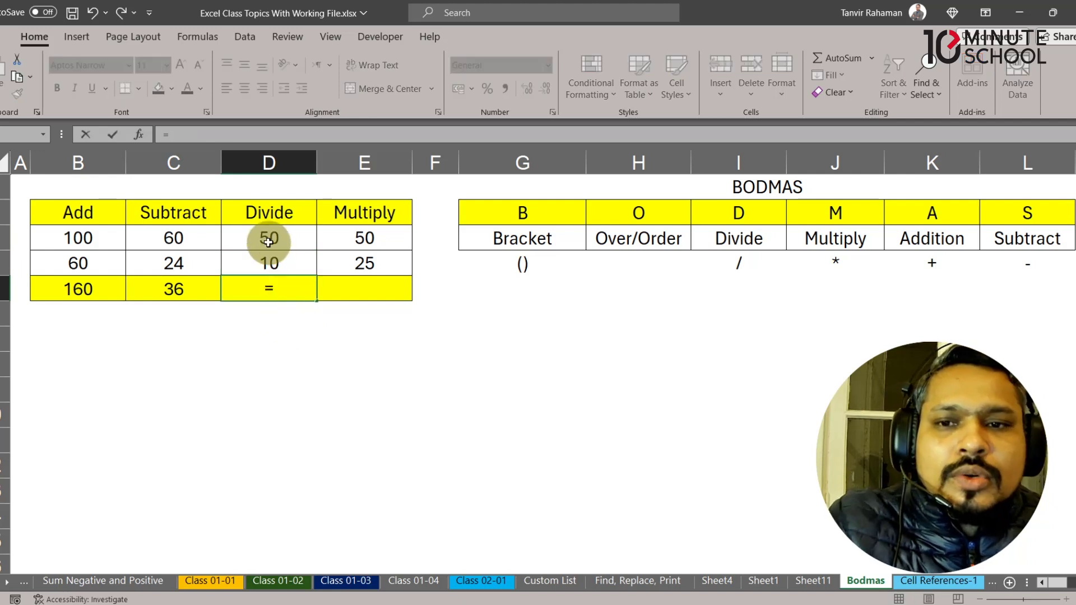
{"action": "left_click", "coordinate": [269, 244]}
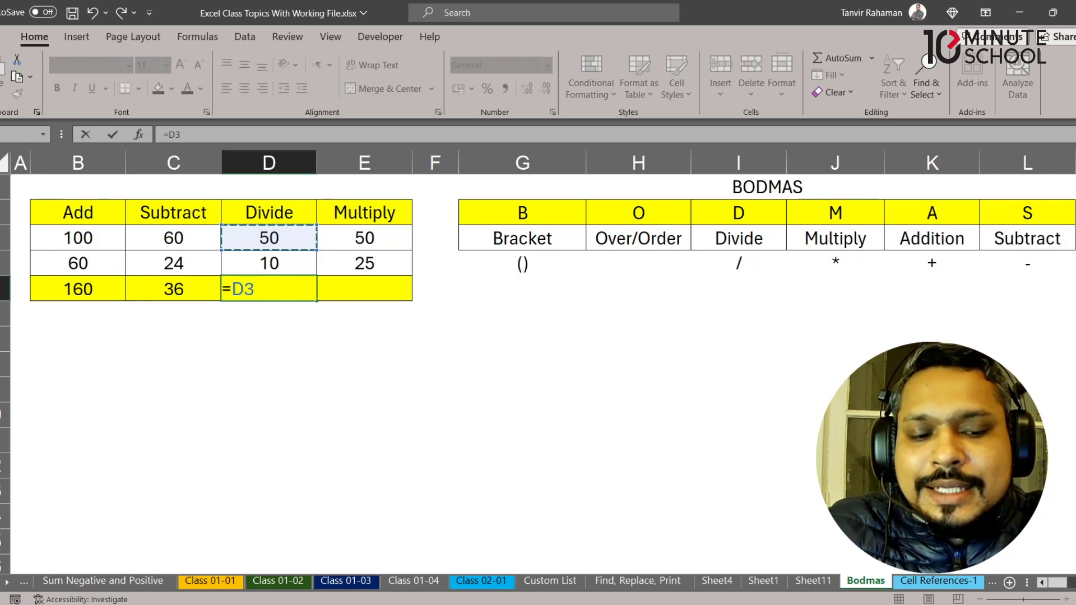
{"action": "type", "text": "/"}
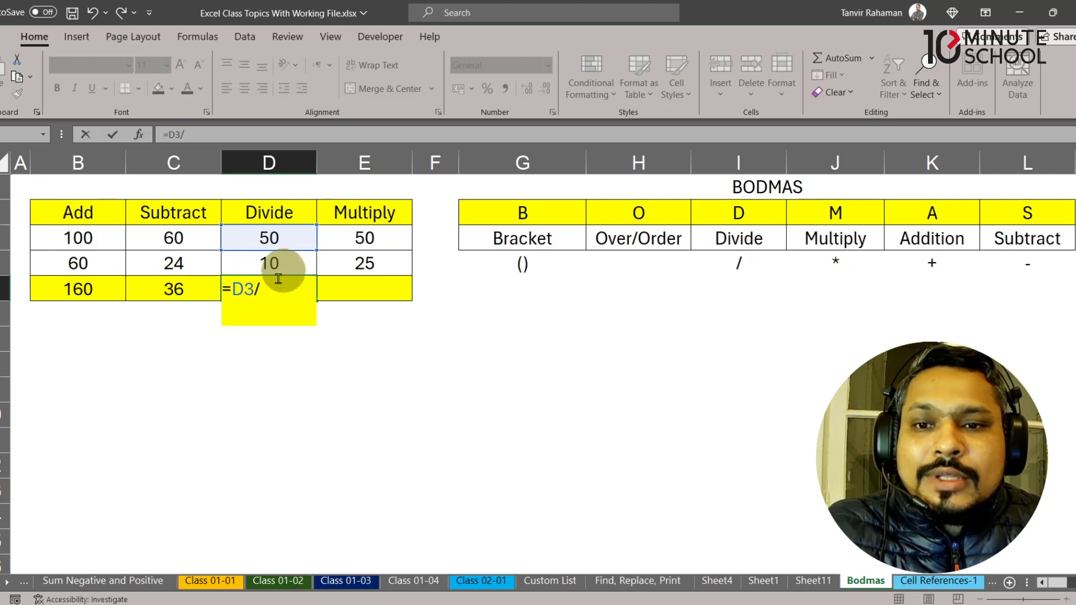
{"action": "left_click", "coordinate": [288, 263]}
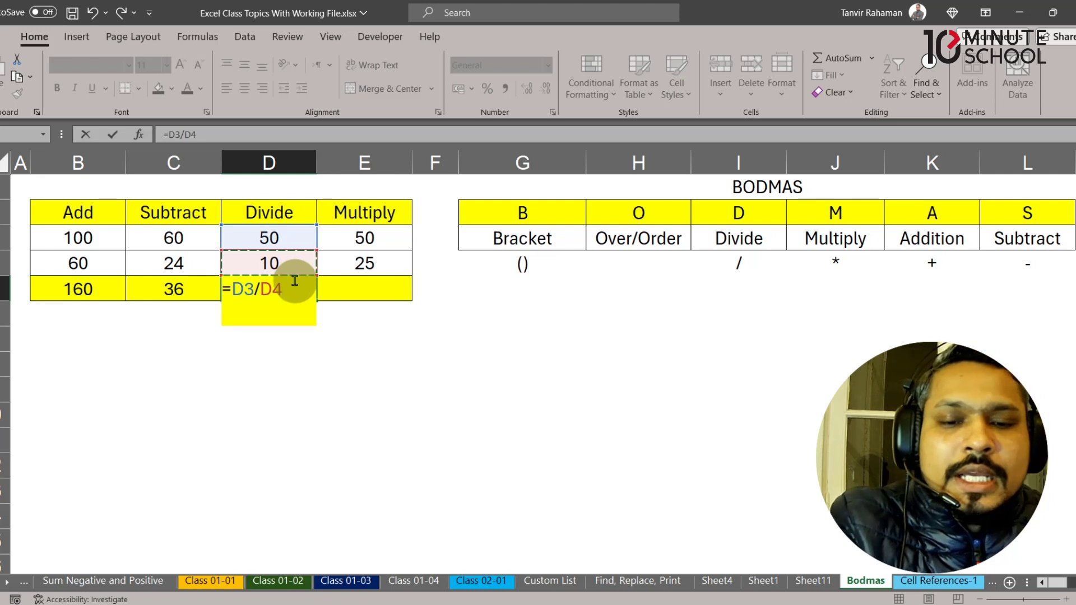
{"action": "key", "text": "Return"}
{"action": "left_click", "coordinate": [295, 289]}
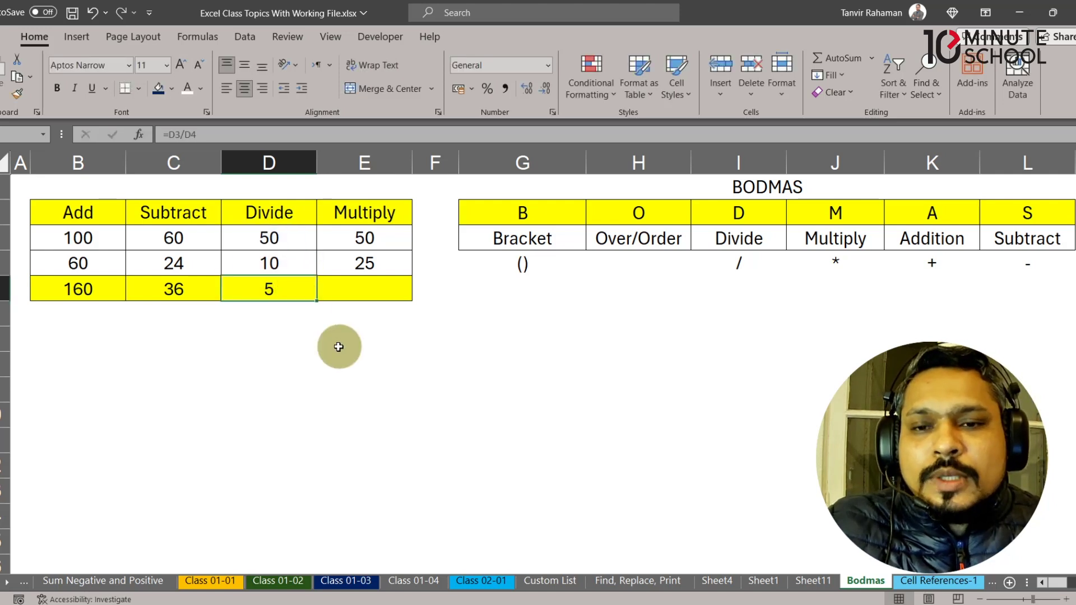
Step: Enter =E3*E4 in E5 so the Multiply result shows 1250
{"action": "left_click", "coordinate": [381, 282]}
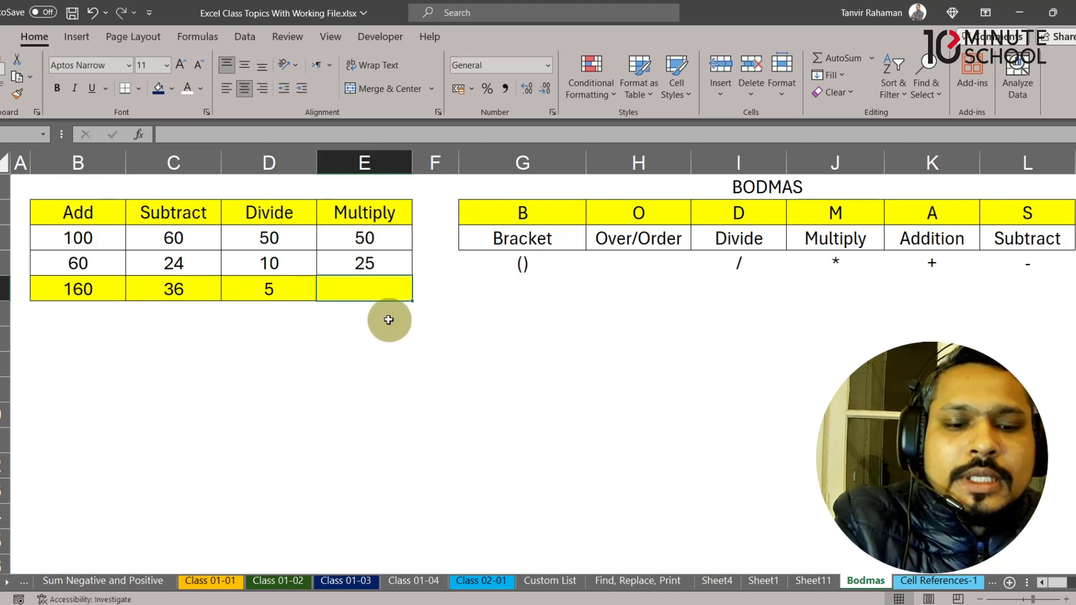
{"action": "type", "text": "="}
{"action": "left_click", "coordinate": [381, 239]}
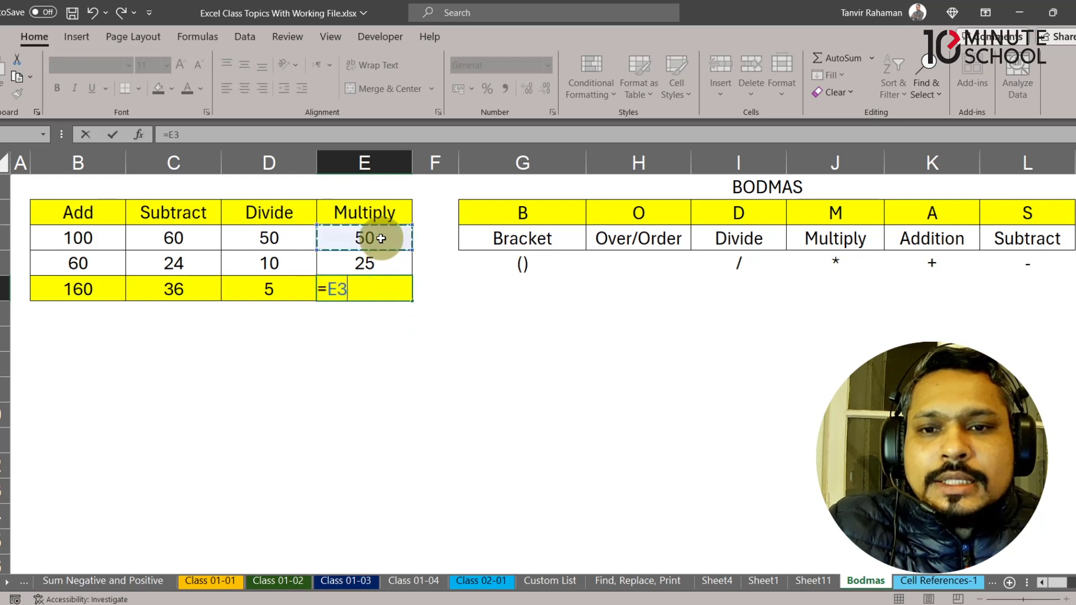
{"action": "key", "text": "alt+Return"}
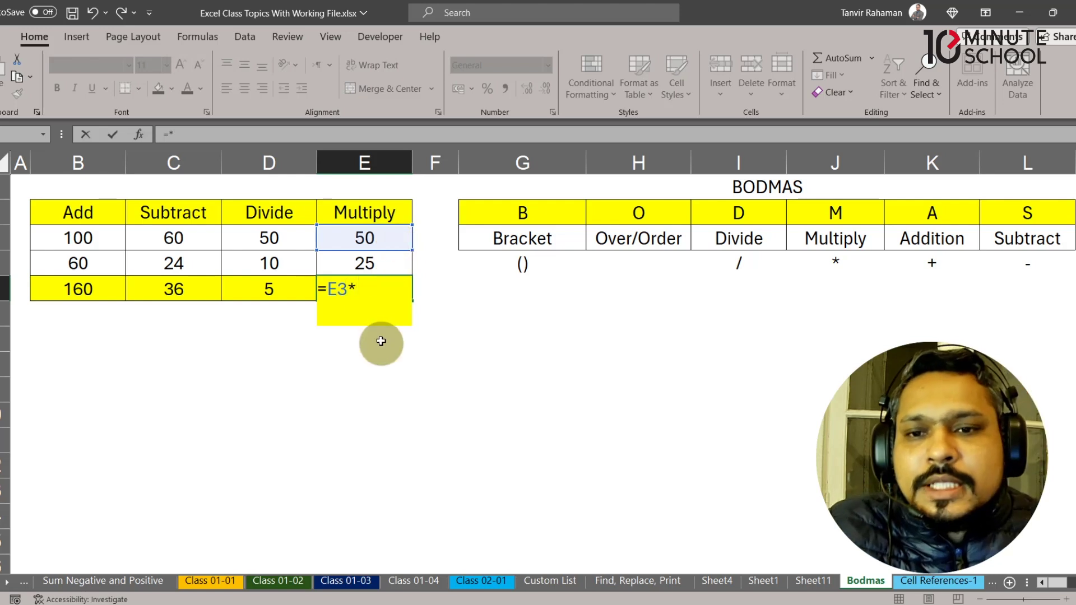
{"action": "type", "text": "E4"}
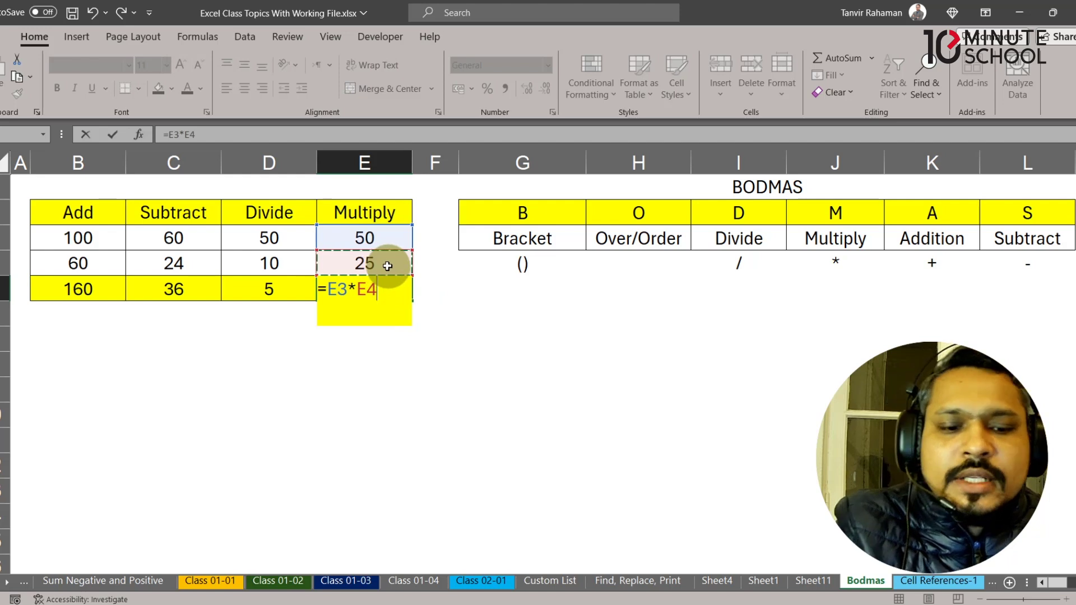
{"action": "key", "text": "ctrl+Return"}
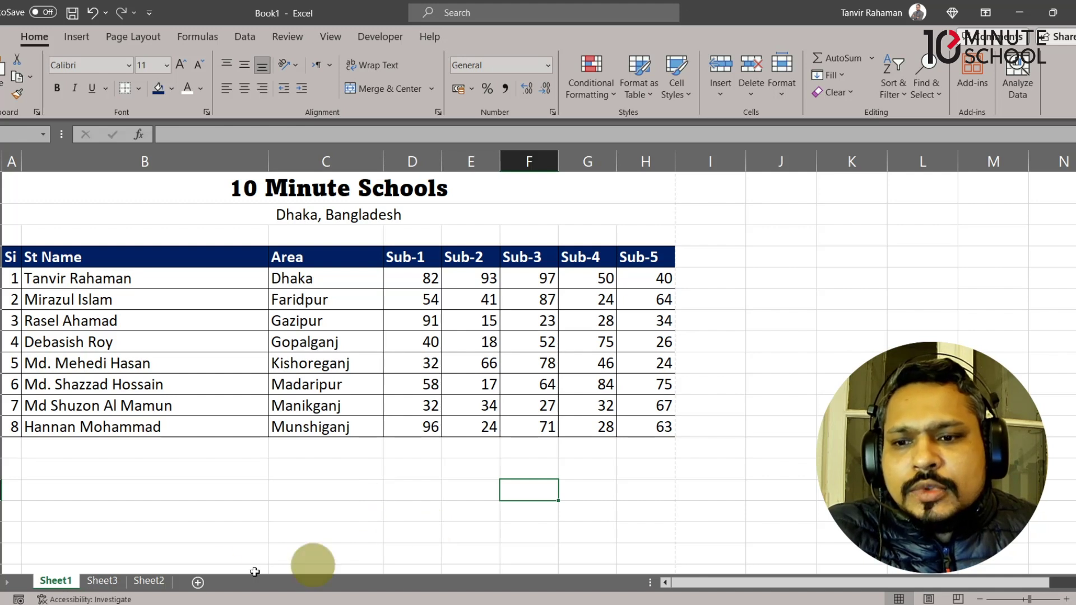
Step: On Sheet3, enter the grocery shop name in A1 and 'মিরপুর, ঢাকা' in A2
{"action": "left_click", "coordinate": [105, 583]}
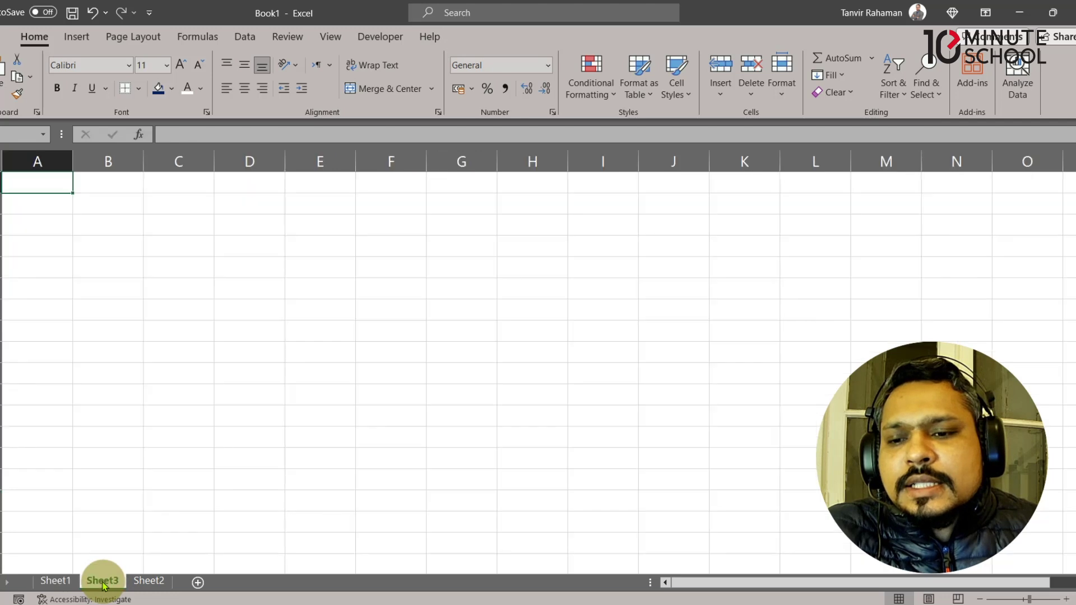
{"action": "left_click", "coordinate": [1067, 599]}
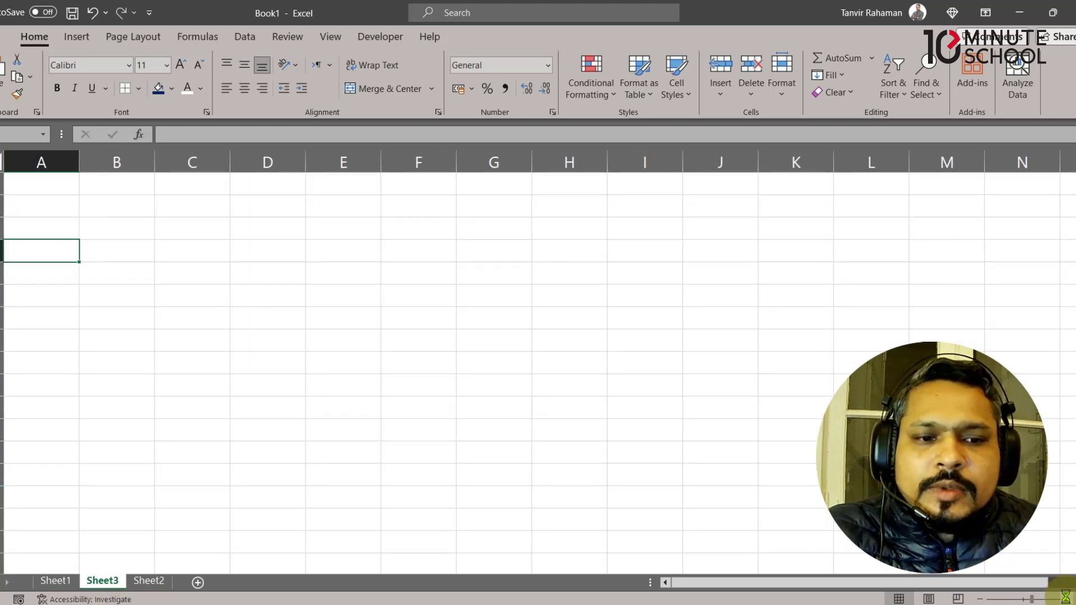
{"action": "left_click", "coordinate": [34, 192]}
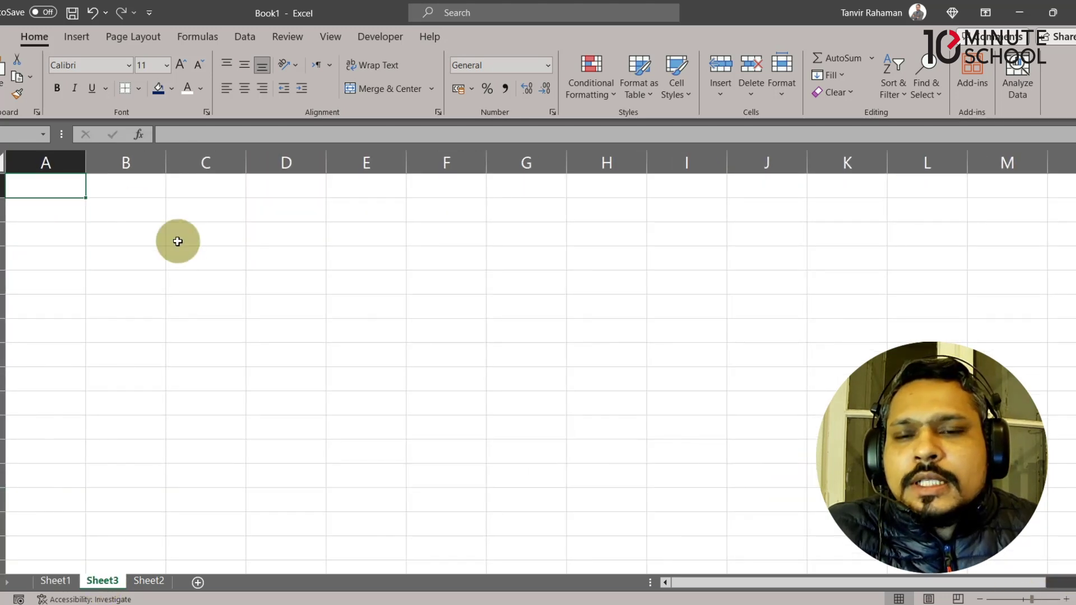
{"action": "left_click", "coordinate": [102, 65]}
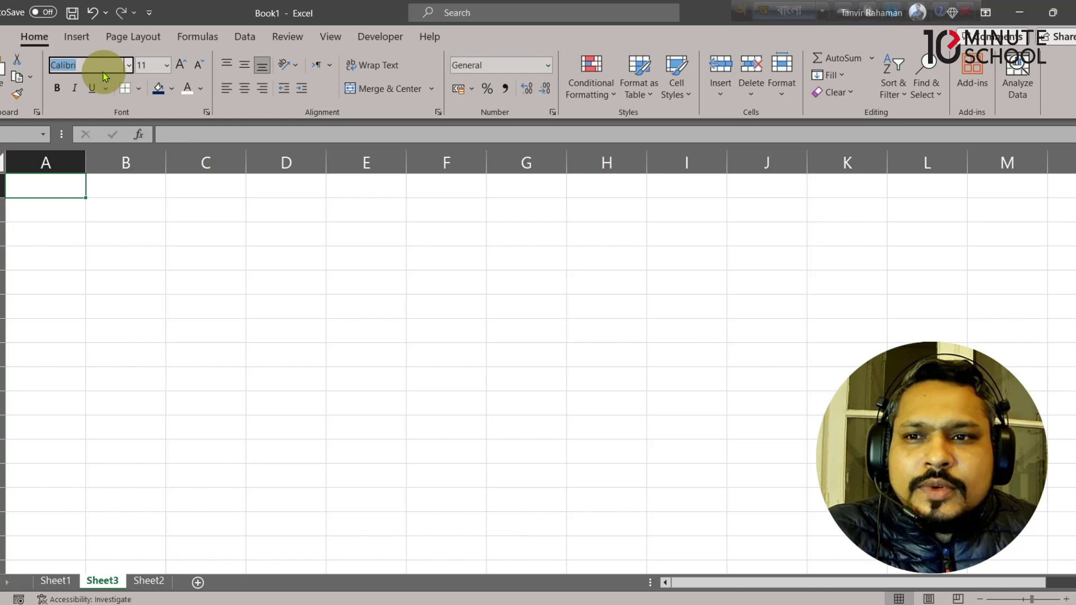
{"action": "left_click", "coordinate": [73, 186]}
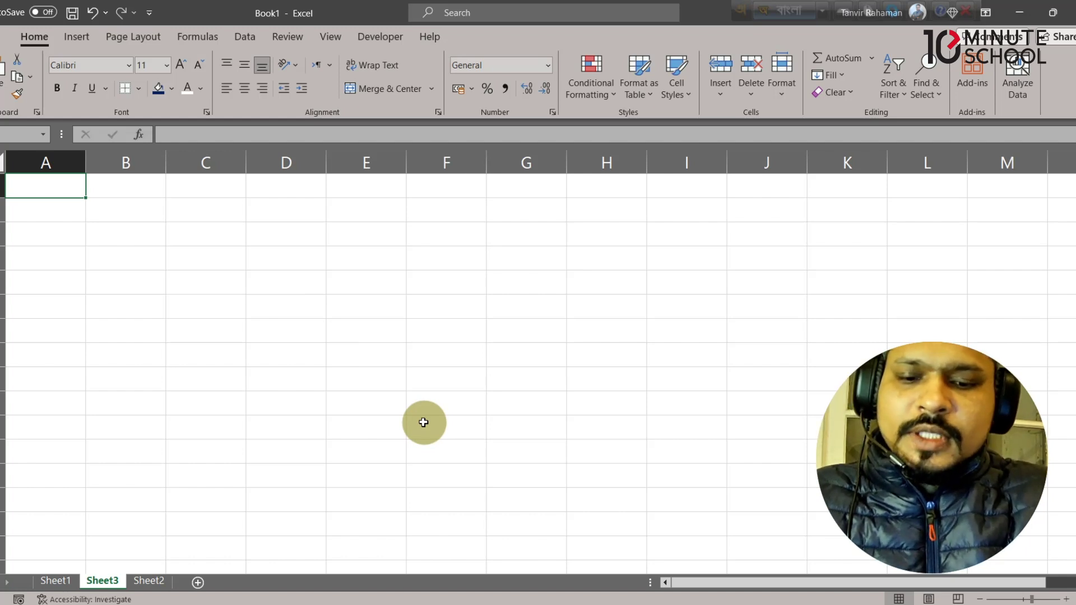
{"action": "type", "text": "তান"}
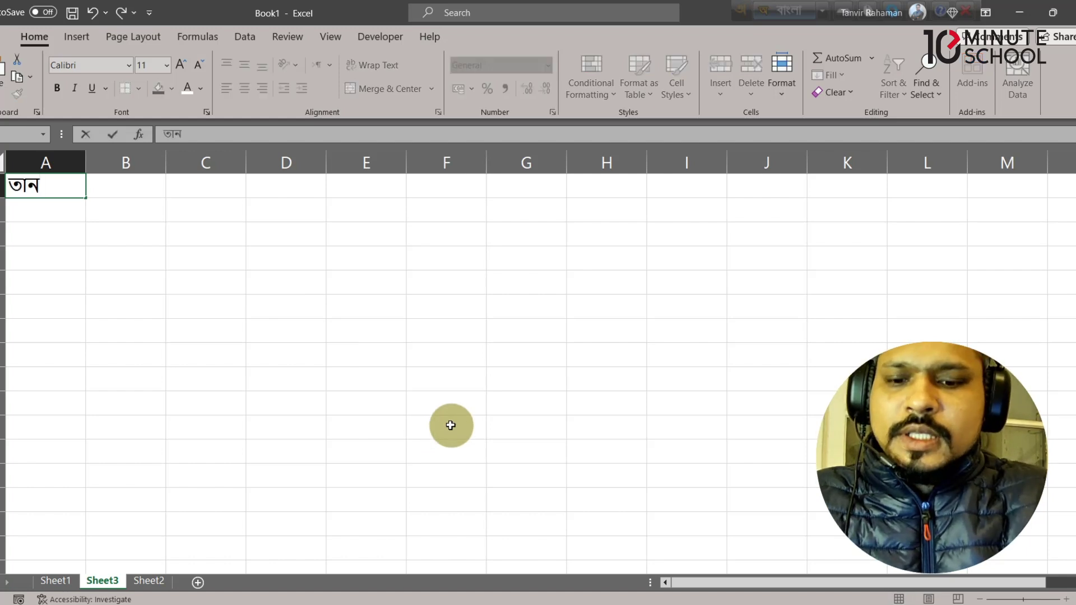
{"action": "type", "text": "ভীর মু"}
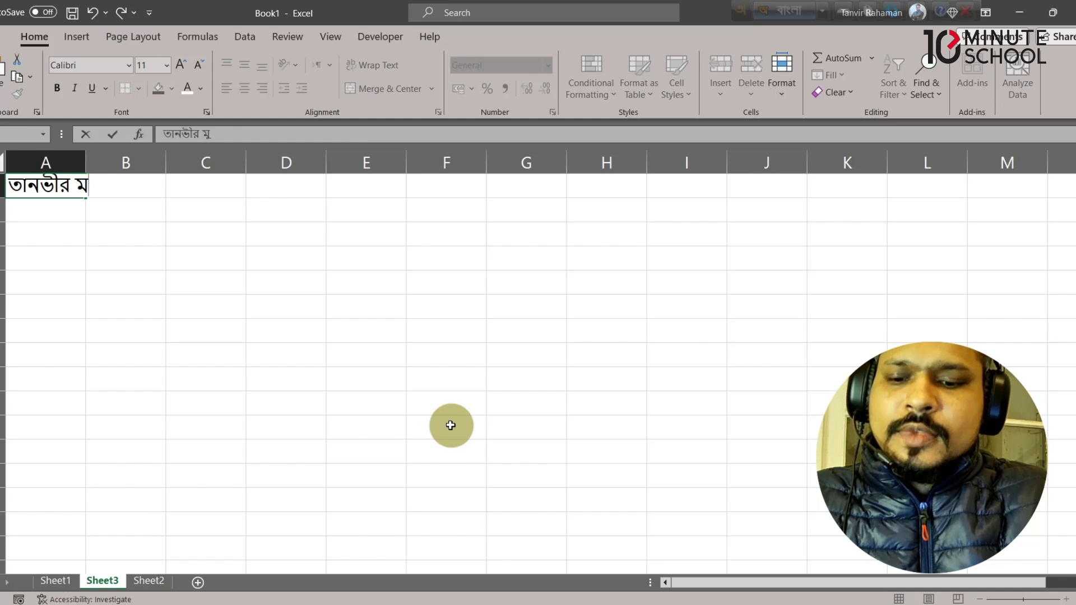
{"action": "type", "text": "দি খানা"}
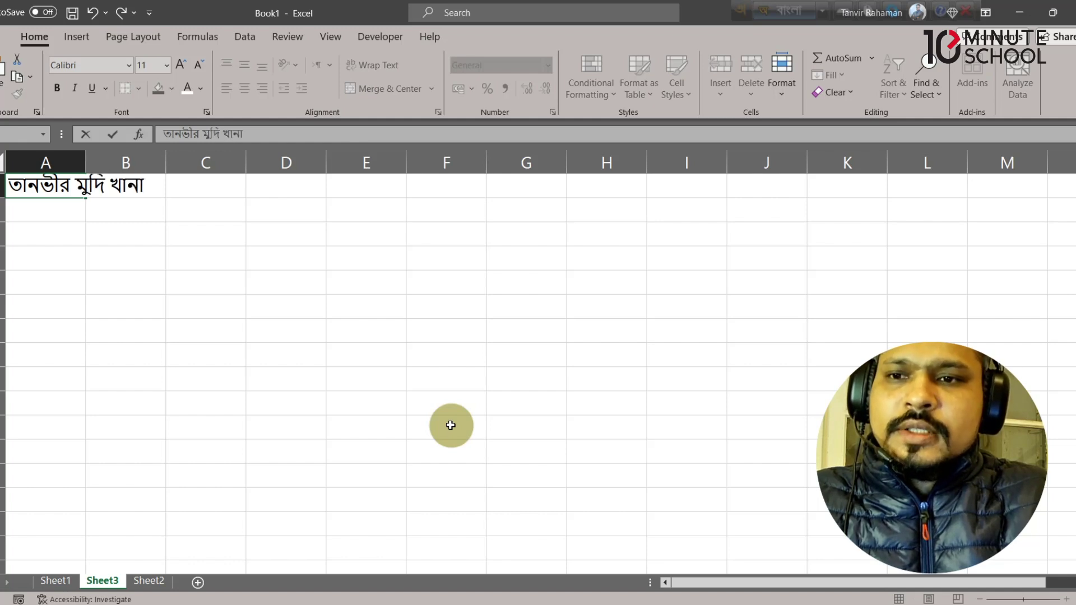
{"action": "key", "text": "Return"}
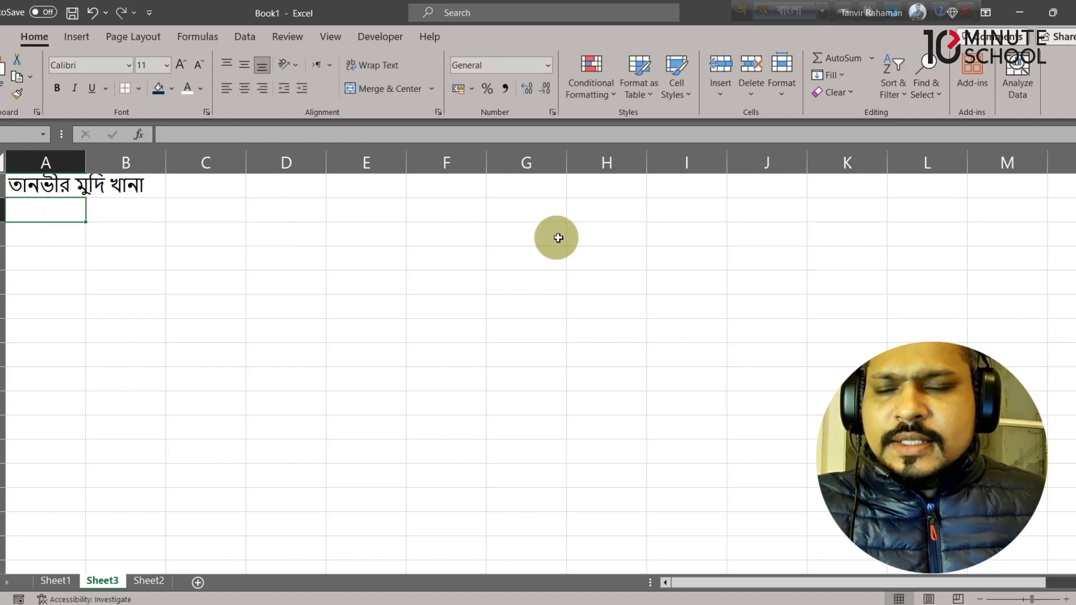
{"action": "type", "text": "মির"}
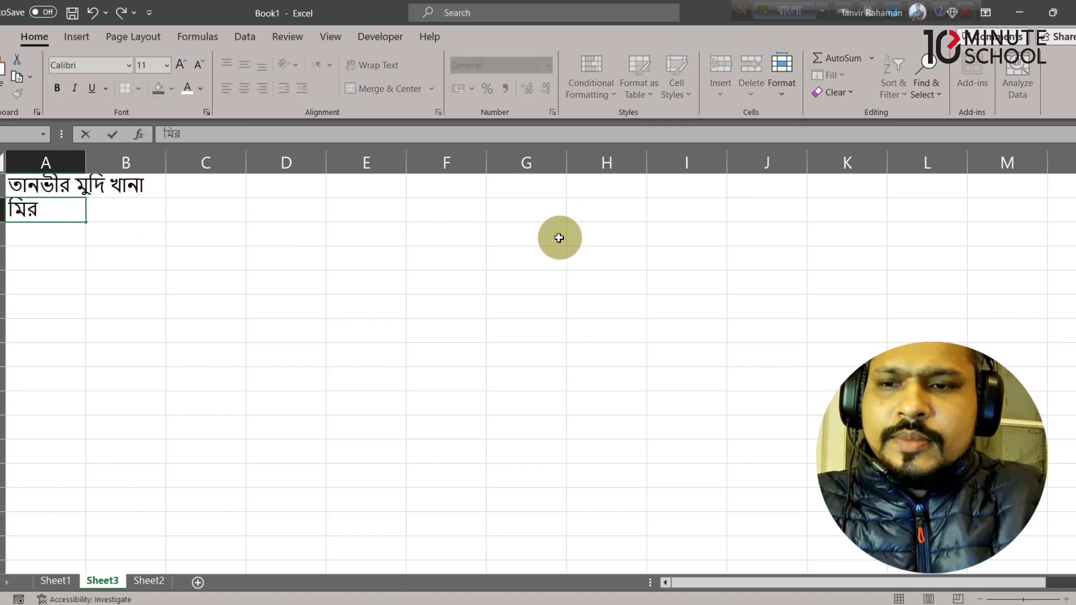
{"action": "type", "text": "পুর, ঢাকা"}
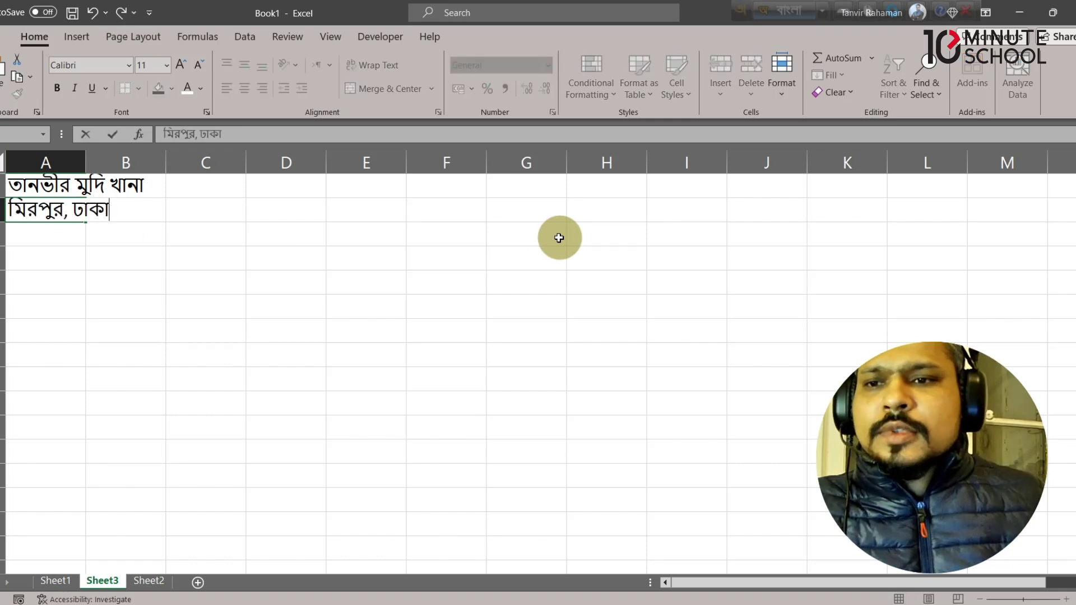
{"action": "key", "text": "Return"}
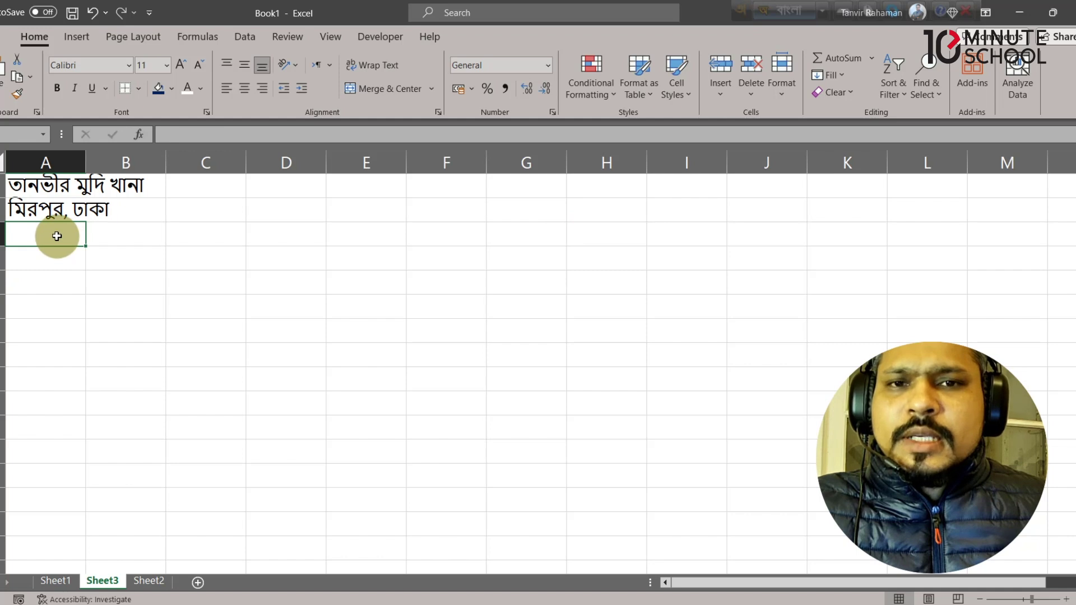
Step: Enter headers ক্রমিক নং, পন্যর নাম, মূল্য, সংখ্যা and টোটাল across A5:E5
{"action": "left_click", "coordinate": [56, 282]}
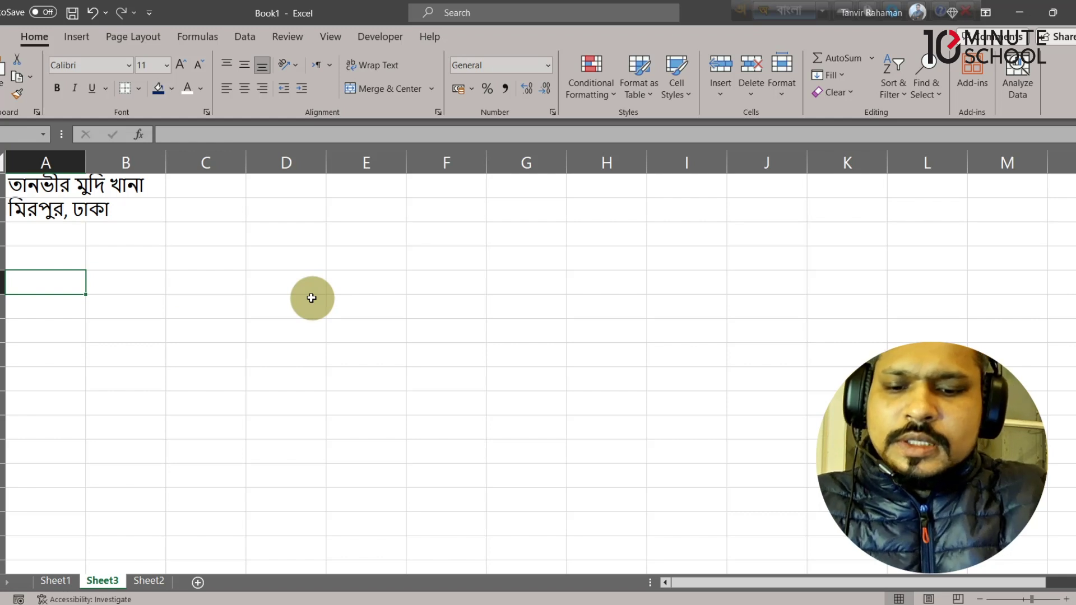
{"action": "type", "text": "ক্রমিক নং"}
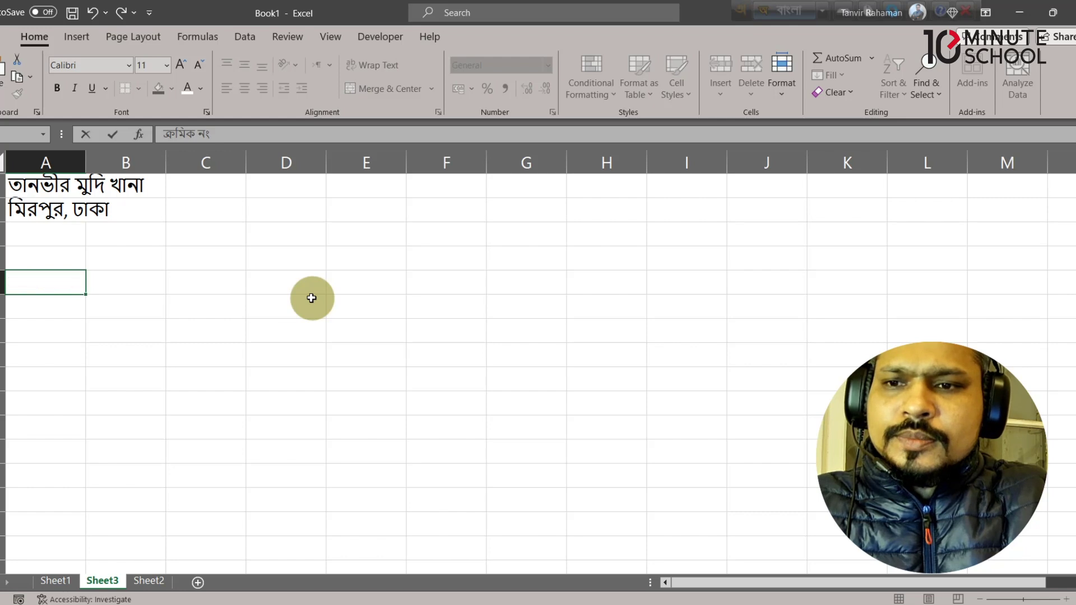
{"action": "key", "text": "Tab"}
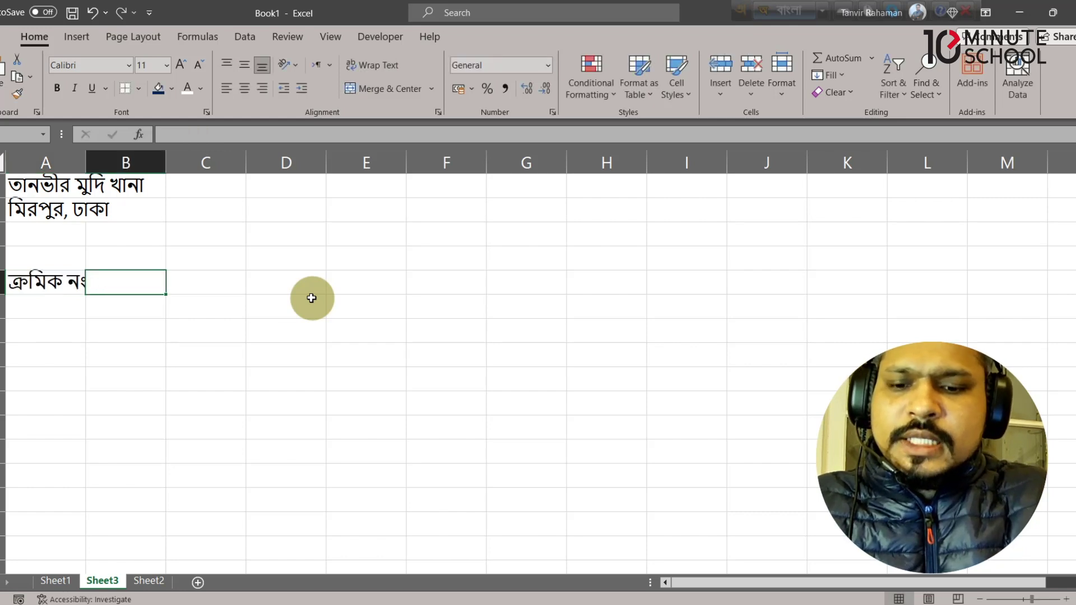
{"action": "type", "text": "পন্য"}
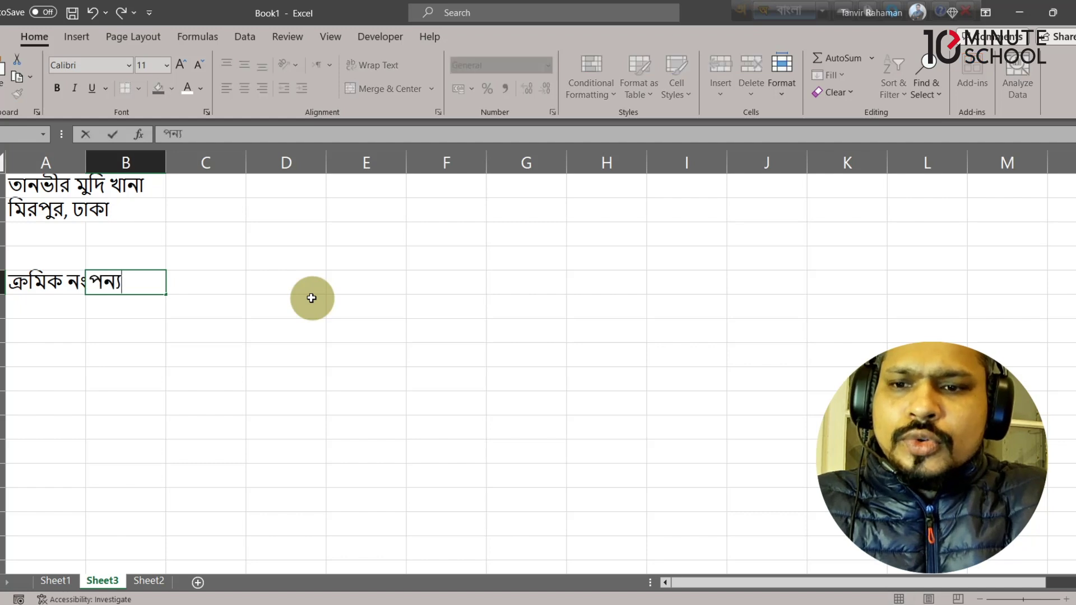
{"action": "type", "text": "র নাম"}
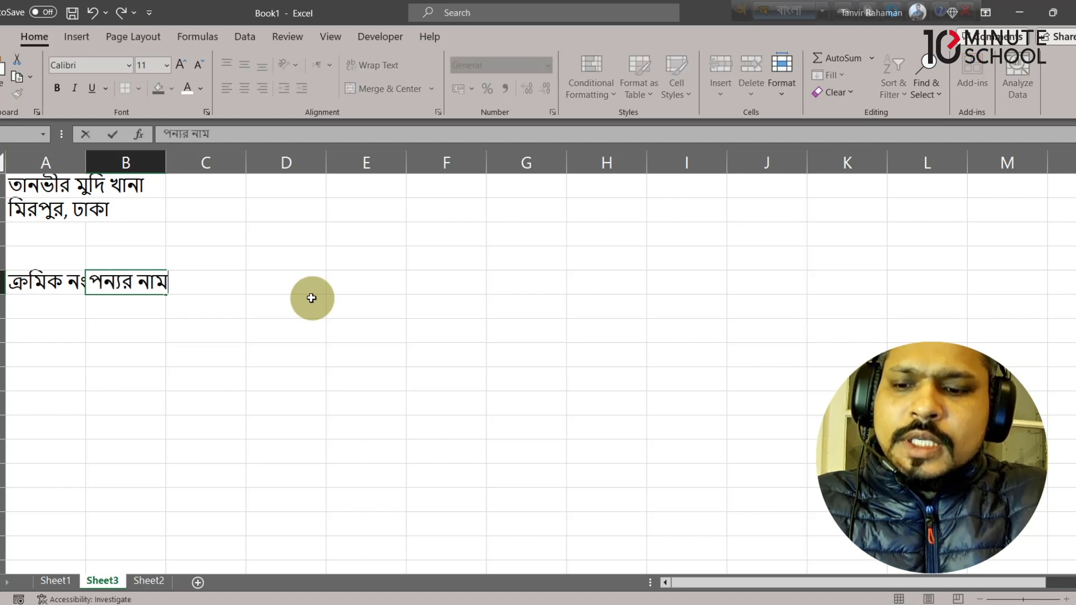
{"action": "key", "text": "Tab"}
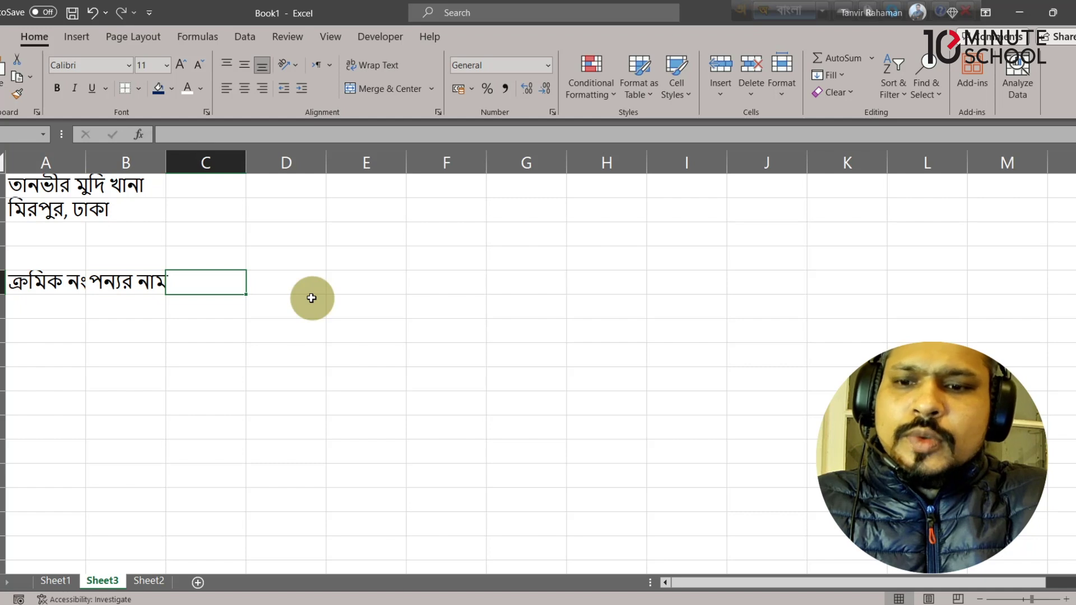
{"action": "key", "text": "F2"}
{"action": "type", "text": "মৃ"}
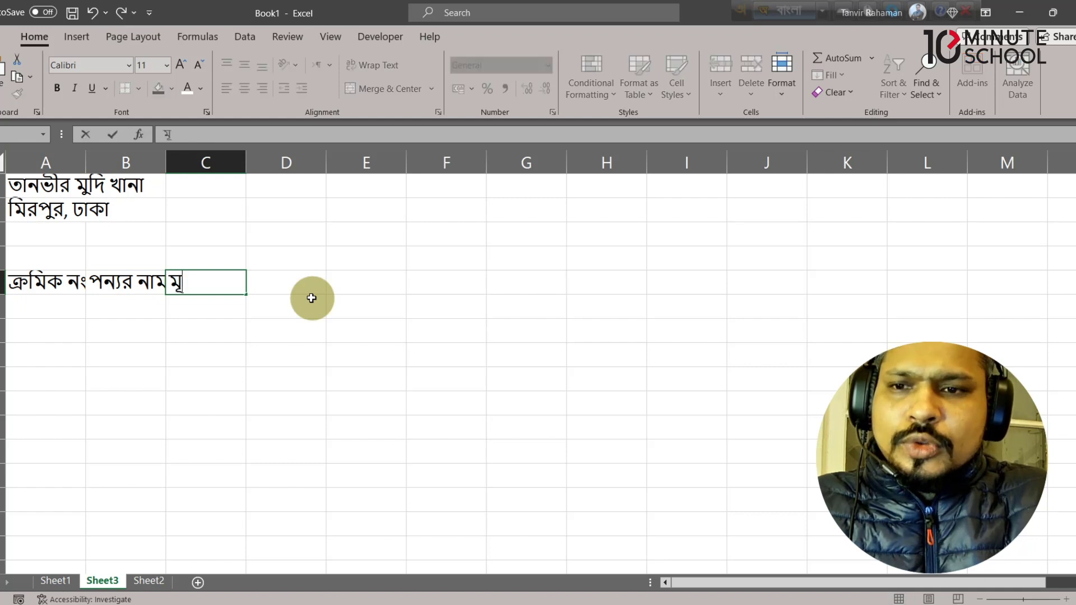
{"action": "type", "text": "ল্য"}
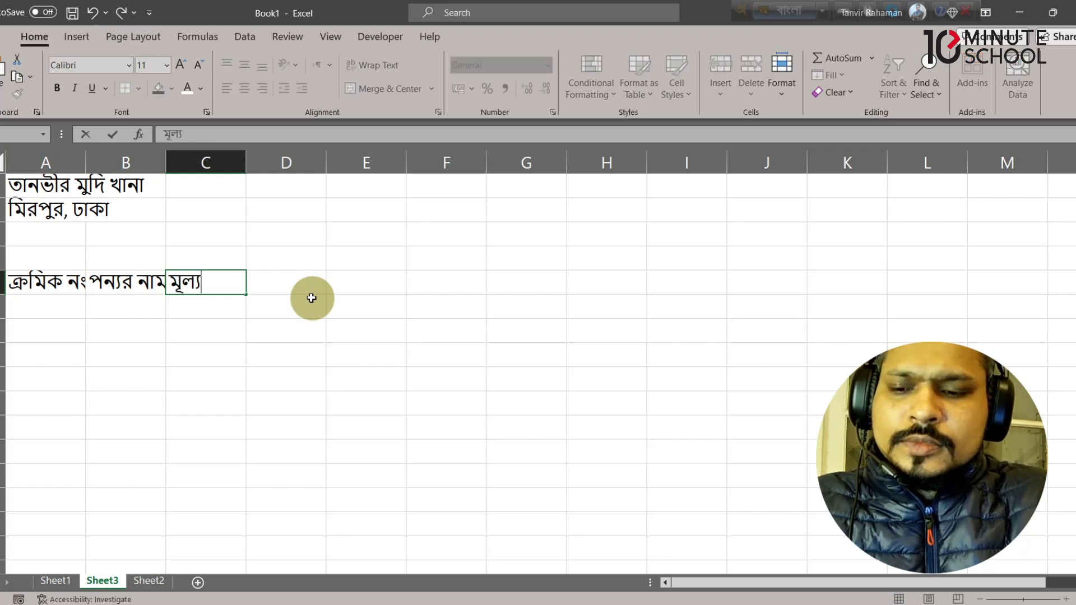
{"action": "key", "text": "Tab"}
{"action": "type", "text": "সং"}
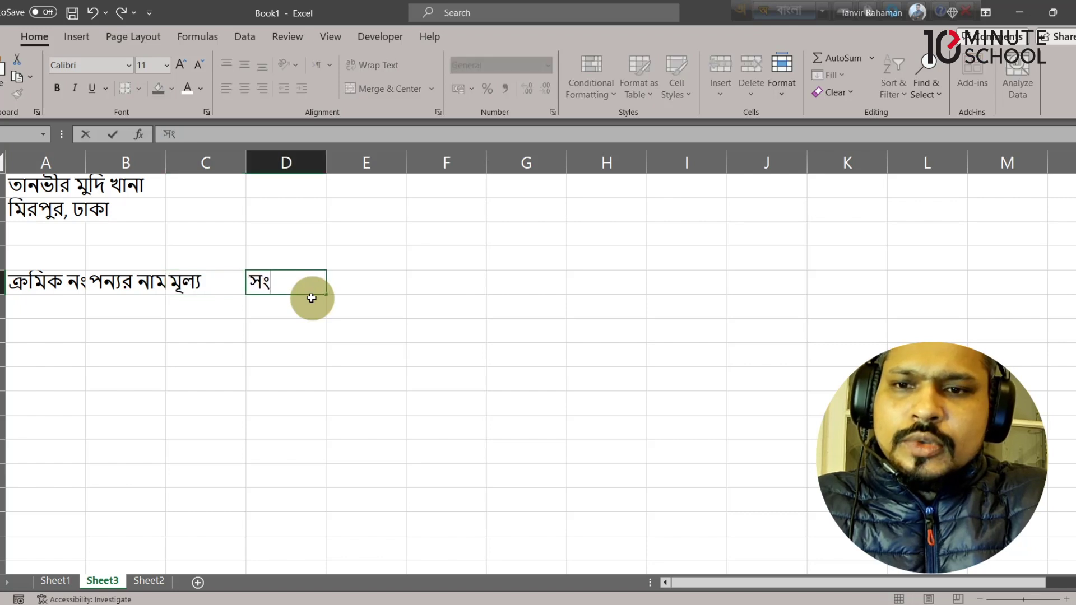
{"action": "type", "text": "খ্যা"}
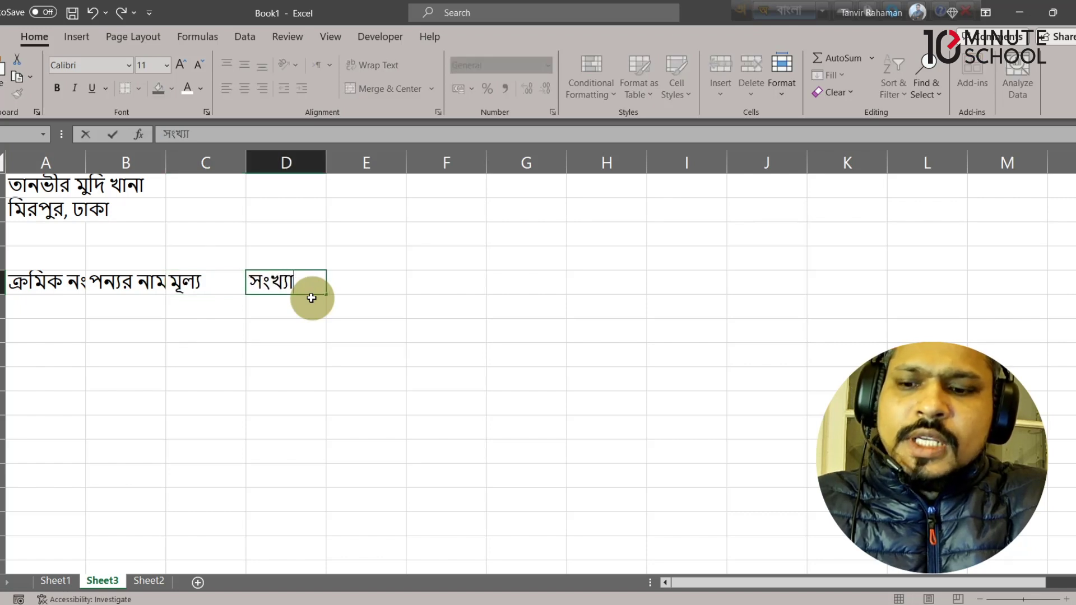
{"action": "key", "text": "Tab"}
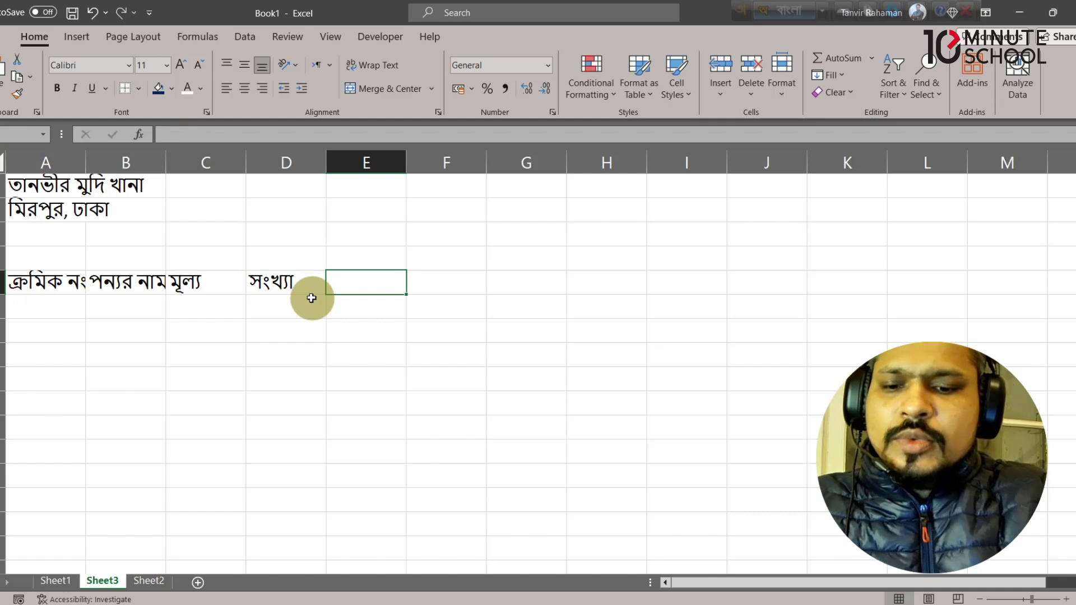
{"action": "type", "text": "টোটাল"}
{"action": "key", "text": "Return"}
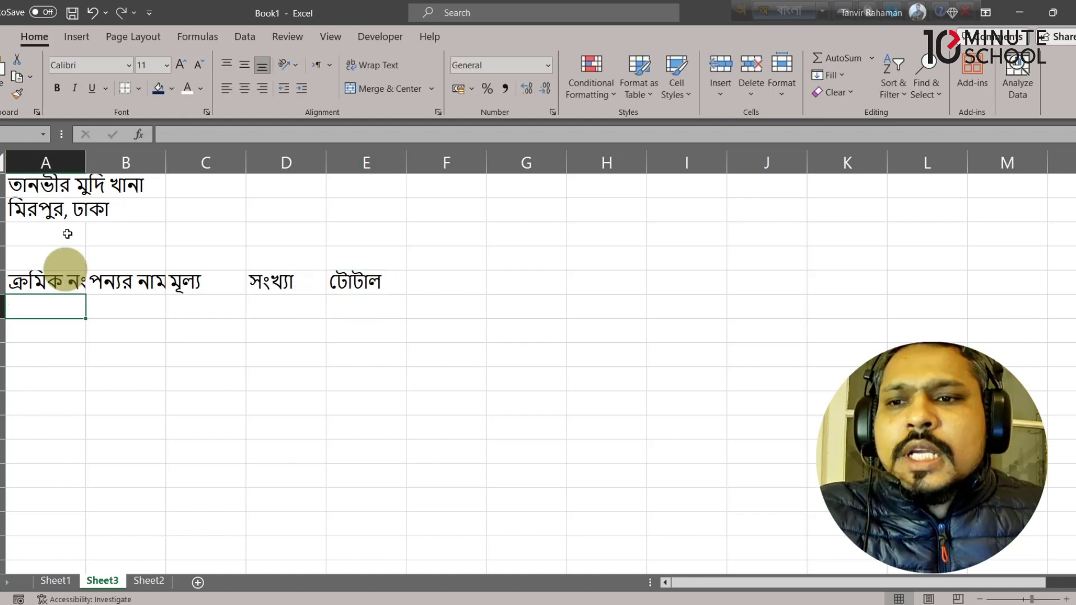
{"action": "left_click_drag", "start_coordinate": [21, 181], "coordinate": [375, 187]}
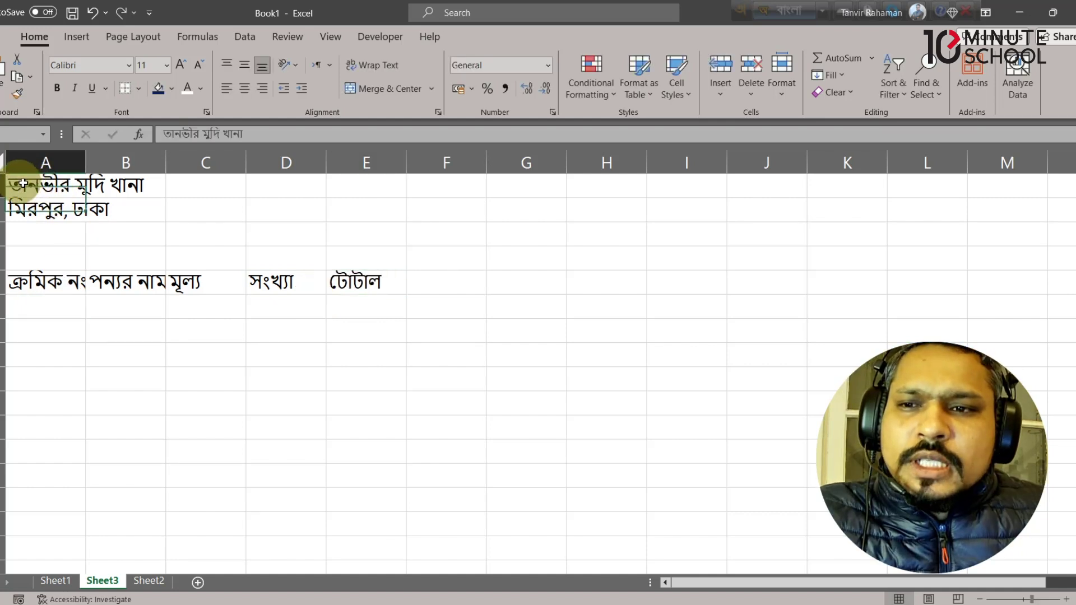
Step: Merge and centre the shop name across A1:E1 and the address across A2:E2
{"action": "left_click", "coordinate": [382, 89]}
{"action": "left_click_drag", "start_coordinate": [32, 210], "coordinate": [361, 207]}
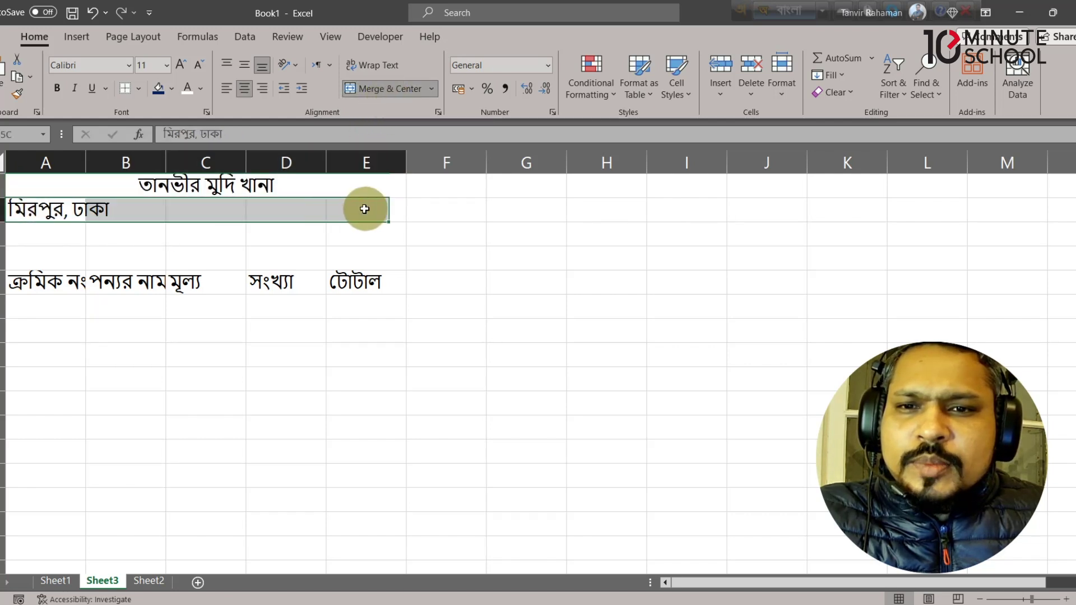
{"action": "left_click", "coordinate": [387, 89]}
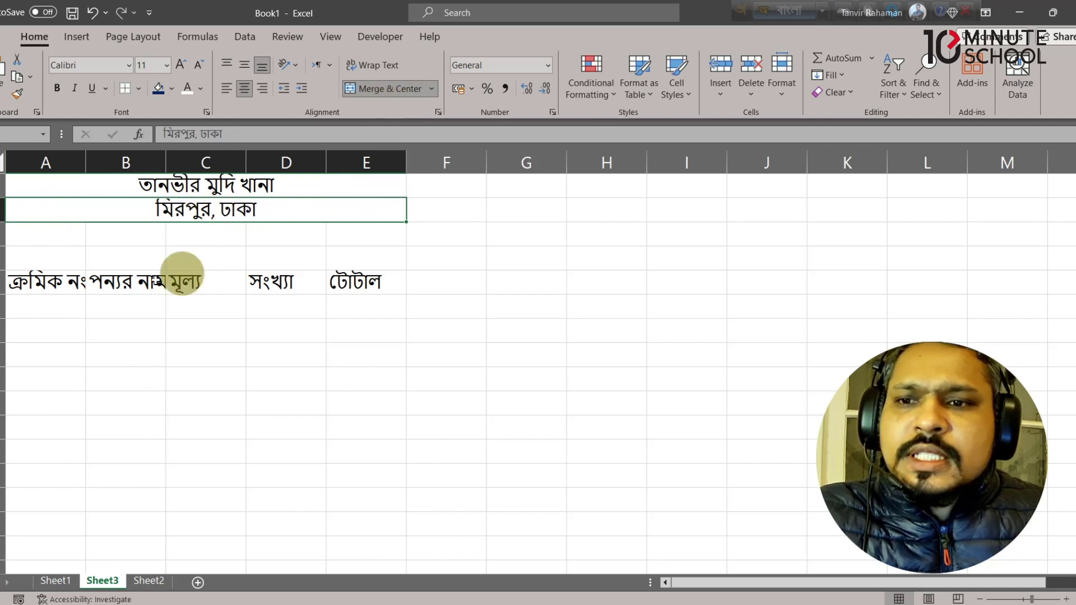
Step: Widen columns A and B to fit ক্রমিক নং and the item names
{"action": "left_click_drag", "start_coordinate": [87, 165], "coordinate": [95, 165]}
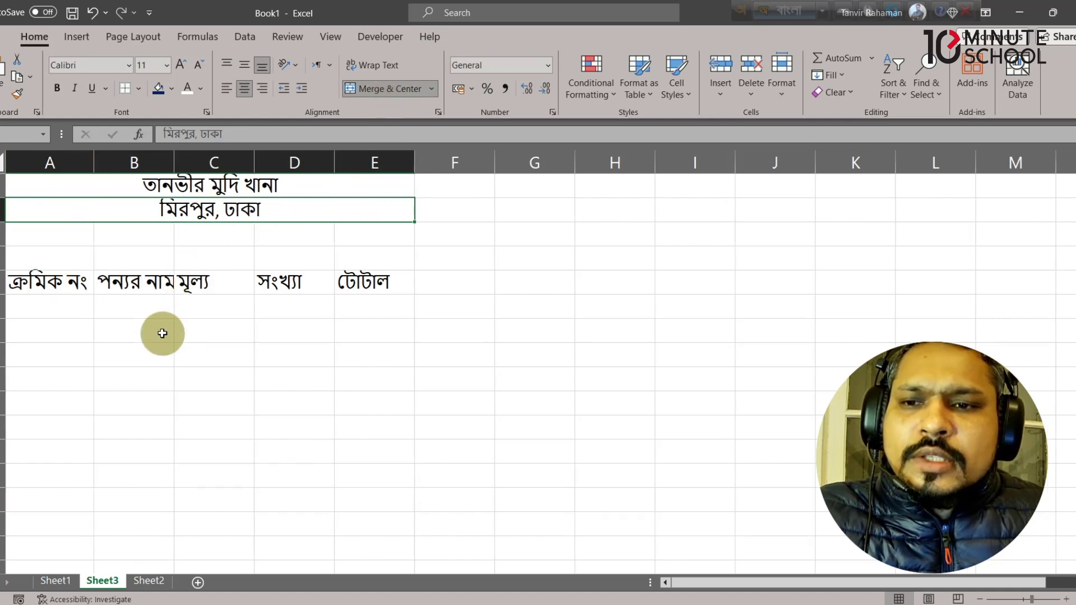
{"action": "left_click", "coordinate": [168, 282]}
{"action": "left_click_drag", "start_coordinate": [173, 163], "coordinate": [250, 163]}
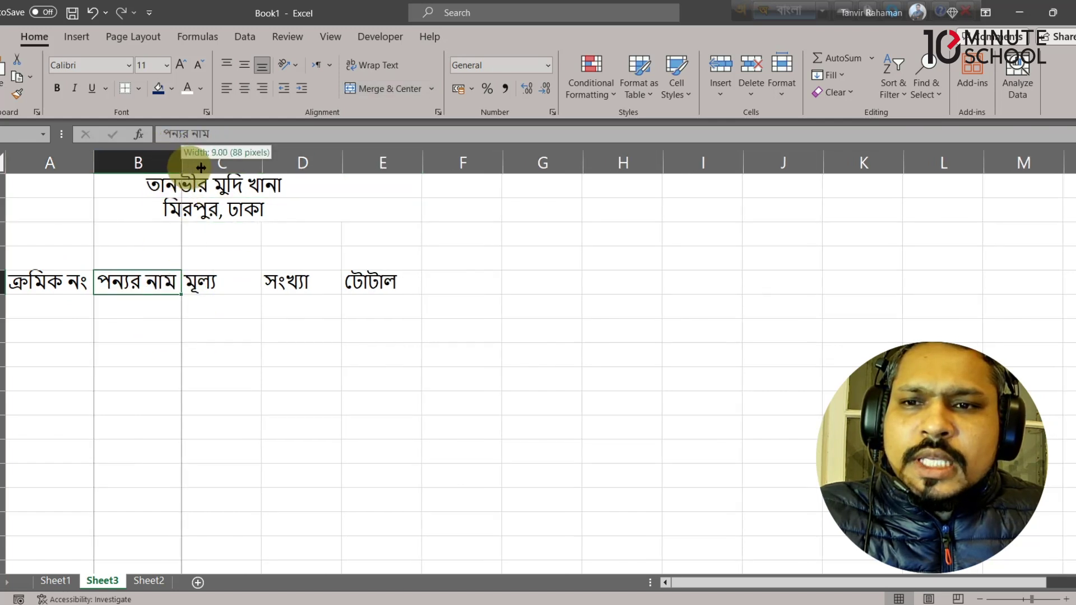
{"action": "left_click", "coordinate": [63, 308]}
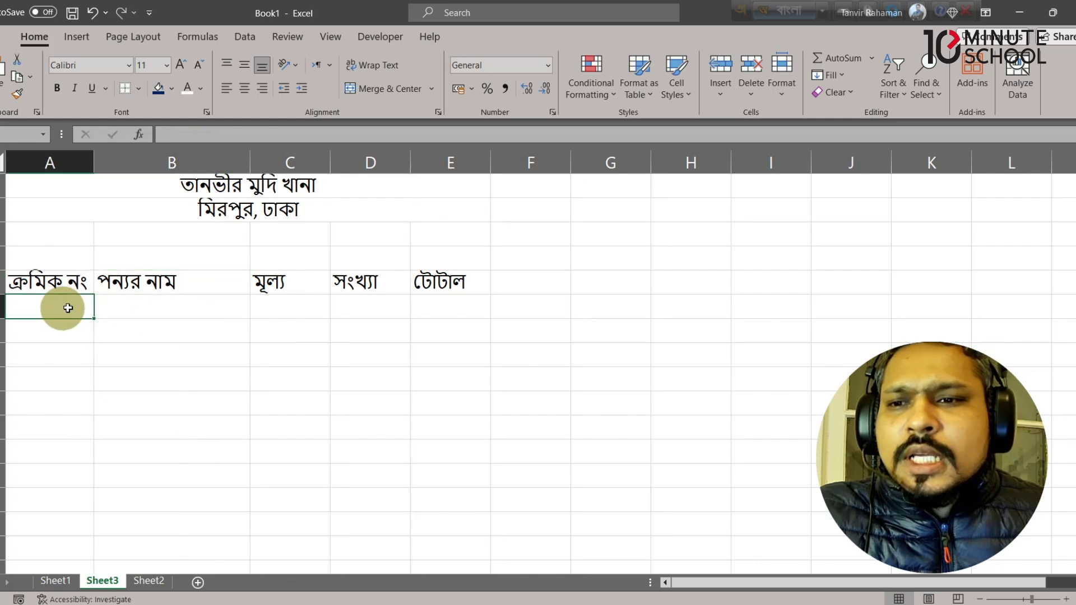
Step: Number A6:A13 with serials ১ to ৮ by entering ১ and ২ and filling down
{"action": "type", "text": "১"}
{"action": "key", "text": "Return"}
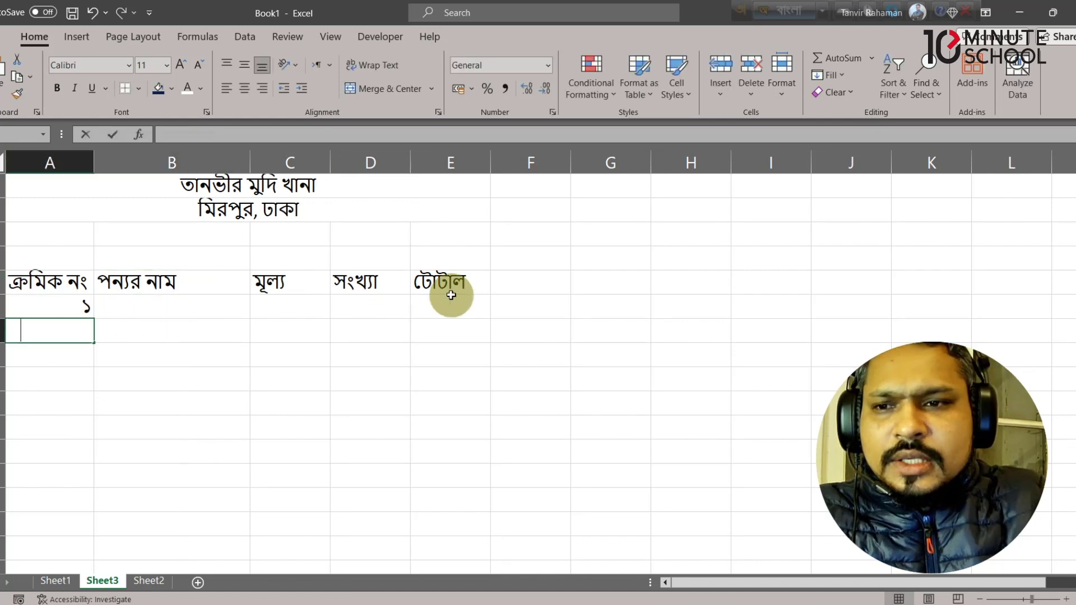
{"action": "type", "text": "২"}
{"action": "key", "text": "Return"}
{"action": "mouse_move", "coordinate": [84, 308]}
{"action": "left_mouse_down"}
{"action": "mouse_move", "coordinate": [94, 418]}
{"action": "mouse_move", "coordinate": [86, 489]}
{"action": "left_mouse_up"}
Step: List the eight item names in B6:B13, from চাউল, আটা, ময়দা down to সাবান
{"action": "left_click", "coordinate": [158, 307]}
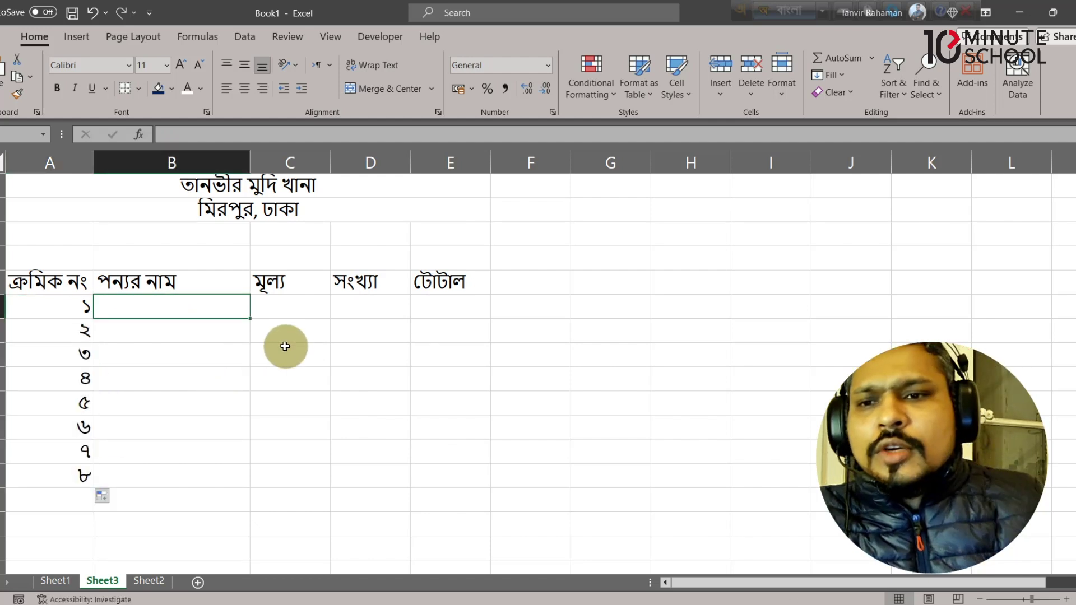
{"action": "type", "text": "চাউল"}
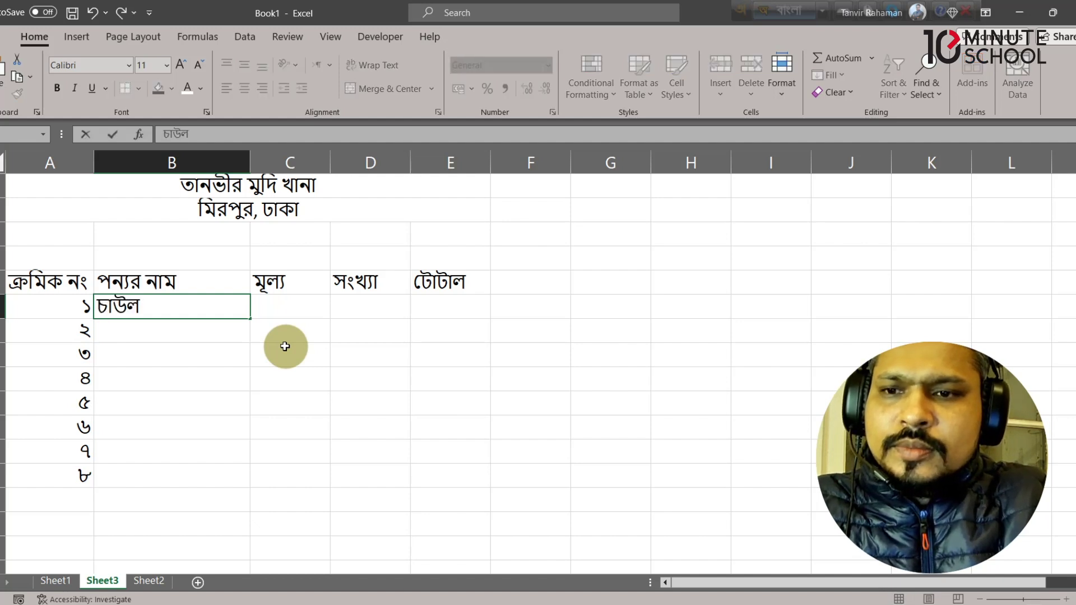
{"action": "key", "text": "Return"}
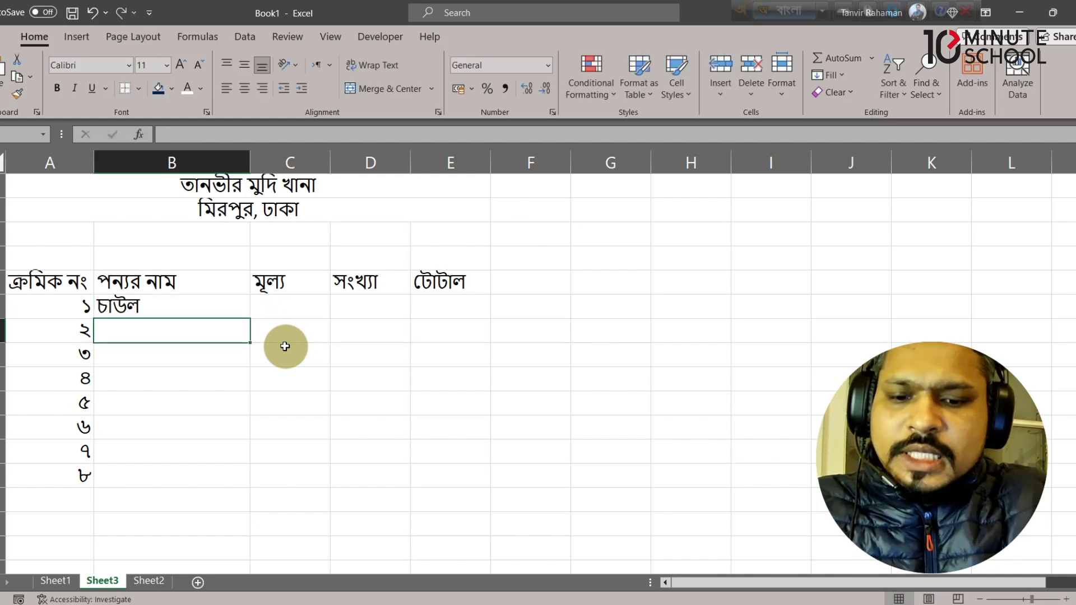
{"action": "type", "text": "আটা"}
{"action": "key", "text": "Return"}
{"action": "type", "text": "ময়দা"}
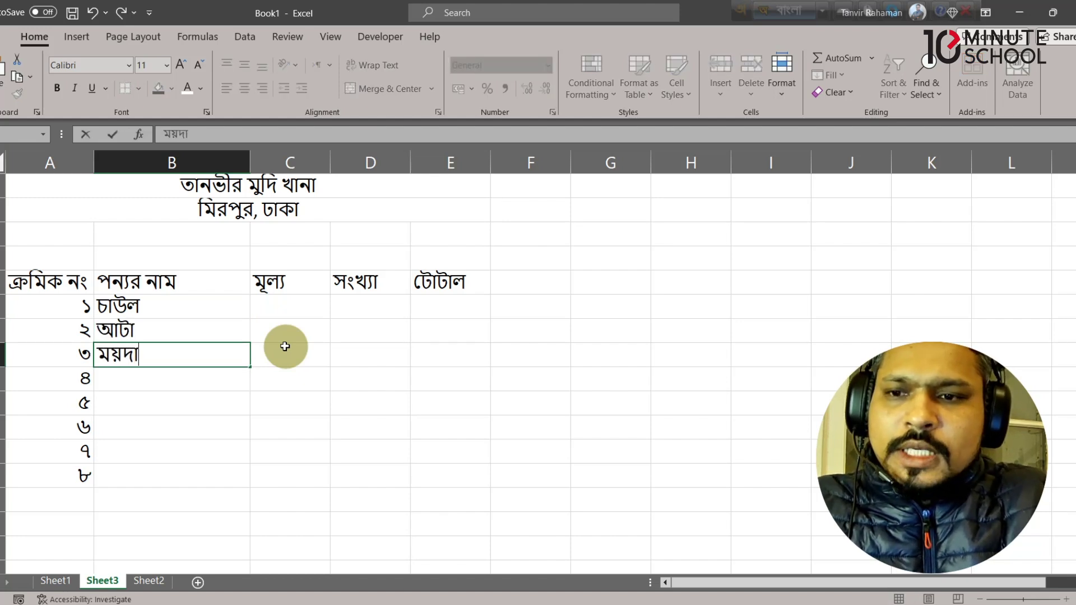
{"action": "key", "text": "Return"}
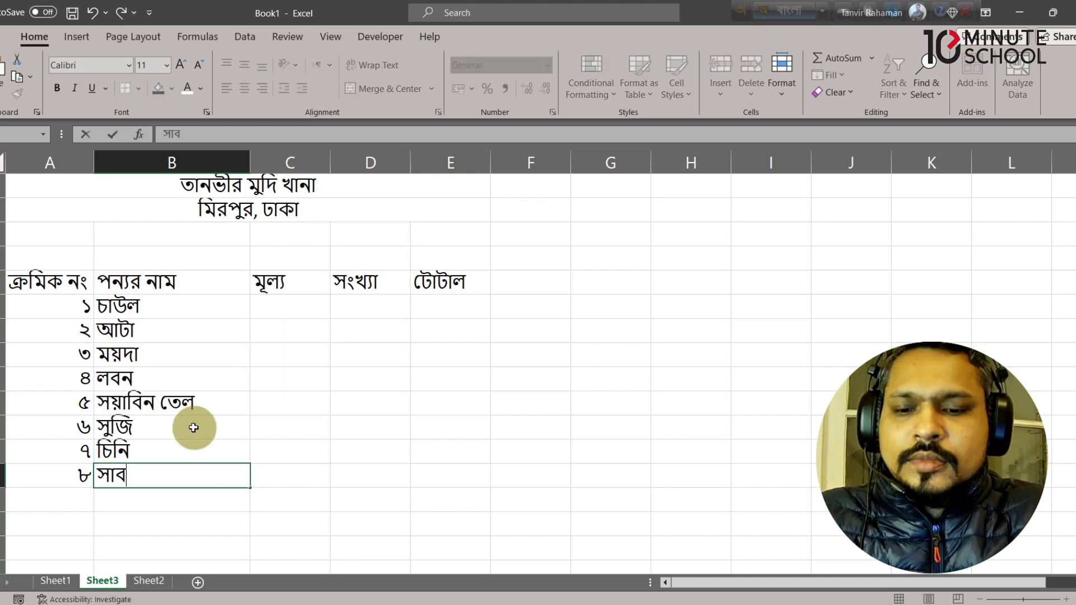
{"action": "type", "text": "ান"}
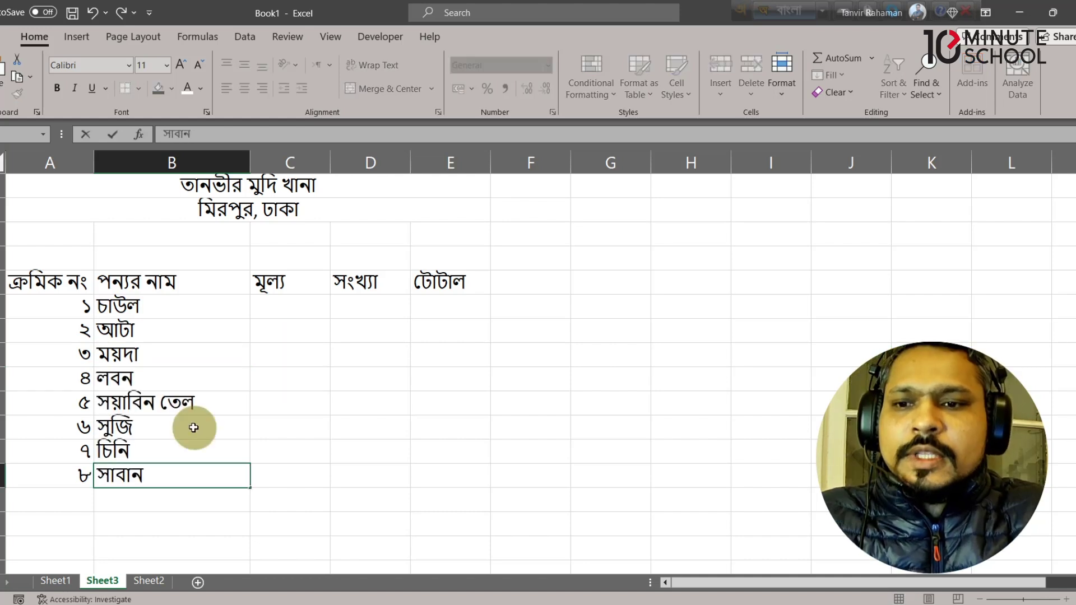
{"action": "left_click", "coordinate": [185, 309]}
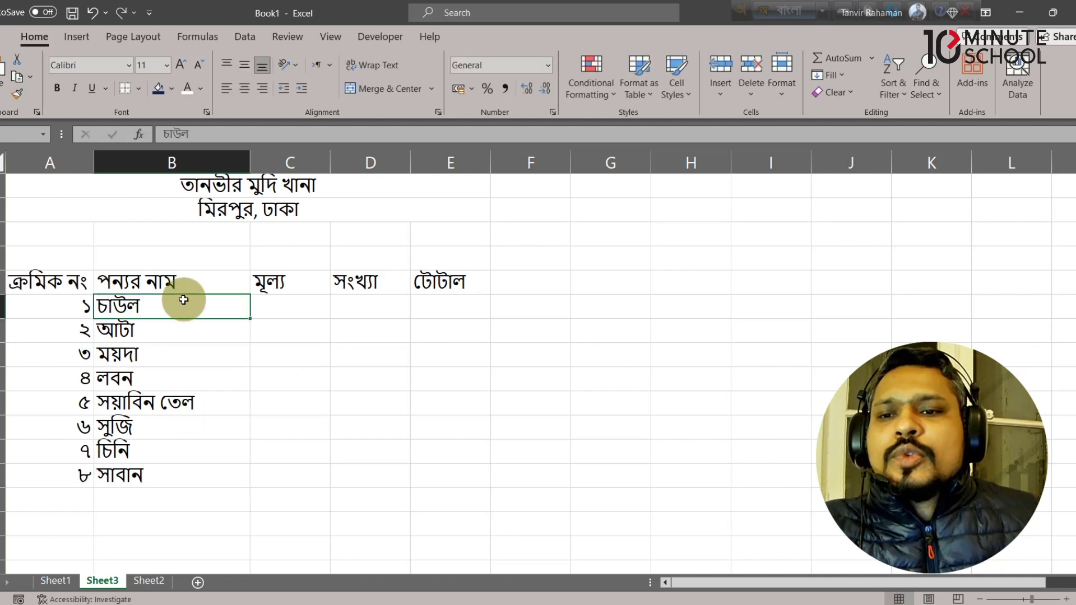
{"action": "left_click", "coordinate": [268, 309]}
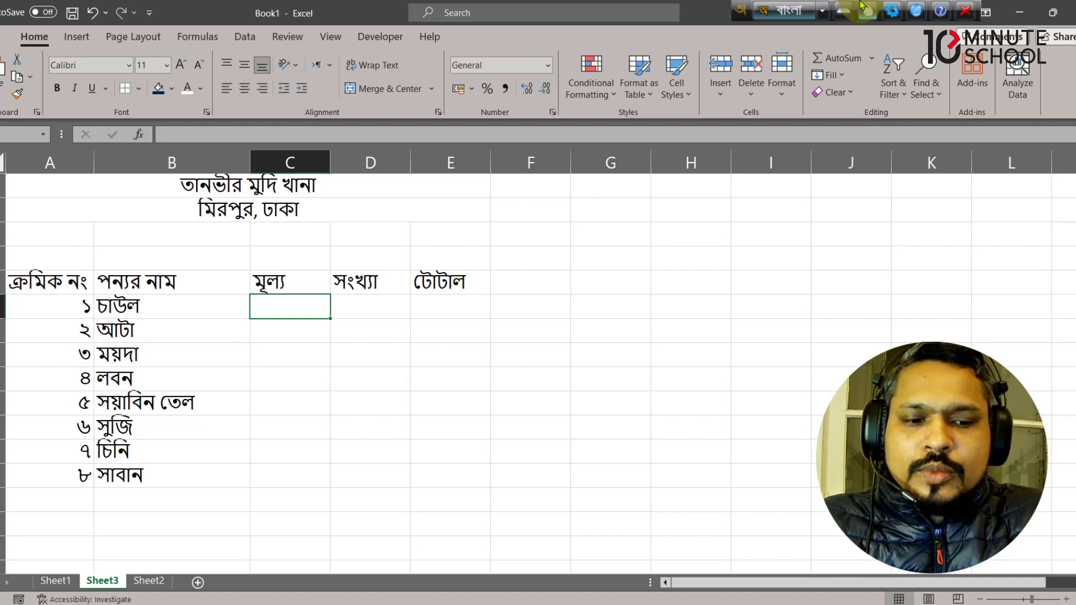
Step: Enter prices ৭৫, ৯০, ১২০ and ৬০ in C6:C9
{"action": "type", "text": "৭৫"}
{"action": "key", "text": "Return"}
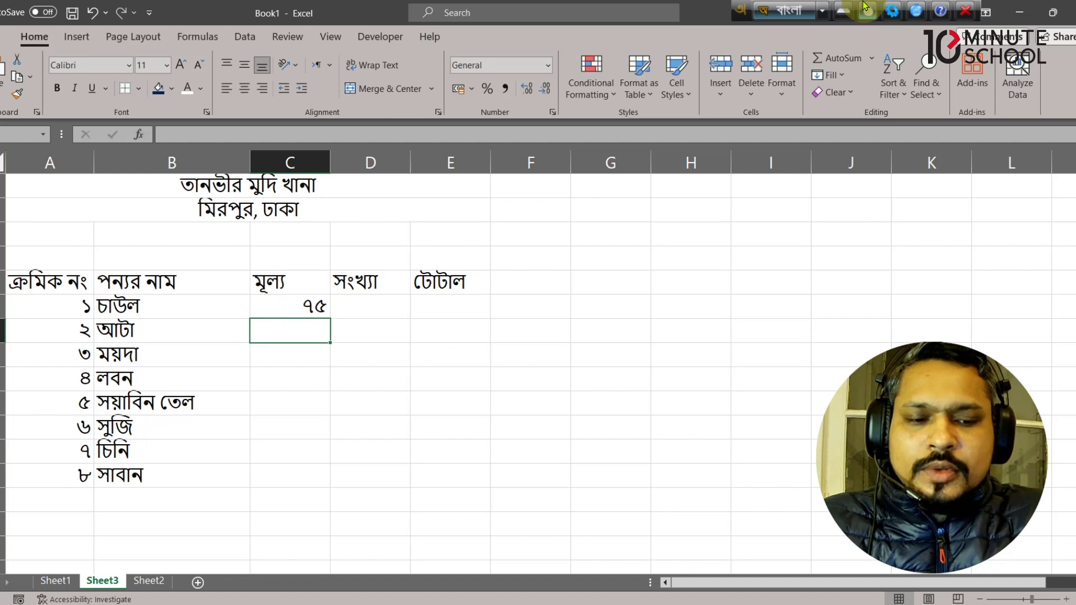
{"action": "type", "text": "৯০"}
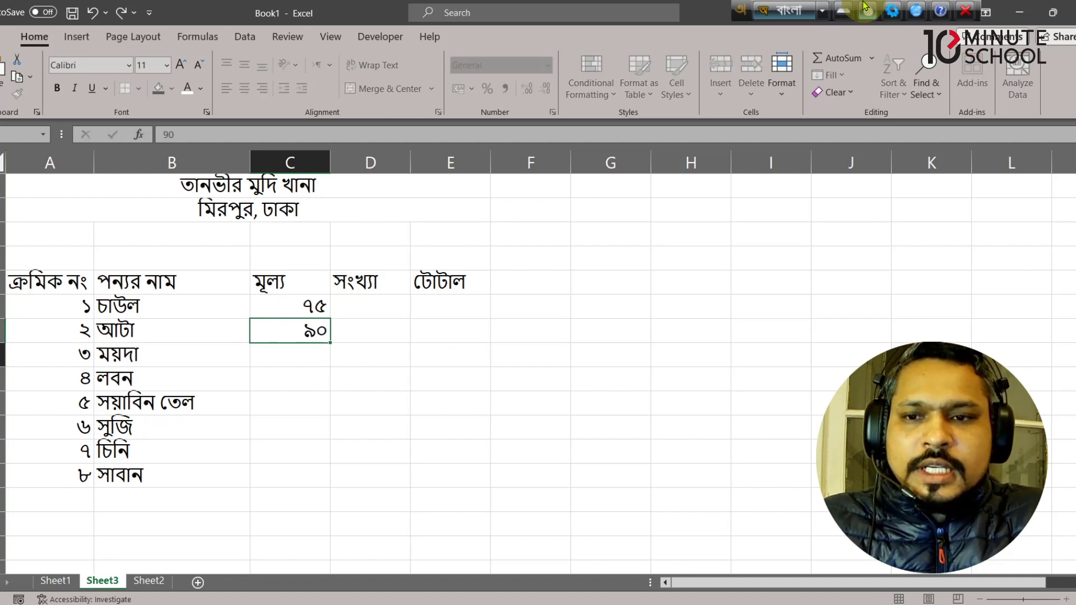
{"action": "key", "text": "Return"}
{"action": "type", "text": "১২০"}
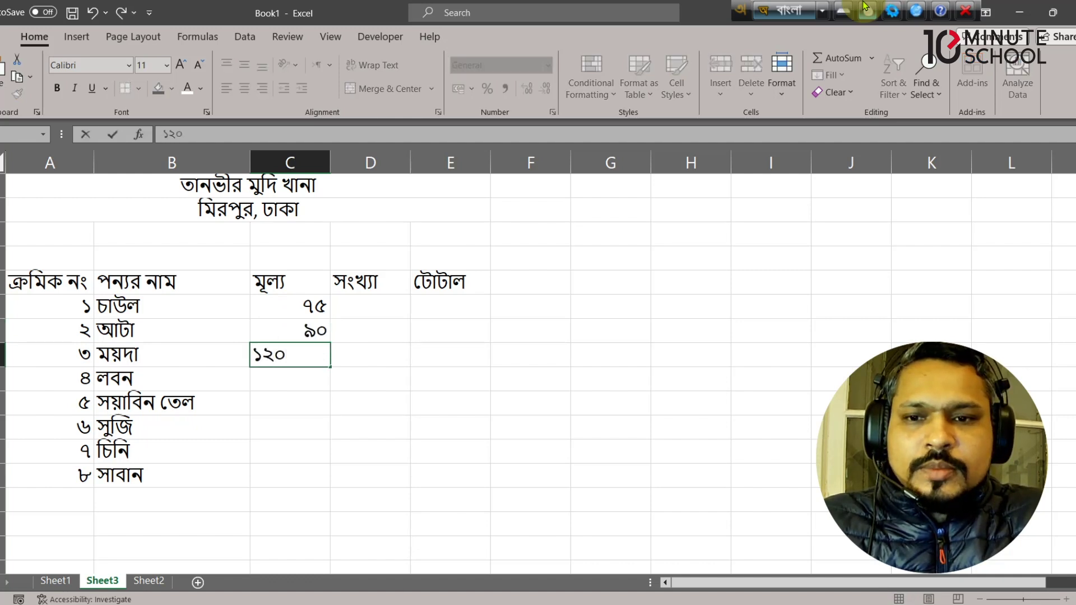
{"action": "key", "text": "Return"}
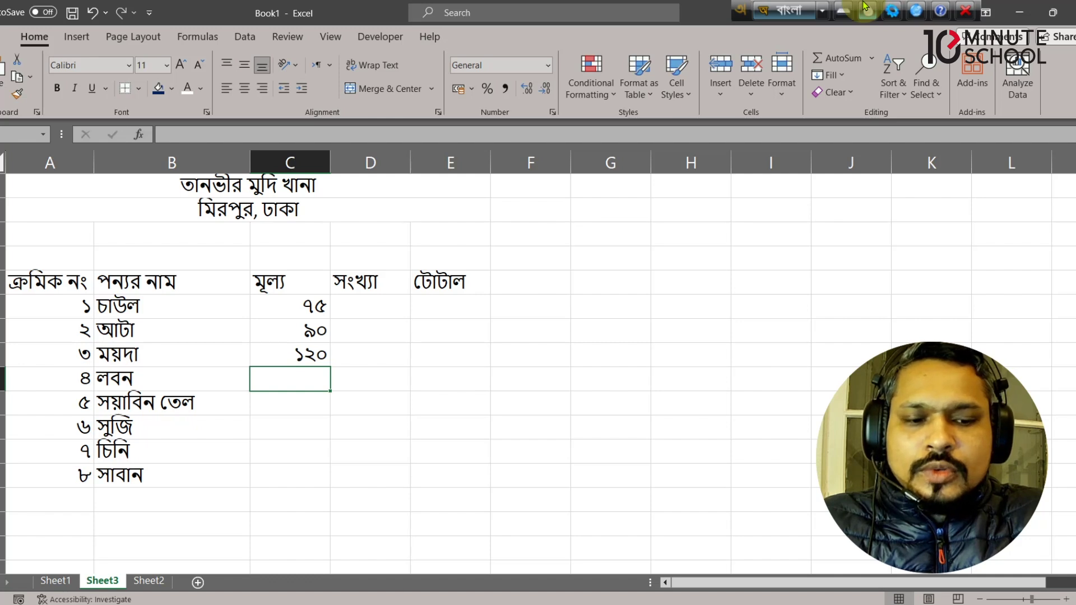
{"action": "type", "text": "৬০"}
{"action": "key", "text": "Return"}
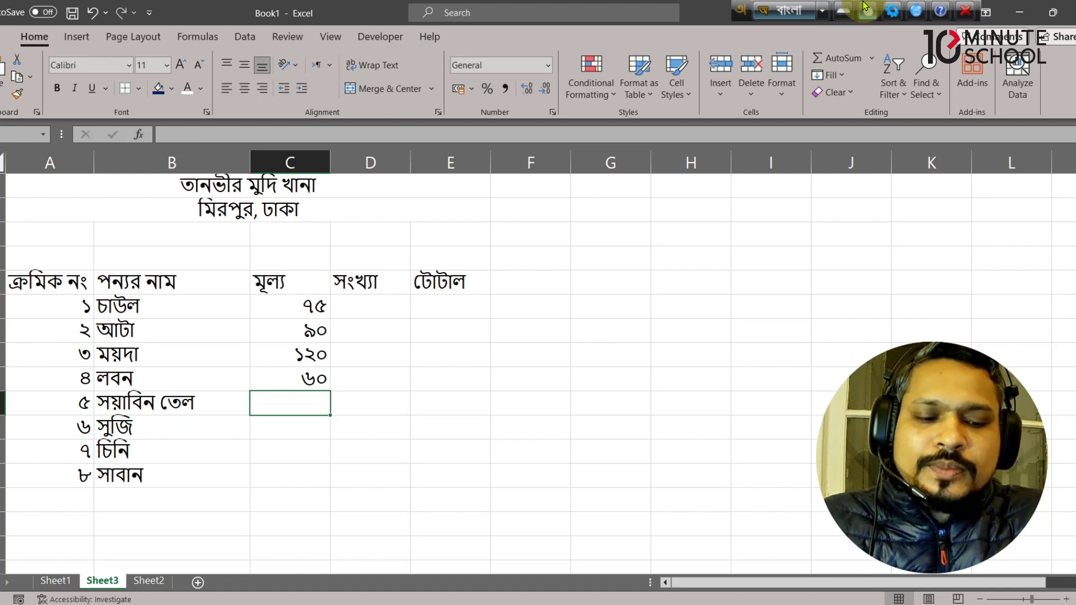
Step: Enter prices ১৯০, ৬৫, ১২৫ and ৪৫ in C10:C13
{"action": "type", "text": "১৯০"}
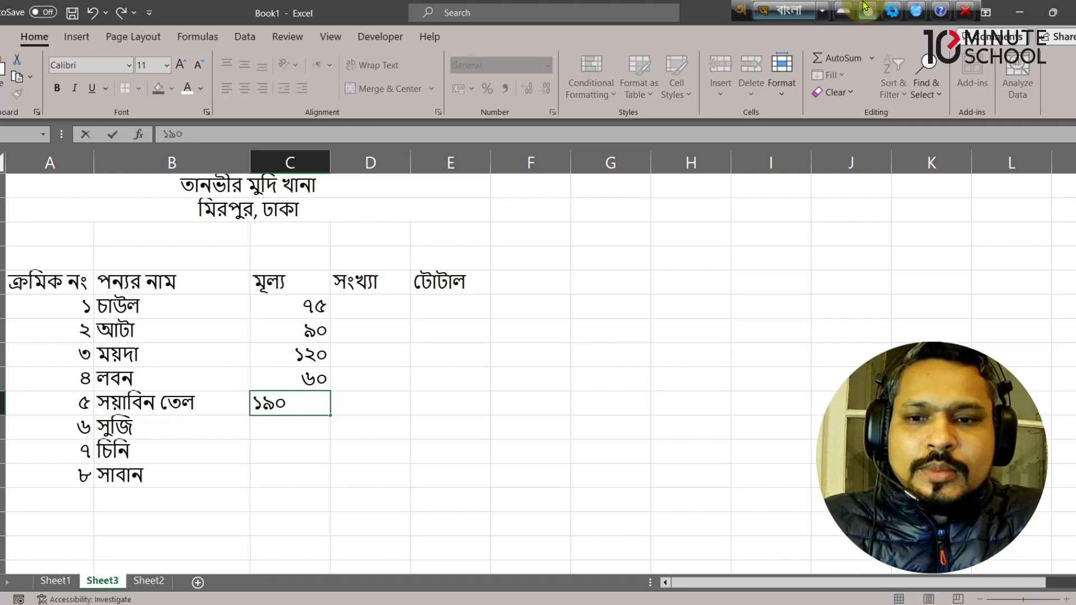
{"action": "key", "text": "Return"}
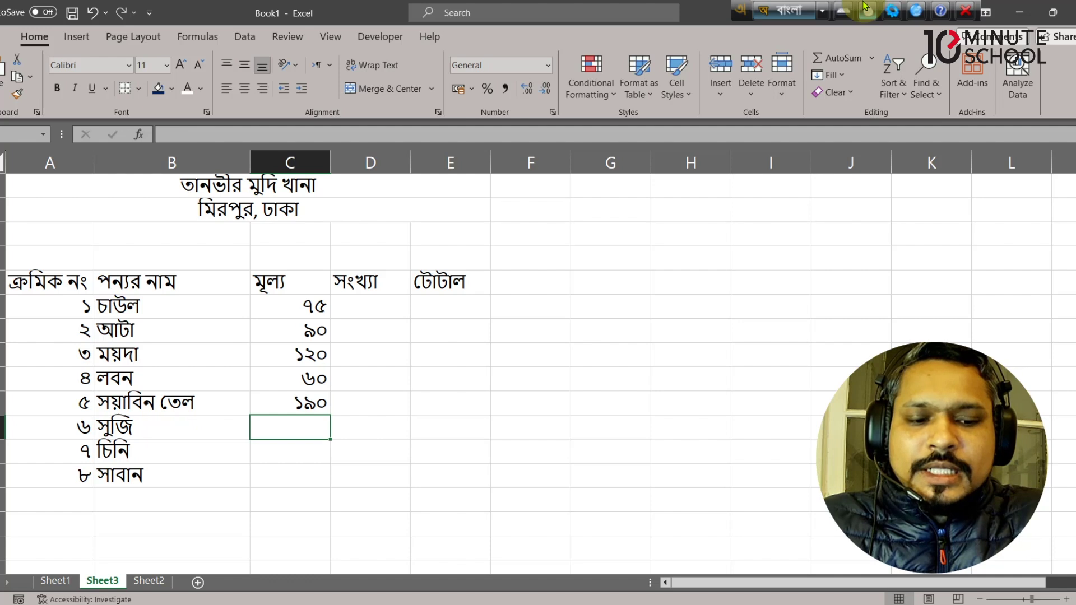
{"action": "type", "text": "৬৫"}
{"action": "key", "text": "Return"}
{"action": "type", "text": "১"}
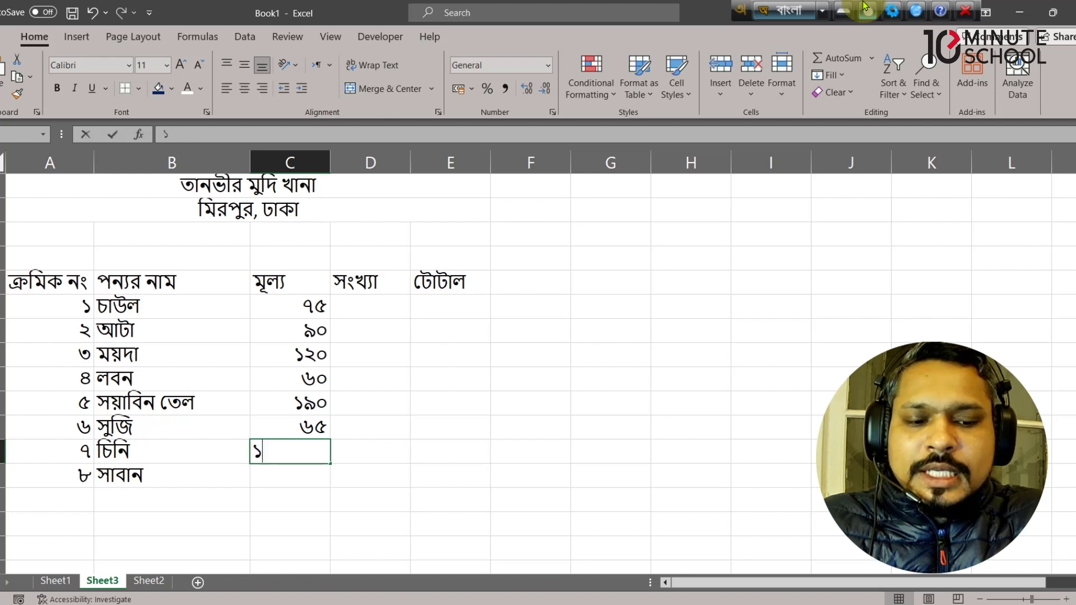
{"action": "type", "text": "২৫"}
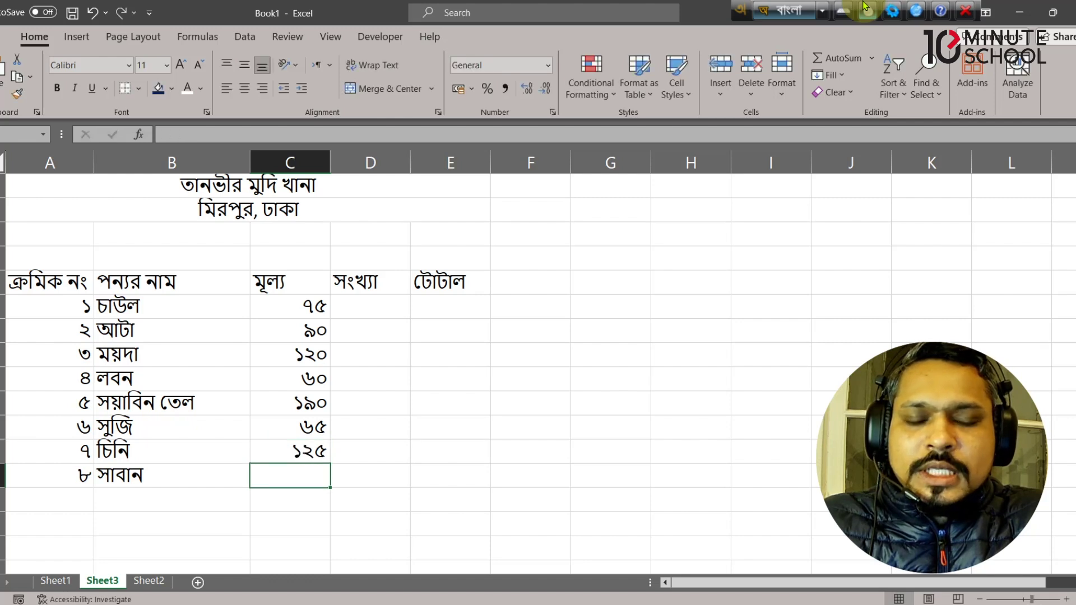
{"action": "type", "text": "8"}
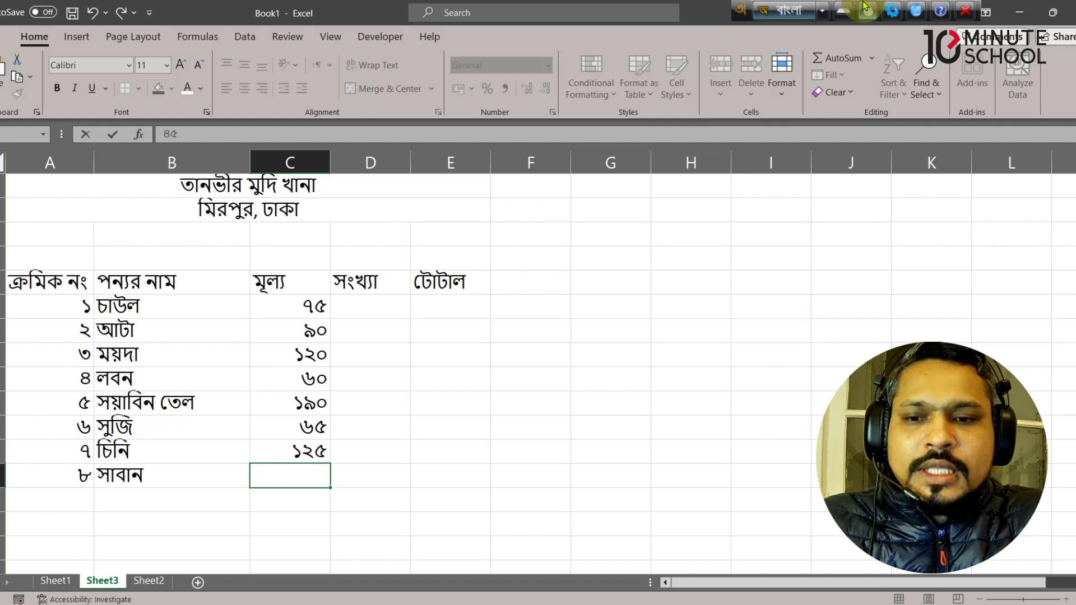
{"action": "key", "text": "Return"}
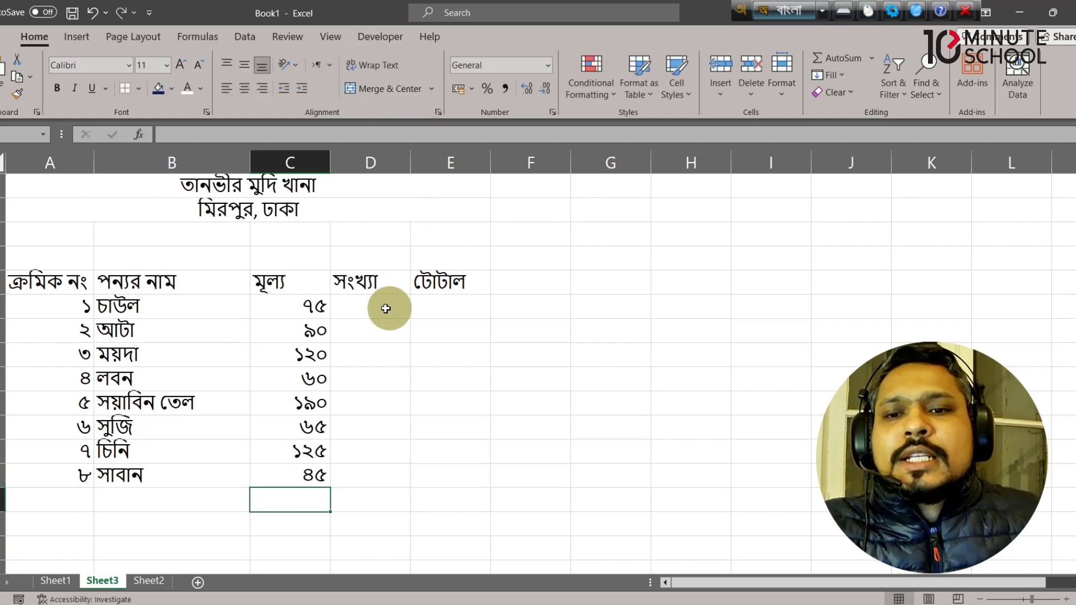
Step: Enter quantities ৫০, ২, ২ and ৪ in D6:D9
{"action": "left_click", "coordinate": [387, 308]}
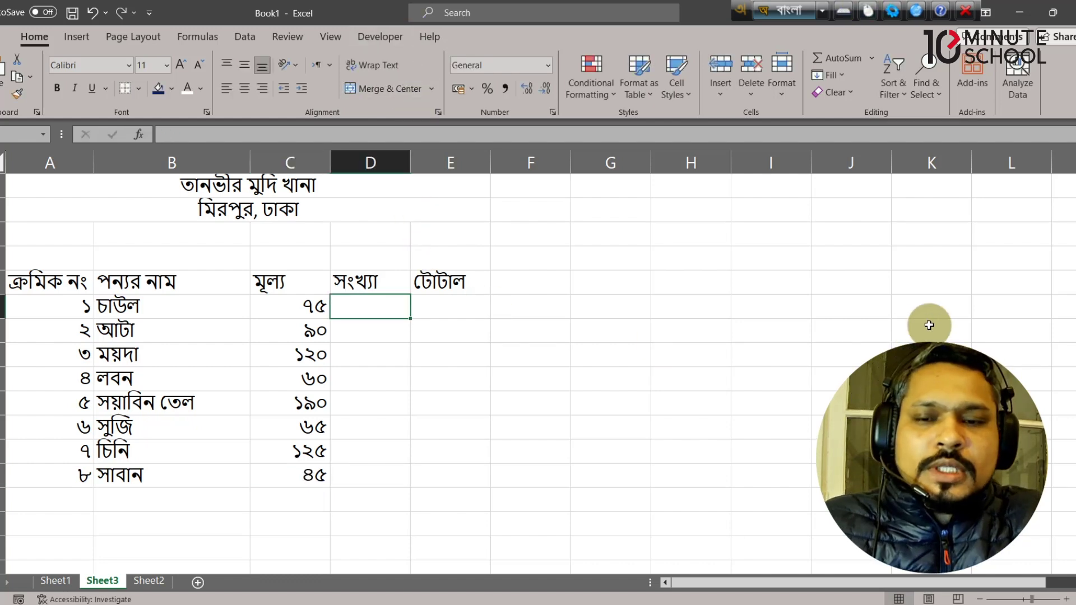
{"action": "type", "text": "5"}
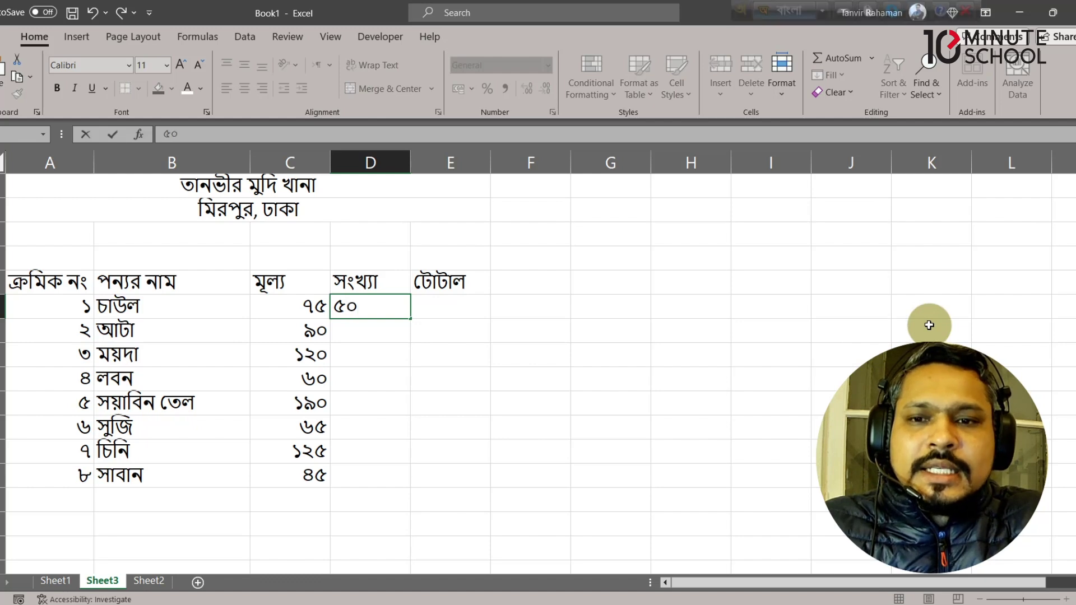
{"action": "key", "text": "Return"}
{"action": "key", "text": "Up"}
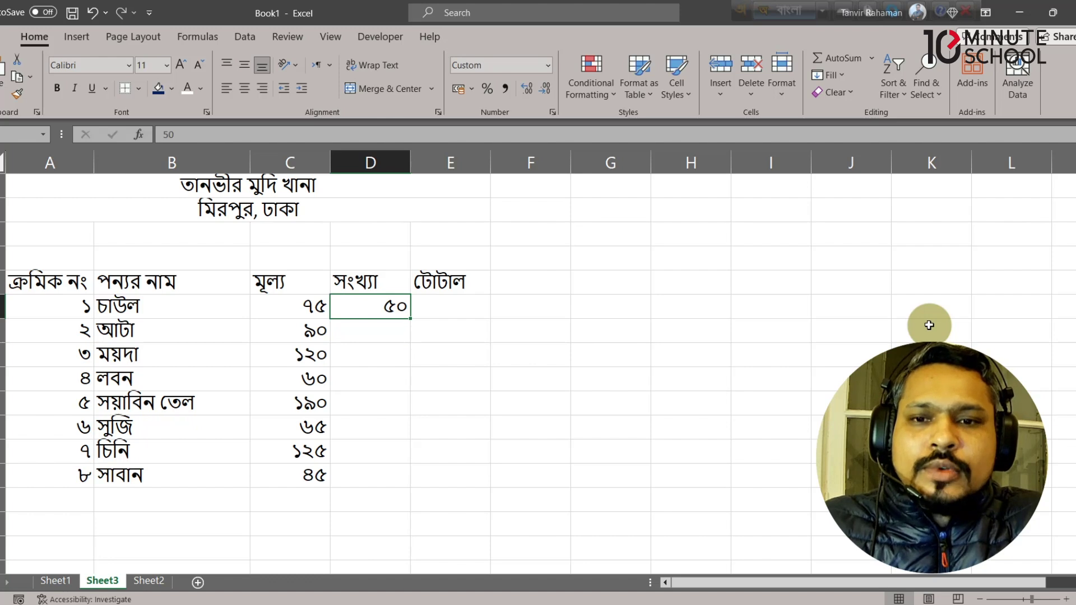
{"action": "key", "text": "Down"}
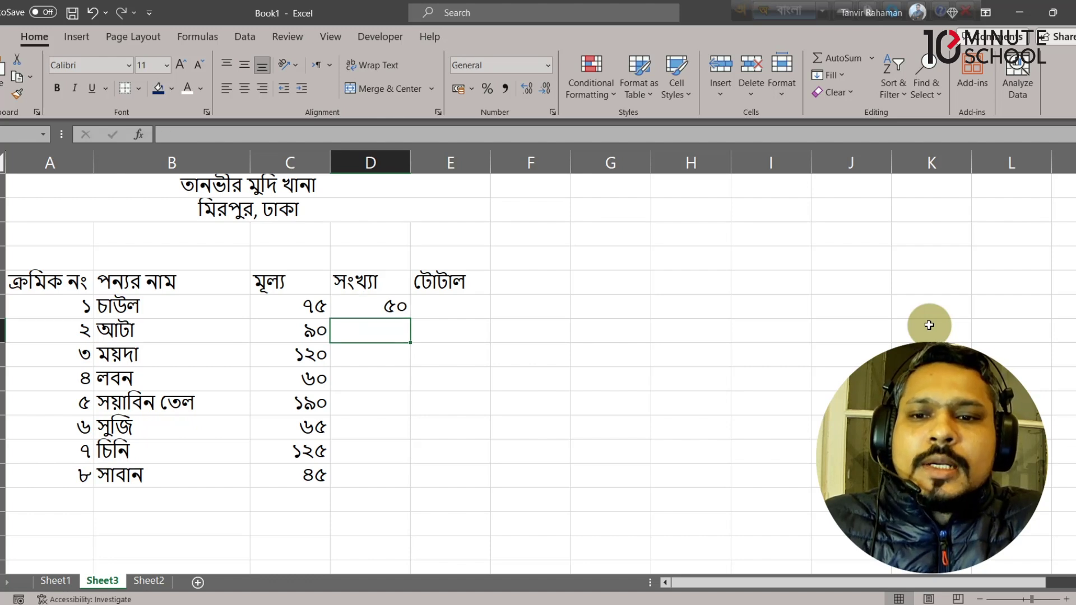
{"action": "type", "text": "২"}
{"action": "key", "text": "Return"}
{"action": "type", "text": "২"}
{"action": "key", "text": "Return"}
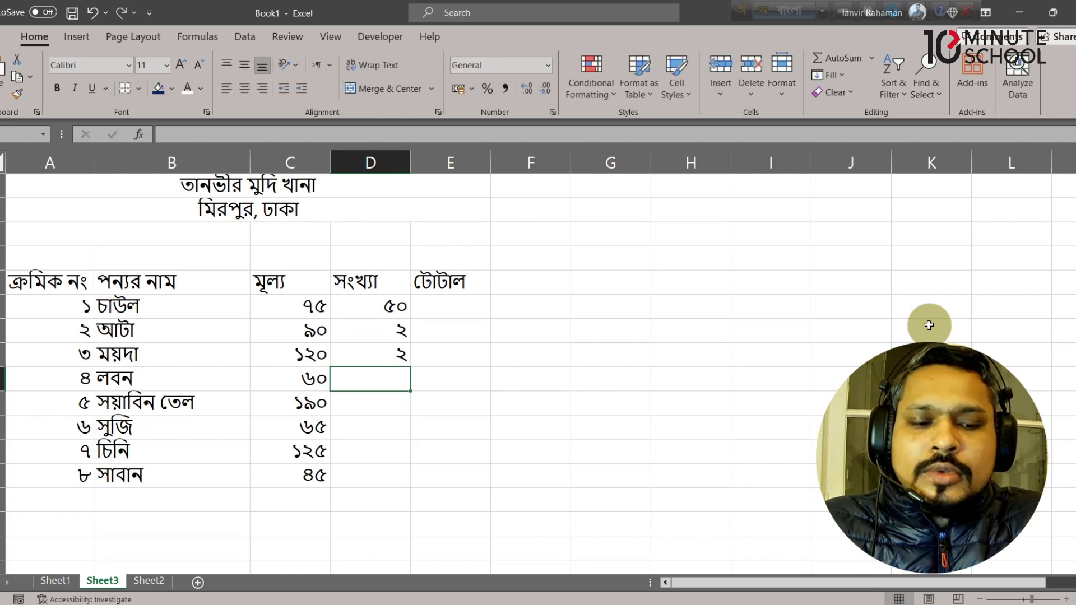
{"action": "type", "text": "৪"}
{"action": "key", "text": "Return"}
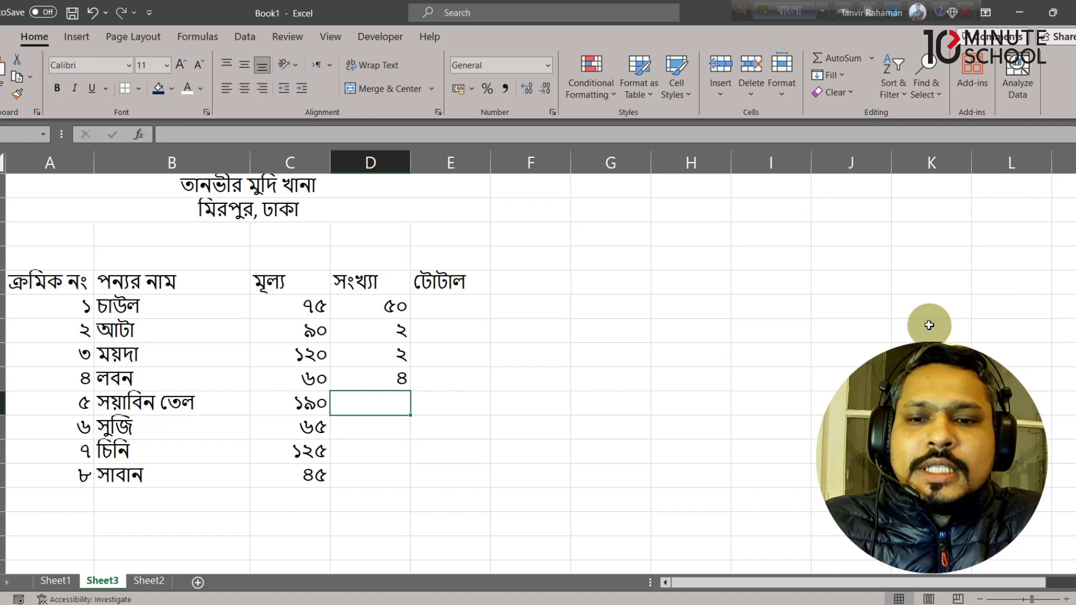
Step: Enter quantities ৫, ১, ২ and ৩ in D10:D13
{"action": "type", "text": "৫"}
{"action": "key", "text": "Return"}
{"action": "type", "text": "১"}
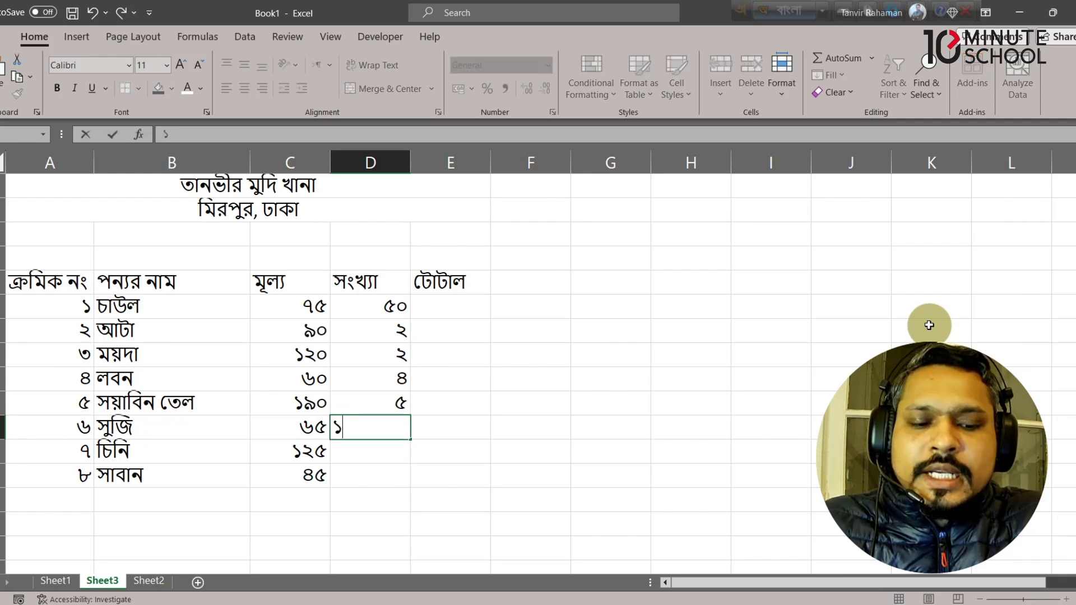
{"action": "key", "text": "Return"}
{"action": "type", "text": "২"}
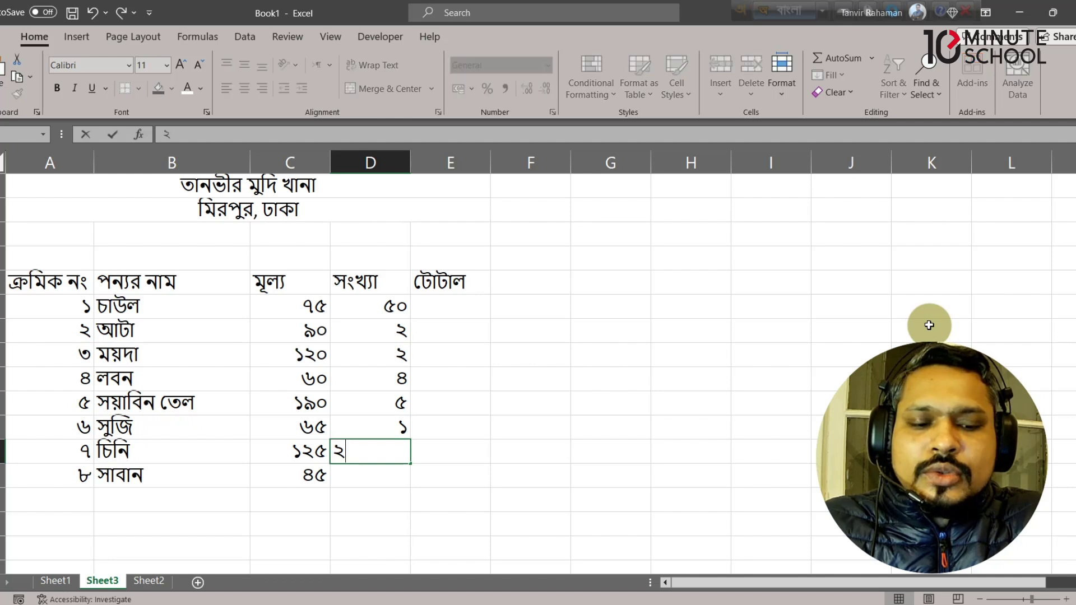
{"action": "key", "text": "Return"}
{"action": "type", "text": "৩"}
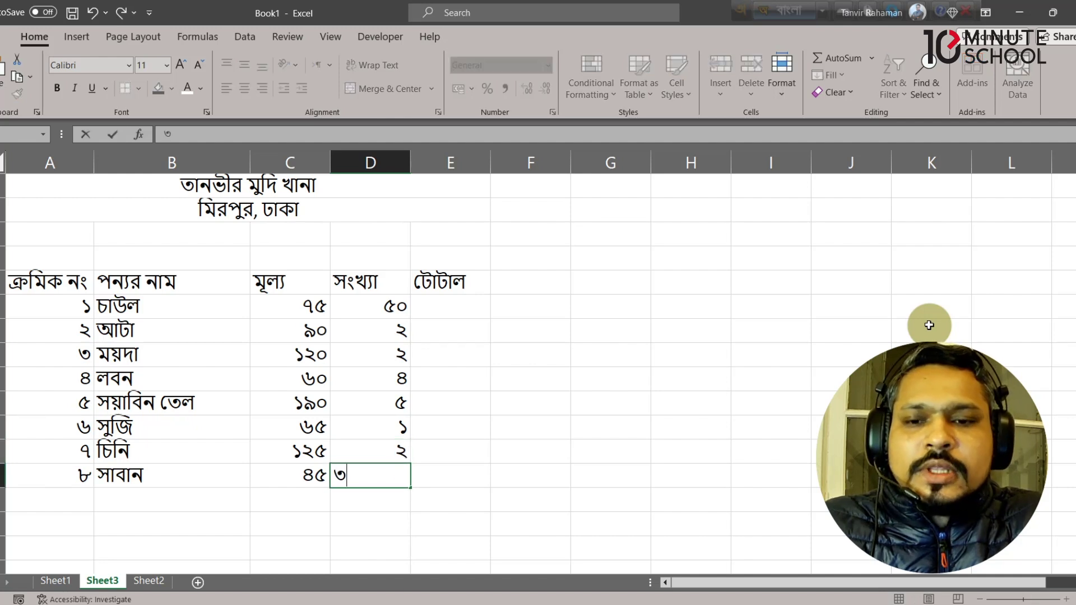
{"action": "left_click", "coordinate": [479, 347]}
{"action": "left_click", "coordinate": [472, 307]}
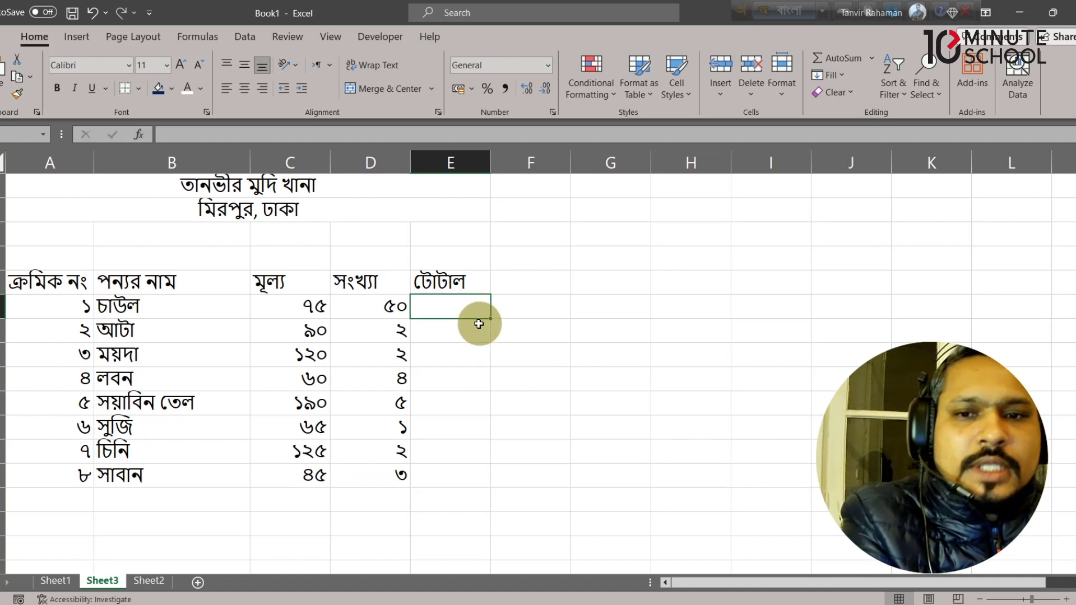
Step: Enter =C6*D6 in E6 and fill it down to E13, giving totals 3750 through 135
{"action": "type", "text": "="}
{"action": "left_click", "coordinate": [304, 307]}
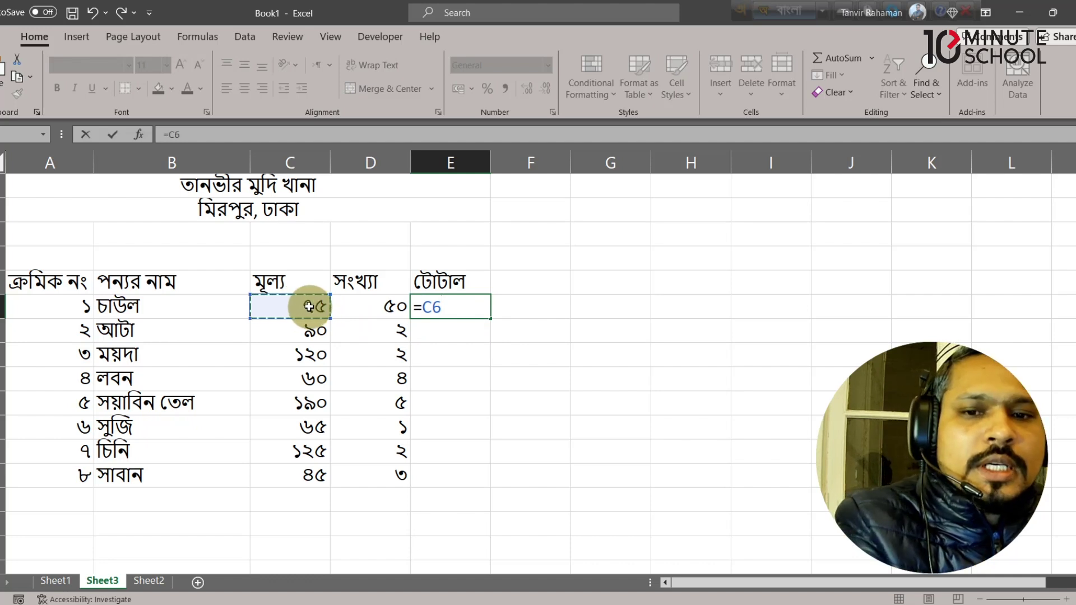
{"action": "type", "text": "*"}
{"action": "left_click", "coordinate": [386, 306]}
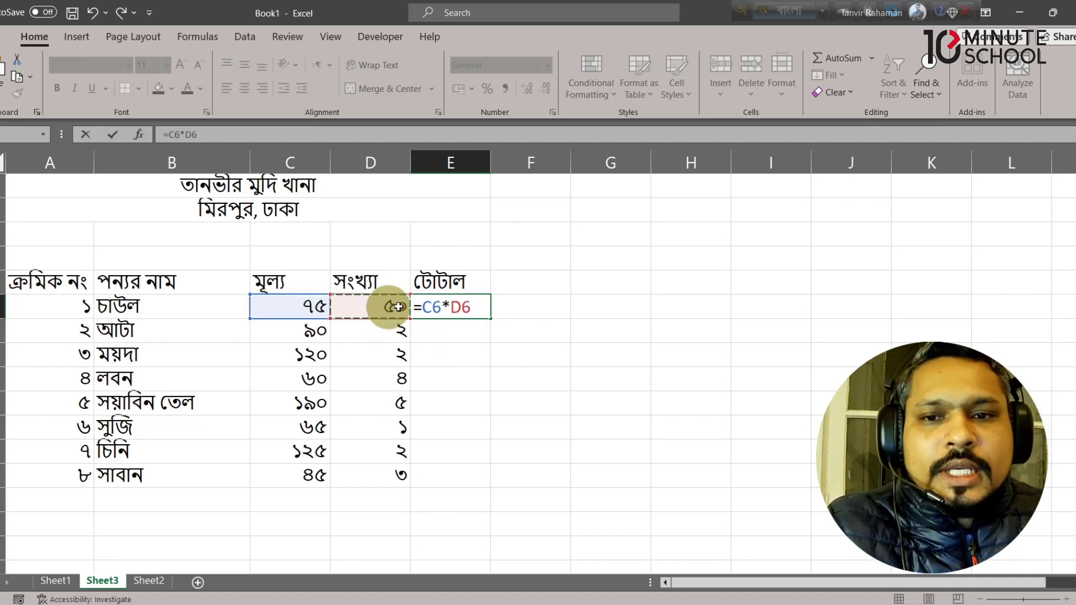
{"action": "key", "text": "Return"}
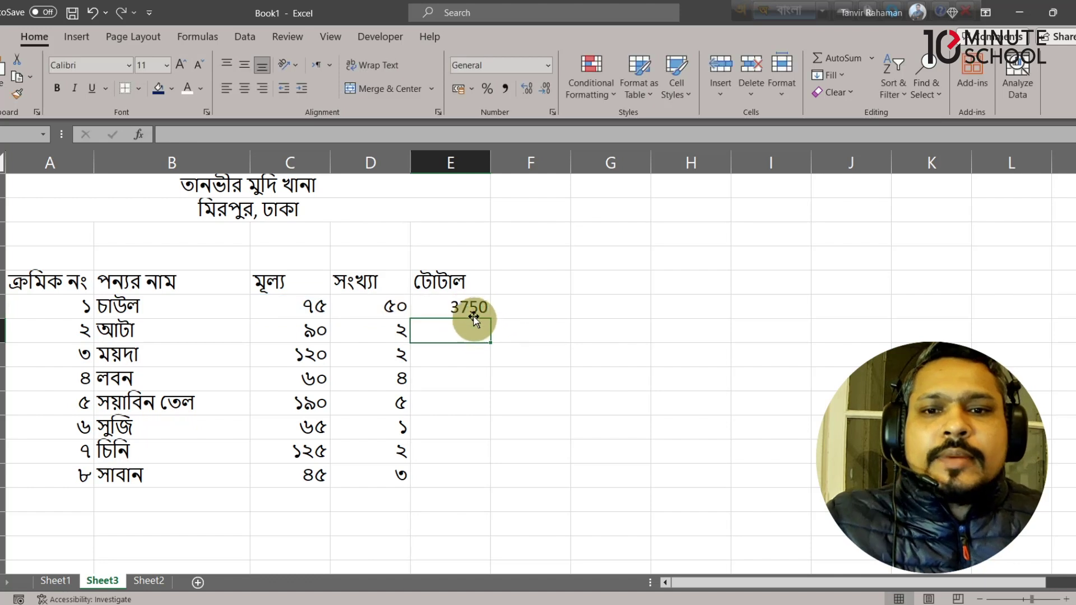
{"action": "left_click", "coordinate": [475, 307]}
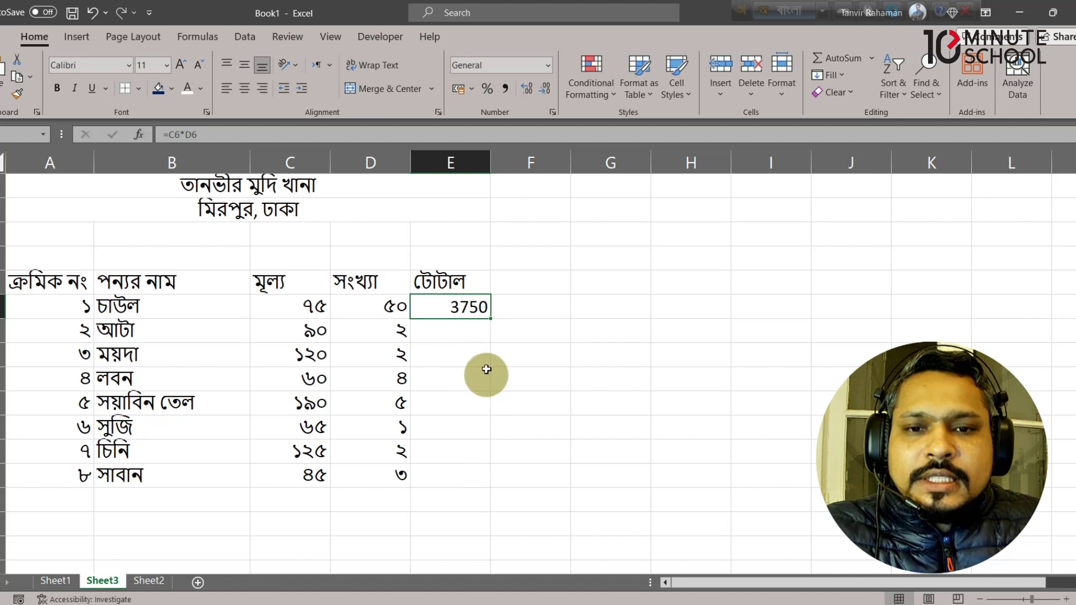
{"action": "left_click_drag", "start_coordinate": [491, 320], "coordinate": [482, 475]}
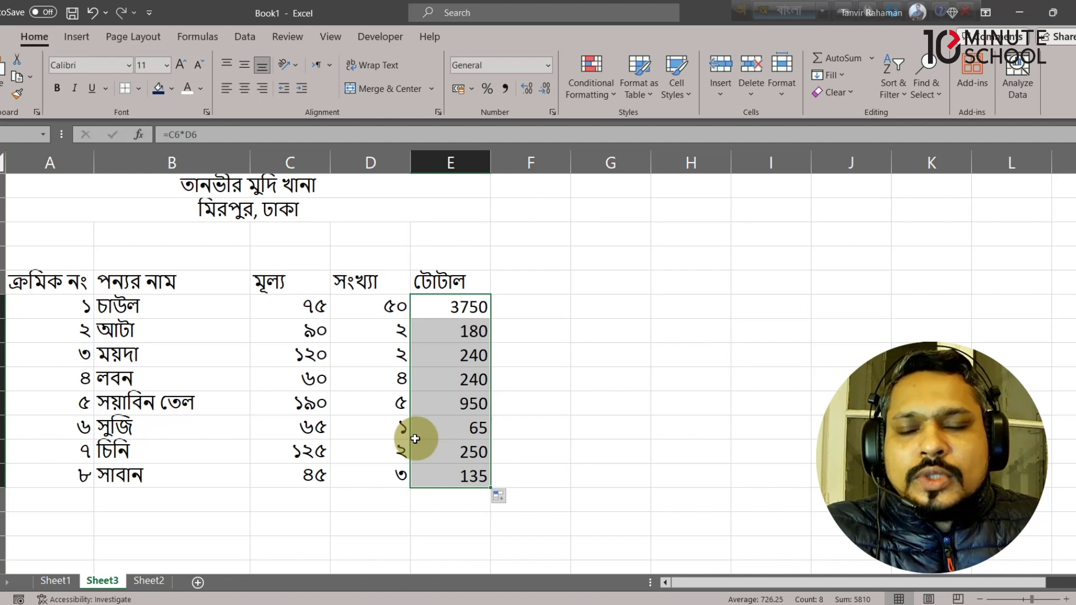
{"action": "left_click", "coordinate": [370, 330]}
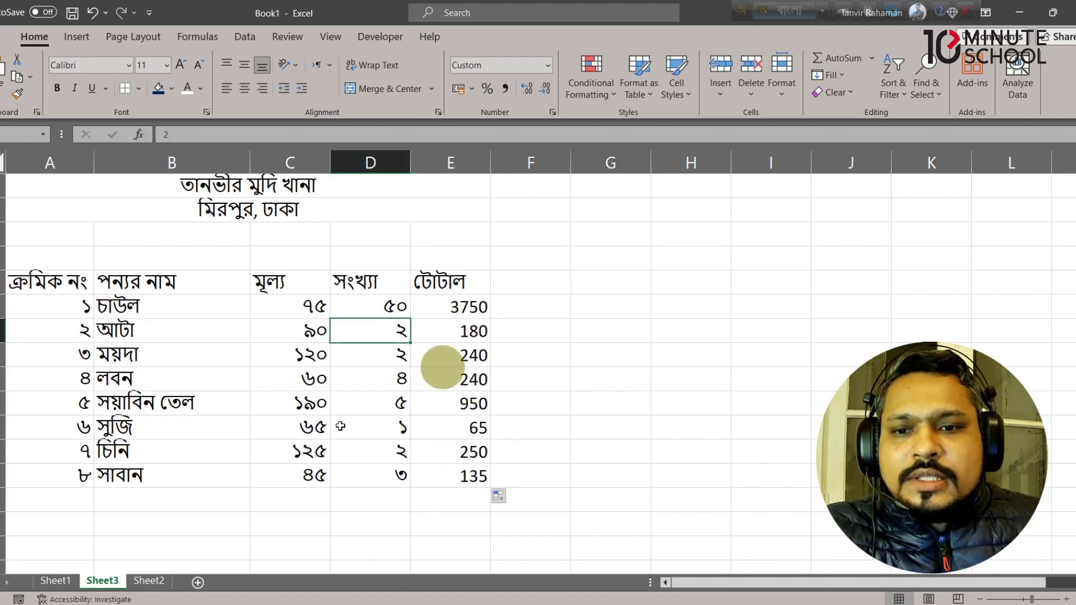
Step: Merge and centre A14:D14 and label it সাব টোটাল
{"action": "left_click_drag", "start_coordinate": [85, 506], "coordinate": [369, 490]}
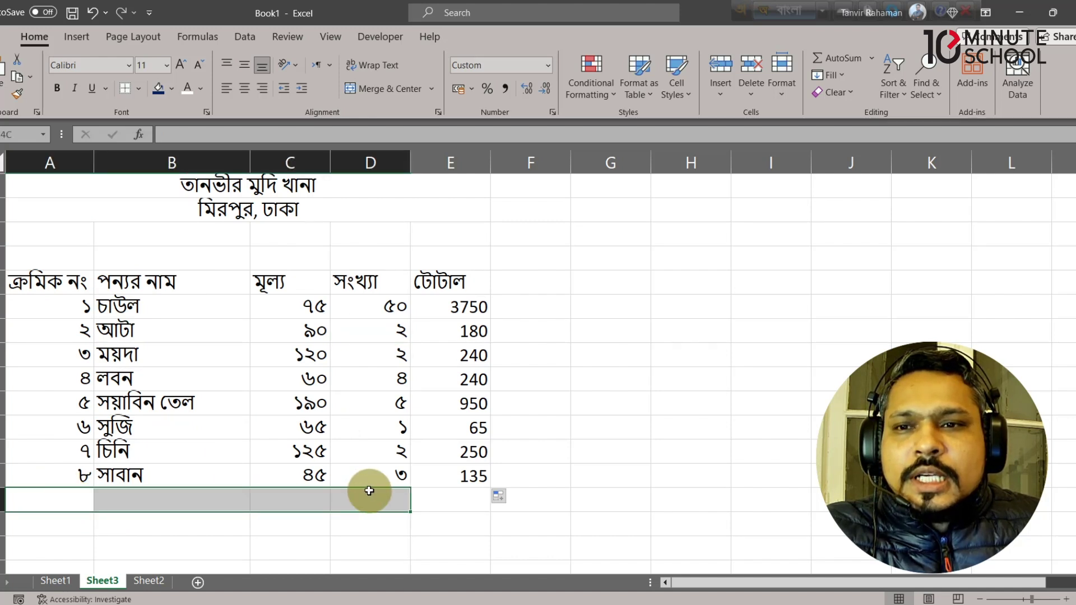
{"action": "left_click", "coordinate": [380, 90]}
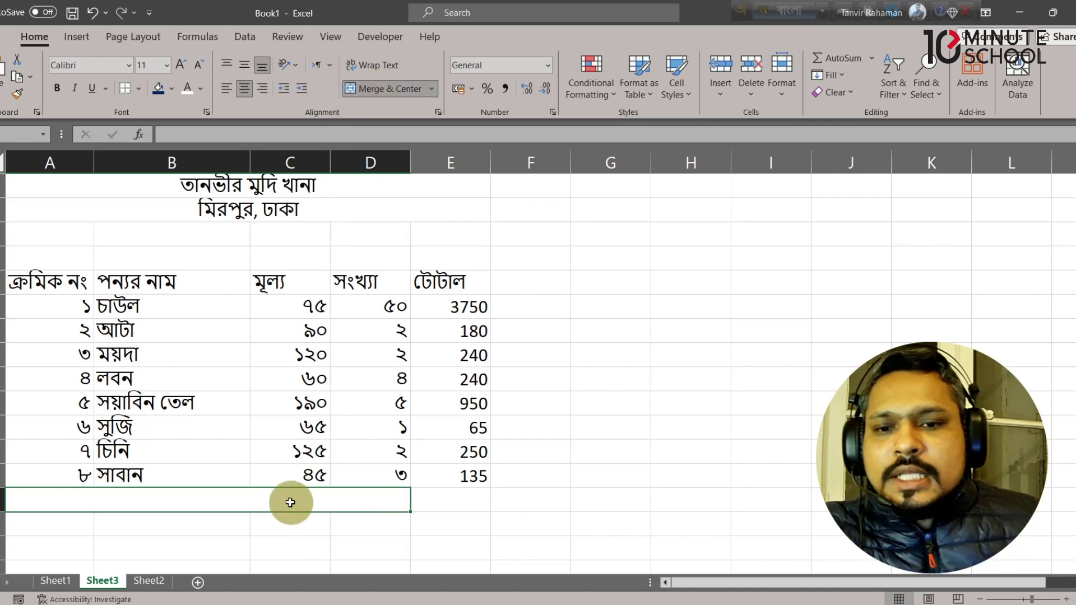
{"action": "type", "text": "সা"}
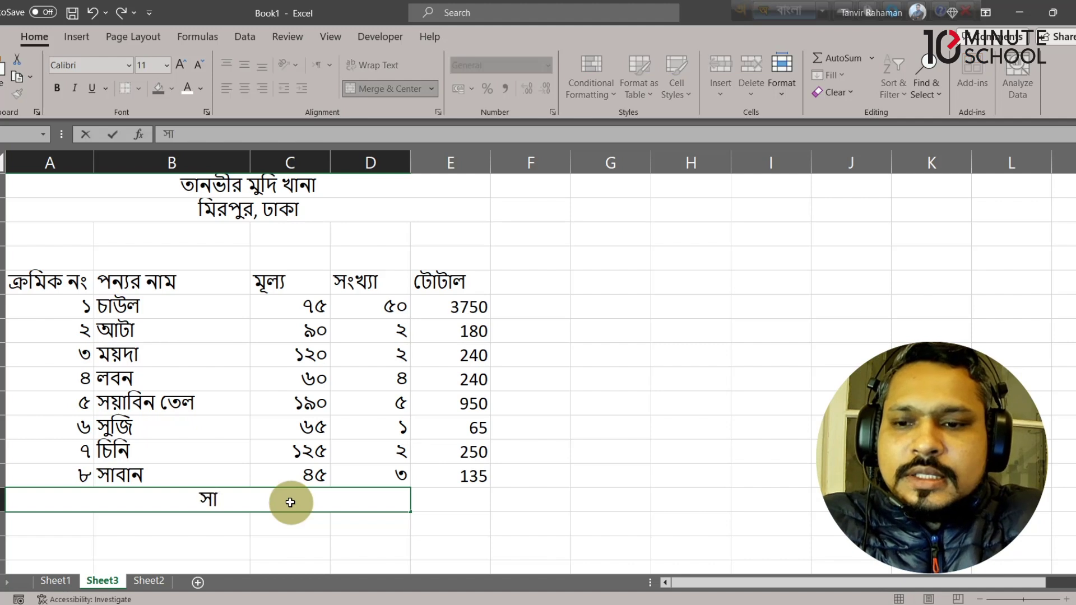
{"action": "type", "text": "টোটা"}
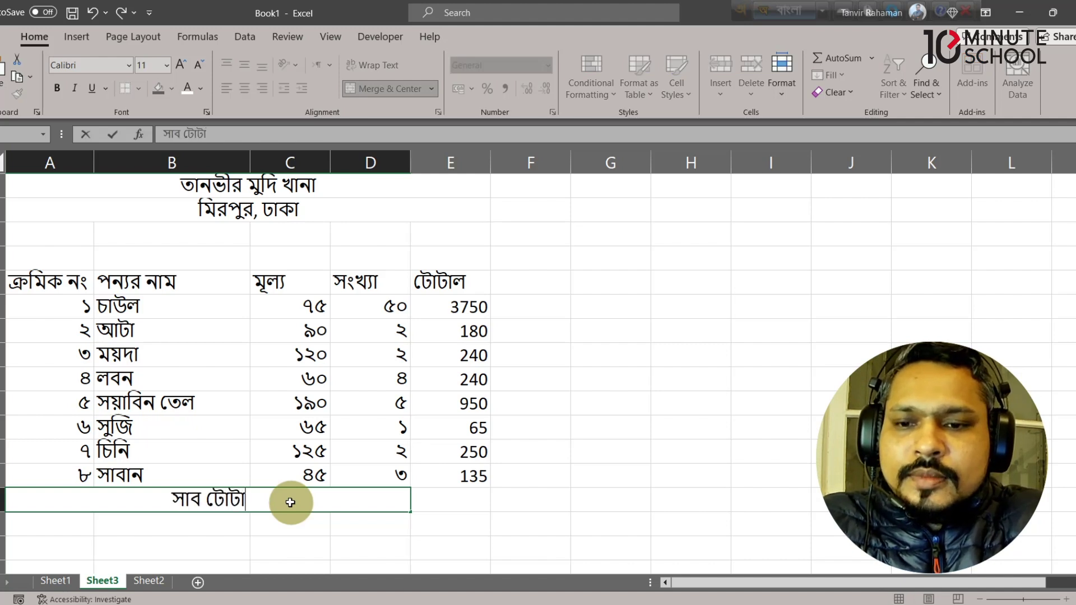
{"action": "type", "text": "ল"}
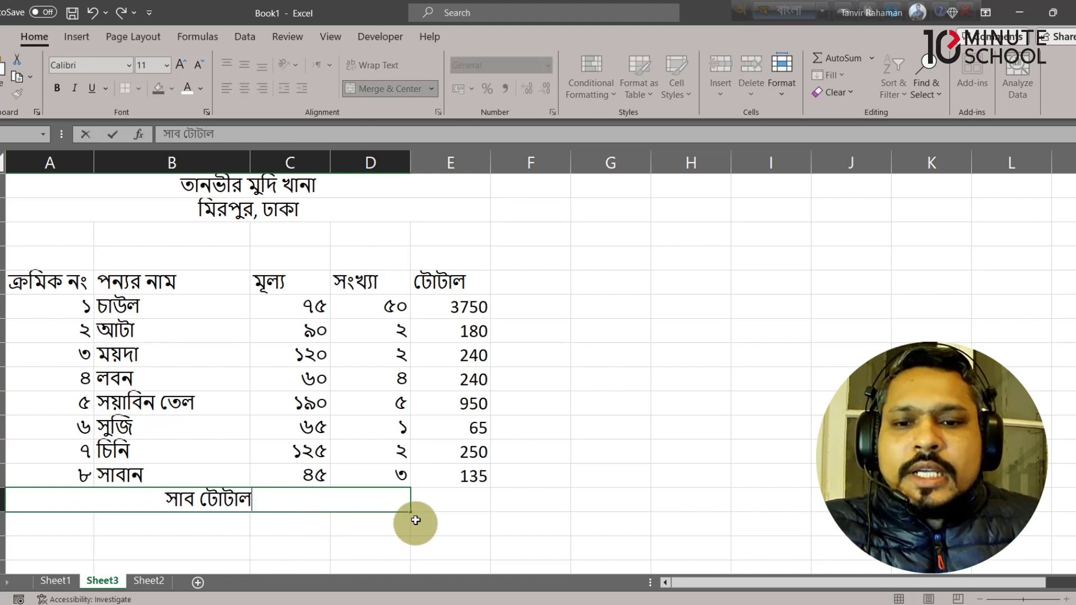
{"action": "left_click", "coordinate": [427, 504]}
Step: AutoSum the item totals in E14 with =SUM(E6:E13), showing 5810
{"action": "left_click", "coordinate": [428, 503]}
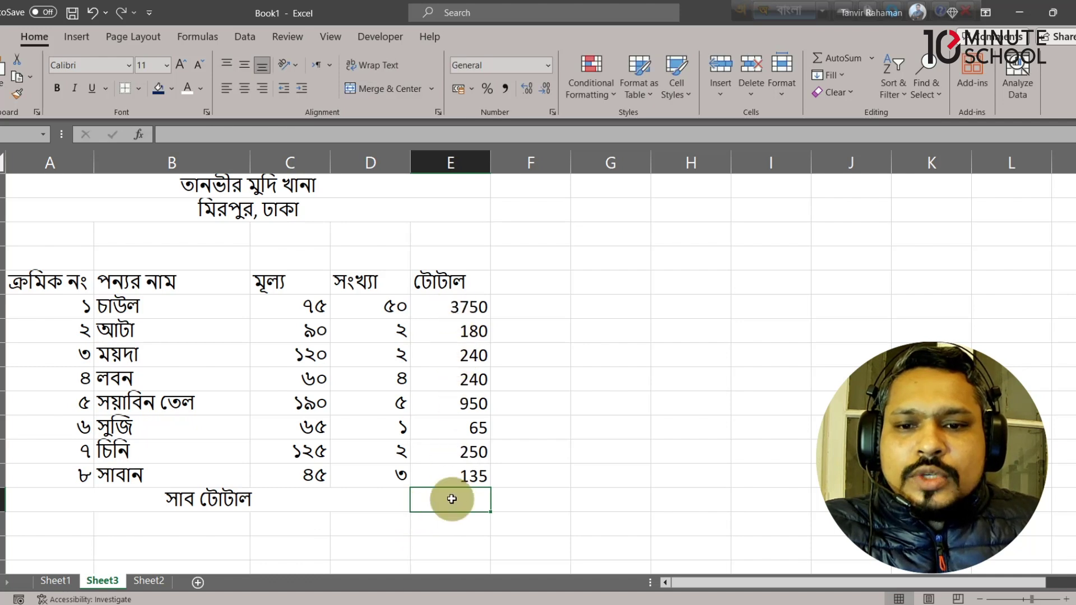
{"action": "left_click", "coordinate": [586, 499]}
{"action": "left_click", "coordinate": [461, 496]}
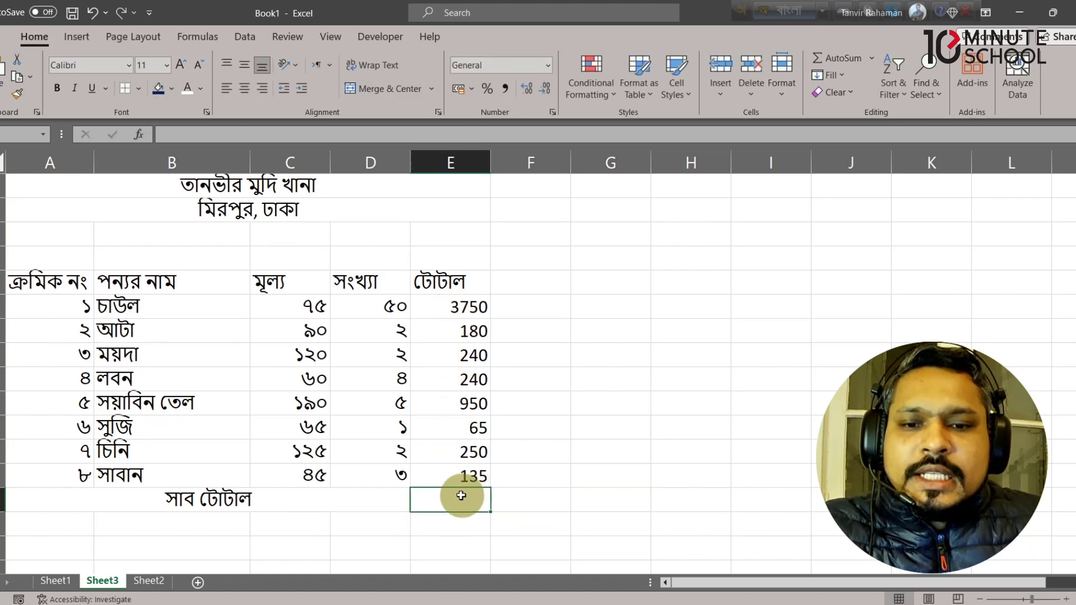
{"action": "left_click", "coordinate": [843, 61]}
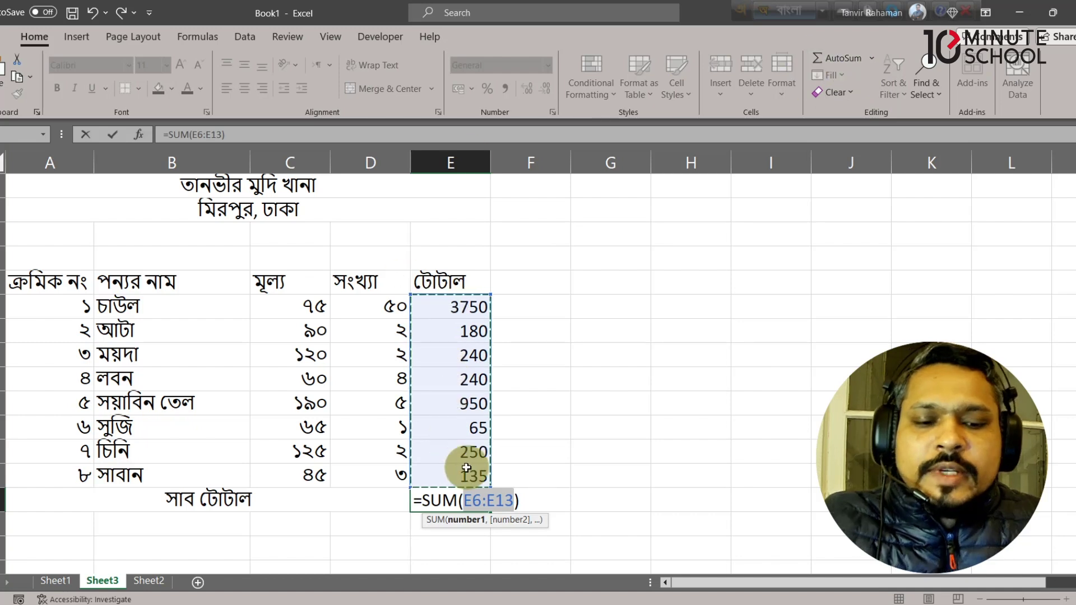
{"action": "key", "text": "Return"}
{"action": "left_click", "coordinate": [454, 500]}
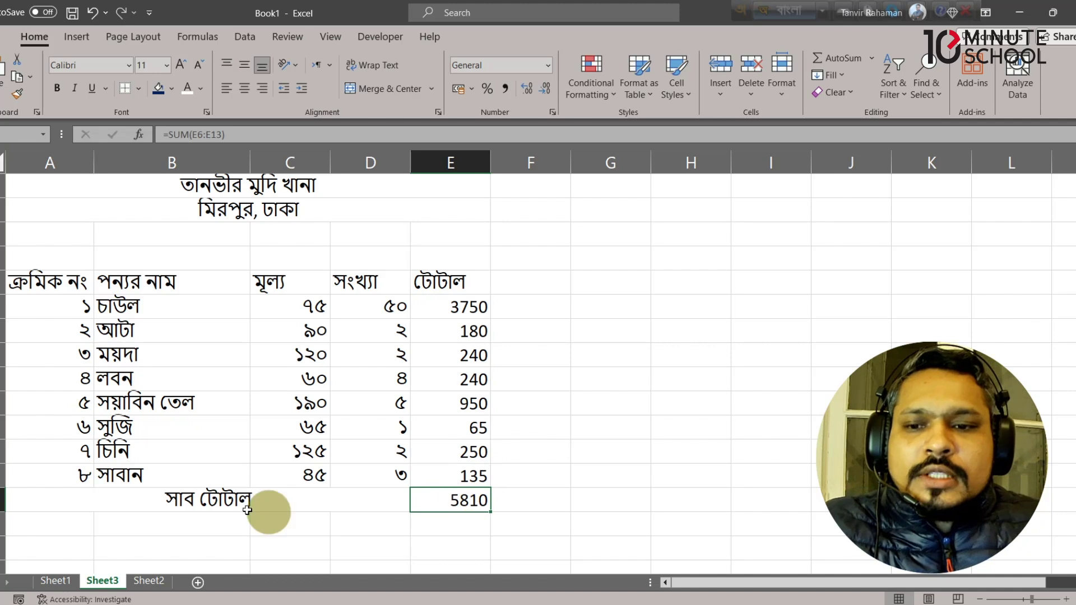
{"action": "scroll", "coordinate": [308, 505], "scroll_direction": "down", "scroll_amount": 1}
{"action": "left_click", "coordinate": [370, 547]}
{"action": "left_click_drag", "start_coordinate": [57, 451], "coordinate": [290, 455]}
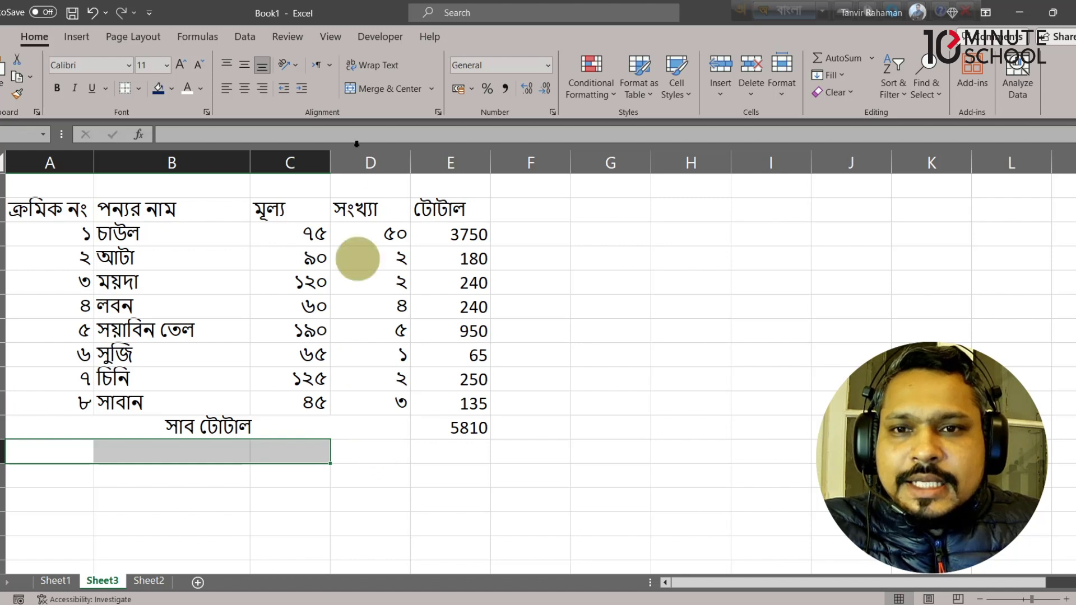
Step: Add a merged কমিশন label with a ৫.০০% commission rate beside it
{"action": "left_click", "coordinate": [384, 89]}
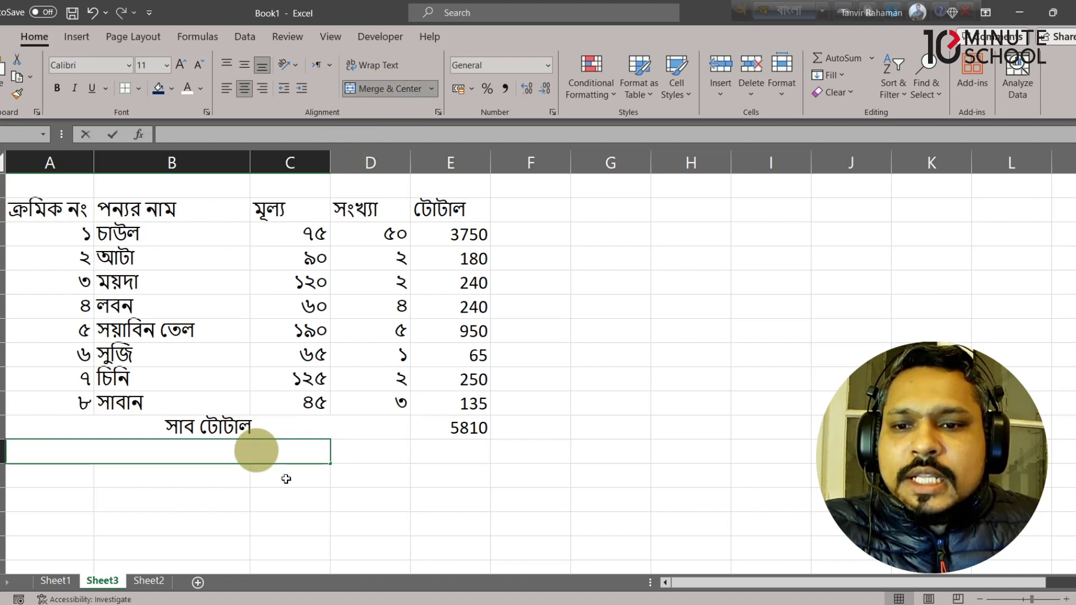
{"action": "left_click", "coordinate": [308, 490]}
{"action": "type", "text": "কমিশন"}
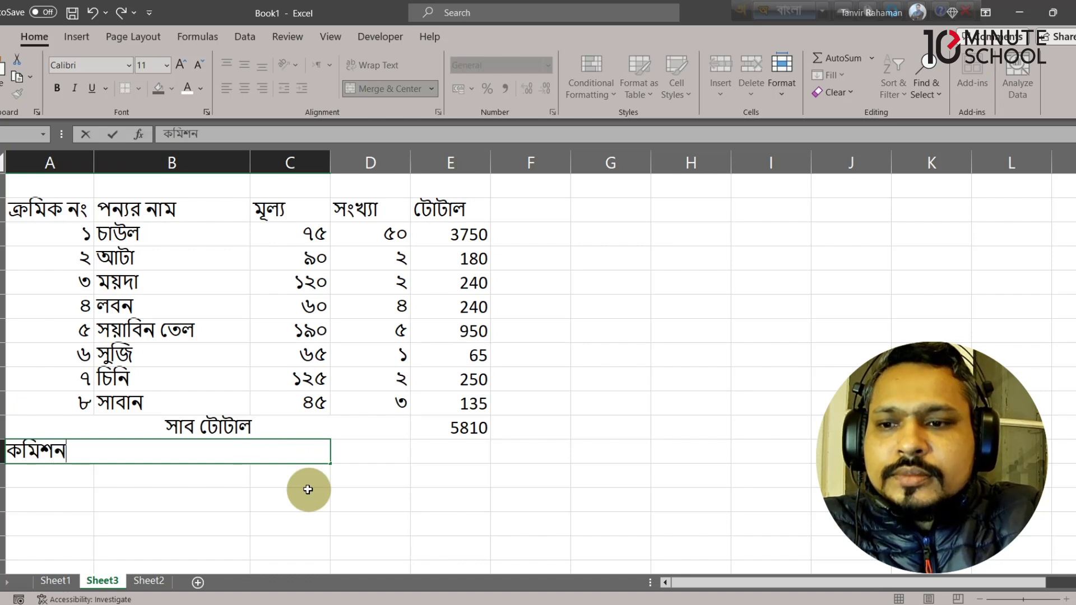
{"action": "key", "text": "Tab"}
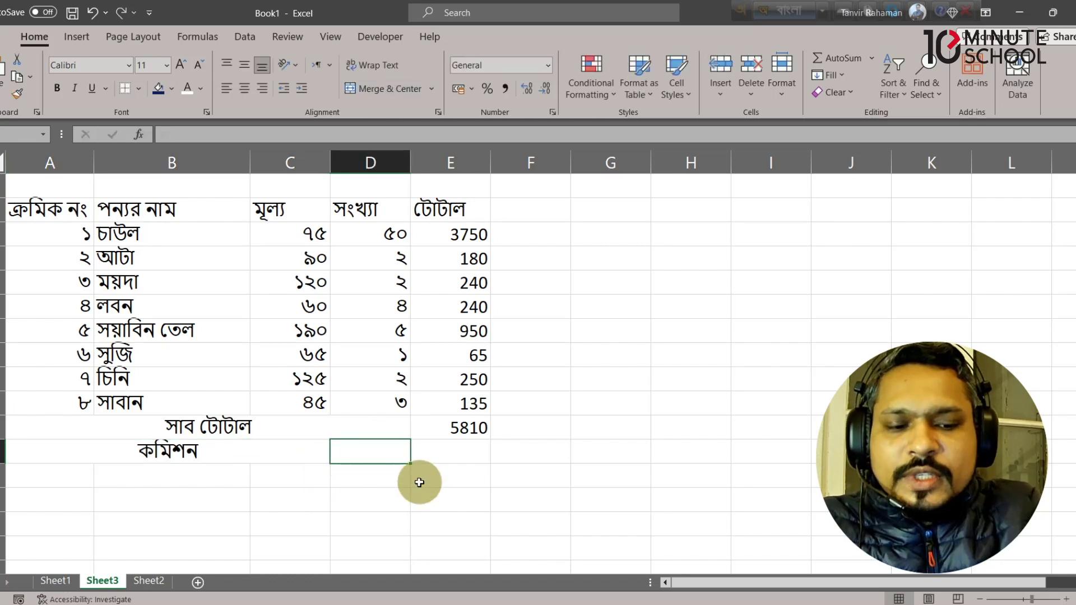
{"action": "type", "text": "৫.০০"}
{"action": "type", "text": "%"}
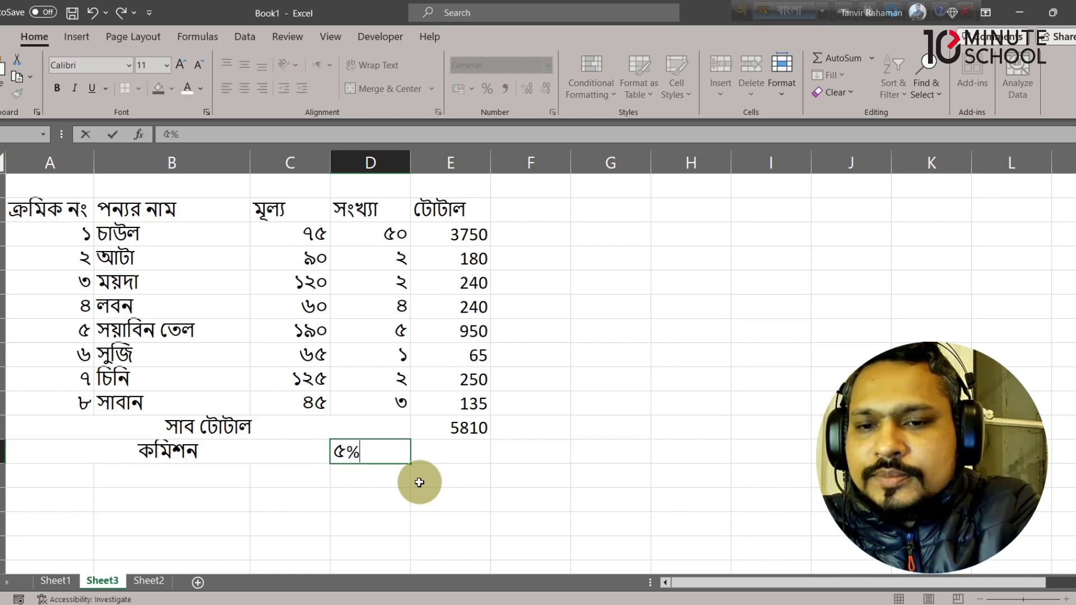
{"action": "left_click", "coordinate": [429, 524]}
Step: Enter =E14*D15 in E15 to compute the 290.5 commission
{"action": "left_click", "coordinate": [450, 432]}
{"action": "left_click", "coordinate": [445, 454]}
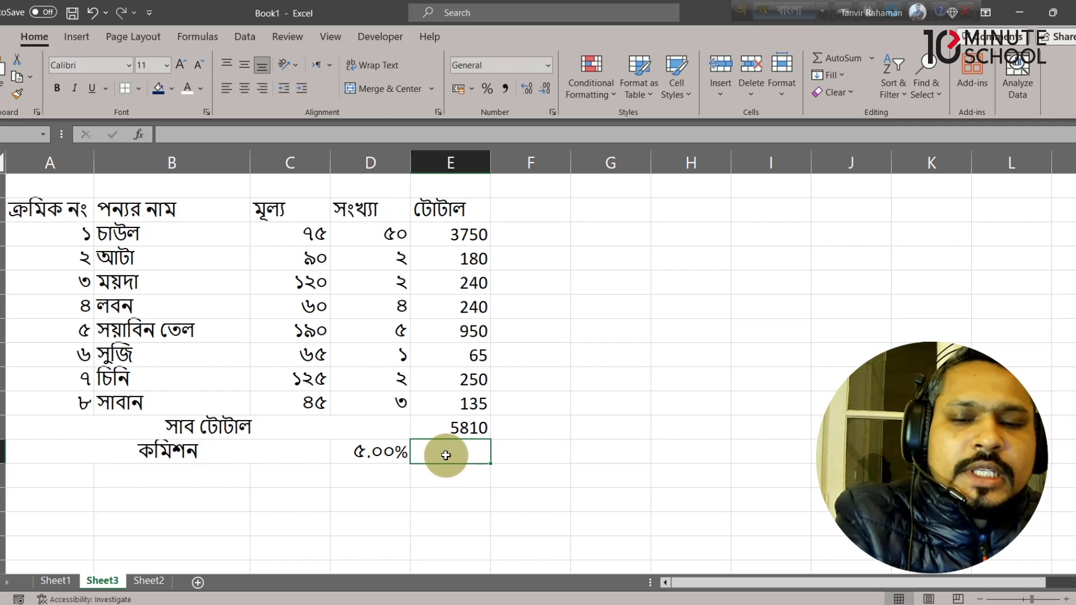
{"action": "type", "text": "="}
{"action": "left_click", "coordinate": [467, 429]}
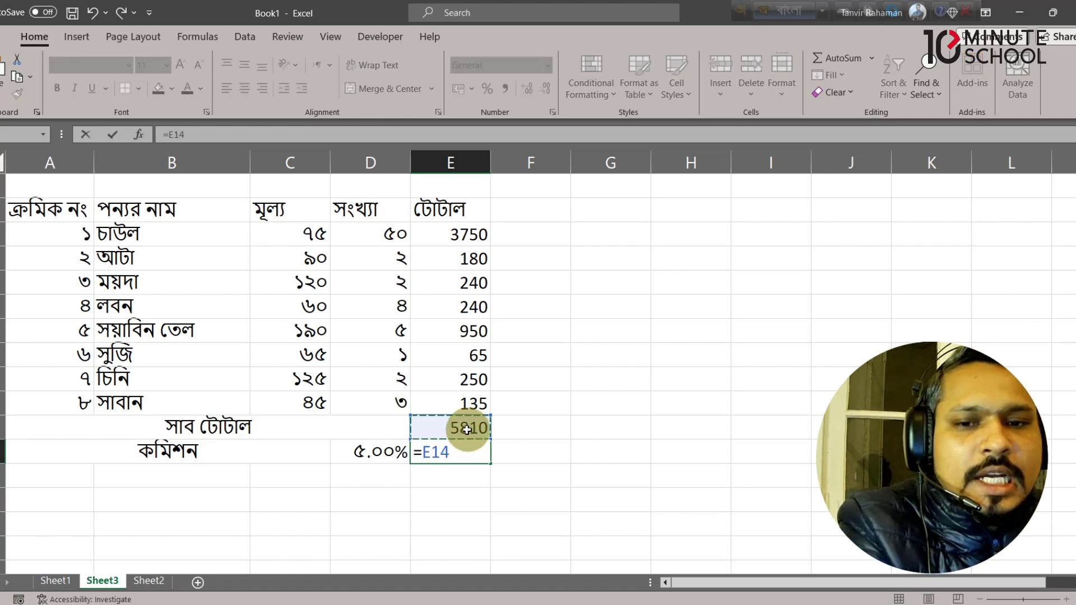
{"action": "type", "text": "*"}
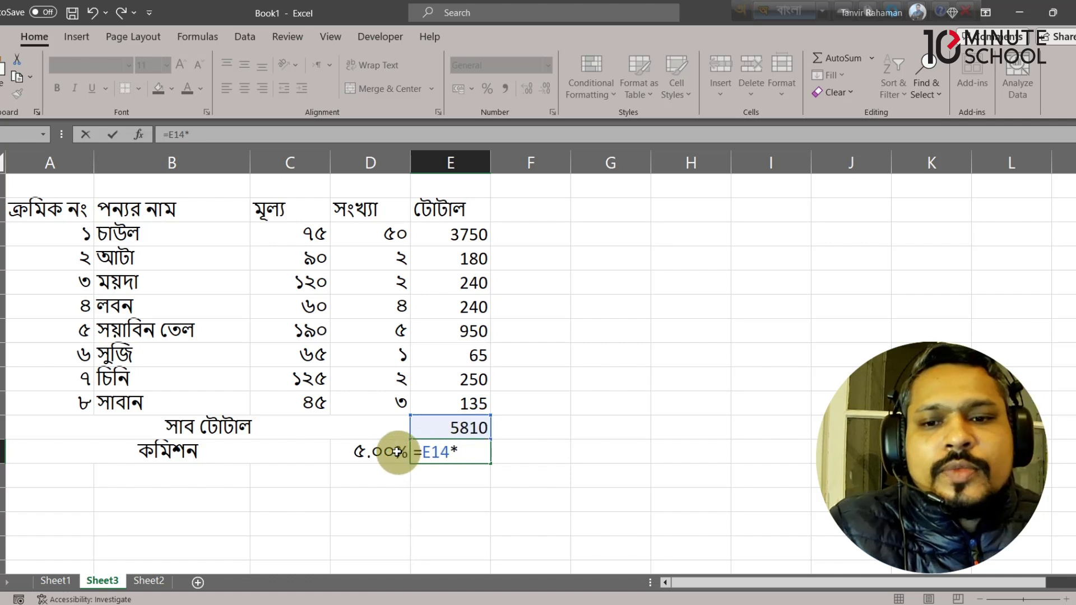
{"action": "left_click", "coordinate": [396, 453]}
{"action": "key", "text": "Return"}
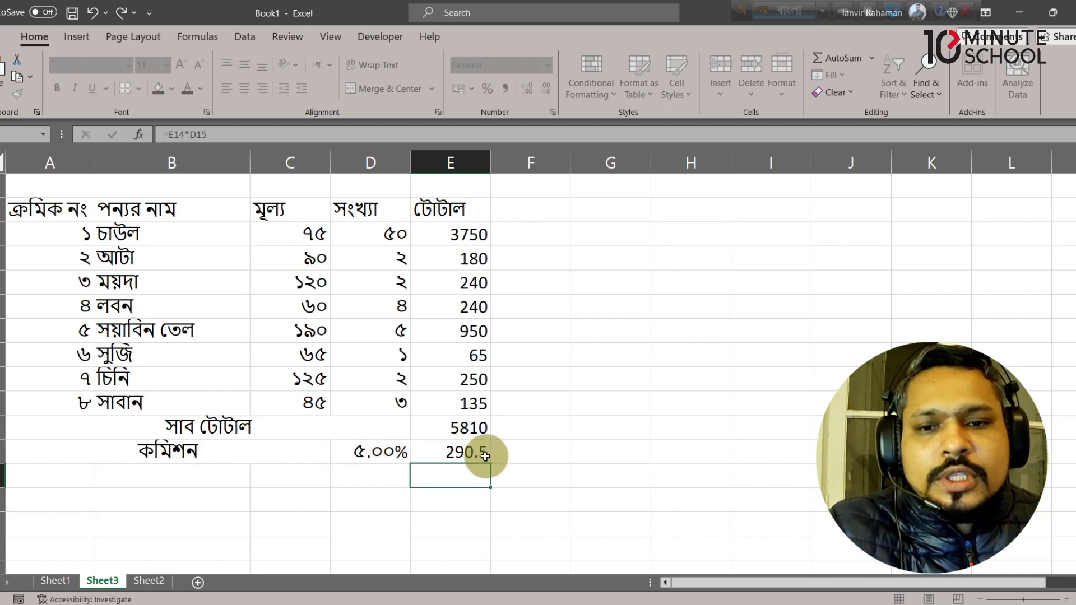
{"action": "left_click", "coordinate": [485, 454]}
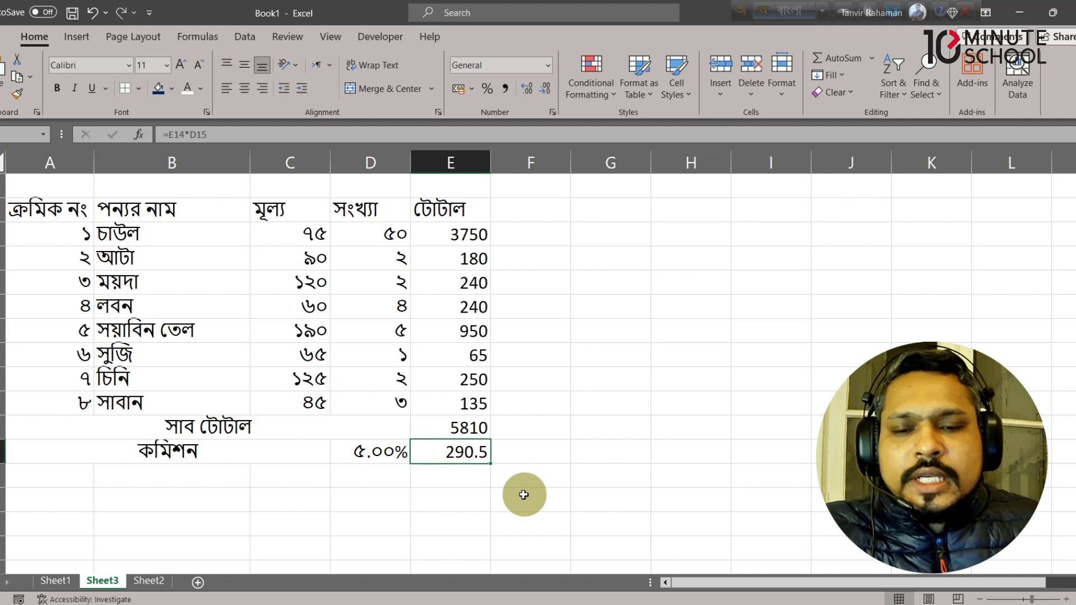
{"action": "left_click_drag", "start_coordinate": [72, 474], "coordinate": [395, 476]}
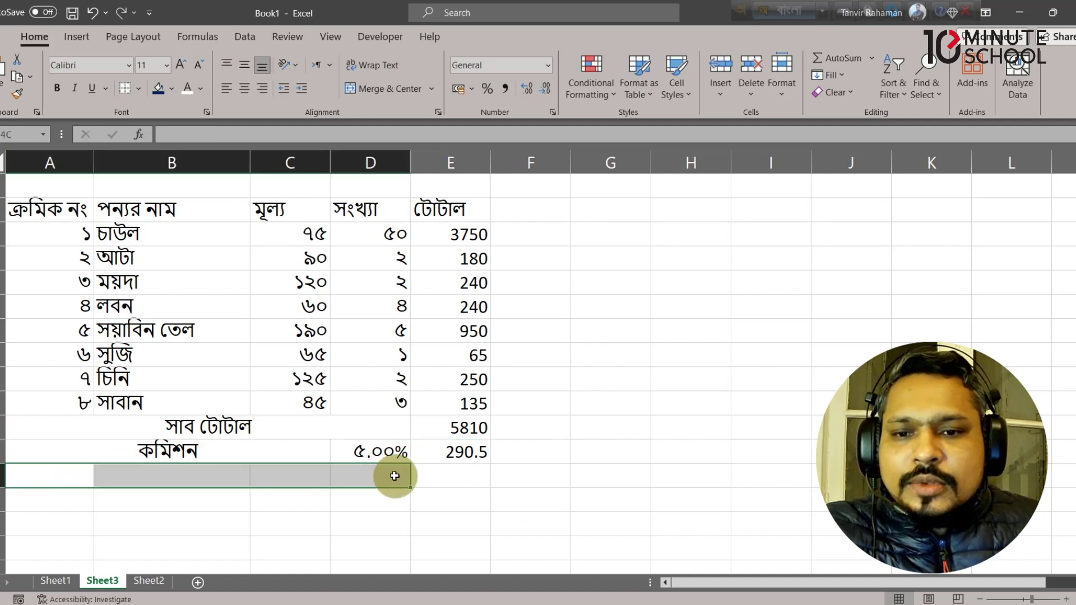
Step: Merge and centre A16:D16 and label it গ্রান্ড টোটাল
{"action": "left_click", "coordinate": [415, 89]}
{"action": "double_click", "coordinate": [302, 475]}
{"action": "type", "text": "গ"}
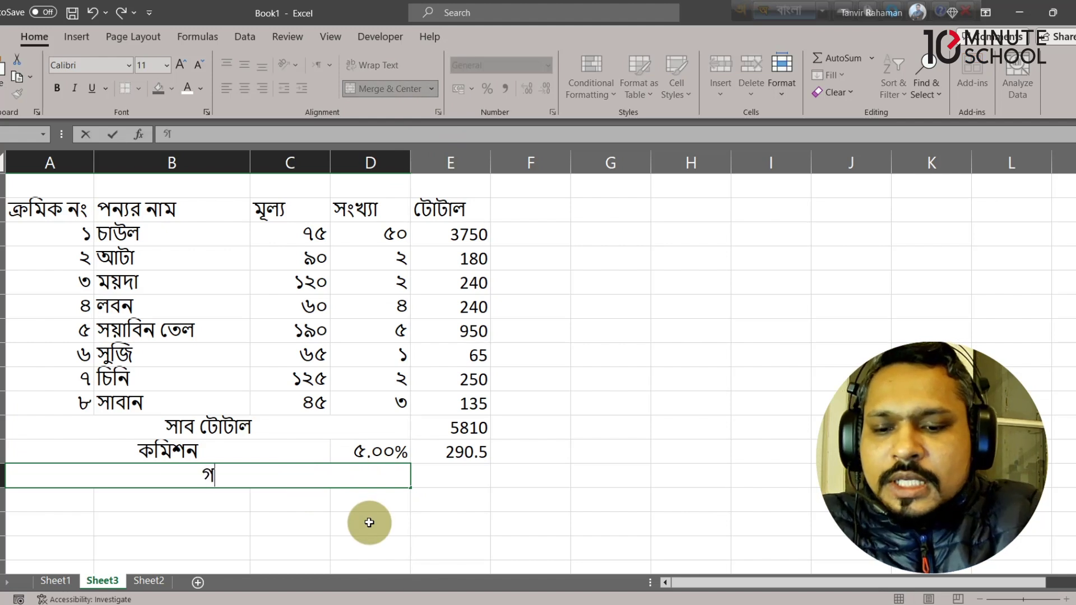
{"action": "type", "text": "্রান্ড টোটাল"}
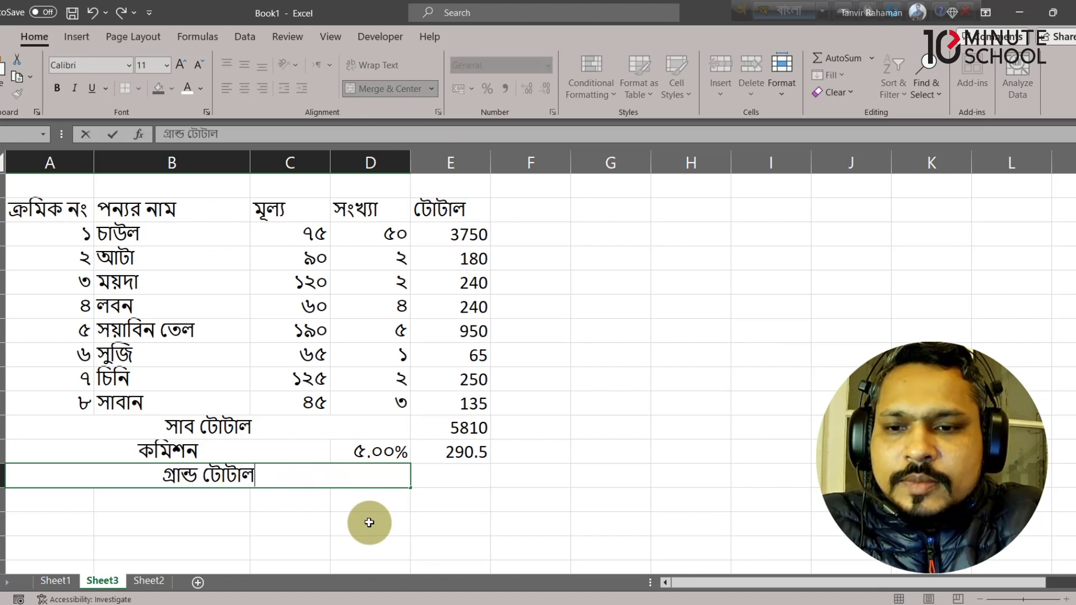
{"action": "left_click", "coordinate": [468, 476]}
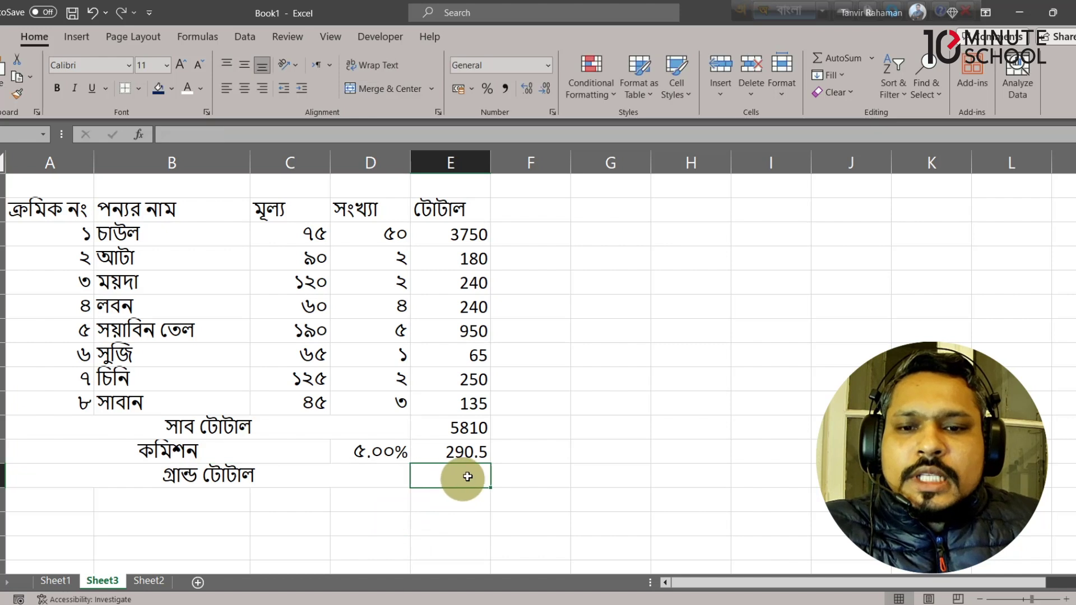
Step: Enter =E14-E15 in E16 to show the 5519.5 grand total
{"action": "type", "text": "="}
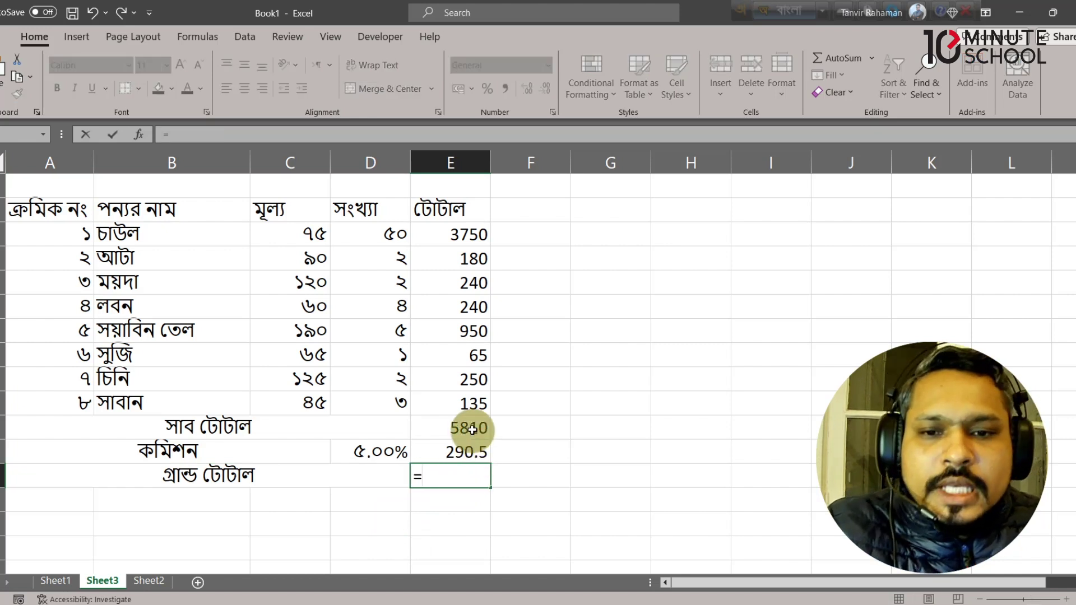
{"action": "left_click", "coordinate": [475, 428]}
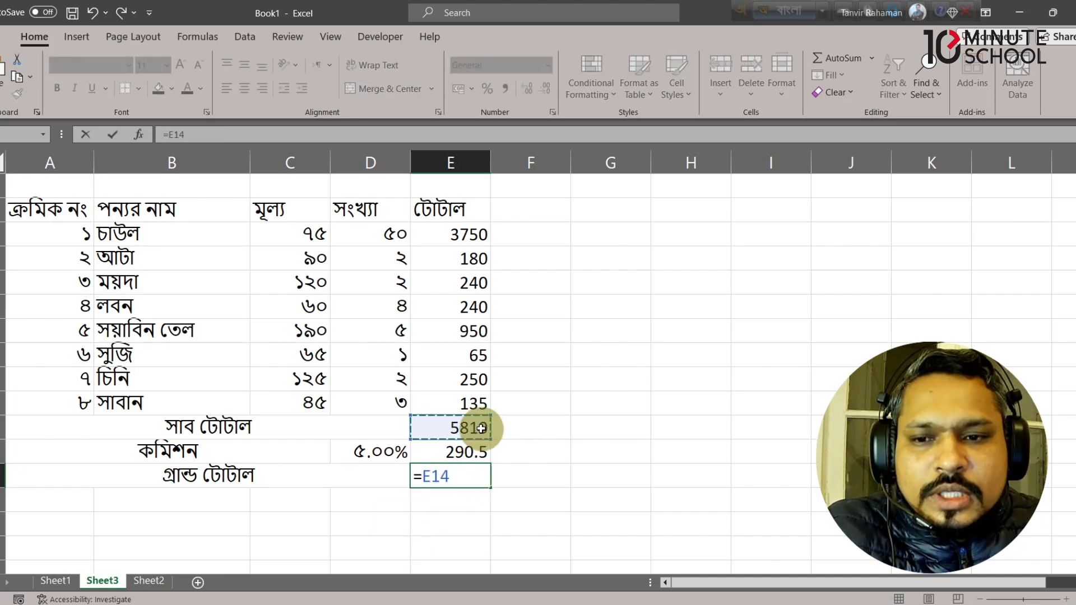
{"action": "type", "text": "-"}
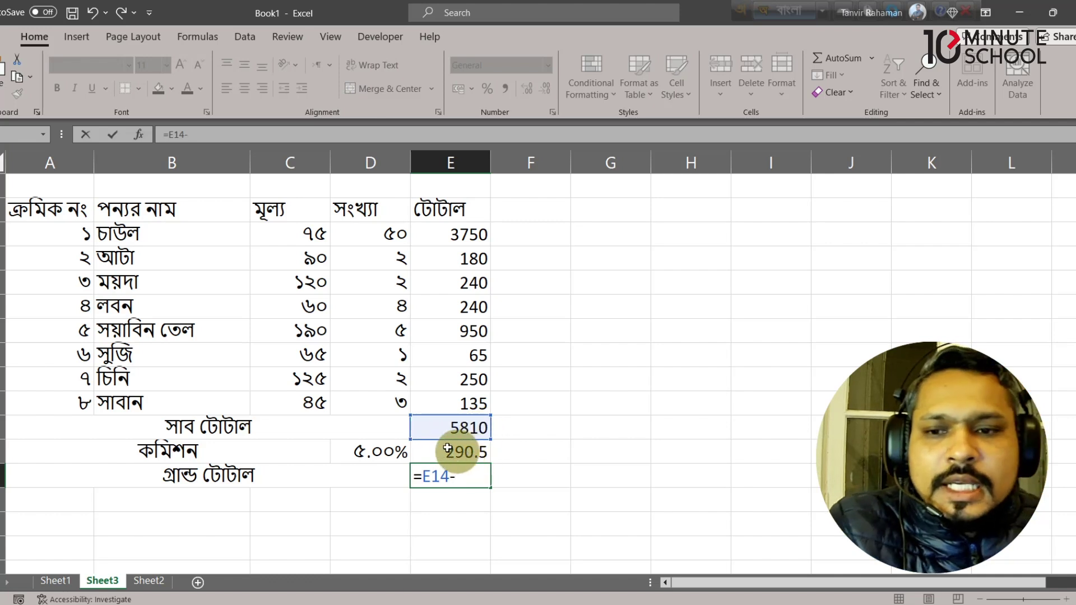
{"action": "left_click", "coordinate": [448, 448]}
{"action": "key", "text": "Return"}
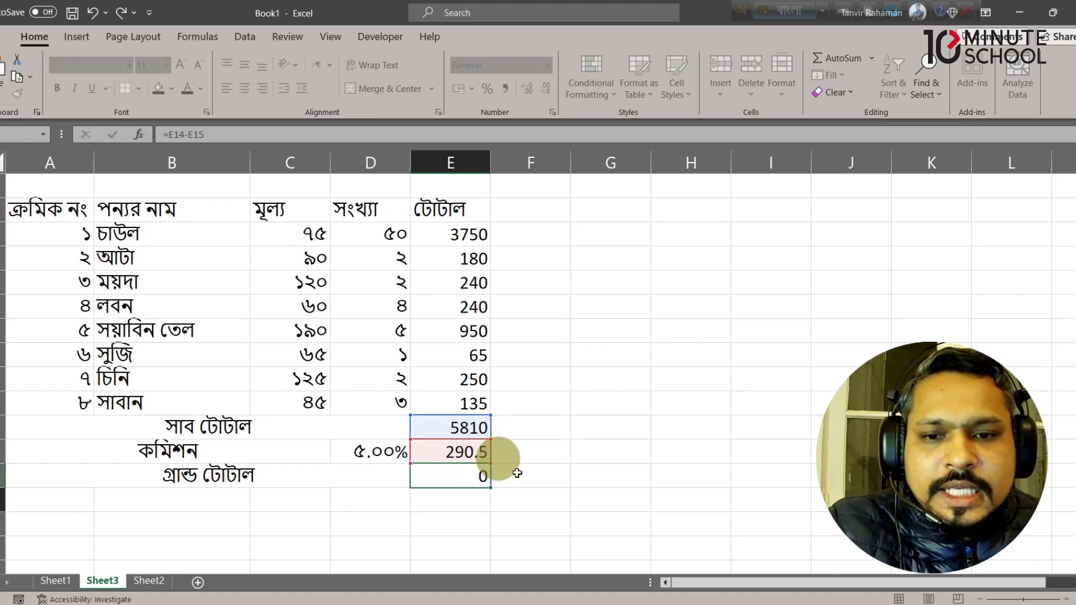
{"action": "key", "text": "Left"}
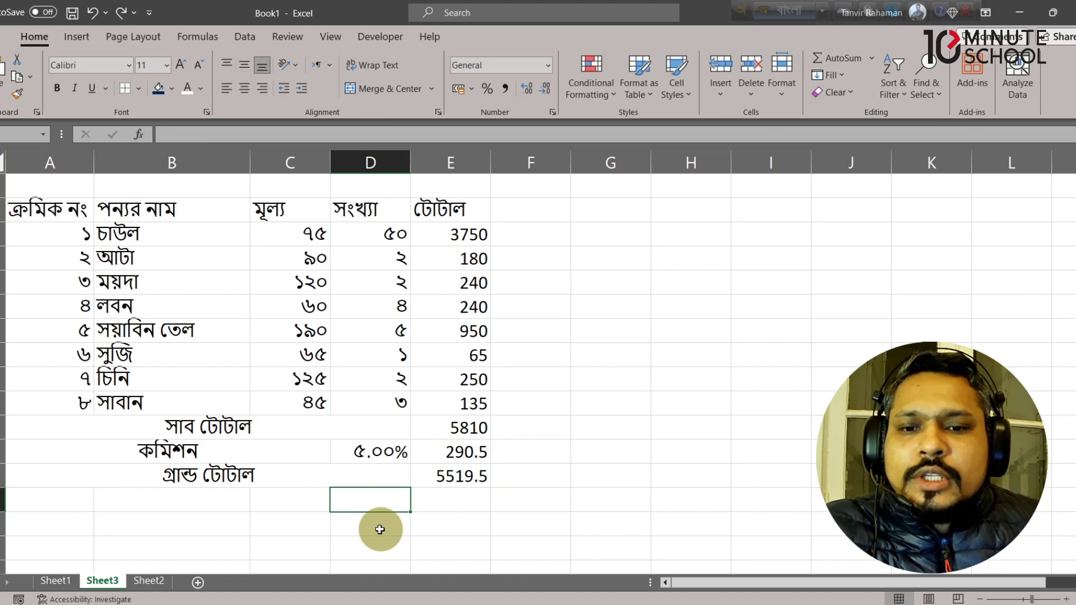
{"action": "scroll", "coordinate": [380, 529], "scroll_direction": "down", "scroll_amount": 3}
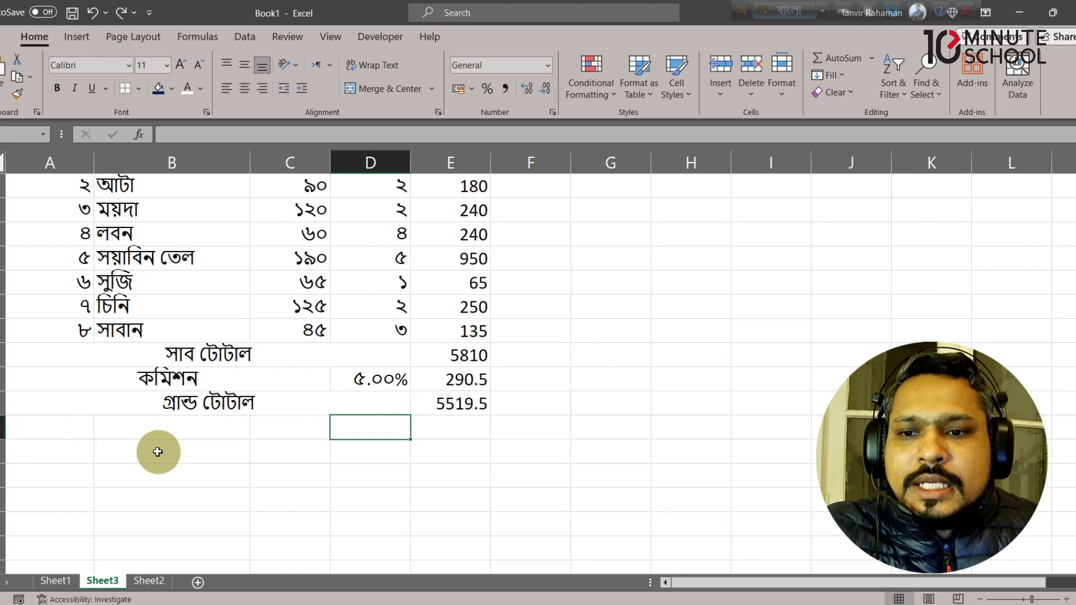
Step: Merge A17:D17, label it জমা (নগদ), and record ২৫০০ paid in E17
{"action": "left_click_drag", "start_coordinate": [53, 427], "coordinate": [297, 426]}
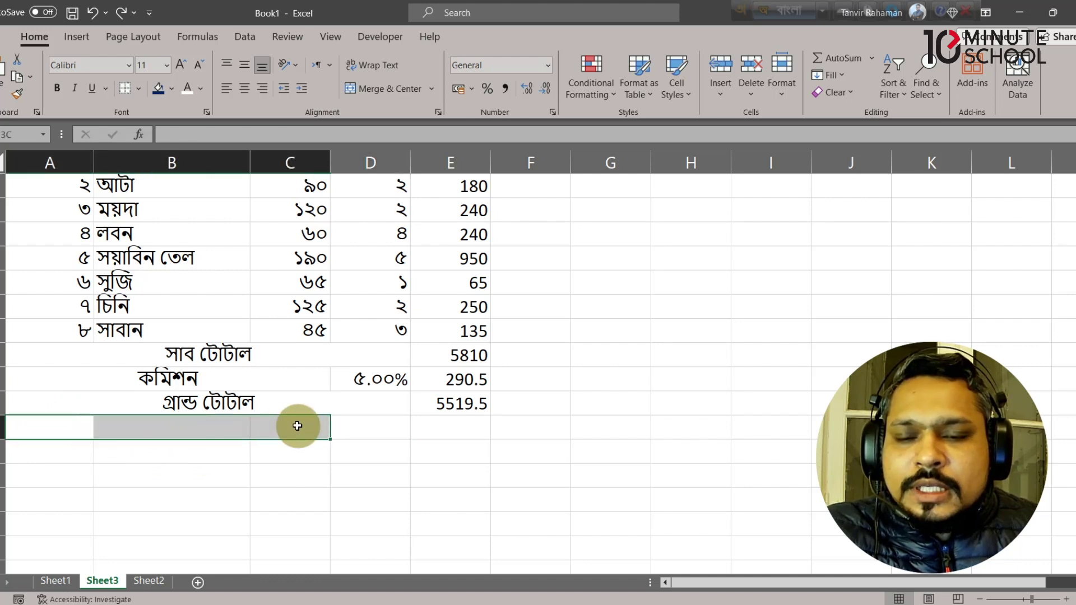
{"action": "left_click_drag", "start_coordinate": [366, 427], "coordinate": [394, 427]}
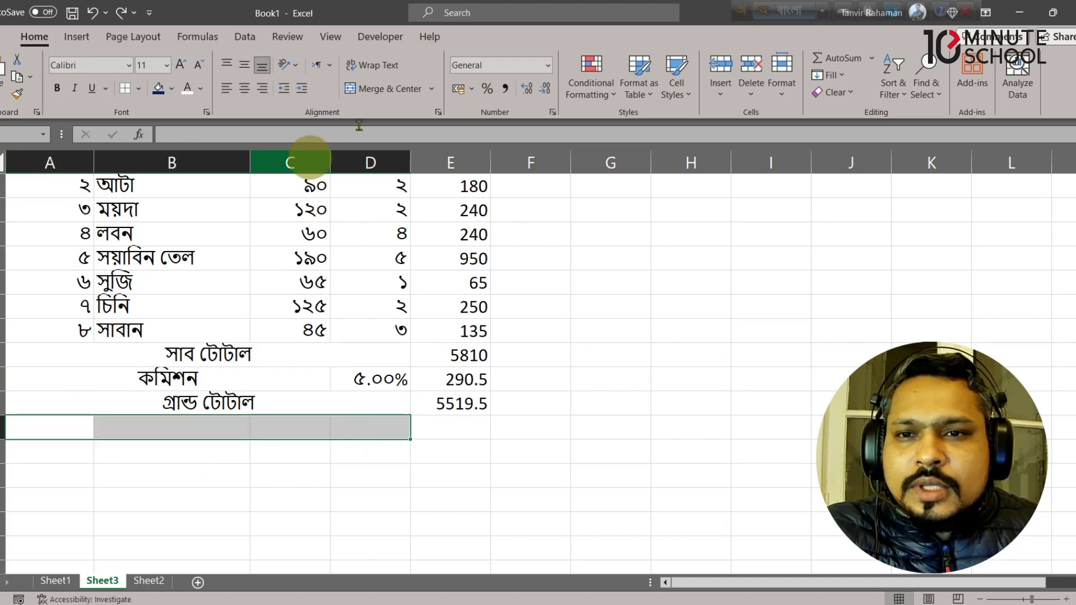
{"action": "left_click", "coordinate": [384, 88]}
{"action": "double_click", "coordinate": [319, 425]}
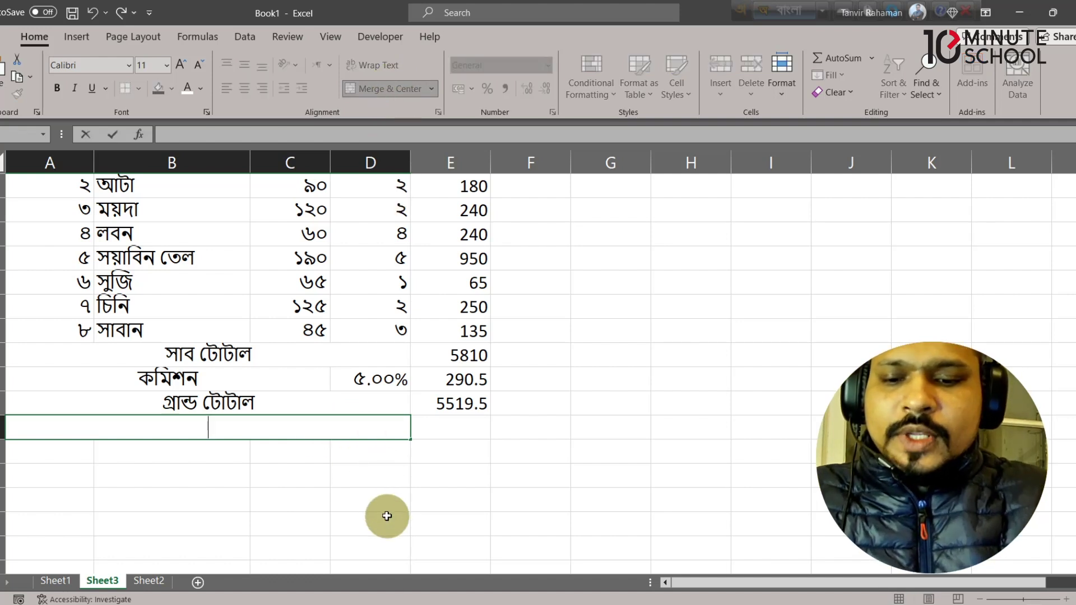
{"action": "type", "text": "জমা"}
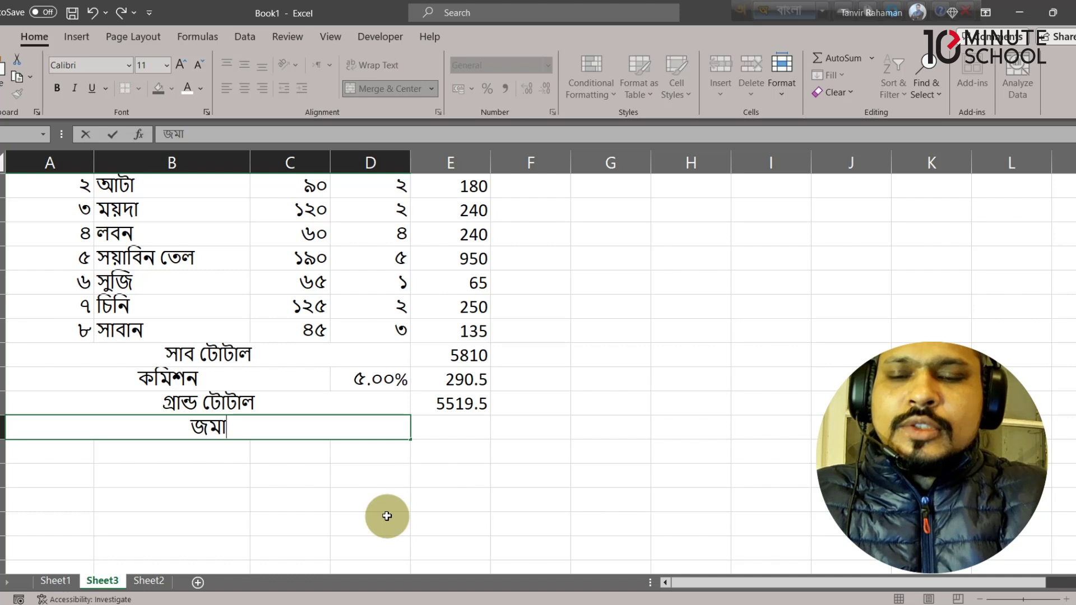
{"action": "type", "text": " নে"}
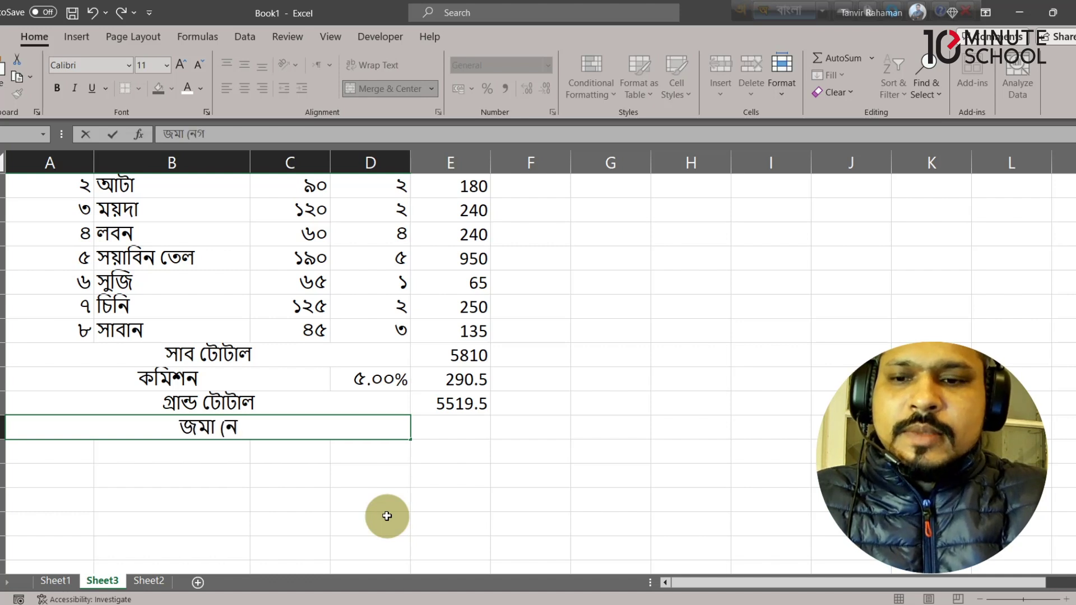
{"action": "type", "text": "দ)"}
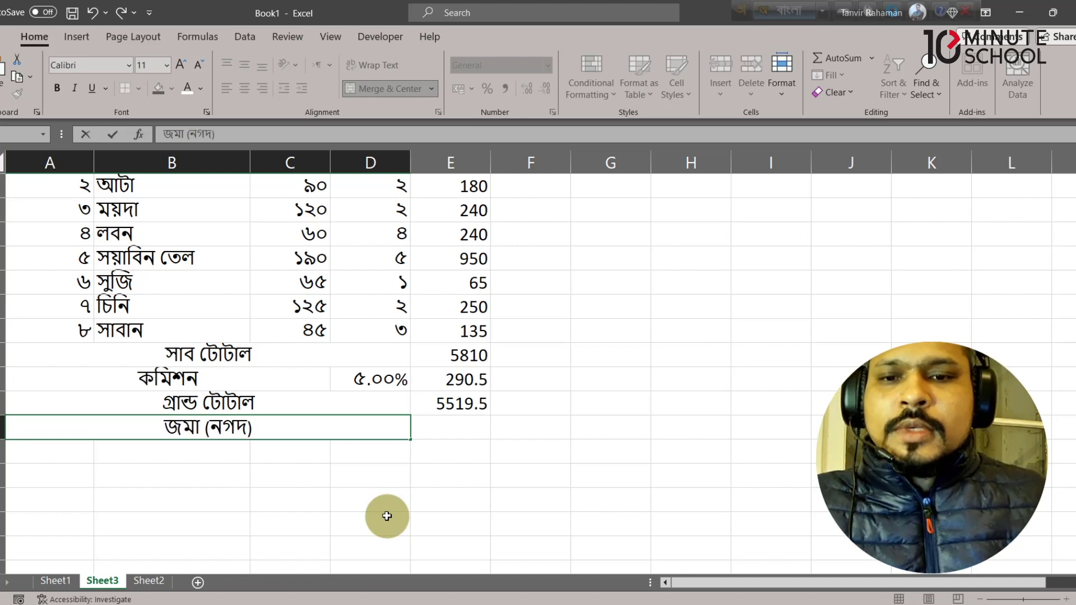
{"action": "left_click", "coordinate": [469, 429]}
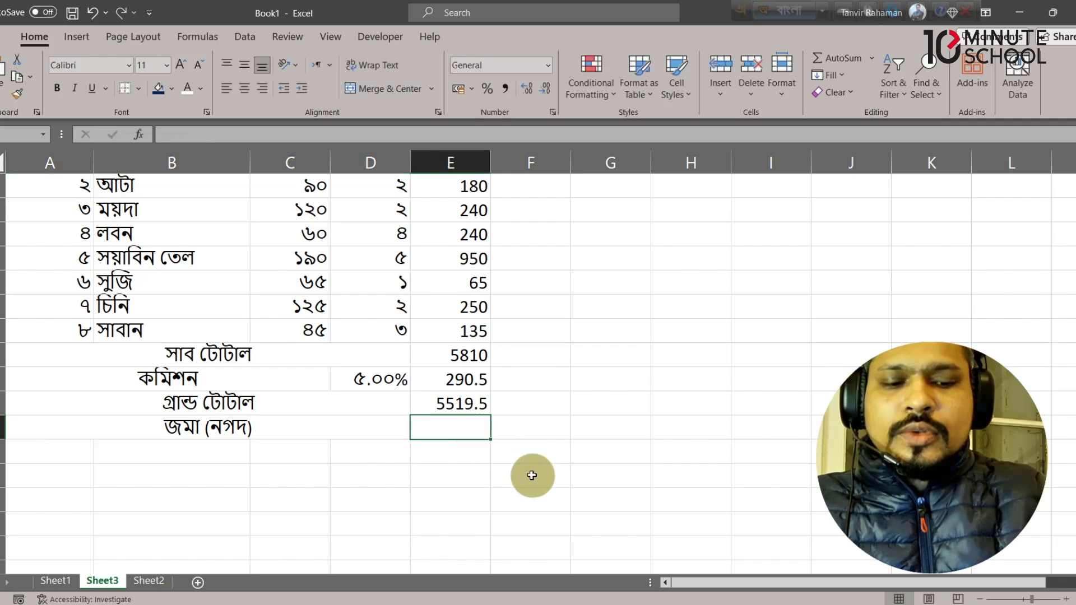
{"action": "type", "text": "২৫০০"}
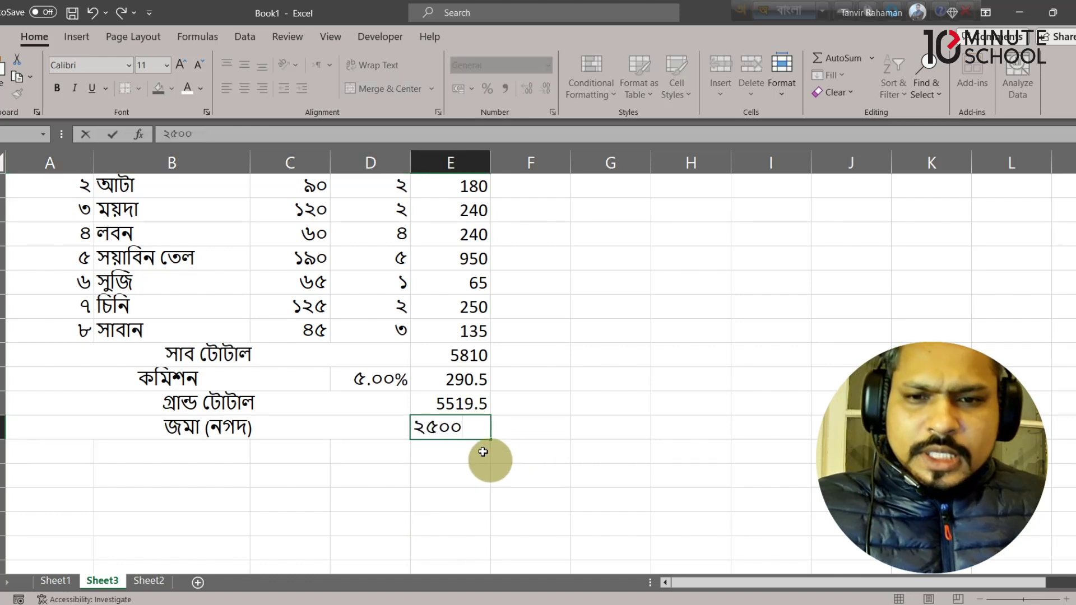
{"action": "left_click", "coordinate": [475, 449]}
Step: Enter =E16-E17 in E18 to show the remaining ৩০২০ balance
{"action": "type", "text": "="}
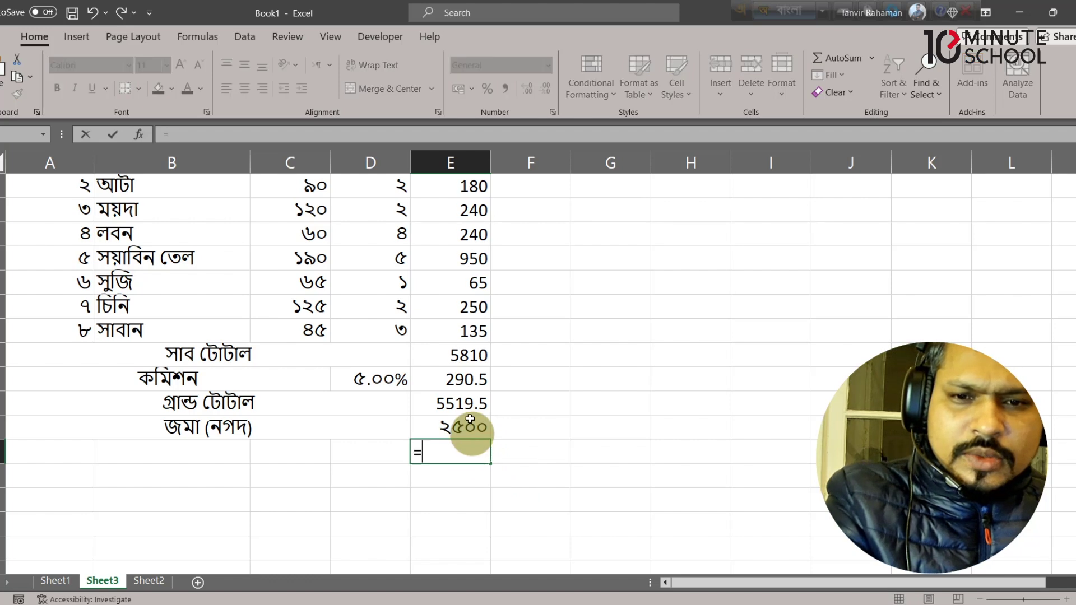
{"action": "left_click", "coordinate": [469, 406]}
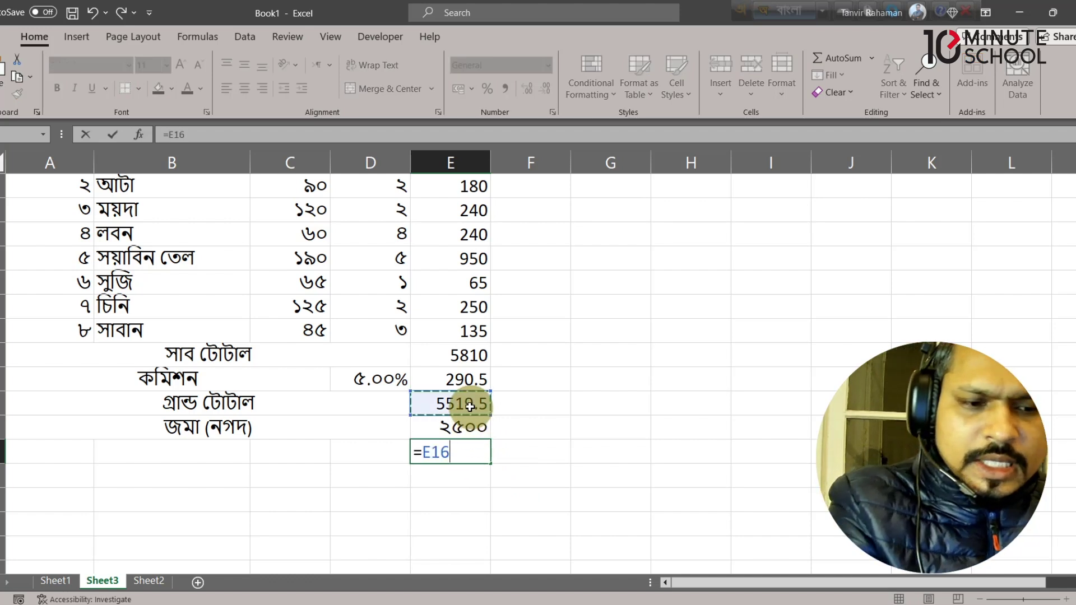
{"action": "type", "text": "-"}
{"action": "left_click", "coordinate": [459, 431]}
{"action": "key", "text": "Return"}
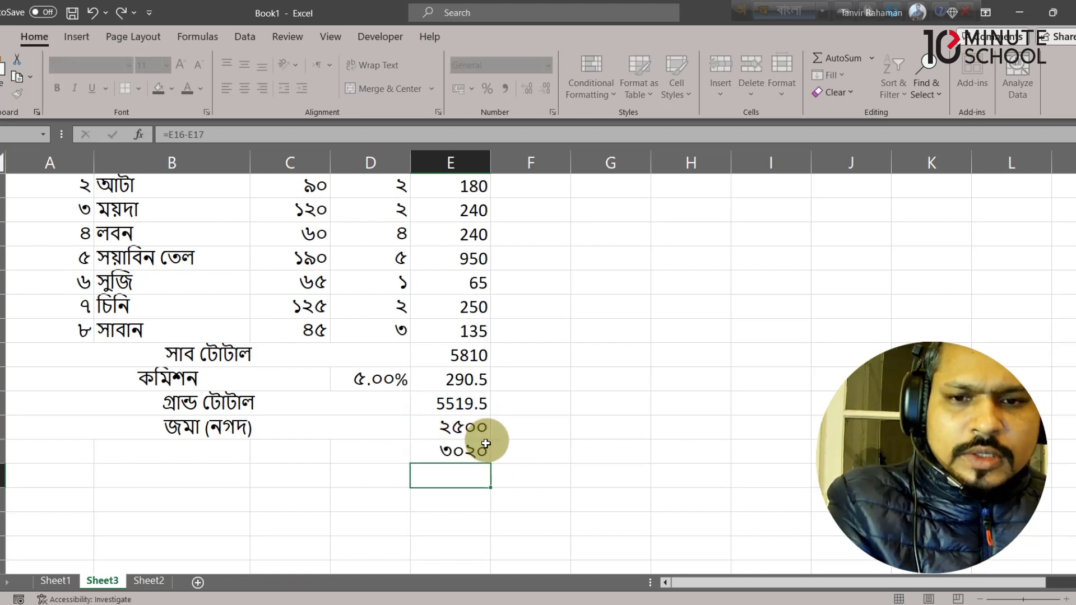
{"action": "left_click", "coordinate": [473, 450]}
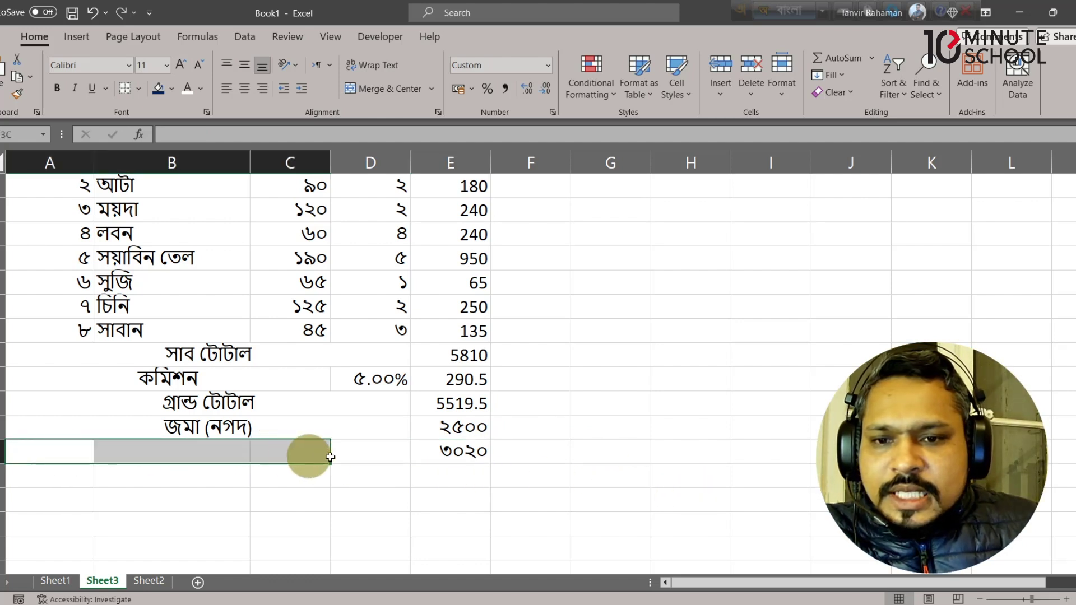
Step: Merge and centre A18:D18 and label the balance row বাকি
{"action": "left_click_drag", "start_coordinate": [60, 452], "coordinate": [356, 451]}
{"action": "left_click", "coordinate": [388, 89]}
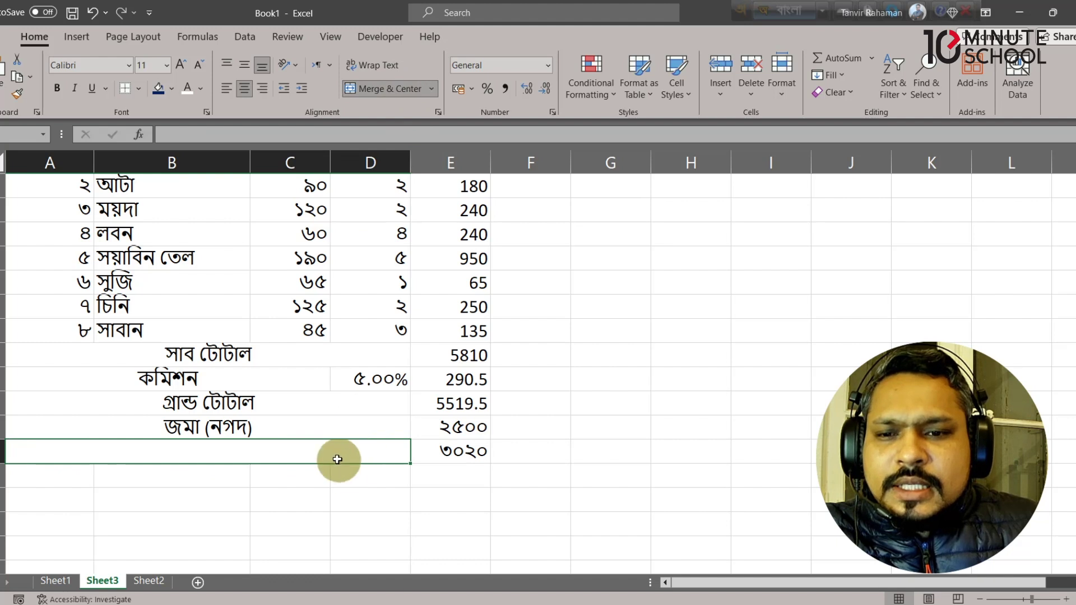
{"action": "key", "text": "F2"}
{"action": "type", "text": "বাকি"}
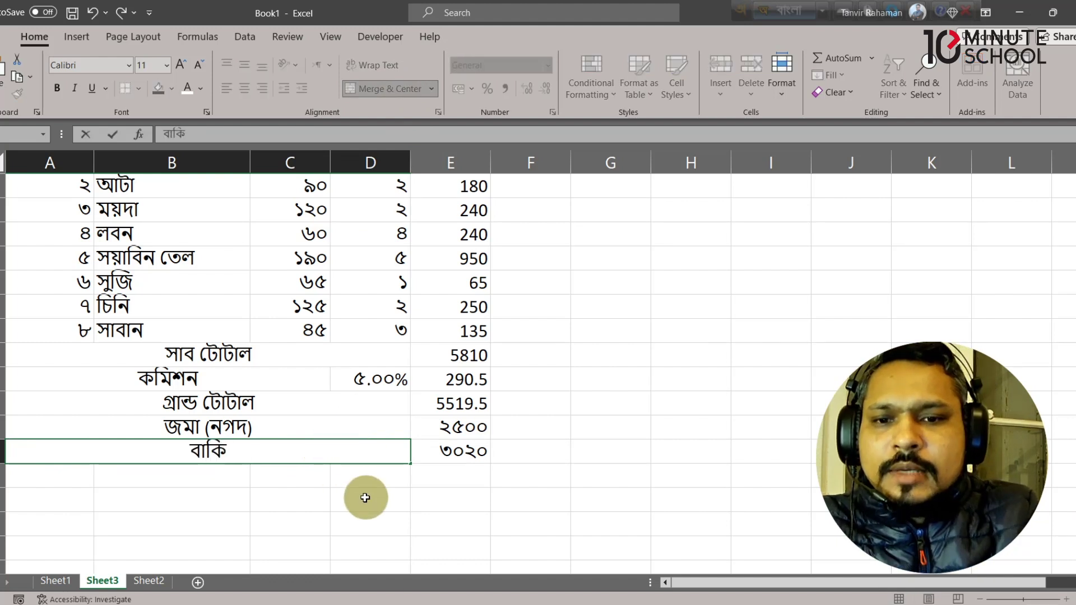
{"action": "left_click", "coordinate": [397, 506]}
{"action": "left_click", "coordinate": [421, 452]}
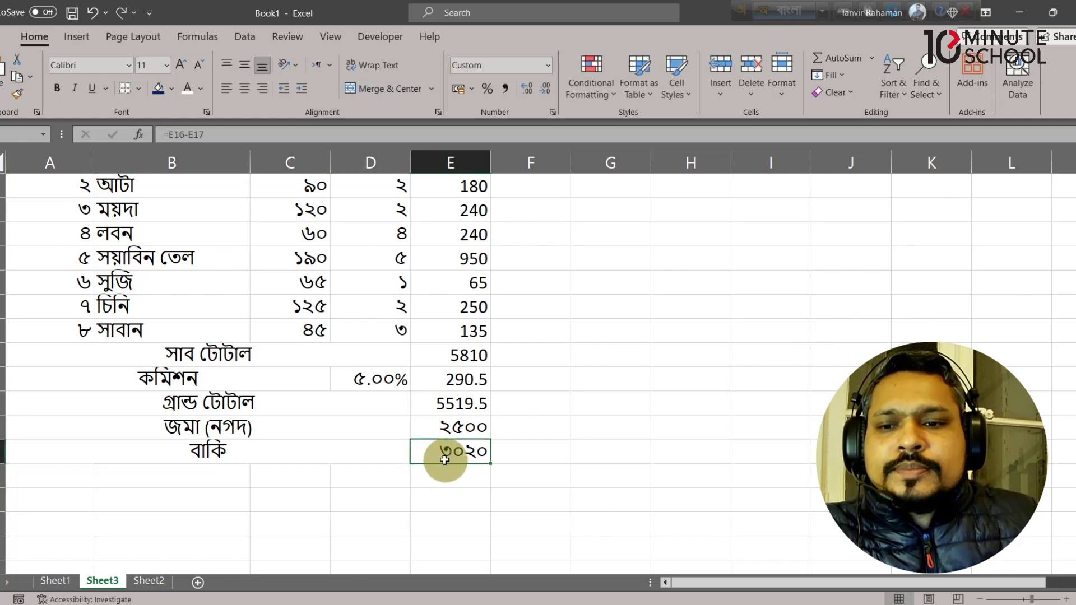
Step: Zoom out to view the whole grocery bill
{"action": "scroll", "coordinate": [444, 460], "scroll_direction": "down", "scroll_amount": 1}
{"action": "scroll", "coordinate": [444, 460], "scroll_direction": "up", "scroll_amount": 3}
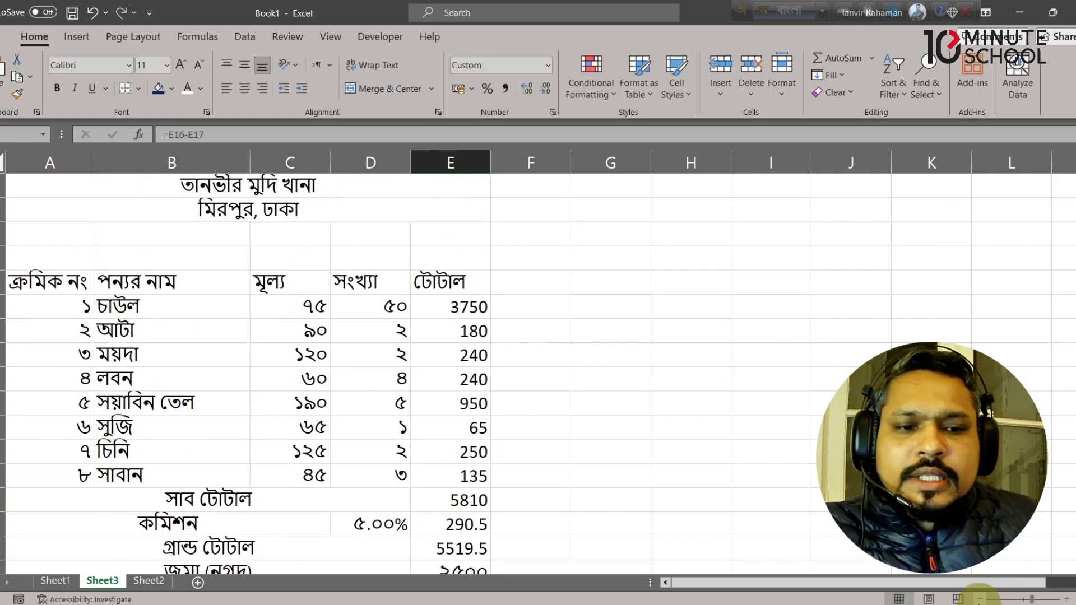
{"action": "left_click", "coordinate": [993, 599]}
{"action": "scroll", "coordinate": [384, 359], "scroll_direction": "down", "scroll_amount": 2}
{"action": "scroll", "coordinate": [385, 368], "scroll_direction": "up", "scroll_amount": 2}
{"action": "mouse_move", "coordinate": [31, 181]}
{"action": "left_mouse_down"}
{"action": "mouse_move", "coordinate": [349, 200]}
{"action": "mouse_move", "coordinate": [350, 225]}
{"action": "left_mouse_up"}
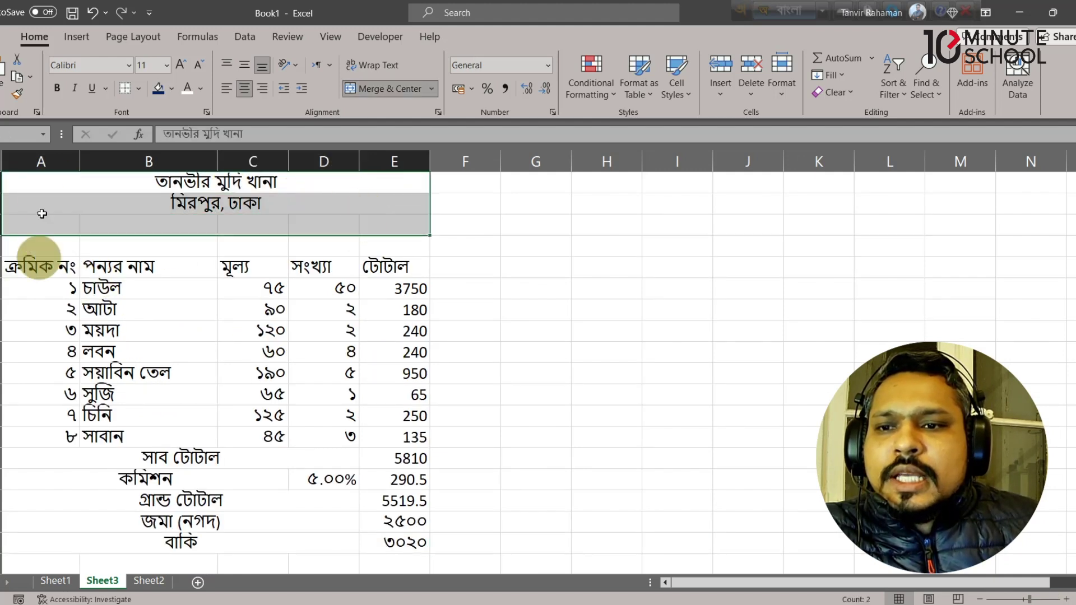
Step: Auto-fit columns A–E, widen column B for item names, then select the table A5:E18
{"action": "left_click_drag", "start_coordinate": [41, 165], "coordinate": [395, 163]}
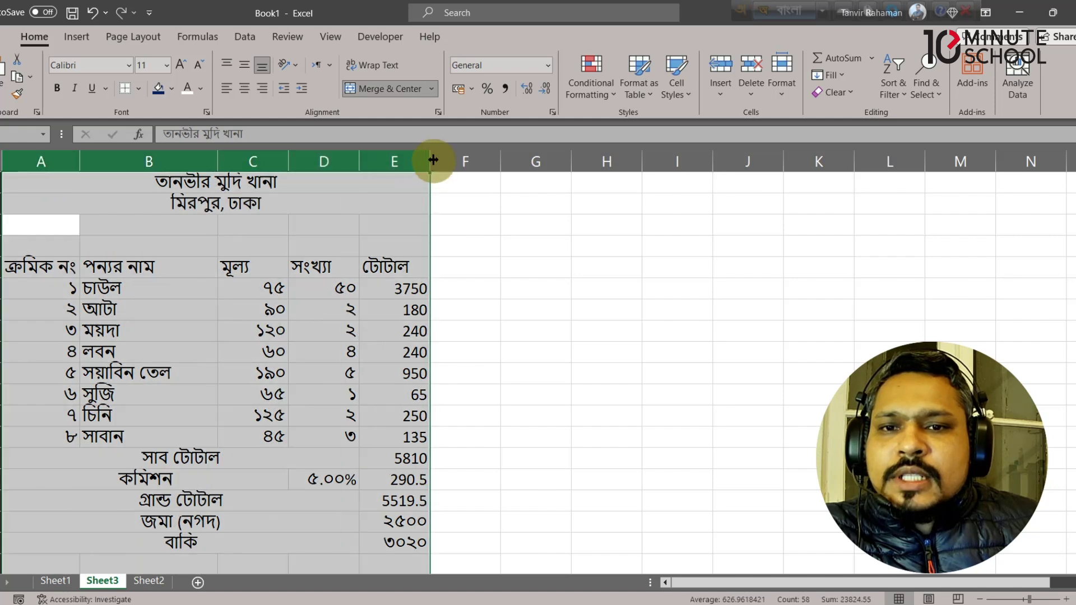
{"action": "double_click", "coordinate": [431, 161]}
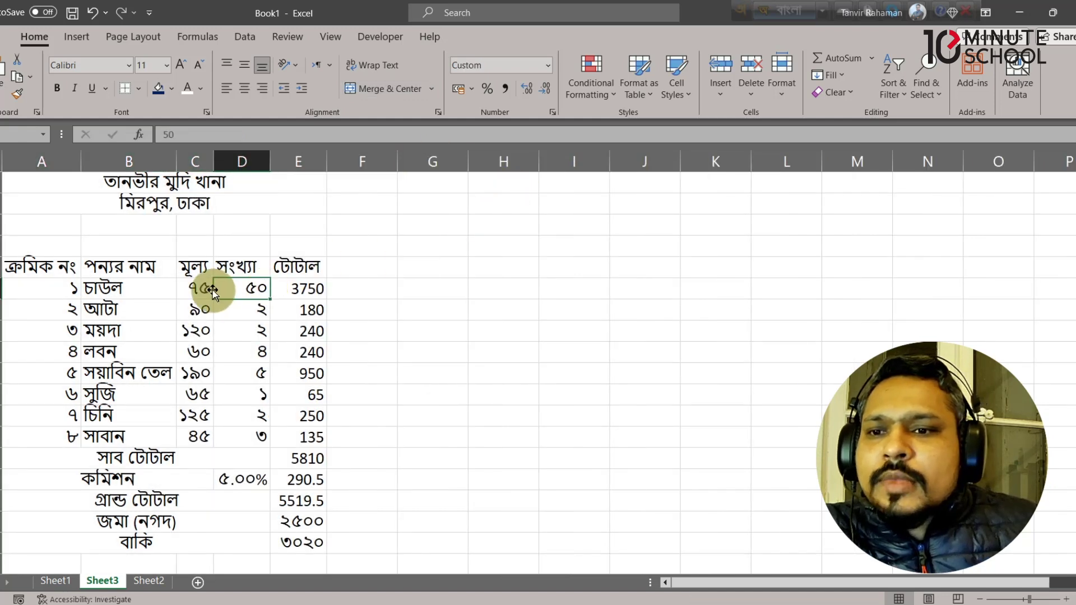
{"action": "left_click_drag", "start_coordinate": [177, 162], "coordinate": [249, 163]}
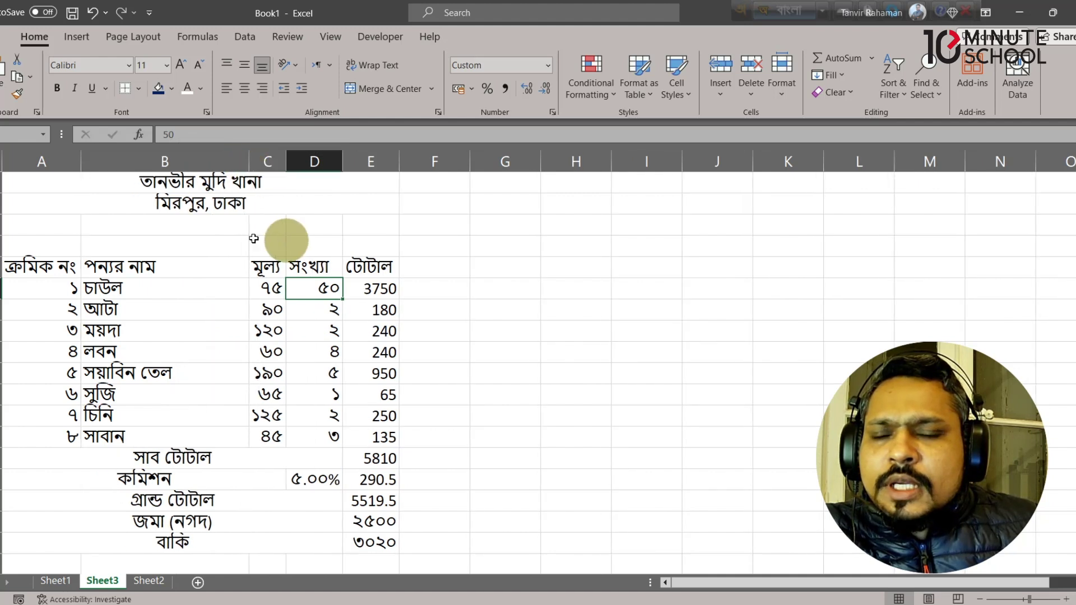
{"action": "left_click_drag", "start_coordinate": [33, 264], "coordinate": [354, 468]}
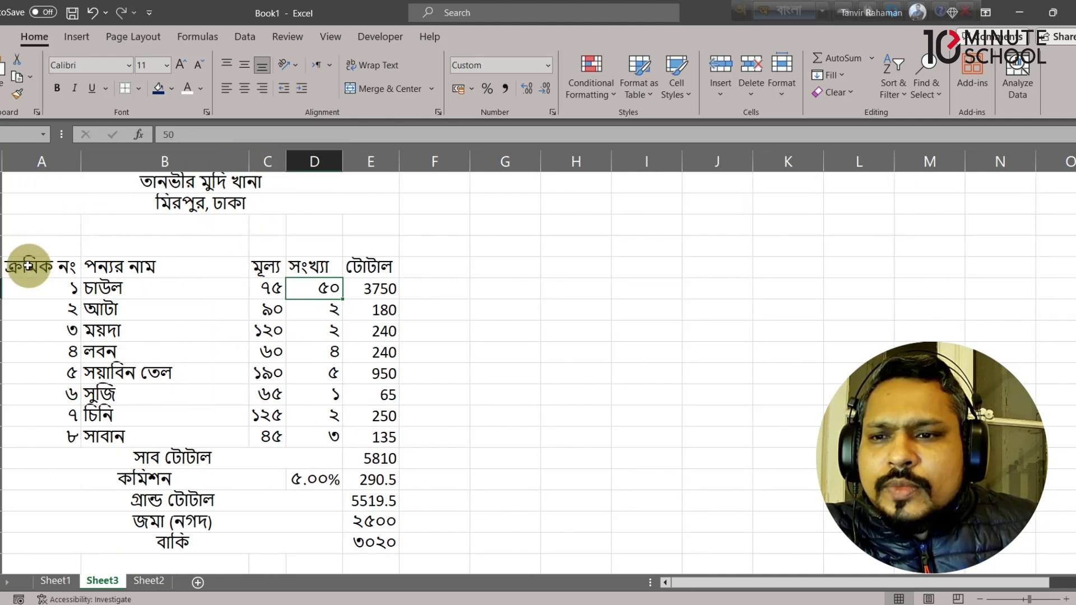
{"action": "left_click_drag", "start_coordinate": [354, 468], "coordinate": [355, 542]}
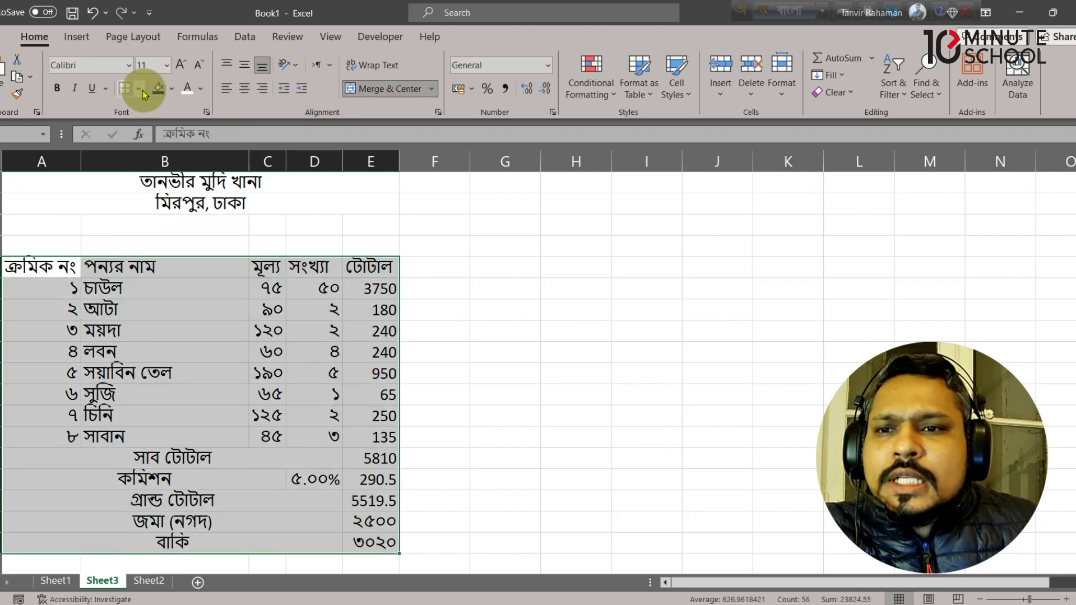
Step: Apply All Borders to the bill table A5:E18 and center the serial numbers in column A
{"action": "left_click", "coordinate": [138, 88]}
{"action": "left_click", "coordinate": [163, 237]}
{"action": "left_click", "coordinate": [267, 308]}
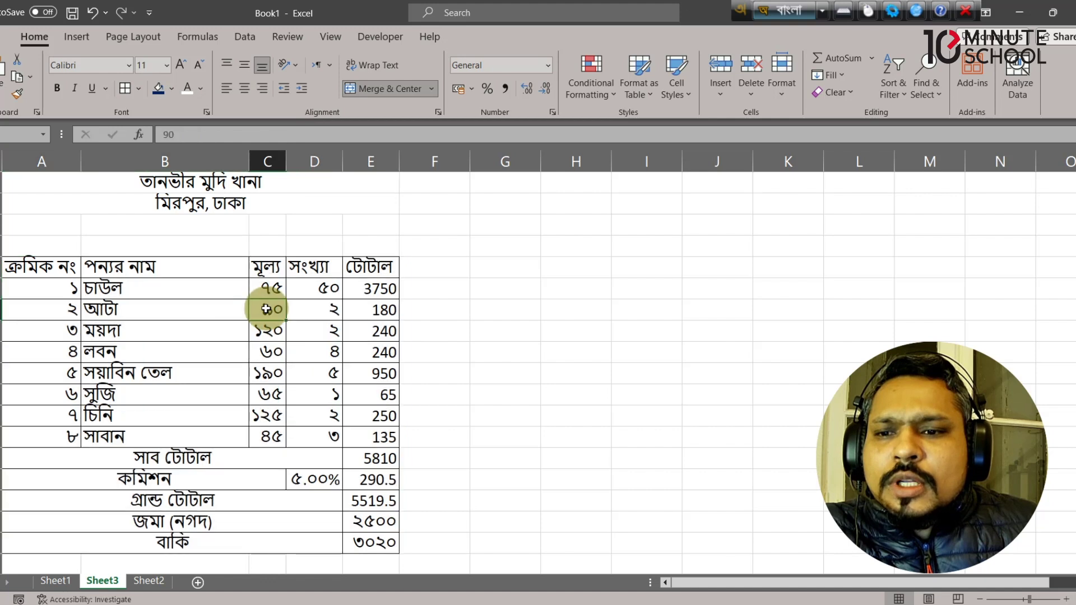
{"action": "left_click", "coordinate": [64, 162]}
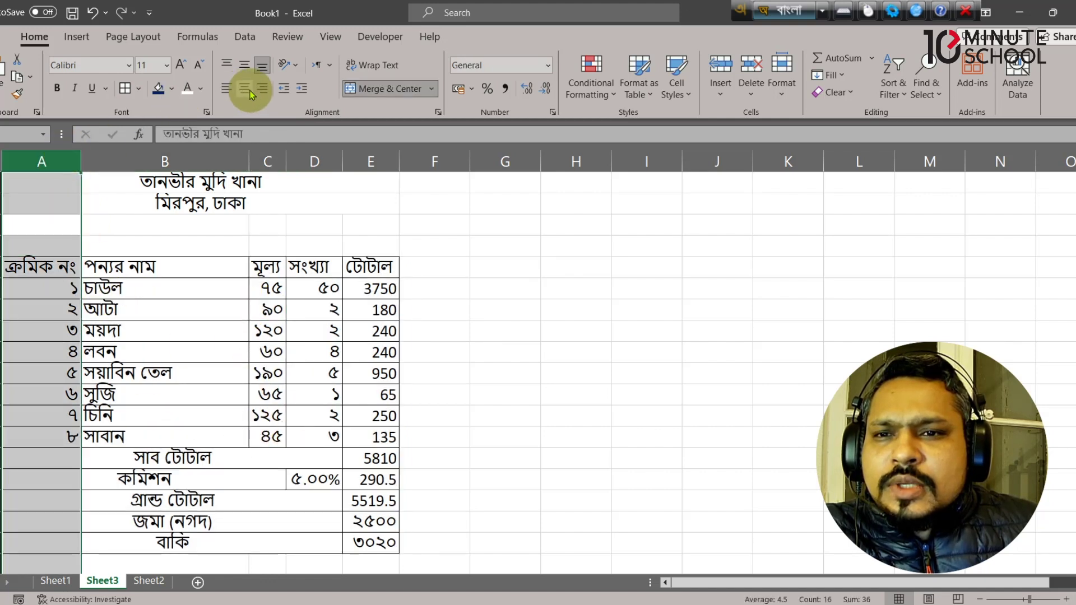
{"action": "left_click", "coordinate": [188, 311]}
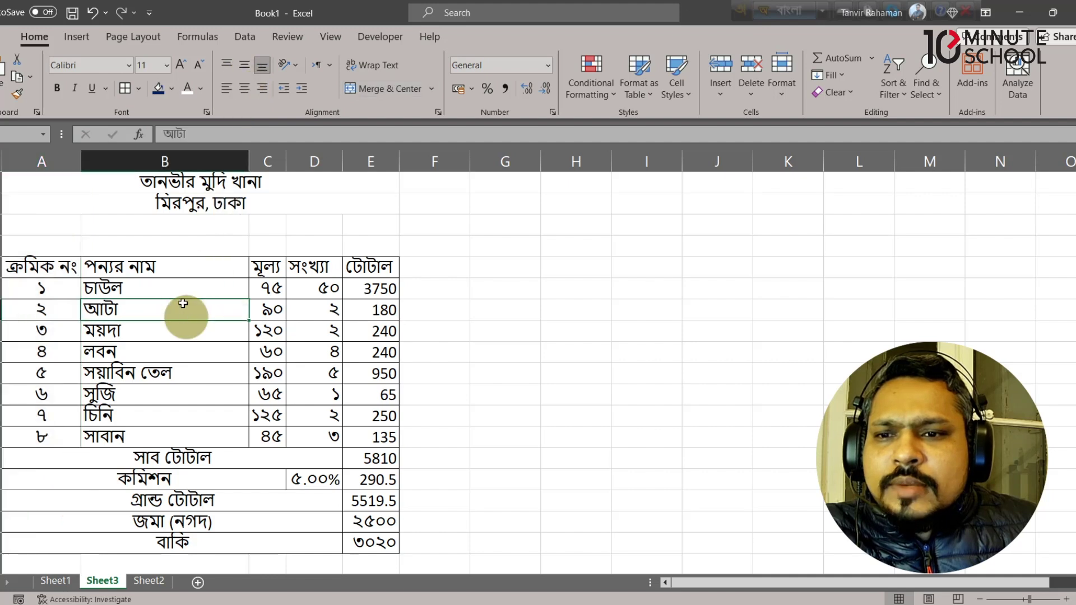
Step: Widen the price column C and the total column E
{"action": "left_click", "coordinate": [271, 162]}
{"action": "left_click_drag", "start_coordinate": [287, 162], "coordinate": [480, 156]}
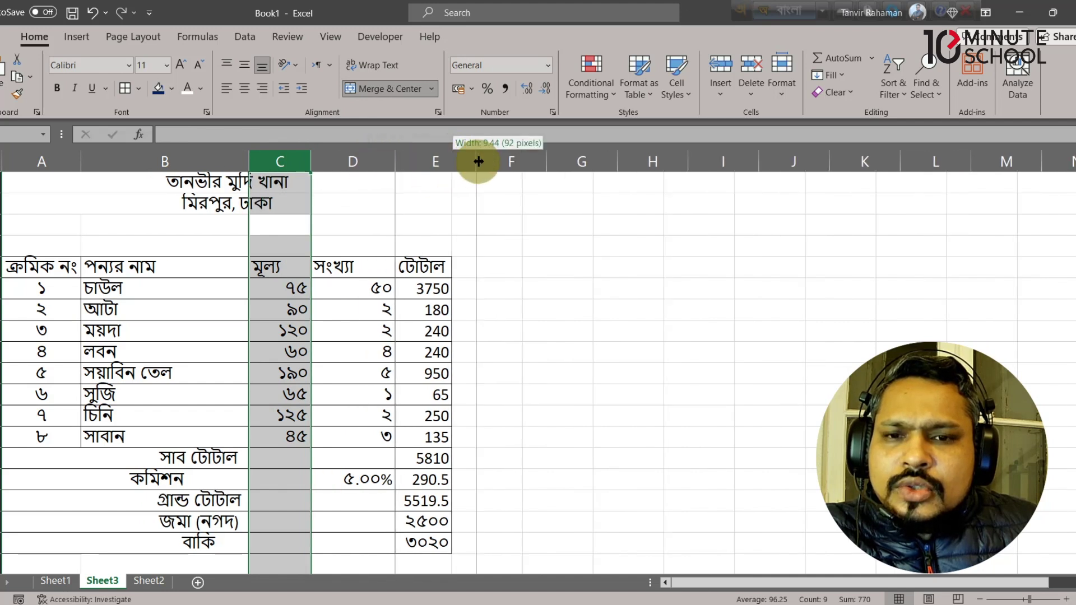
{"action": "left_click", "coordinate": [469, 350]}
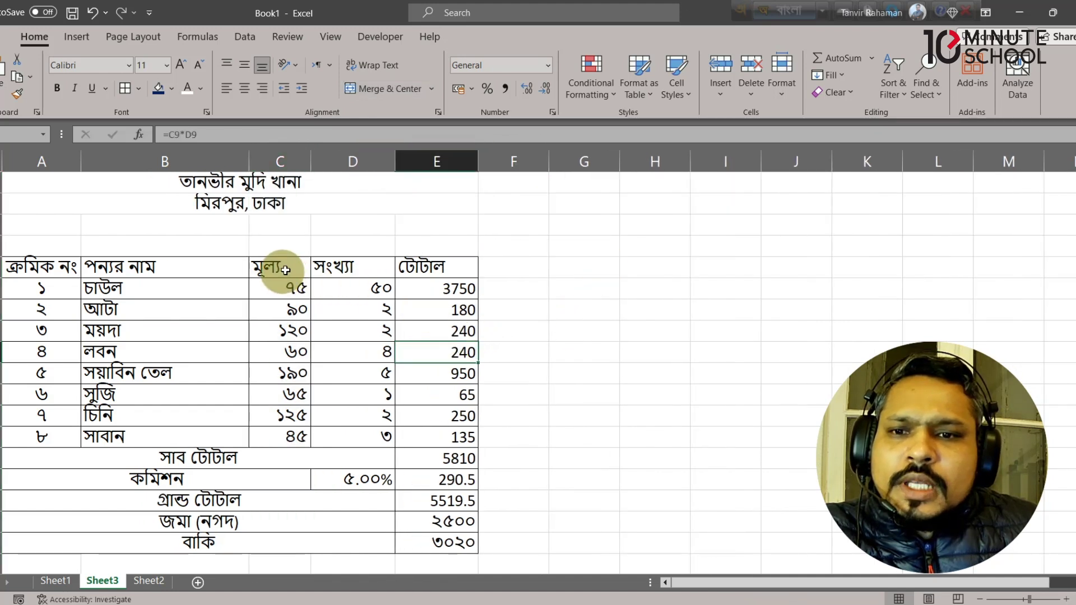
Step: Right-align the price, quantity and total headings in C5:E5
{"action": "left_click_drag", "start_coordinate": [283, 267], "coordinate": [464, 267]}
{"action": "left_click", "coordinate": [268, 89]}
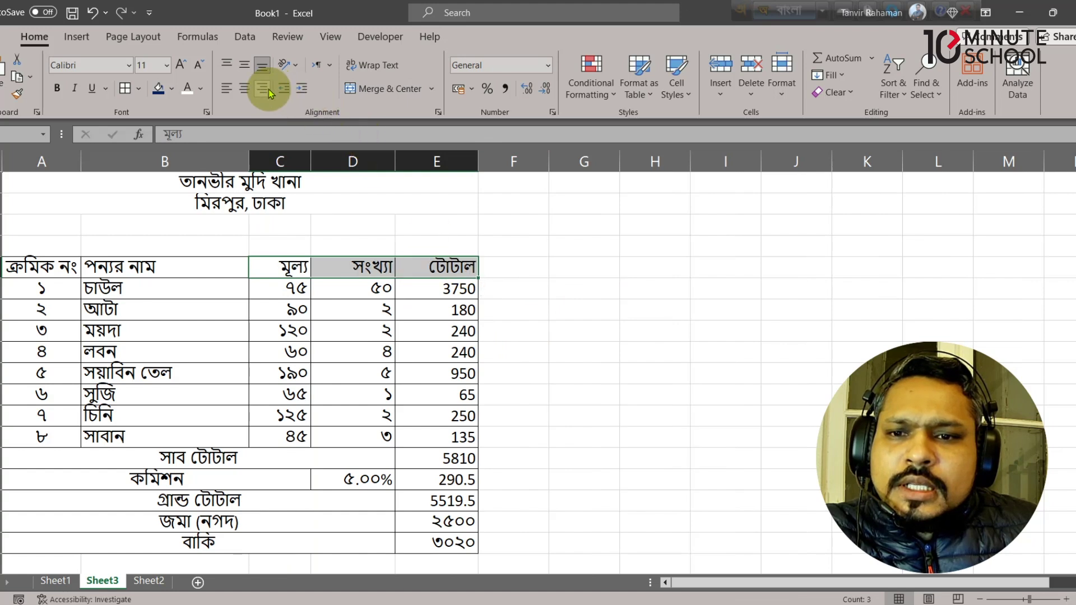
{"action": "left_click", "coordinate": [387, 333]}
Step: Copy C7's Bangla-digit number format onto the total column E6:E18 with Format Painter
{"action": "left_click", "coordinate": [399, 413]}
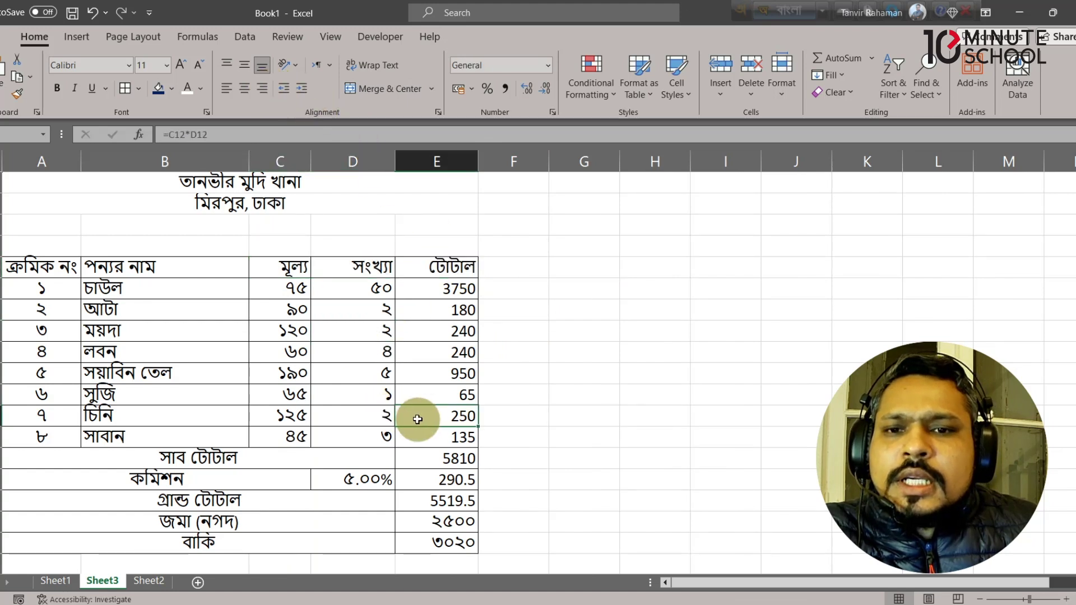
{"action": "left_click_drag", "start_coordinate": [445, 316], "coordinate": [453, 537]}
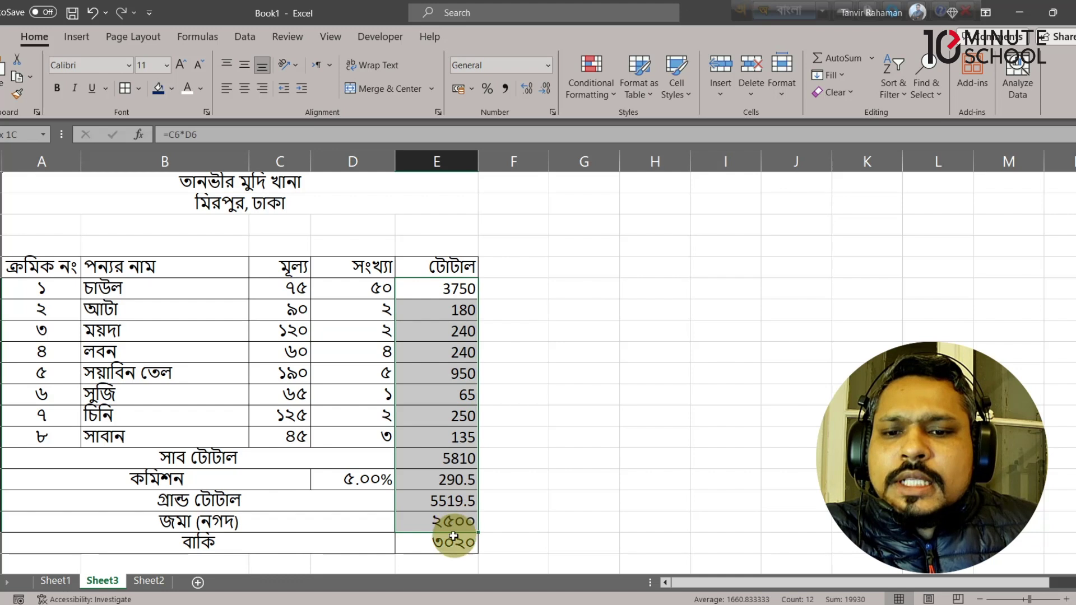
{"action": "left_click", "coordinate": [461, 338]}
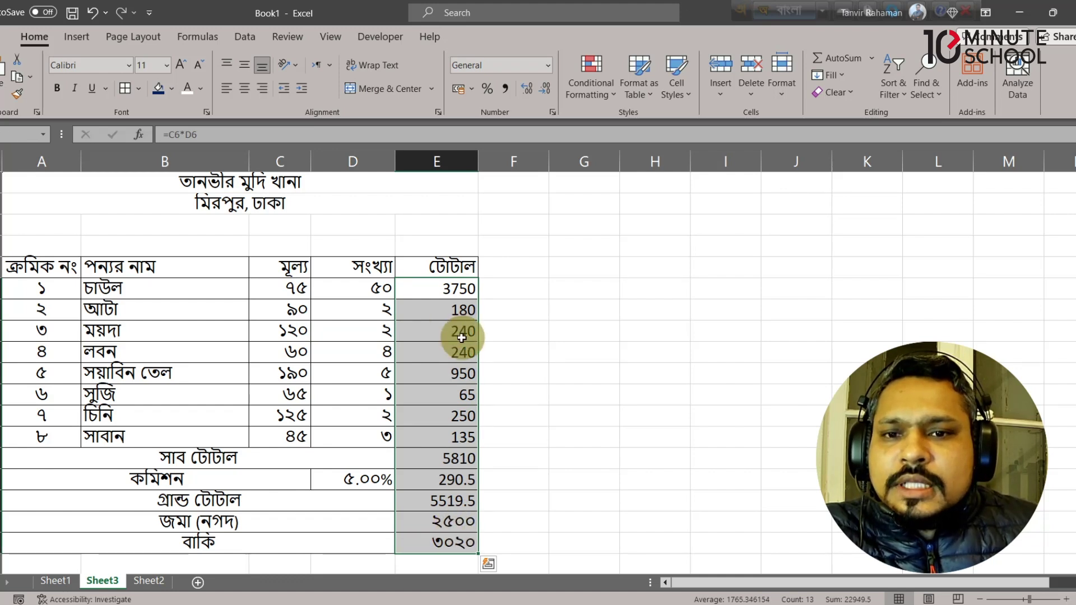
{"action": "left_click", "coordinate": [583, 352]}
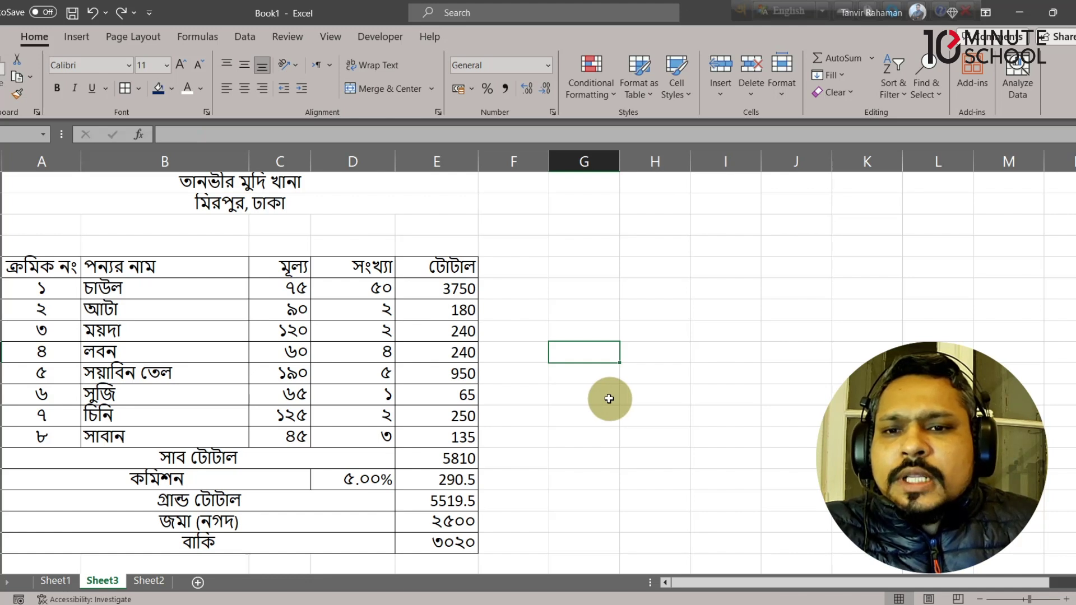
{"action": "left_click", "coordinate": [290, 288]}
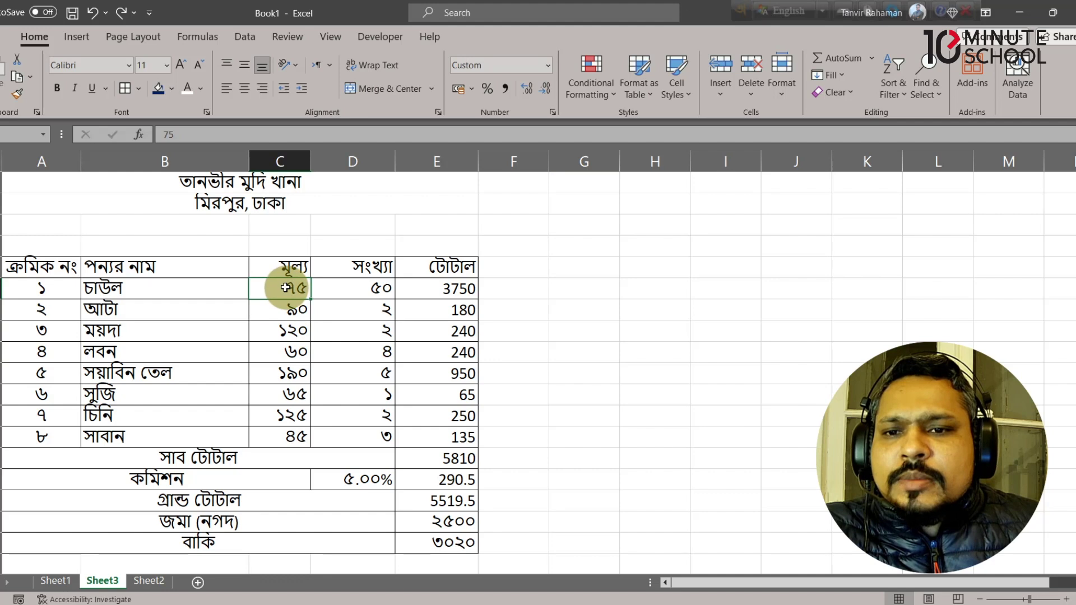
{"action": "left_click", "coordinate": [17, 97]}
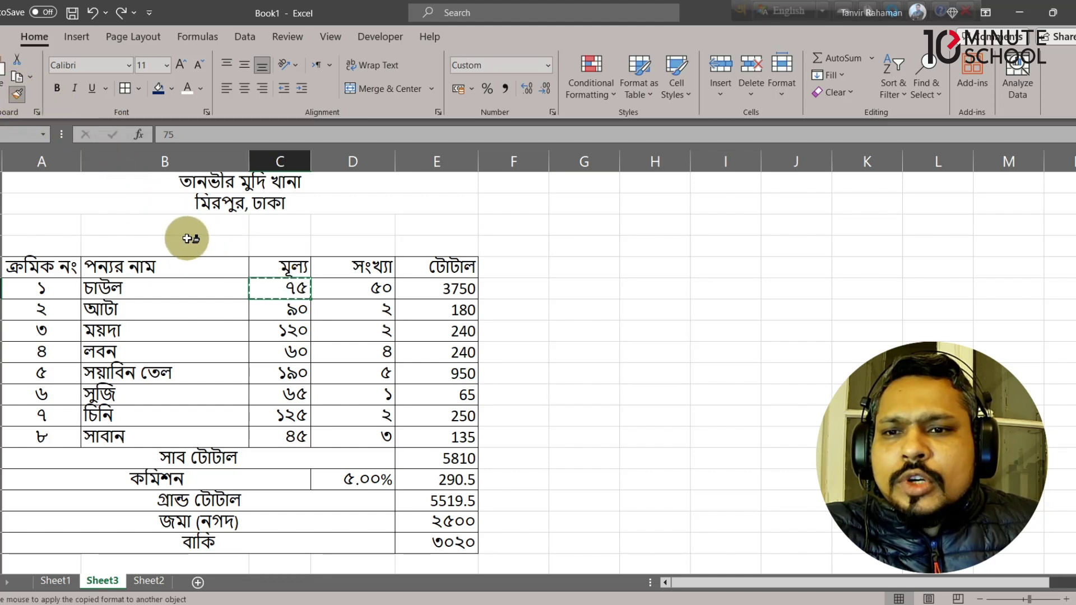
{"action": "left_click_drag", "start_coordinate": [451, 288], "coordinate": [468, 548]}
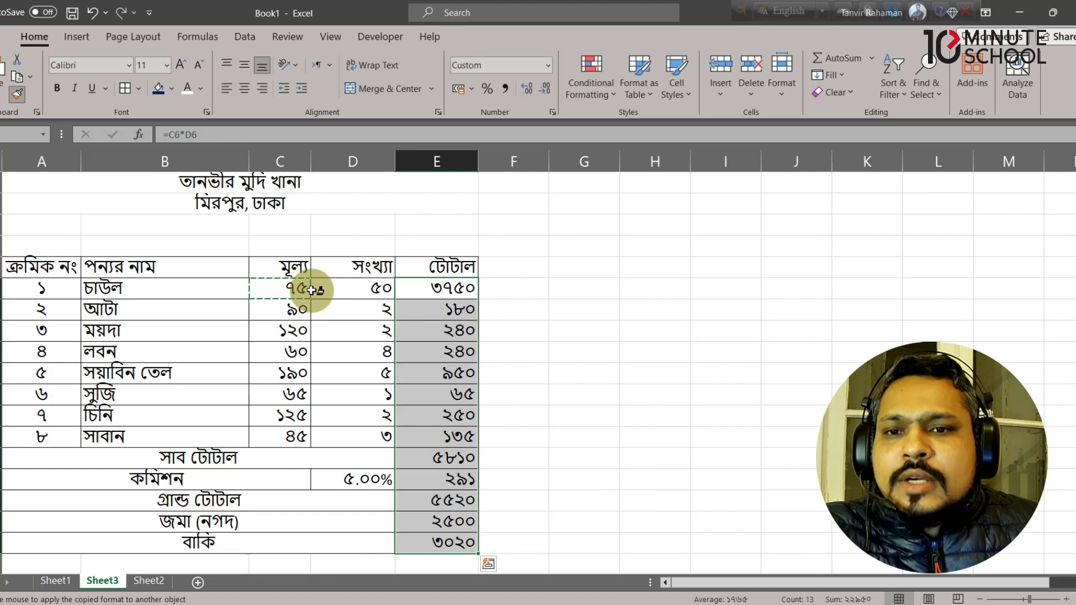
{"action": "left_click", "coordinate": [17, 97]}
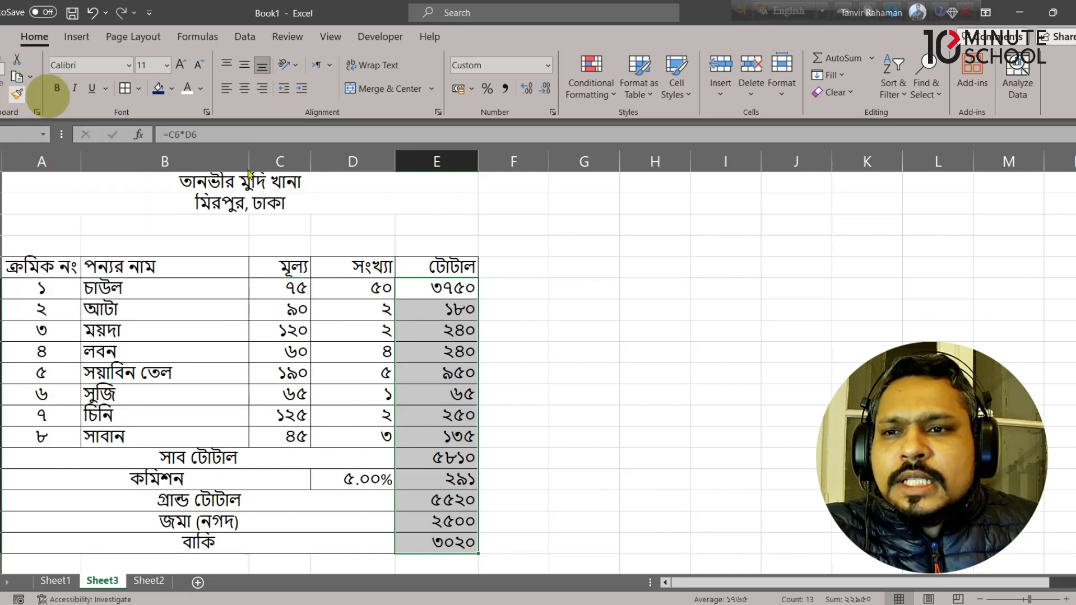
{"action": "left_click", "coordinate": [599, 294]}
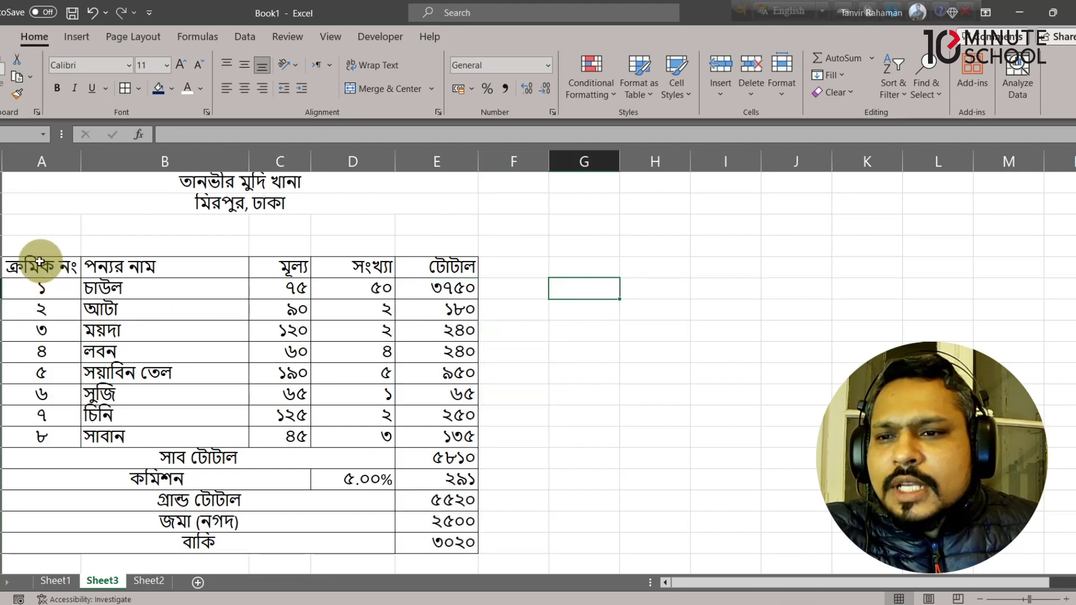
Step: Fill the header row A5:E5 with gold
{"action": "left_click_drag", "start_coordinate": [36, 266], "coordinate": [468, 262]}
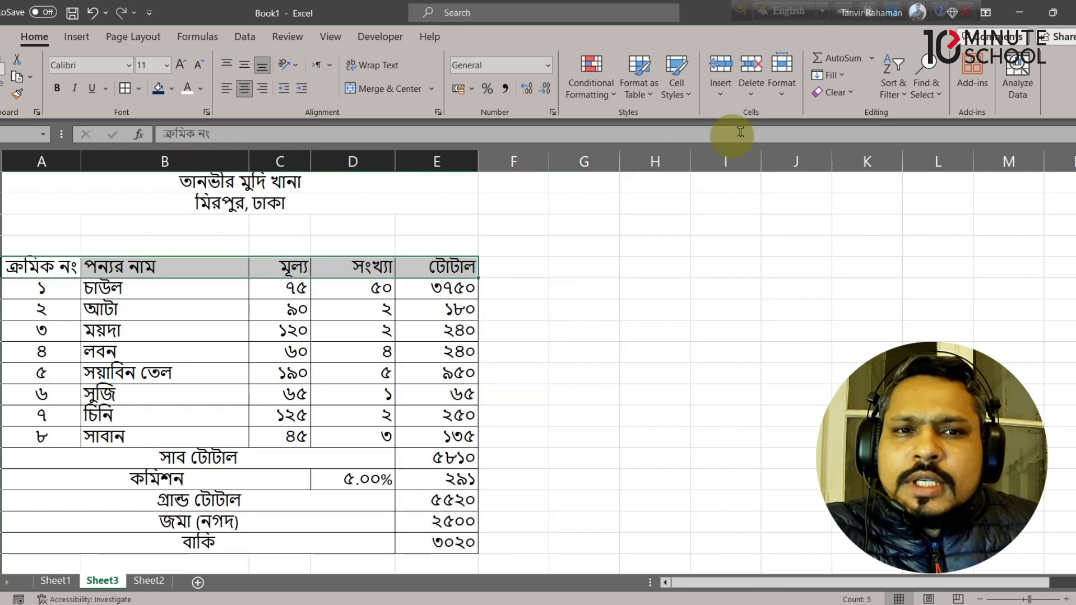
{"action": "left_click", "coordinate": [173, 89]}
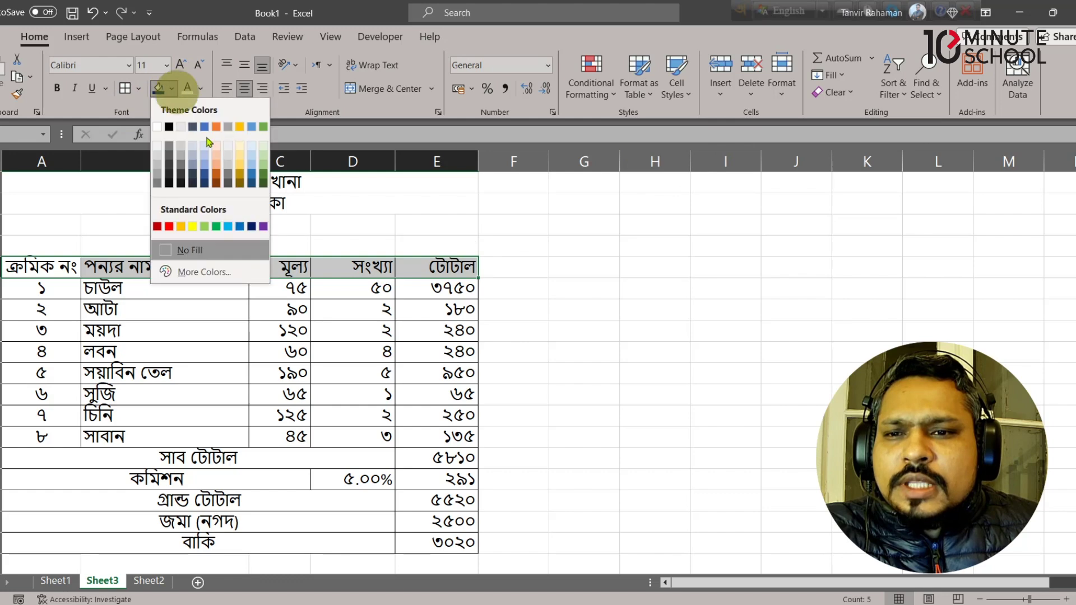
{"action": "left_click", "coordinate": [180, 226]}
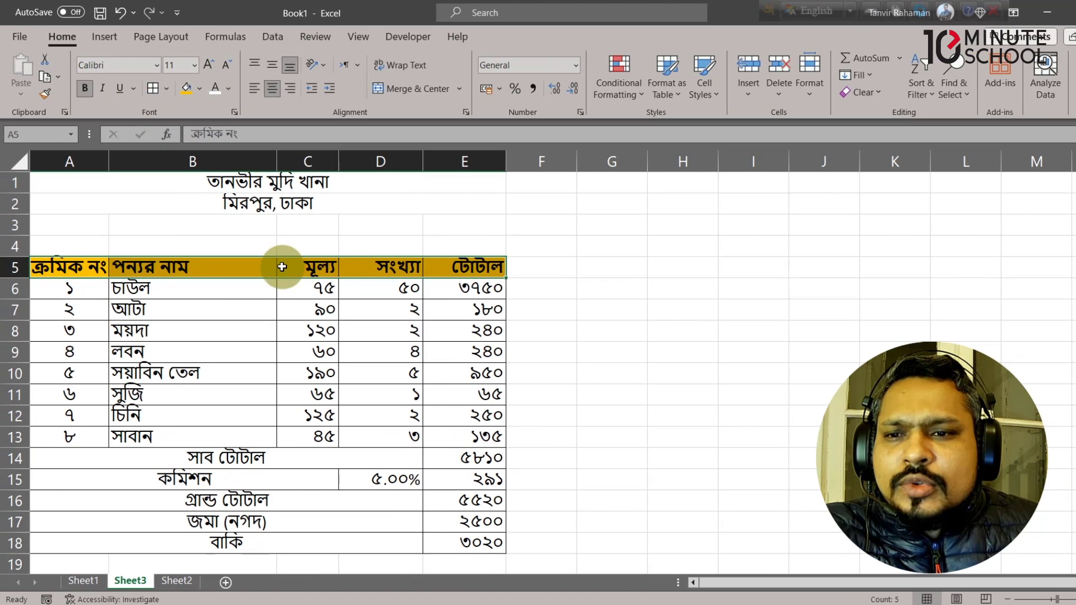
{"action": "left_click", "coordinate": [268, 377]}
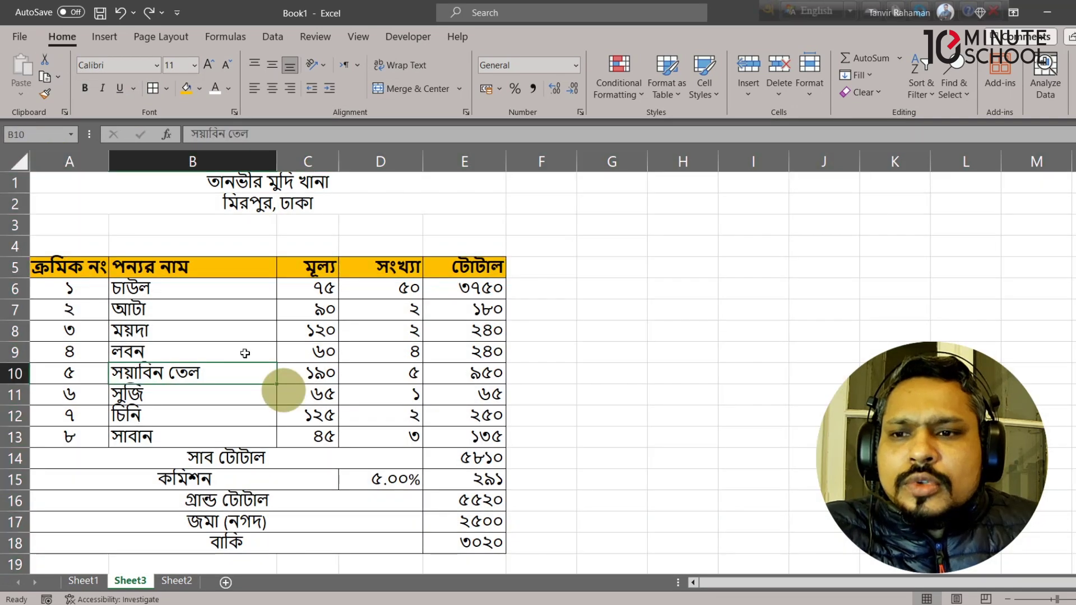
Step: Make header row 5 taller with middle-aligned text, and widen column A
{"action": "mouse_move", "coordinate": [19, 277]}
{"action": "left_mouse_down"}
{"action": "mouse_move", "coordinate": [19, 293]}
{"action": "mouse_move", "coordinate": [447, 280]}
{"action": "left_mouse_up"}
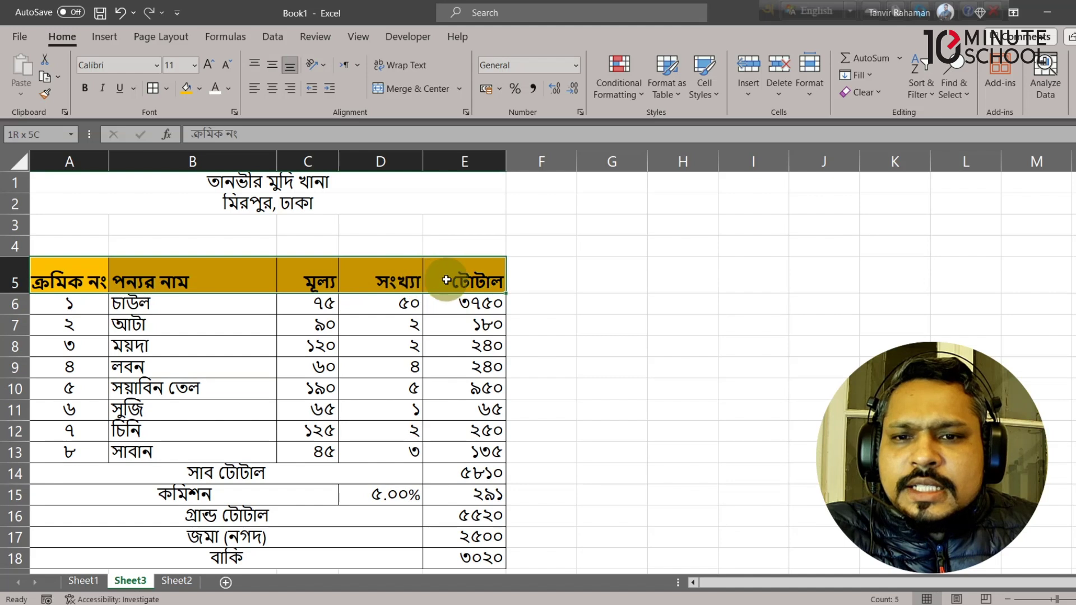
{"action": "left_click", "coordinate": [275, 71]}
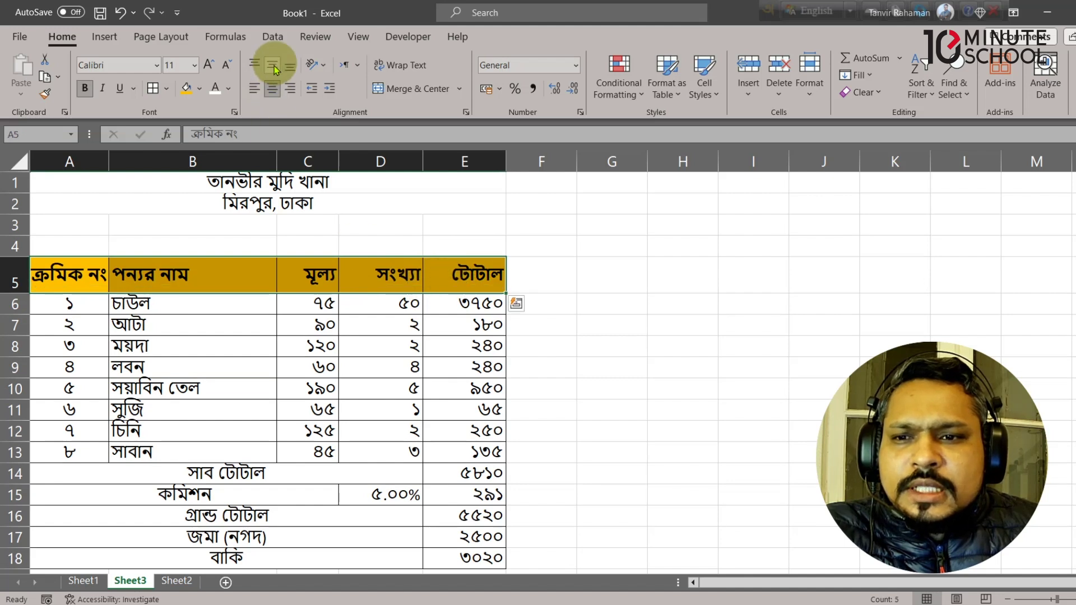
{"action": "left_click", "coordinate": [392, 365]}
{"action": "left_click_drag", "start_coordinate": [115, 159], "coordinate": [129, 160]}
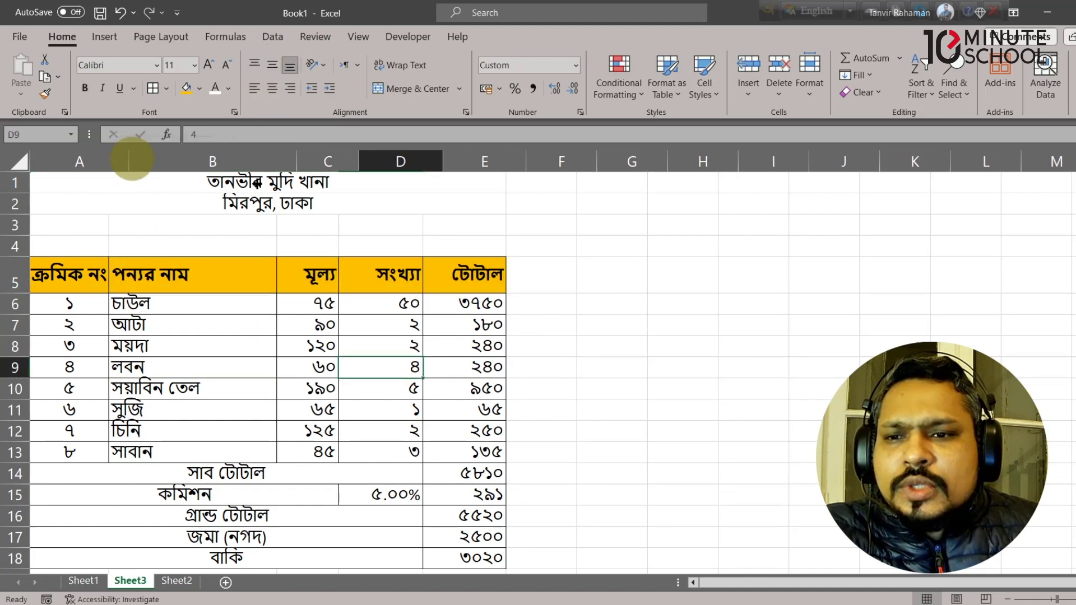
Step: Widen column B, enlarge the shop name title to size 18, and heighten row 1
{"action": "left_click_drag", "start_coordinate": [306, 164], "coordinate": [319, 164]}
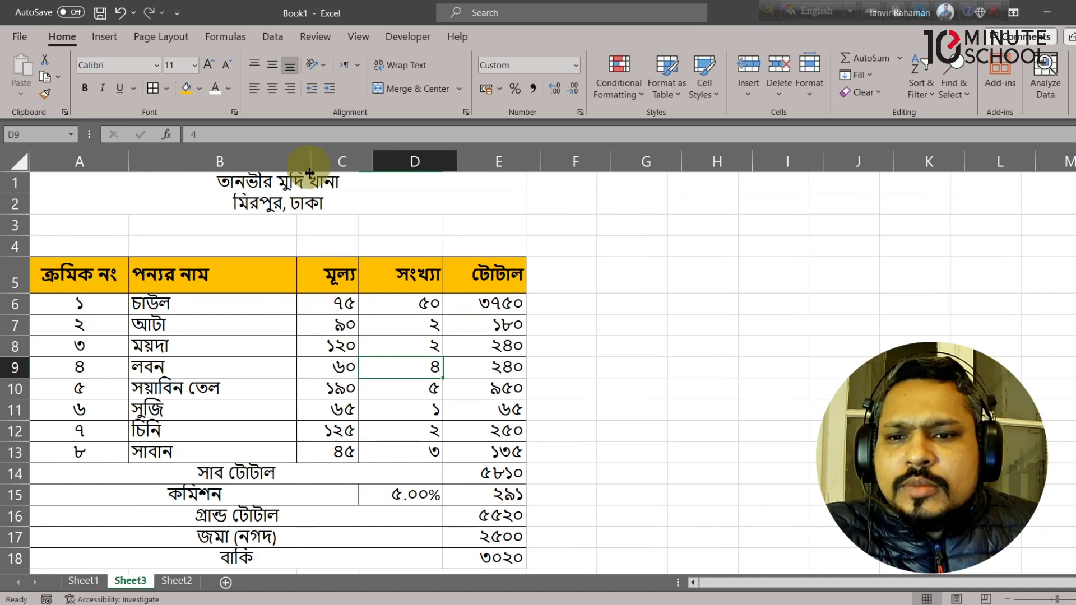
{"action": "left_click", "coordinate": [524, 302]}
{"action": "left_click", "coordinate": [293, 186]}
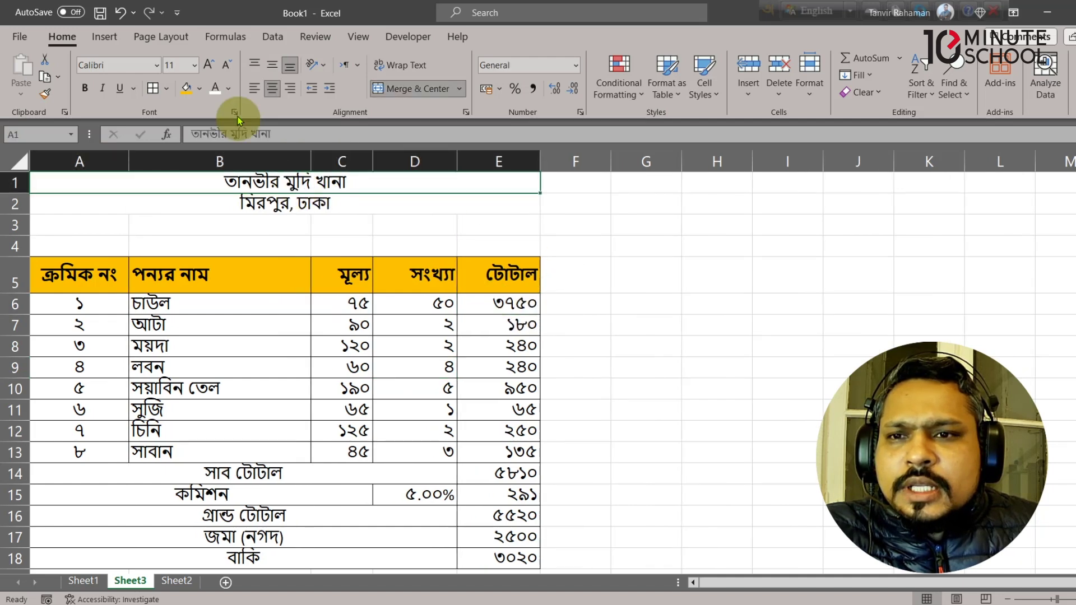
{"action": "left_click", "coordinate": [208, 67]}
{"action": "left_click", "coordinate": [208, 67]}
{"action": "left_click", "coordinate": [208, 67]}
{"action": "left_click", "coordinate": [208, 67]}
{"action": "left_click_drag", "start_coordinate": [22, 205], "coordinate": [21, 227]}
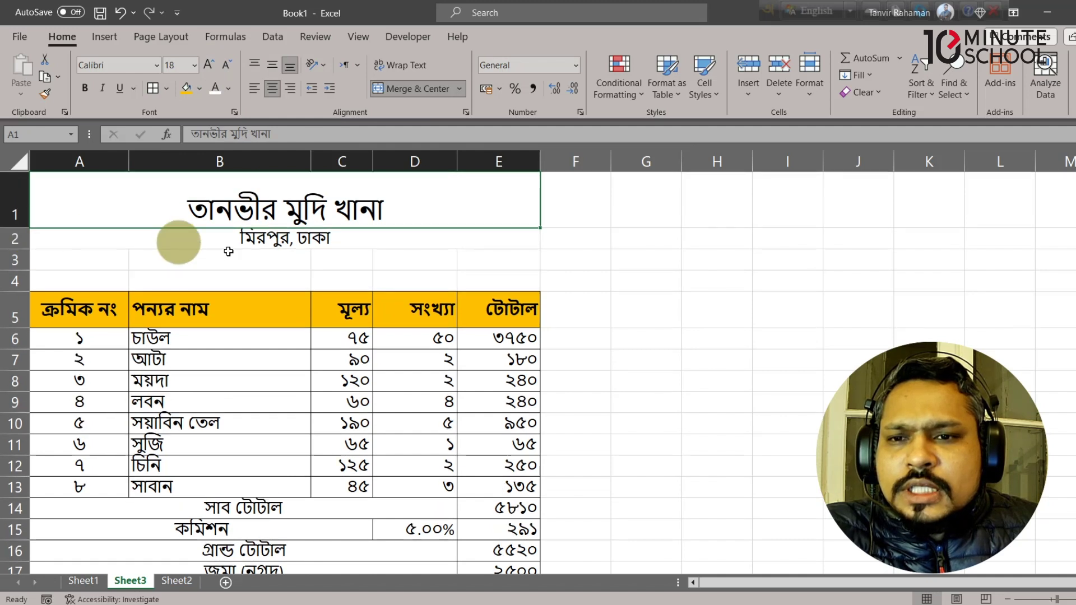
{"action": "left_click", "coordinate": [283, 242]}
Step: Bold the shop name title, and make the address line মিরপুর, ঢাকা size 10 bold
{"action": "left_click", "coordinate": [297, 193]}
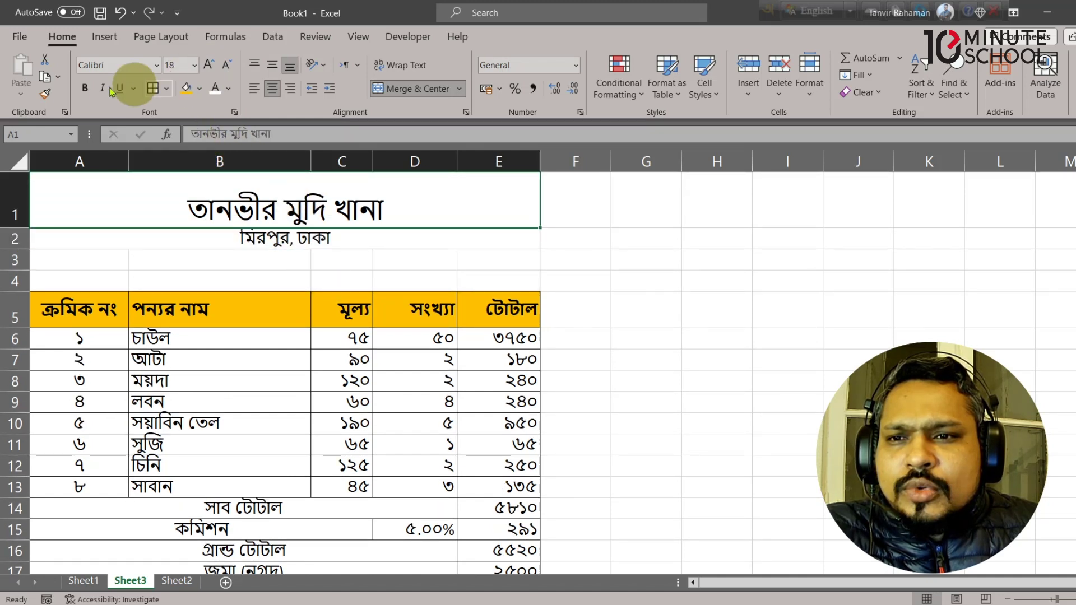
{"action": "left_click", "coordinate": [86, 90]}
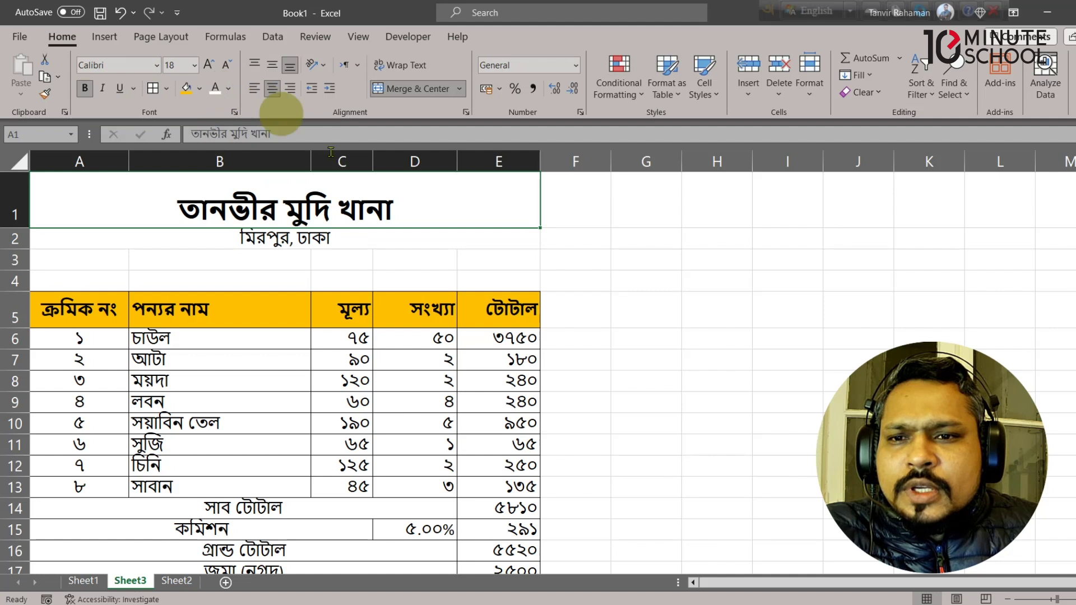
{"action": "left_click", "coordinate": [331, 240]}
{"action": "left_click", "coordinate": [226, 64]}
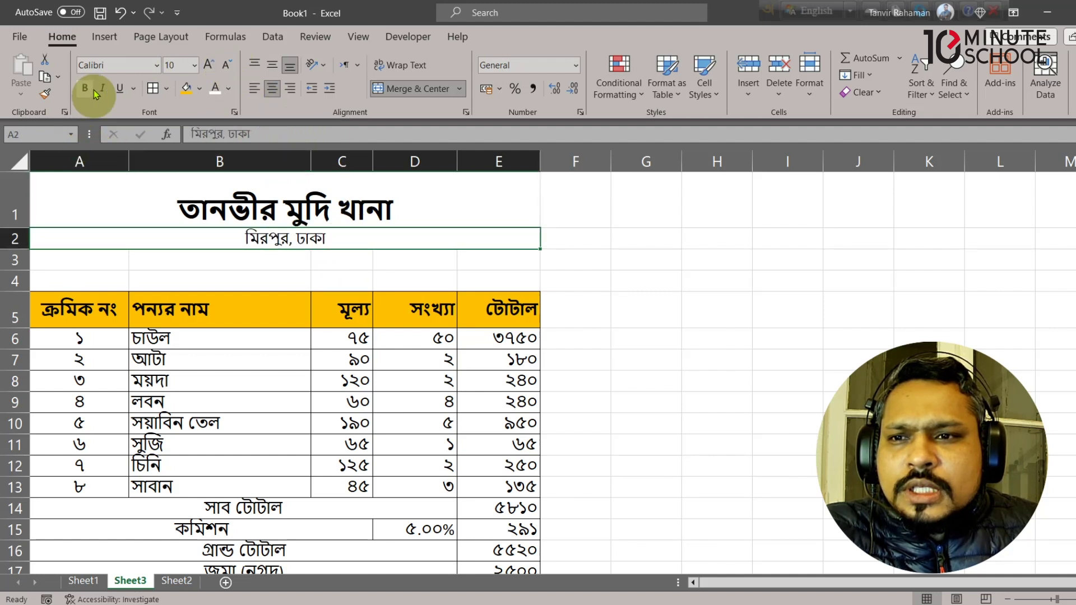
{"action": "left_click", "coordinate": [365, 277]}
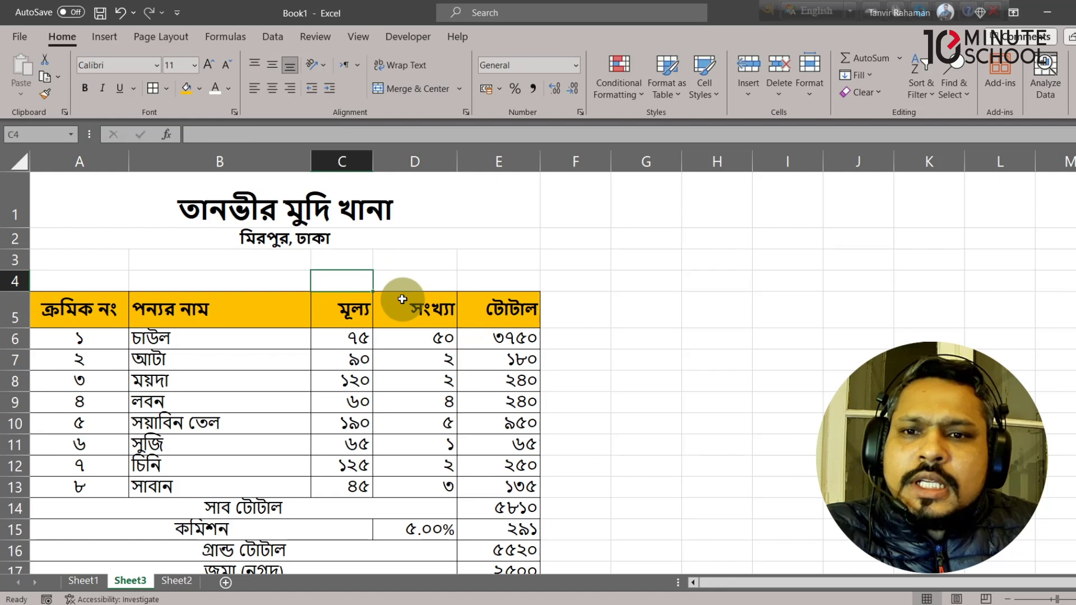
{"action": "scroll", "coordinate": [448, 324], "scroll_direction": "down", "scroll_amount": 1}
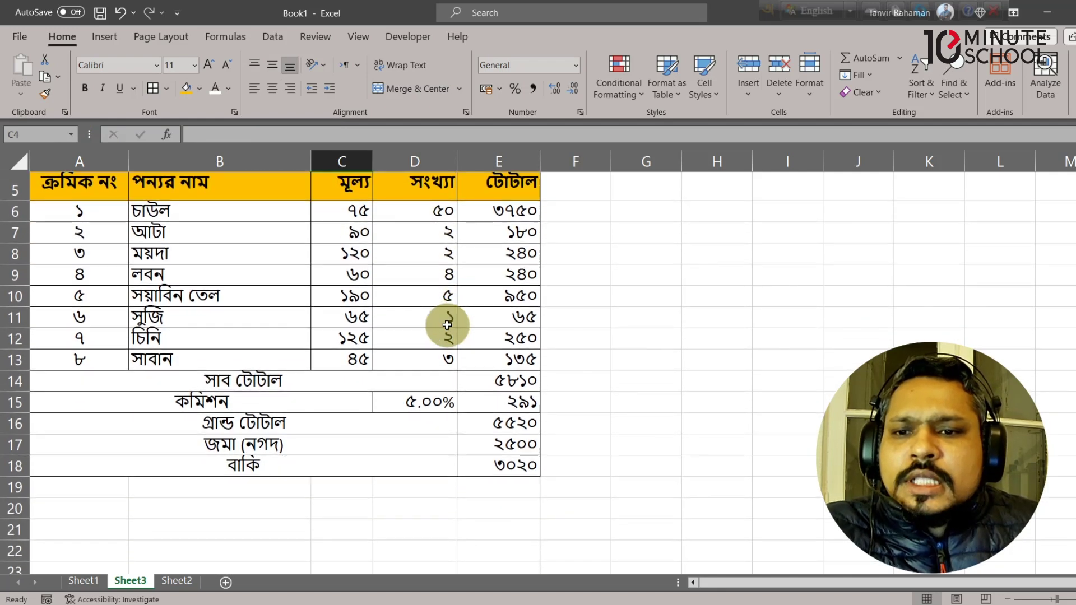
Step: Fill the সাব টোটাল row orange and the কমিশন row light grey
{"action": "scroll", "coordinate": [393, 319], "scroll_direction": "down", "scroll_amount": 1}
{"action": "left_click", "coordinate": [369, 317]}
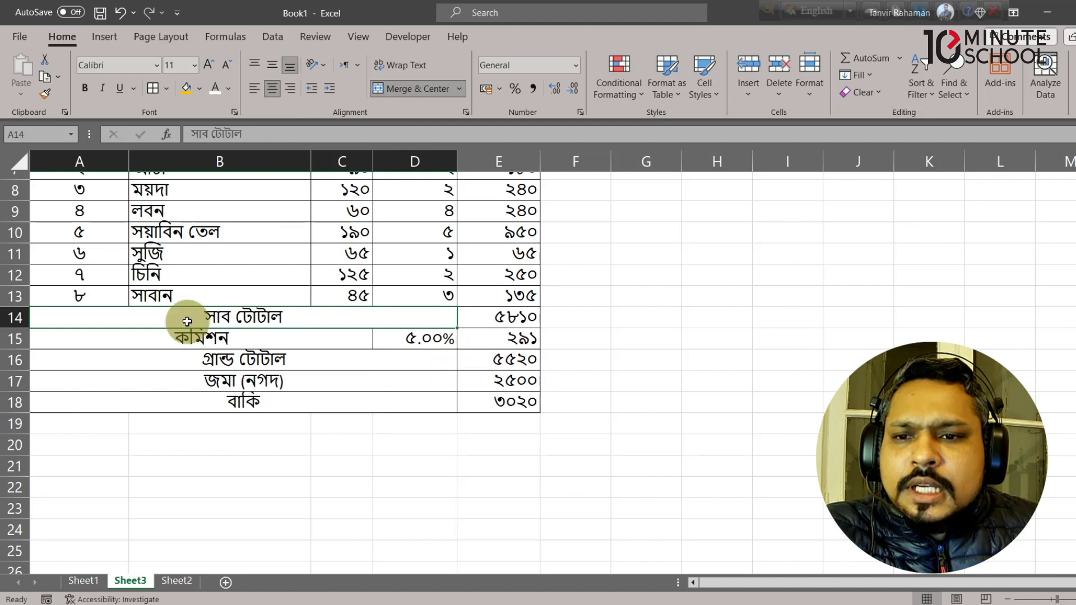
{"action": "left_click_drag", "start_coordinate": [188, 321], "coordinate": [499, 317]}
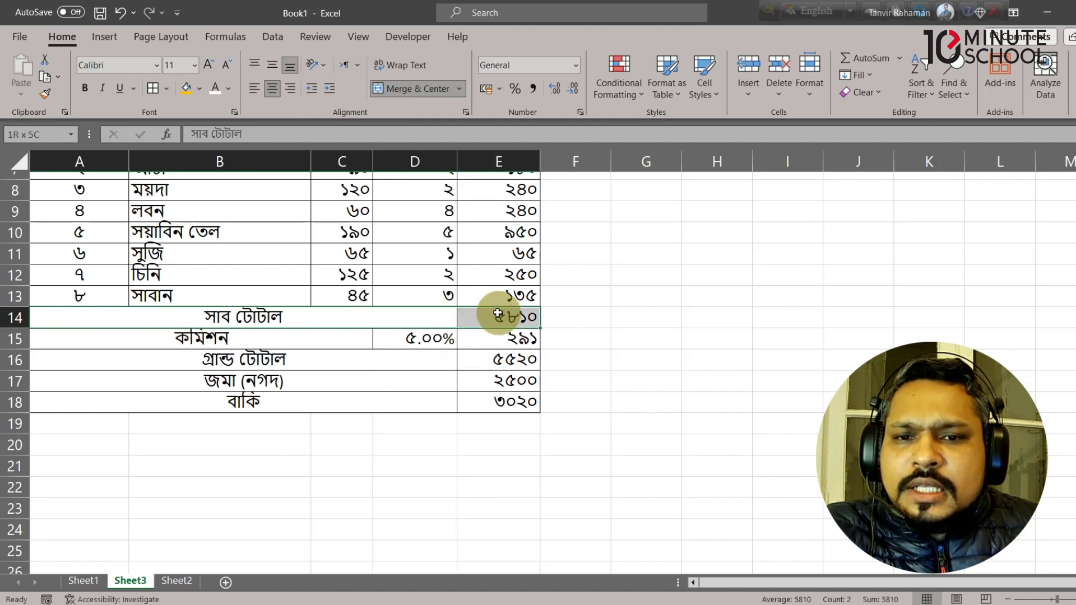
{"action": "left_click", "coordinate": [187, 93]}
{"action": "left_click", "coordinate": [335, 340]}
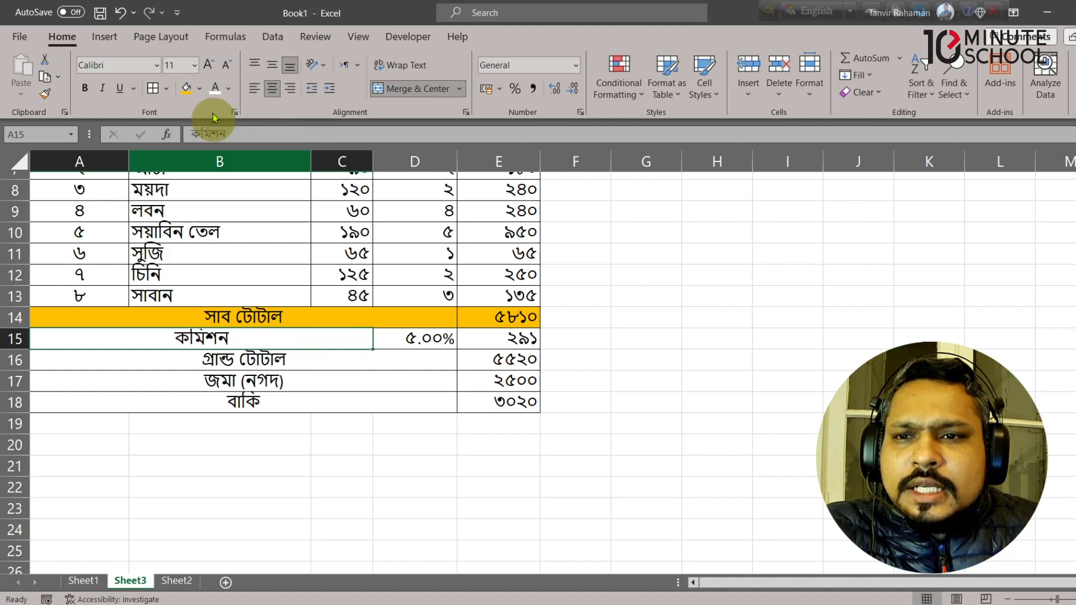
{"action": "left_click", "coordinate": [199, 89]}
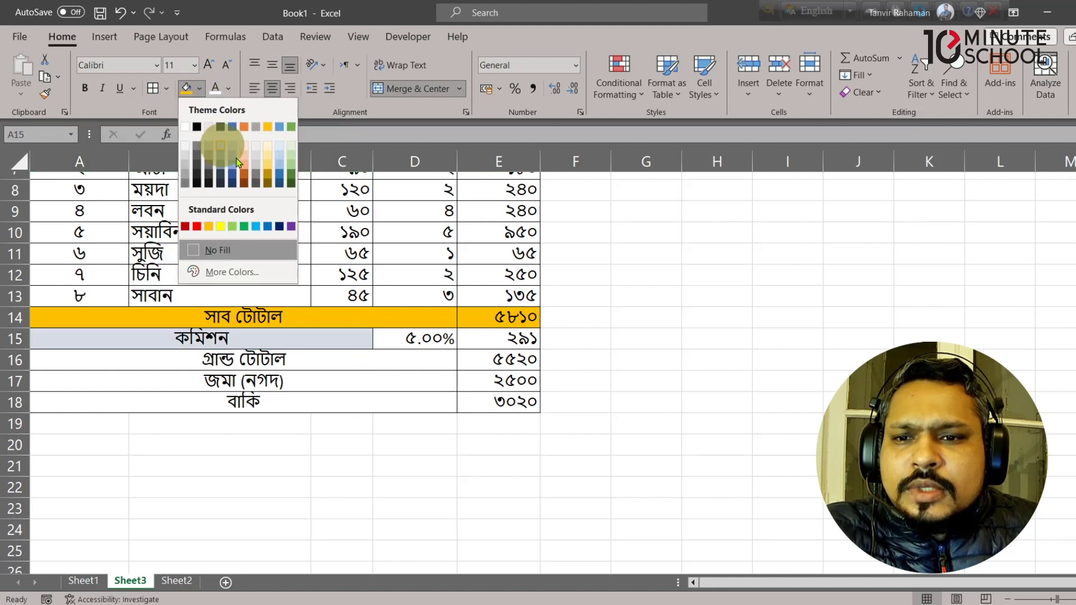
{"action": "left_click", "coordinate": [223, 149]}
Step: Fill the গ্রান্ড টোটাল row gold and the জমা (নগদ) row blue-grey
{"action": "left_click", "coordinate": [375, 358]}
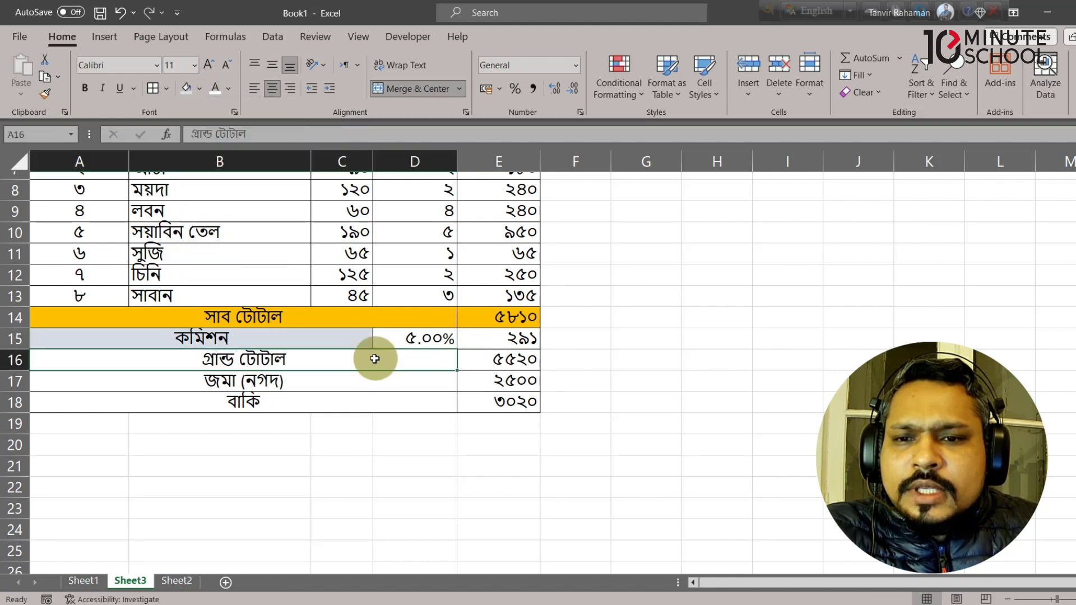
{"action": "left_click", "coordinate": [496, 358], "text": "shift"}
{"action": "left_click", "coordinate": [199, 89]}
{"action": "left_click", "coordinate": [224, 229]}
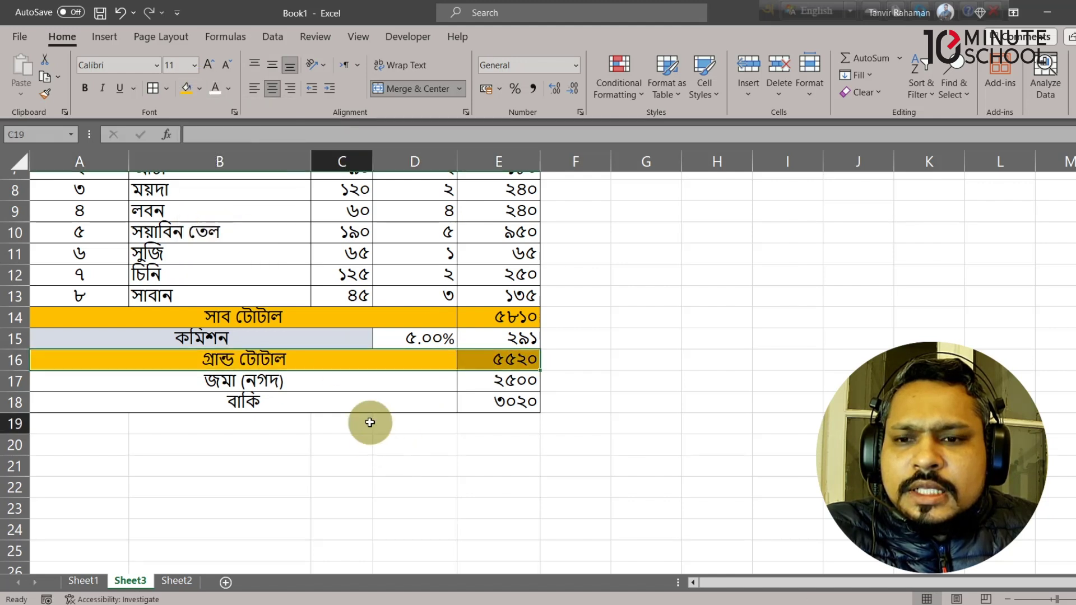
{"action": "left_click", "coordinate": [414, 390]}
{"action": "mouse_move", "coordinate": [414, 390]}
{"action": "left_mouse_down"}
{"action": "mouse_move", "coordinate": [469, 383]}
{"action": "mouse_move", "coordinate": [418, 377]}
{"action": "mouse_move", "coordinate": [496, 381]}
{"action": "left_mouse_up"}
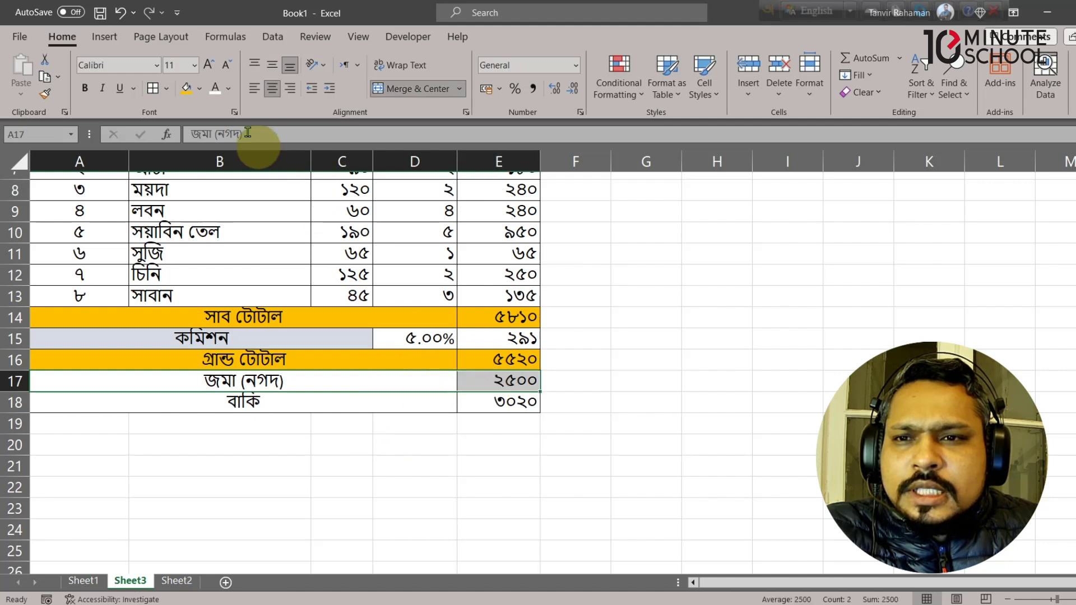
{"action": "left_click", "coordinate": [199, 88]}
{"action": "left_click", "coordinate": [223, 149]}
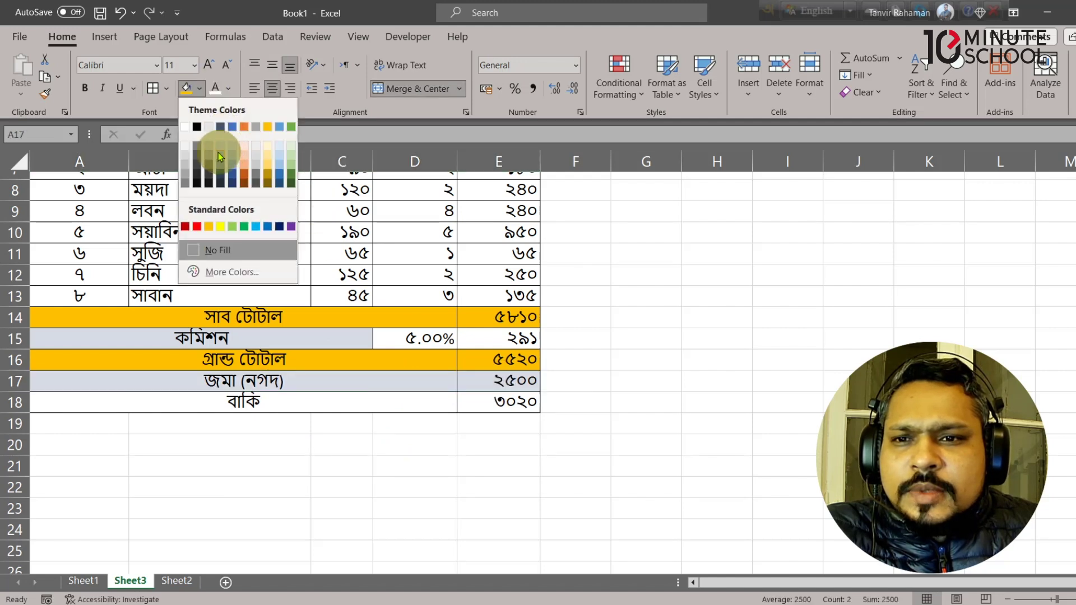
Step: Fill the বাকি row red with white text
{"action": "left_click_drag", "start_coordinate": [365, 408], "coordinate": [479, 403]}
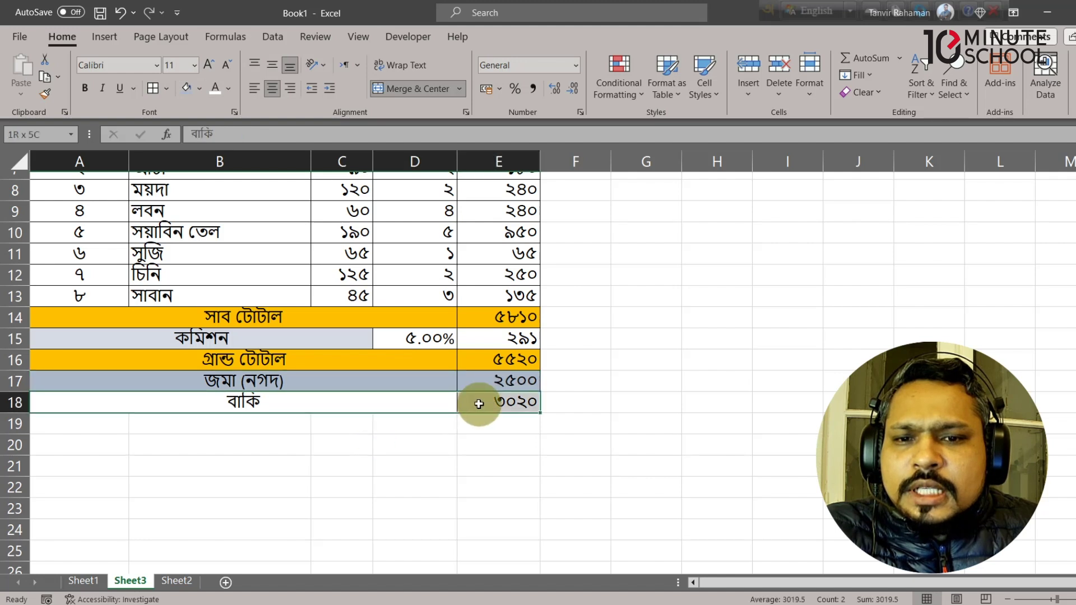
{"action": "left_click", "coordinate": [201, 89]}
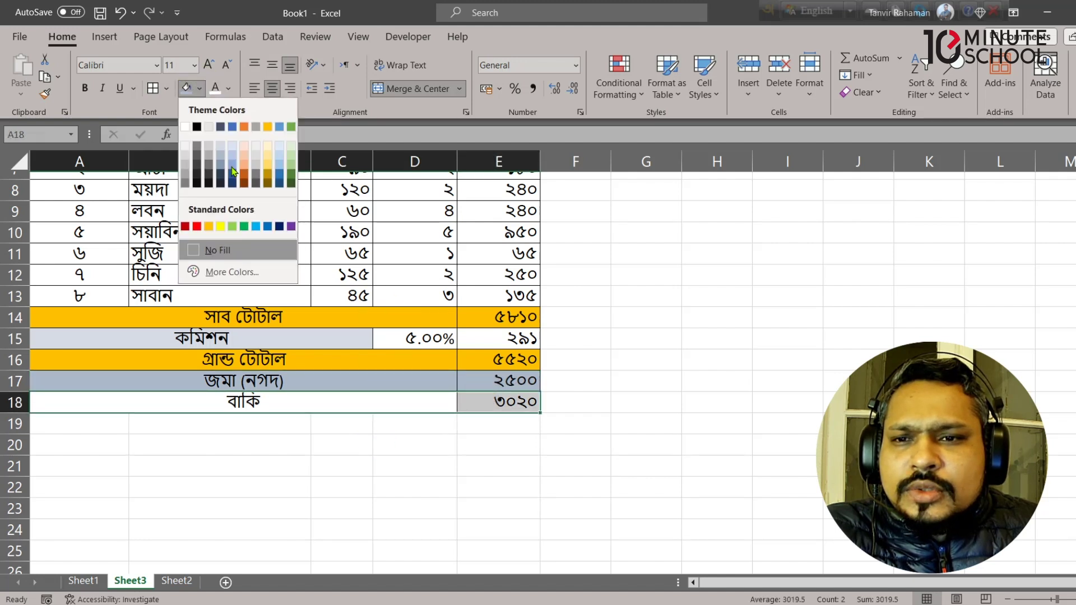
{"action": "left_click", "coordinate": [197, 227]}
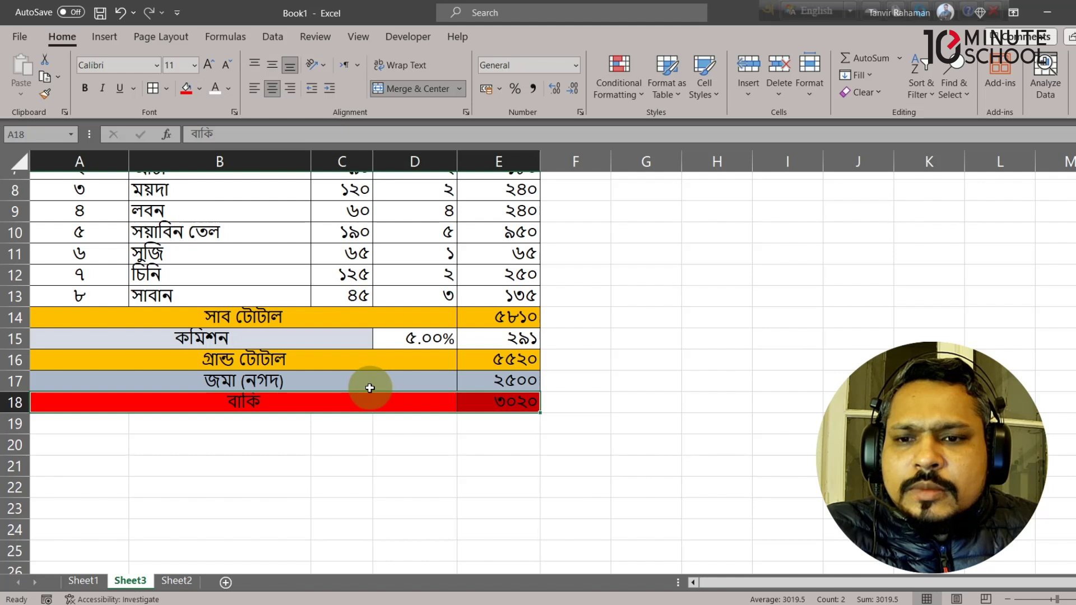
{"action": "left_click", "coordinate": [228, 89]}
{"action": "left_click", "coordinate": [213, 147]}
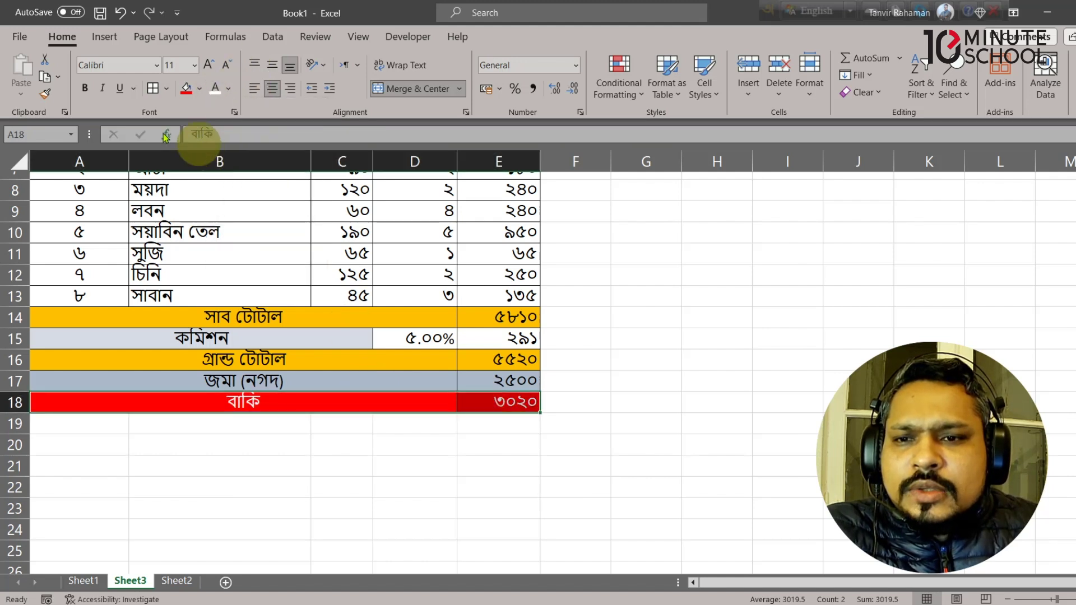
{"action": "left_click", "coordinate": [564, 471]}
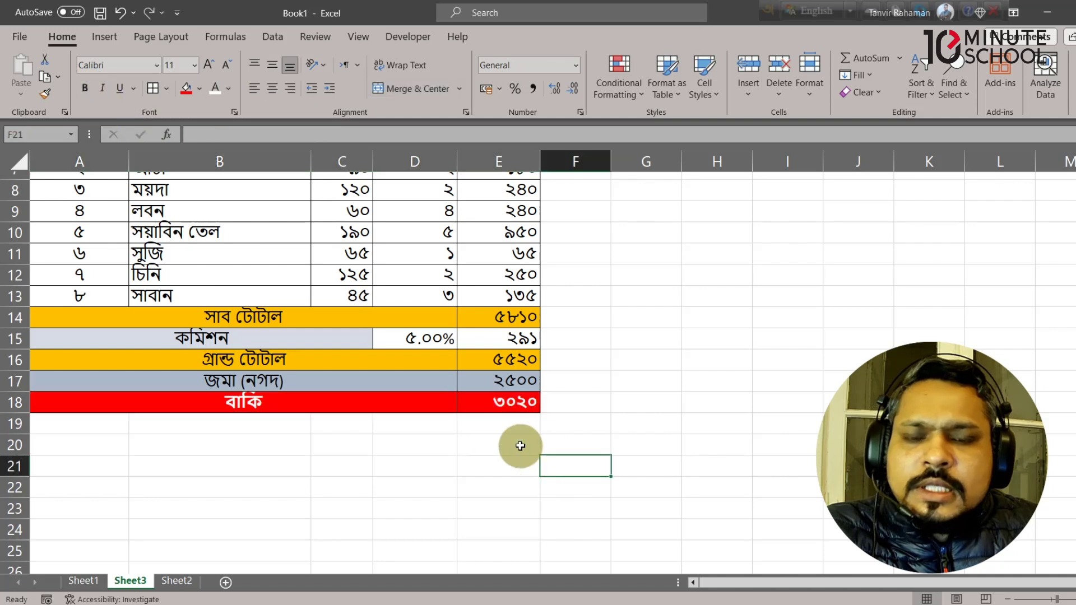
Step: Right-align the summary labels in rows 14–18
{"action": "scroll", "coordinate": [520, 446], "scroll_direction": "up", "scroll_amount": 2}
{"action": "scroll", "coordinate": [533, 445], "scroll_direction": "down", "scroll_amount": 3}
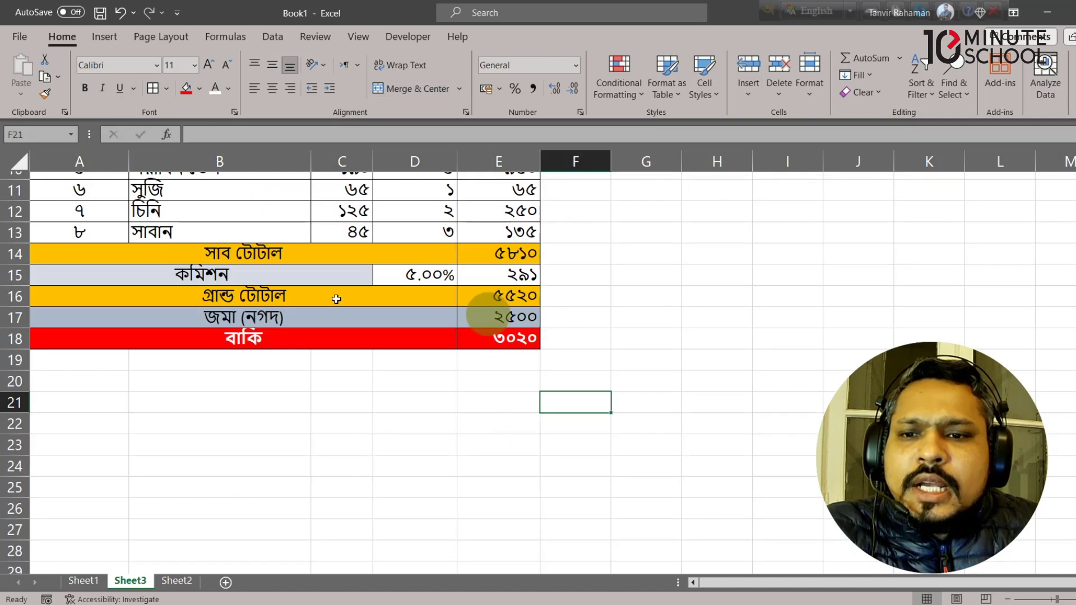
{"action": "left_click", "coordinate": [328, 254]}
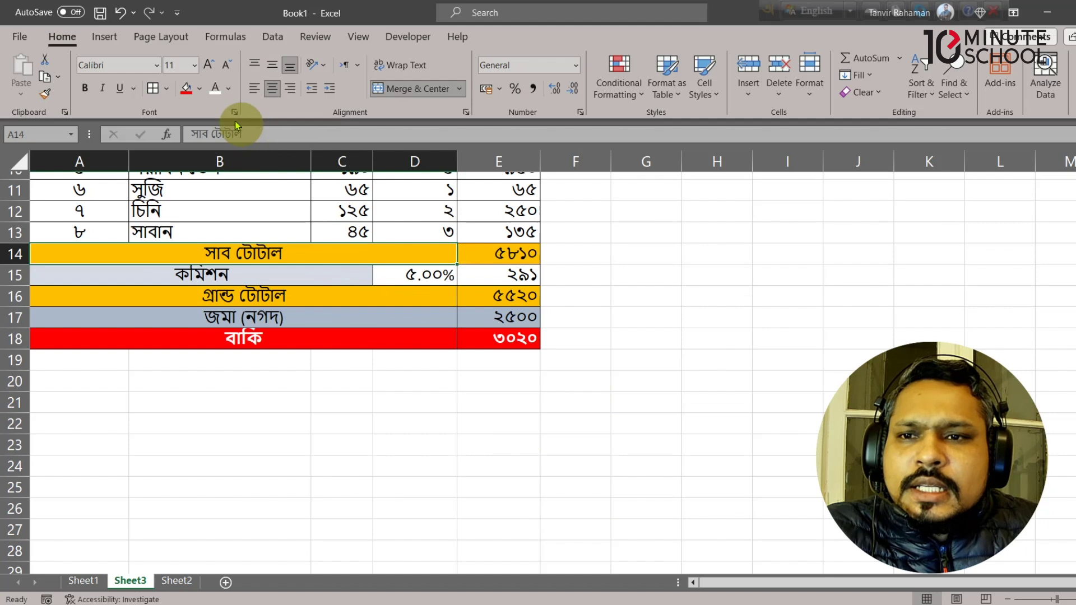
{"action": "left_click", "coordinate": [312, 275]}
{"action": "left_click", "coordinate": [291, 89]}
{"action": "left_click_drag", "start_coordinate": [412, 258], "coordinate": [412, 332]}
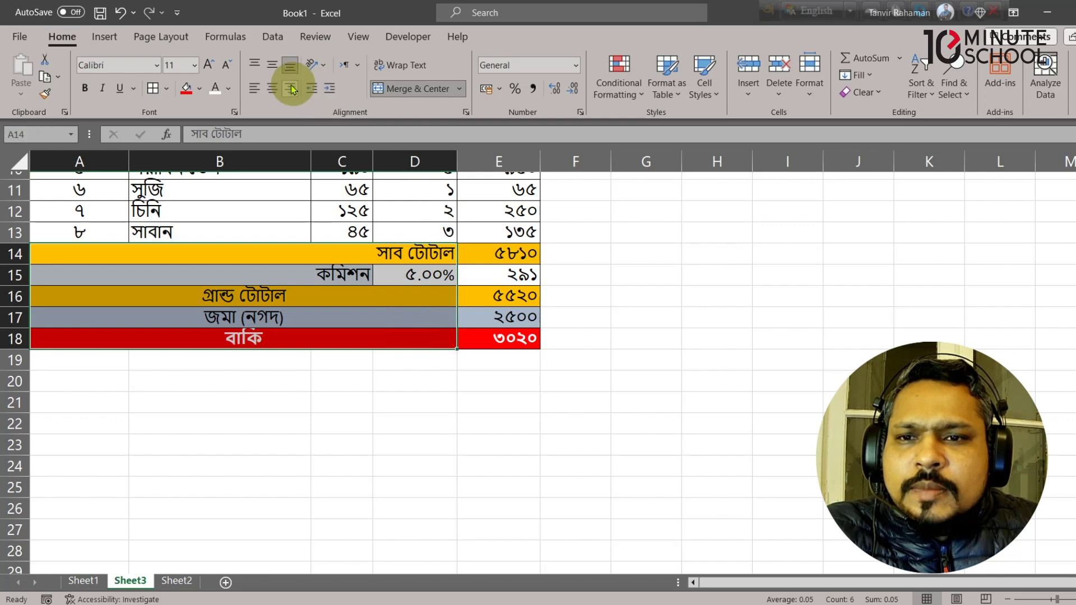
{"action": "left_click", "coordinate": [292, 89]}
{"action": "left_click", "coordinate": [290, 89]}
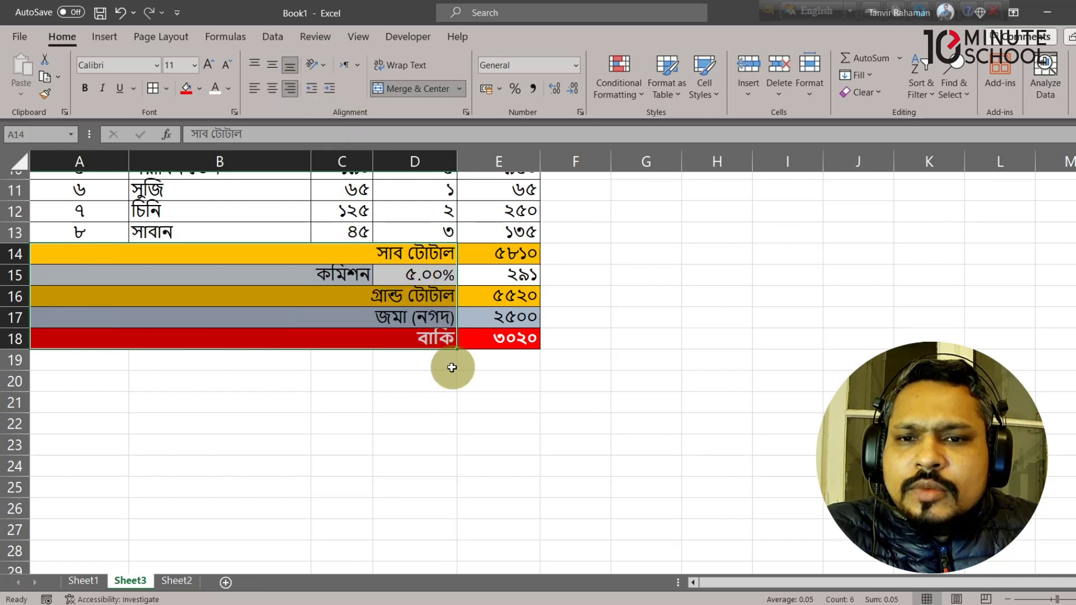
{"action": "left_click", "coordinate": [505, 381]}
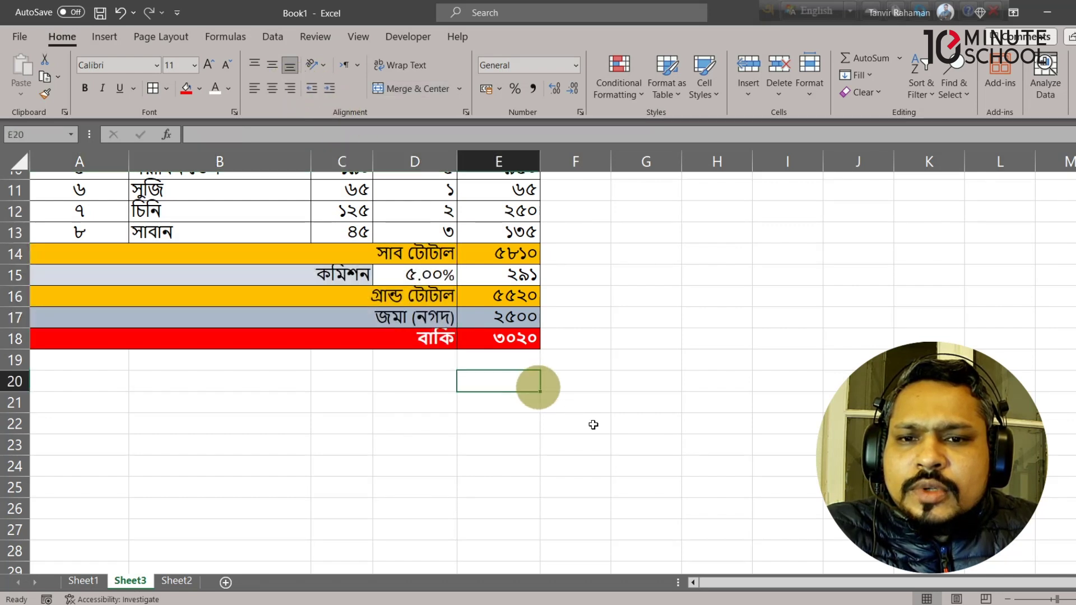
{"action": "left_click", "coordinate": [421, 273]}
{"action": "left_click", "coordinate": [498, 275]}
Step: Zoom out to see the whole bill and delete the empty row 3 under the address
{"action": "left_click", "coordinate": [499, 296]}
{"action": "left_click", "coordinate": [543, 400]}
{"action": "scroll", "coordinate": [547, 346], "scroll_direction": "up", "scroll_amount": 2}
{"action": "scroll", "coordinate": [545, 336], "scroll_direction": "up", "scroll_amount": 2}
{"action": "scroll", "coordinate": [545, 337], "scroll_direction": "down", "scroll_amount": 2}
{"action": "scroll", "coordinate": [543, 334], "scroll_direction": "up", "scroll_amount": 1}
{"action": "scroll", "coordinate": [545, 332], "scroll_direction": "up", "scroll_amount": 1}
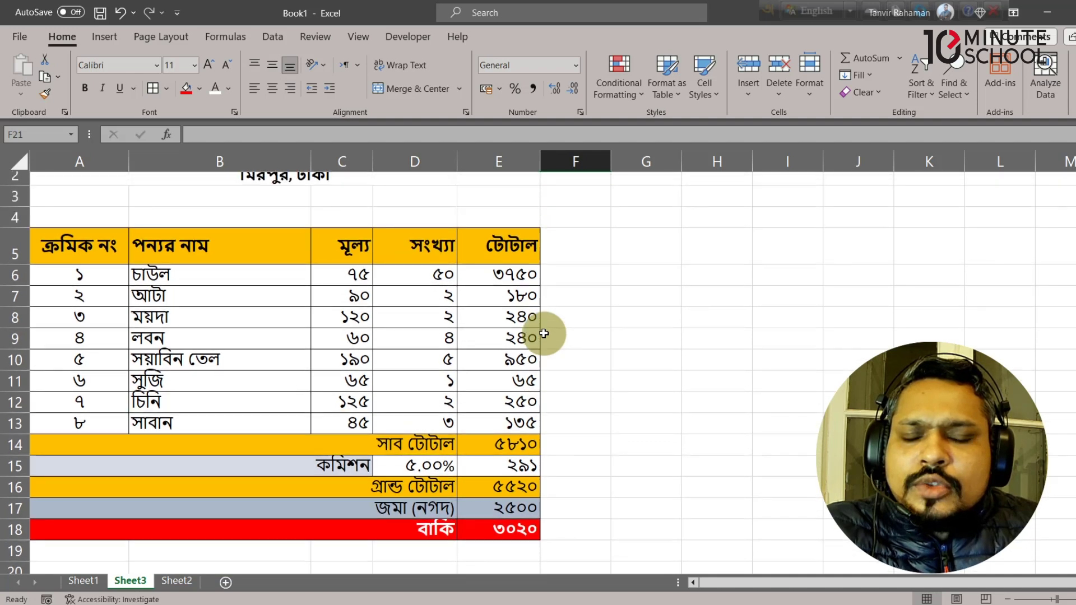
{"action": "left_click", "coordinate": [1007, 599]}
{"action": "left_click", "coordinate": [1007, 599]}
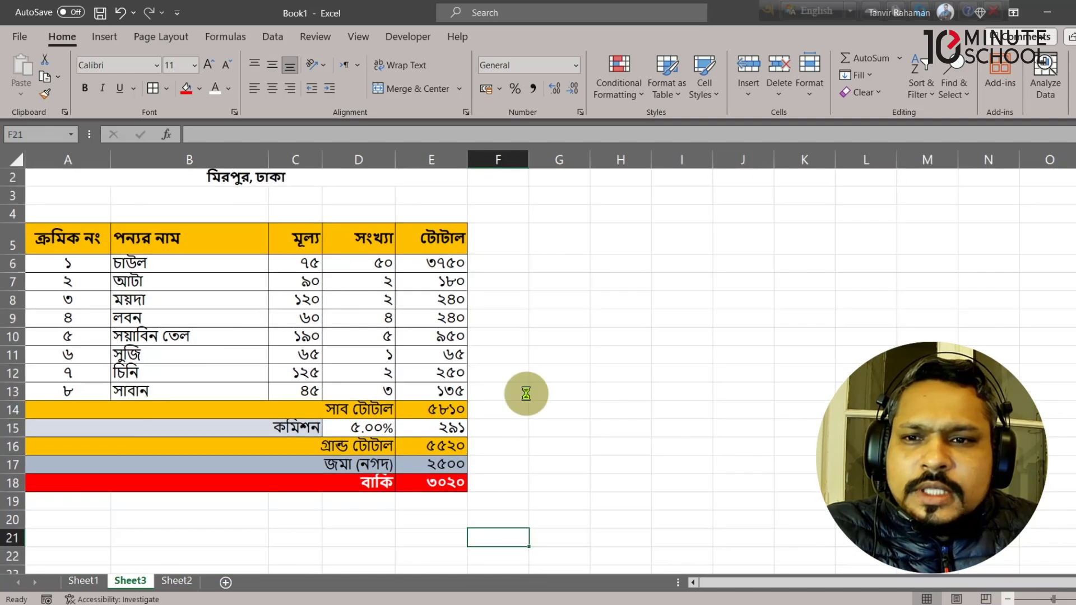
{"action": "scroll", "coordinate": [583, 404], "scroll_direction": "up", "scroll_amount": 1}
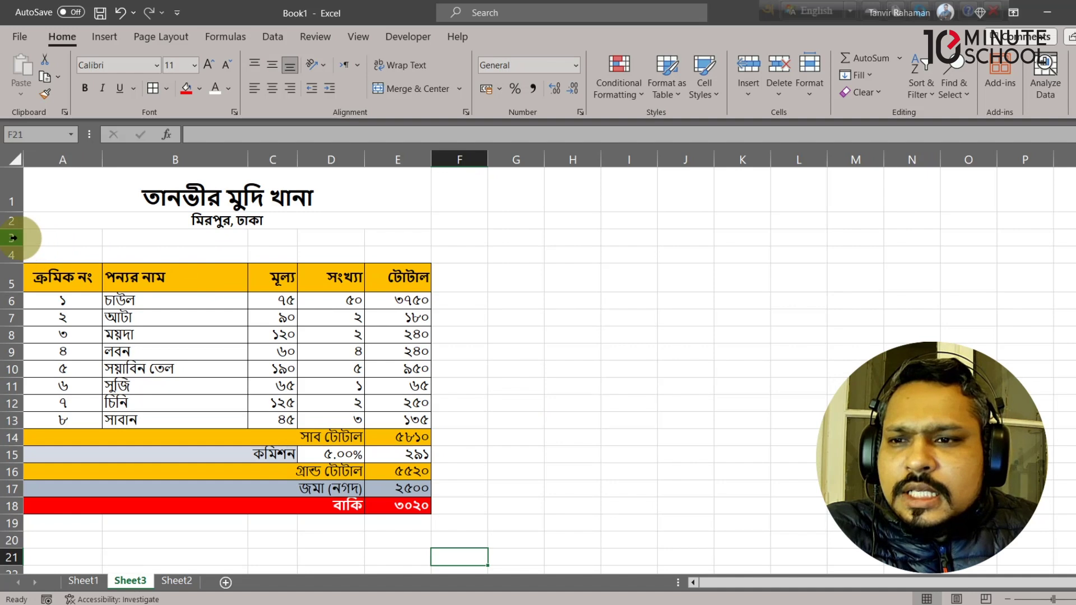
{"action": "left_click", "coordinate": [11, 238]}
{"action": "right_click", "coordinate": [11, 238]}
{"action": "left_click", "coordinate": [85, 406]}
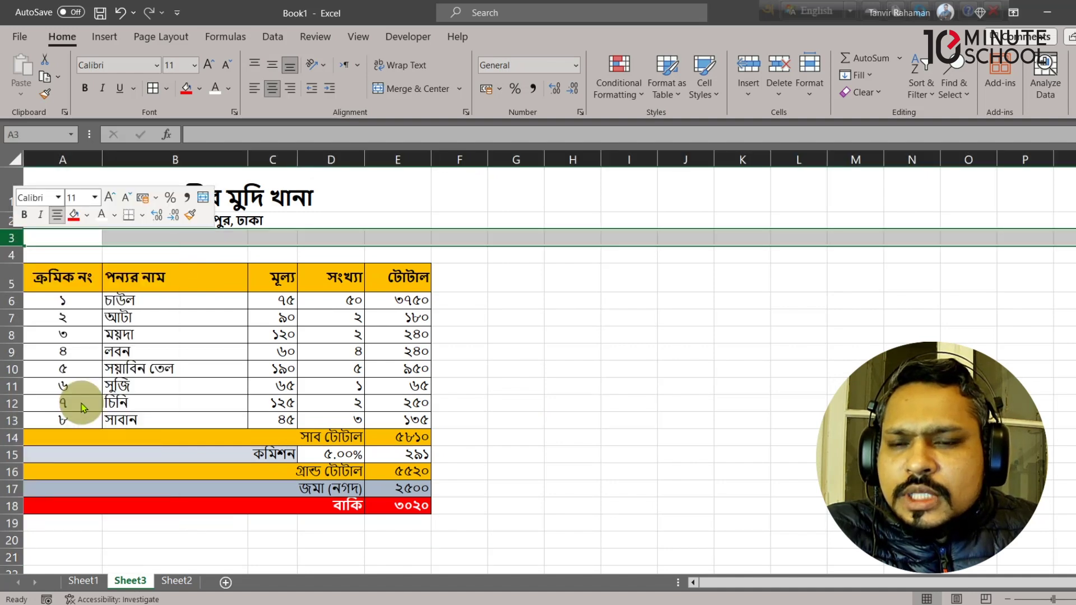
{"action": "left_click", "coordinate": [602, 338]}
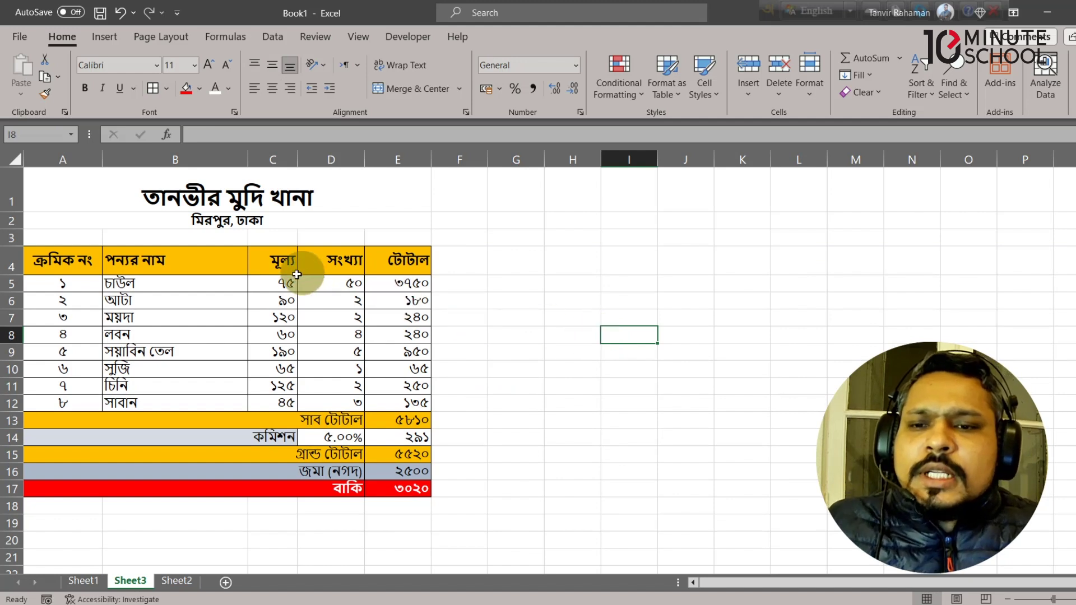
Step: Change the rice quantity in D5 to 25 and the flour quantity in D6 to 5
{"action": "left_click_drag", "start_coordinate": [291, 276], "coordinate": [330, 388]}
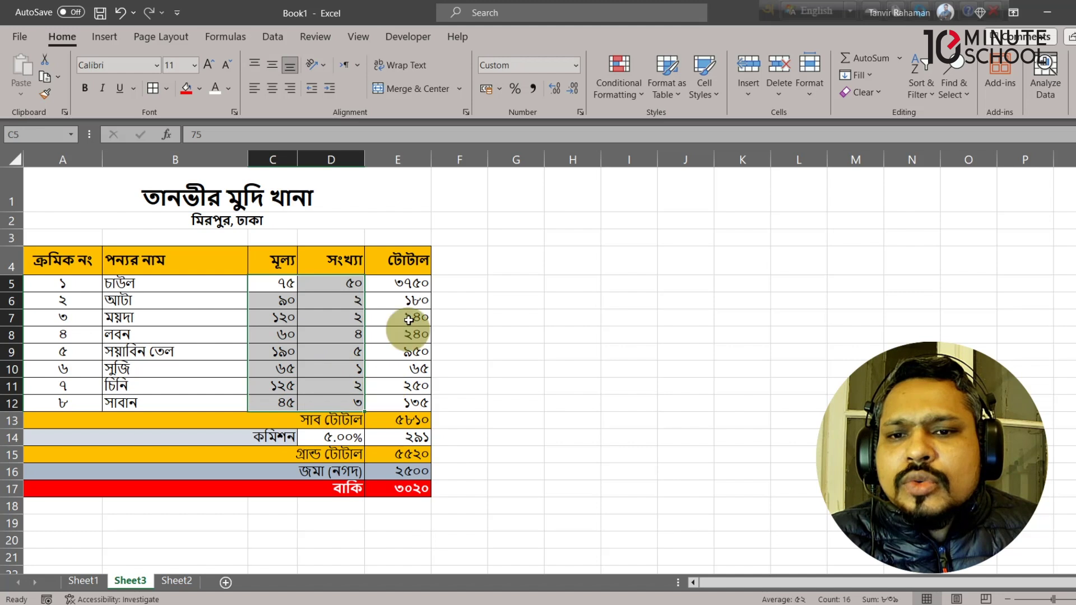
{"action": "left_click_drag", "start_coordinate": [412, 283], "coordinate": [415, 380]}
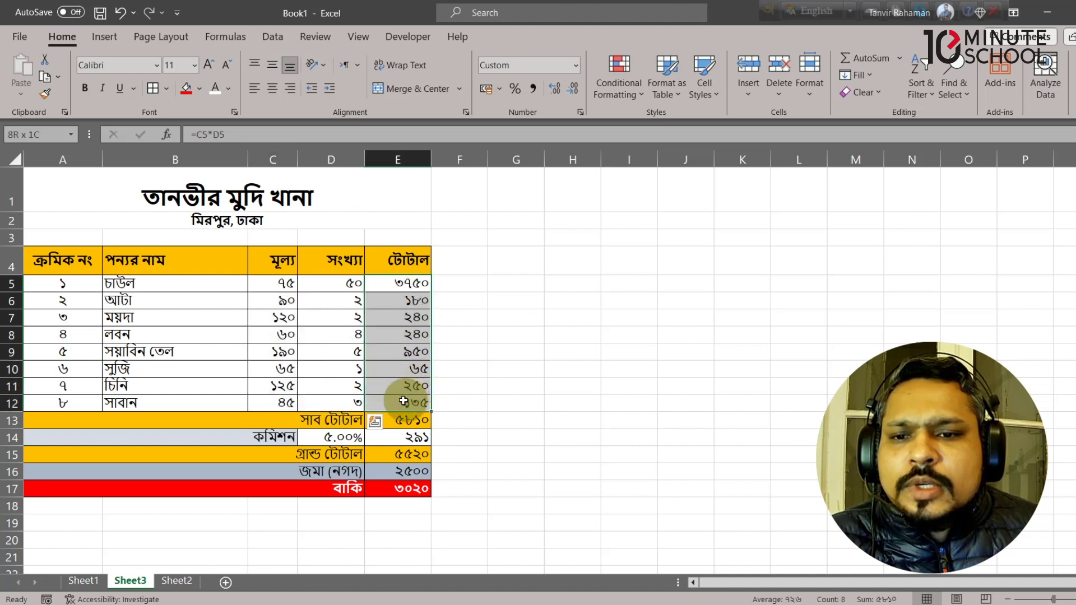
{"action": "left_click", "coordinate": [582, 350]}
{"action": "left_click", "coordinate": [331, 283]}
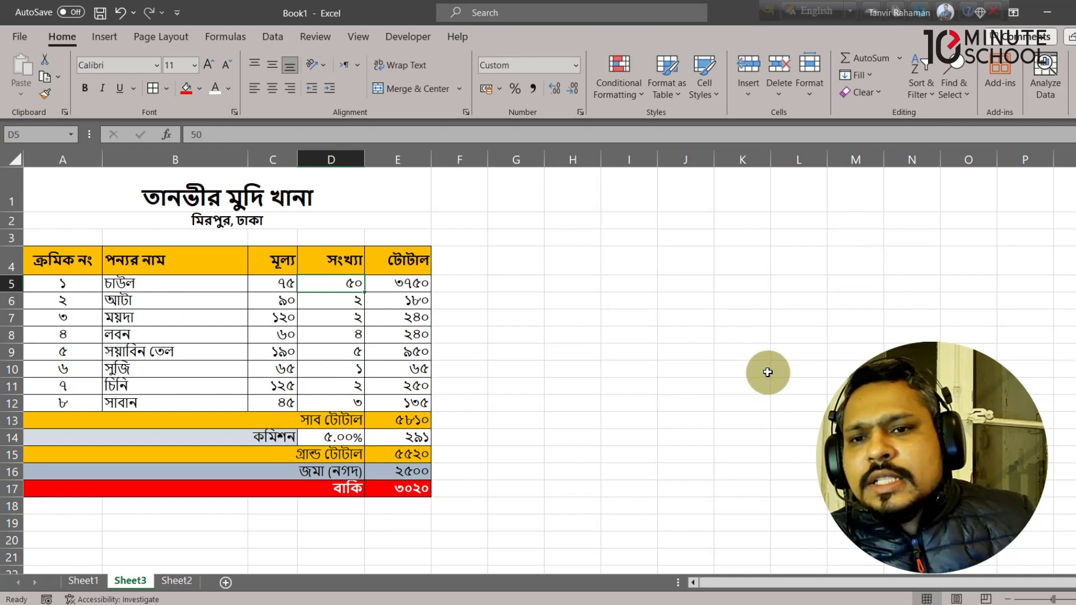
{"action": "type", "text": "25"}
{"action": "key", "text": "Return"}
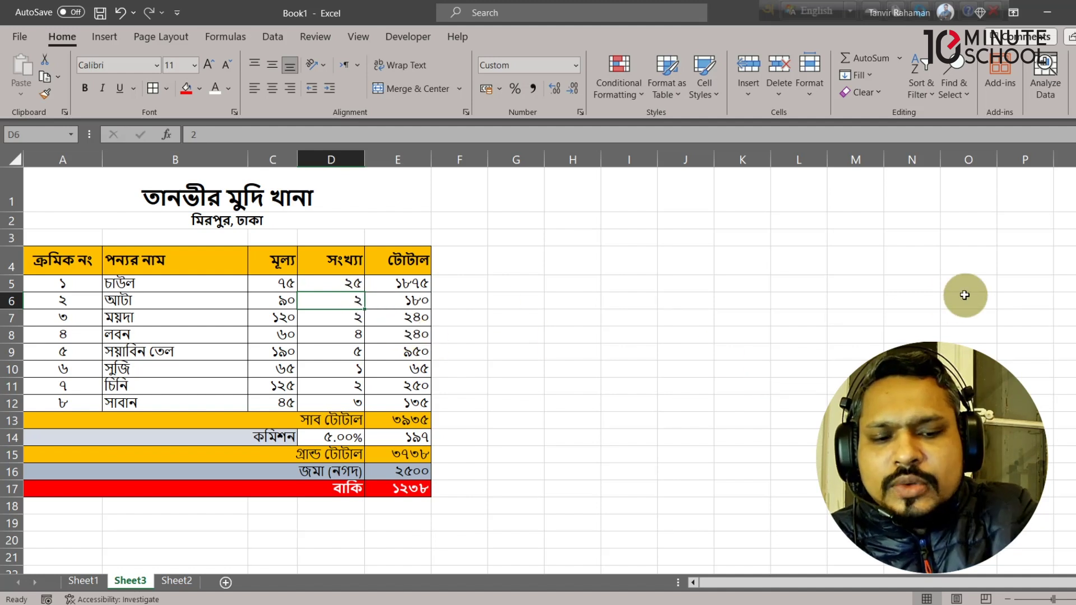
{"action": "type", "text": "5"}
{"action": "left_click", "coordinate": [519, 379]}
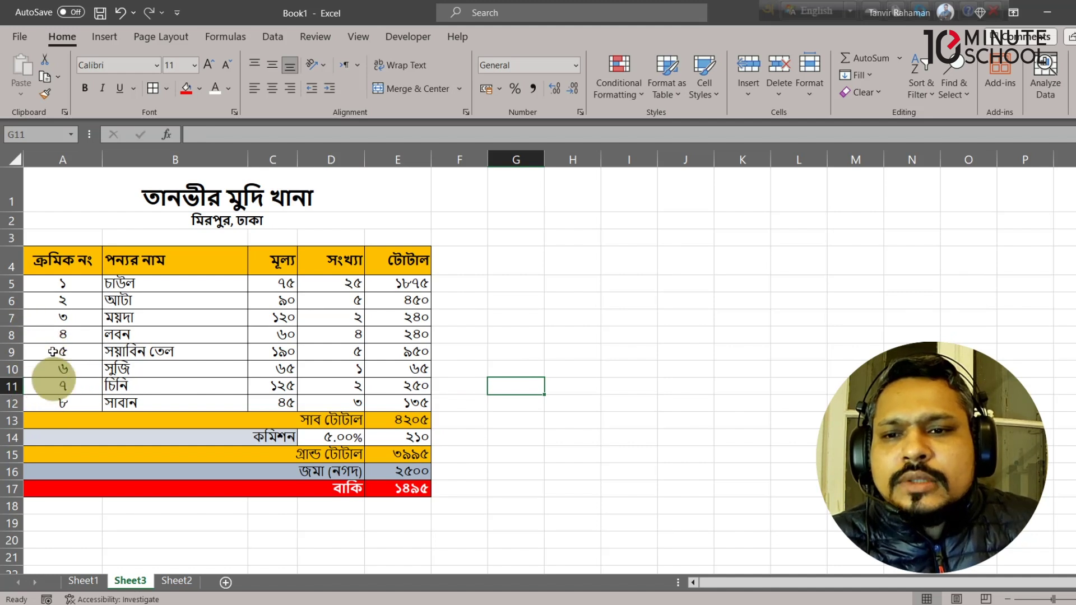
{"action": "left_click", "coordinate": [12, 405]}
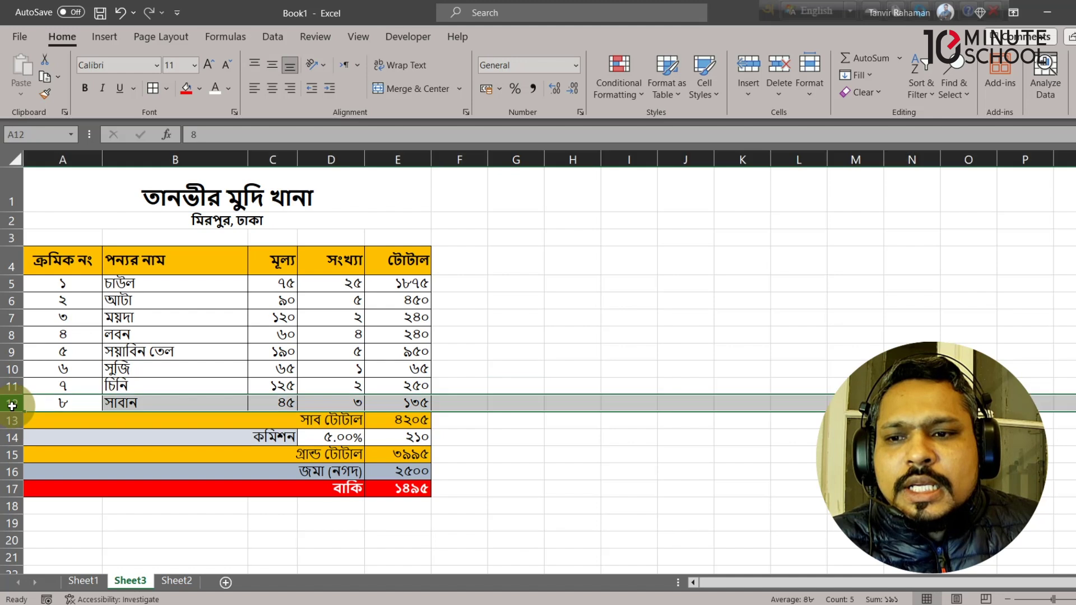
Step: Insert four blank rows above the Sub Total row, undoing a misplaced insertion at row 12
{"action": "right_click", "coordinate": [12, 403]}
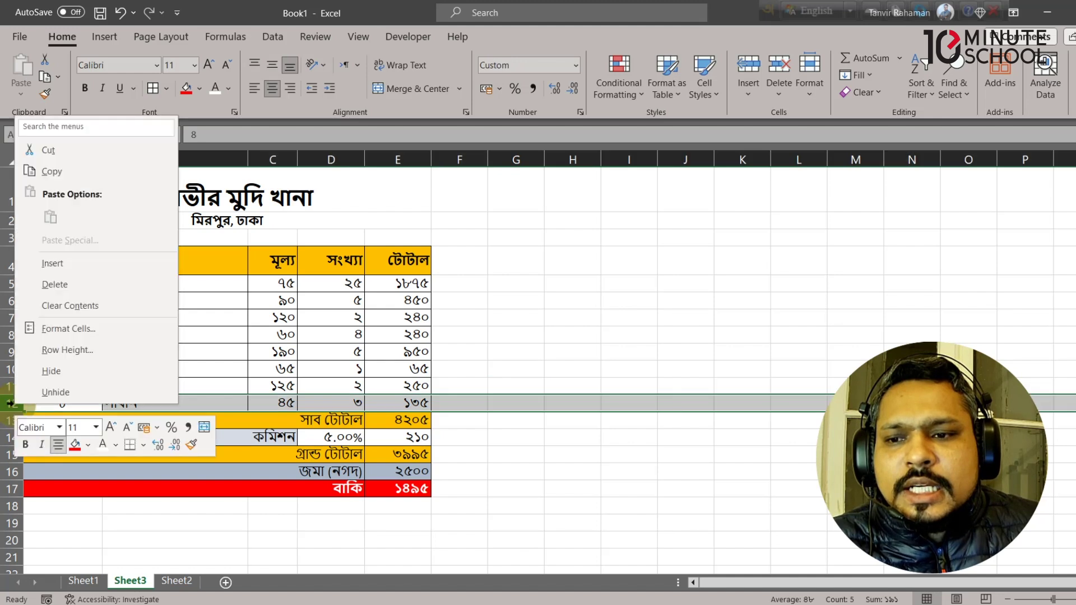
{"action": "left_click", "coordinate": [57, 263]}
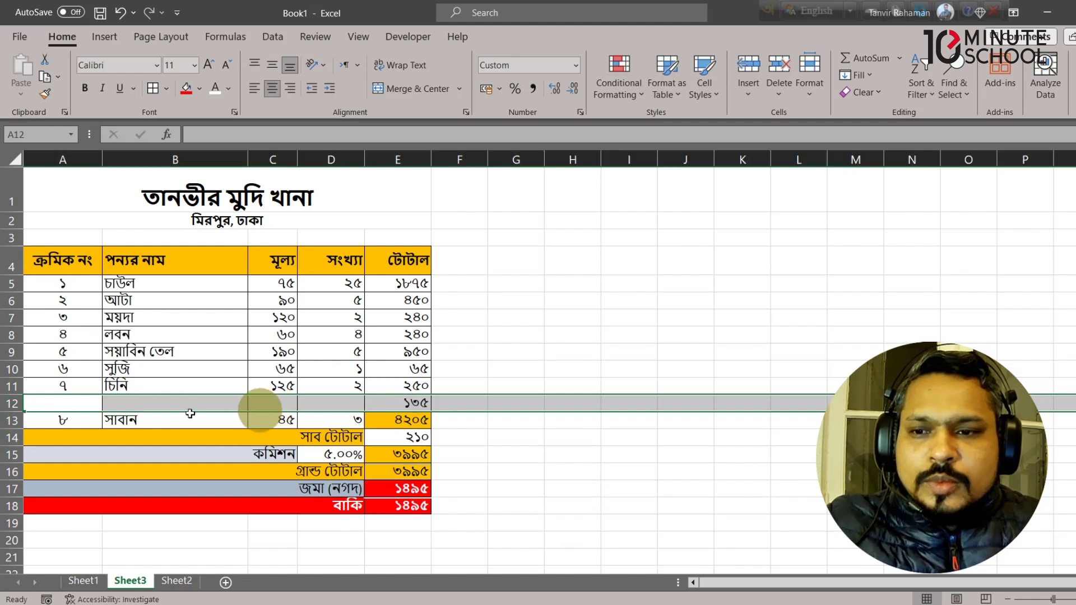
{"action": "key", "text": "ctrl+z"}
{"action": "left_click", "coordinate": [14, 422]}
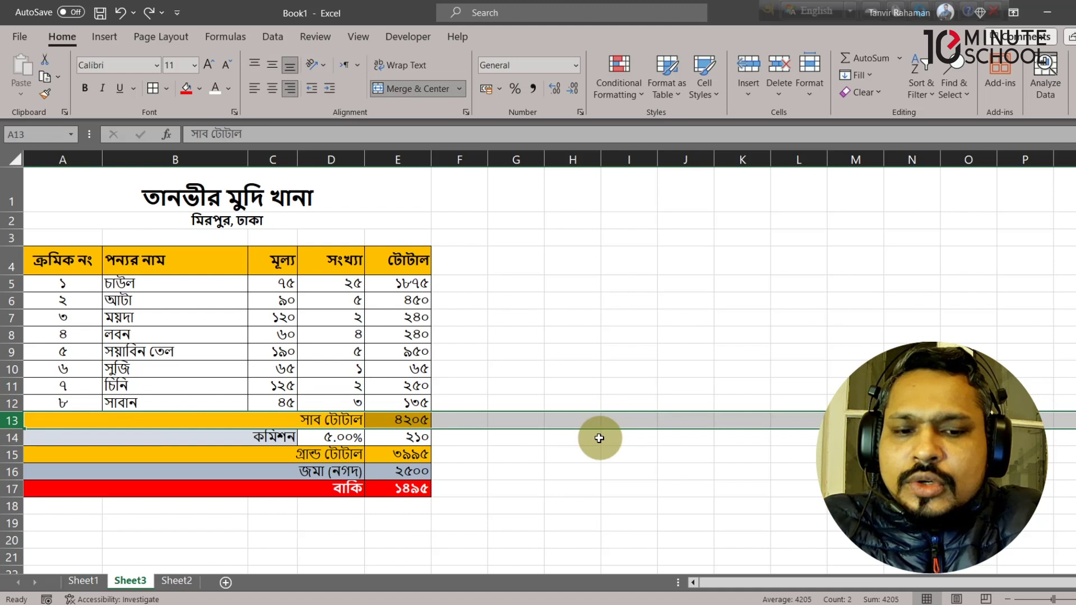
{"action": "key", "text": "ctrl+shift+plus"}
{"action": "key", "text": "ctrl+shift+plus"}
{"action": "key", "text": "ctrl+shift+plus"}
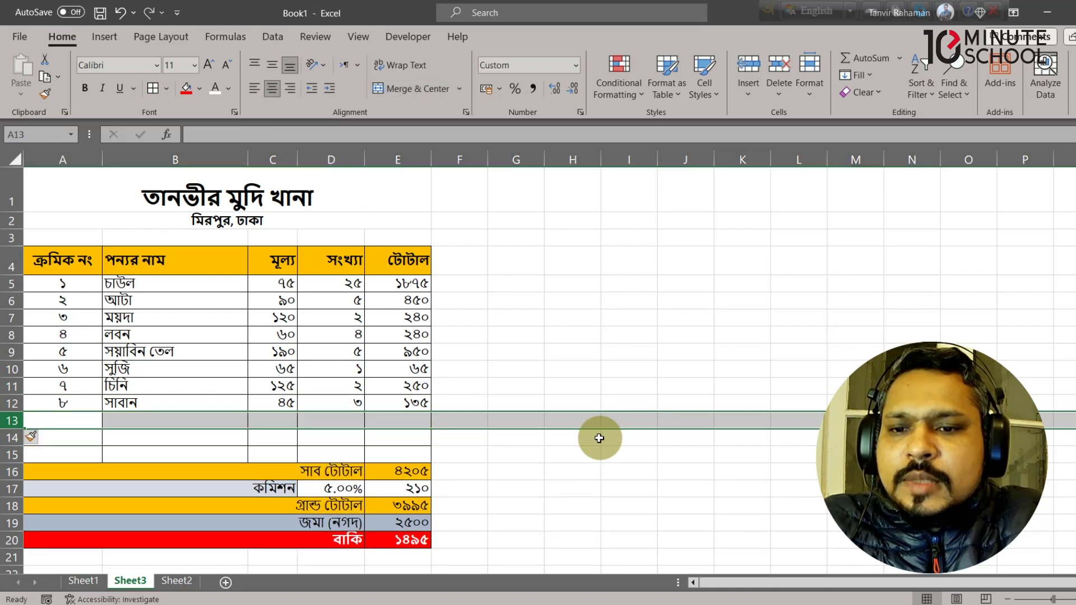
{"action": "key", "text": "ctrl+shift+plus"}
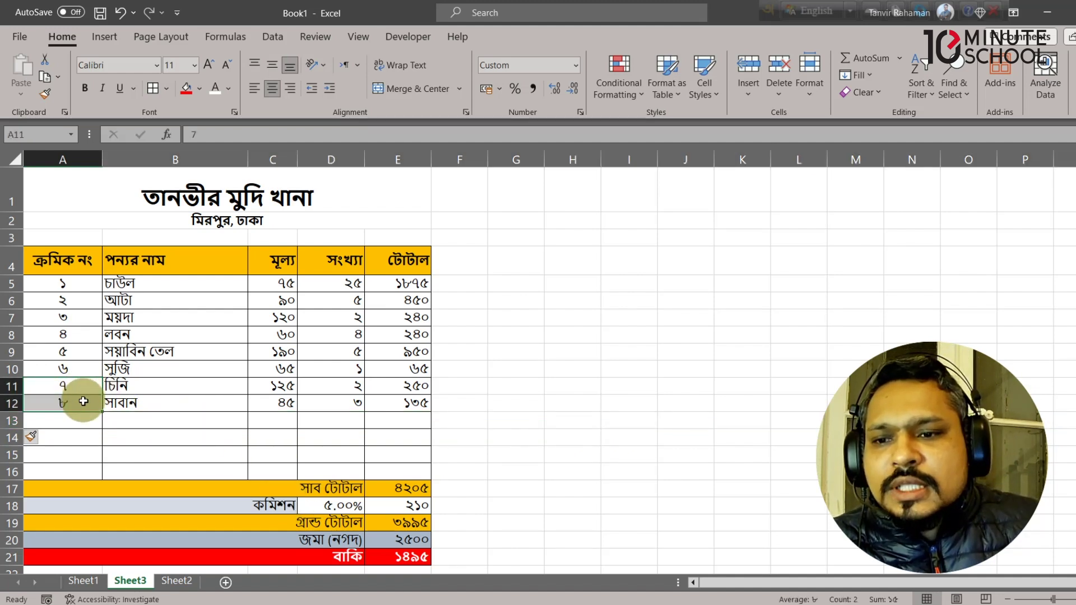
Step: AutoFill serial numbers ৯–১২ and item names into the new rows
{"action": "left_click_drag", "start_coordinate": [102, 413], "coordinate": [98, 476]}
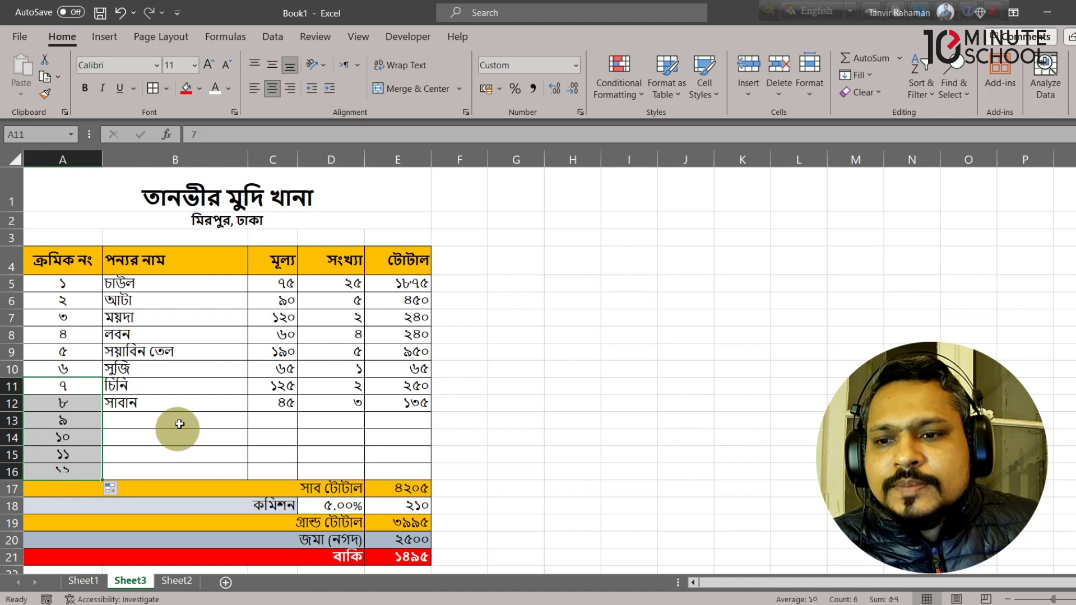
{"action": "left_click", "coordinate": [247, 416]}
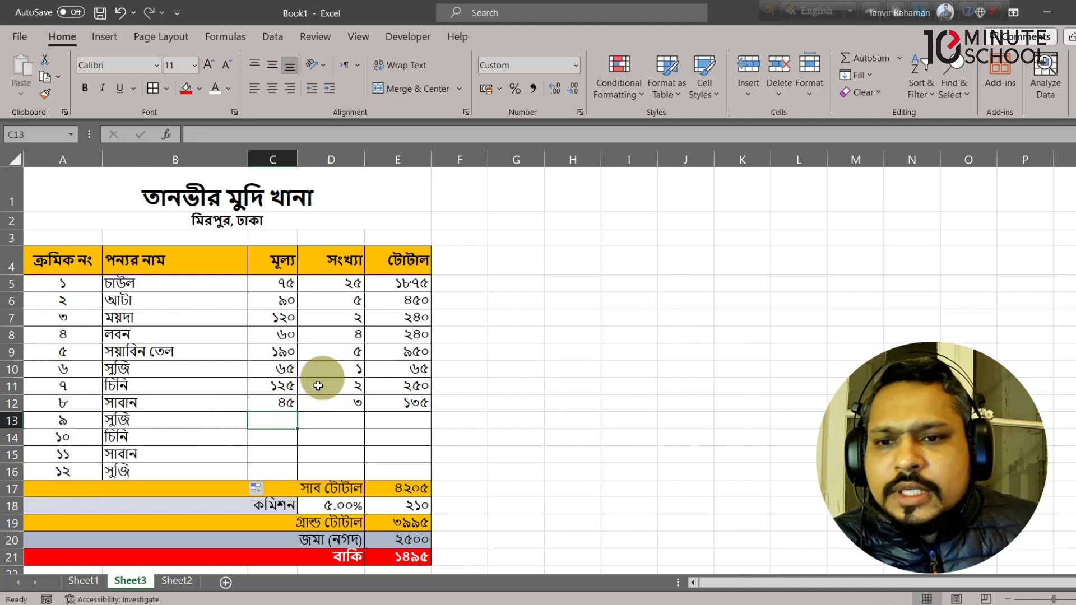
{"action": "left_click", "coordinate": [325, 454]}
Step: Enter price 65 and quantity 5 for item ৯ in C13 and D13
{"action": "scroll", "coordinate": [401, 452], "scroll_direction": "down", "scroll_amount": 1}
{"action": "left_click", "coordinate": [279, 369]}
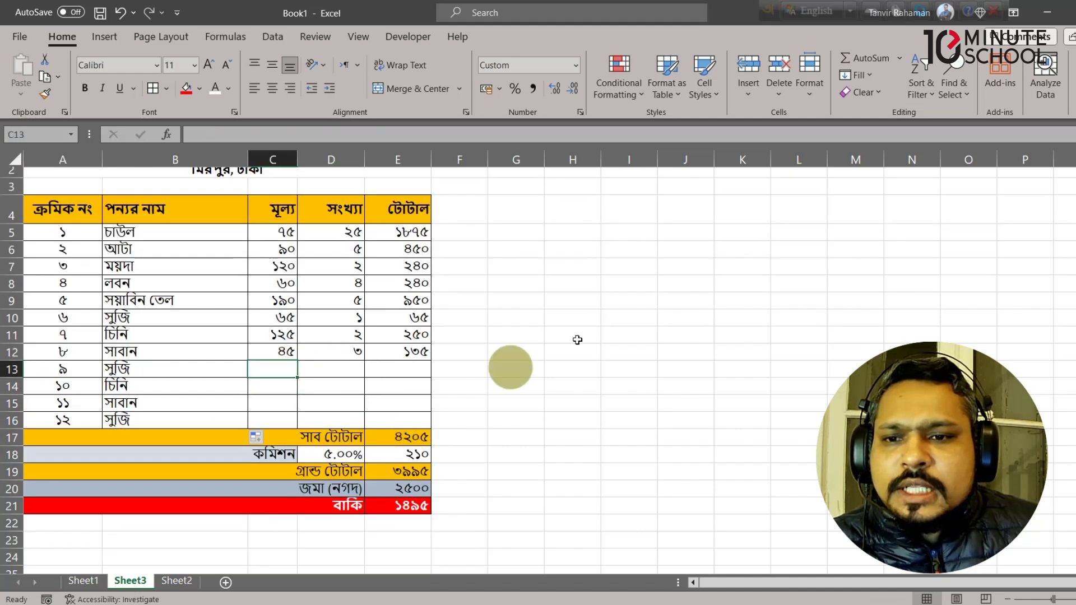
{"action": "type", "text": "65"}
{"action": "key", "text": "Tab"}
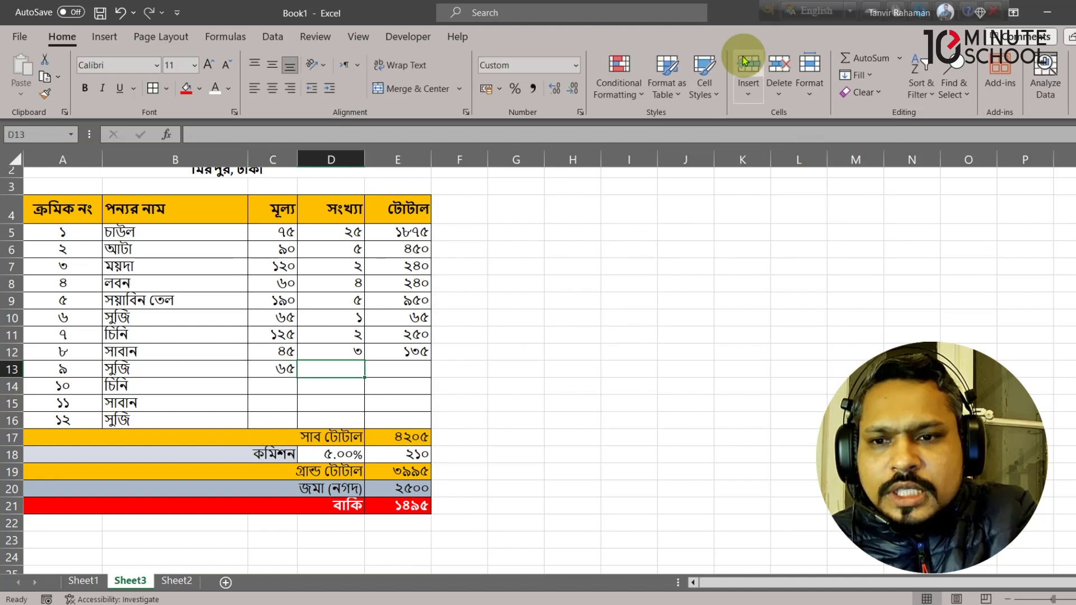
{"action": "type", "text": "5"}
{"action": "key", "text": "Tab"}
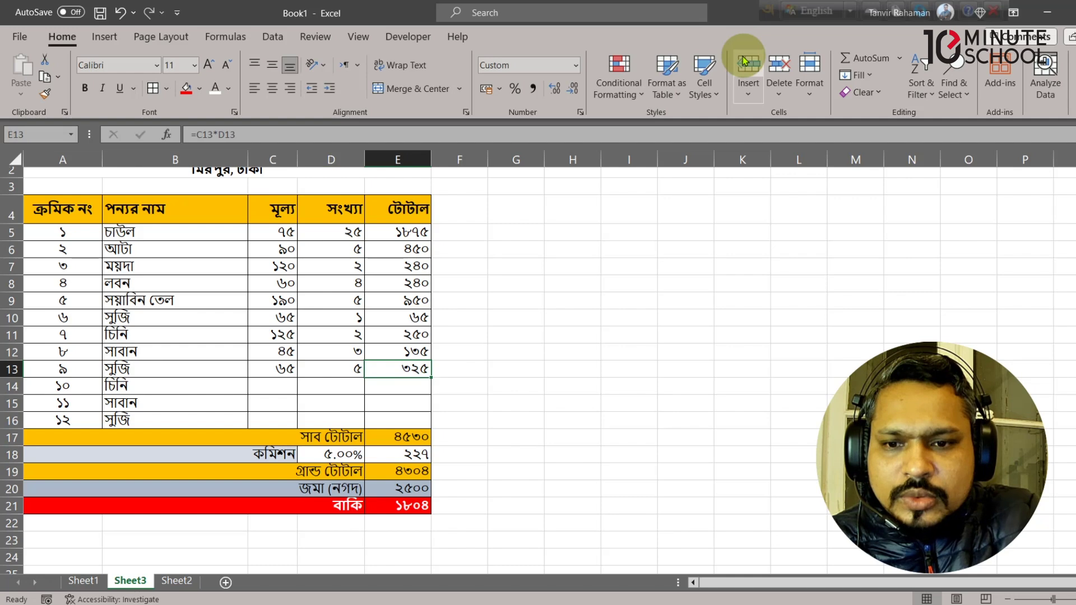
{"action": "scroll", "coordinate": [383, 413], "scroll_direction": "up", "scroll_amount": 1}
{"action": "scroll", "coordinate": [382, 418], "scroll_direction": "down", "scroll_amount": 2}
{"action": "scroll", "coordinate": [221, 329], "scroll_direction": "up", "scroll_amount": 2}
{"action": "scroll", "coordinate": [324, 414], "scroll_direction": "down", "scroll_amount": 2}
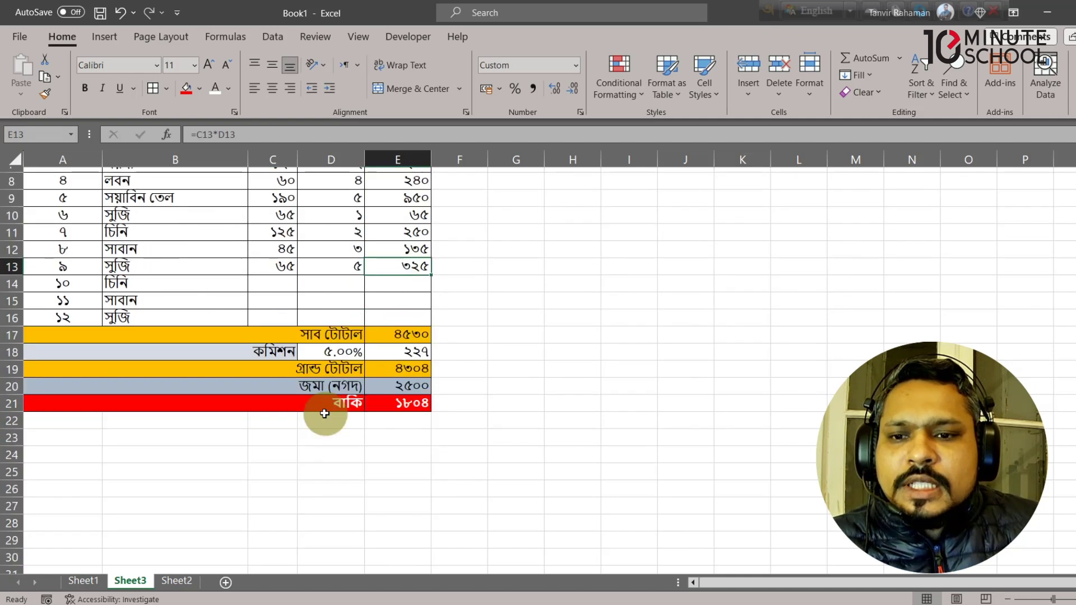
{"action": "scroll", "coordinate": [325, 414], "scroll_direction": "down", "scroll_amount": 1}
{"action": "left_click", "coordinate": [66, 425]}
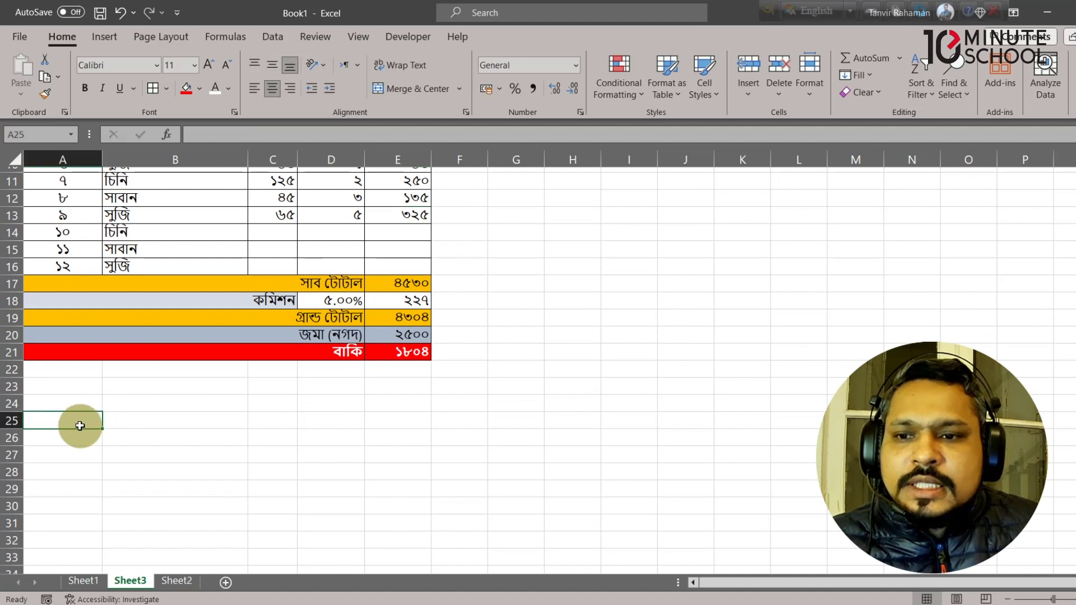
Step: Type the caption সাক্ষর (ব্যবস্থাপক) across A25:B25
{"action": "left_click_drag", "start_coordinate": [84, 420], "coordinate": [111, 420]}
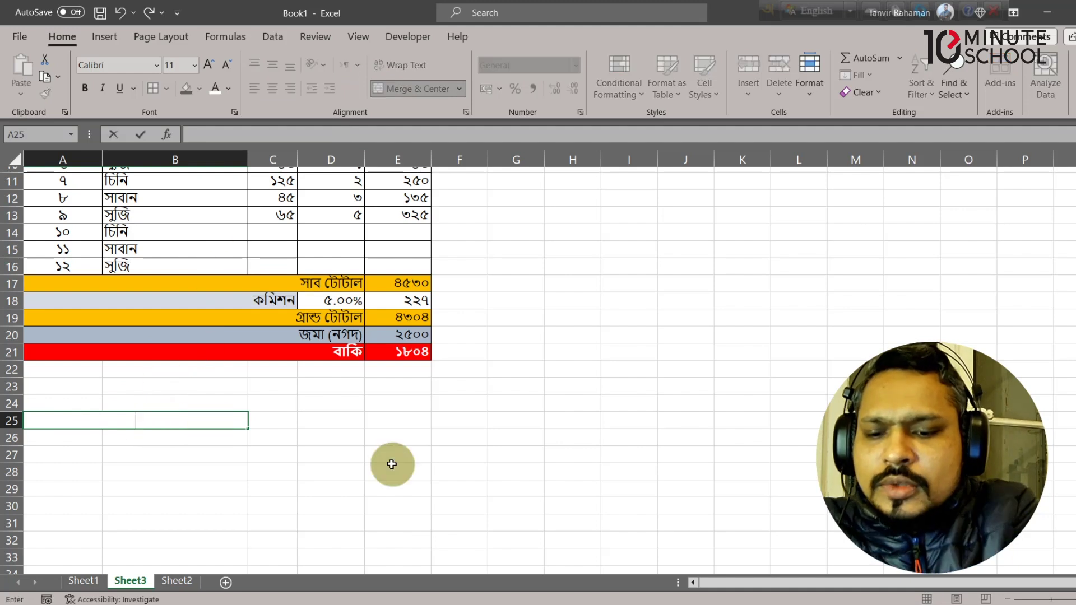
{"action": "type", "text": "সাক্ষর (ব্যবস্থাপক"}
{"action": "left_click", "coordinate": [207, 454]}
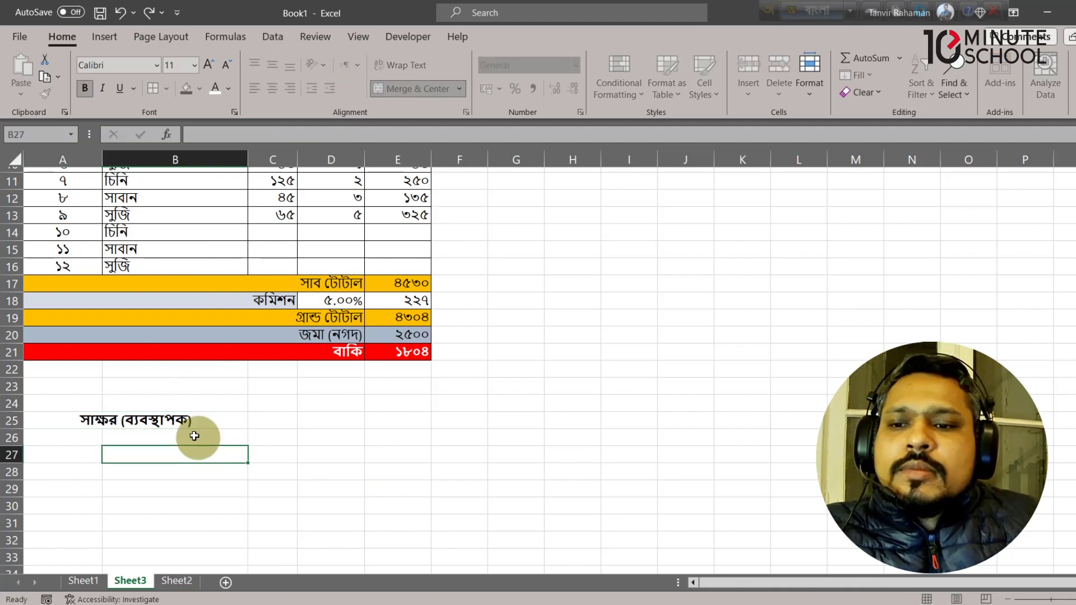
{"action": "left_click", "coordinate": [193, 423]}
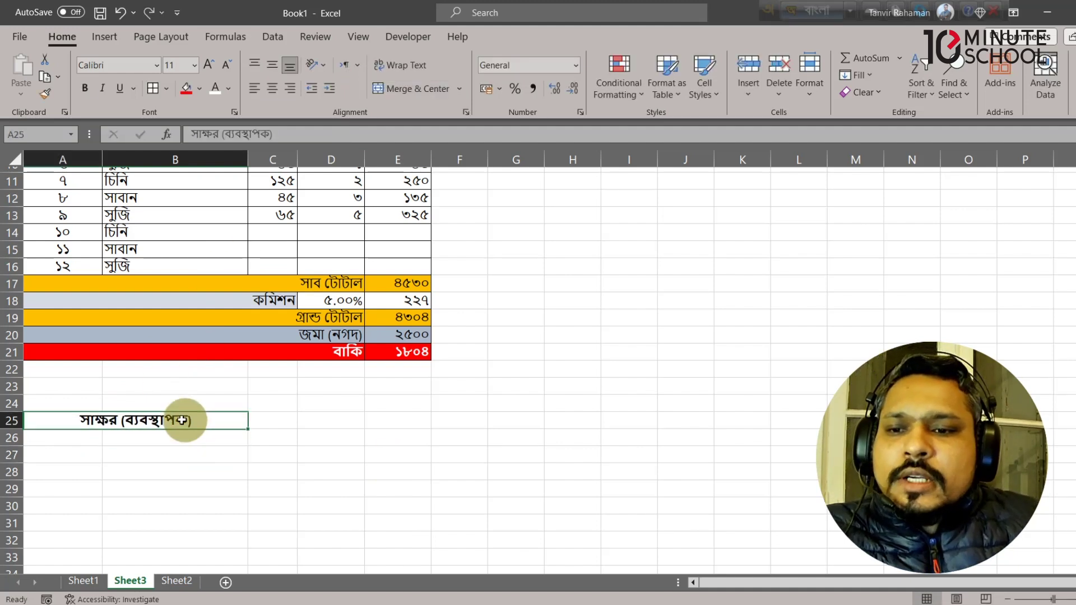
{"action": "left_click", "coordinate": [240, 473]}
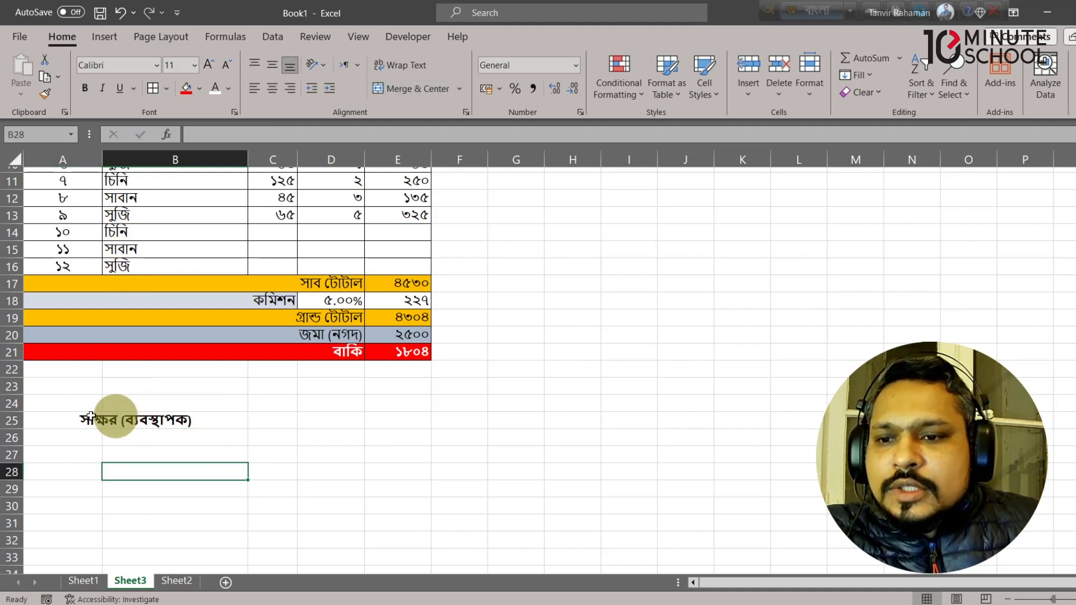
Step: Add a border line to the signature caption for signing
{"action": "left_click", "coordinate": [161, 422]}
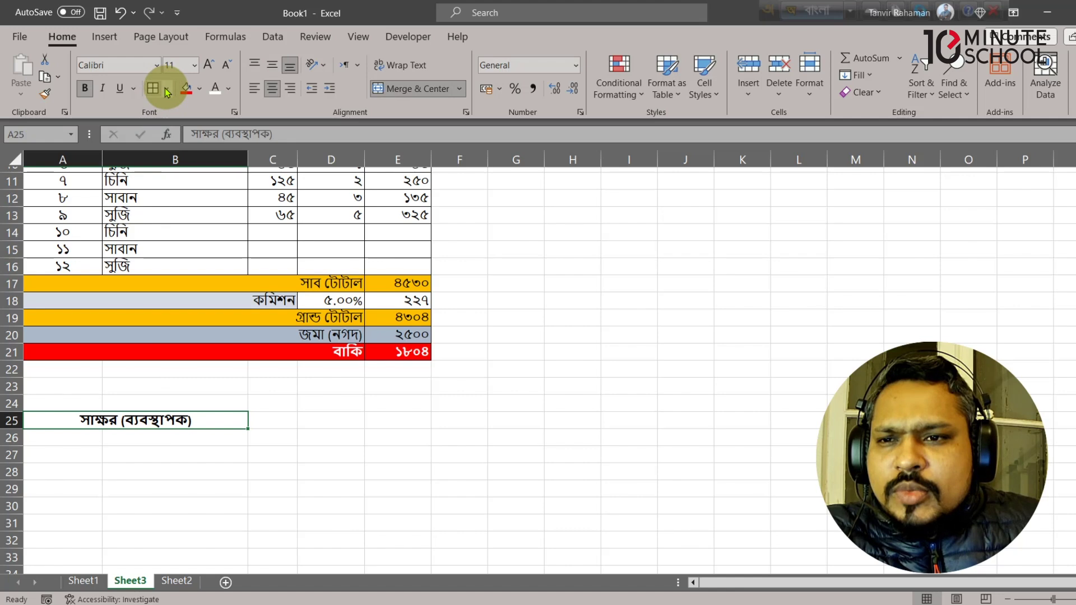
{"action": "left_click", "coordinate": [167, 92]}
{"action": "left_click", "coordinate": [190, 128]}
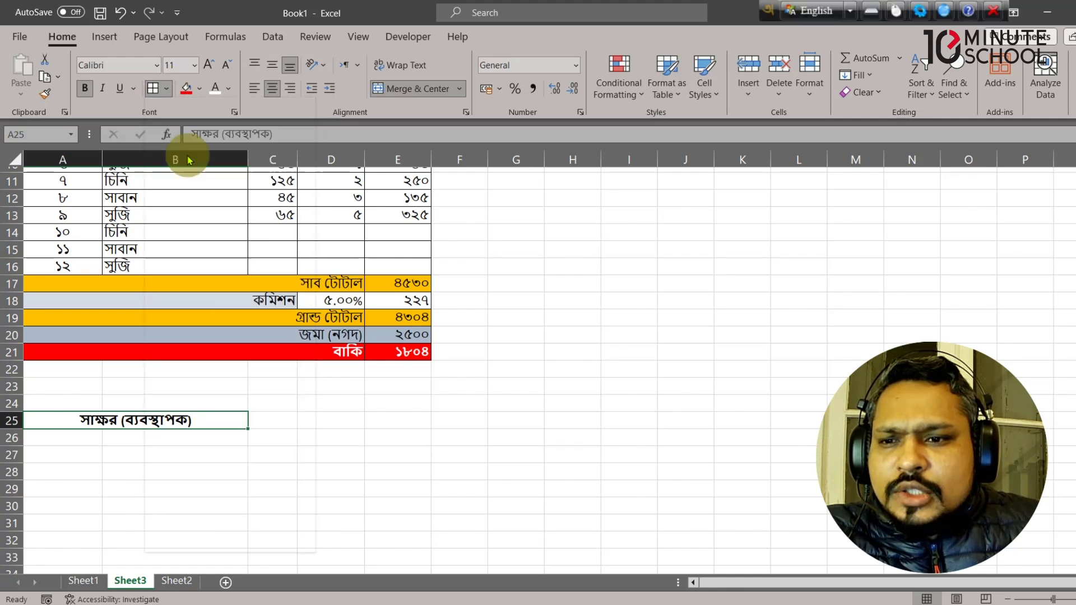
{"action": "left_click", "coordinate": [335, 438]}
{"action": "scroll", "coordinate": [336, 442], "scroll_direction": "up", "scroll_amount": 3}
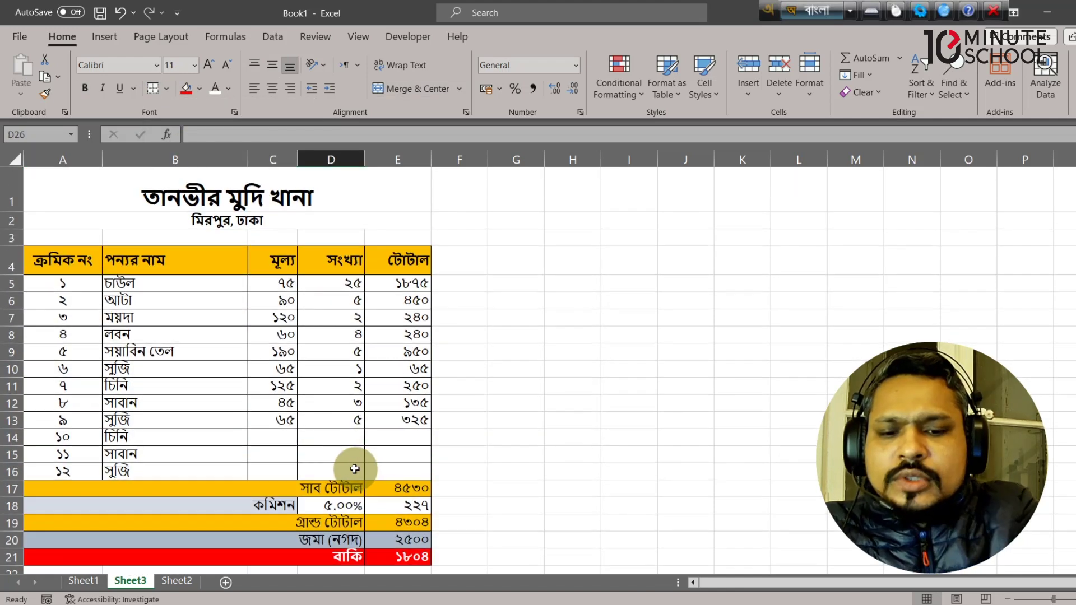
Step: Tick Center on page Horizontally in Page Setup's Margins settings, then return to the sheet
{"action": "key", "text": "ctrl+p"}
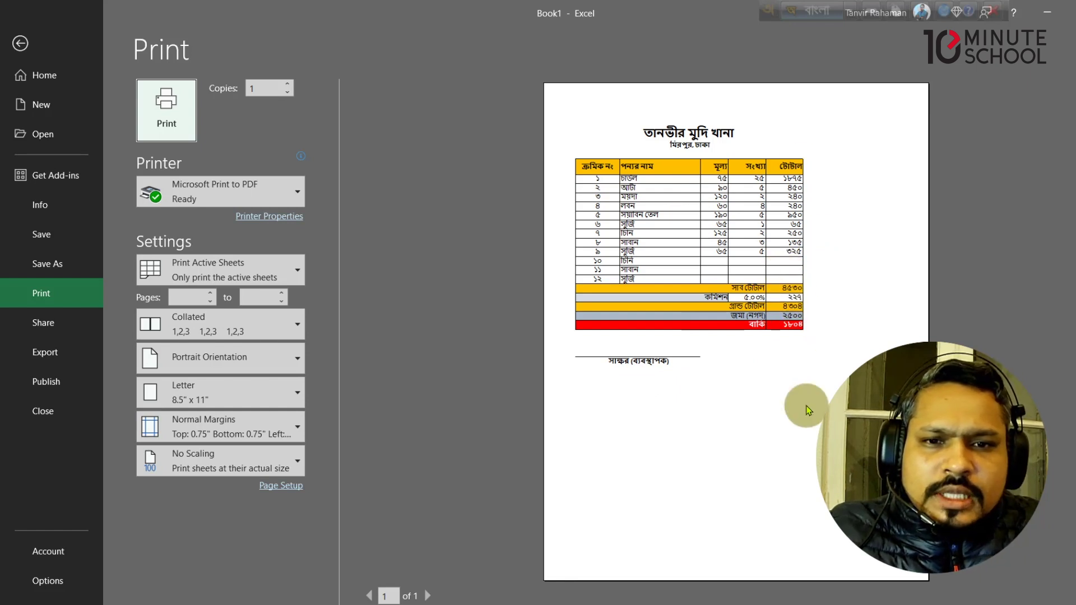
{"action": "left_click", "coordinate": [281, 486]}
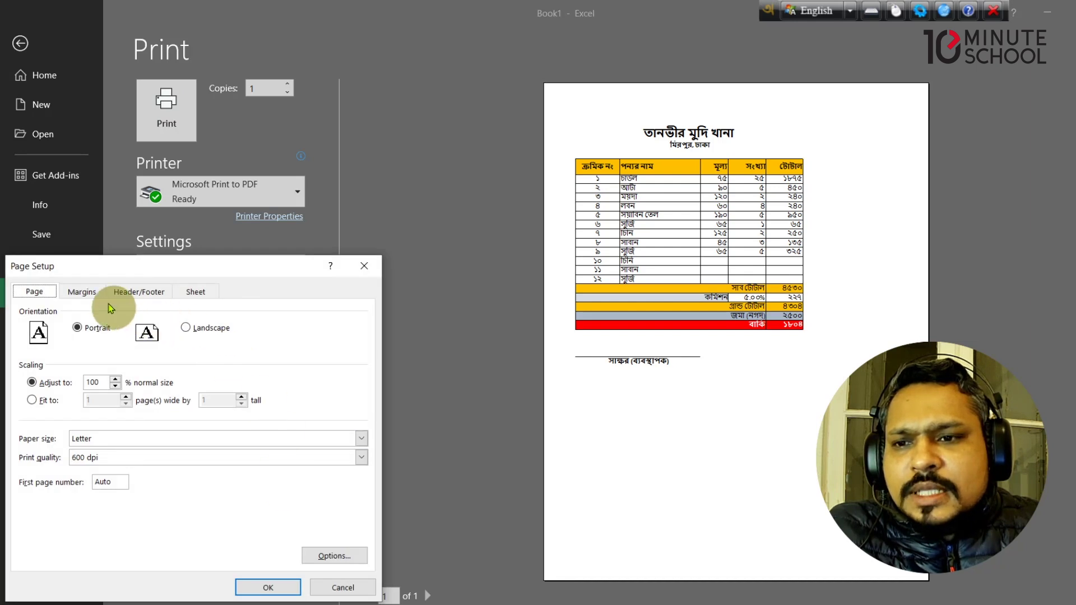
{"action": "left_click", "coordinate": [86, 295]}
{"action": "left_click_drag", "start_coordinate": [207, 266], "coordinate": [338, 143]}
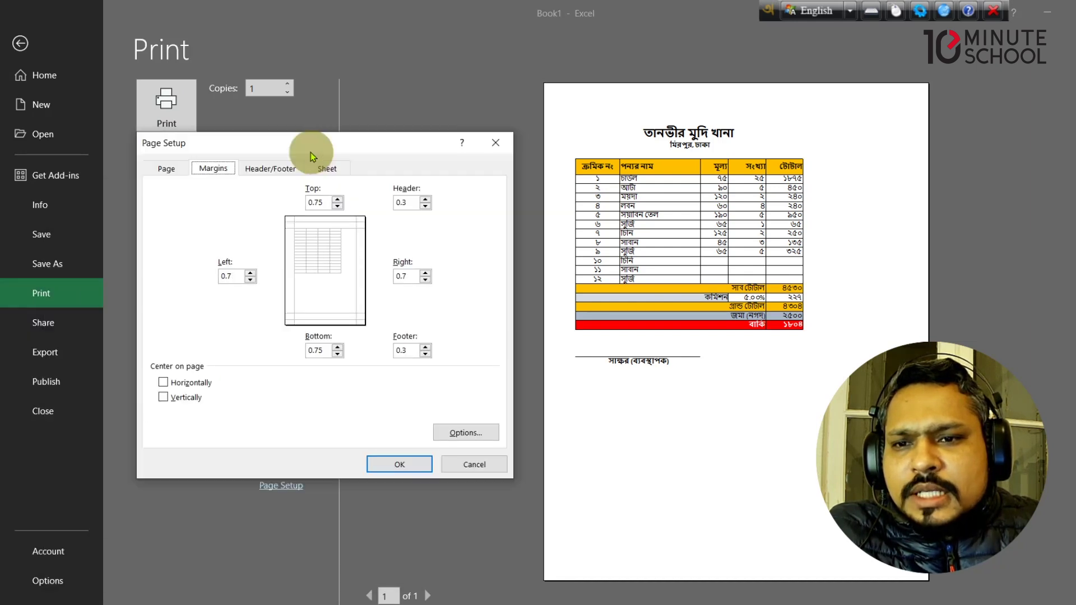
{"action": "left_click", "coordinate": [397, 463]}
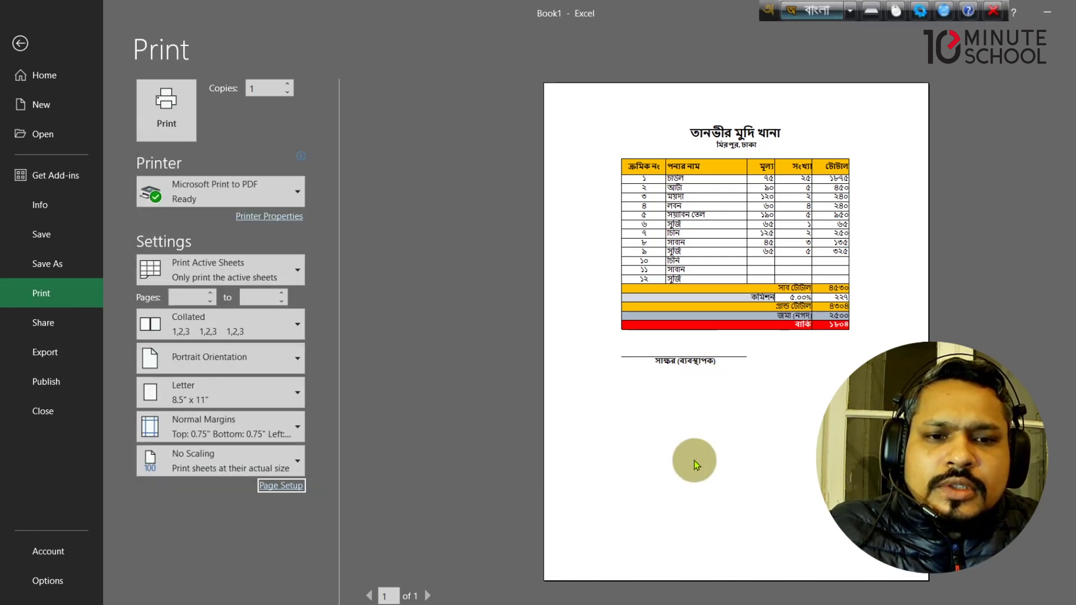
{"action": "left_click", "coordinate": [20, 43]}
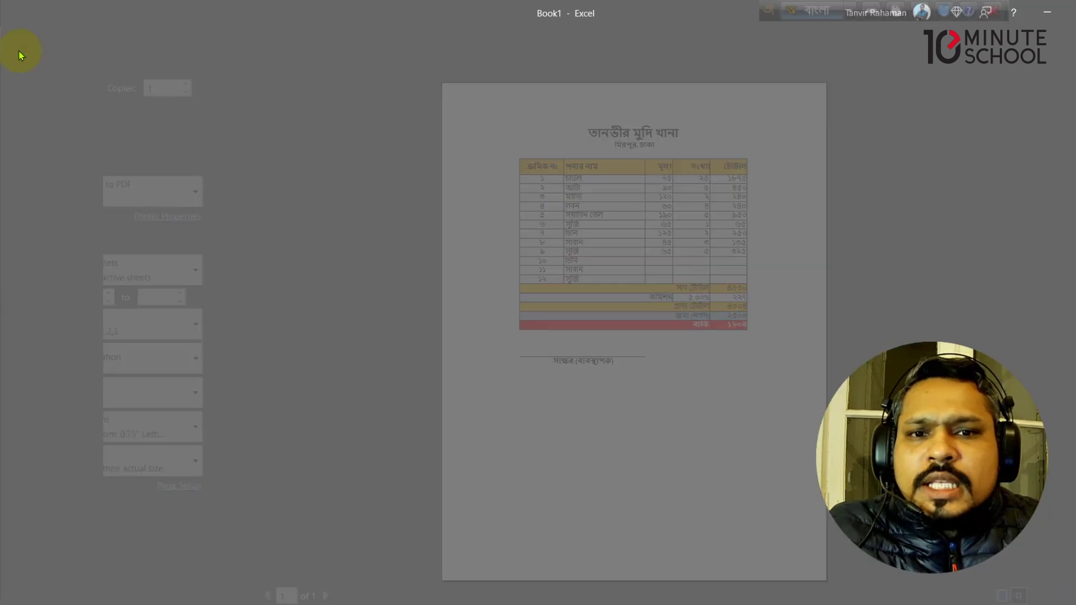